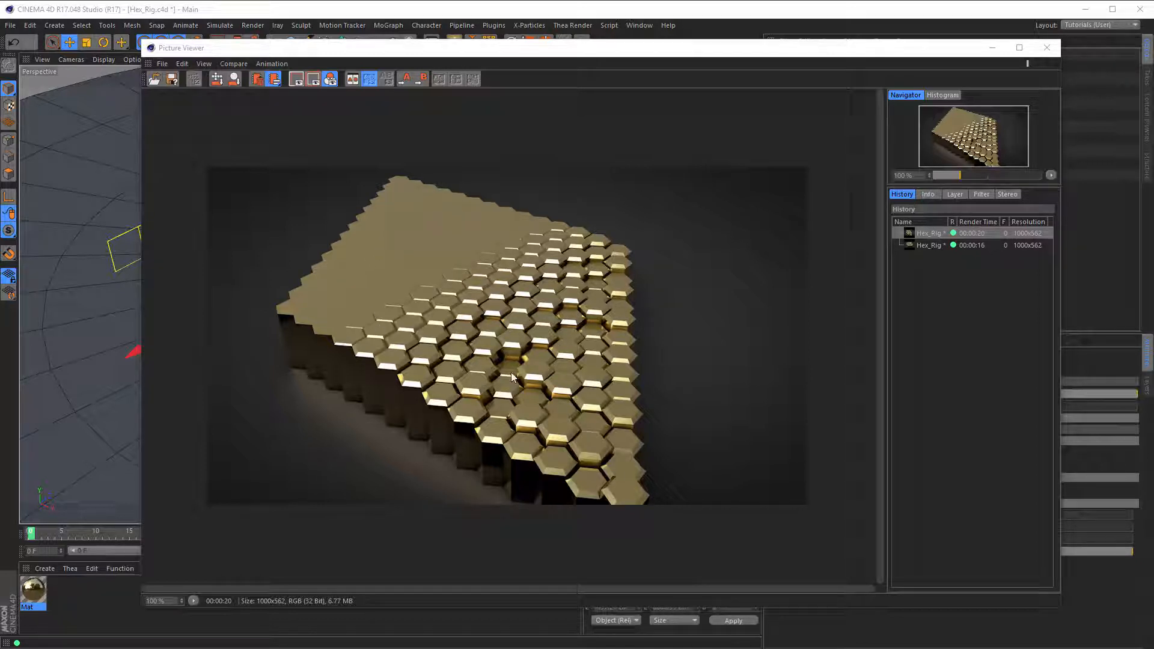
Step: Slide the Plain Fade effector back and forth along the hexagon grid, ending at X about -4 cm
click(1043, 48)
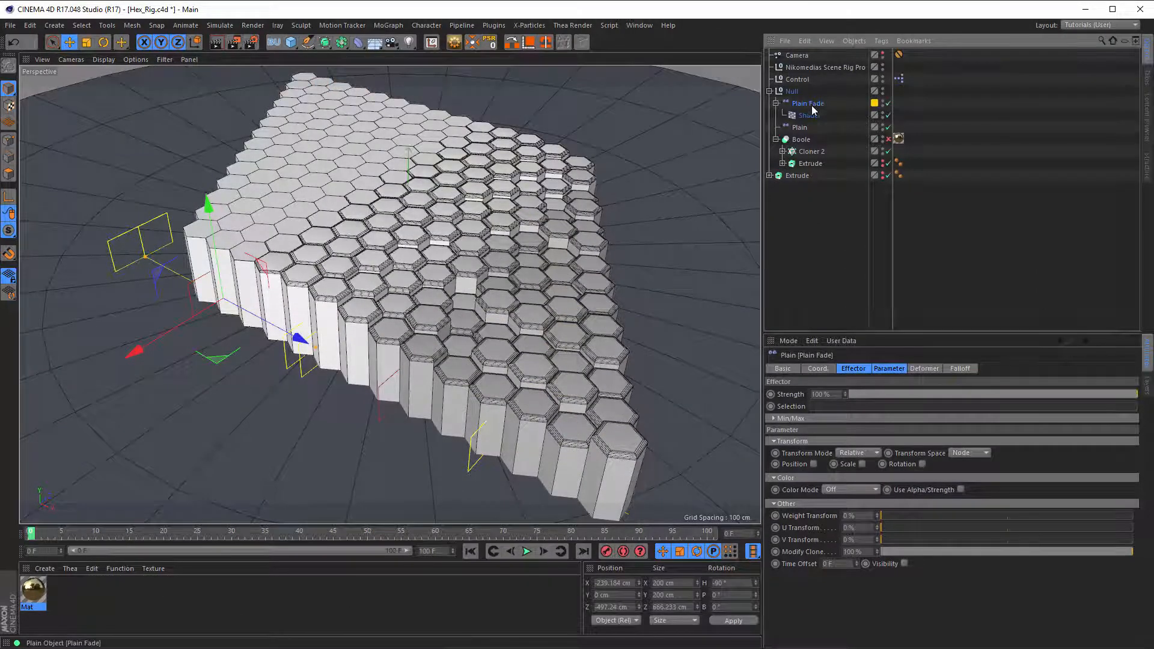
drag(298, 338, 284, 305)
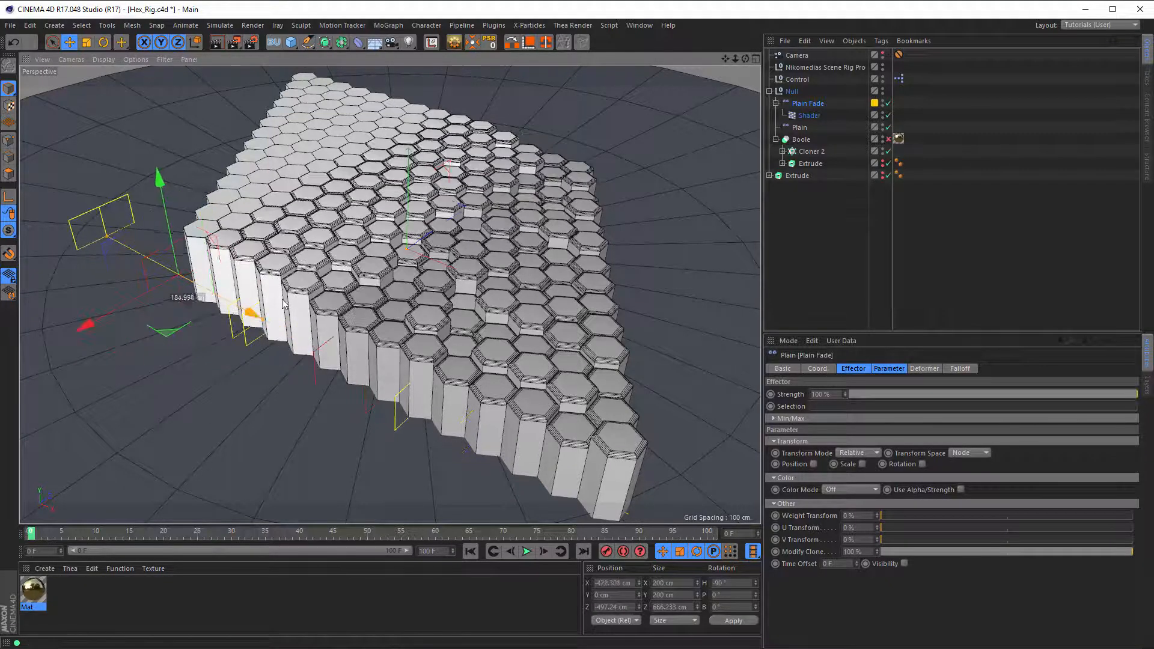
click(284, 304)
click(808, 103)
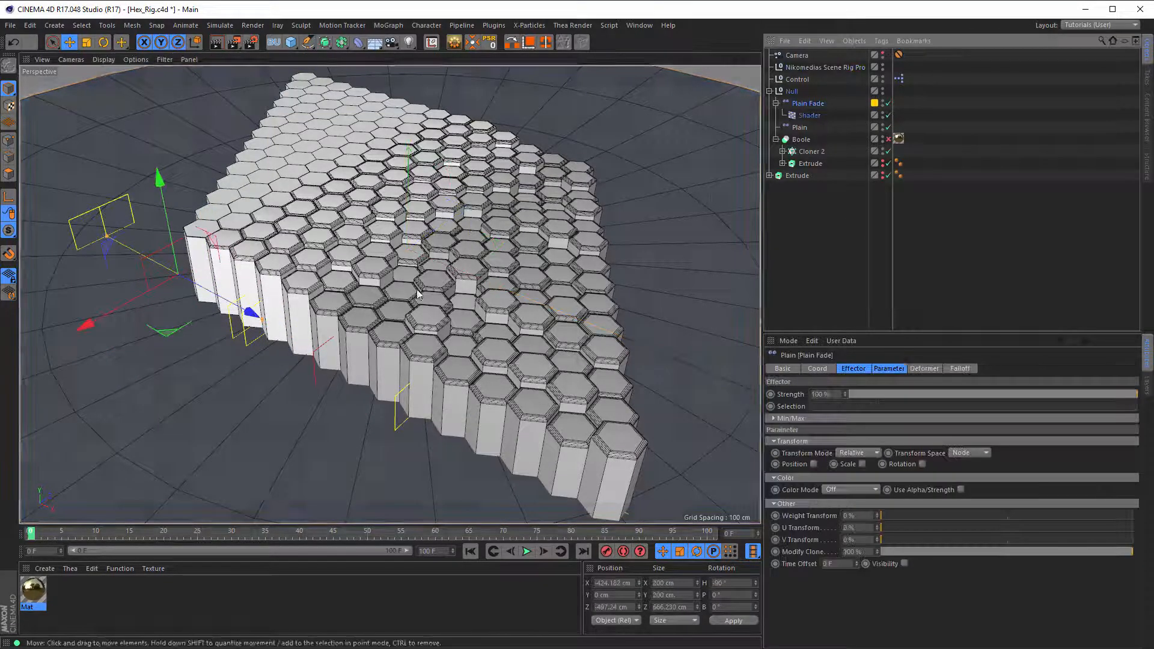
drag(120, 240, 90, 234)
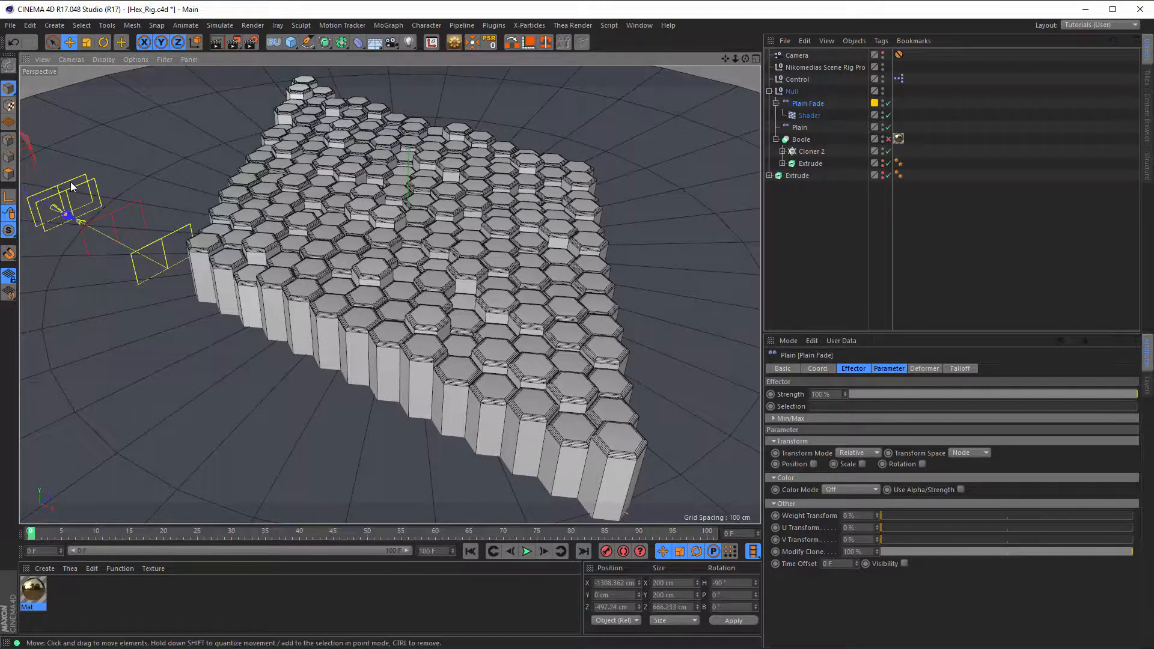
scroll(70, 181, up, 4)
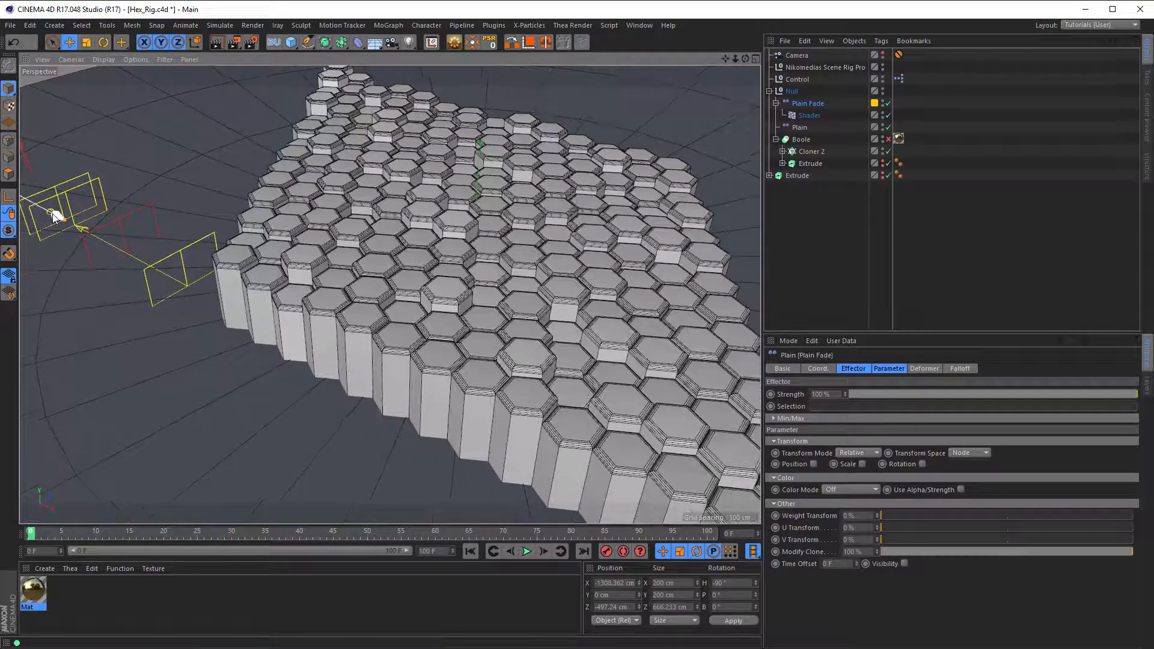
drag(52, 214, 347, 450)
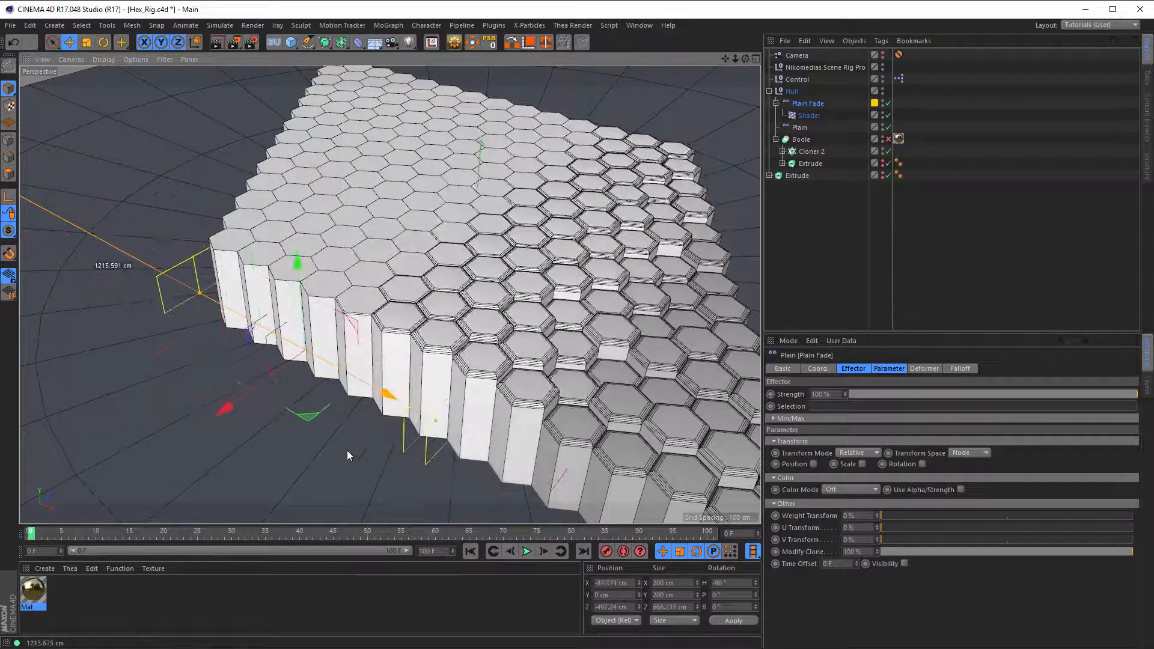
alt+drag(487, 357, 510, 366)
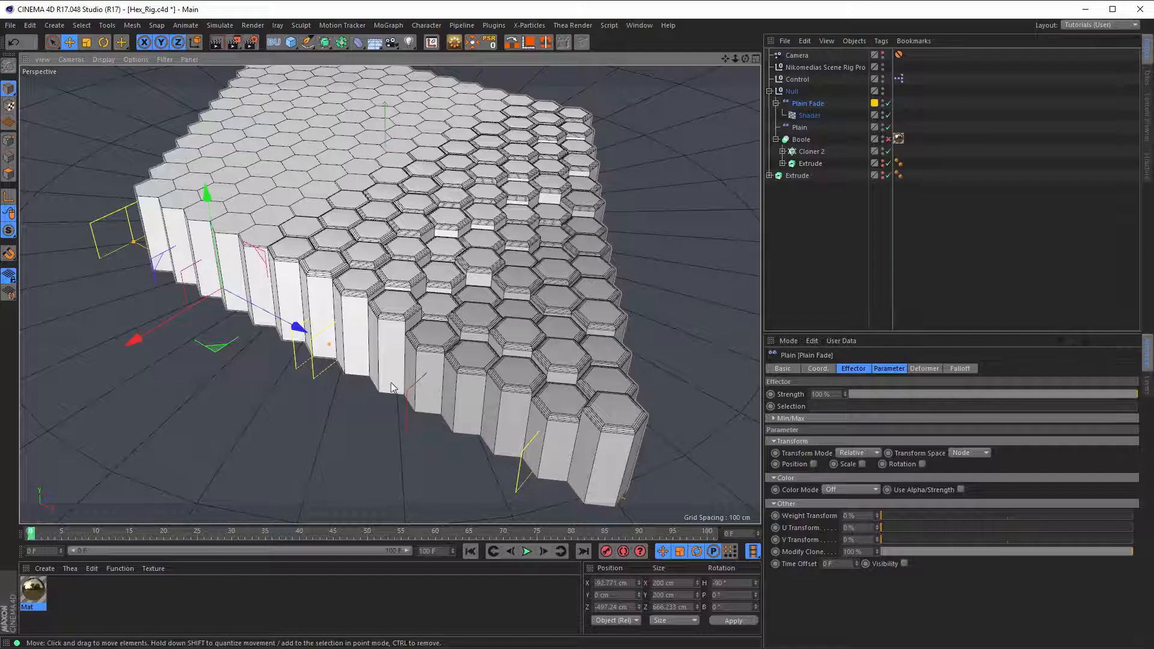
drag(296, 330, 408, 332)
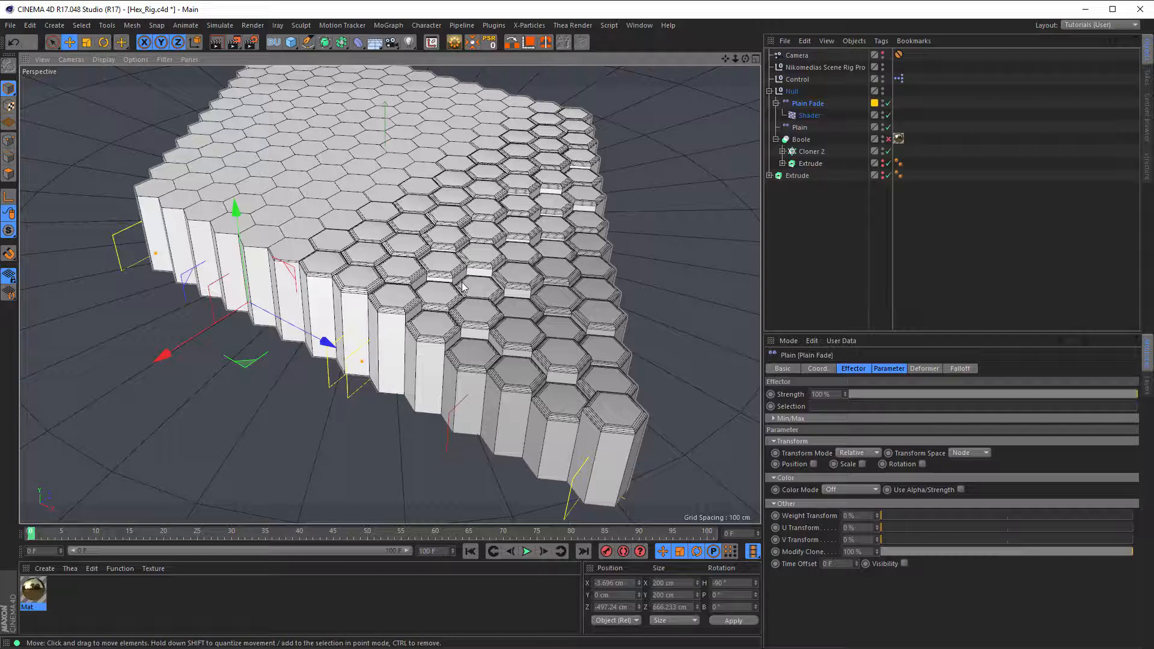
Step: View the earlier render of the round hexagon block in the Picture Viewer
mouse_move(462, 284)
alt+mouse_down()
mouse_move(479, 293)
mouse_move(455, 294)
mouse_move(459, 282)
alt+mouse_up()
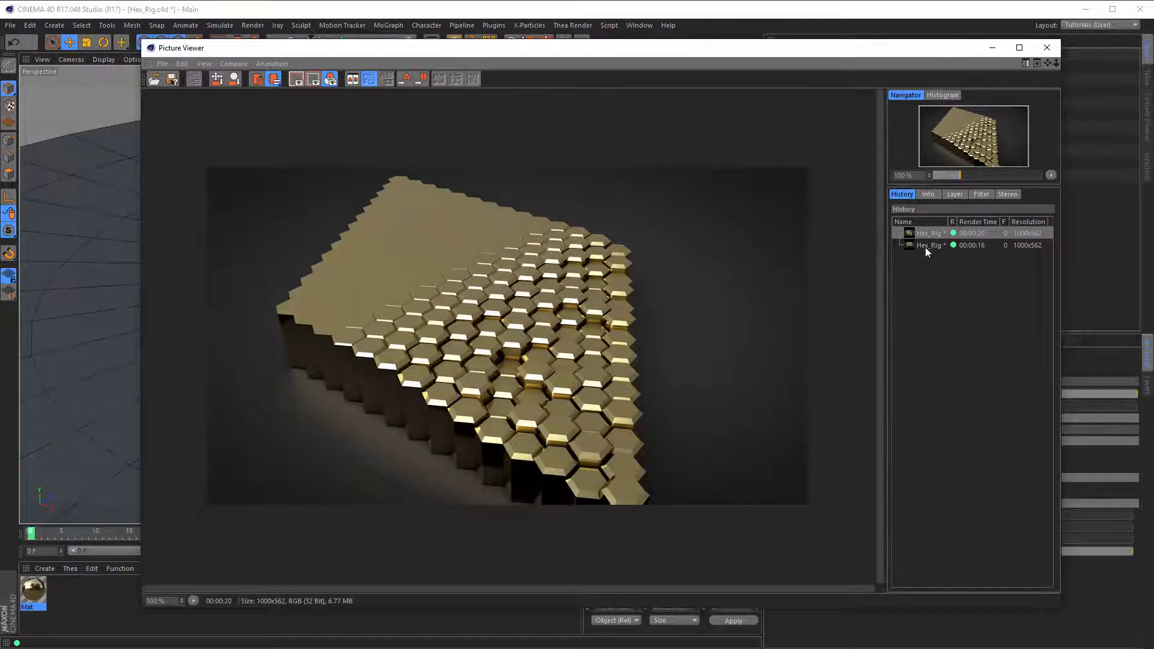
click(926, 246)
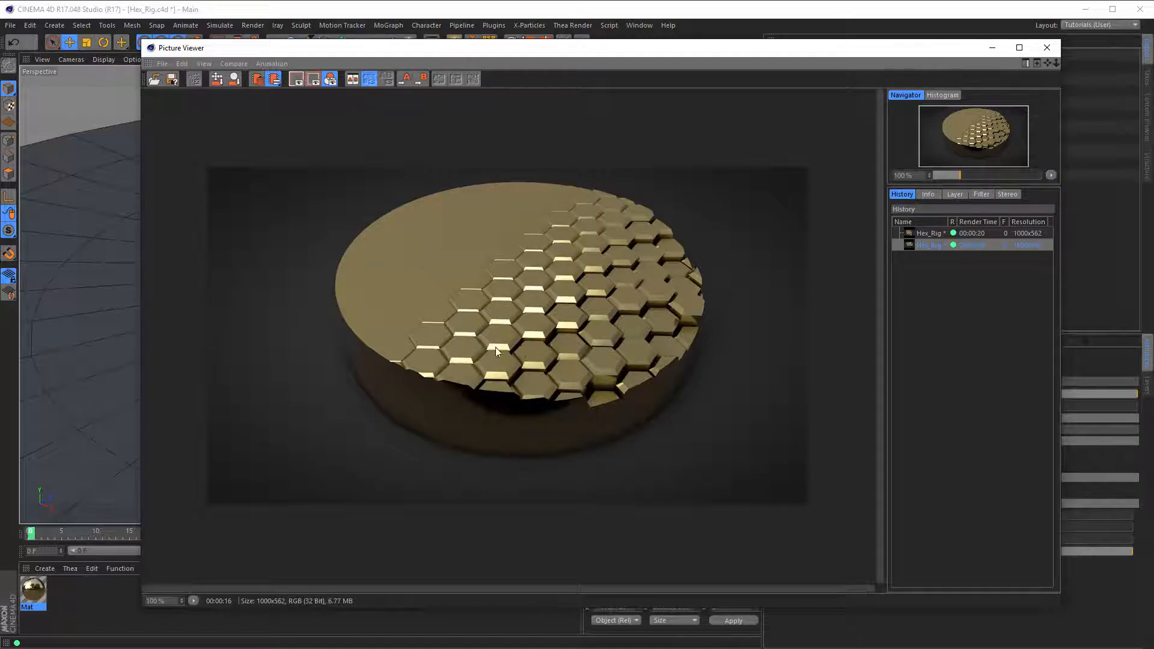
click(1047, 48)
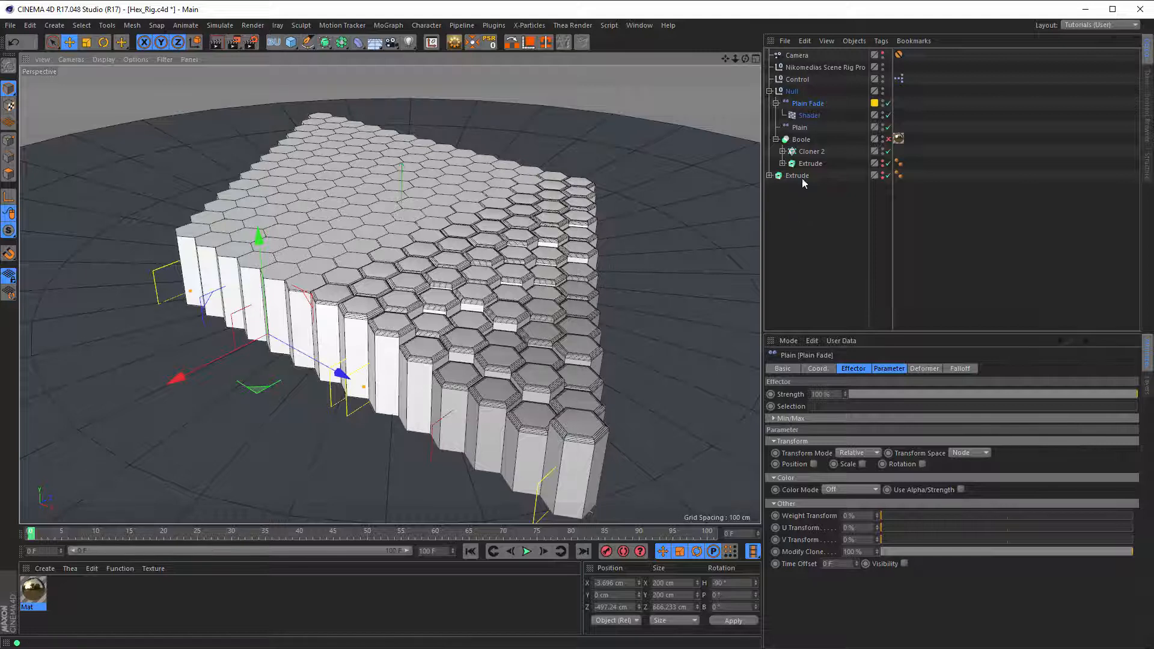
Step: Set the Control null's Bevel Rounding to 1 and its Bevel to 10
click(802, 78)
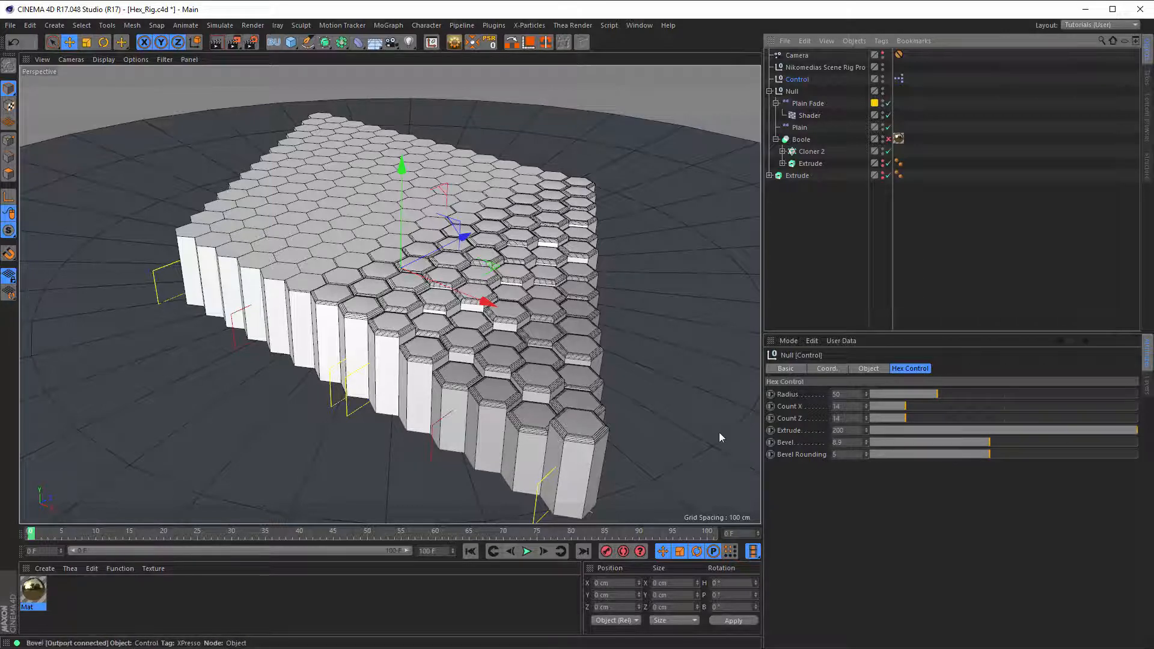
alt+right_drag(593, 442, 526, 419)
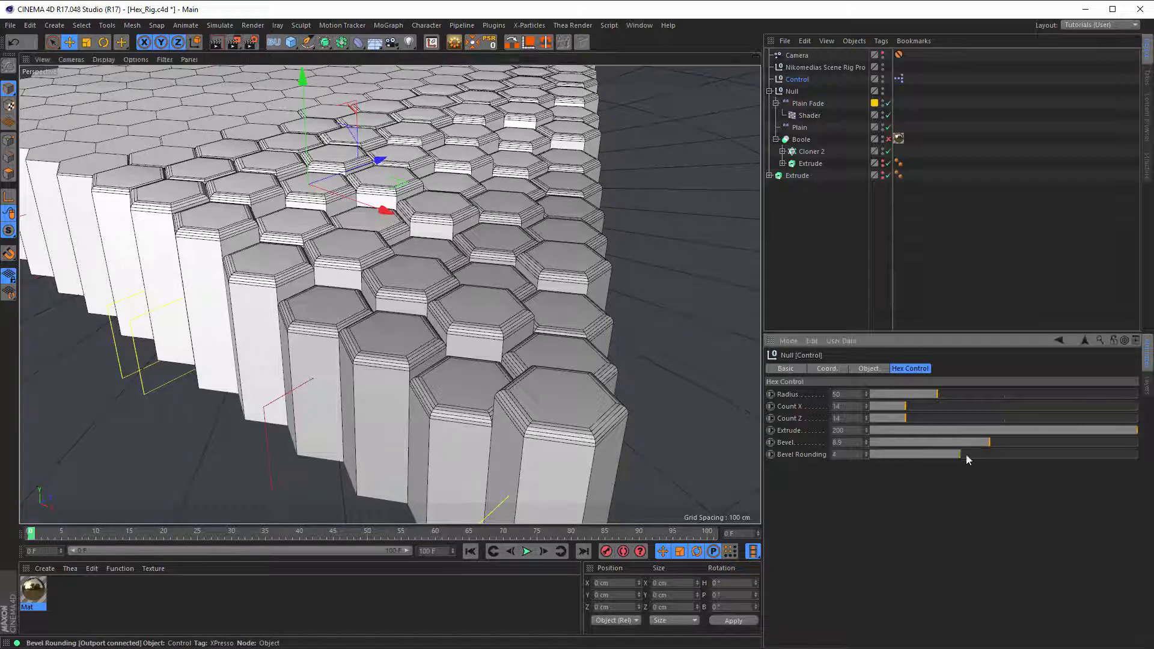
drag(965, 459, 799, 457)
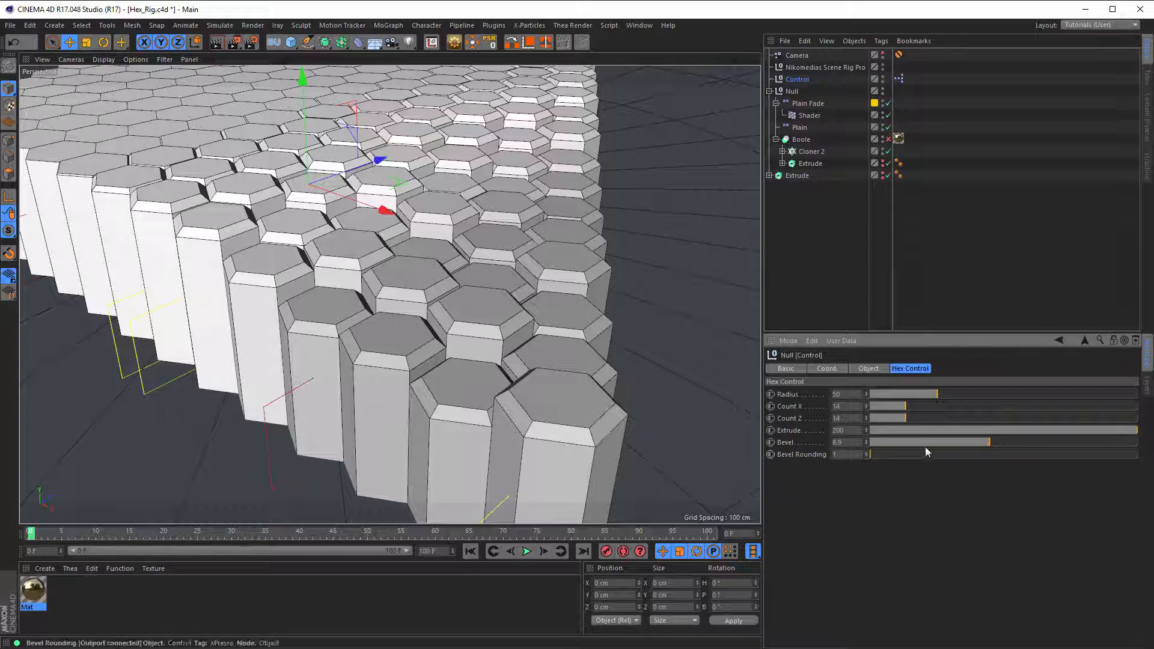
drag(985, 441, 1013, 441)
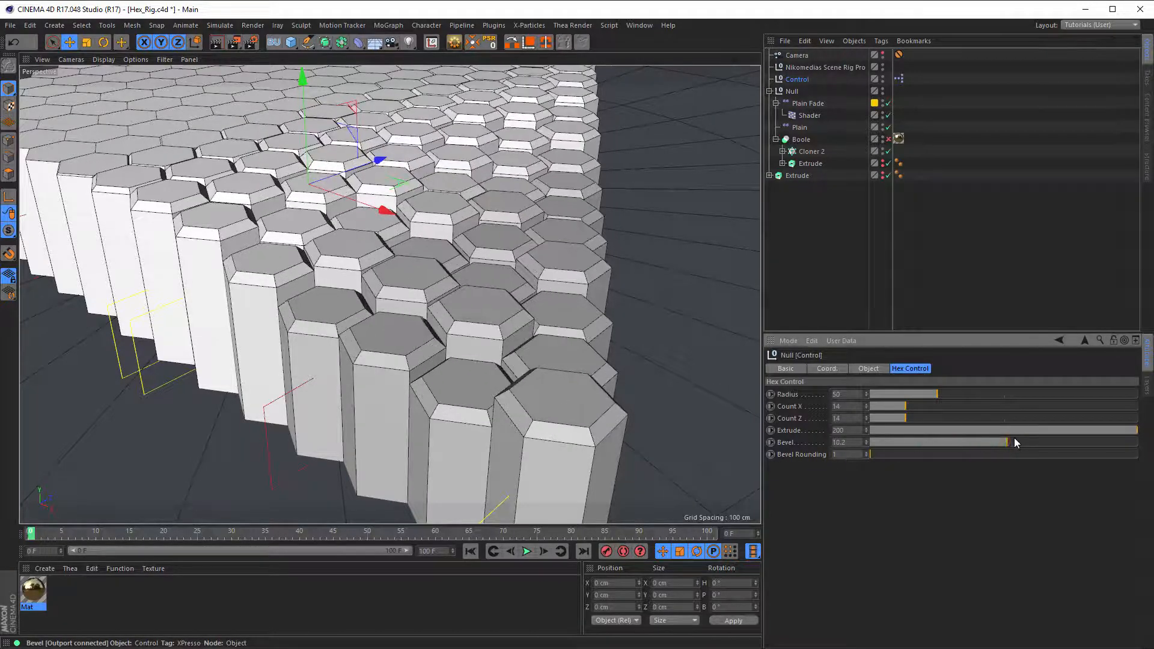
text(10)
key(Return)
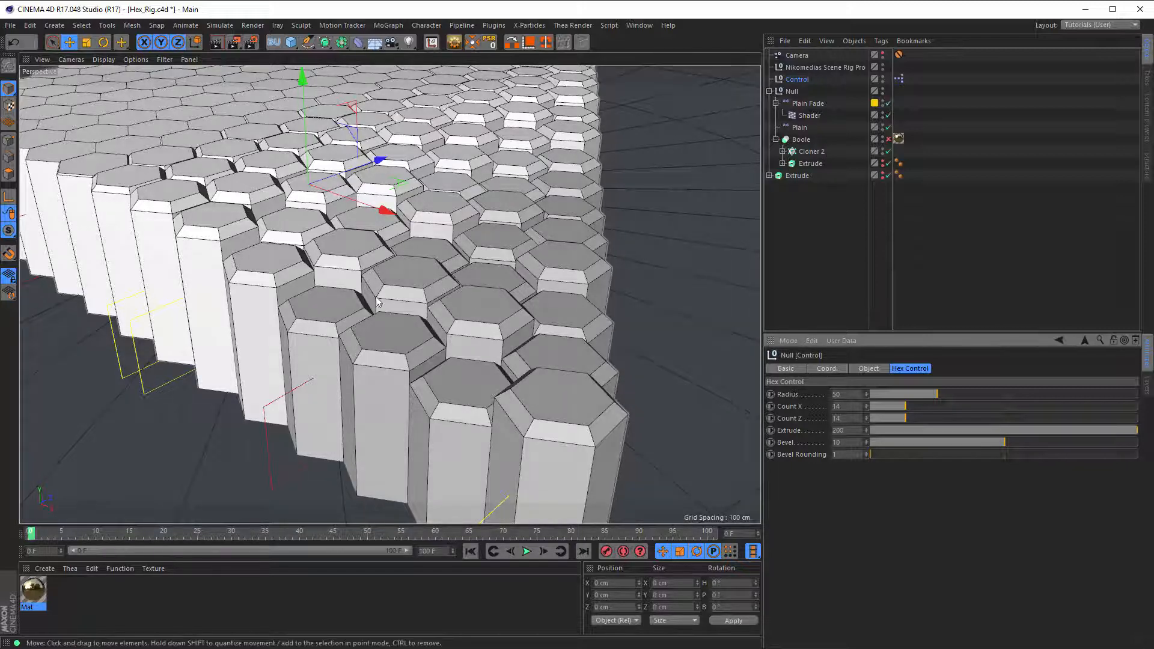
Step: Move the Plain Fade effector back along the hexagon grid to X about -194 cm
scroll(426, 325, down, 5)
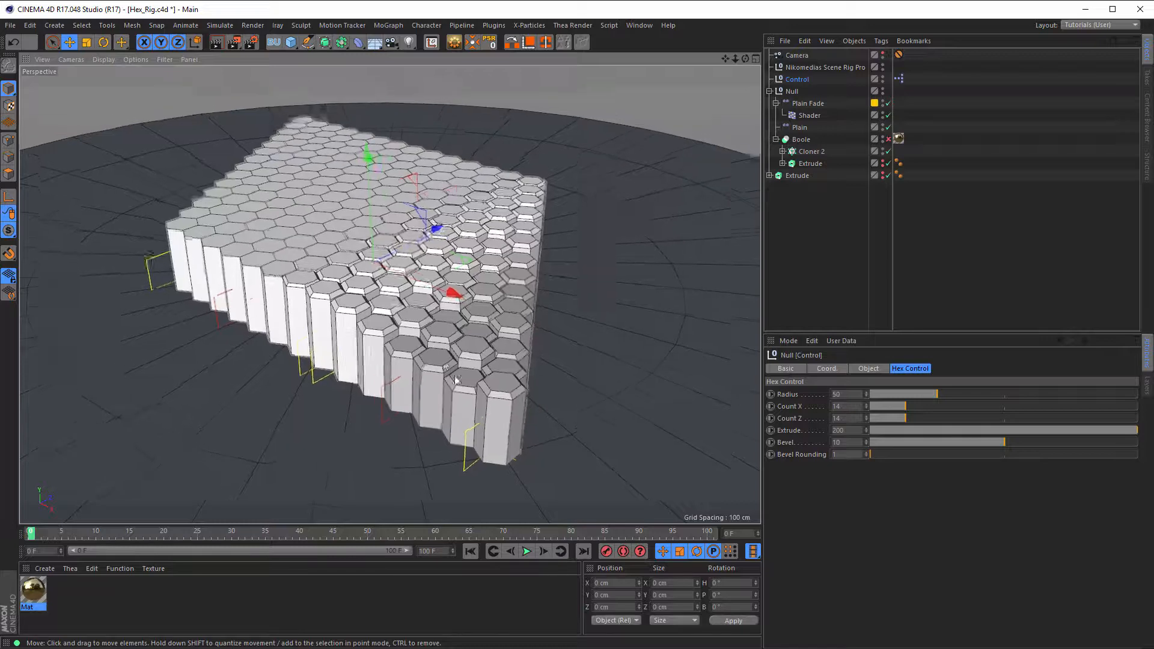
scroll(479, 351, down, 2)
alt+drag(485, 364, 491, 310)
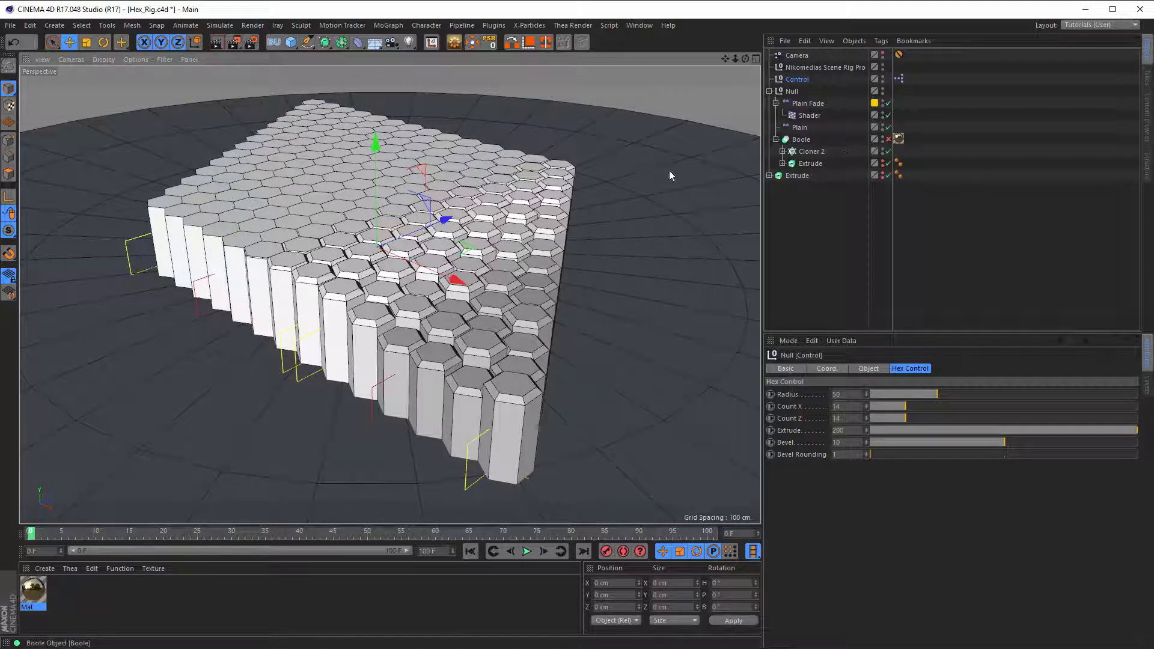
click(814, 105)
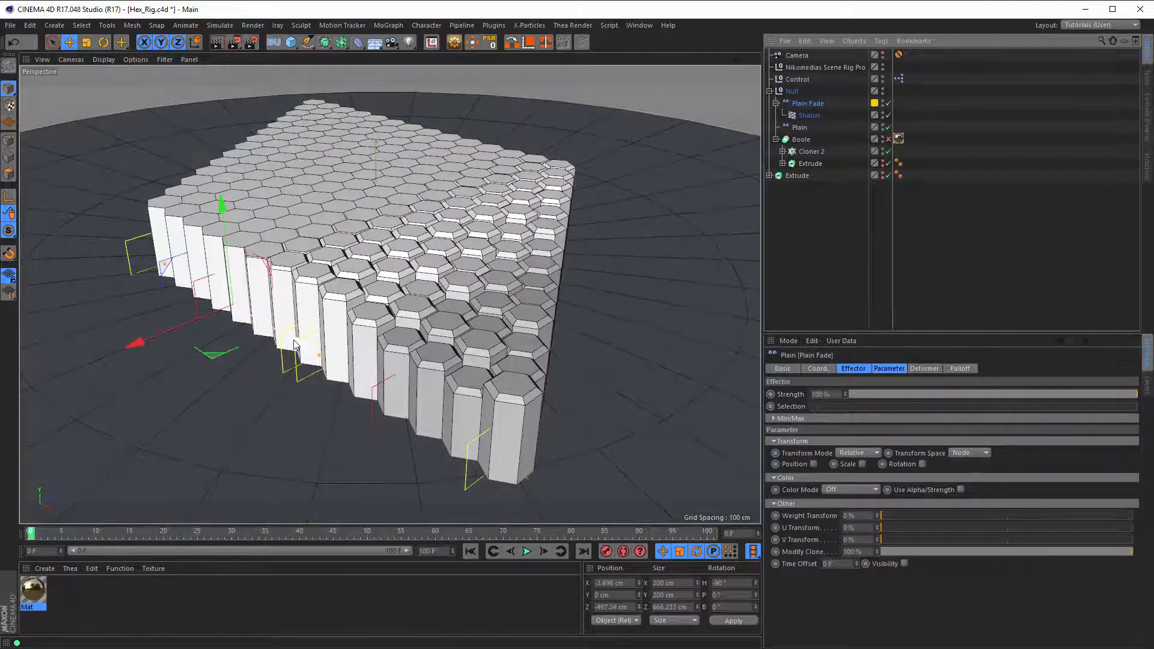
drag(297, 344, 256, 314)
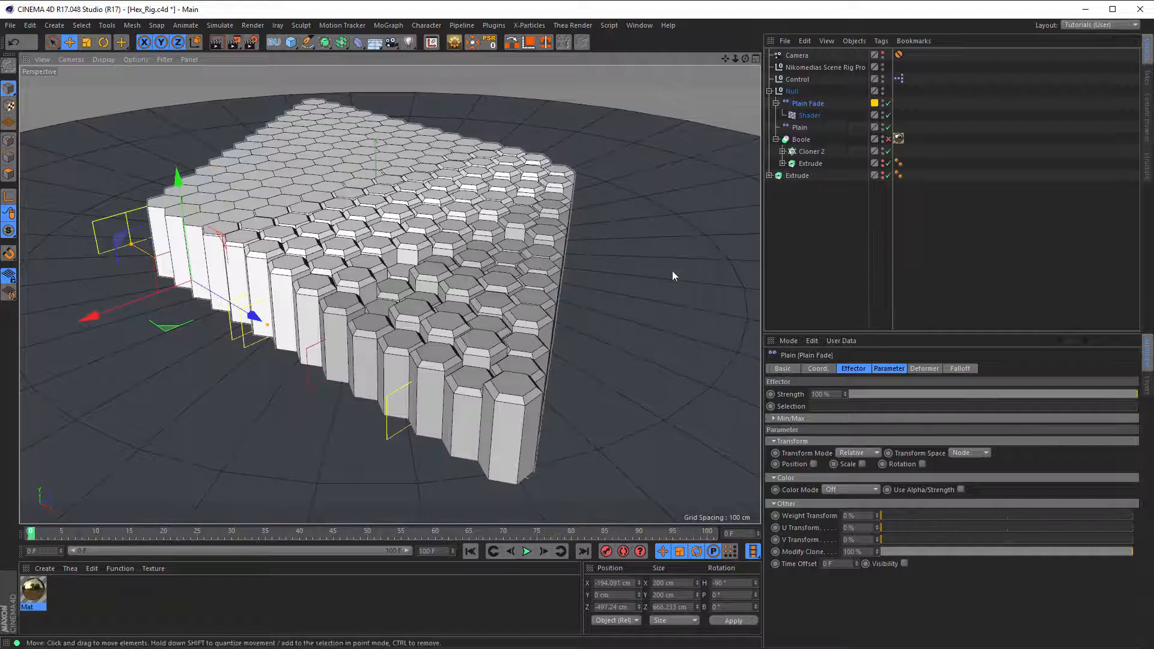
Step: Enable the Boole to trim the hexagon cloner with the extruded circle, and restore that extrusion's visibility
click(783, 163)
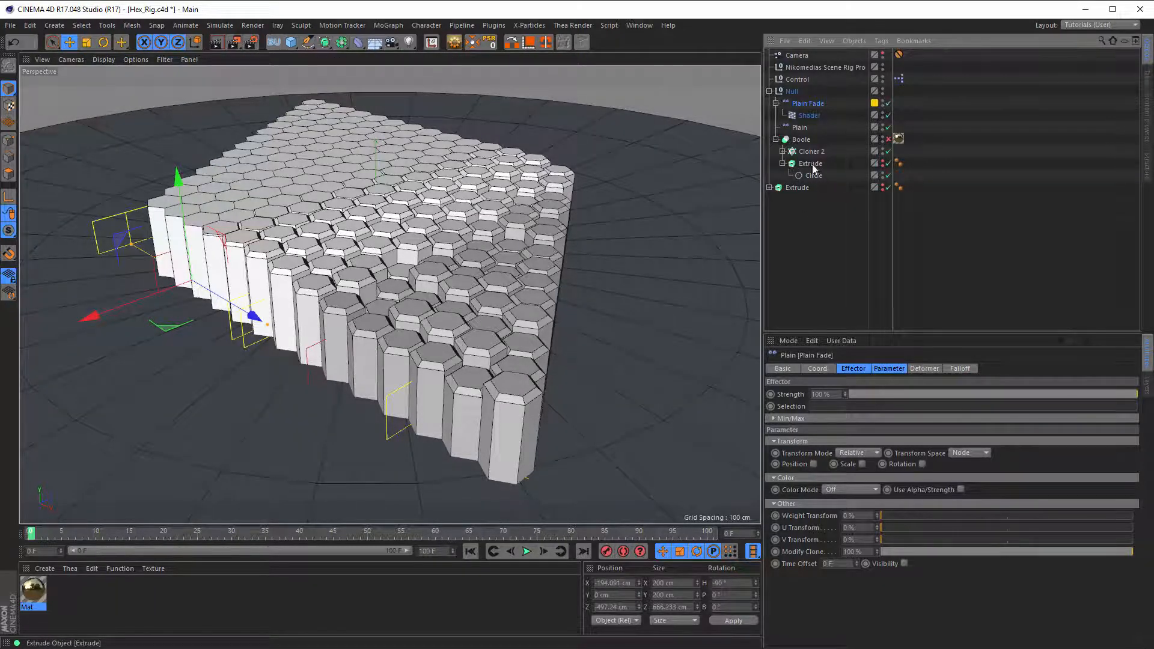
click(811, 163)
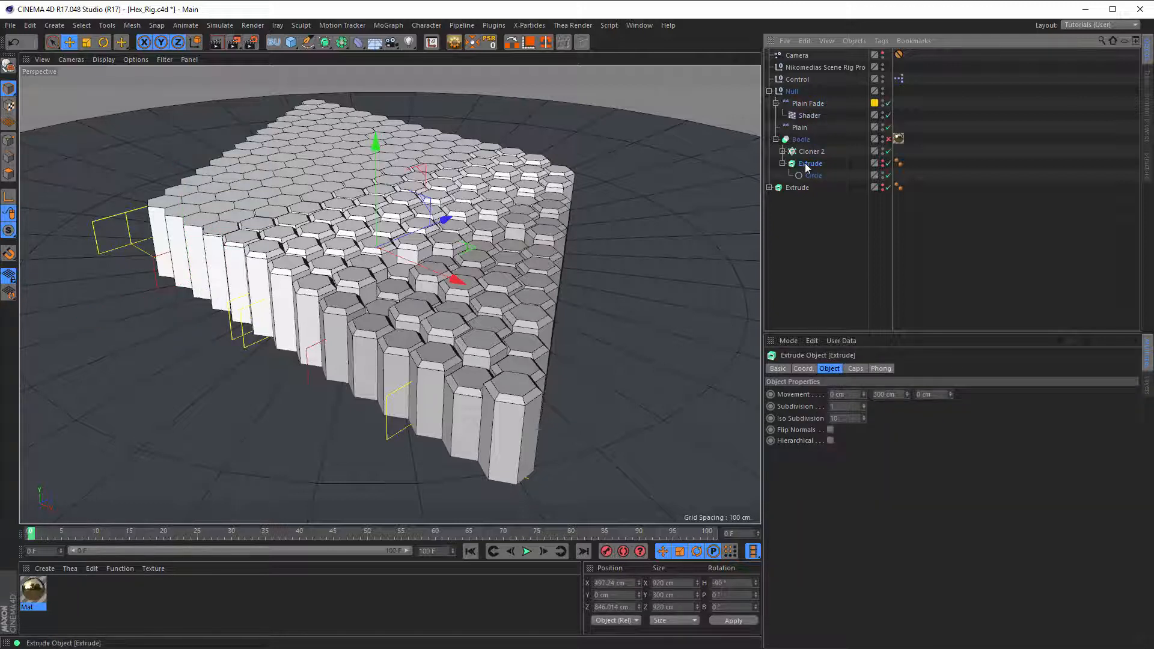
click(889, 140)
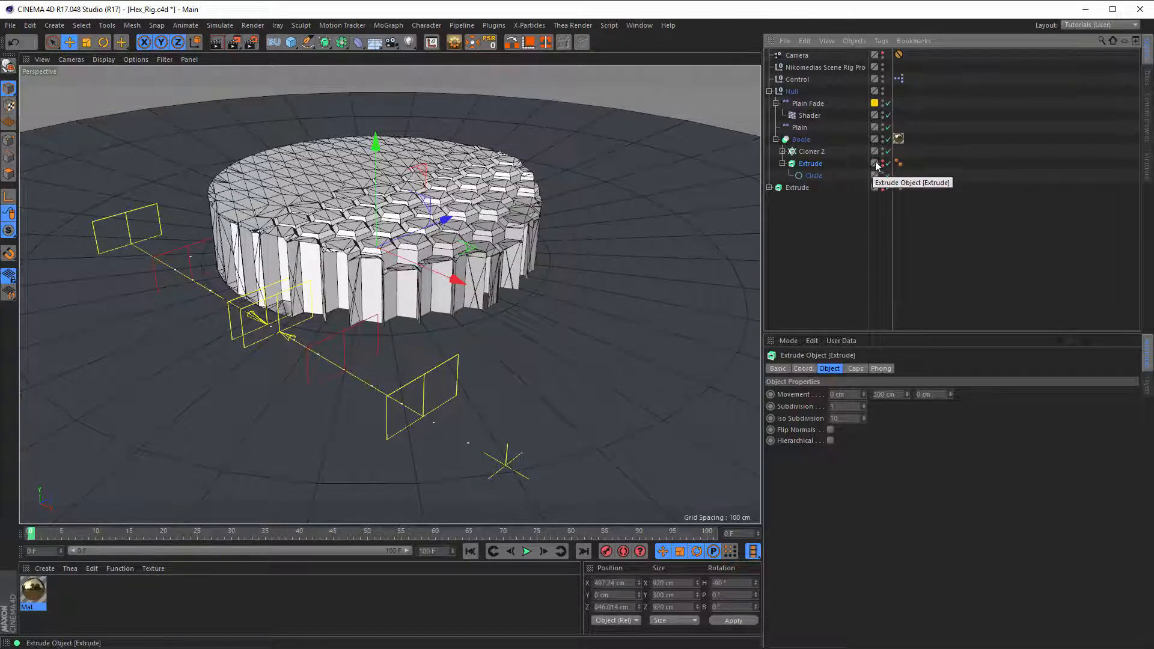
click(887, 187)
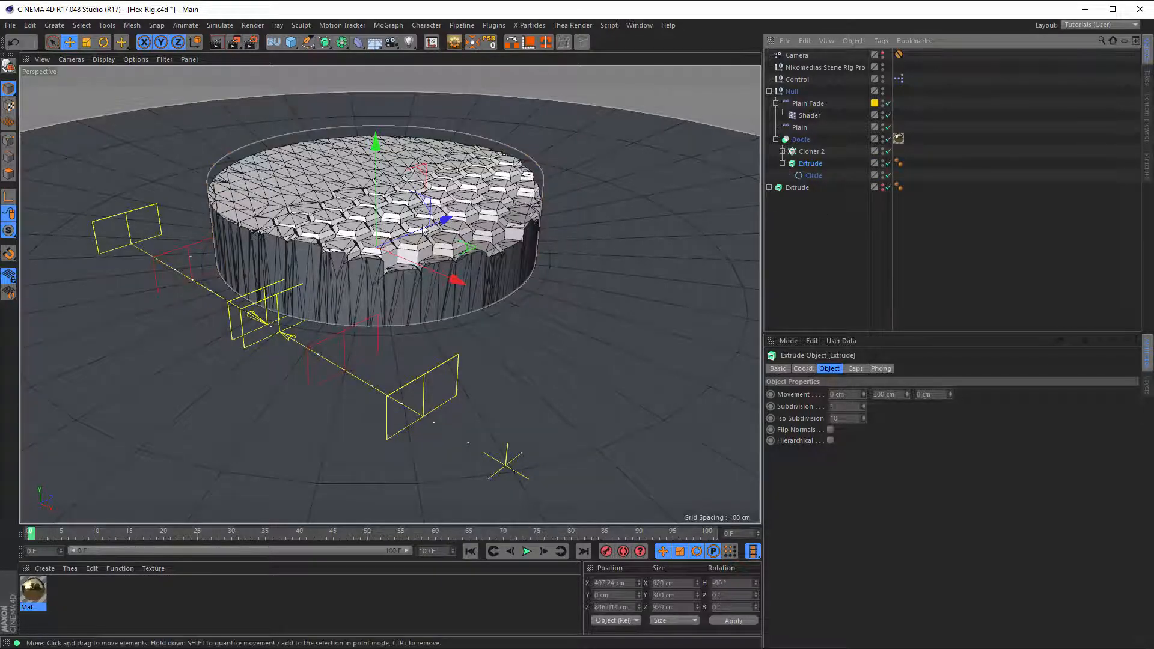
Step: Look through the scene Camera, render the round hexagon block to the Picture Viewer, and stop the render partway
scroll(374, 214, up, 6)
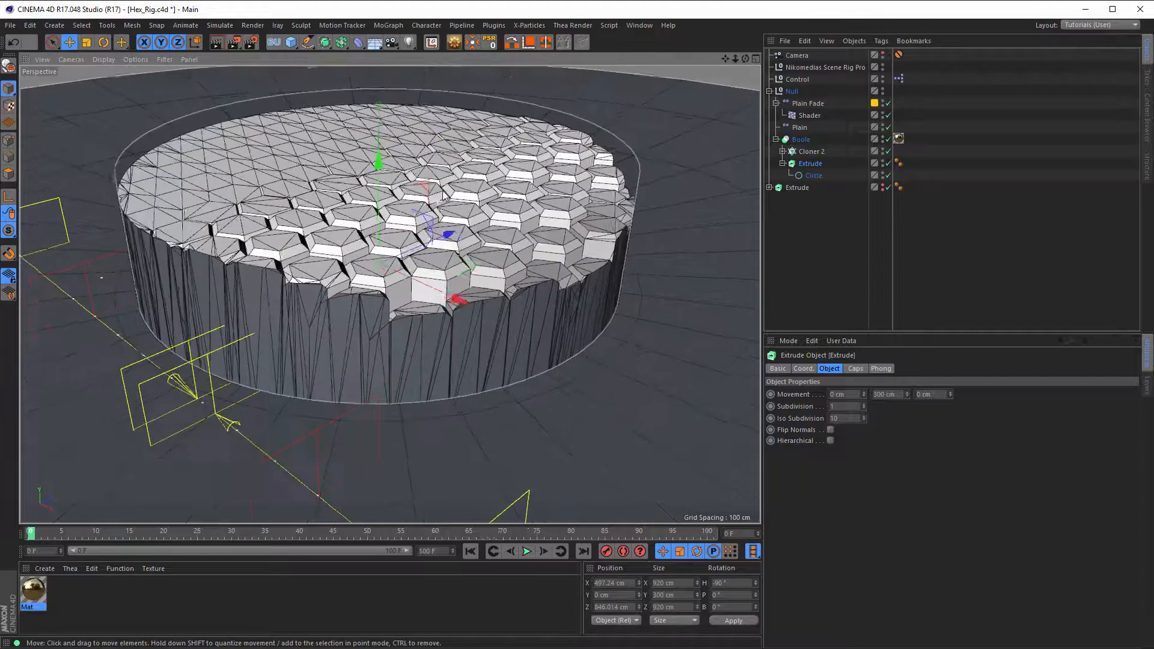
scroll(424, 204, down, 2)
alt+middle_drag(416, 207, 416, 275)
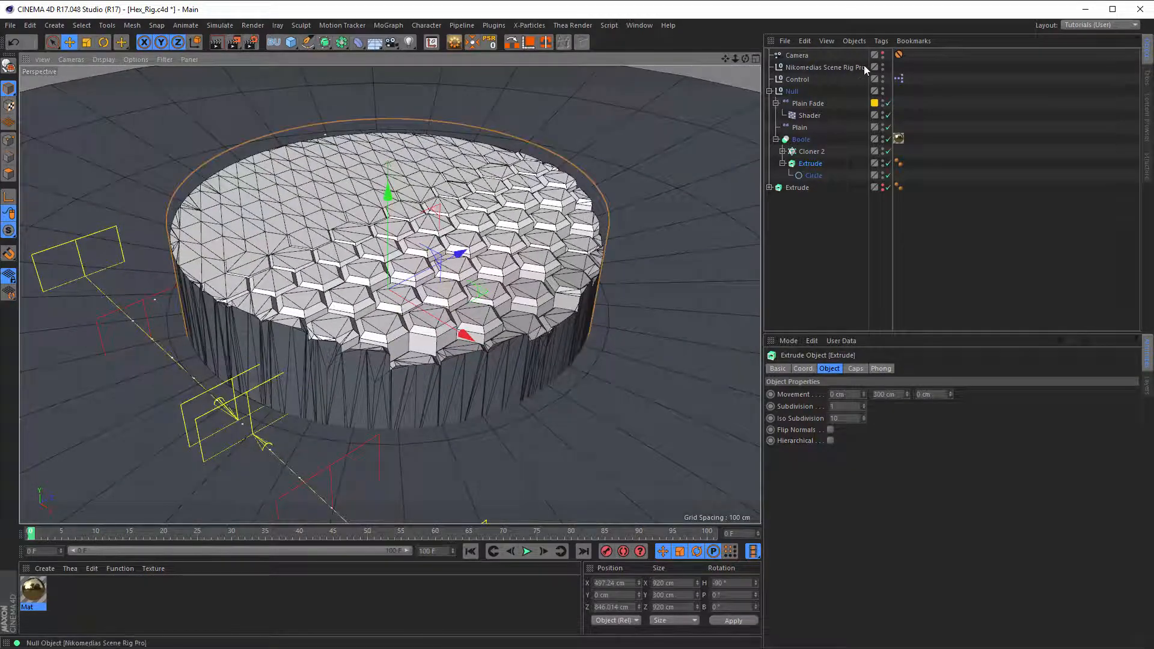
click(889, 55)
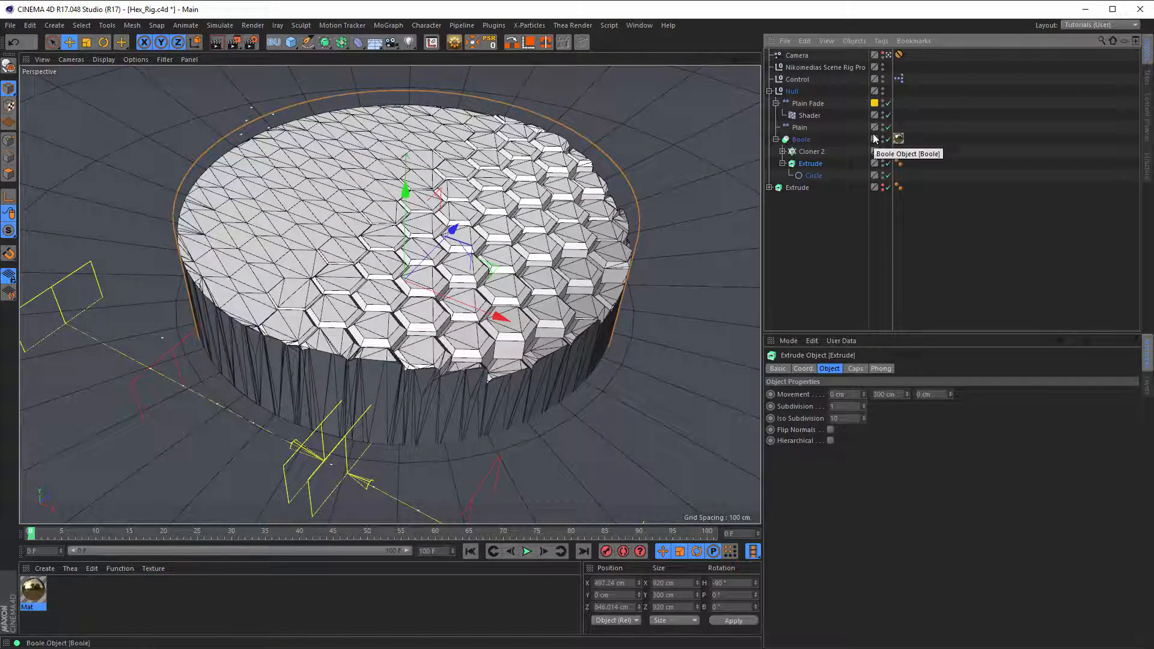
key(ctrl+shift+r)
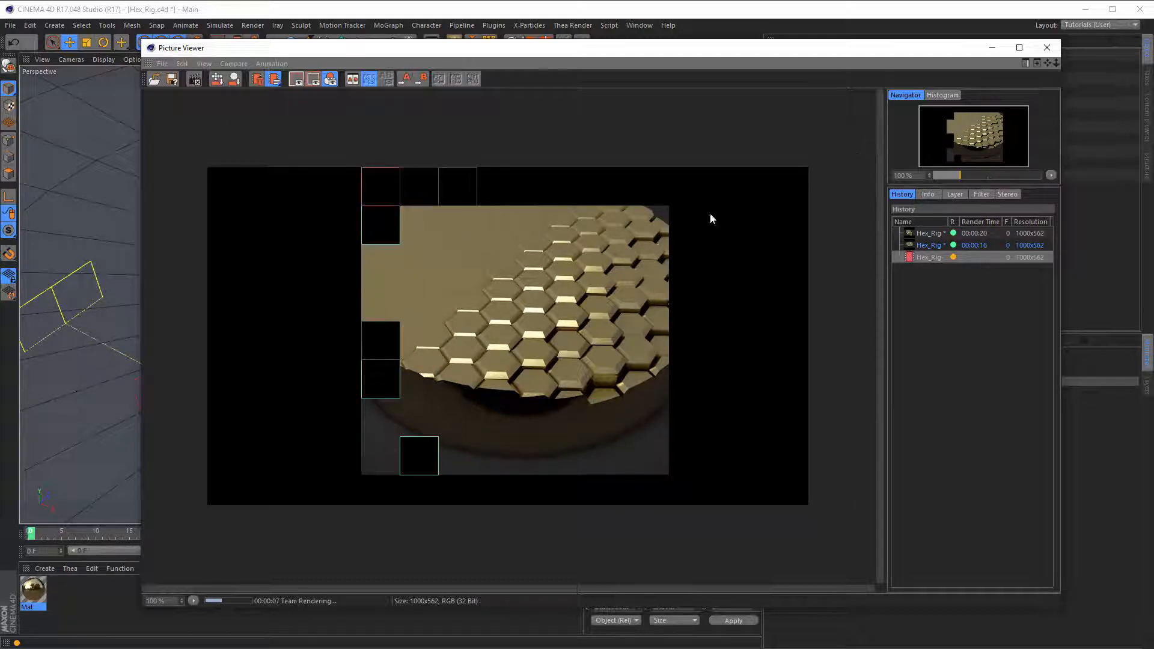
click(1047, 47)
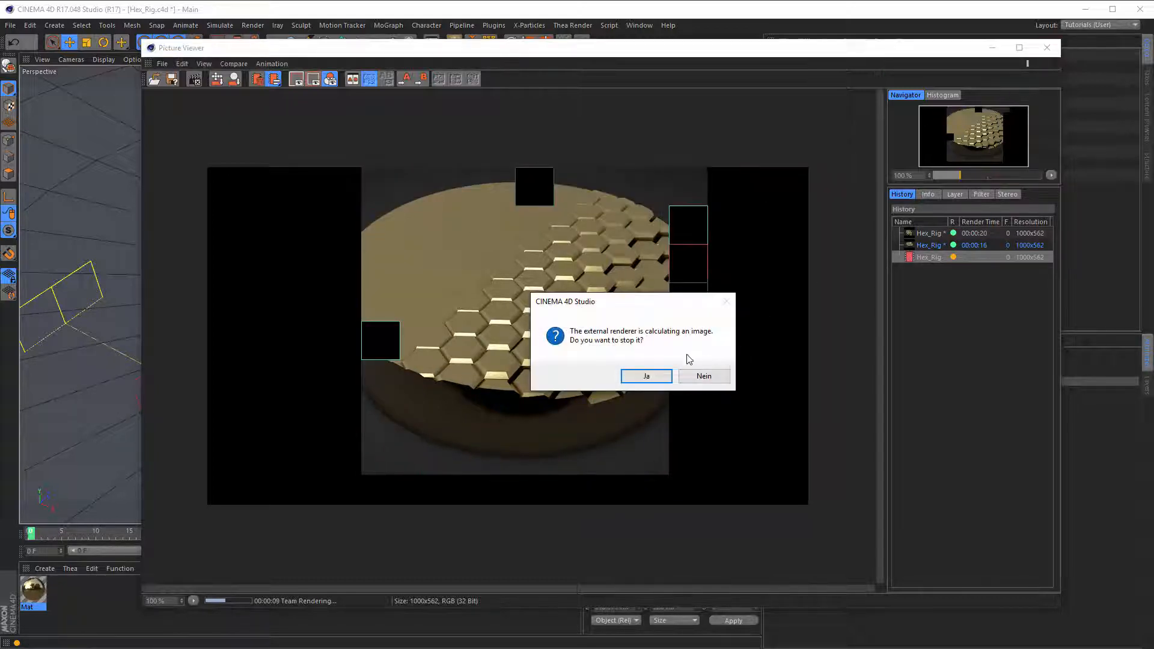
click(656, 377)
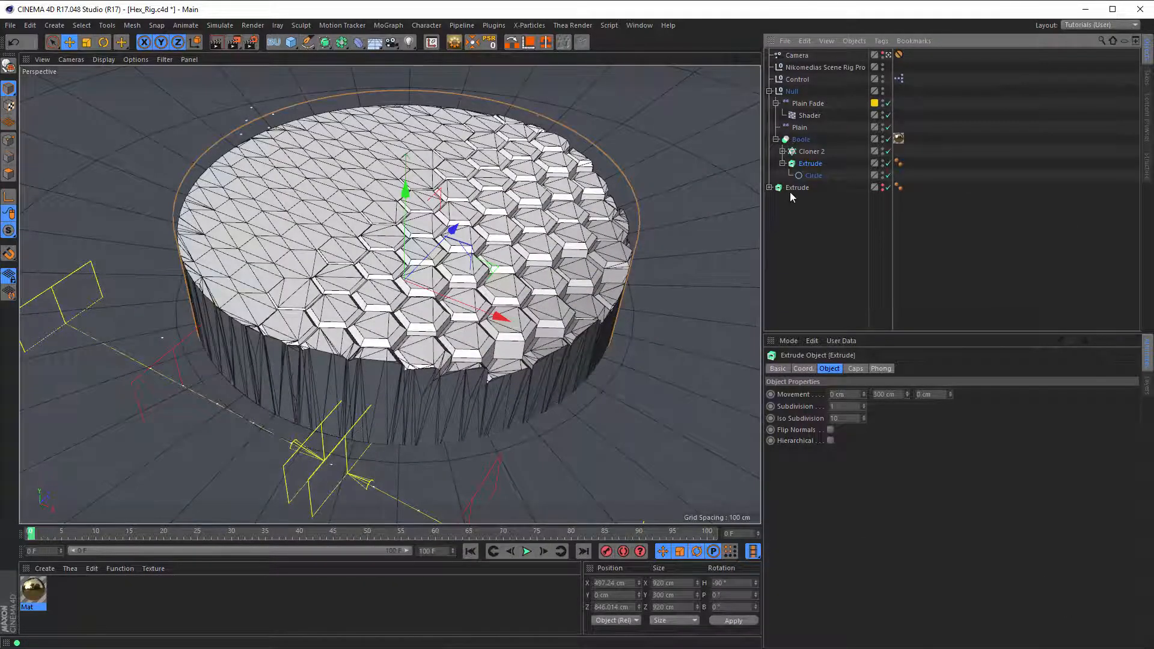
Step: Move the circle extrusion out of the Boole to the top level of the hierarchy and hide it
click(770, 187)
click(769, 187)
drag(810, 165, 826, 239)
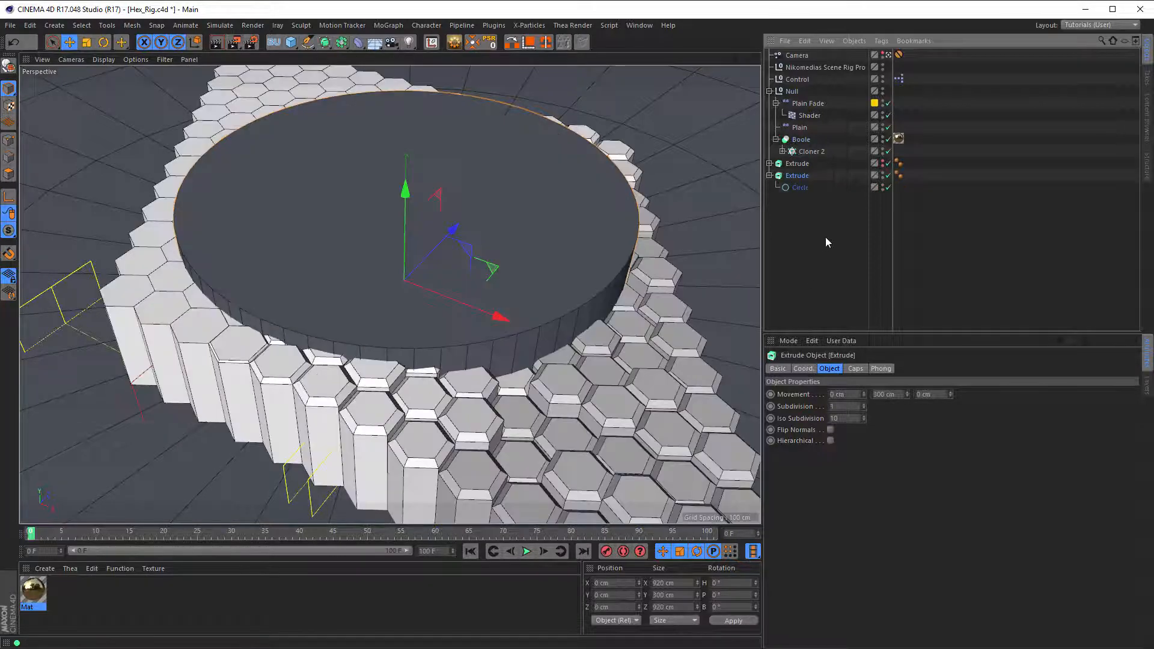
alt+double_click(883, 187)
click(883, 175)
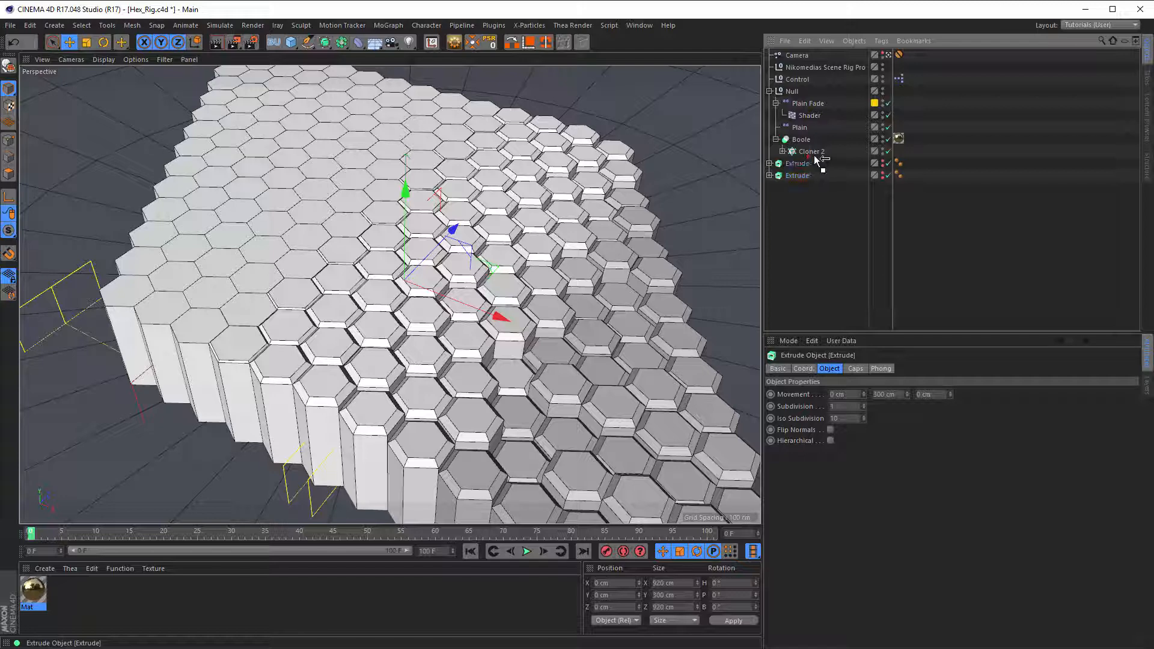
Step: Place the star extrusion under Cloner 2 in the Boole, restore its visibility, and render the result to the Picture Viewer
drag(815, 157, 815, 164)
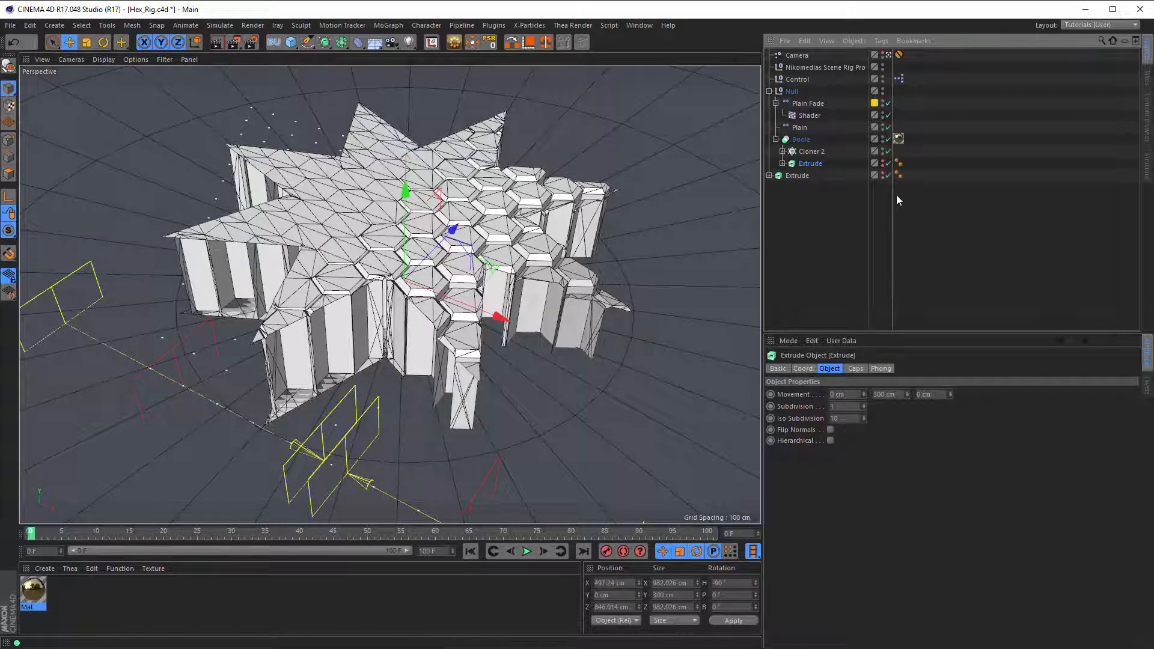
click(883, 163)
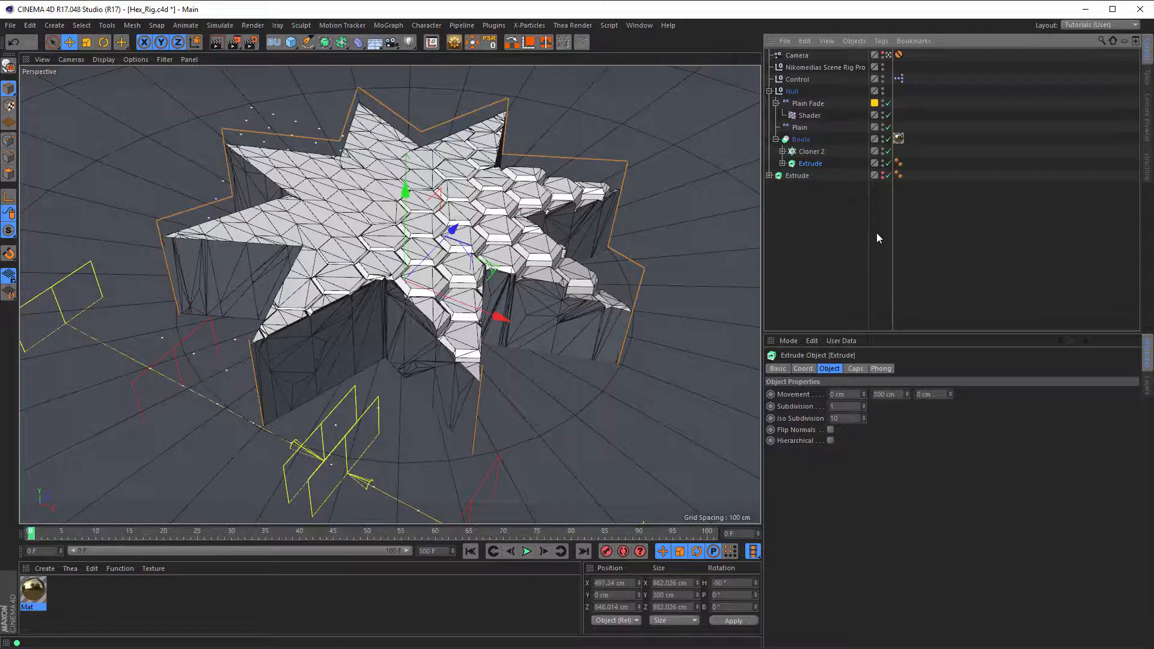
key(shift+r)
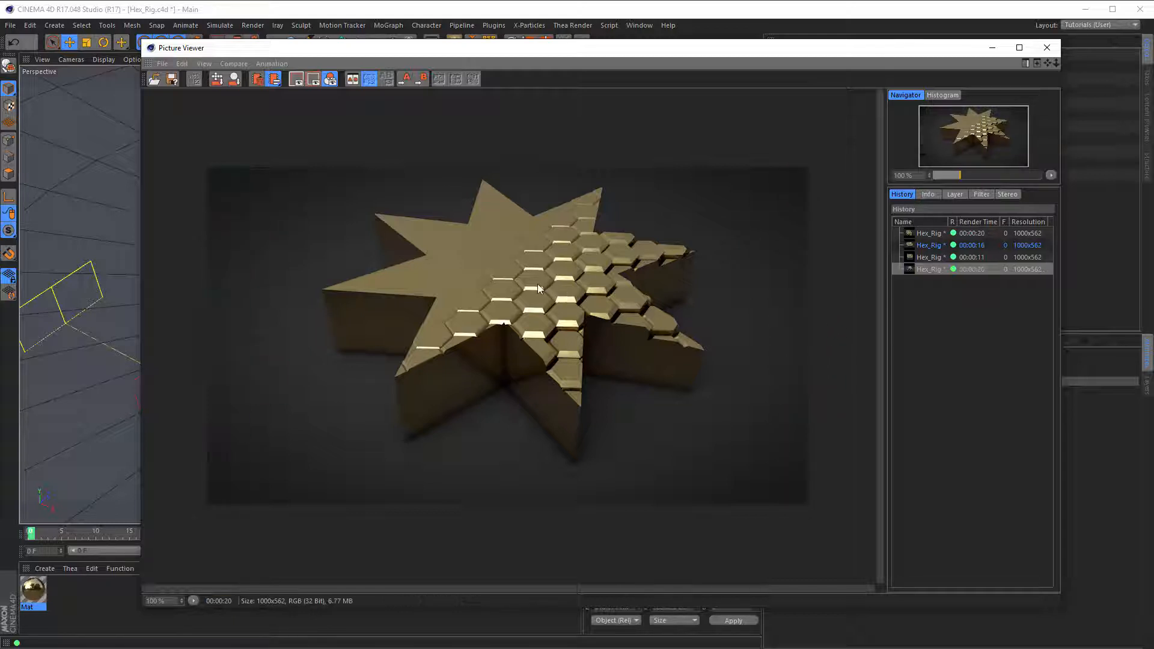
Step: Close the finished star render and set the Control null's Bevel Rounding to 5
click(1053, 50)
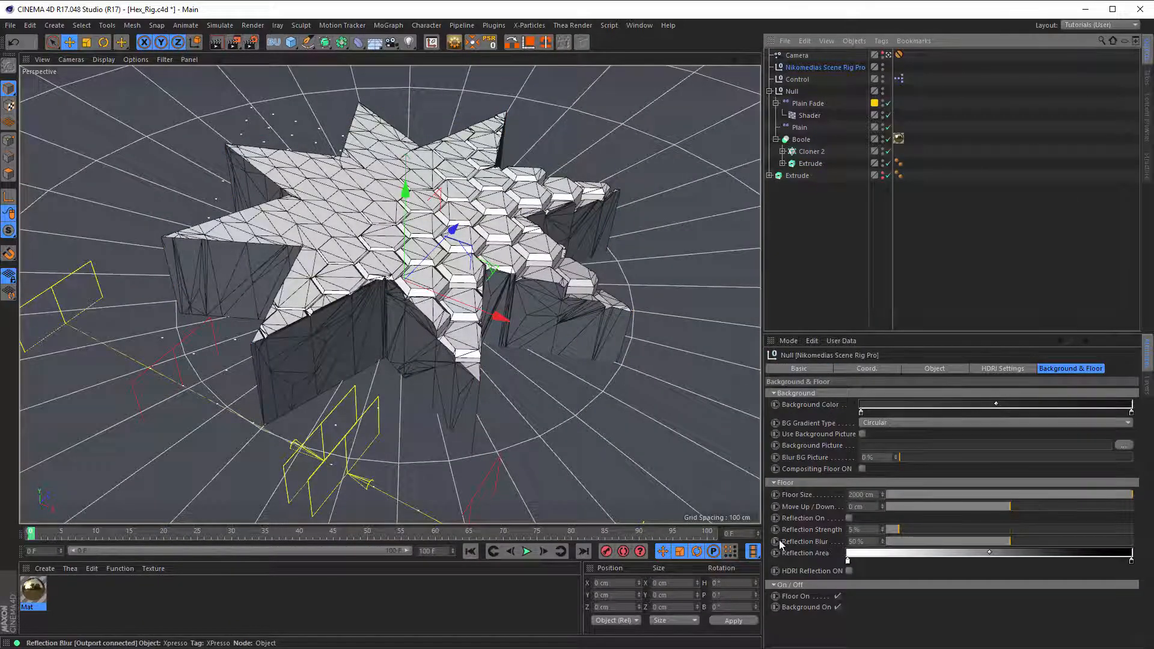
click(797, 78)
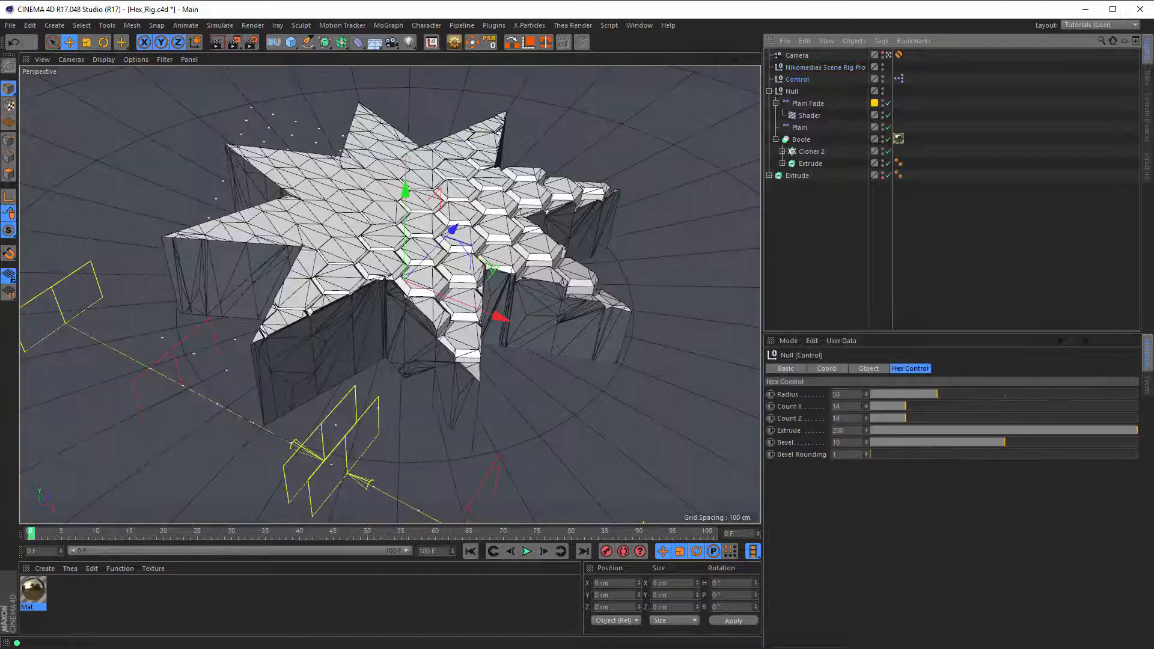
click(847, 454)
text(5)
key(Return)
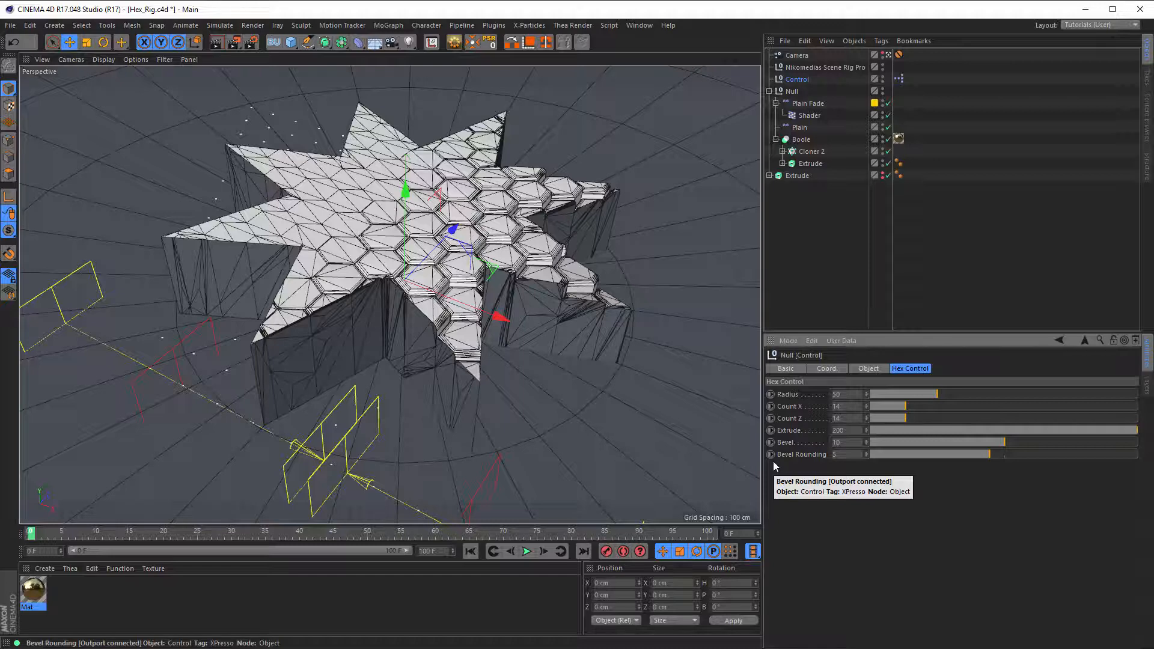
Step: Render the rounded-bevel star to the Picture Viewer, compare it with the previous render in the history, and stop the render partway
key(shift+r)
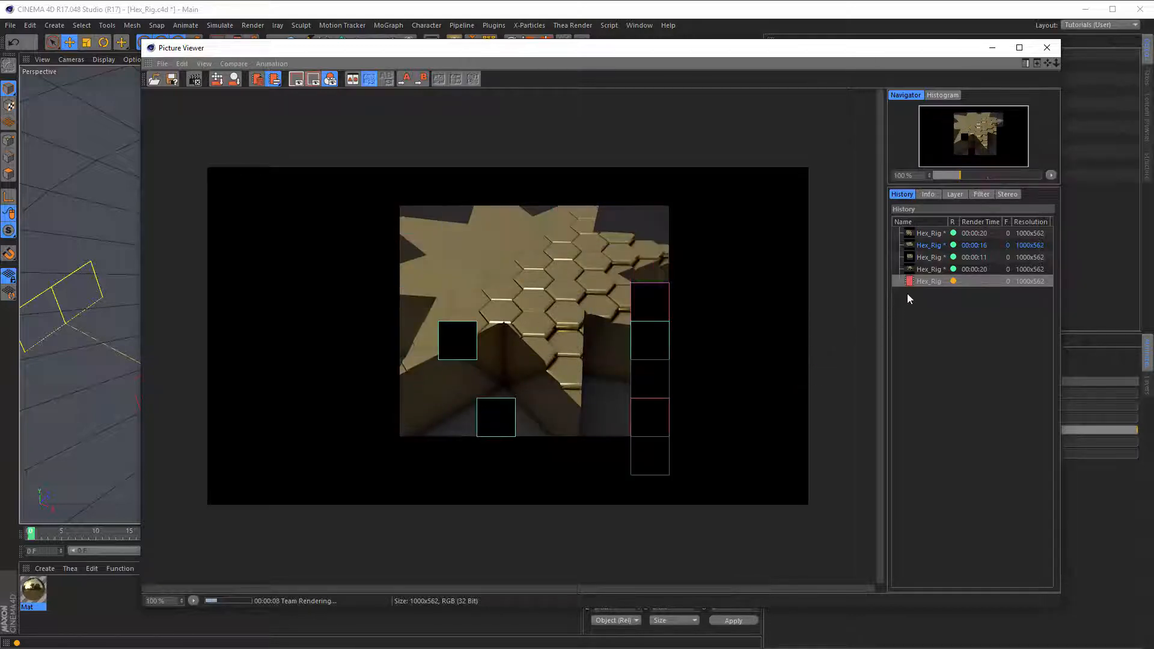
click(932, 268)
click(932, 280)
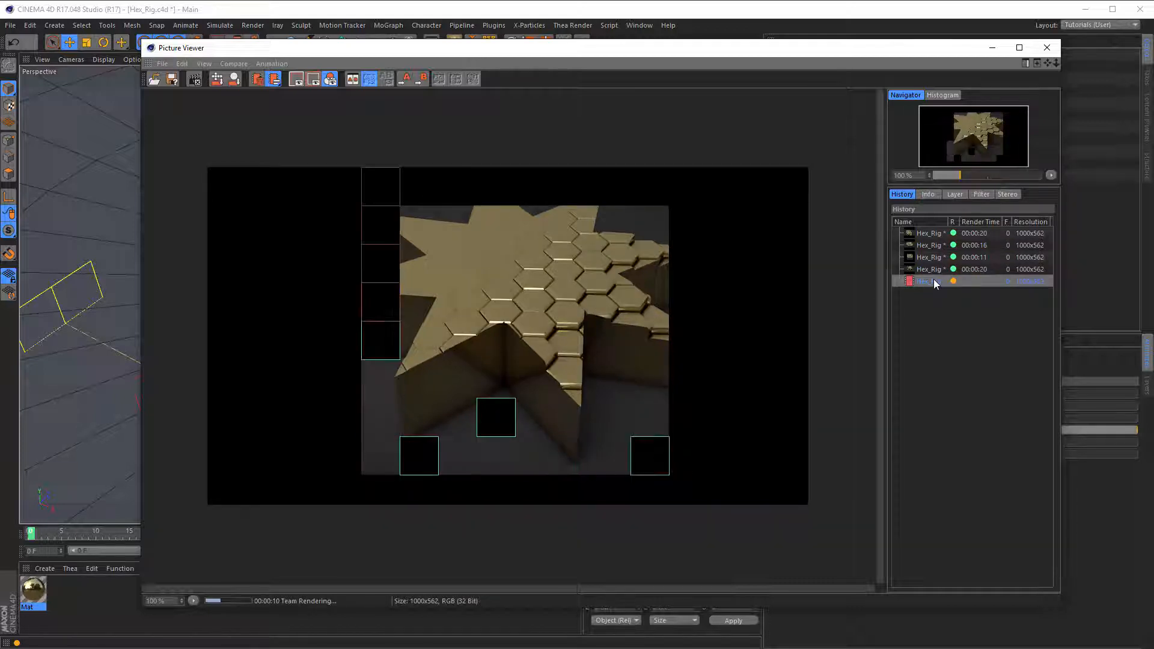
click(933, 268)
click(933, 282)
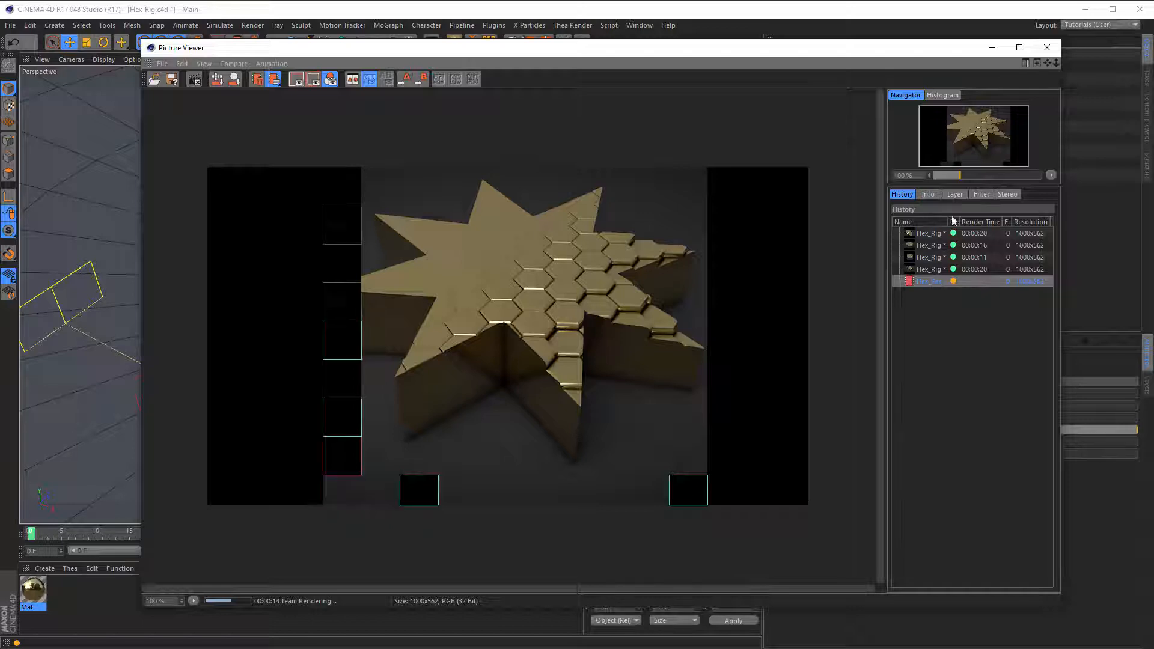
click(1043, 53)
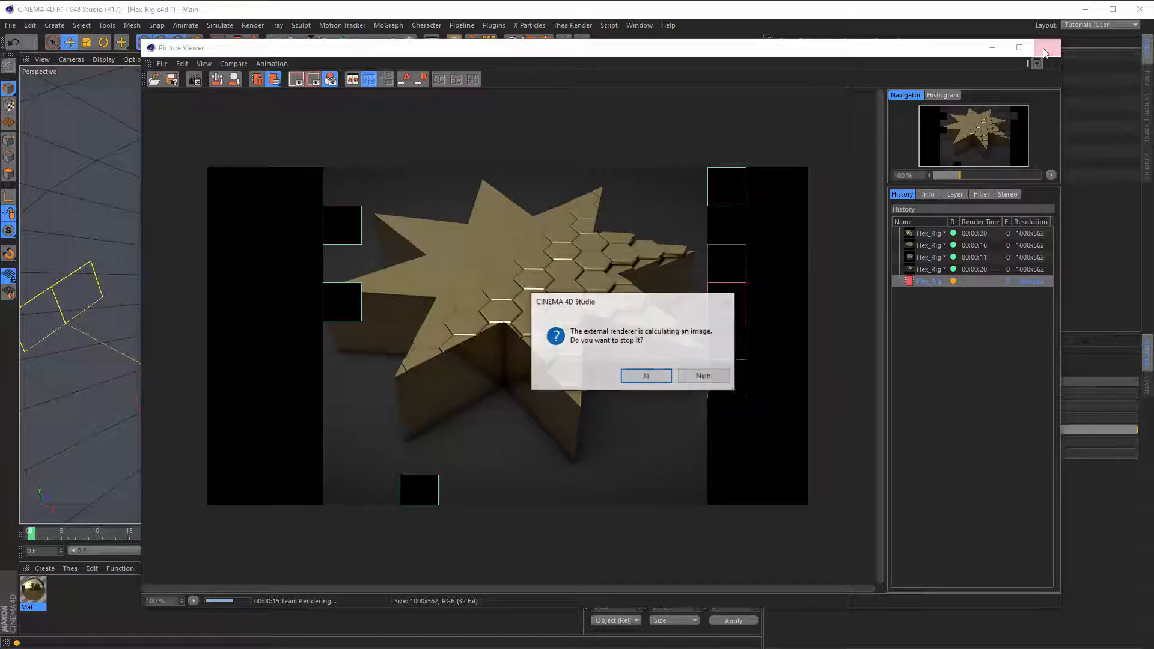
click(646, 378)
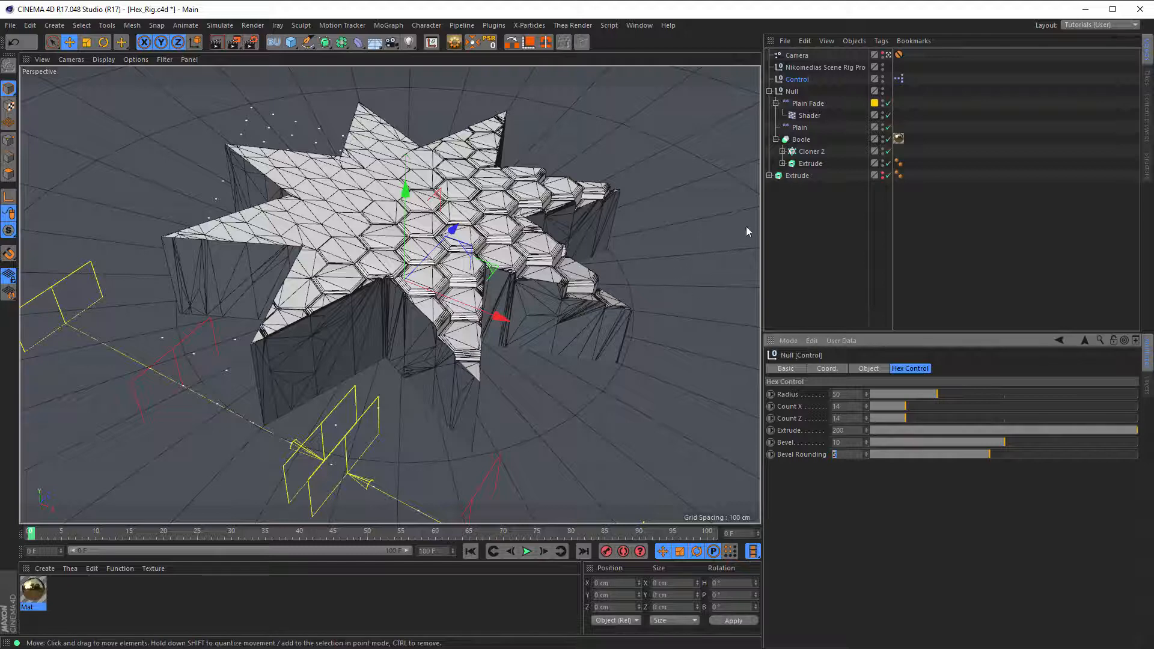
Step: Create a new empty project and maximize its Top view
click(9, 26)
click(30, 36)
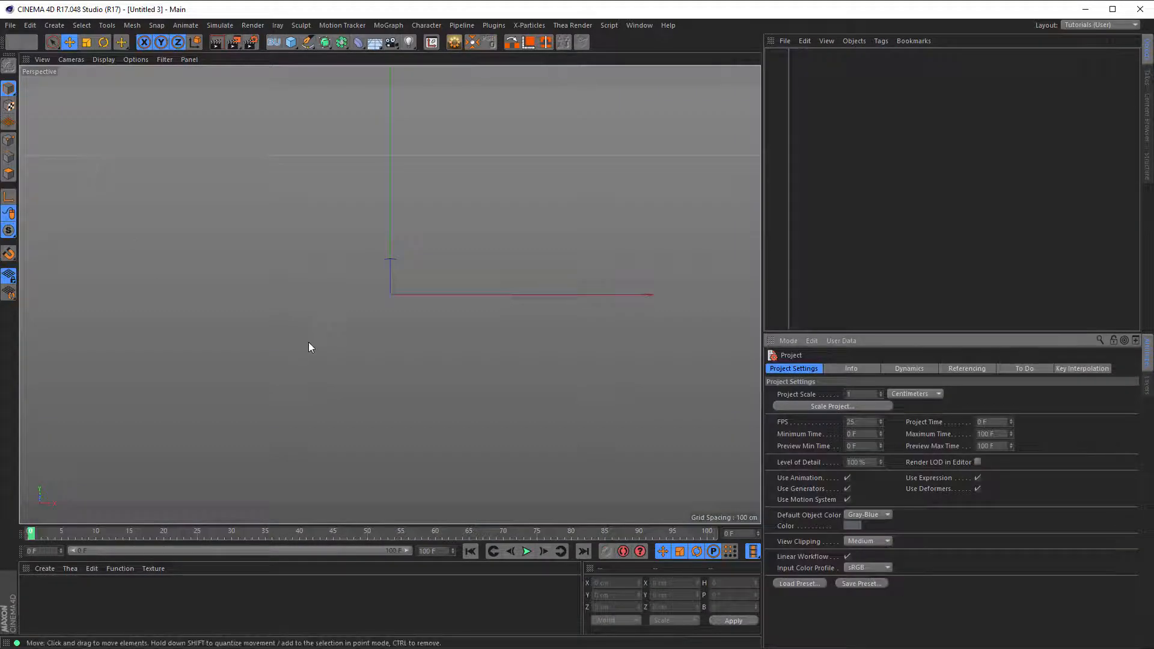
middle_click(308, 348)
middle_click(470, 269)
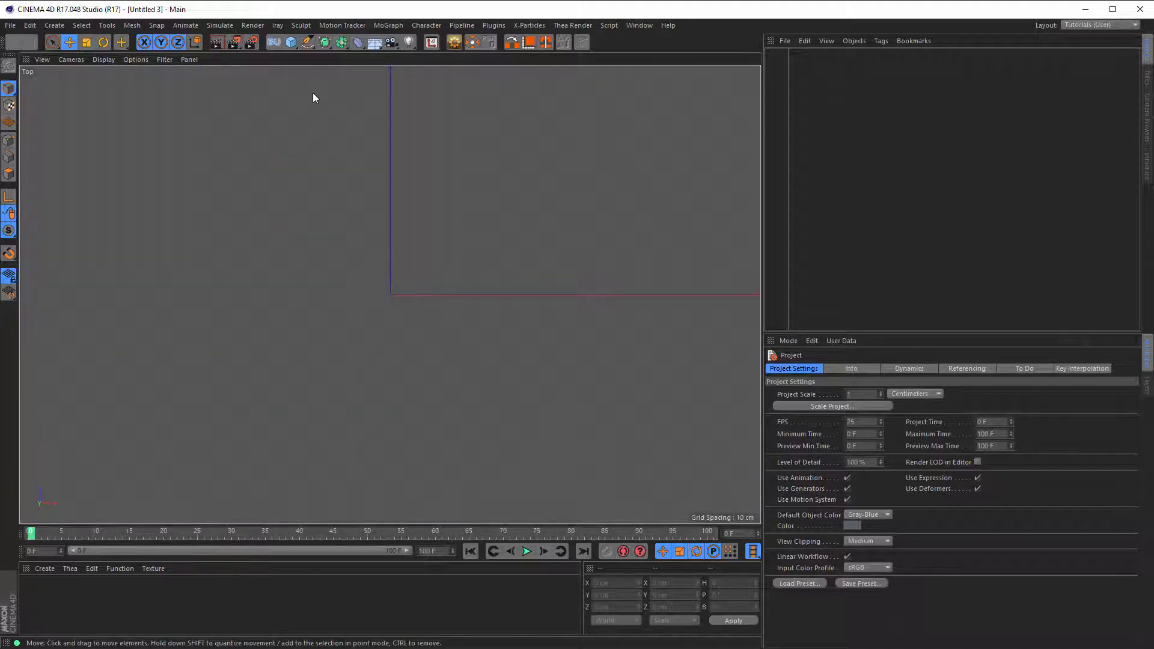
Step: Add a six-sided n-Side spline at the origin in the XZ plane and set its radius to 100 cm
click(307, 42)
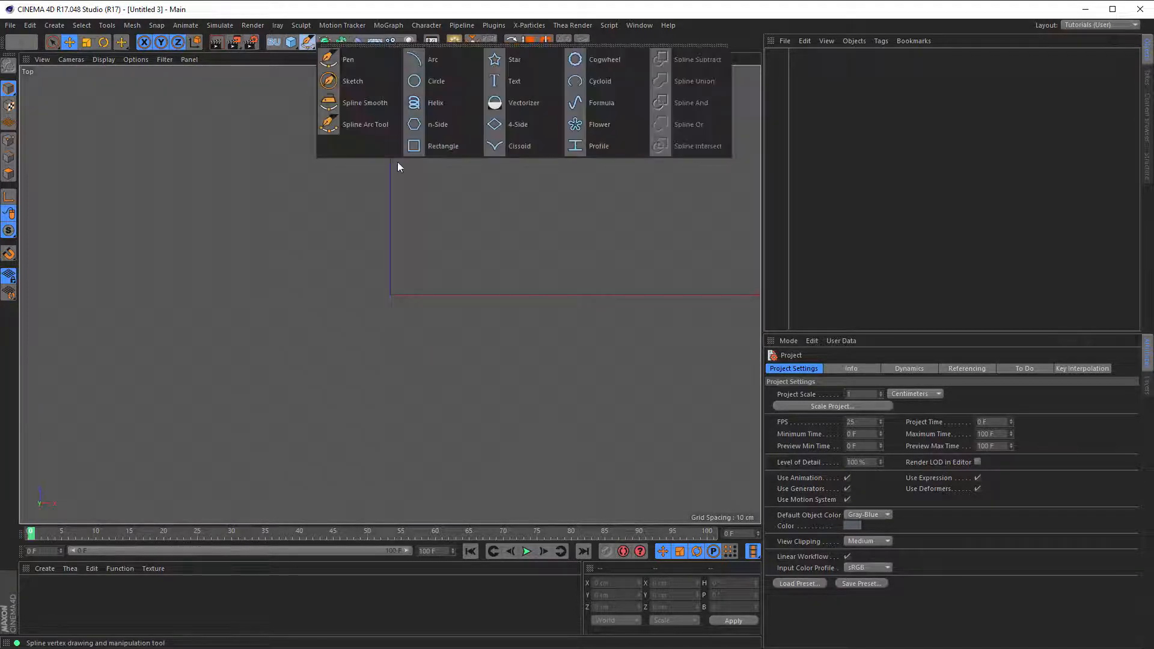
click(436, 126)
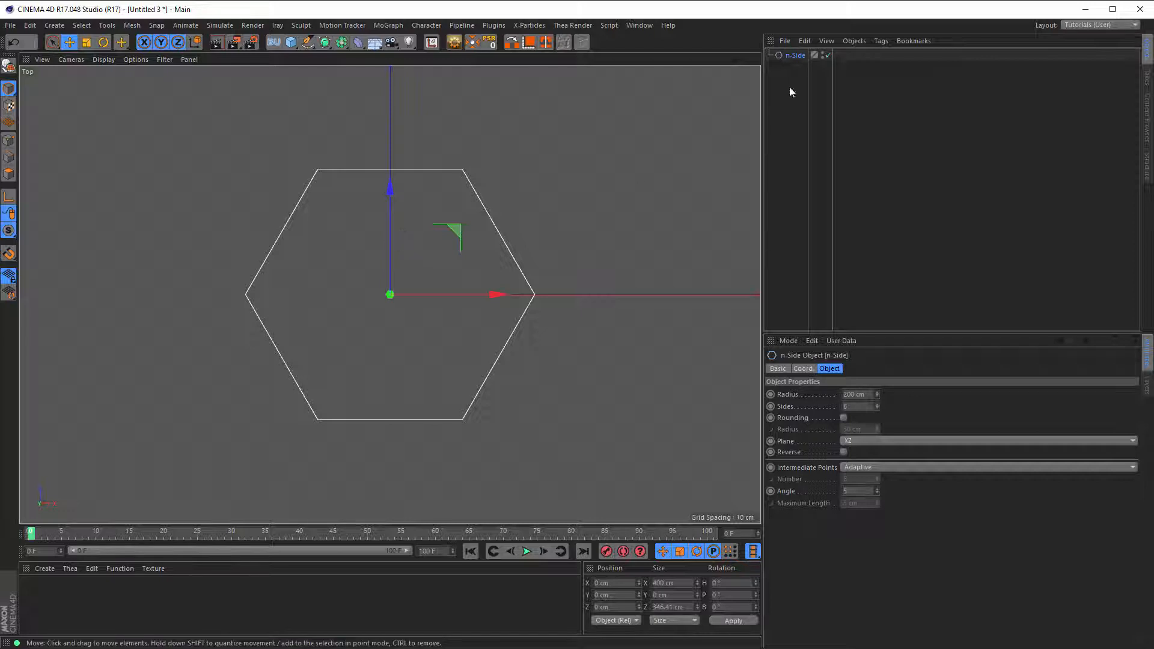
click(870, 395)
text(100)
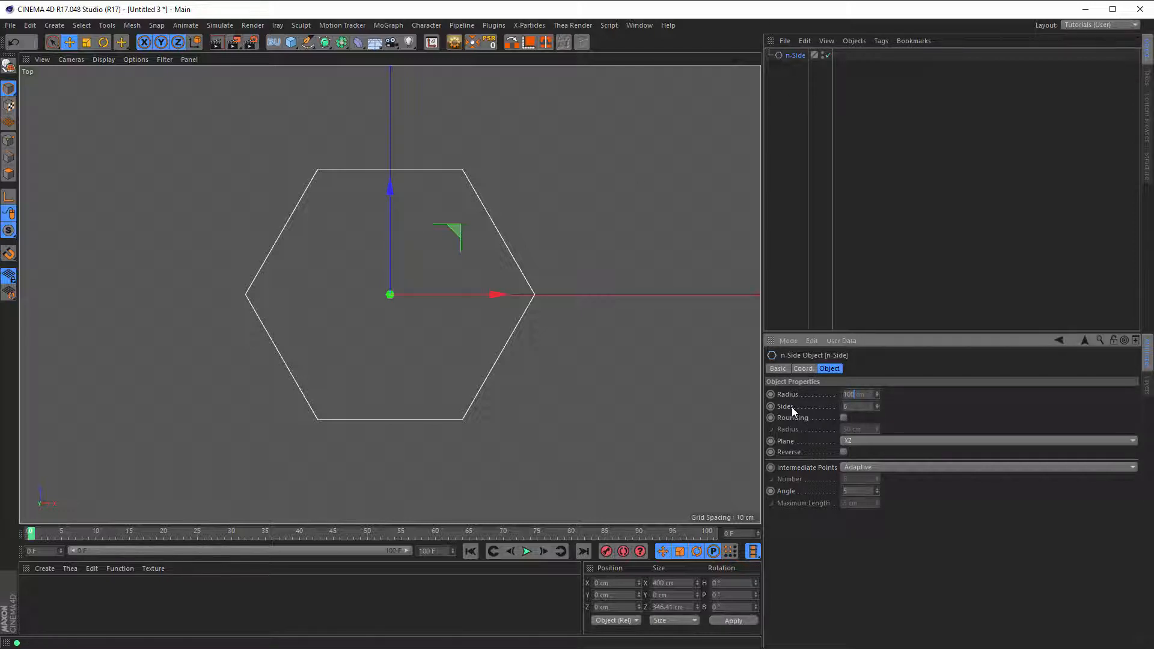
key(Return)
scroll(427, 250, down, 3)
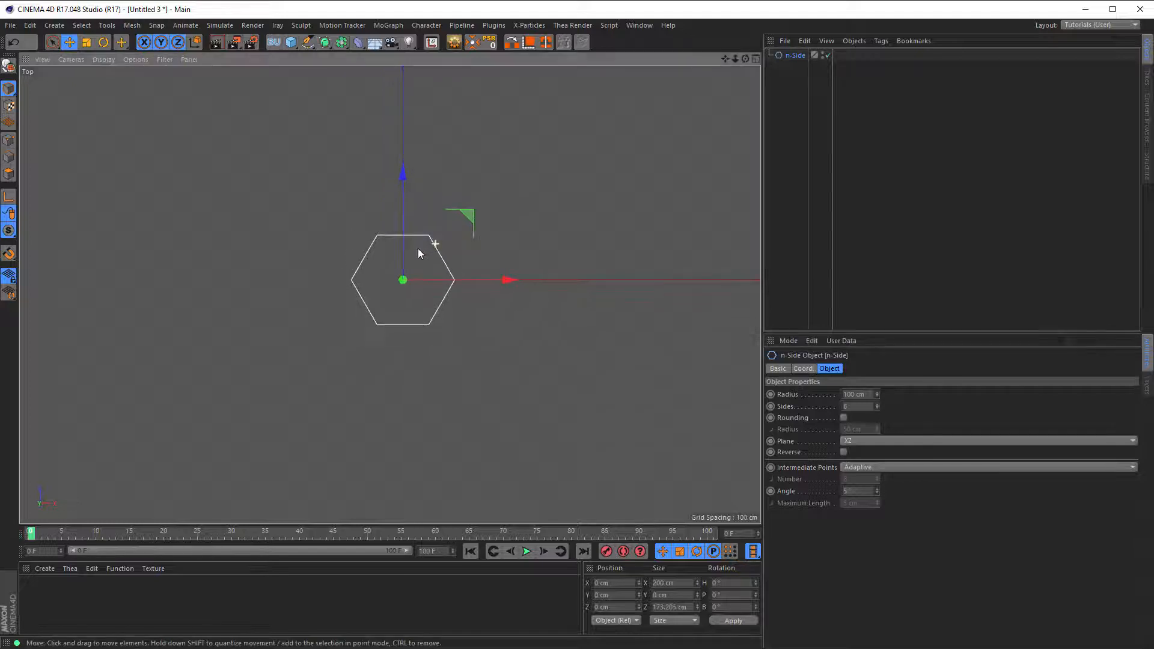
alt+middle_drag(427, 250, 347, 313)
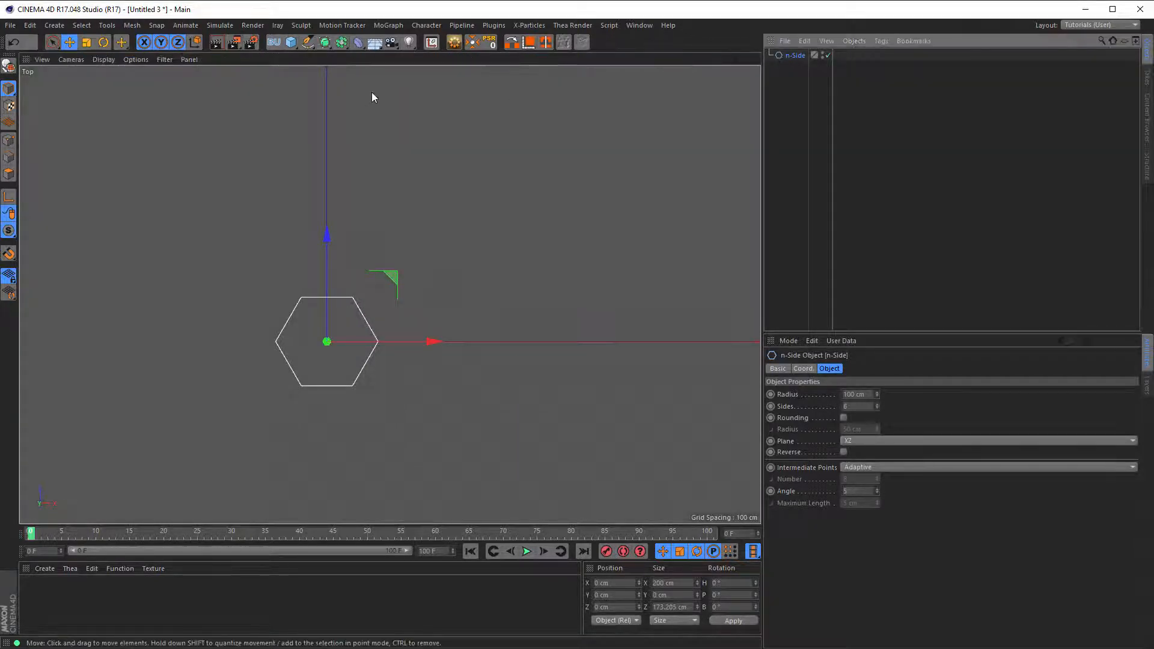
Step: Wrap the n-Side in a linear Cloner, set its Y offset to 0 cm, and spread the clones about 151 cm along X
click(381, 26)
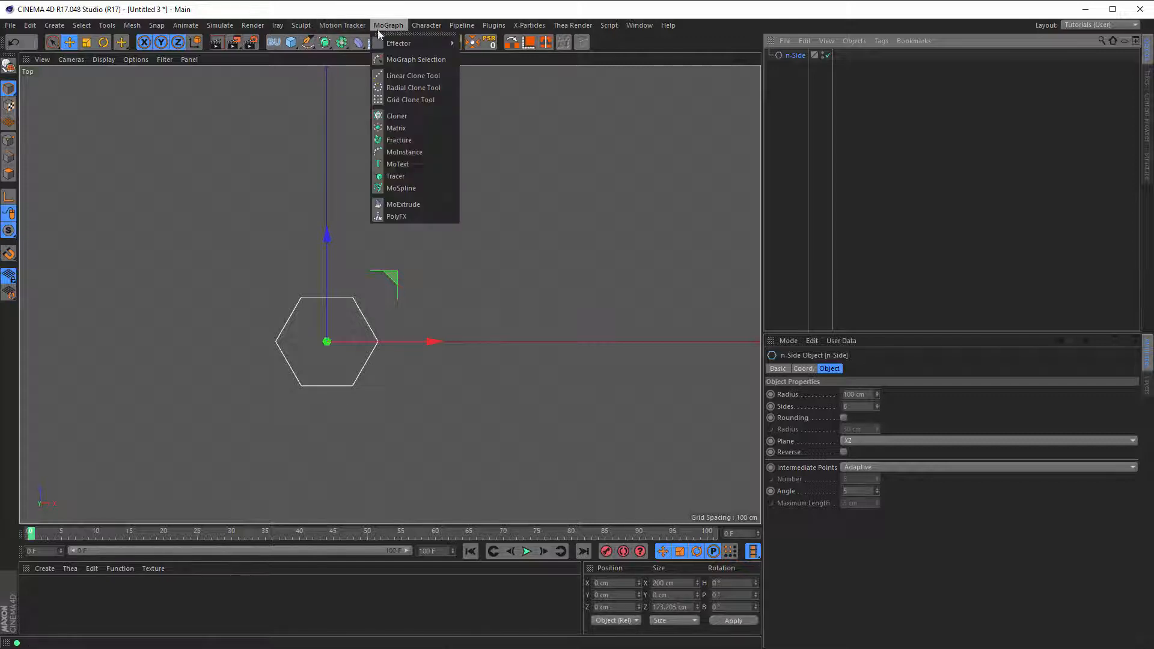
click(401, 117)
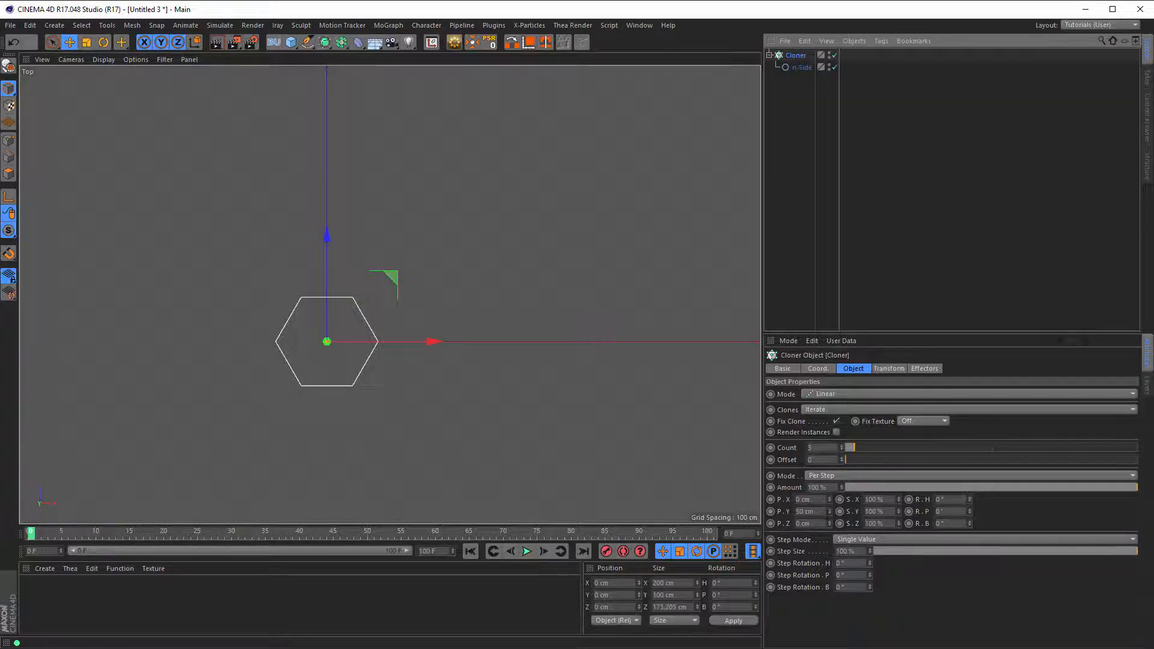
drag(823, 513, 719, 520)
text(0)
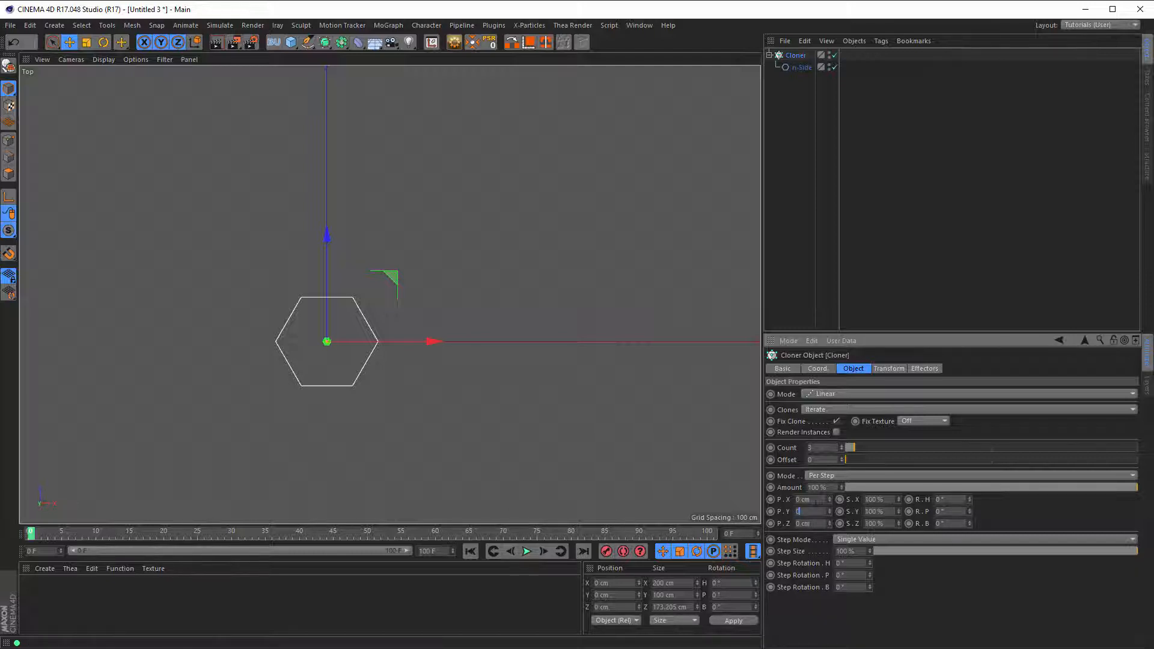
drag(812, 500, 831, 523)
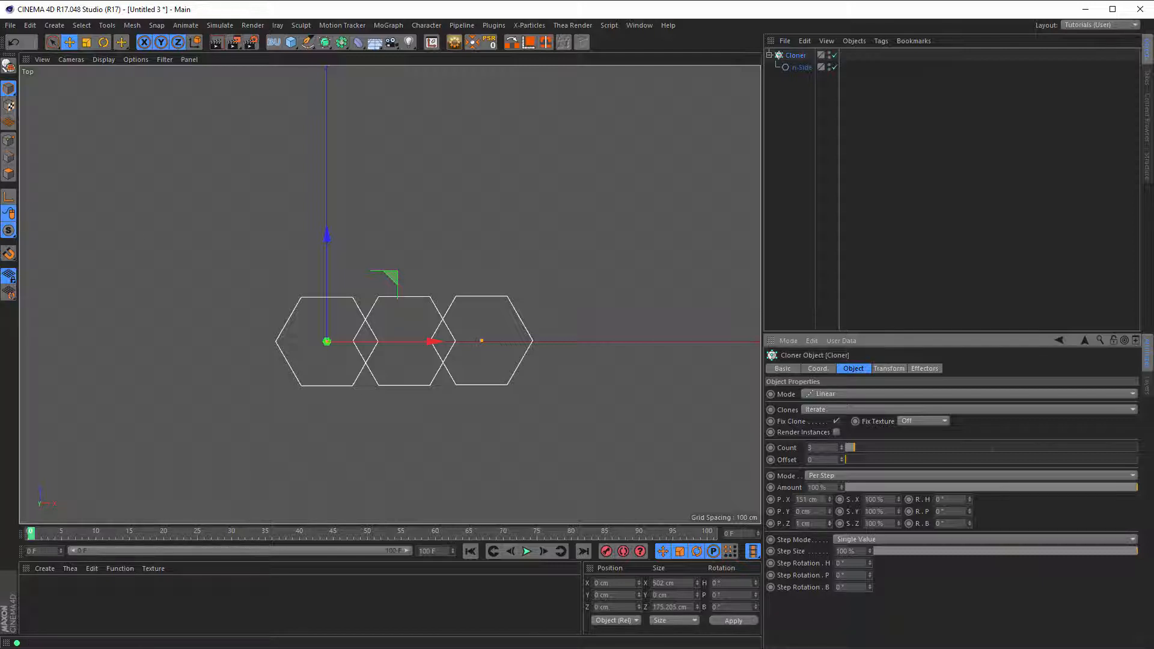
Step: Consult the hexagon formulas on the Wikipedia Sechseck page in the browser, and set the Cloner's X offset per step to 150 cm
key(alt+Tab)
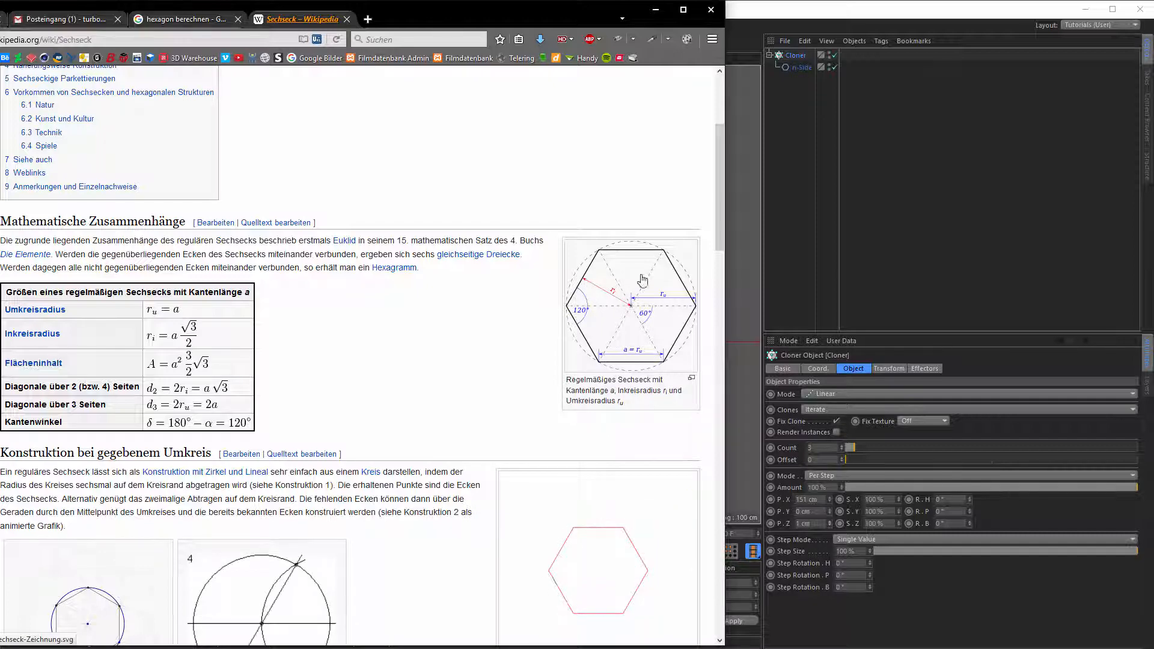
click(844, 19)
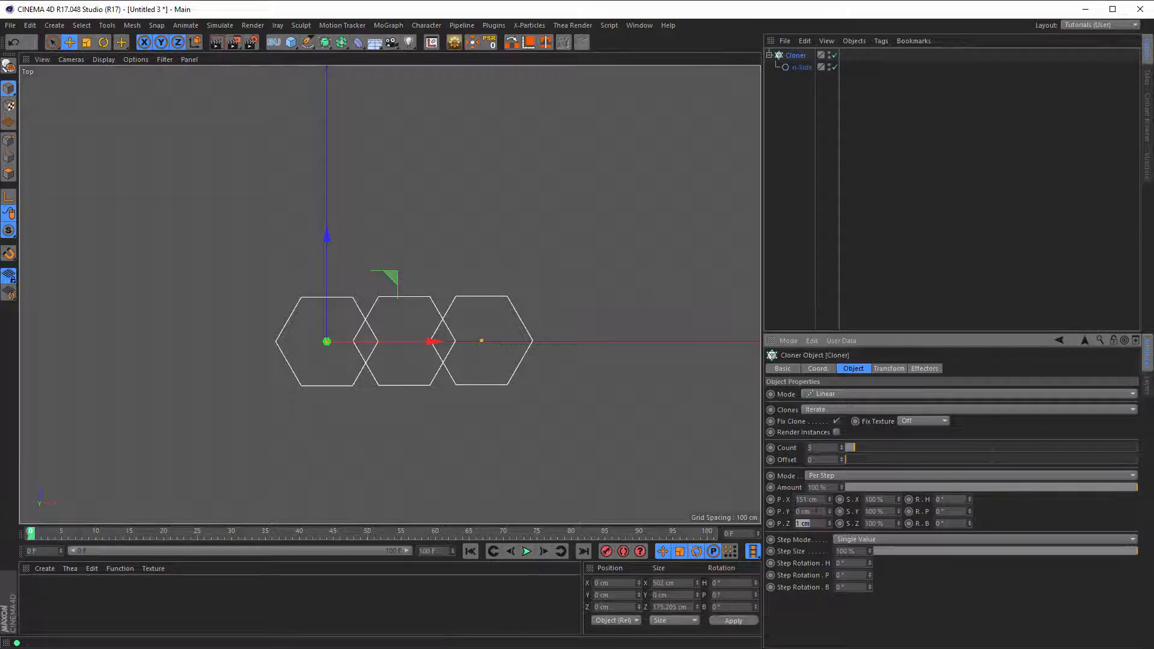
click(821, 500)
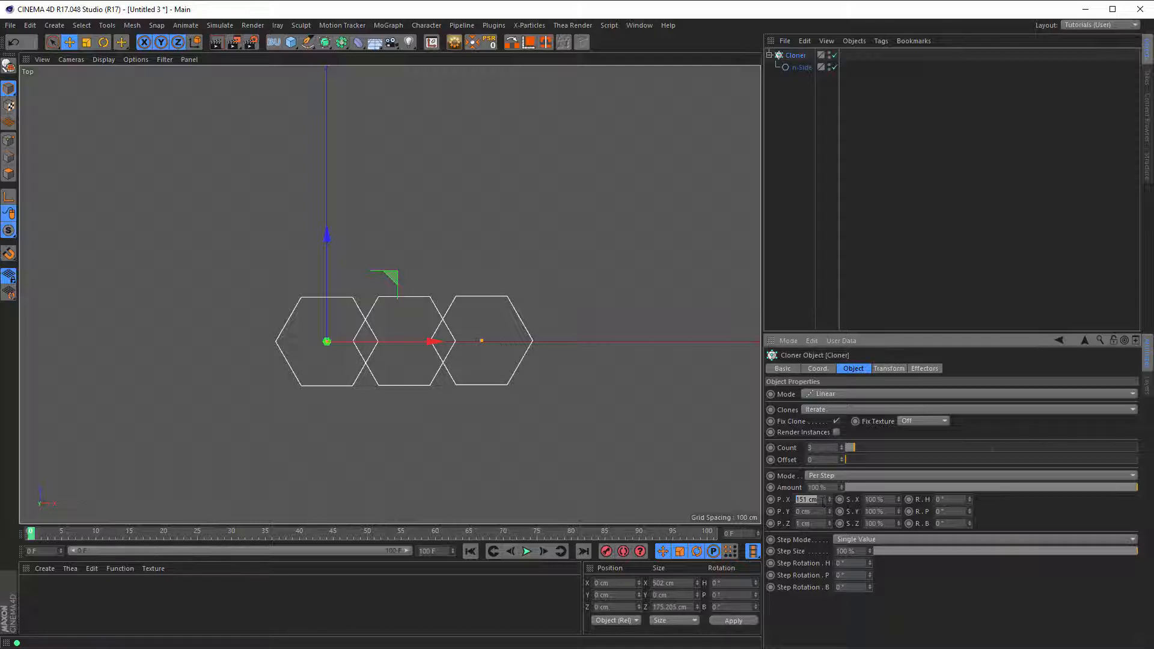
text(1)
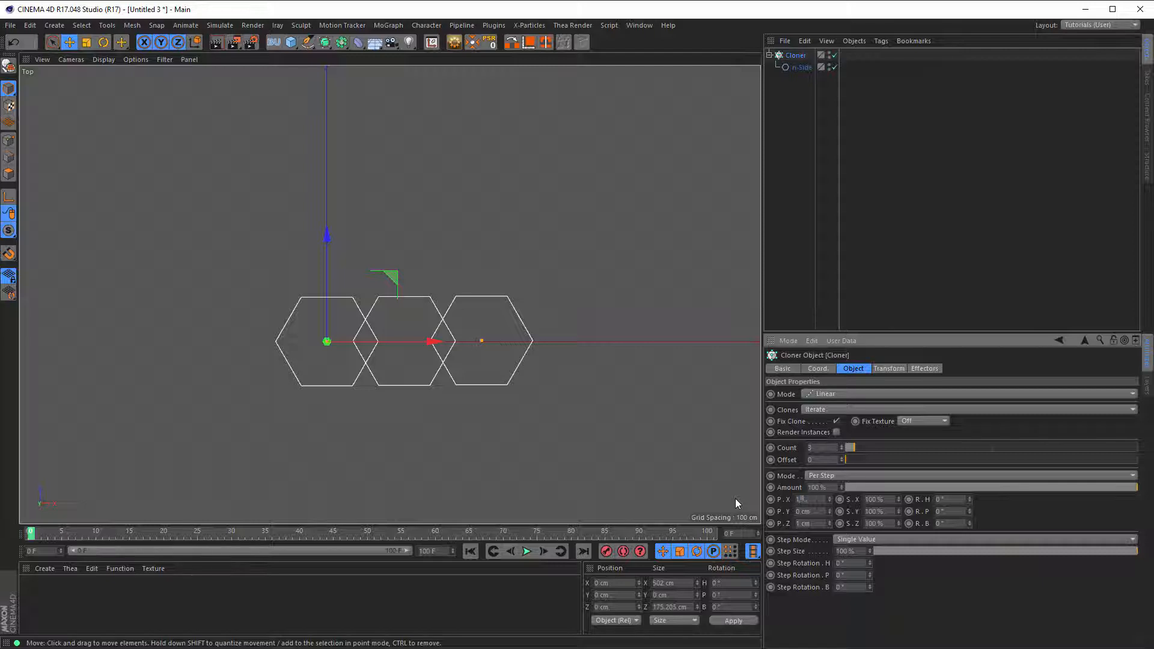
text(50)
key(Return)
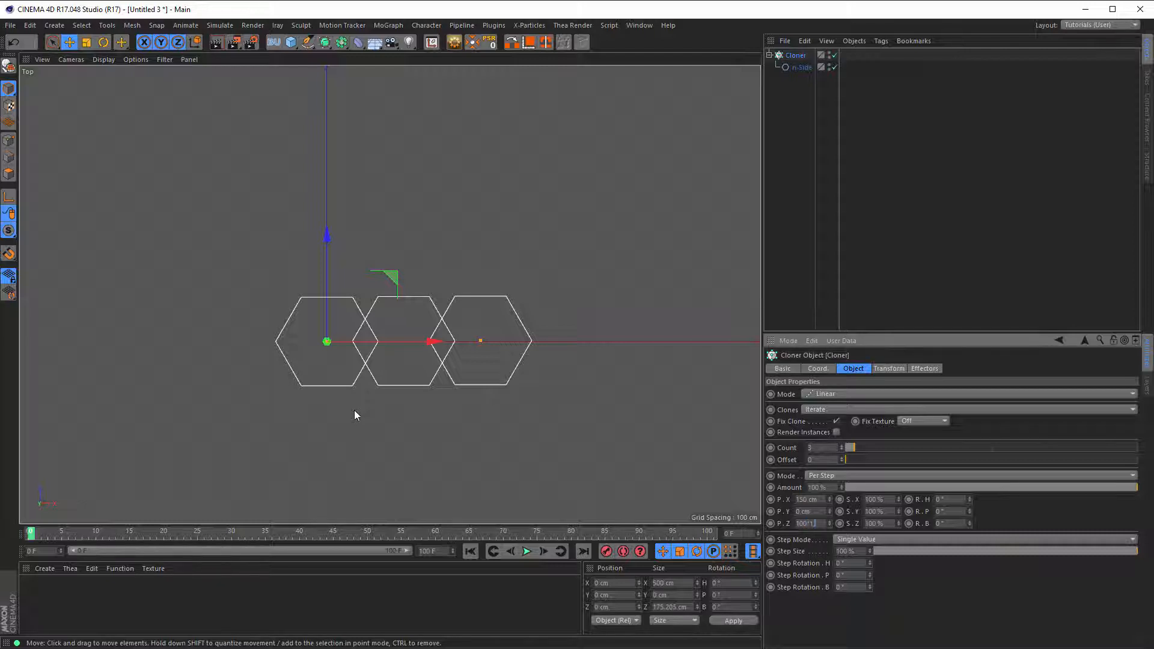
Step: Try a Z offset of 173.2 cm per step on the Cloner, and replace it with 86.6 cm
text(2)
key(Return)
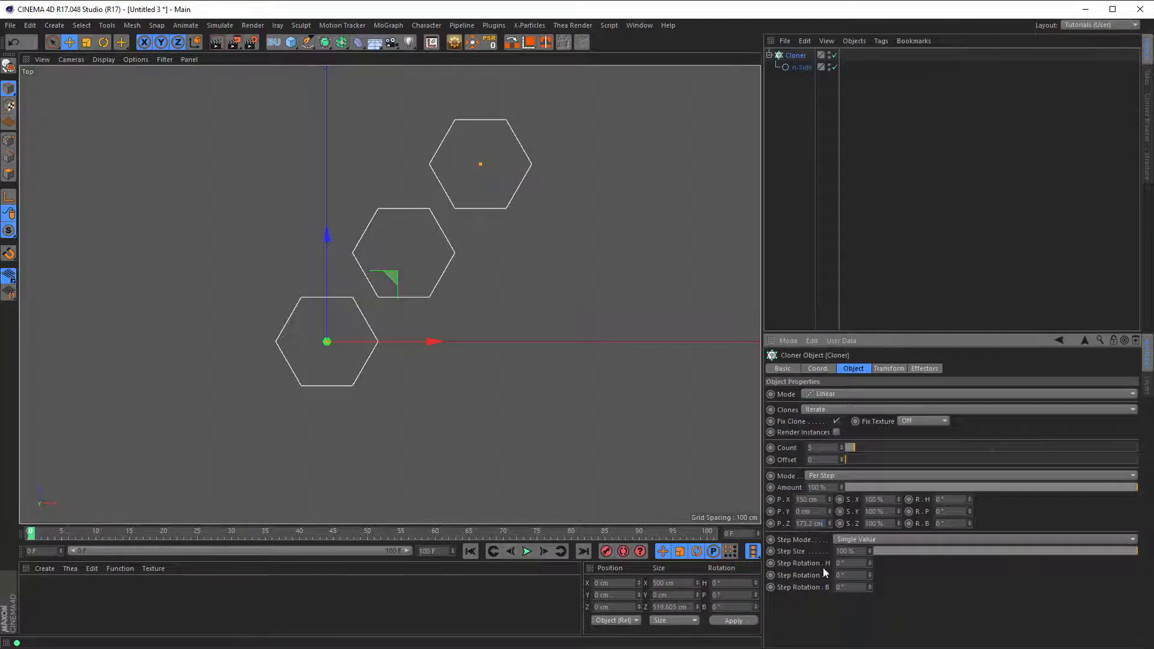
text(86.6)
key(Return)
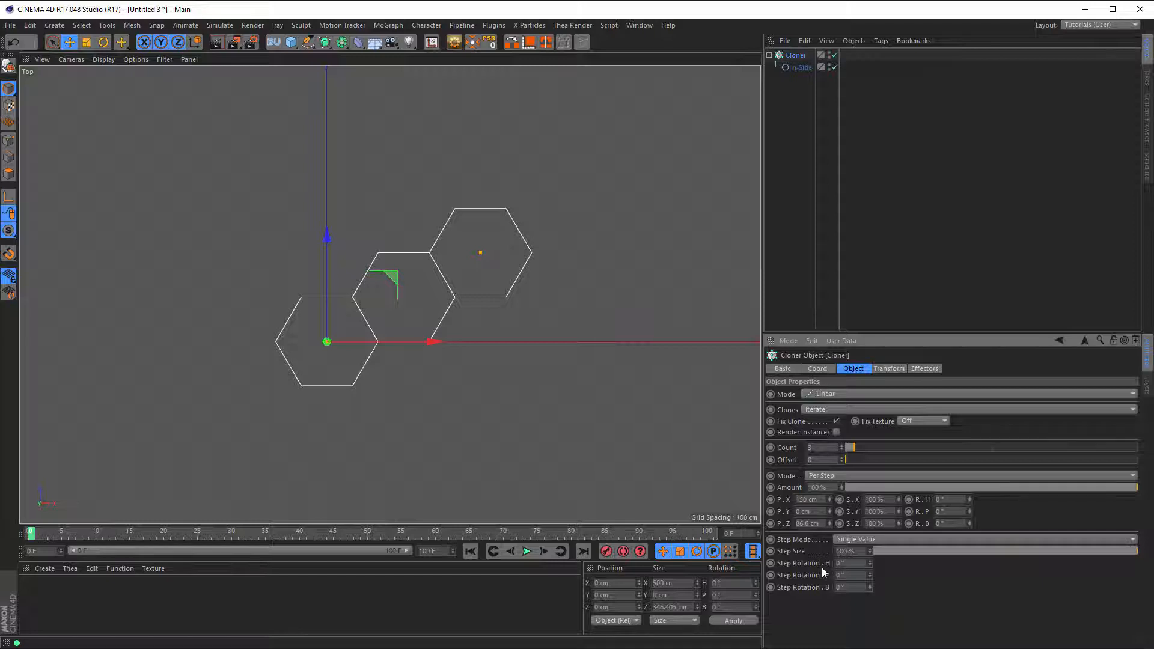
scroll(377, 269, up, 3)
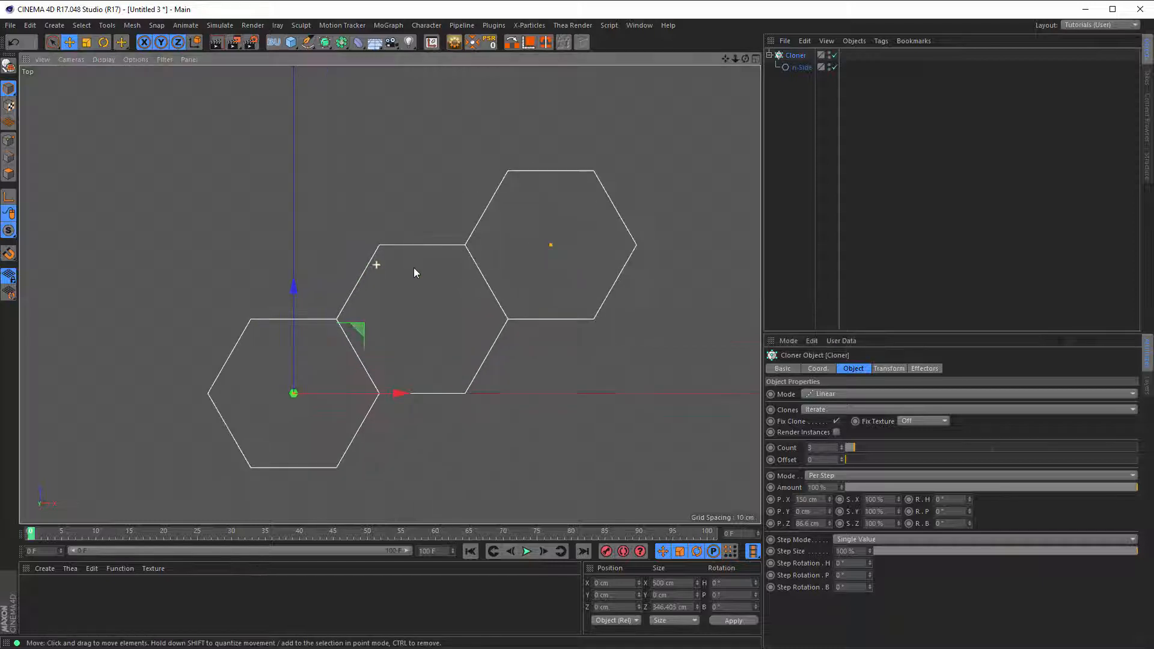
scroll(394, 309, down, 1)
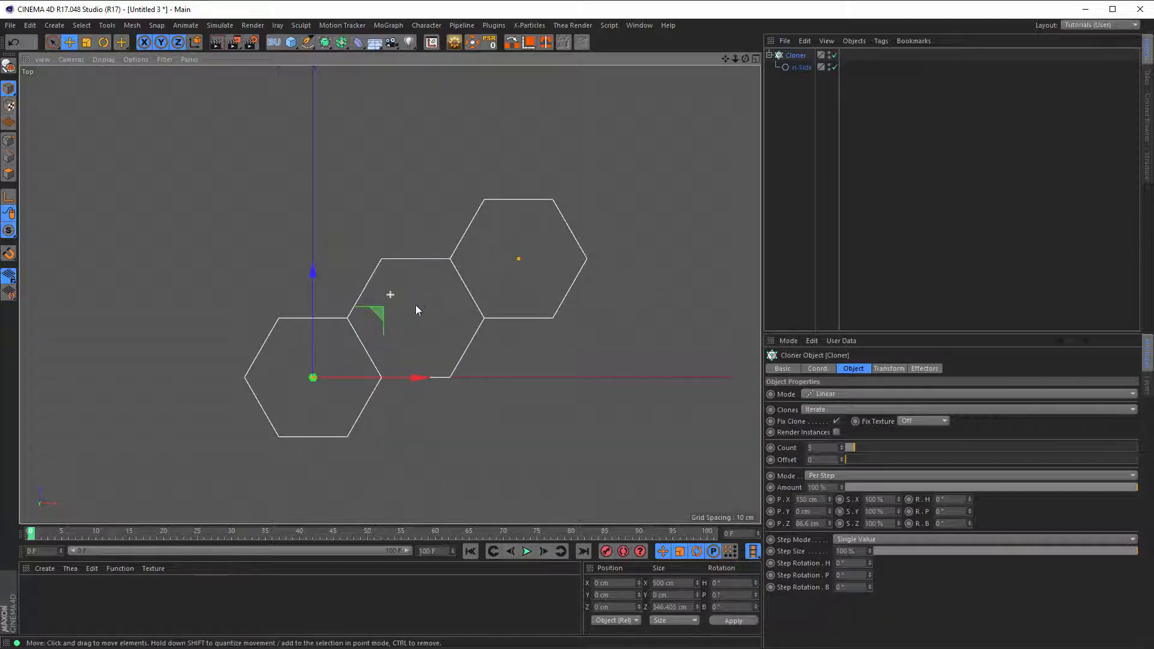
alt+middle_drag(416, 305, 381, 326)
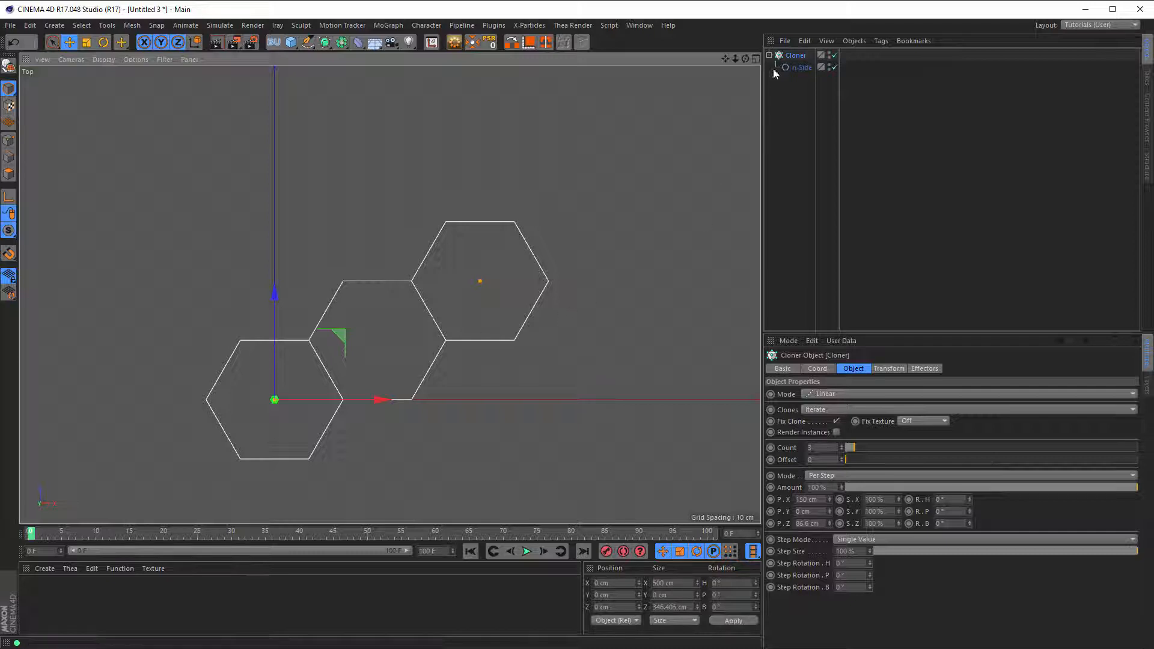
Step: Rename the Cloner holding the n-Side as Cloner 1
double_click(797, 54)
text(Cloner 1)
key(Return)
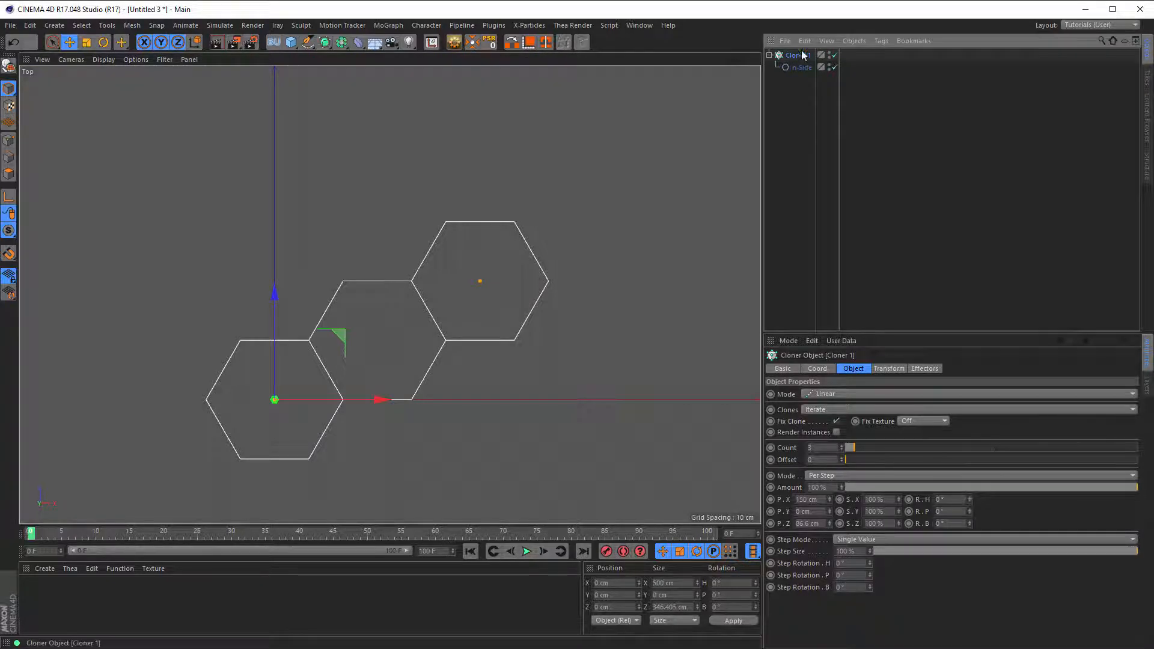
Step: Add another Cloner as the parent of Cloner 1 and rename it Cloner 2
click(388, 25)
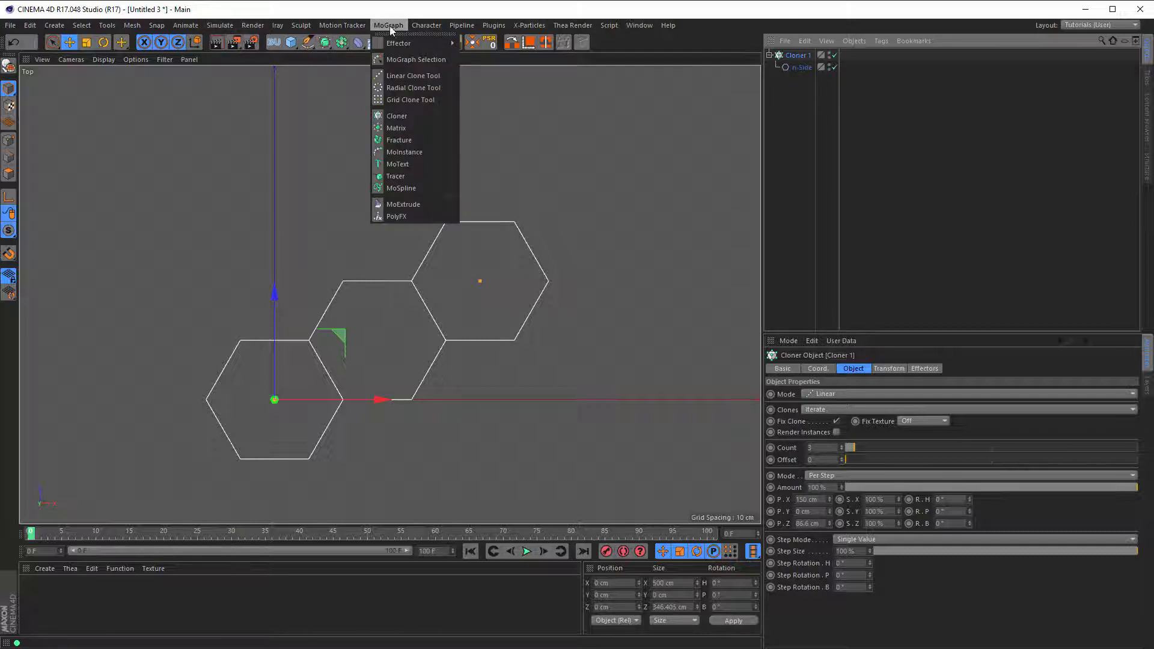
click(400, 117)
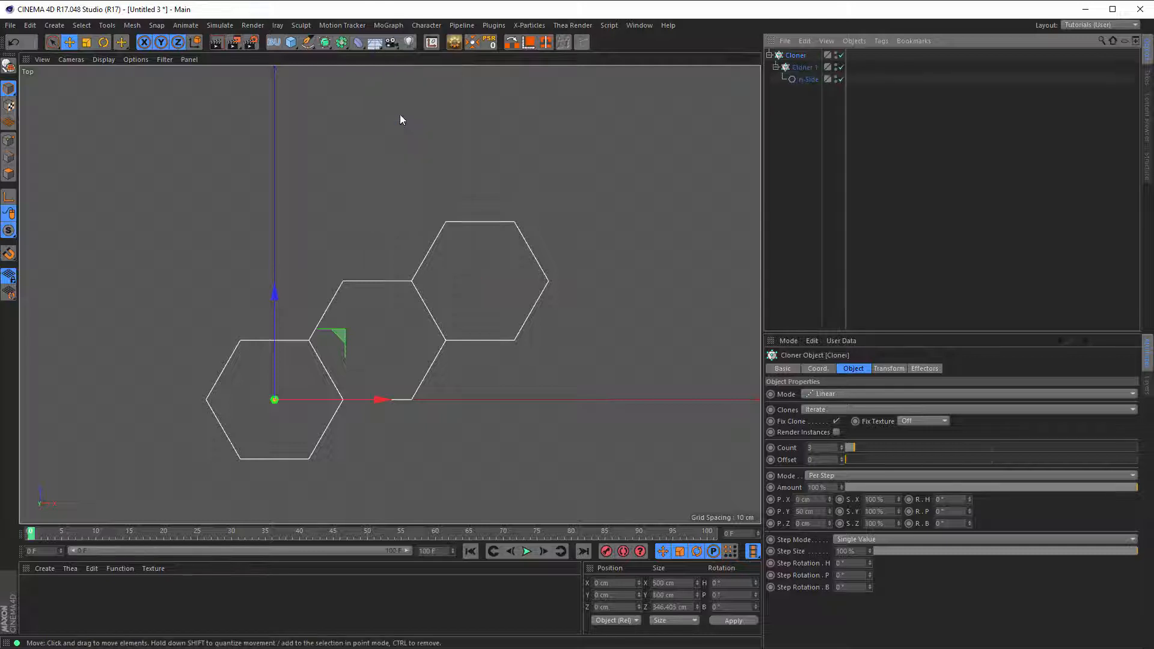
double_click(799, 55)
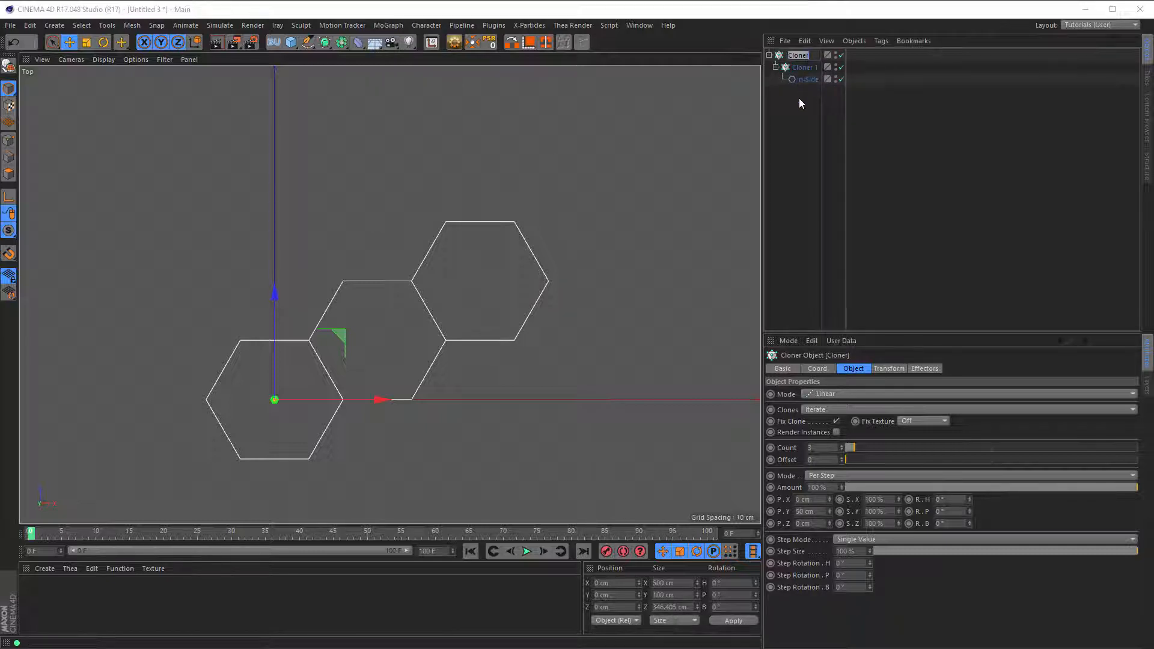
text(Cloner 2)
key(Return)
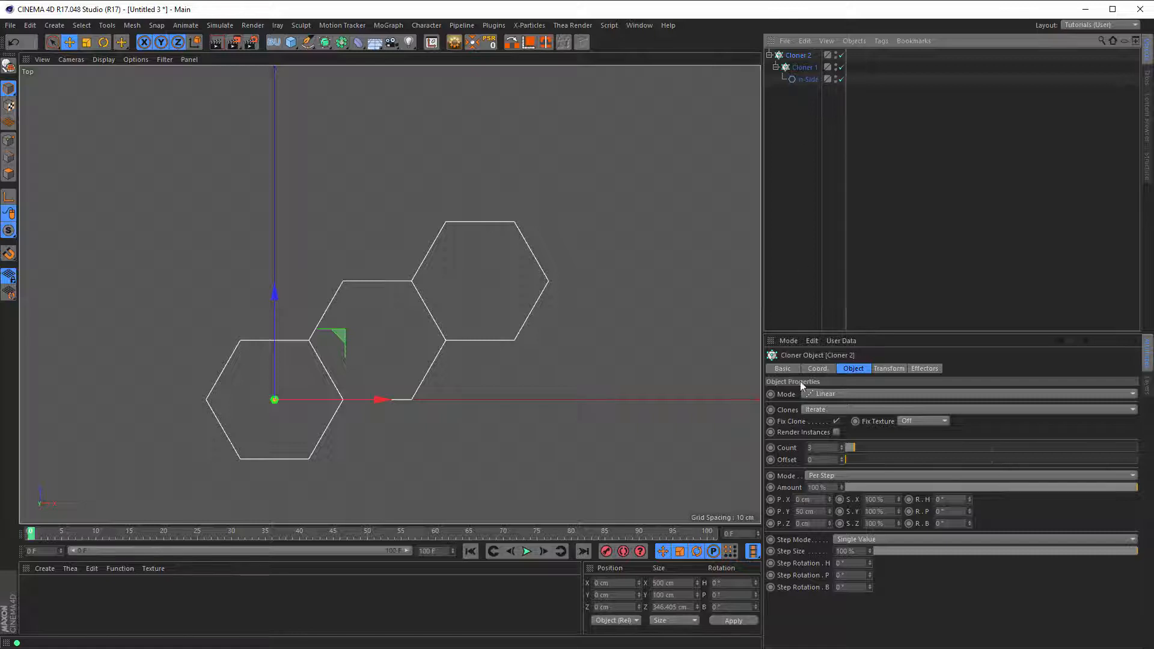
Step: Set Cloner 2's Y offset per step to 0 cm
click(808, 511)
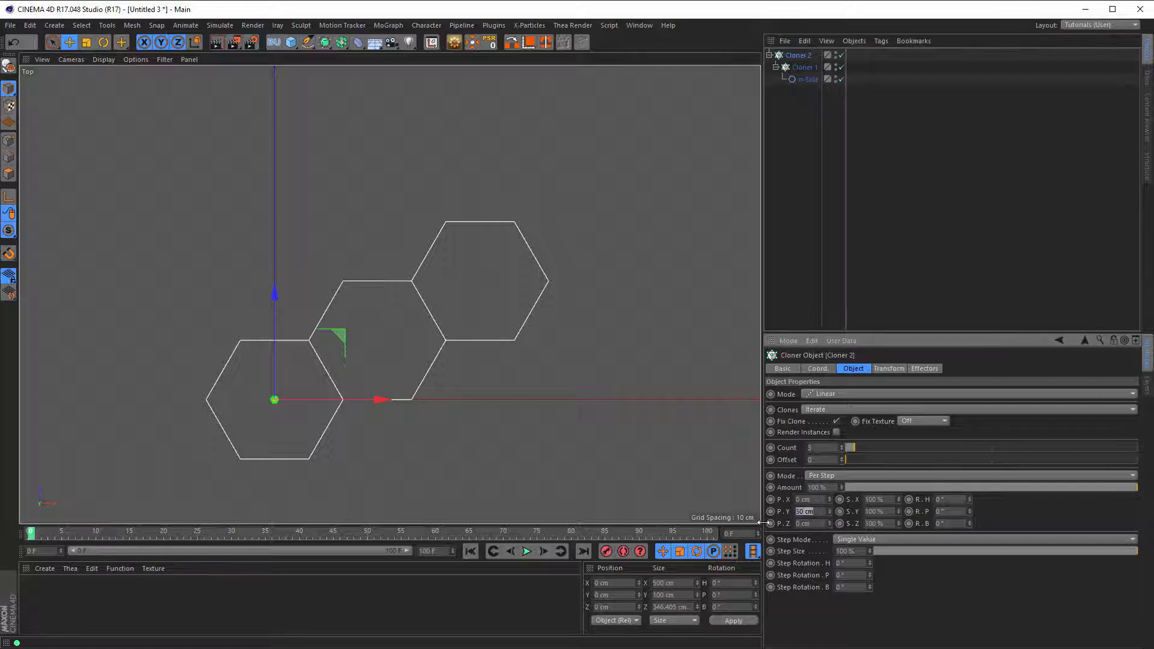
text(0)
key(Return)
Step: Copy Cloner 1's Z offset to Cloner 2 and double it there to 173.2 cm per step
click(795, 67)
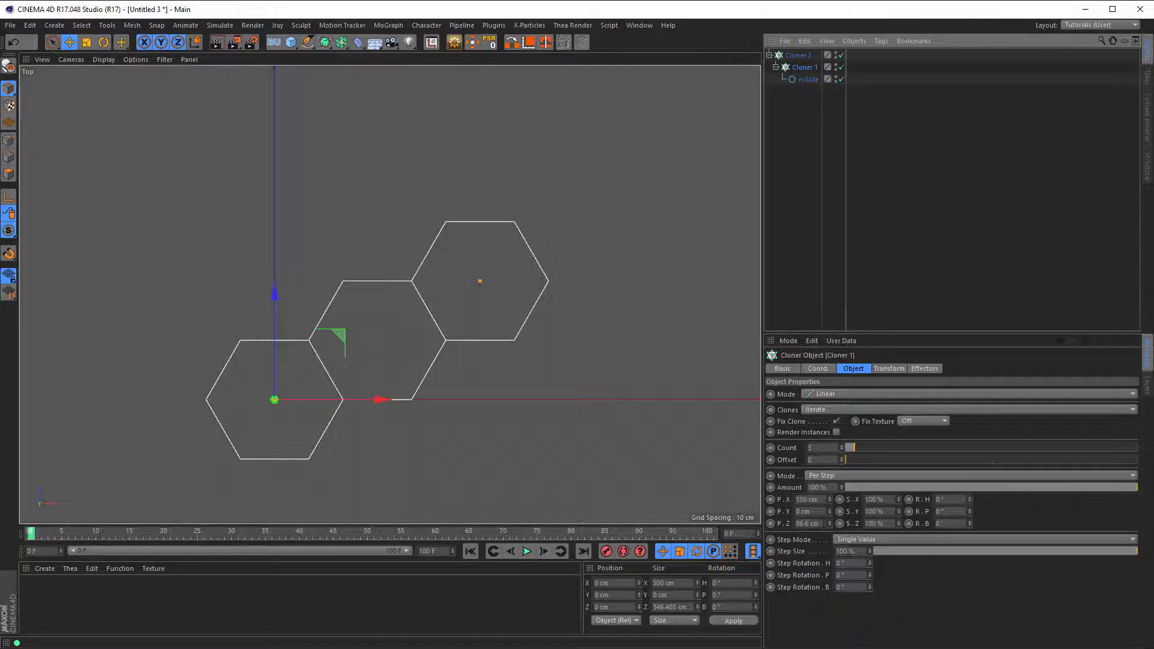
click(823, 523)
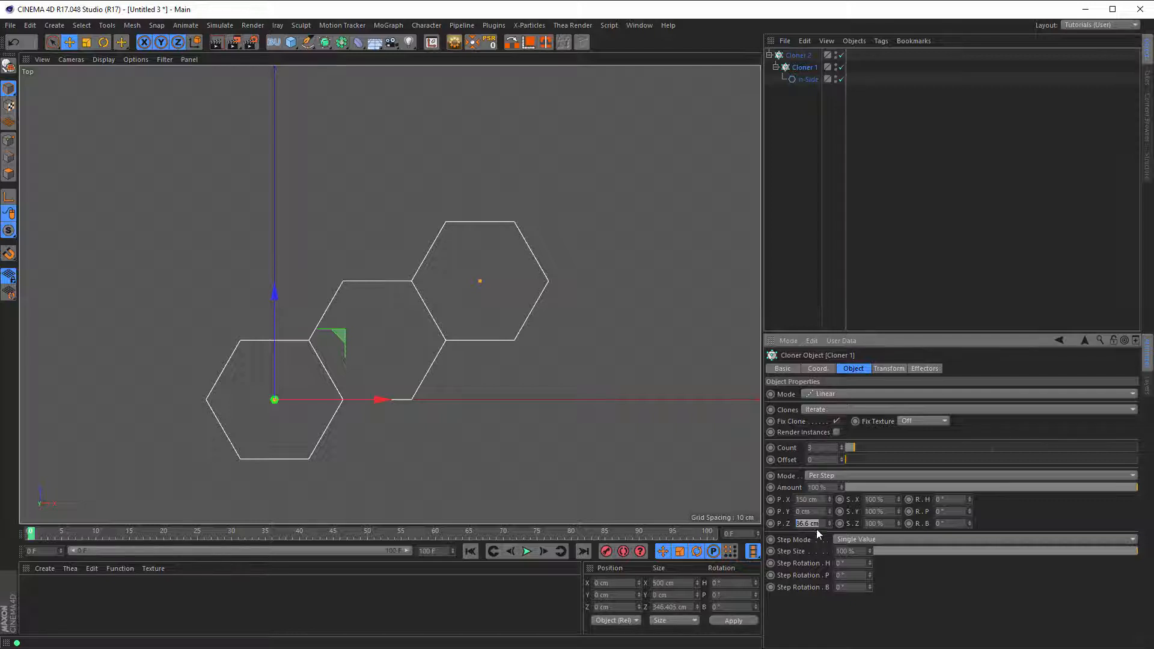
click(798, 55)
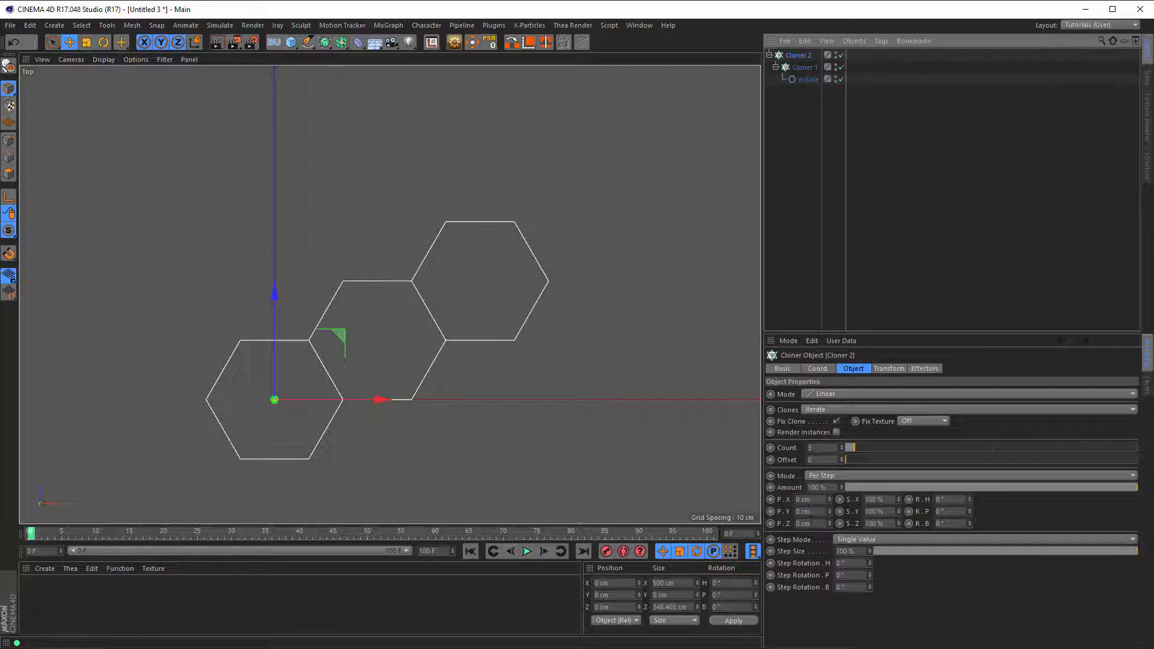
click(812, 523)
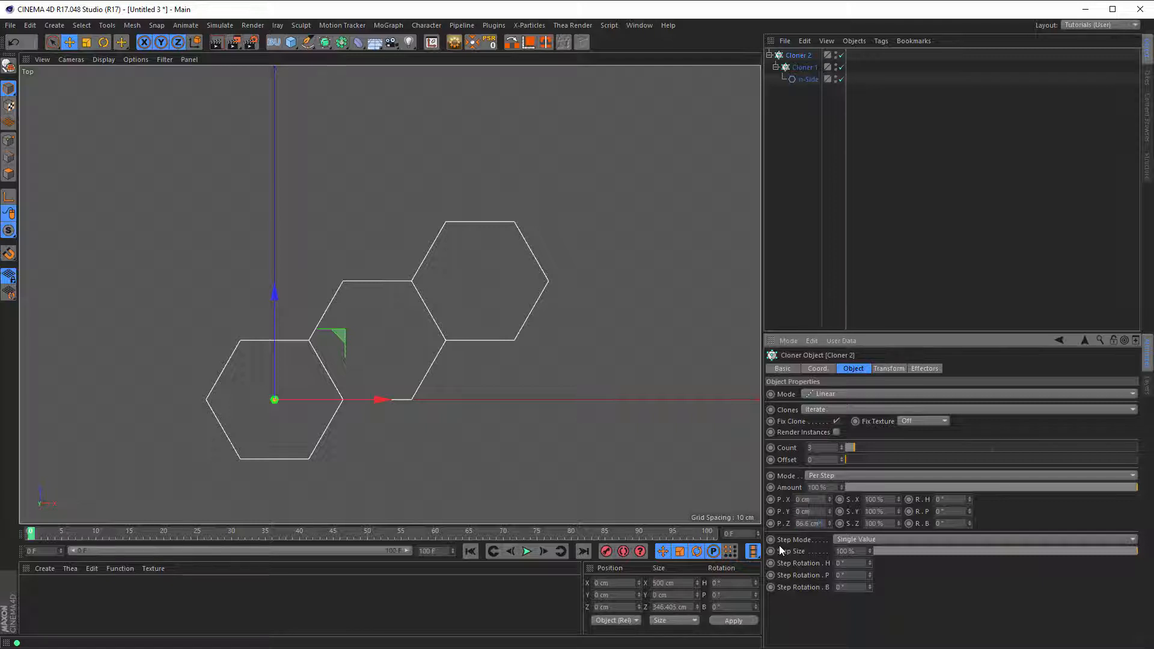
text(*2)
key(Return)
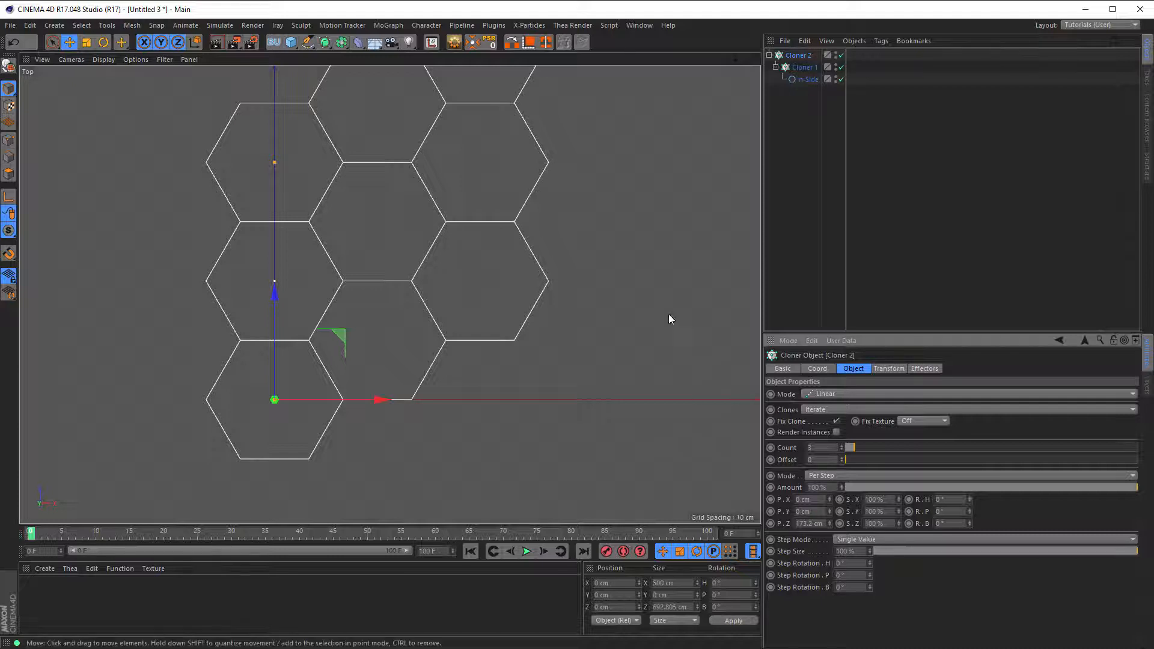
Step: Try a clone count of 4 on Cloner 2, and return it to 3
scroll(551, 289, down, 5)
alt+right_drag(494, 225, 553, 214)
alt+middle_drag(552, 214, 412, 260)
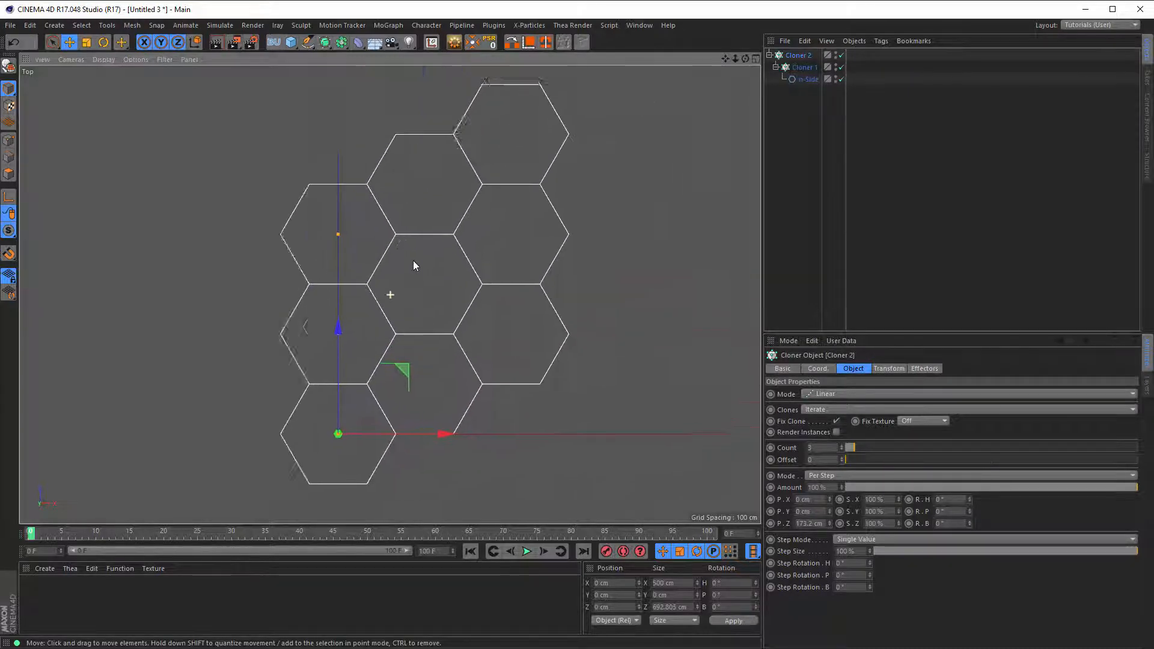
alt+right_drag(403, 260, 377, 272)
scroll(439, 247, up, 4)
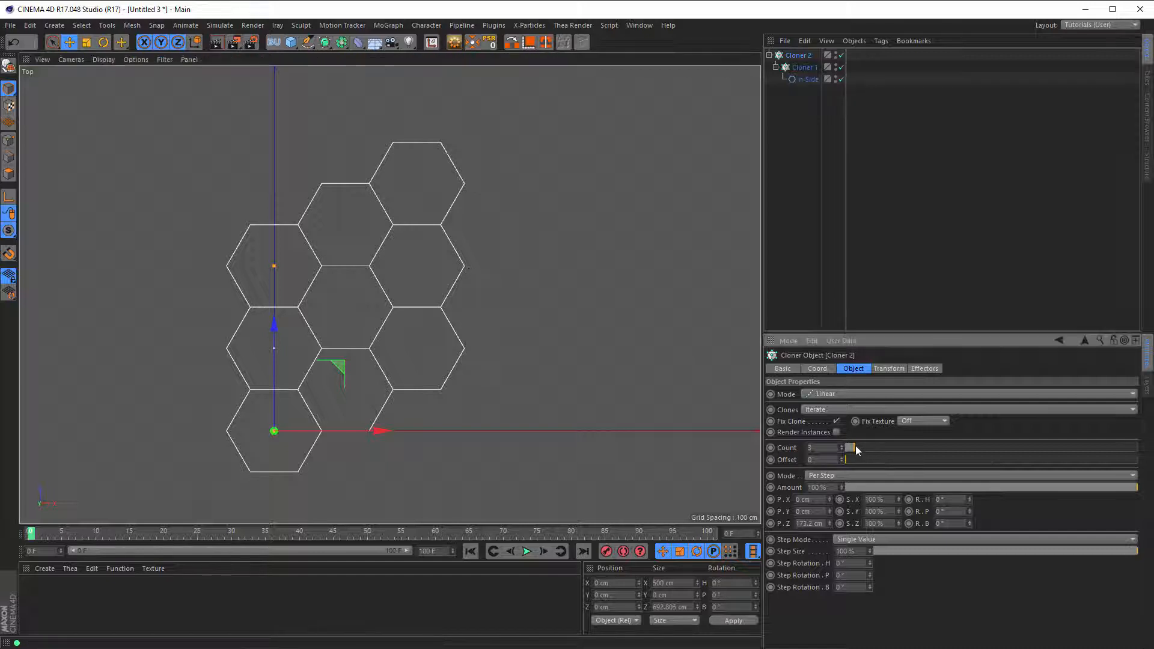
mouse_move(855, 447)
mouse_down()
mouse_move(880, 448)
mouse_move(846, 453)
mouse_move(857, 452)
mouse_up()
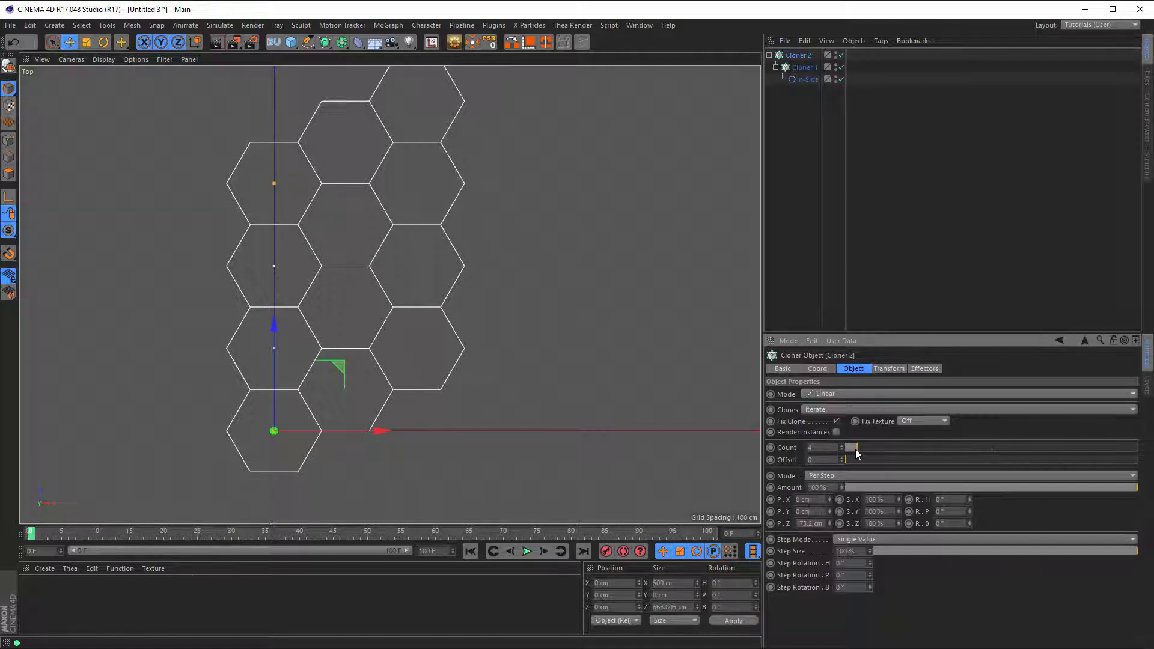
drag(842, 448, 839, 449)
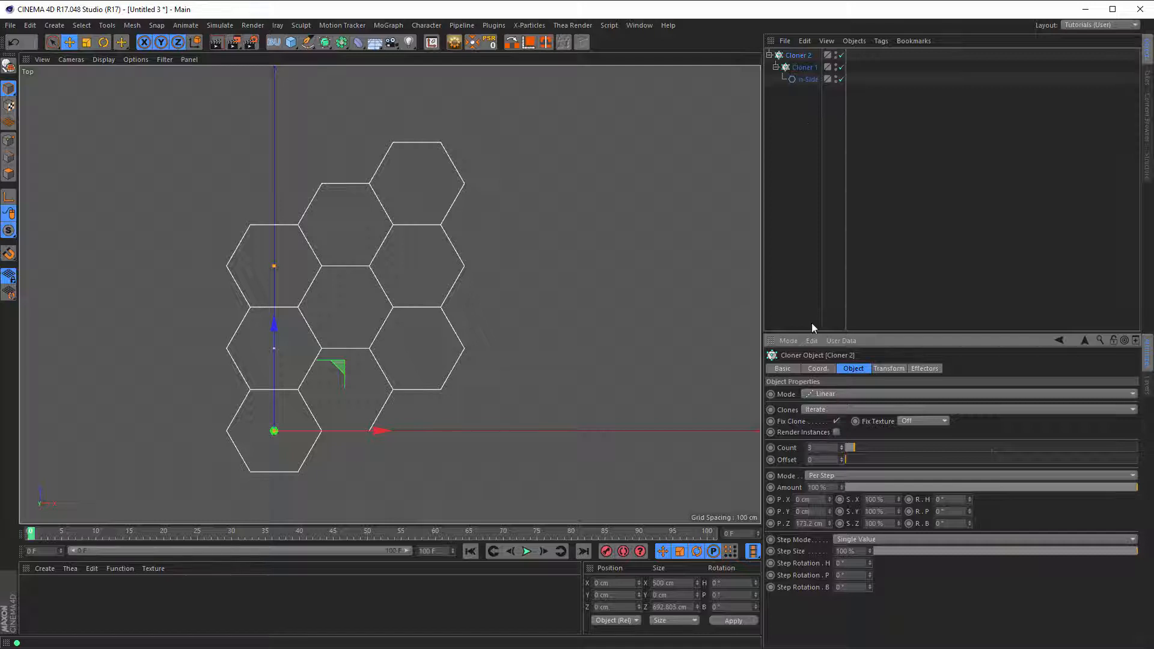
Step: Try a smaller n-Side radius of 94 cm, and set it back to 100 cm
click(809, 80)
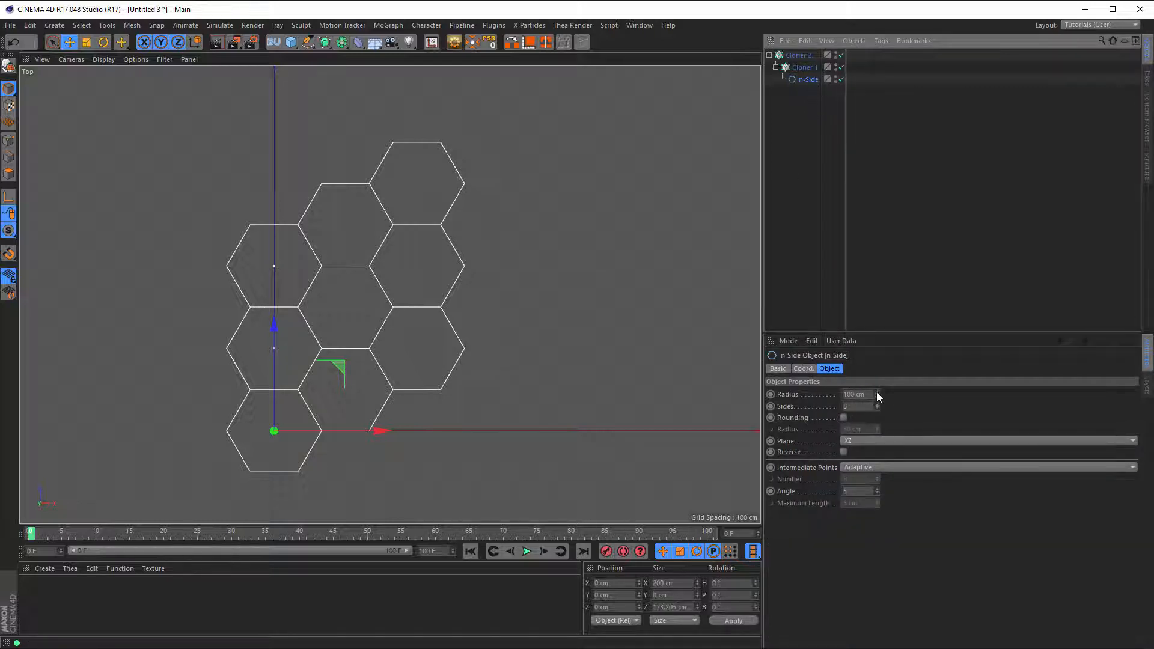
mouse_move(878, 394)
mouse_down()
mouse_move(877, 378)
mouse_move(878, 414)
mouse_move(877, 384)
mouse_move(877, 401)
mouse_up()
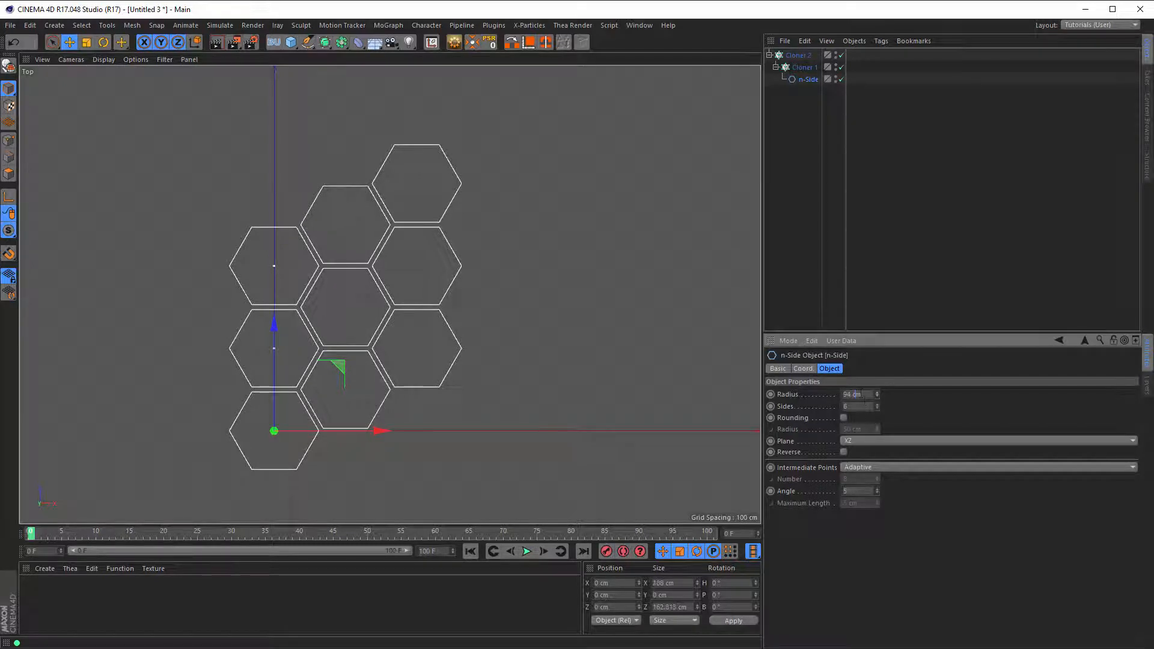
double_click(847, 394)
text(100)
key(Return)
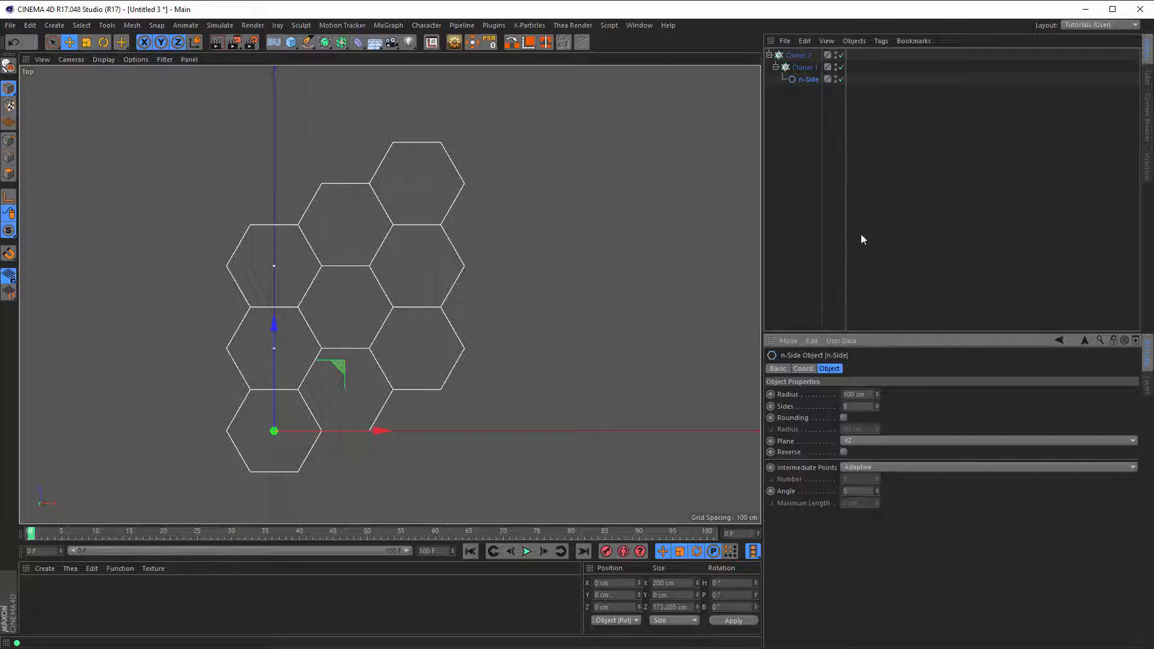
Step: Add a Null object to the scene and rename it Control
click(799, 54)
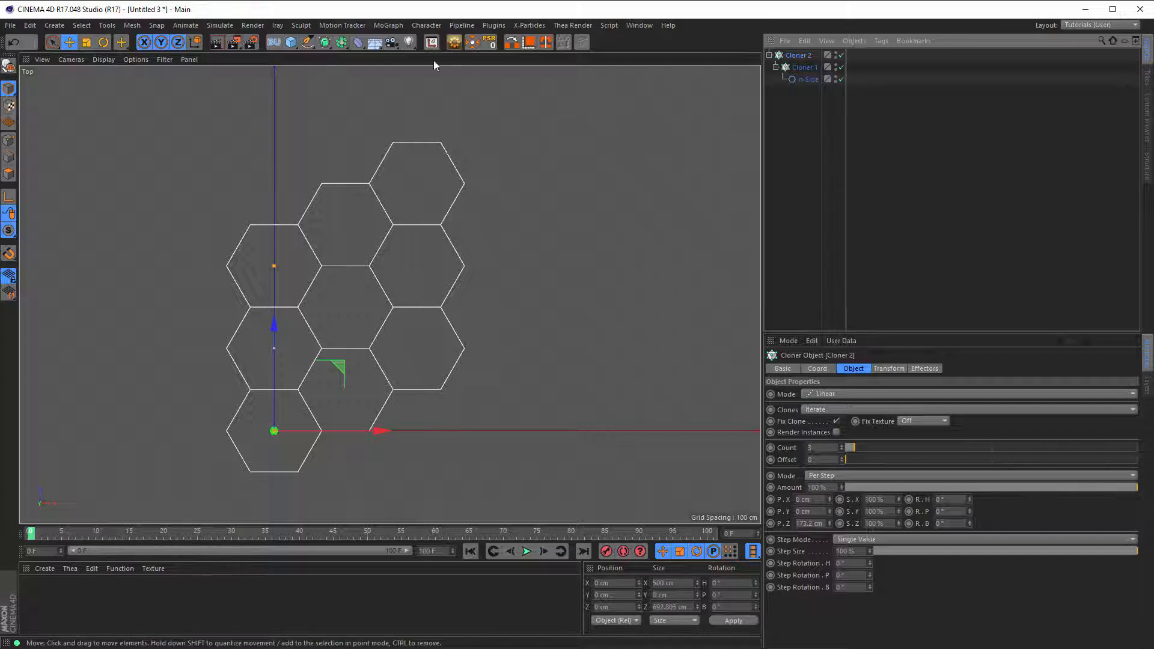
click(291, 42)
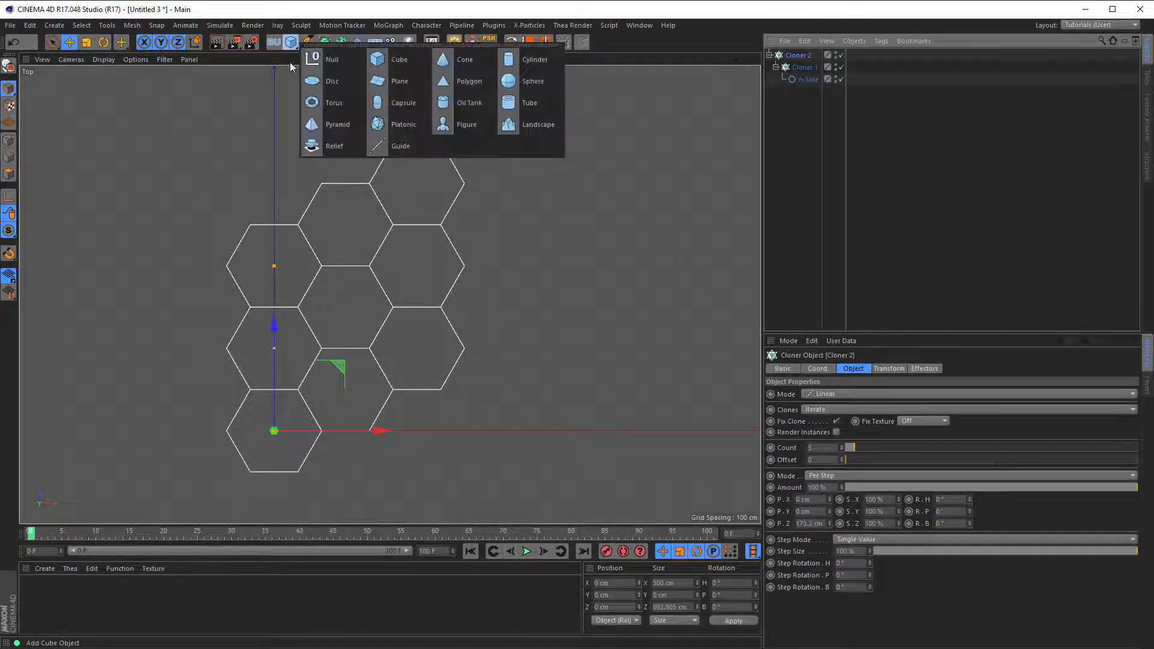
click(330, 60)
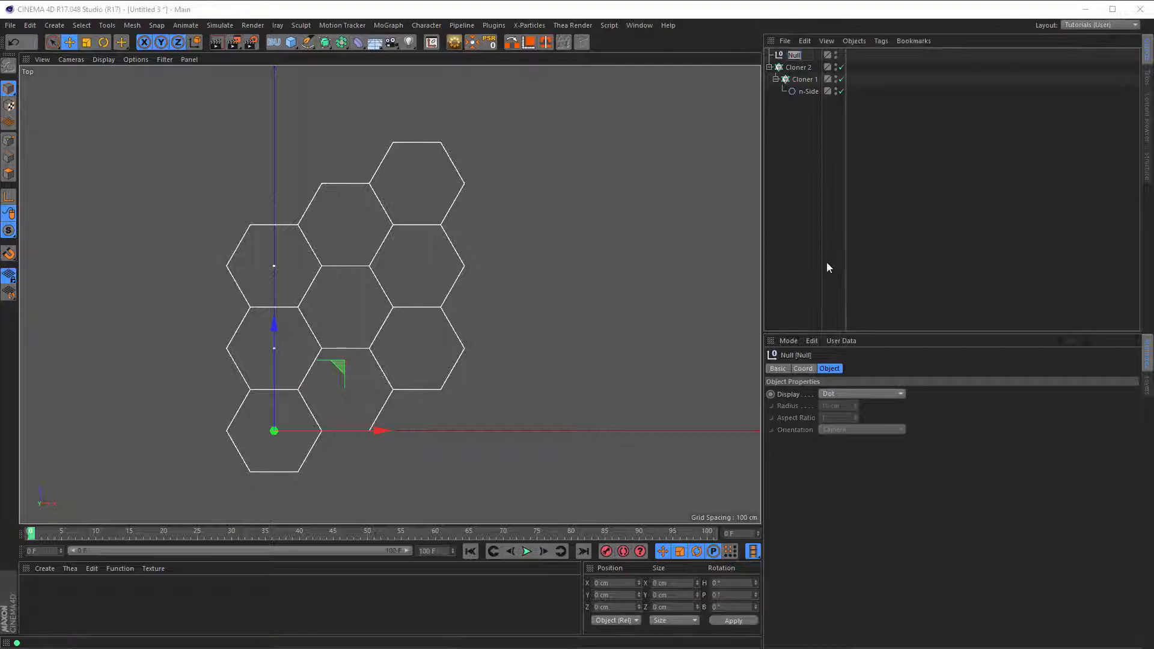
text(Contr)
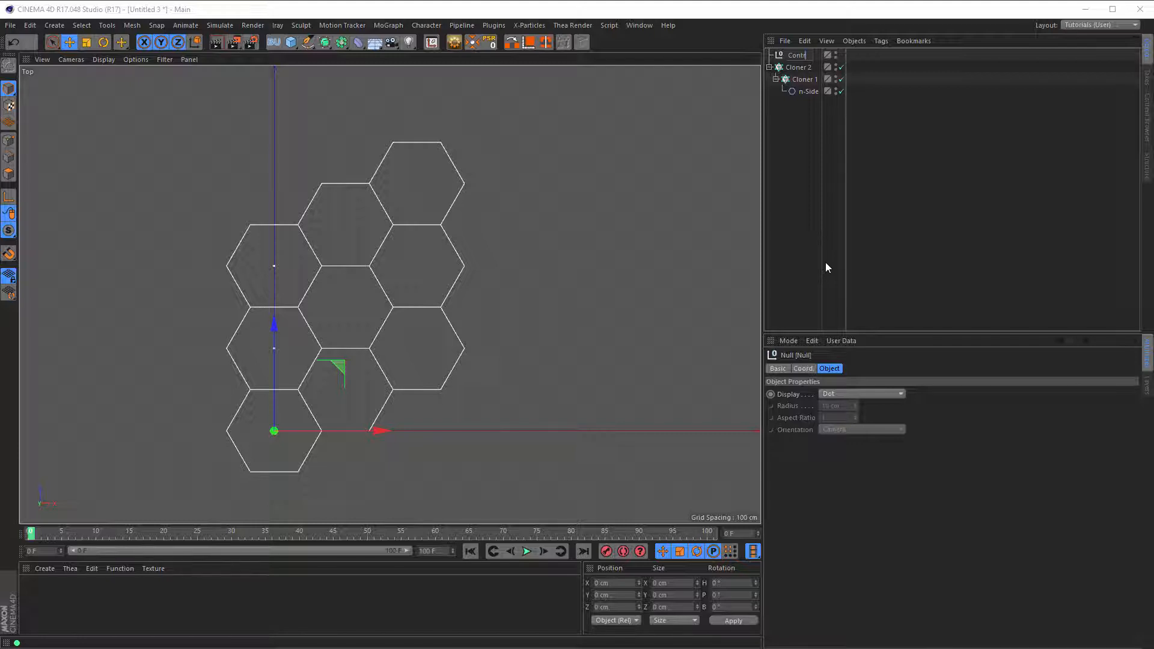
text(ol)
key(Return)
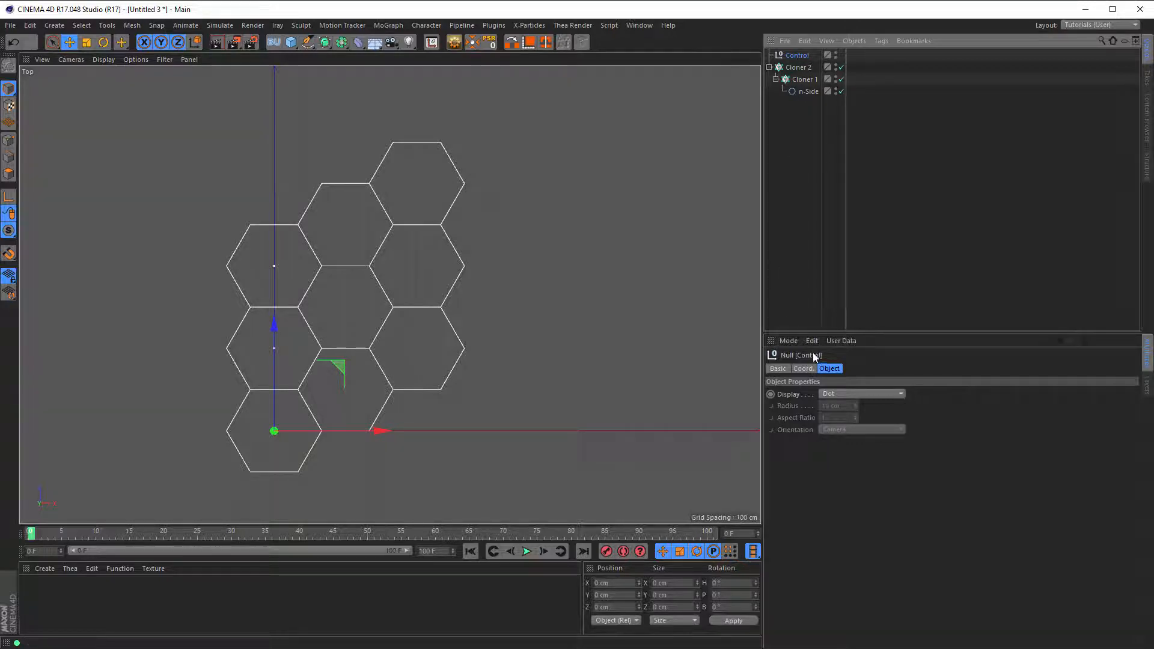
Step: Add a user data group named Rig Control to the Control null
click(843, 340)
click(862, 364)
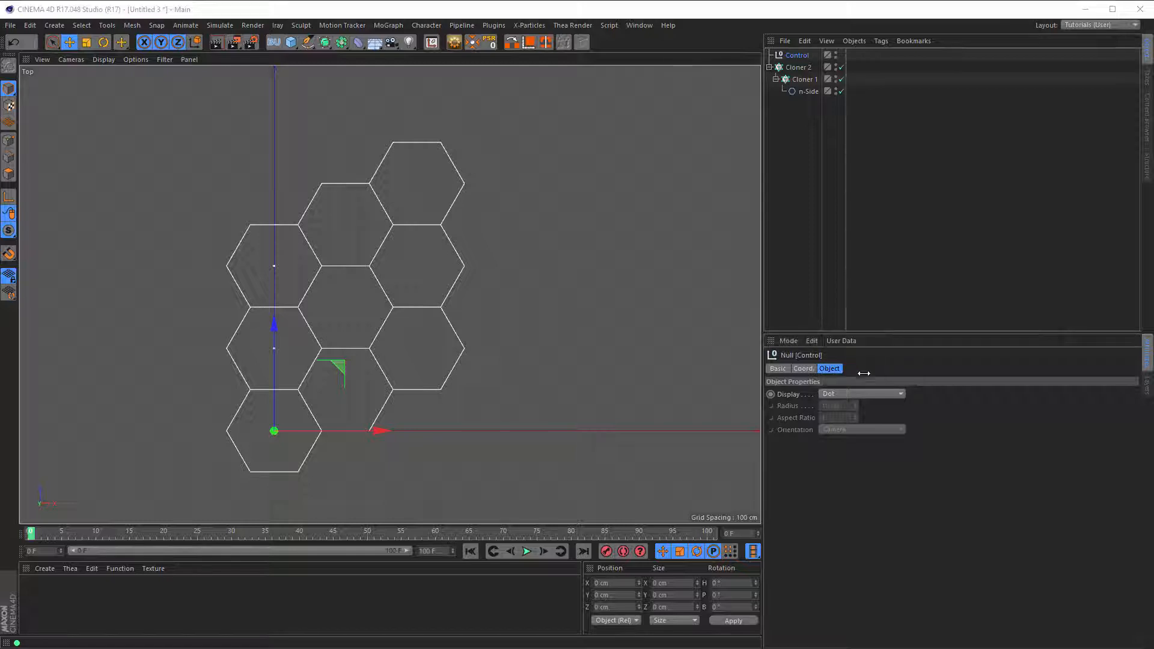
drag(787, 205, 730, 150)
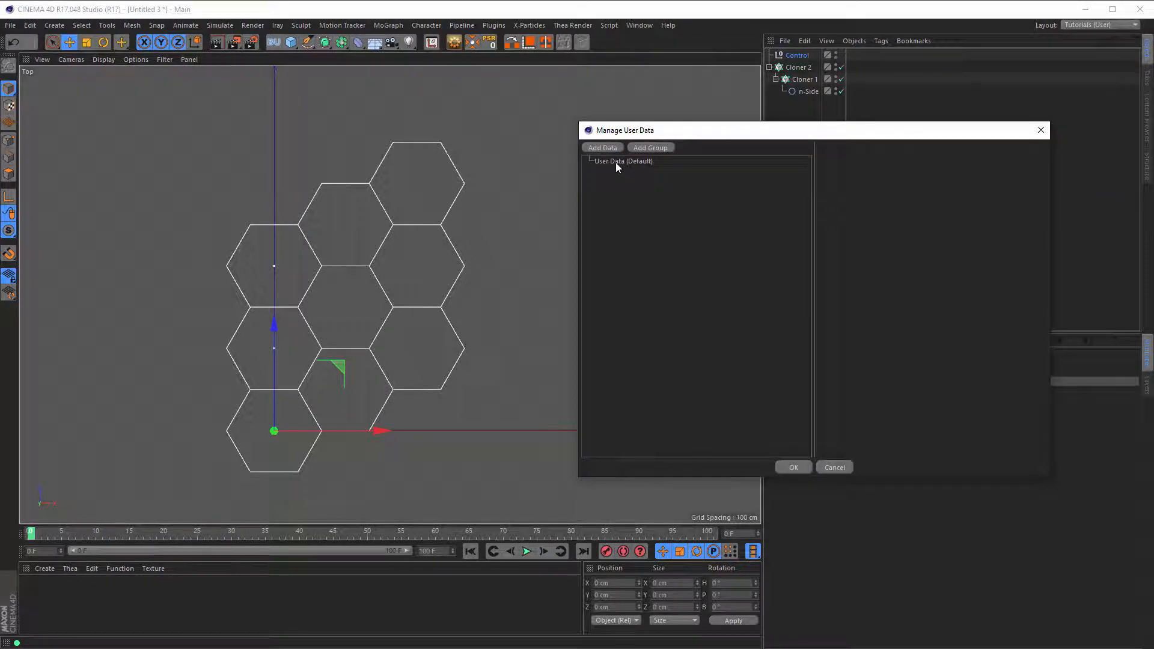
click(645, 147)
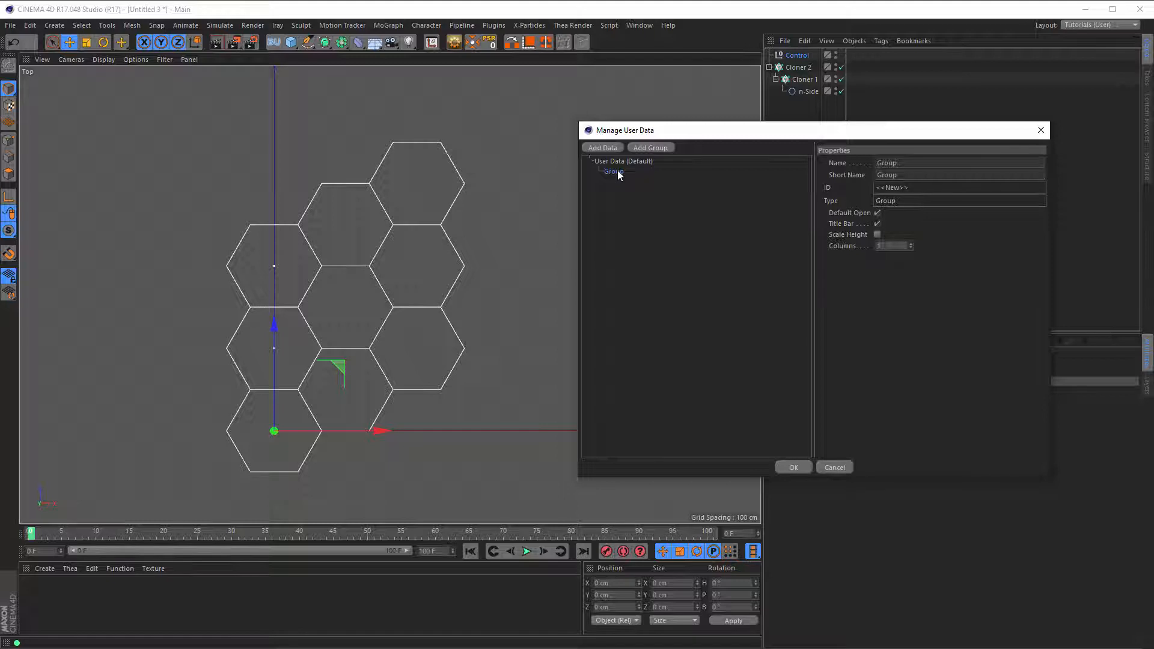
drag(727, 137, 439, 163)
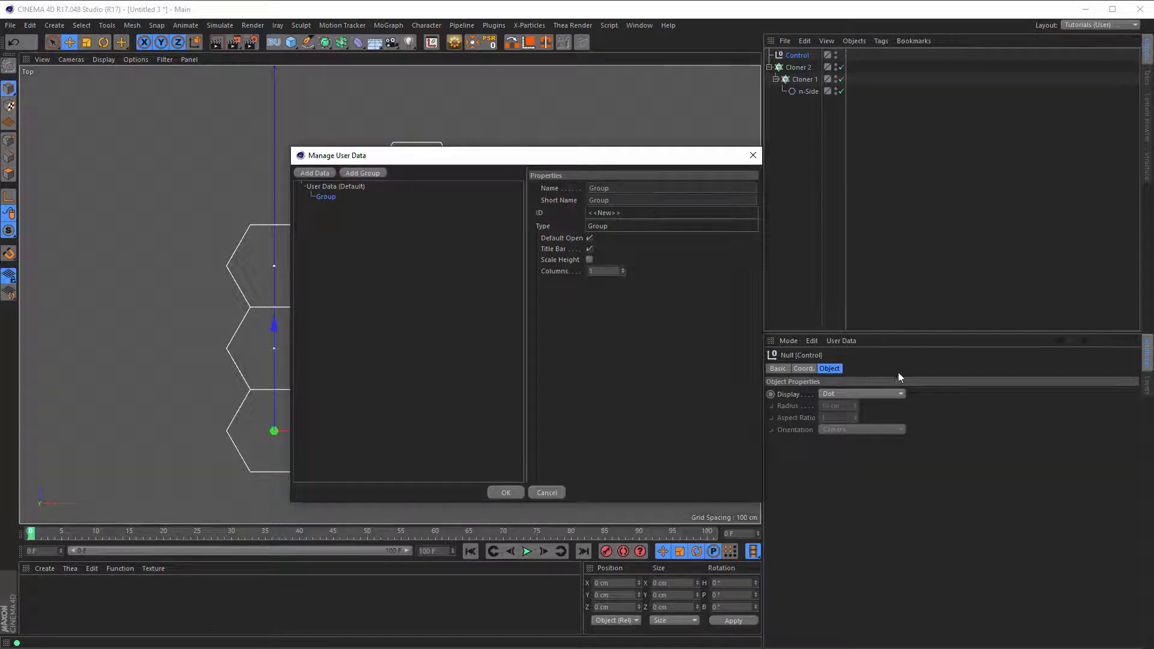
drag(428, 159, 617, 164)
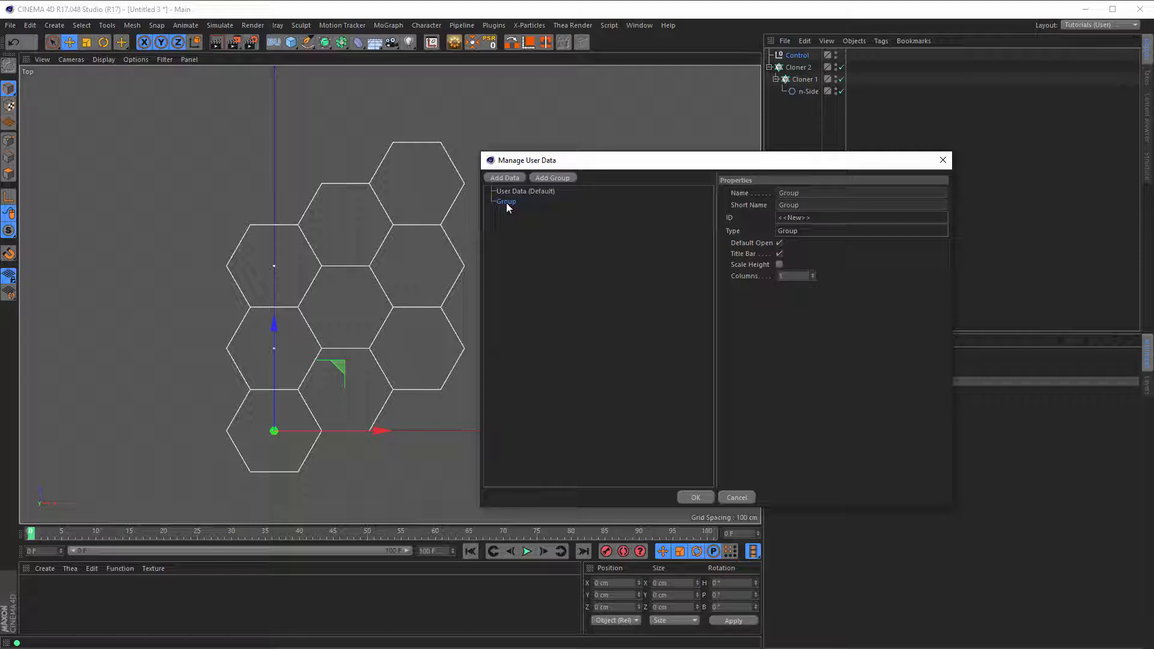
double_click(824, 194)
text(Rig Control)
key(Return)
drag(710, 172, 479, 127)
click(466, 453)
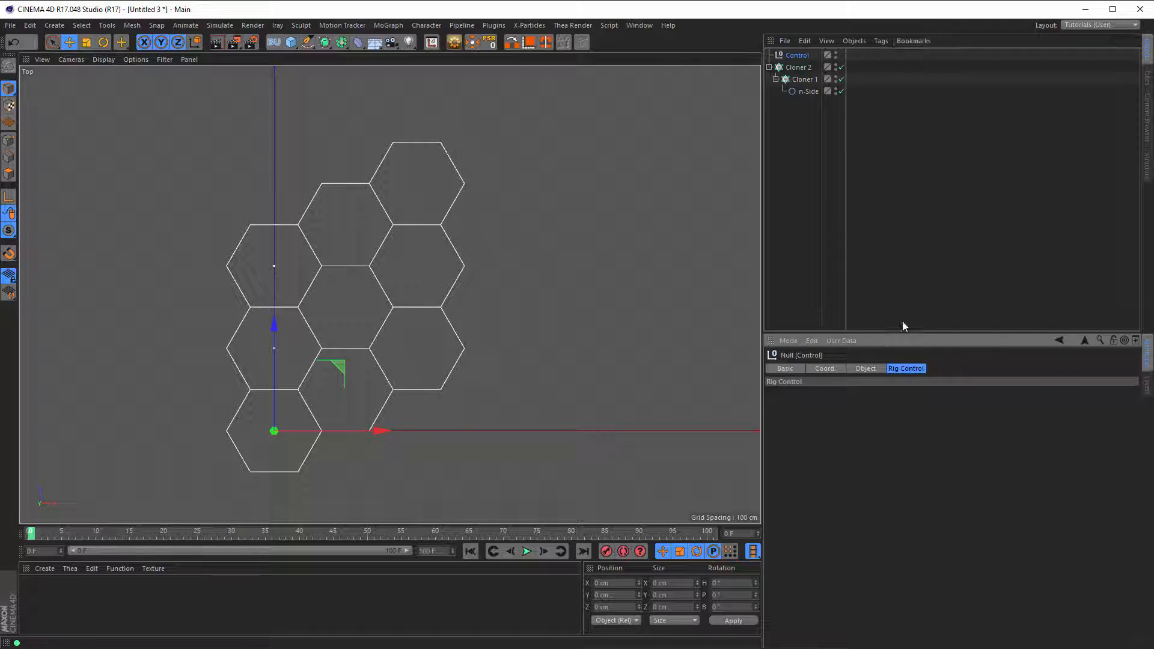
Step: Reopen the Control null's user data management and add a data entry named Radius inside the Rig Control group
click(842, 341)
click(841, 364)
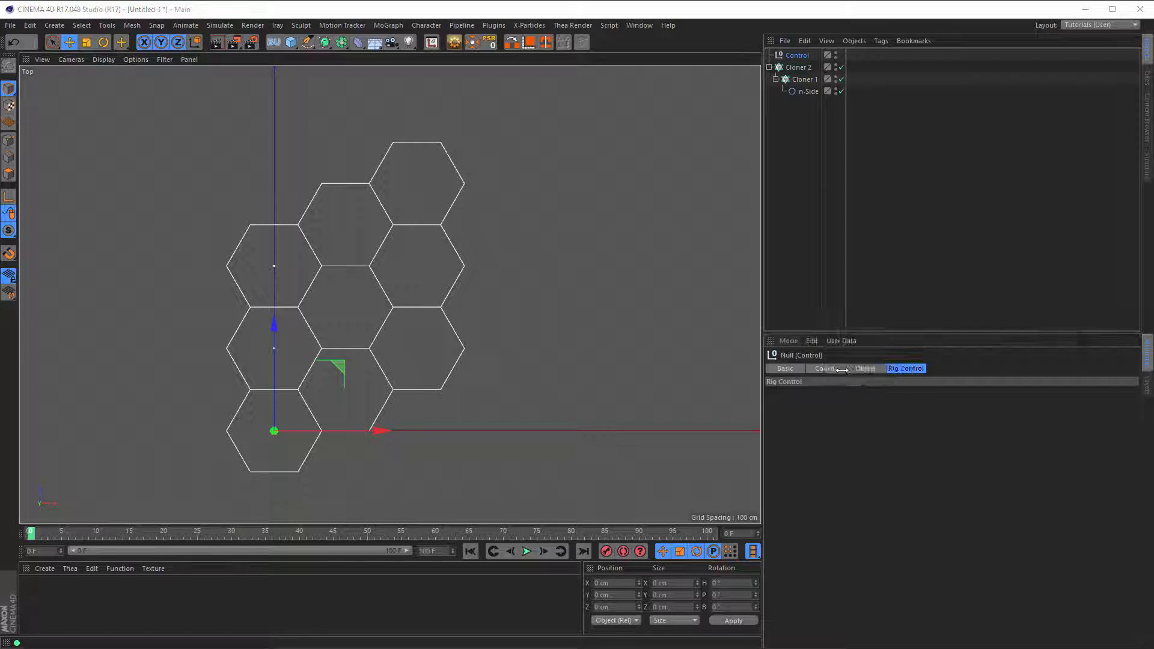
click(640, 234)
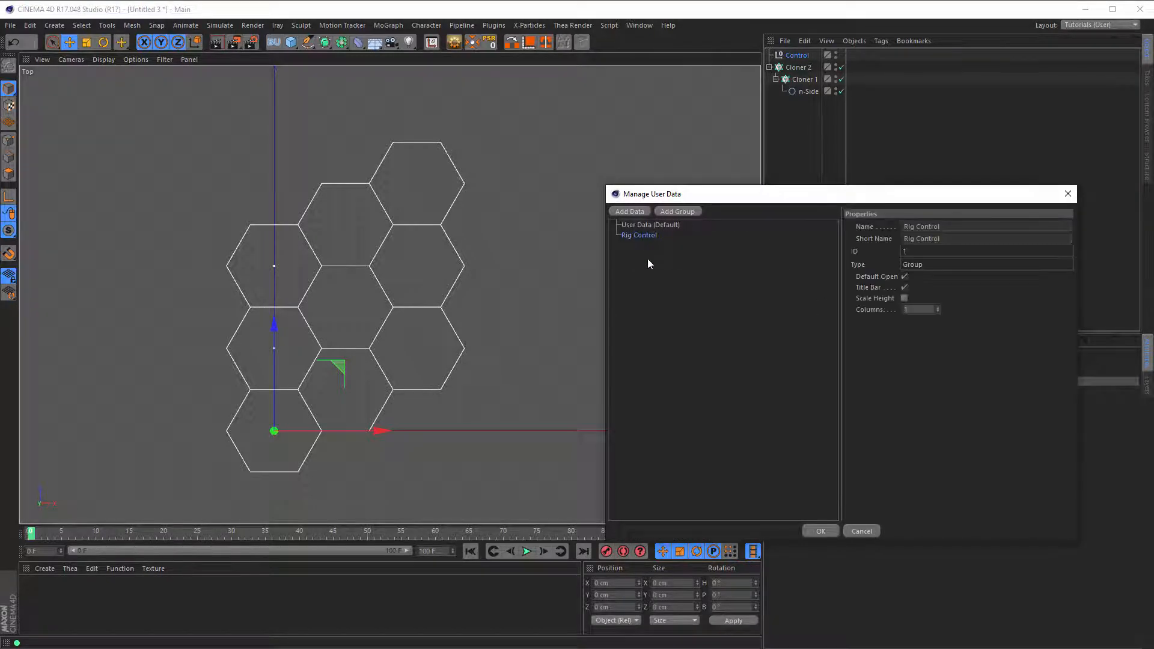
click(630, 213)
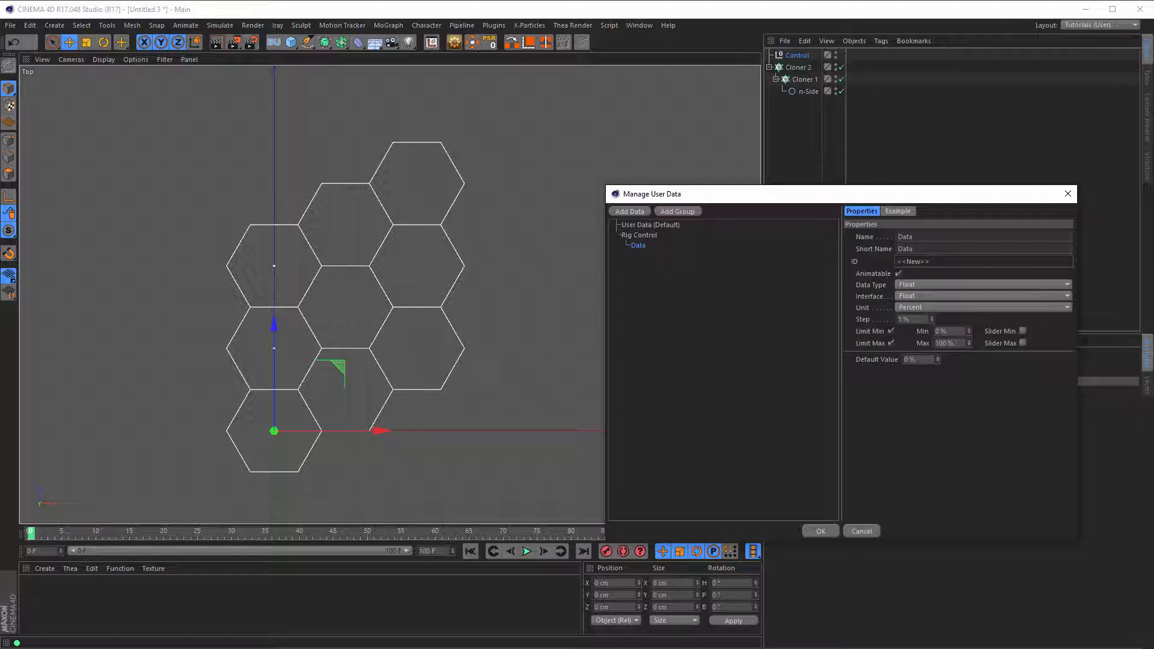
double_click(943, 237)
text(Radius)
click(938, 417)
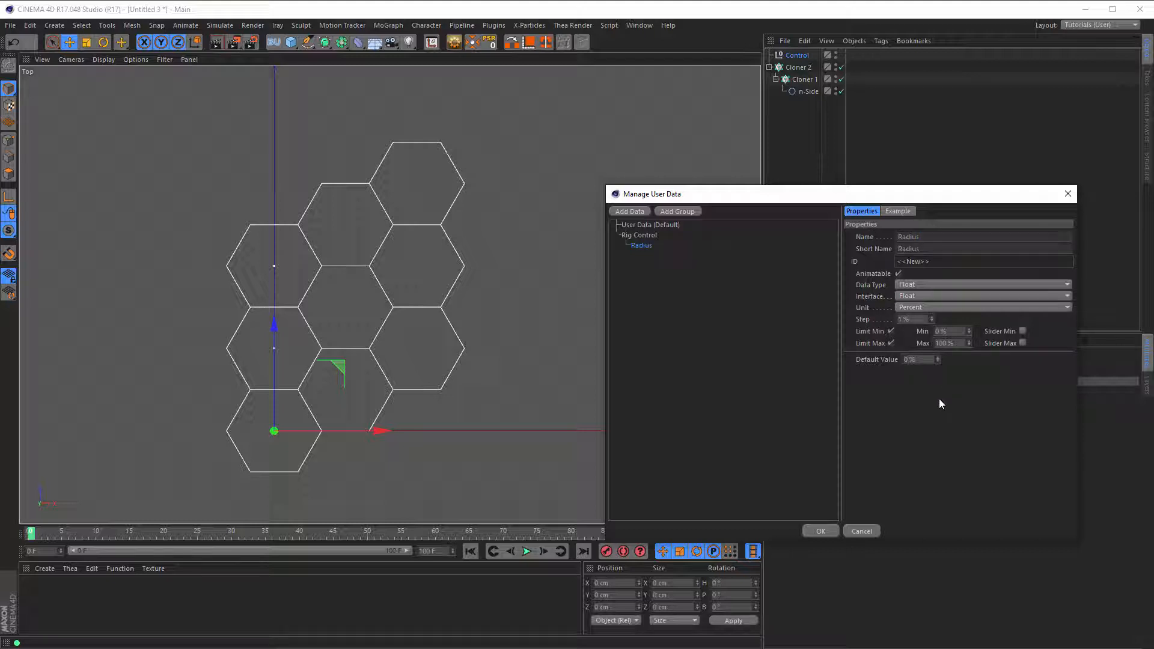
click(929, 296)
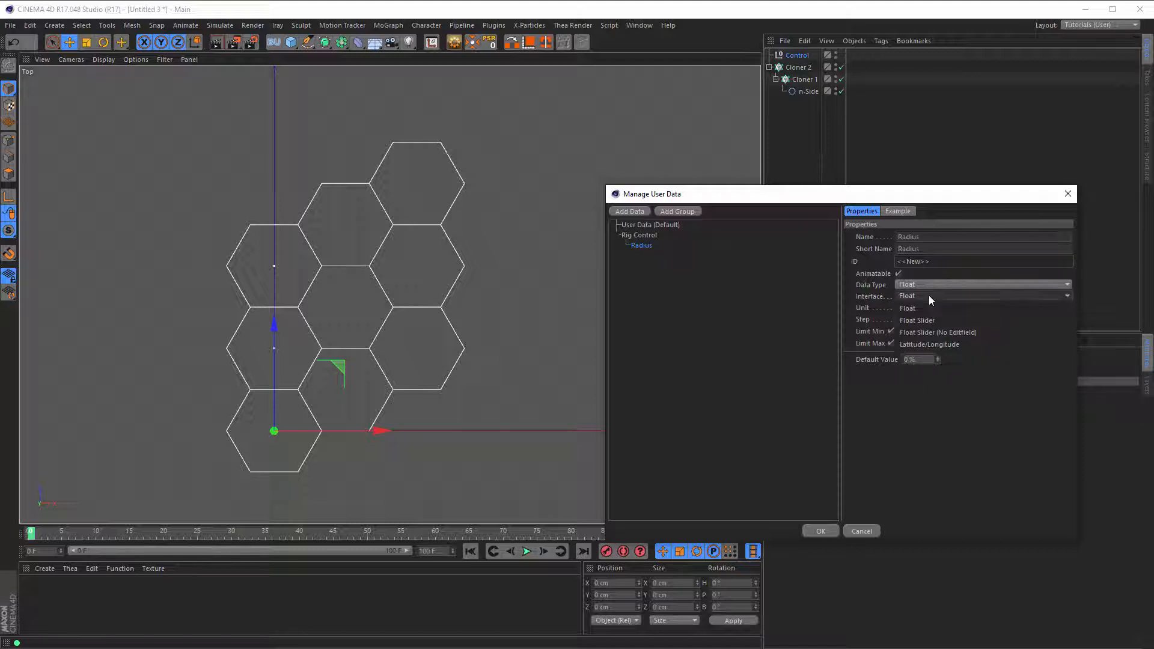
click(929, 294)
click(936, 283)
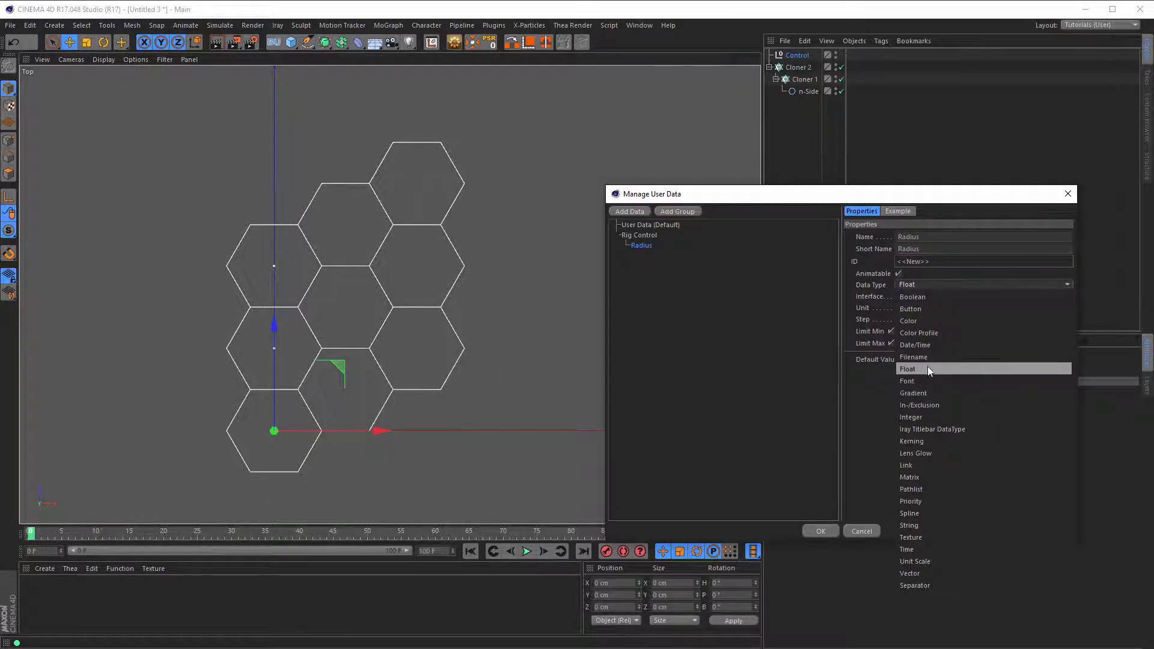
click(863, 410)
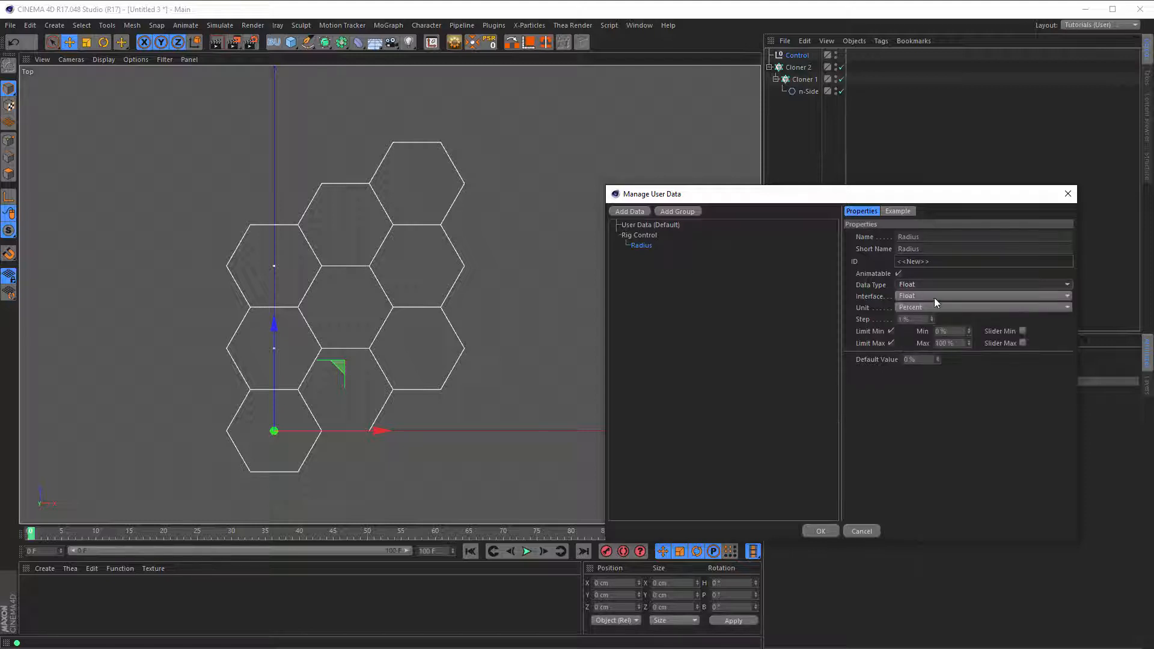
Step: Configure the Radius user data with a Float Slider interface, Real unit and a step of 0.1
click(915, 297)
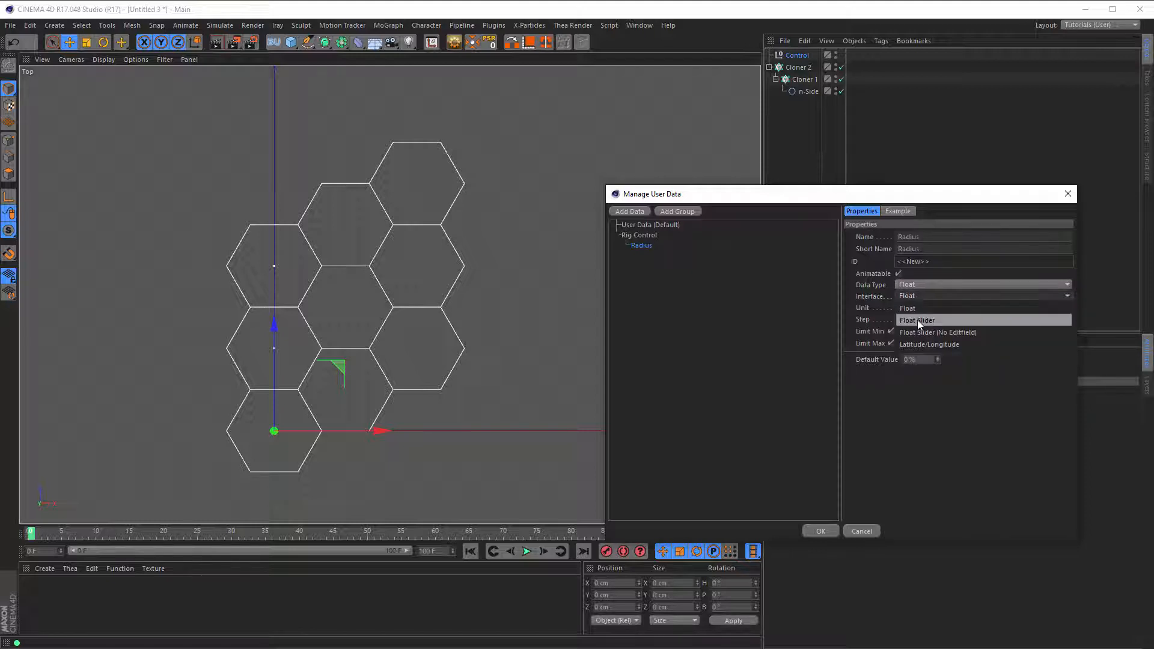
click(917, 319)
click(919, 307)
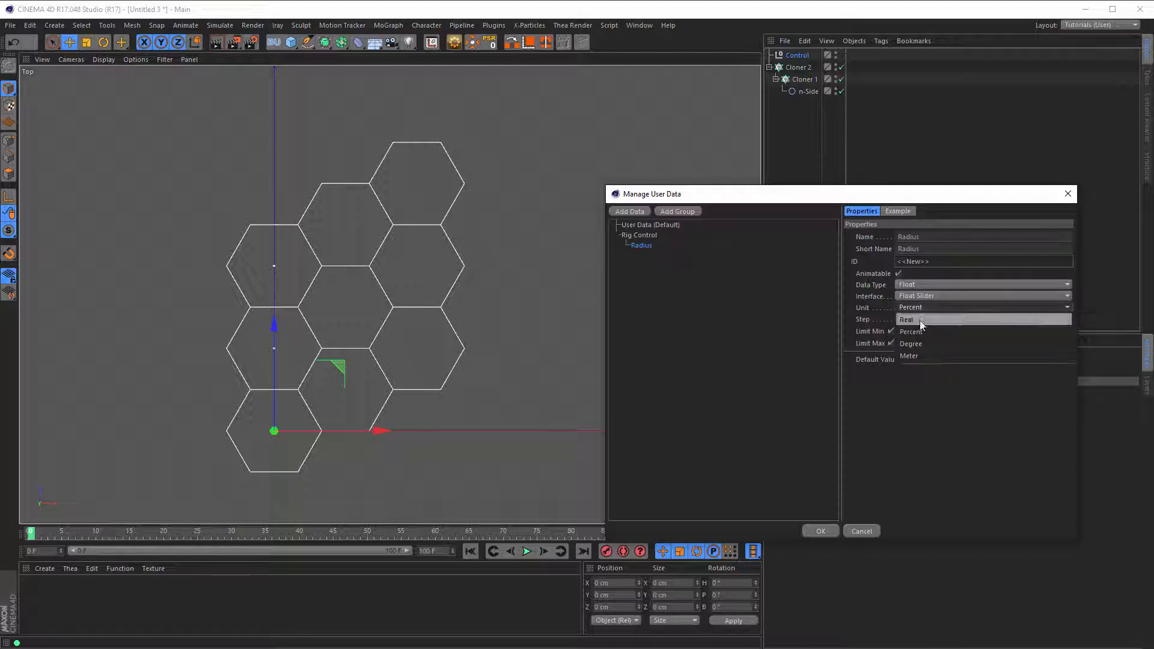
click(920, 322)
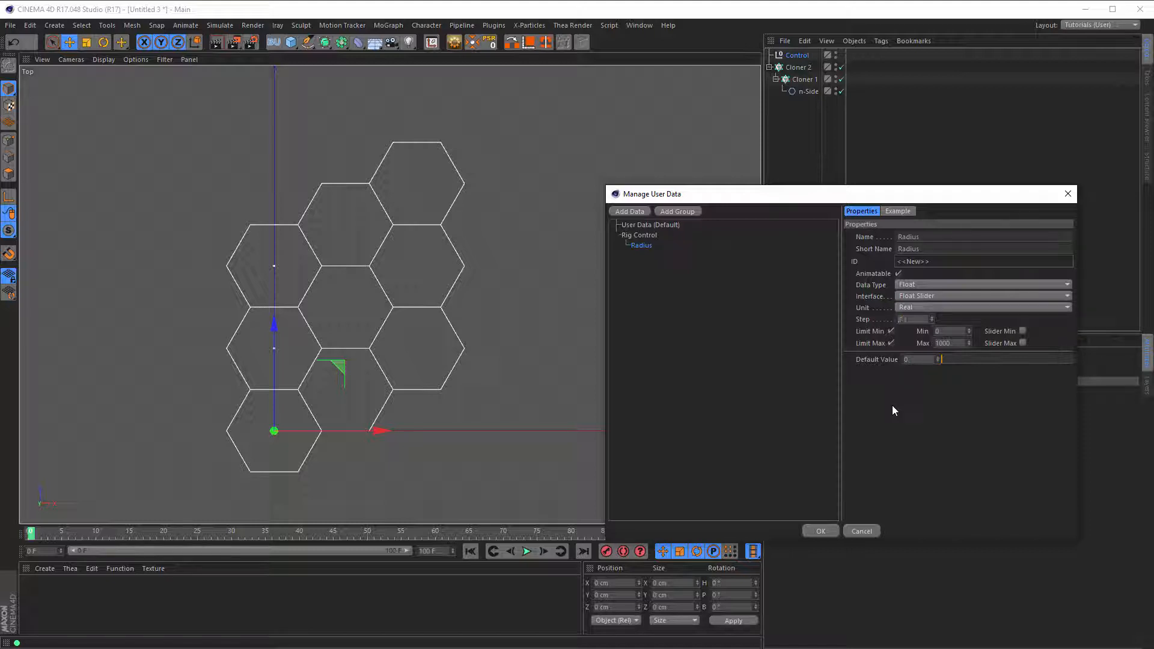
text(0.1)
drag(923, 200, 851, 172)
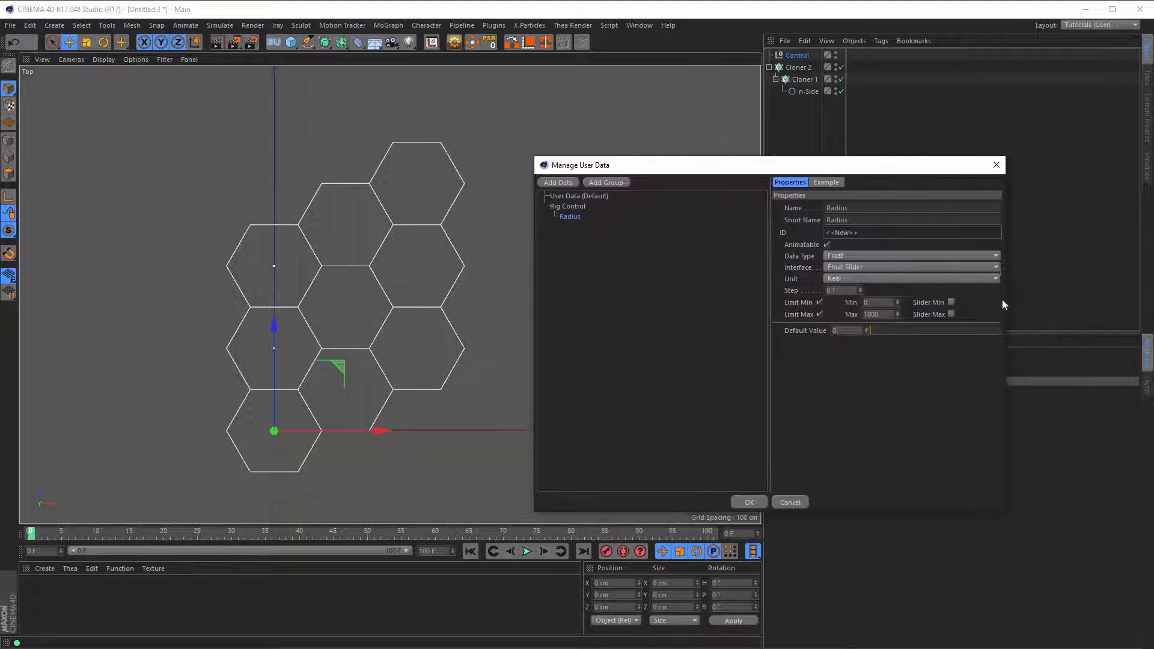
Step: Keep the Radius user data's maximum limit at 1000 and enable its slider limits with a range of 0 to 200
drag(770, 269, 733, 269)
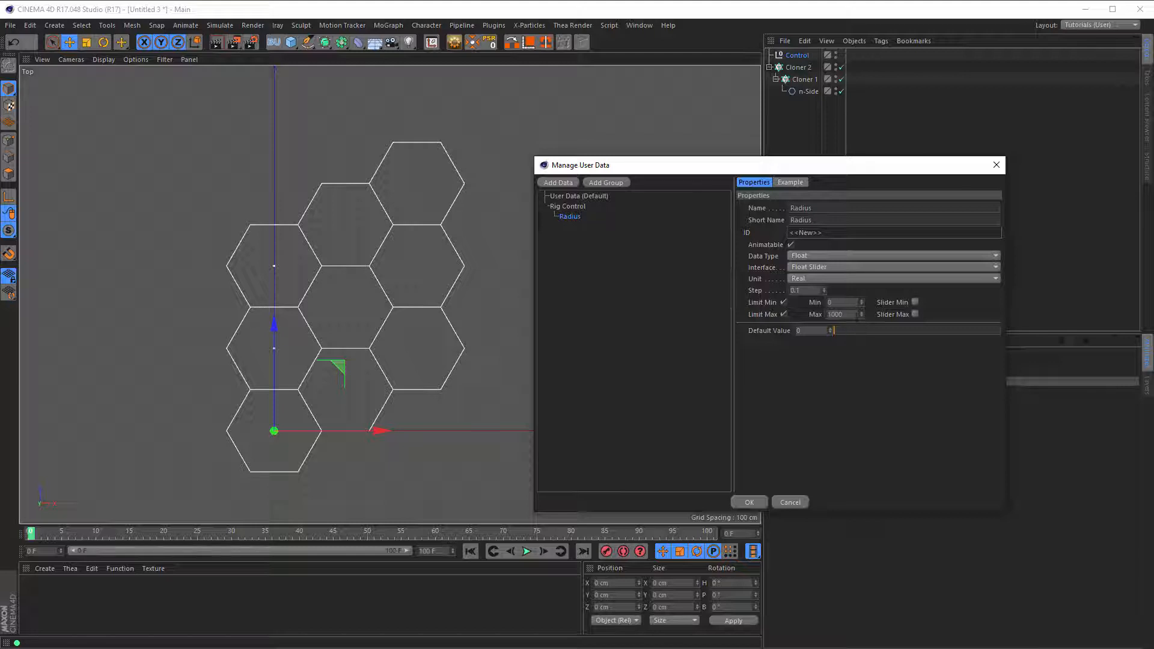
double_click(852, 313)
click(847, 313)
click(914, 302)
click(916, 314)
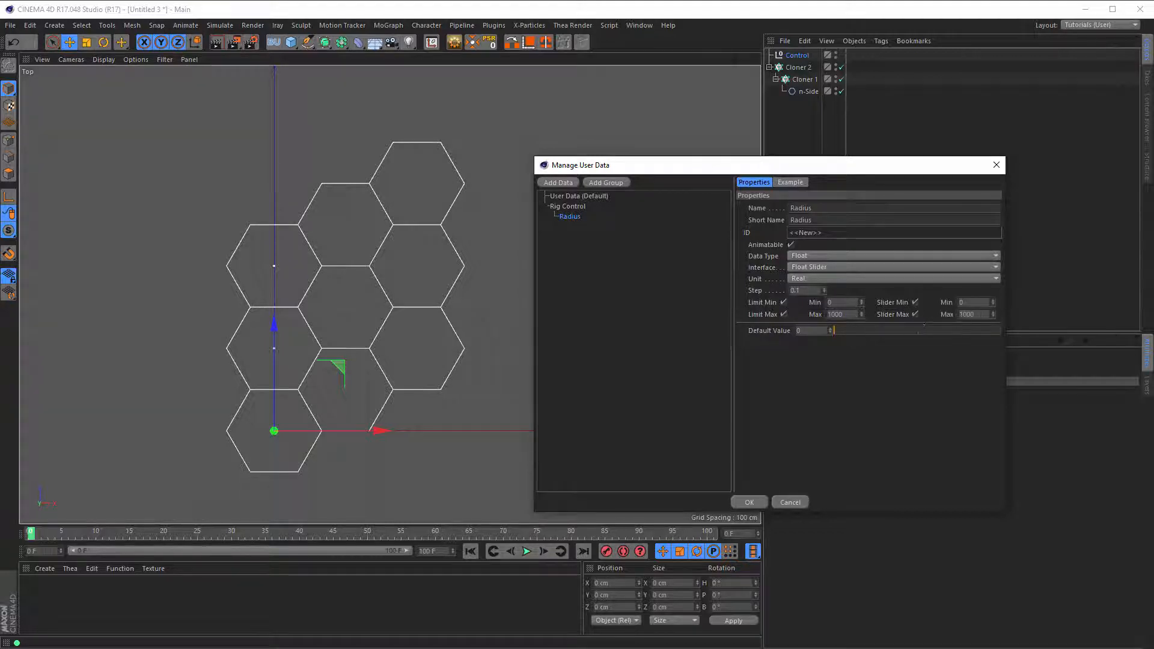
drag(958, 315, 953, 319)
text(200)
Step: Set the default value of the Radius user data to 100
drag(846, 330, 1014, 335)
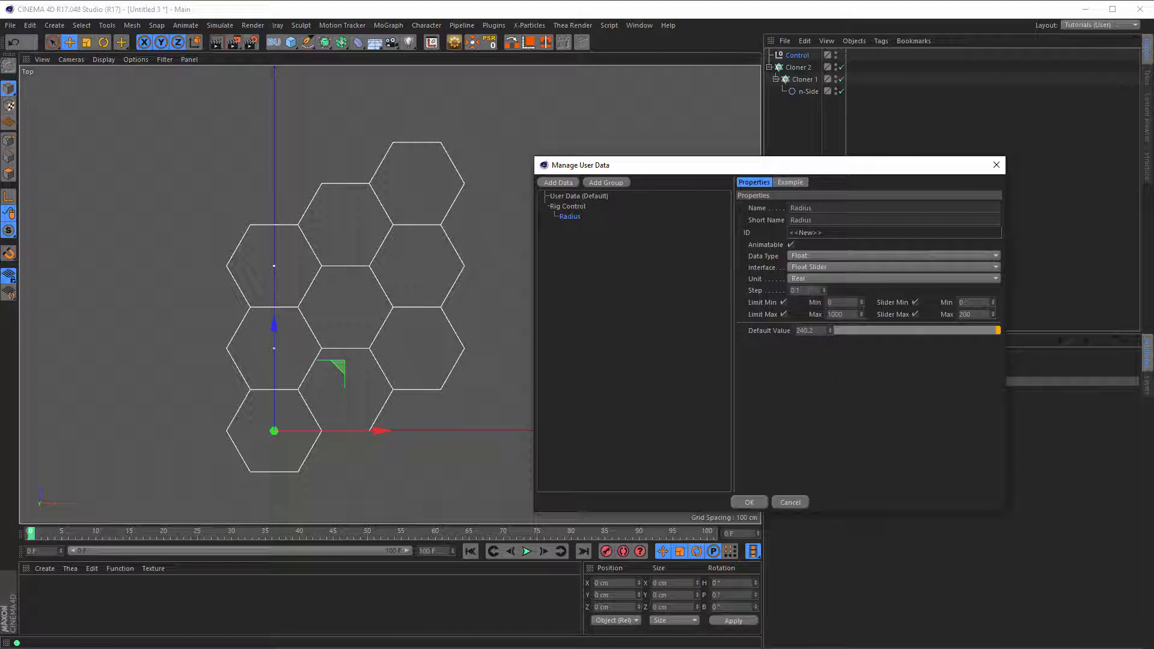
double_click(818, 329)
key(Return)
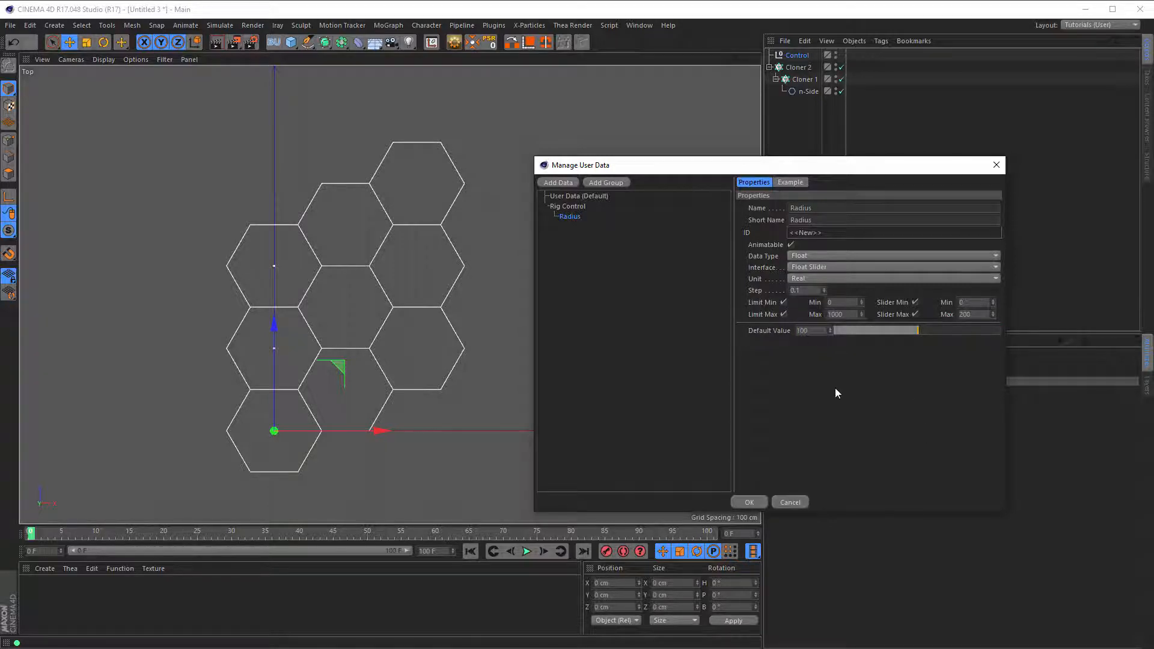
Step: Add a data entry named Count X to the Rig Control group, with Integer data type and an Integer Slider interface
click(582, 207)
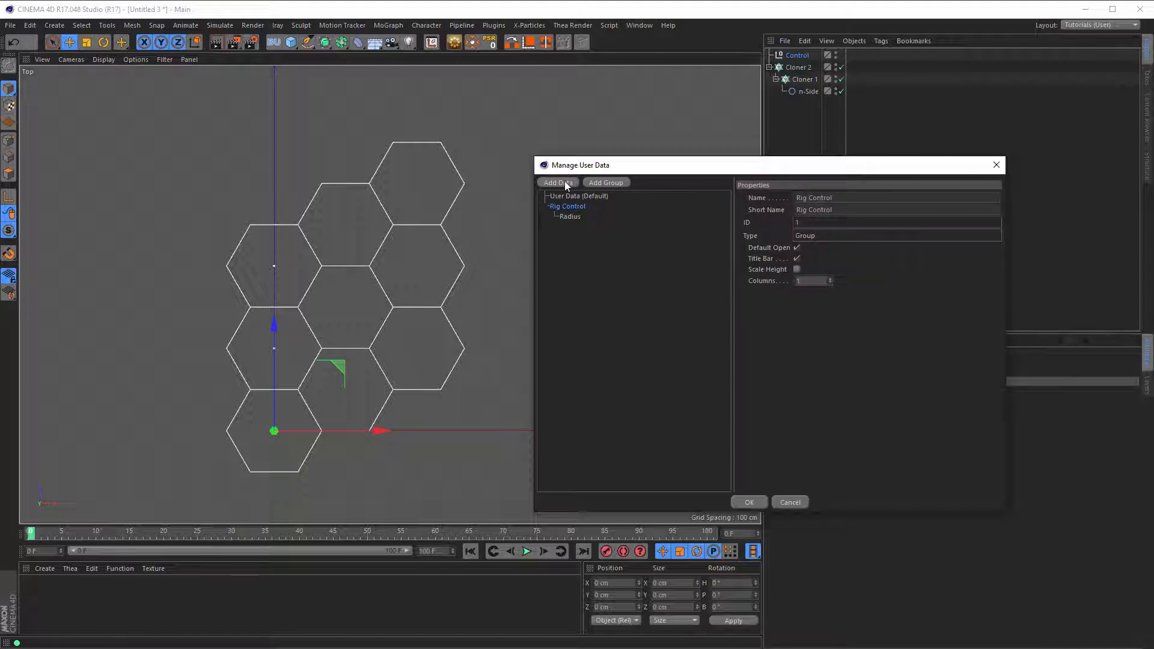
click(564, 181)
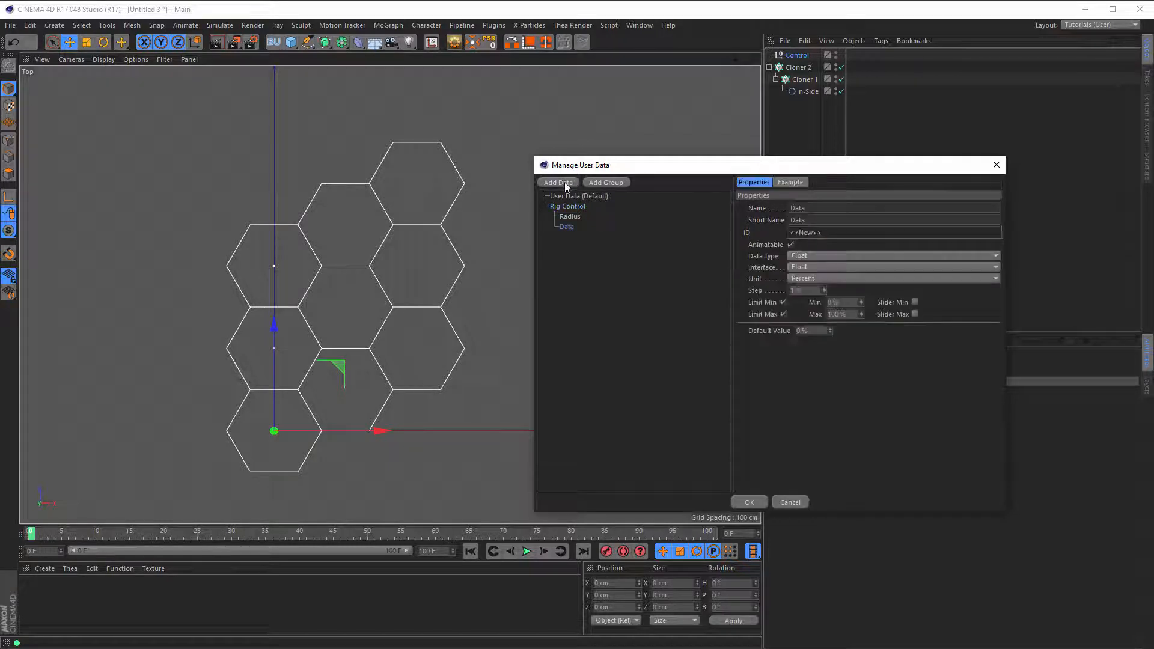
double_click(828, 208)
text(Count X)
key(Return)
click(824, 255)
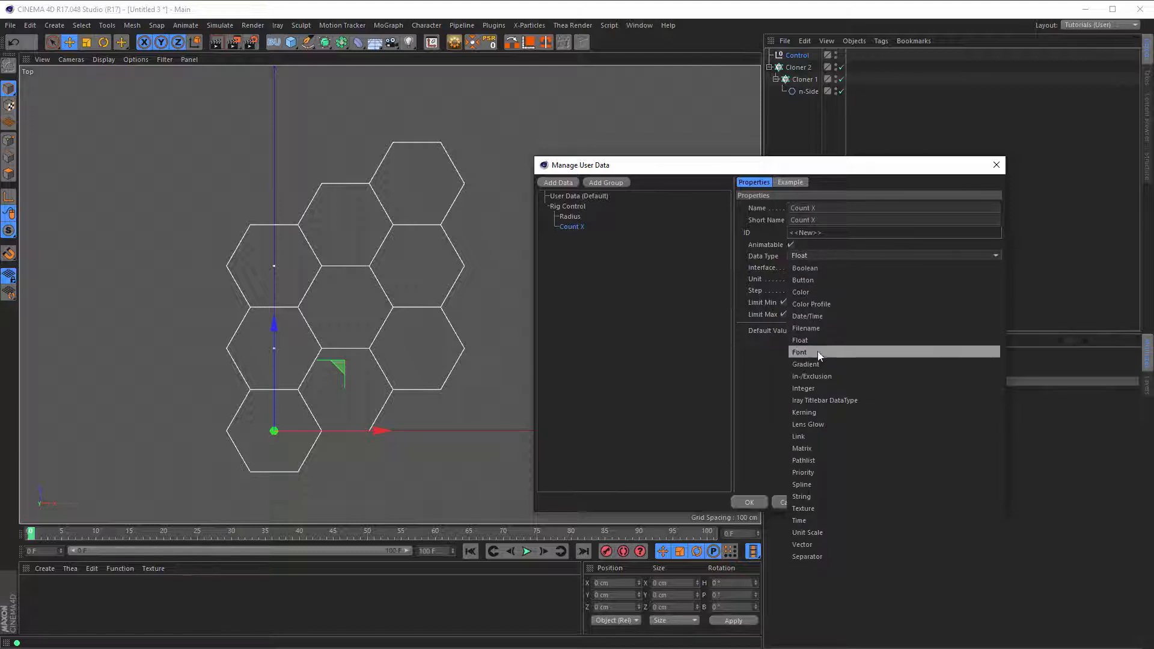
click(815, 387)
click(815, 266)
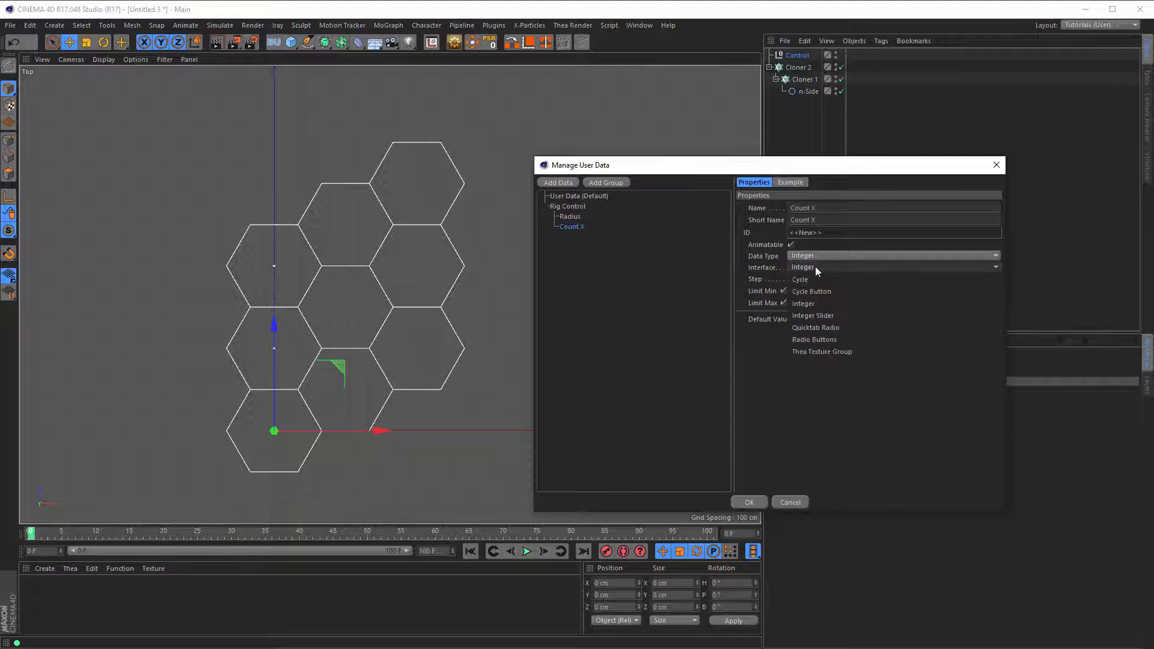
click(823, 315)
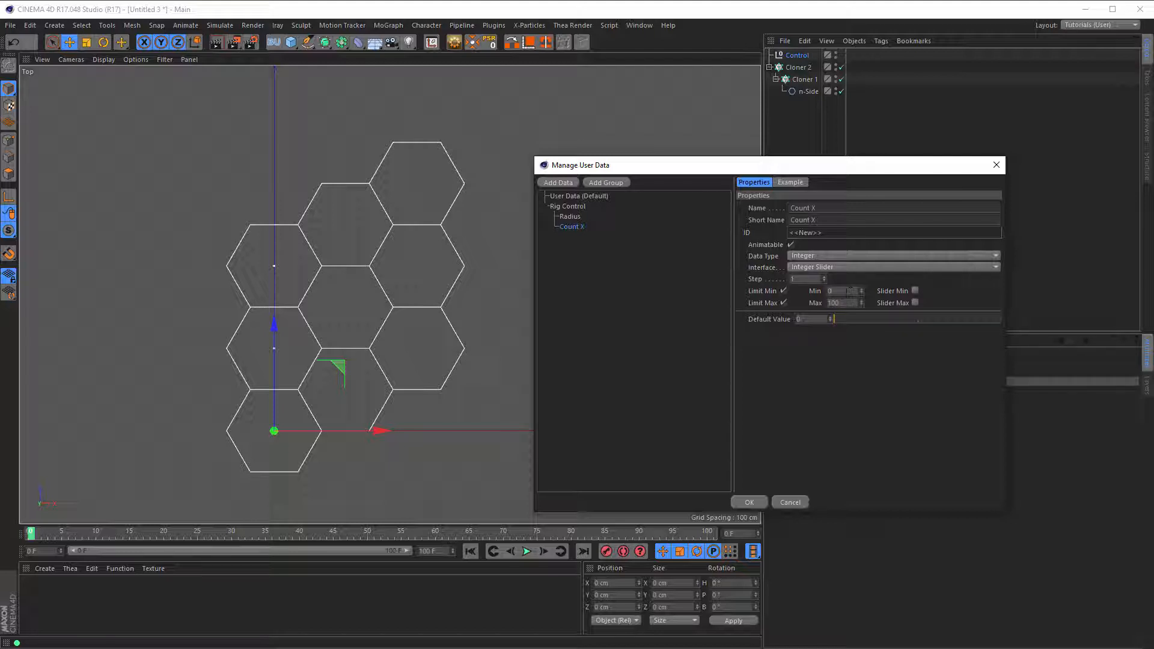
Step: Adjust the minimum limit of the Count X user data and set its default value to 2
click(848, 291)
key(Tab)
mouse_move(841, 317)
mouse_down()
mouse_move(998, 319)
mouse_move(803, 319)
mouse_move(1030, 315)
mouse_move(846, 322)
mouse_up()
Step: Duplicate the Count X entry, rename the copy Count Z, and apply the user data changes
drag(574, 230, 585, 234)
drag(812, 208, 836, 208)
text(Y)
key(Return)
click(750, 502)
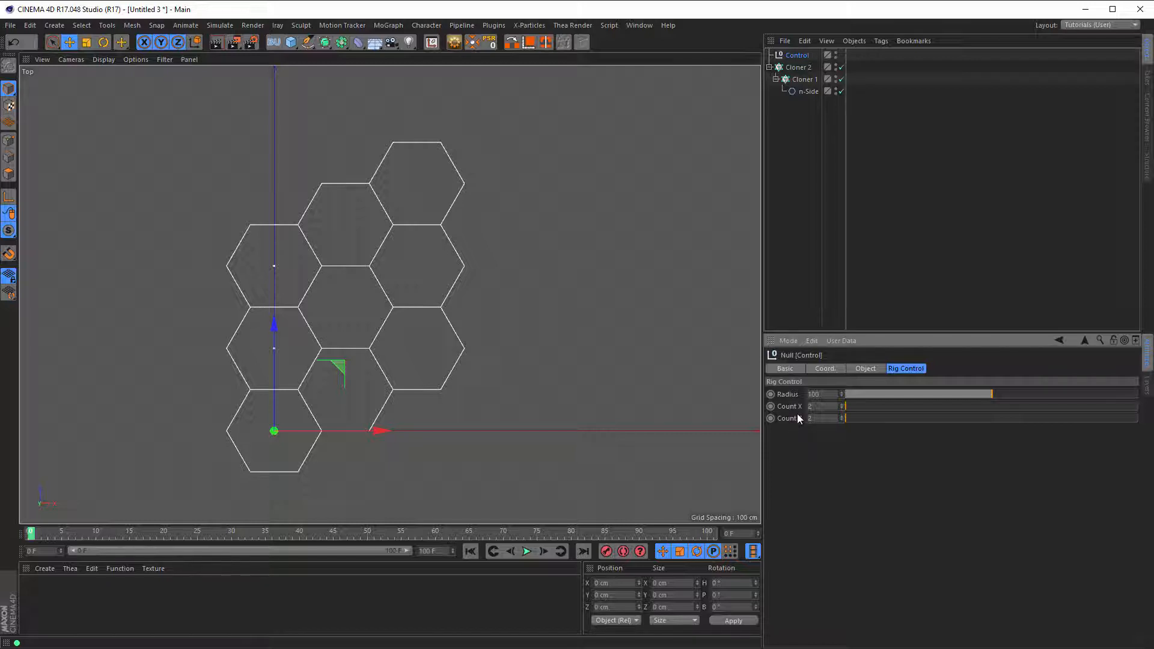
Step: Add an XPresso tag to the Control null and enlarge its editor window beside the object list
right_click(802, 54)
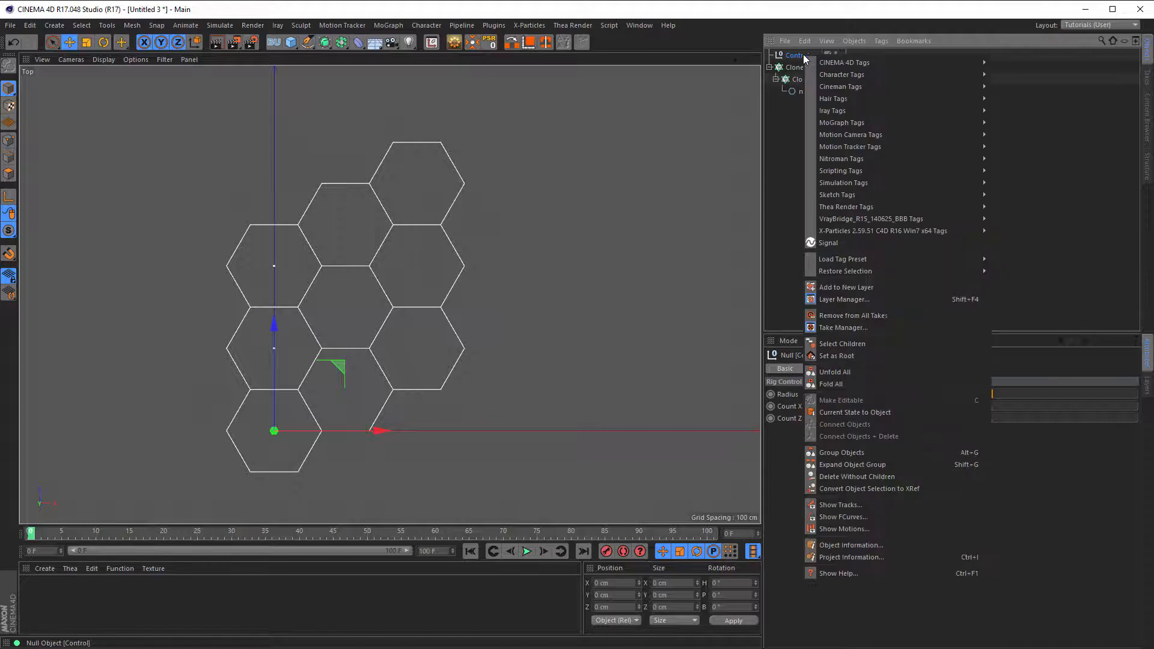
mouse_move(822, 66)
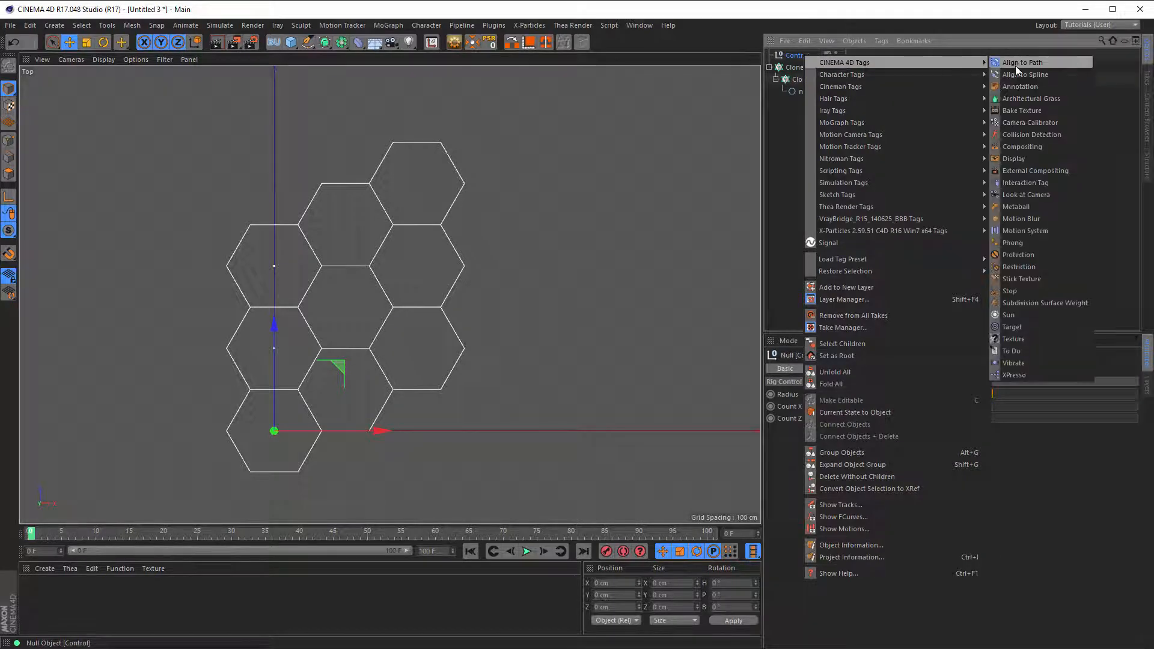
click(1005, 370)
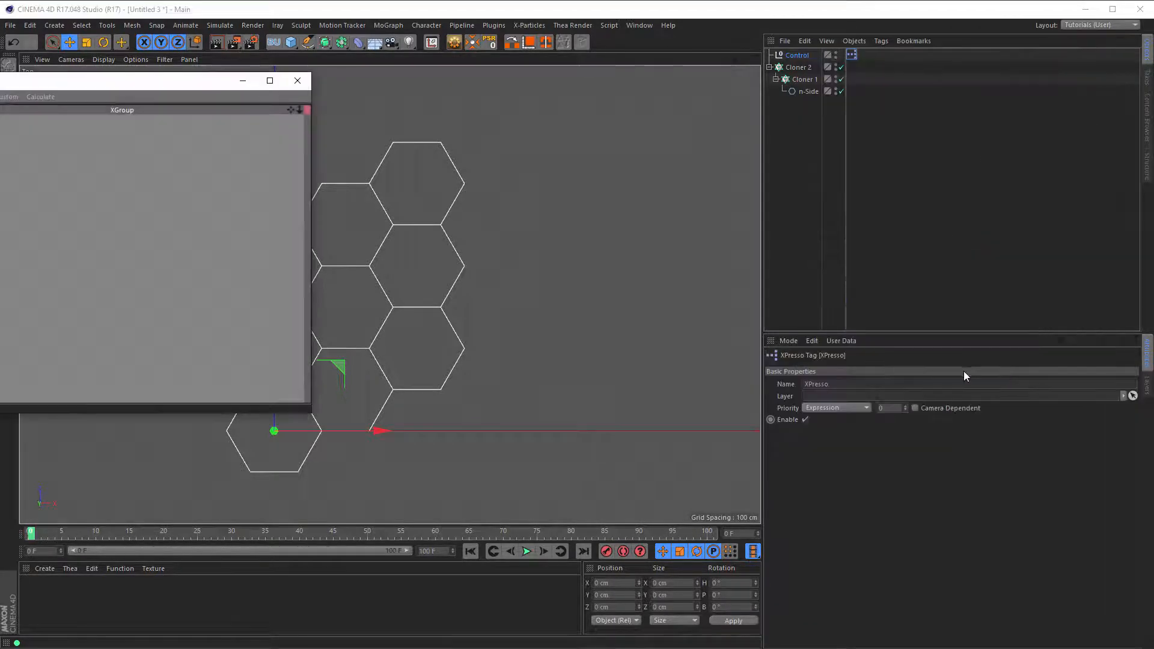
drag(198, 85, 401, 84)
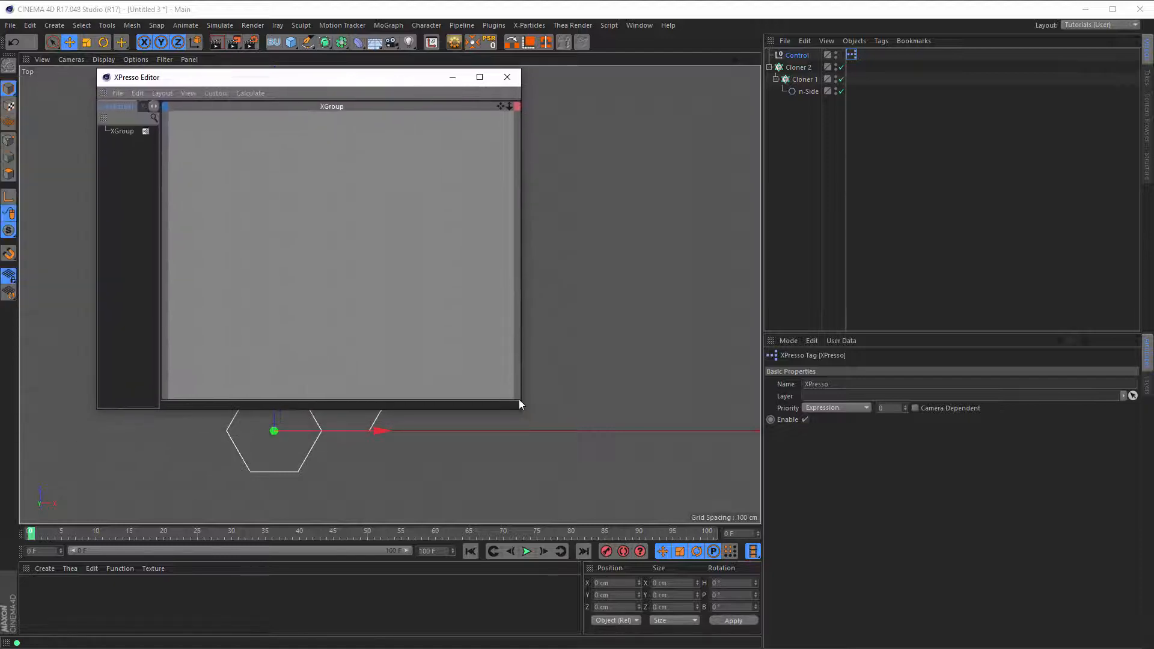
drag(520, 408, 736, 491)
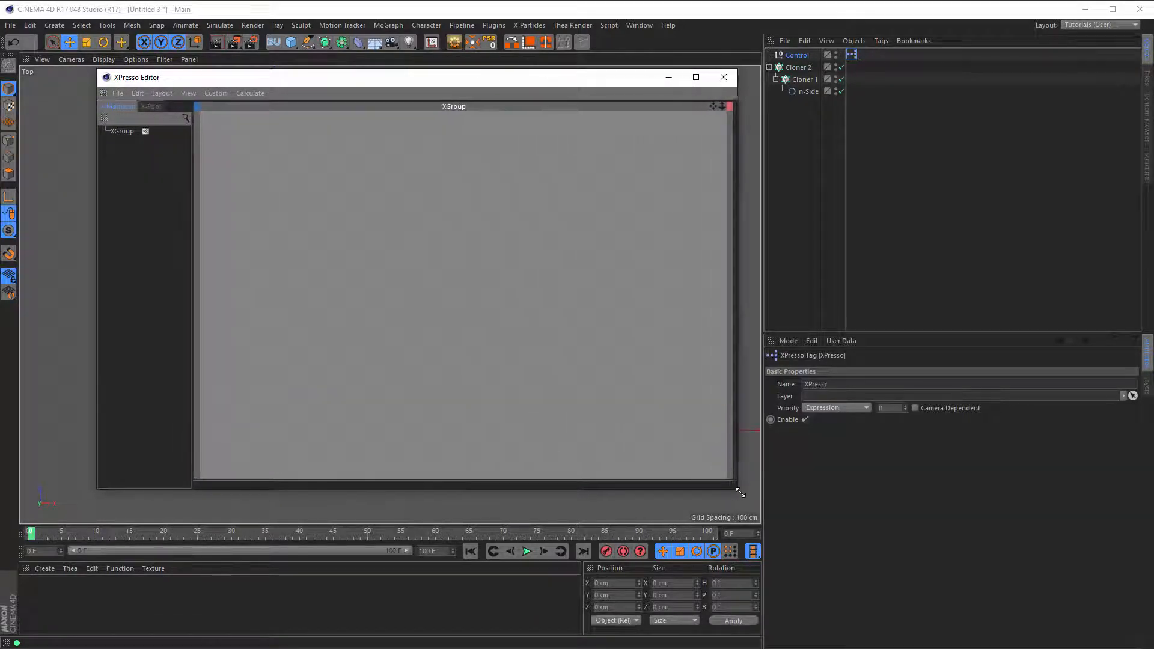
drag(565, 85, 521, 73)
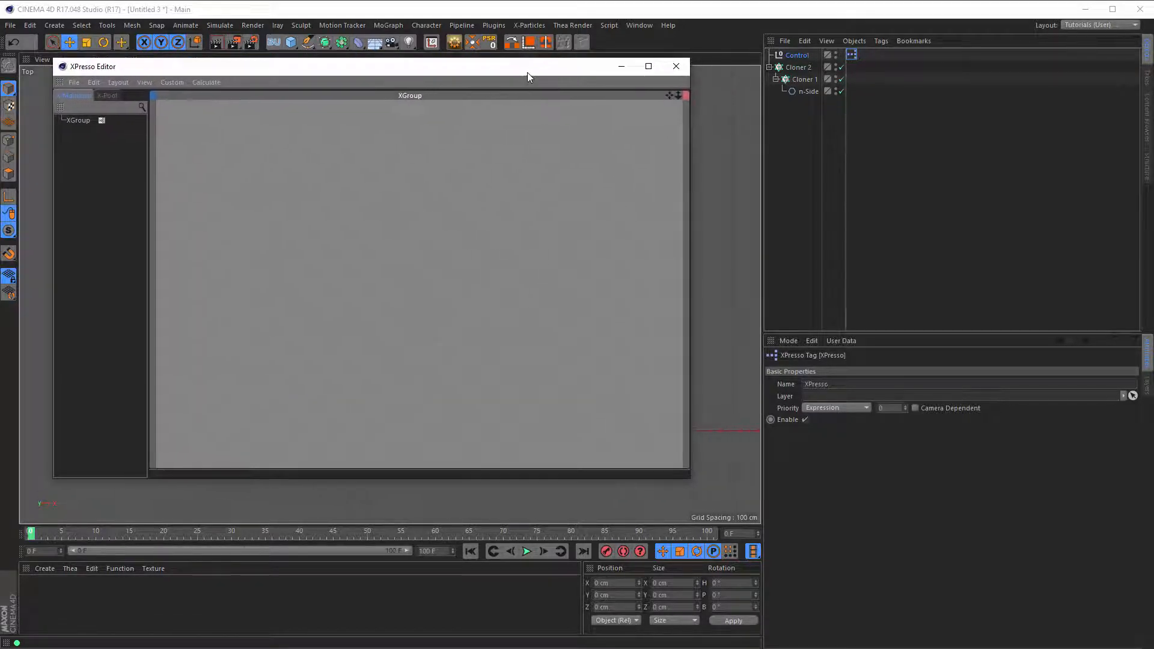
Step: Add the Control null to the XPresso graph as a node with a Radius output port
click(795, 53)
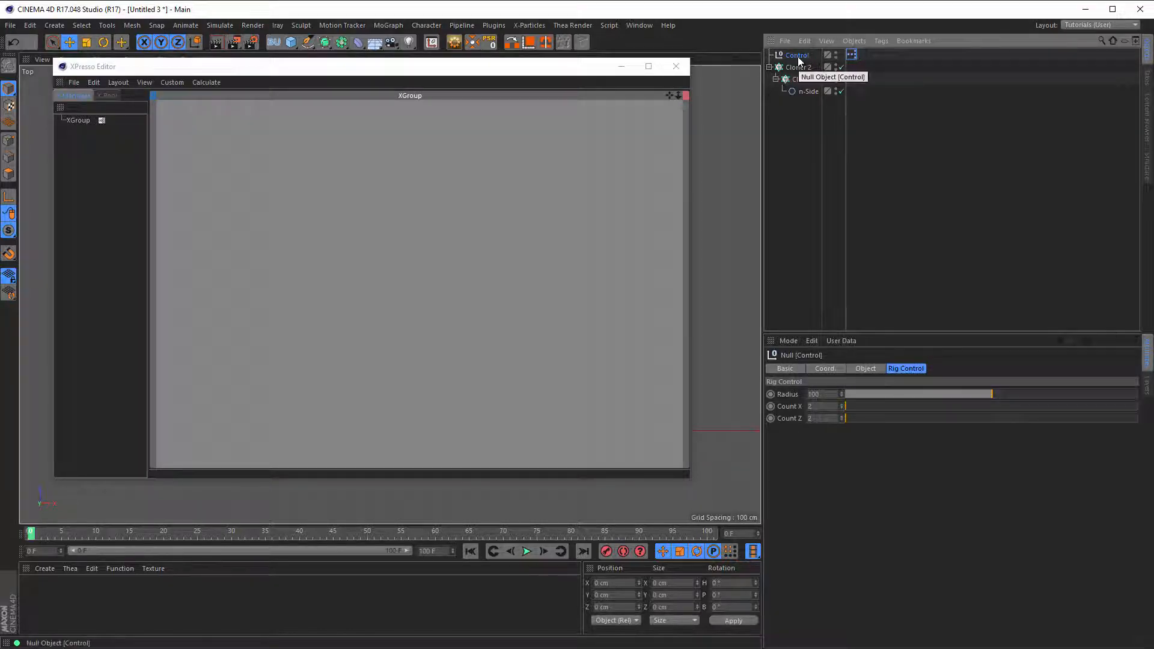
drag(798, 57, 222, 139)
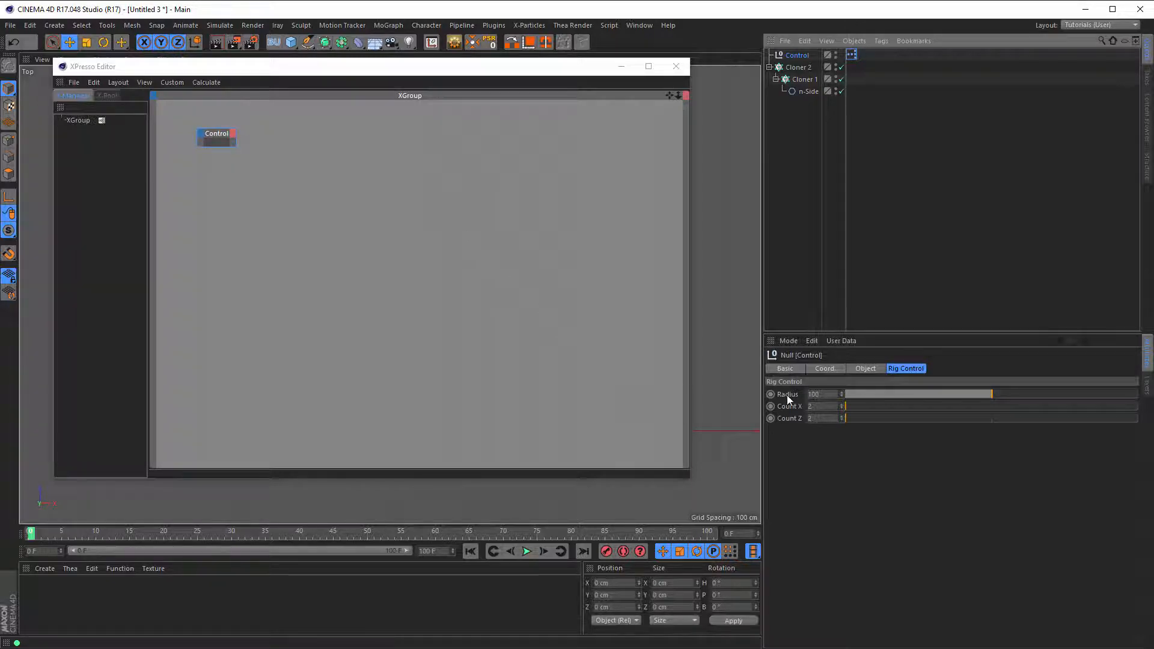
drag(789, 394, 209, 222)
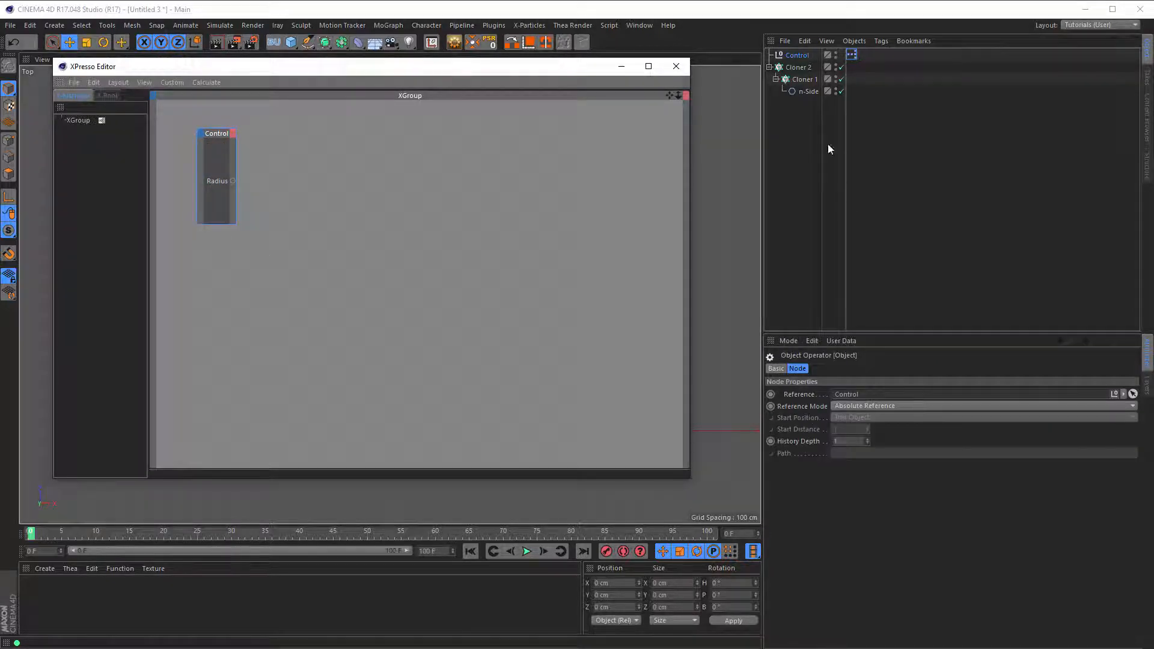
Step: Add Count X and Count Z output ports to the Control node and widen the node
click(801, 55)
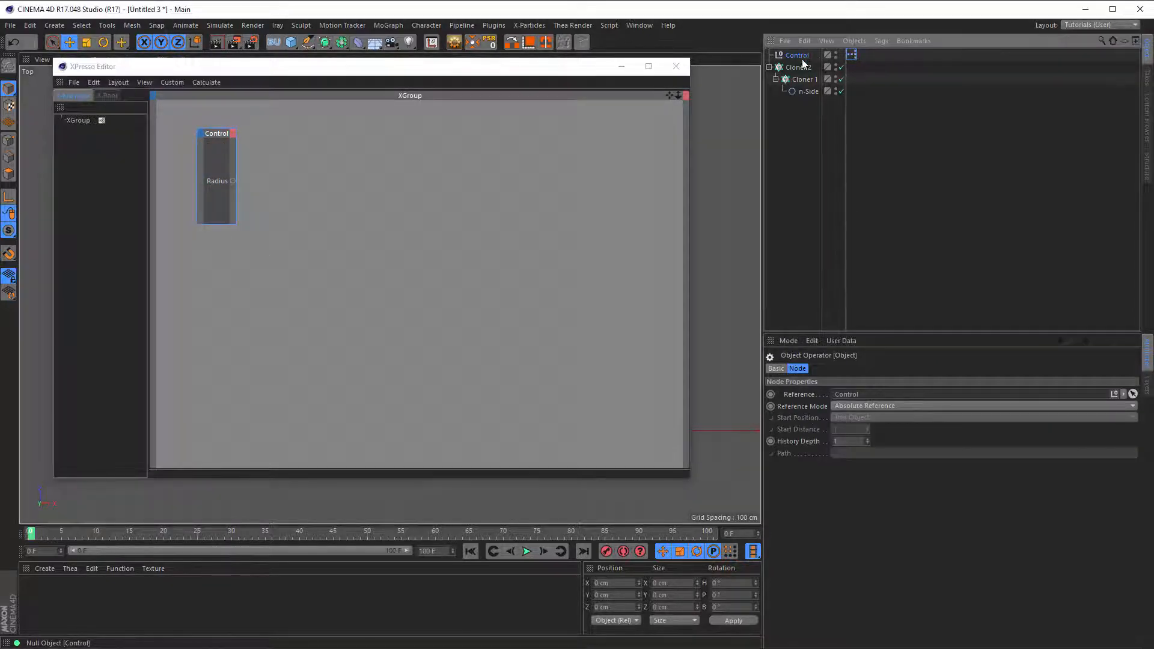
click(788, 406)
drag(788, 406, 232, 137)
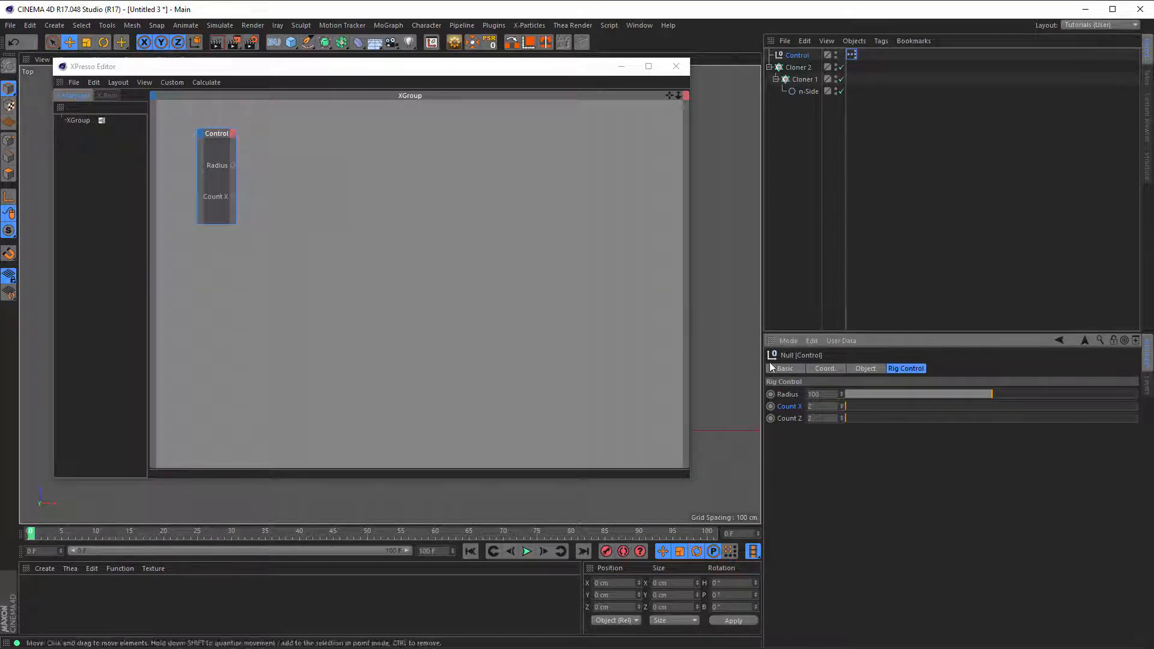
drag(789, 418, 235, 139)
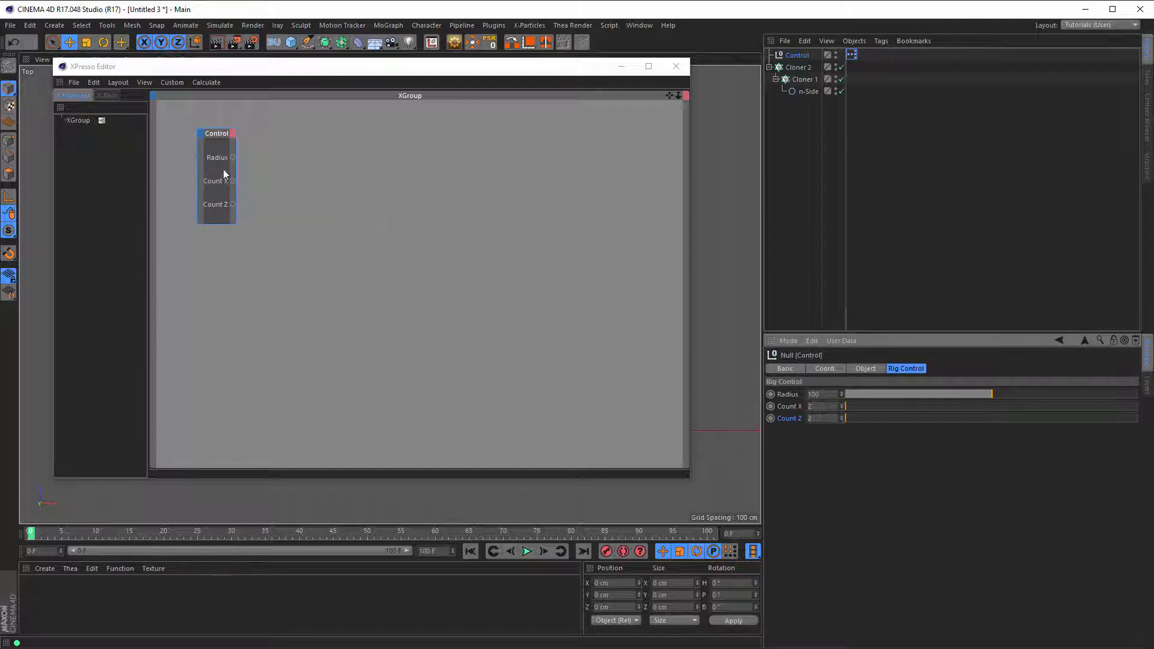
click(198, 171)
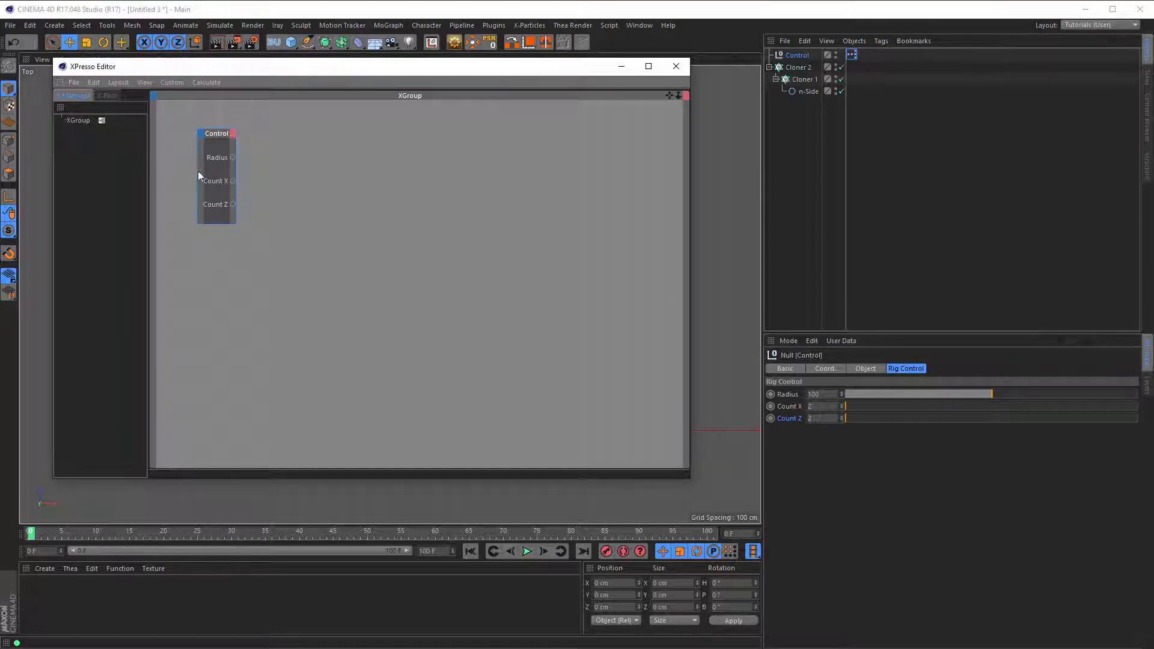
drag(198, 175, 181, 171)
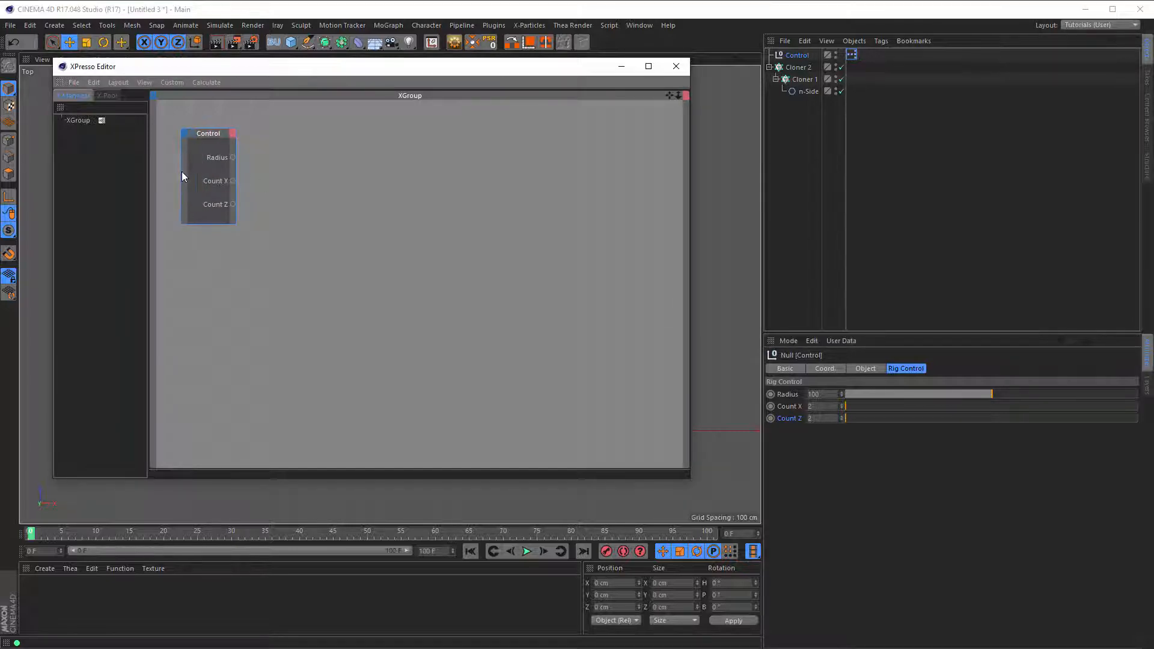
Step: Add an n-Side node with a Radius input port and connect the Control node's Radius output to it
click(808, 92)
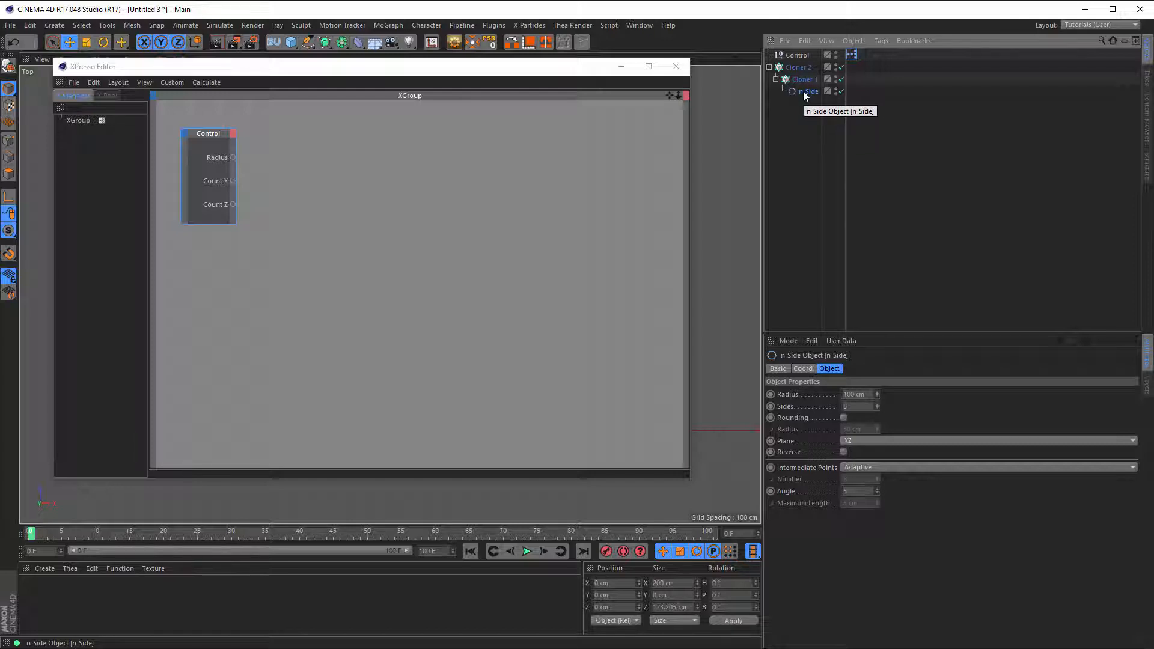
drag(791, 141, 331, 139)
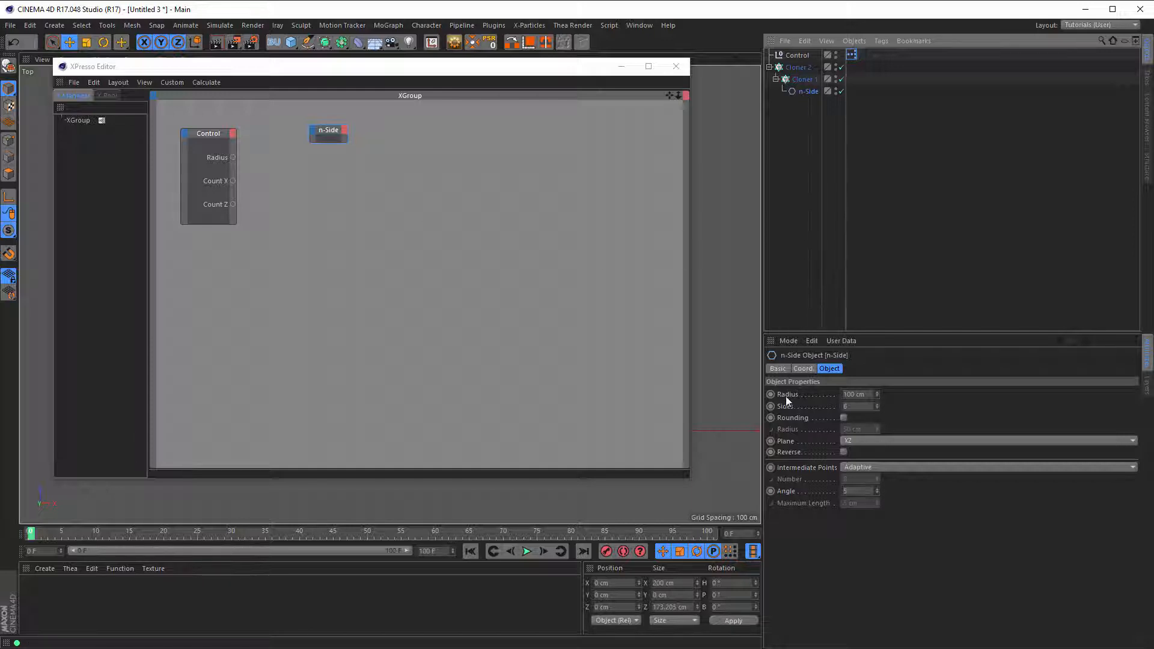
drag(795, 394, 314, 135)
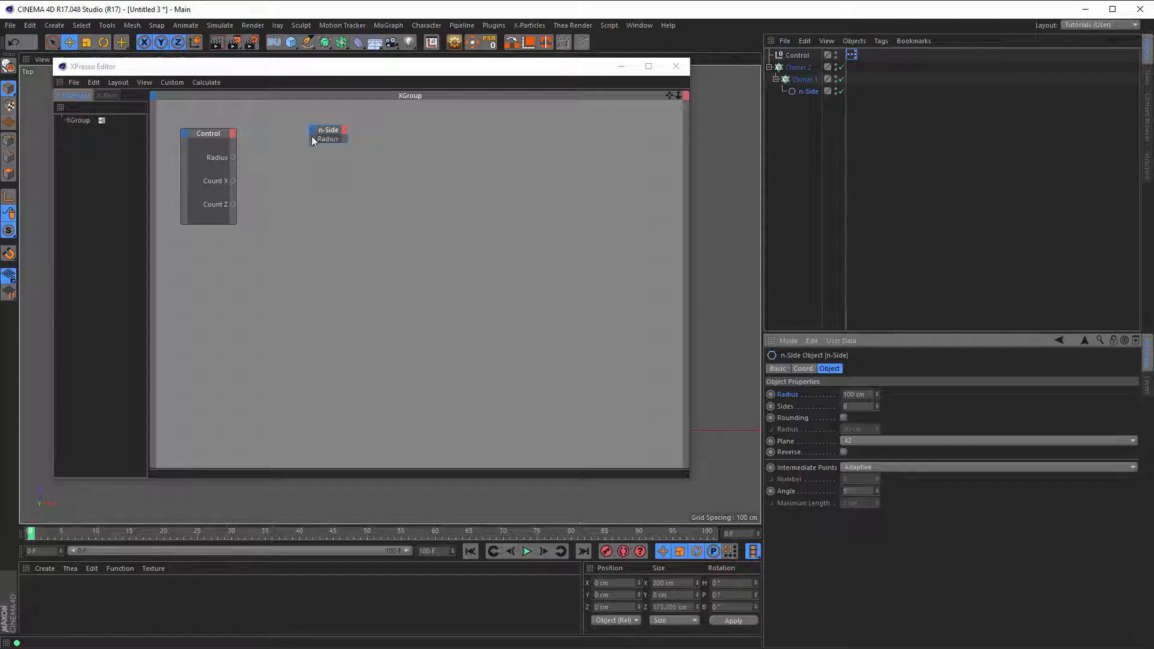
click(239, 158)
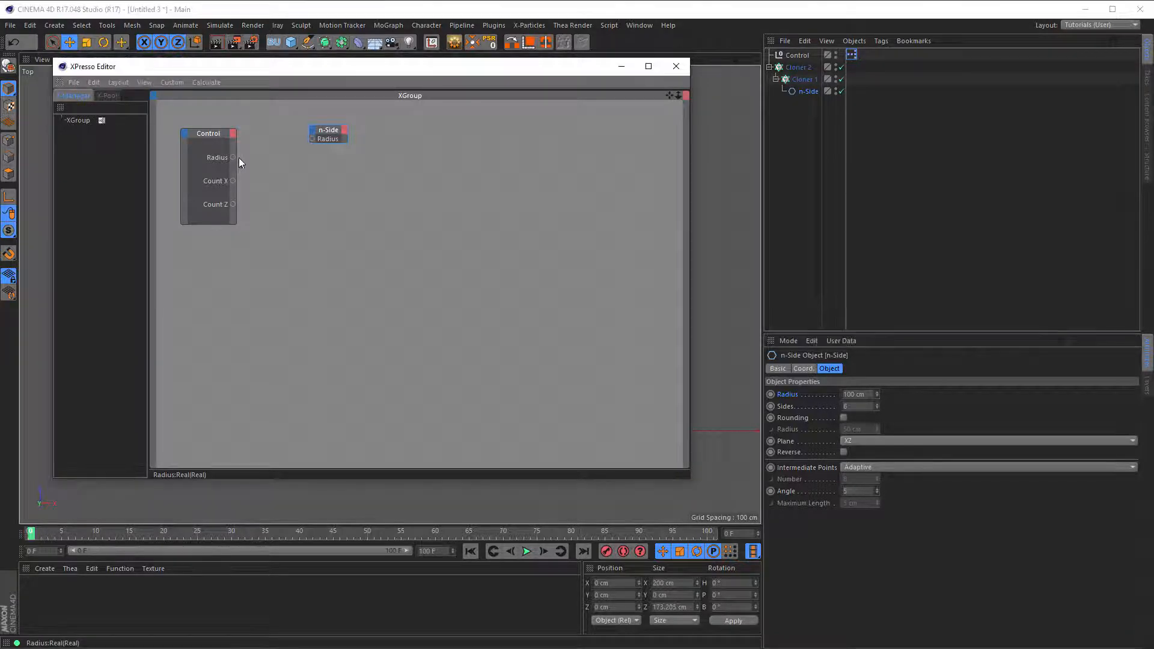
drag(302, 146, 312, 138)
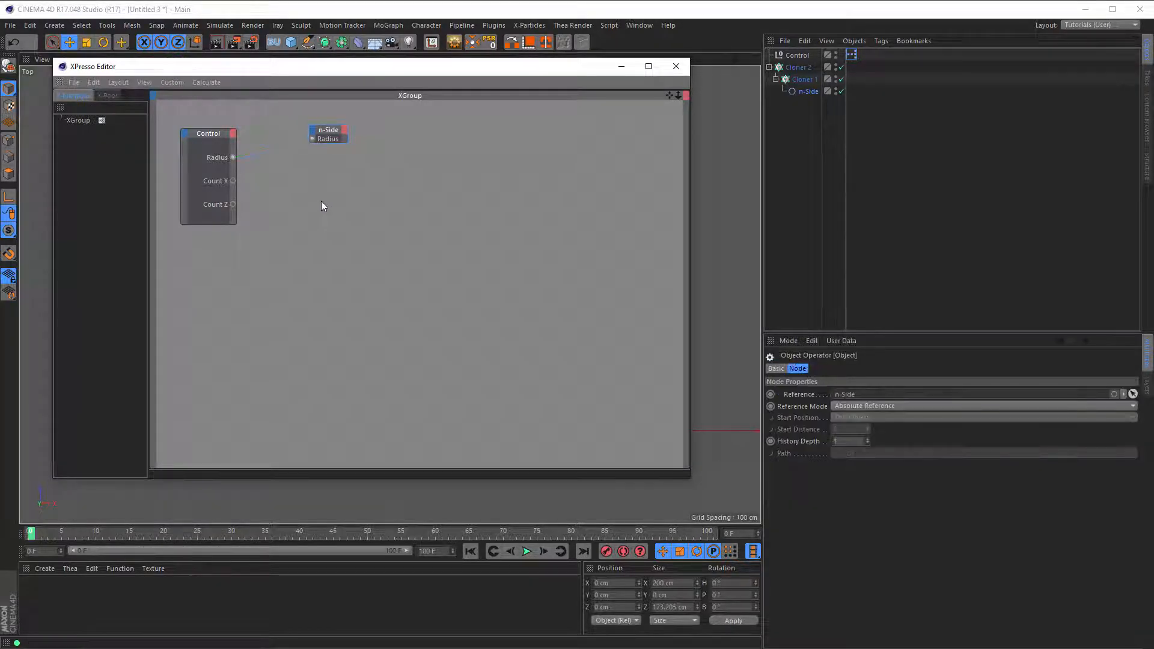
Step: Add a Cloner 1 node with a Count input, connect the Control node's Count X output to it, and widen the node
click(804, 78)
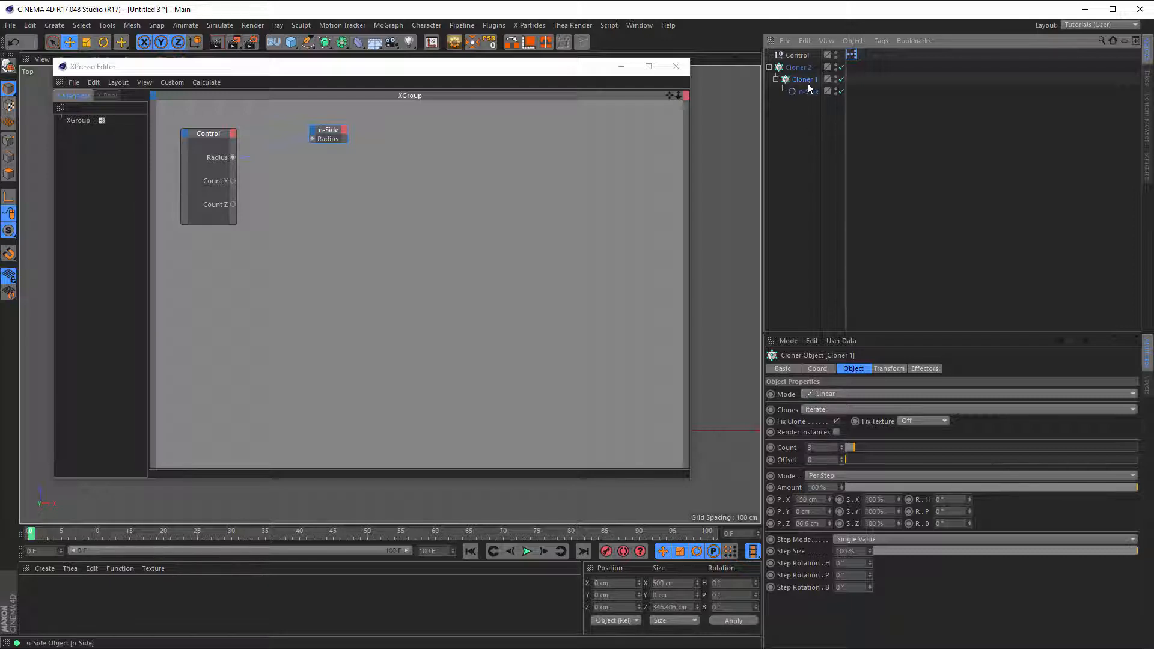
drag(683, 103, 330, 163)
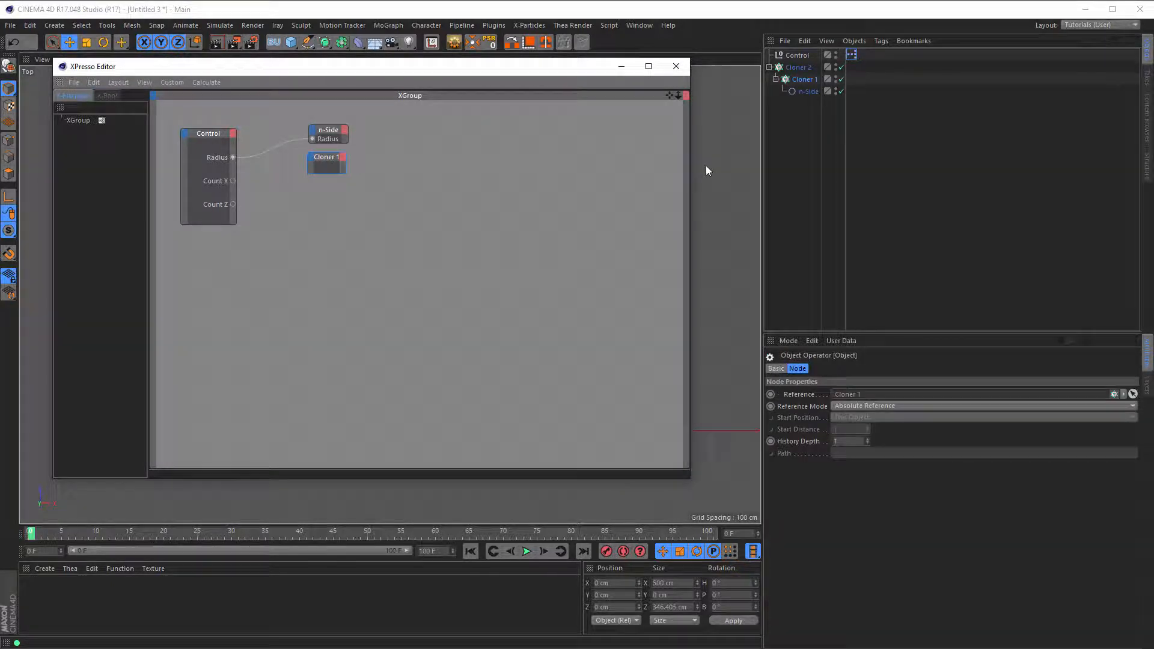
click(810, 82)
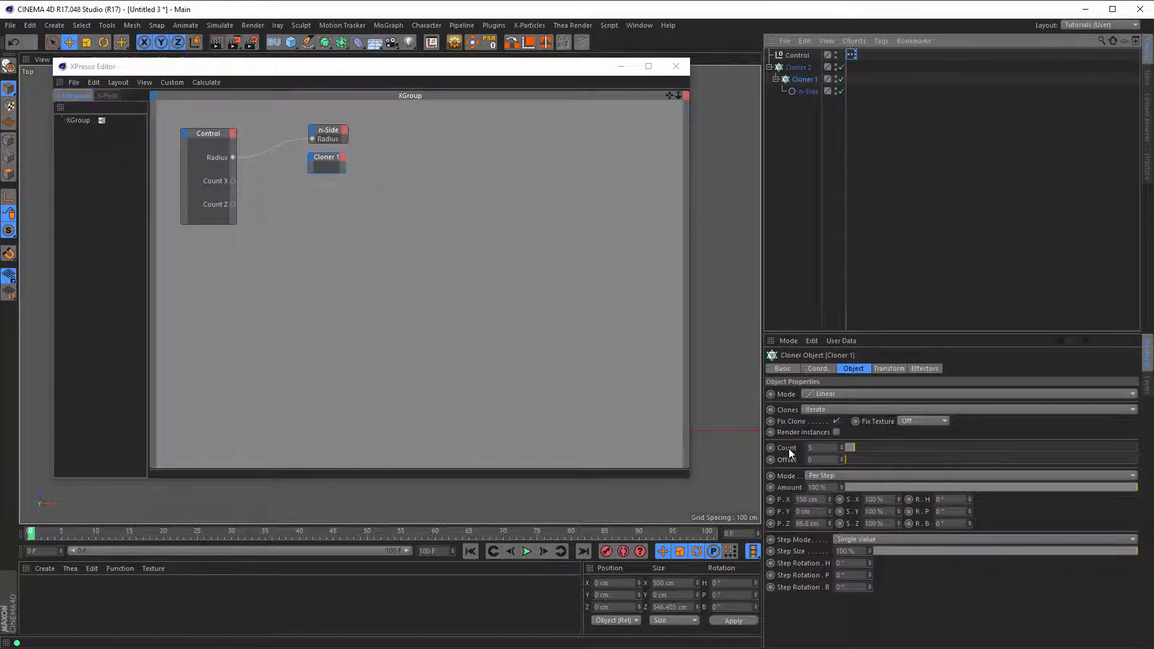
drag(789, 449, 312, 164)
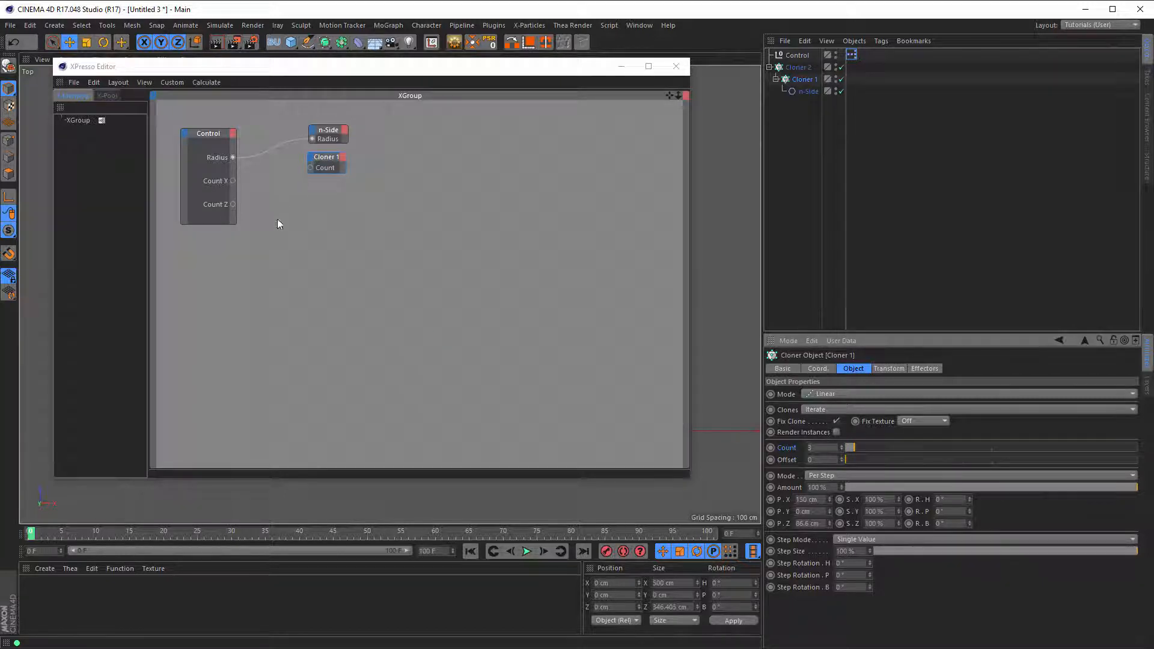
click(234, 182)
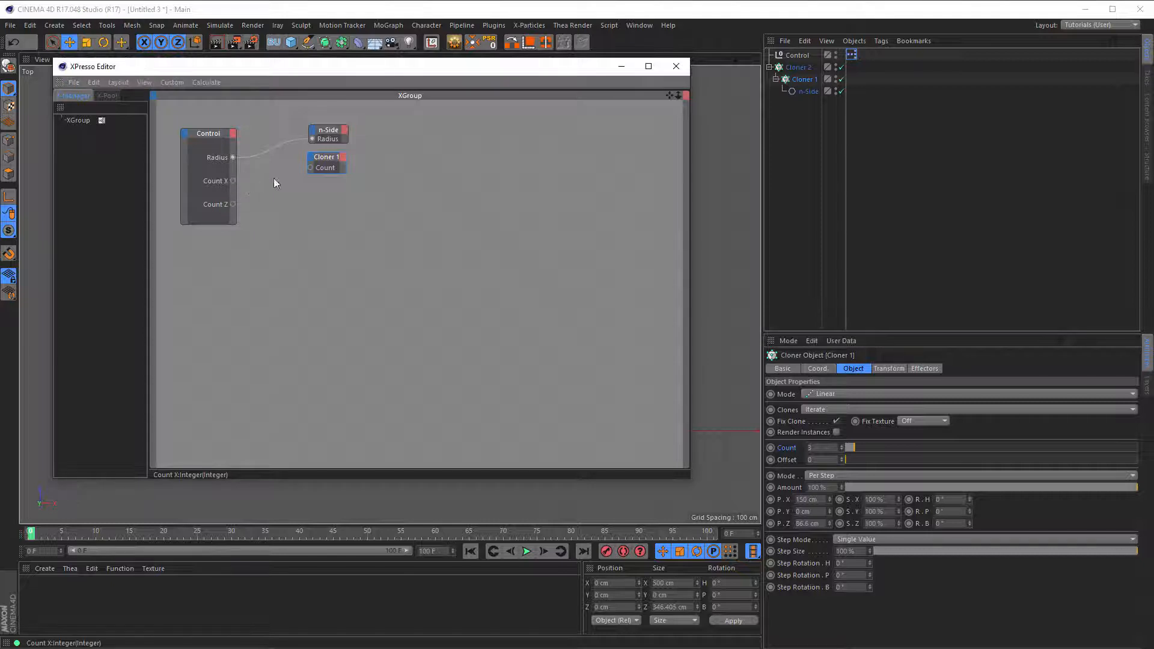
drag(314, 169, 371, 171)
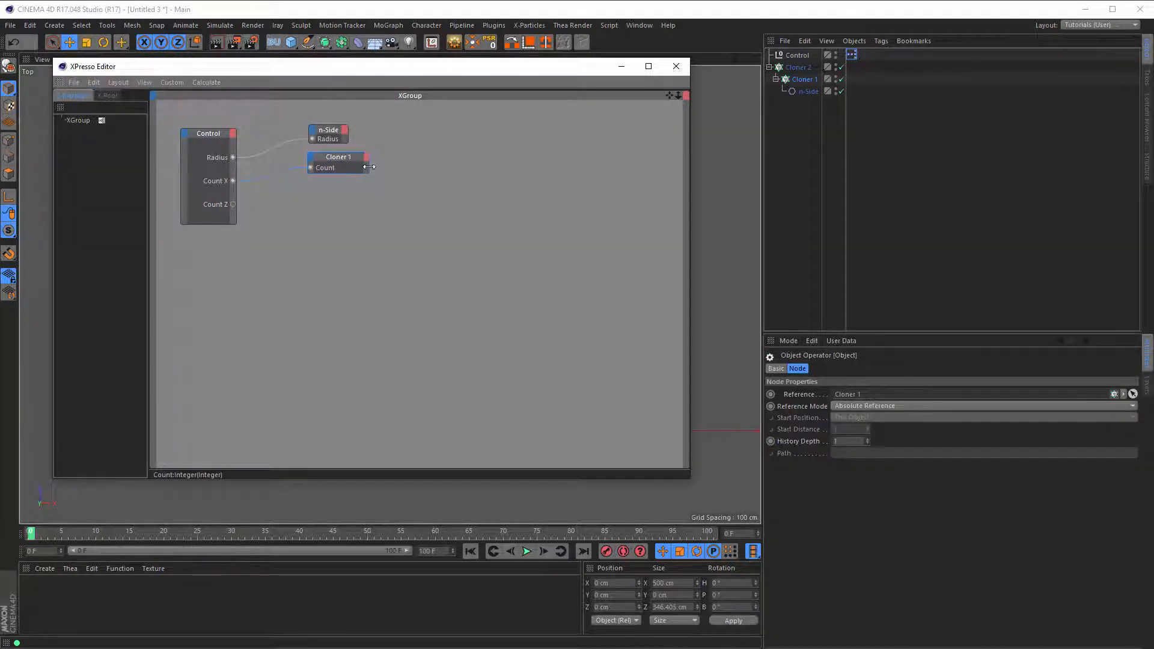
Step: Add a Cloner 2 node with a Count input and connect the Control node's Count Z output to it
click(803, 69)
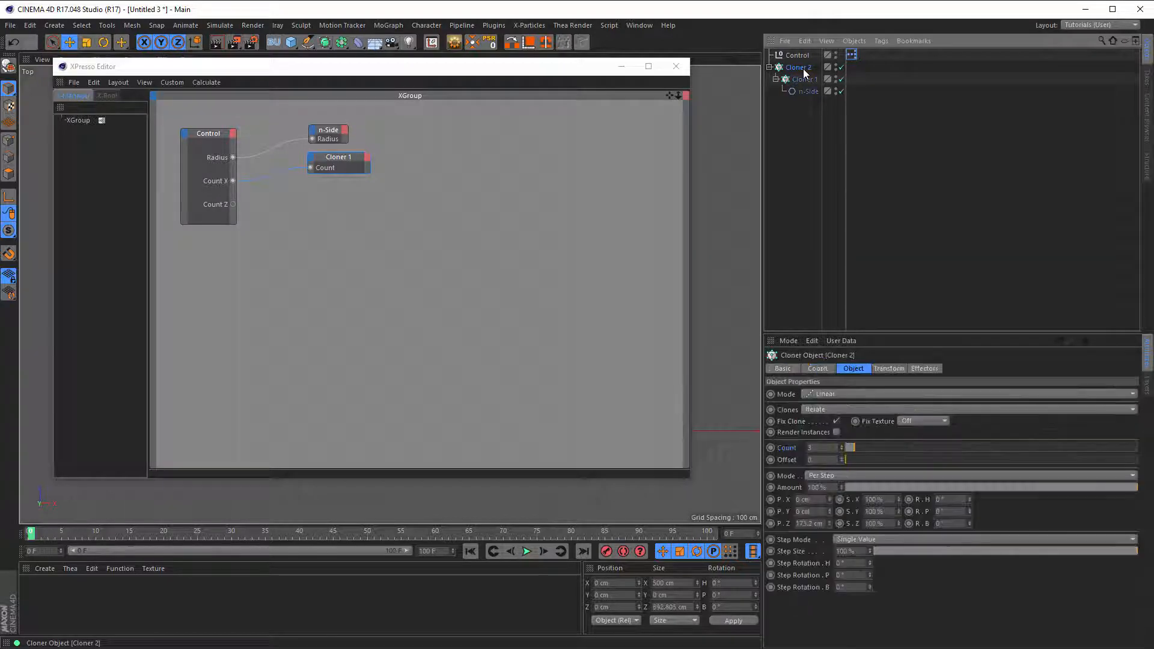
drag(411, 194, 334, 206)
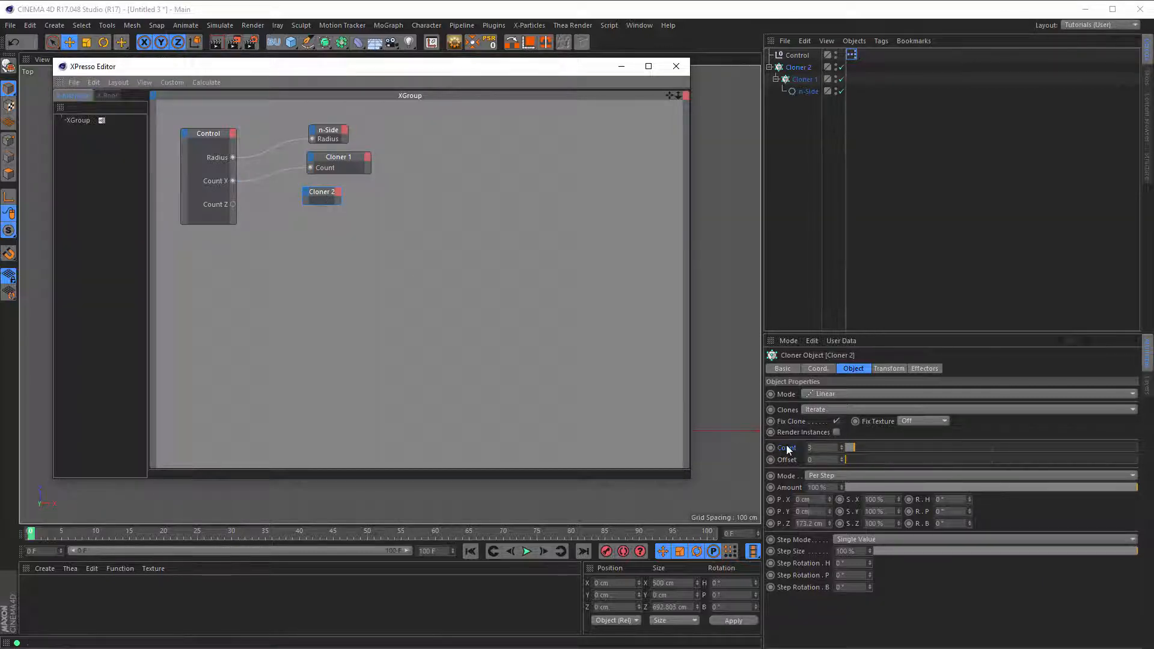
drag(787, 448, 309, 206)
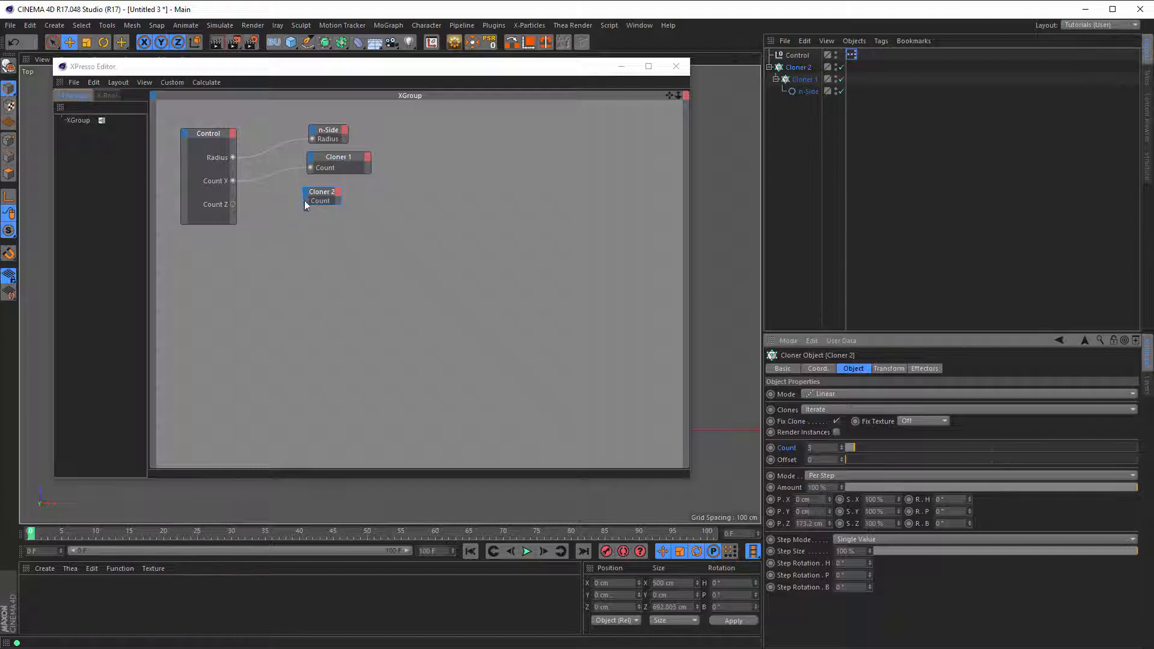
drag(232, 204, 305, 201)
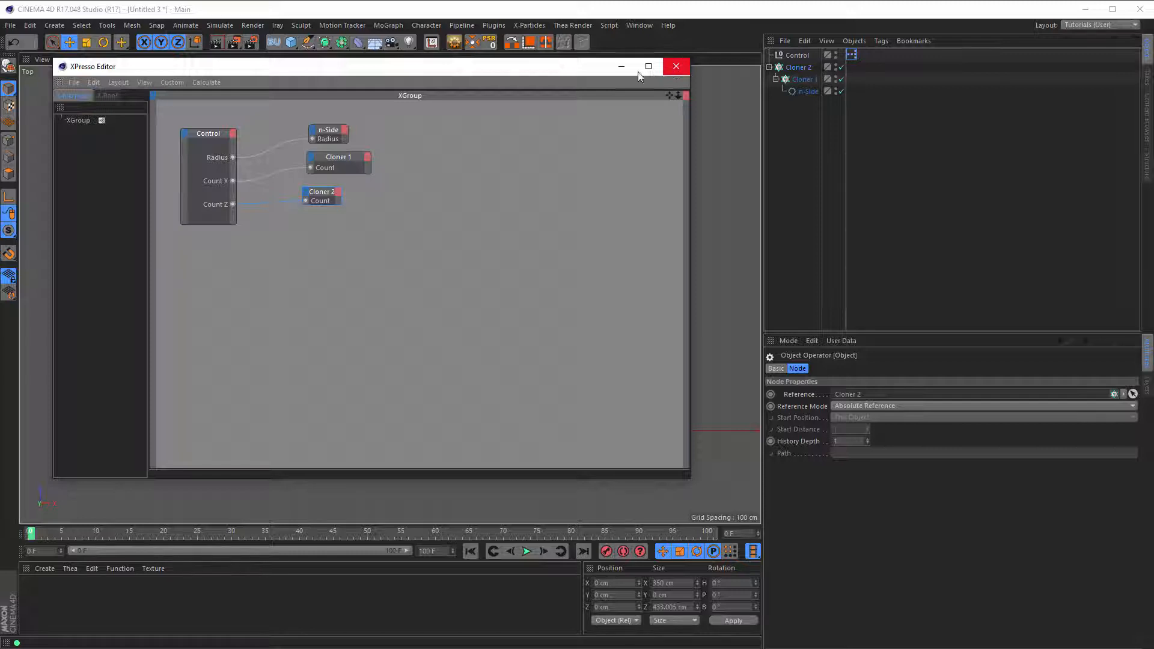
Step: Test the Control null's Count X and Count Z at 6 and 5, and again at 12 and 11
drag(537, 71, 583, 543)
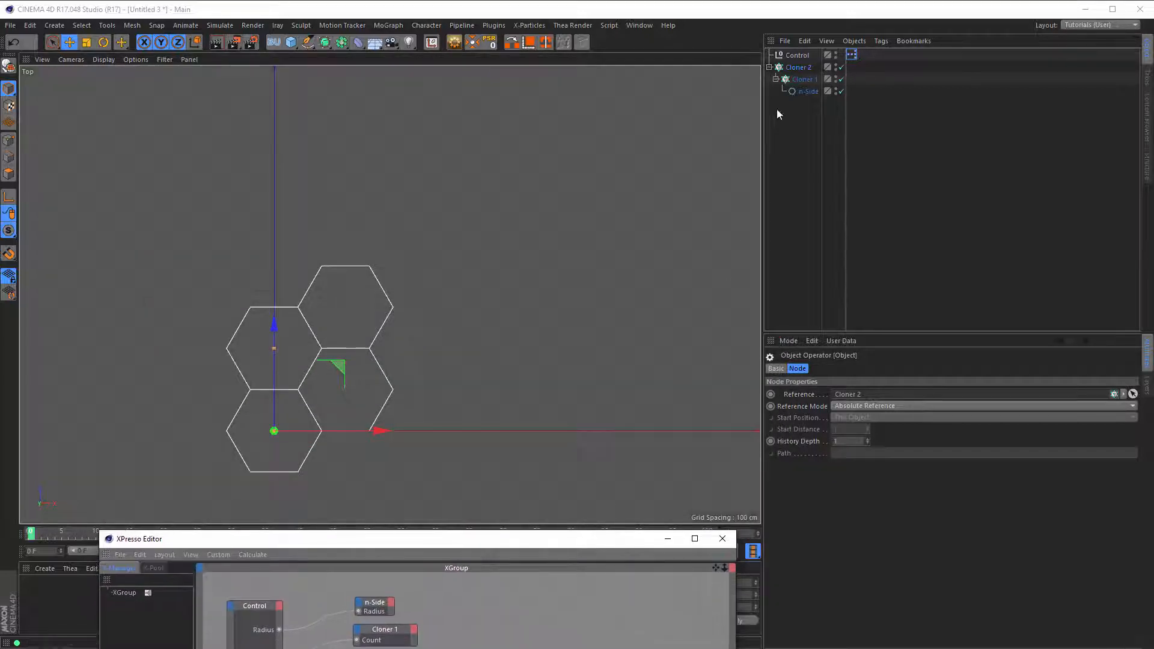
click(798, 55)
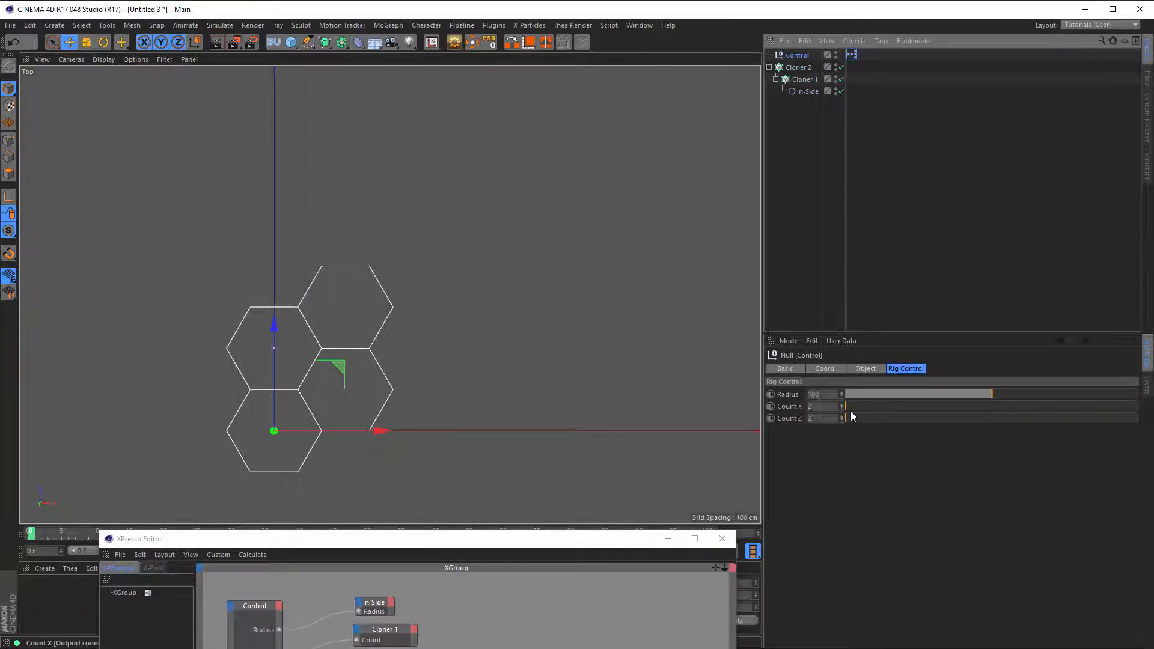
mouse_move(849, 407)
mouse_down()
mouse_move(864, 398)
mouse_move(838, 402)
mouse_move(857, 402)
mouse_up()
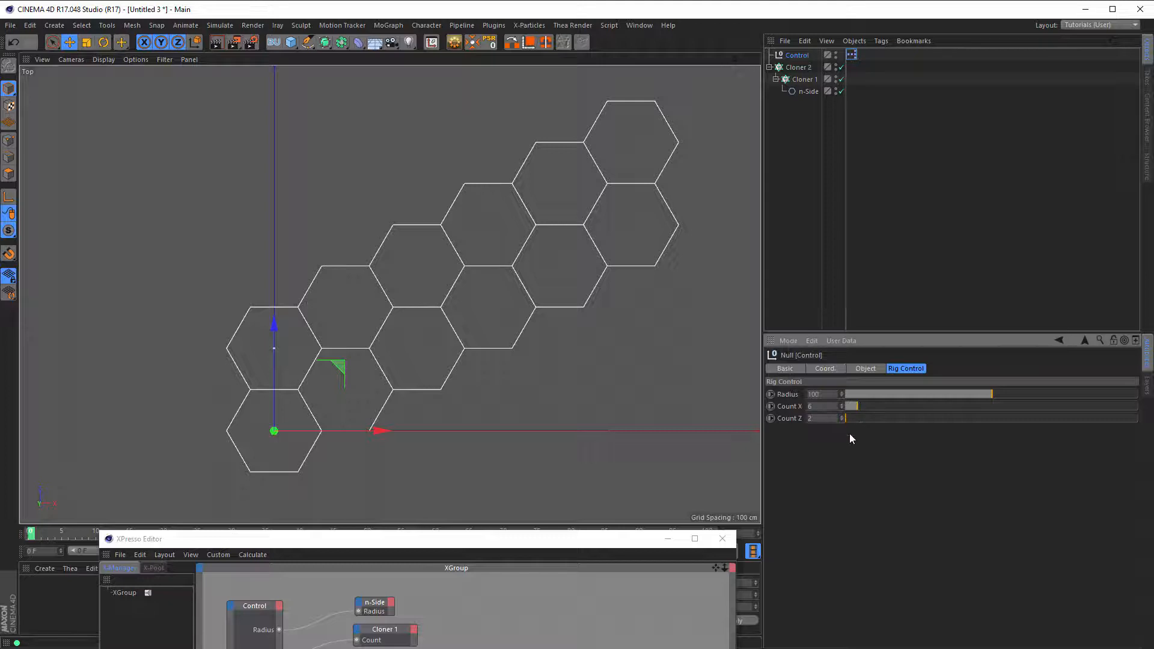
drag(850, 417, 857, 423)
scroll(552, 345, down, 3)
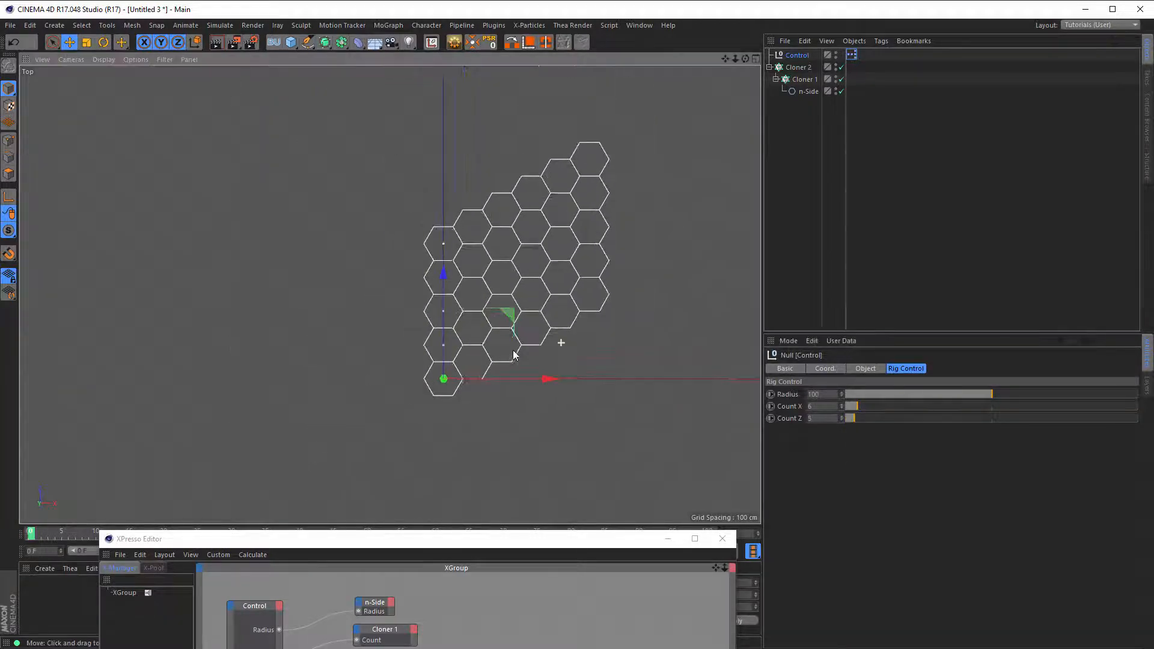
alt+middle_drag(439, 359, 202, 445)
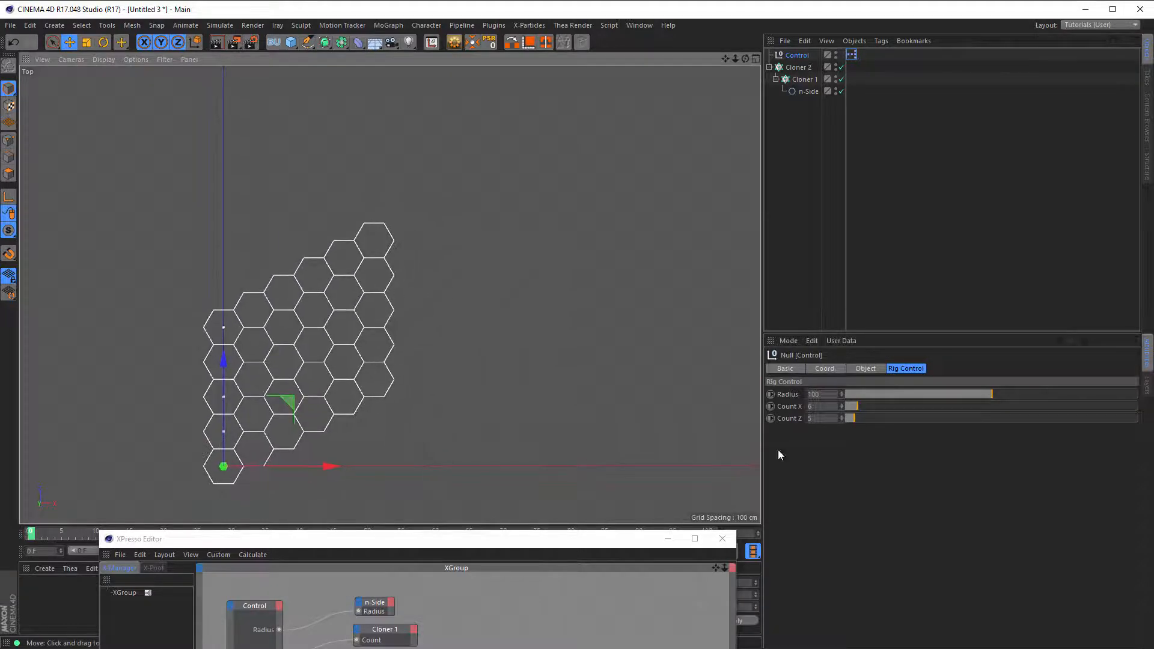
drag(865, 416, 780, 409)
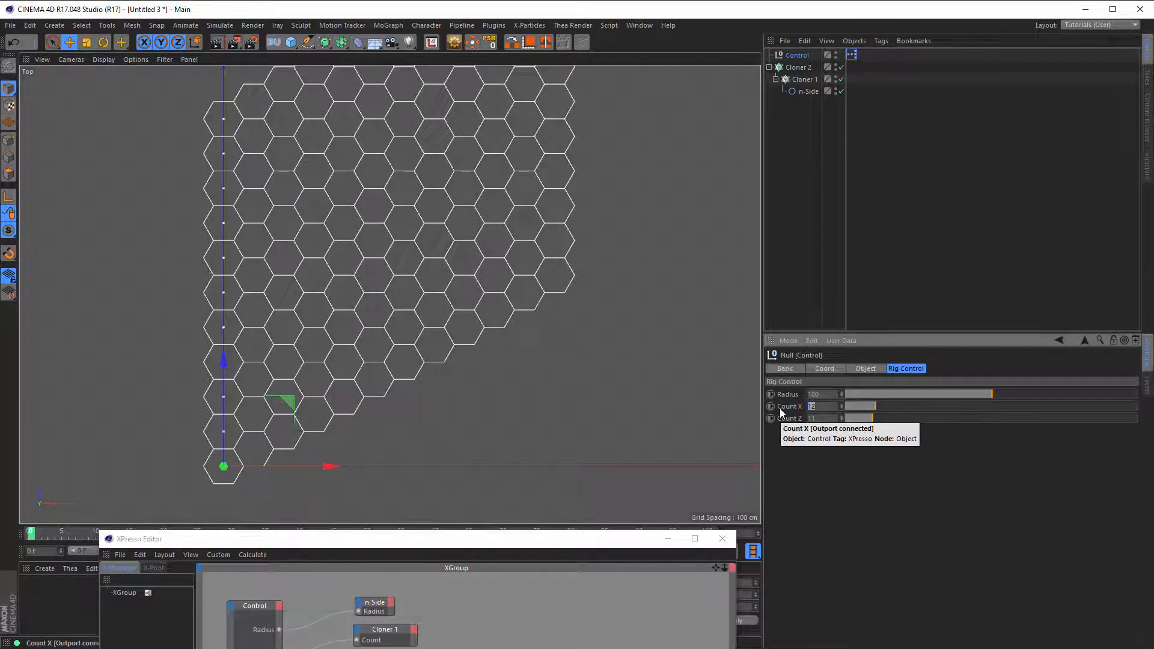
Step: Set the Control null's Count X and Count Z both to 2
text(2)
key(Tab)
text(2)
key(Return)
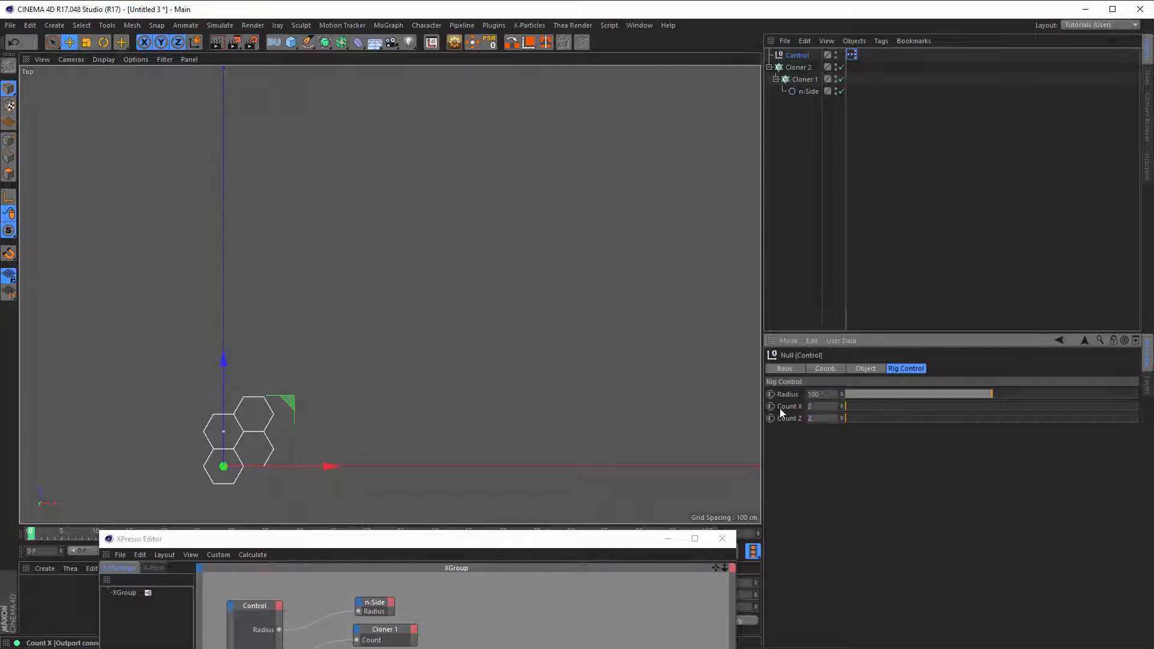
Step: Test a larger Radius on the Control null and reset it to 100
alt+middle_drag(305, 413, 428, 271)
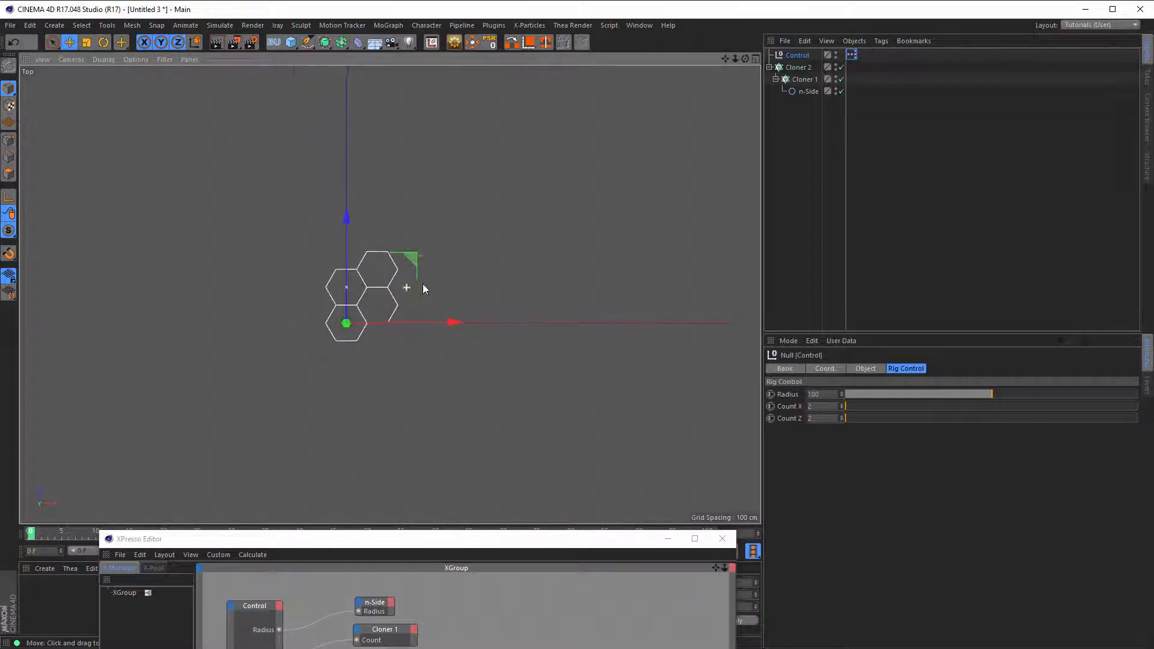
scroll(426, 282, up, 5)
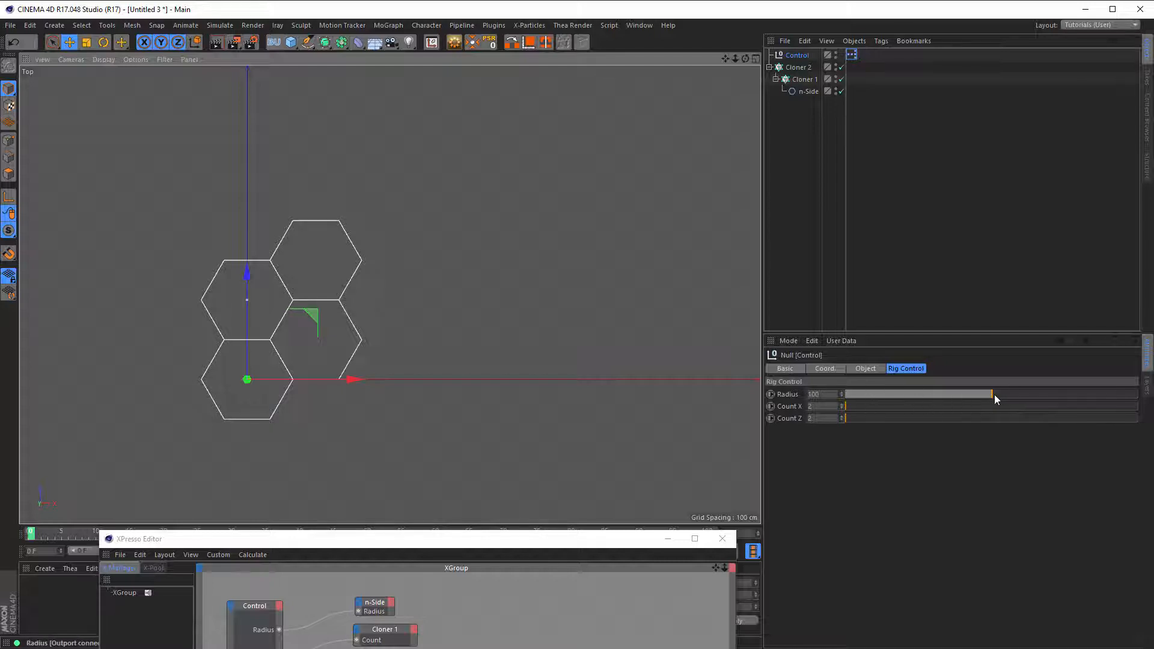
drag(994, 394, 1041, 402)
double_click(838, 394)
text(100)
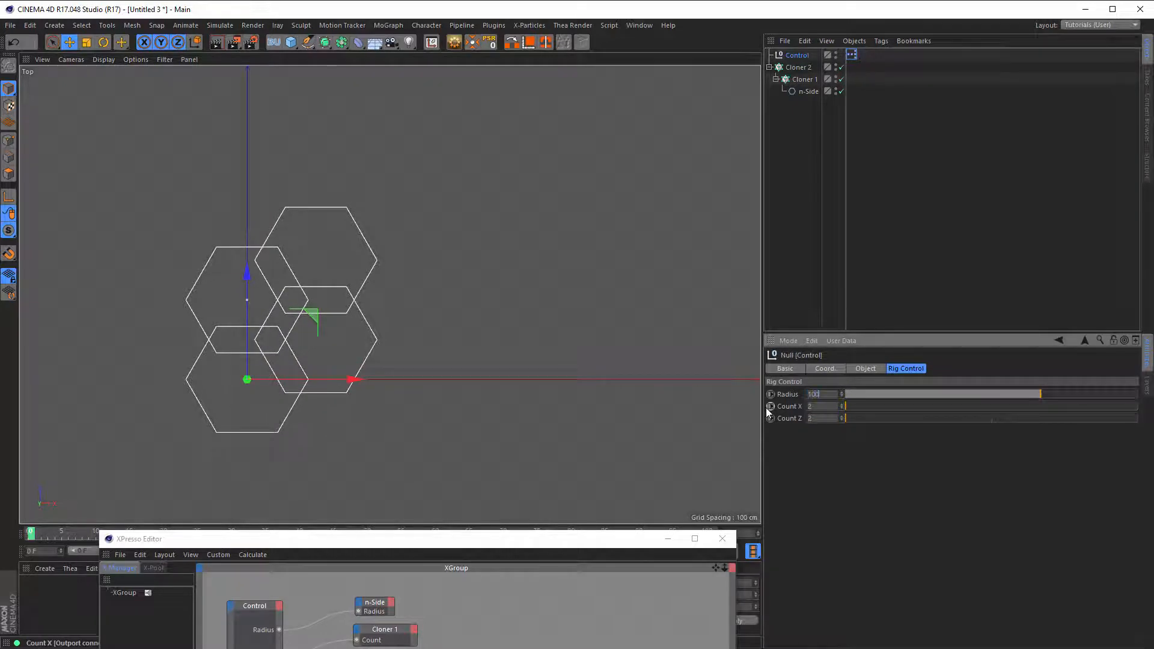
key(Return)
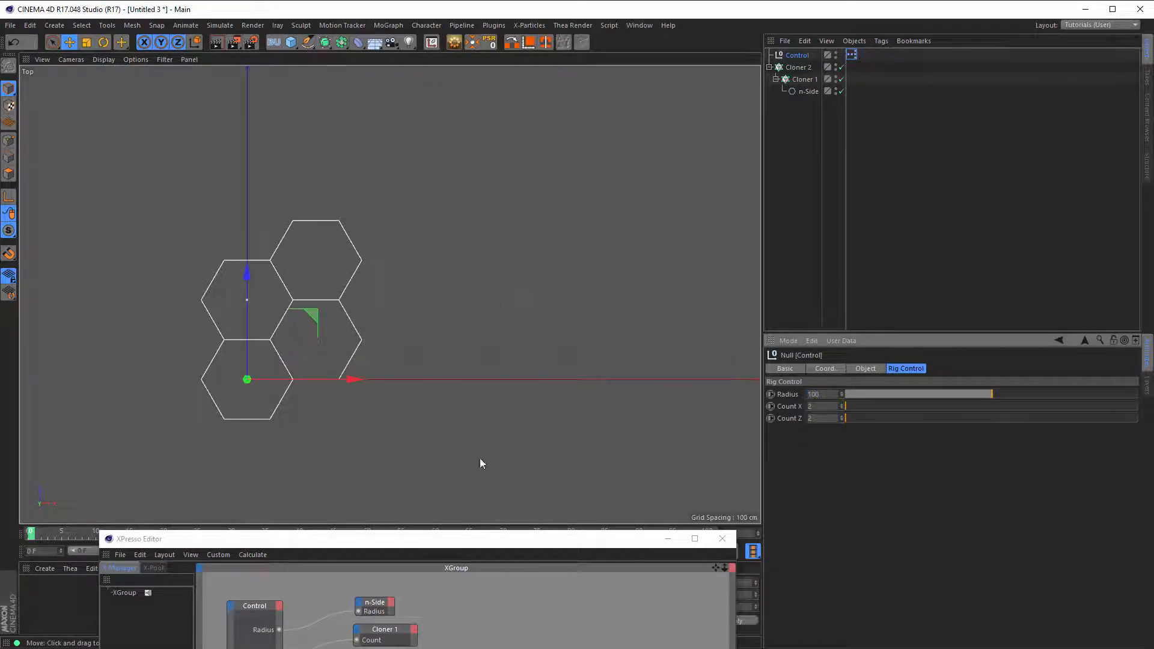
Step: Add a second n-Side node below the Control node in the XPresso graph and give it a Radius output port
drag(497, 539, 466, 99)
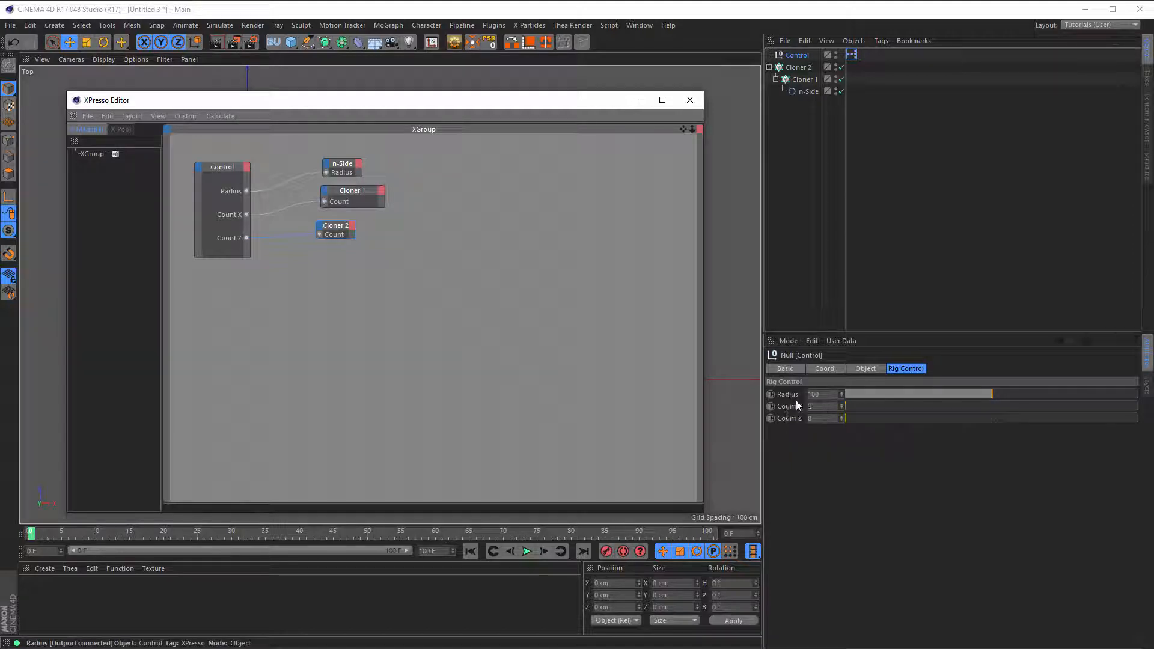
click(807, 91)
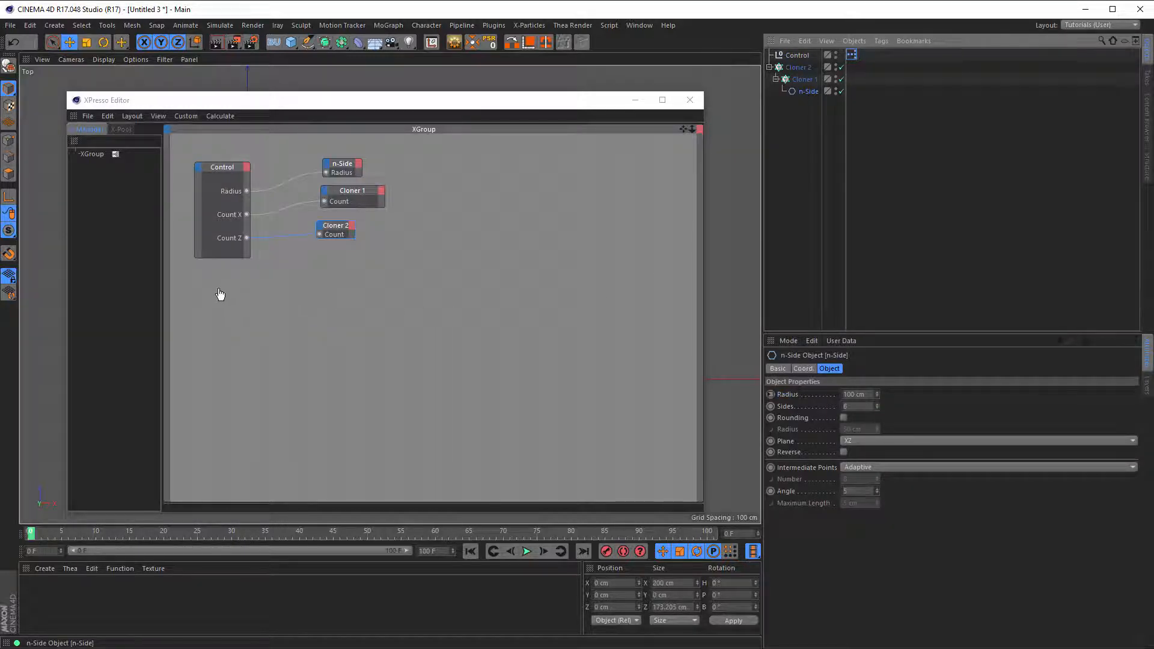
drag(215, 298, 271, 300)
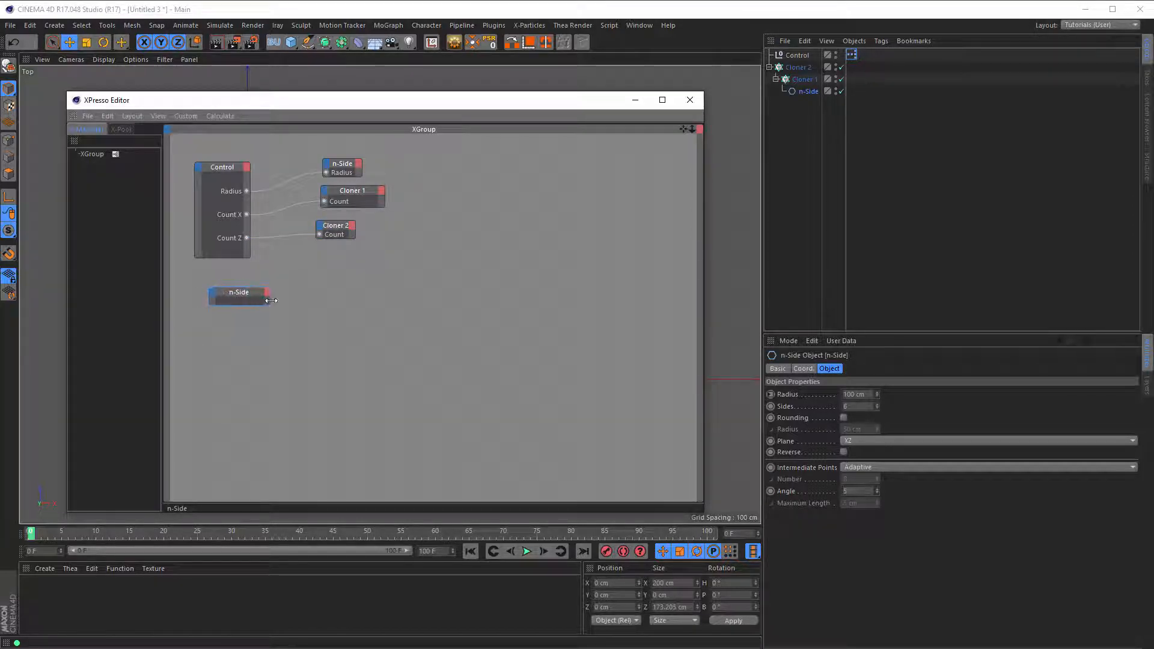
click(806, 95)
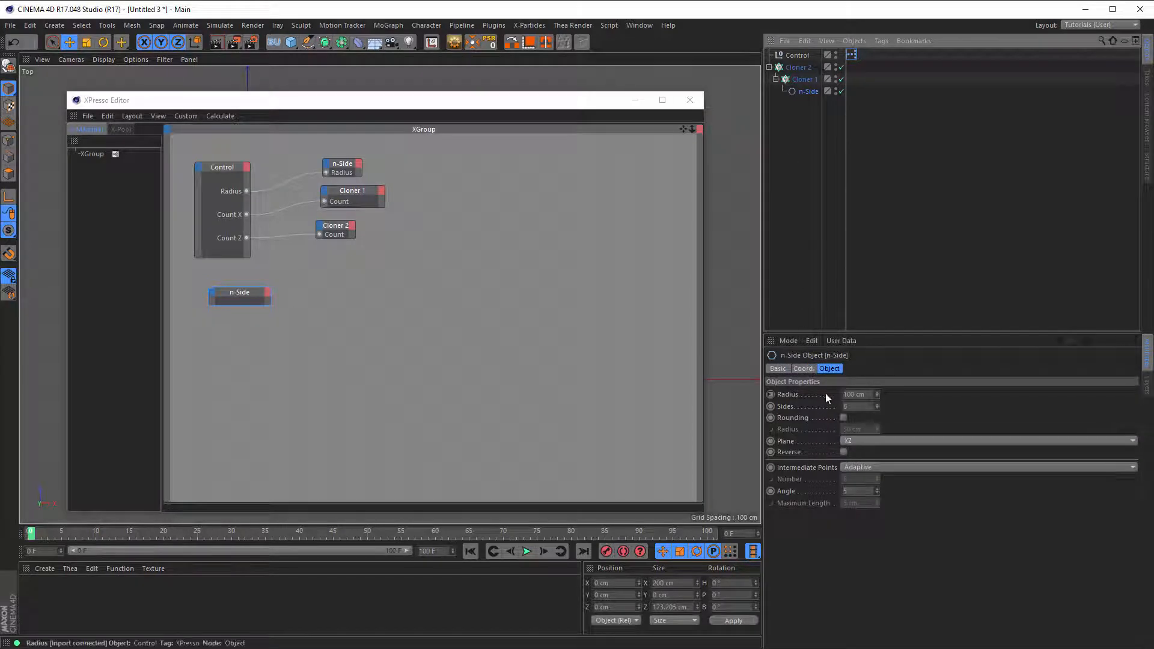
drag(817, 394, 268, 298)
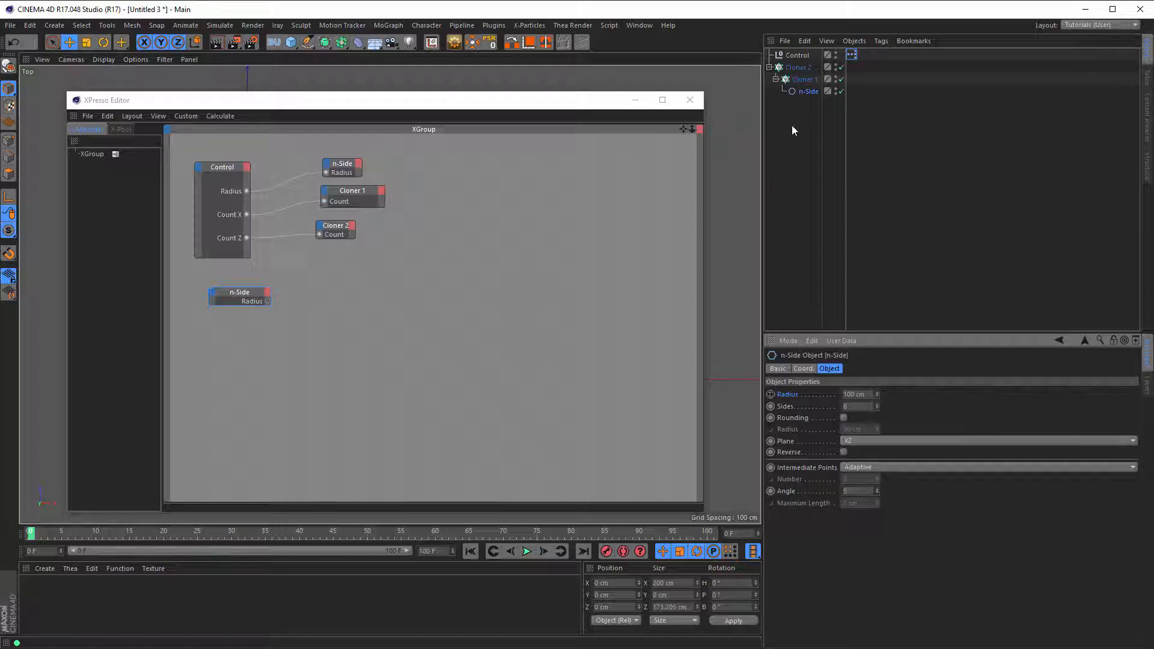
Step: Add a second Cloner 1 node with a P.X input port, enlarge it, and leave space between it and the lower n-Side node
click(799, 80)
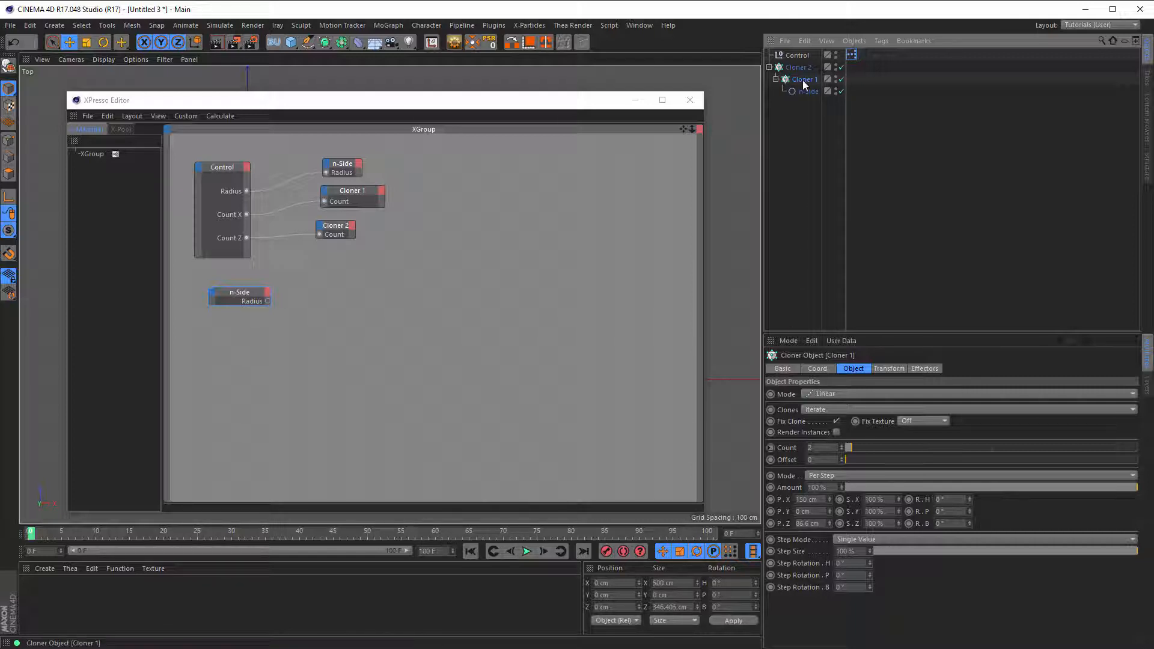
drag(803, 80, 378, 295)
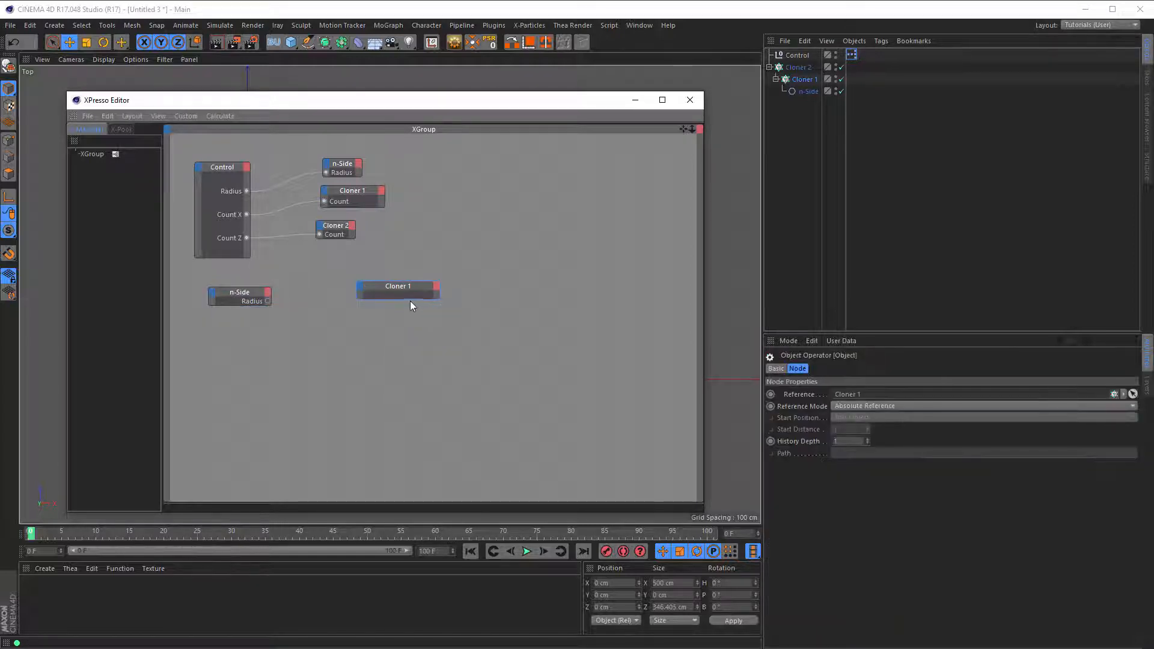
drag(397, 299, 398, 309)
click(802, 79)
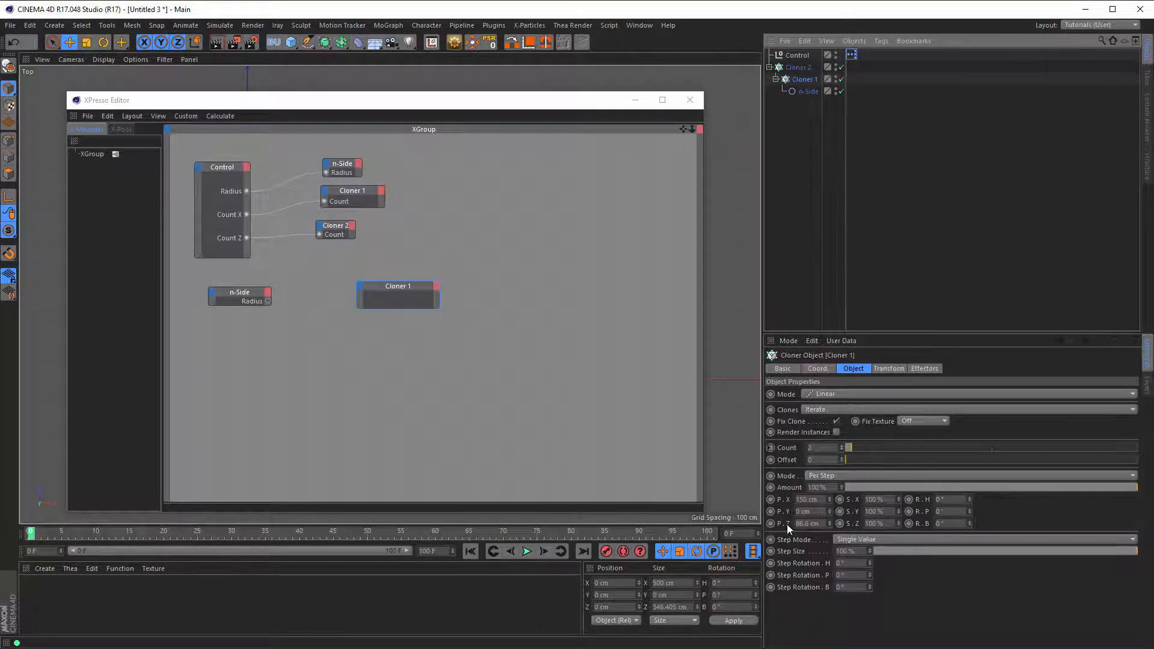
drag(788, 498, 360, 293)
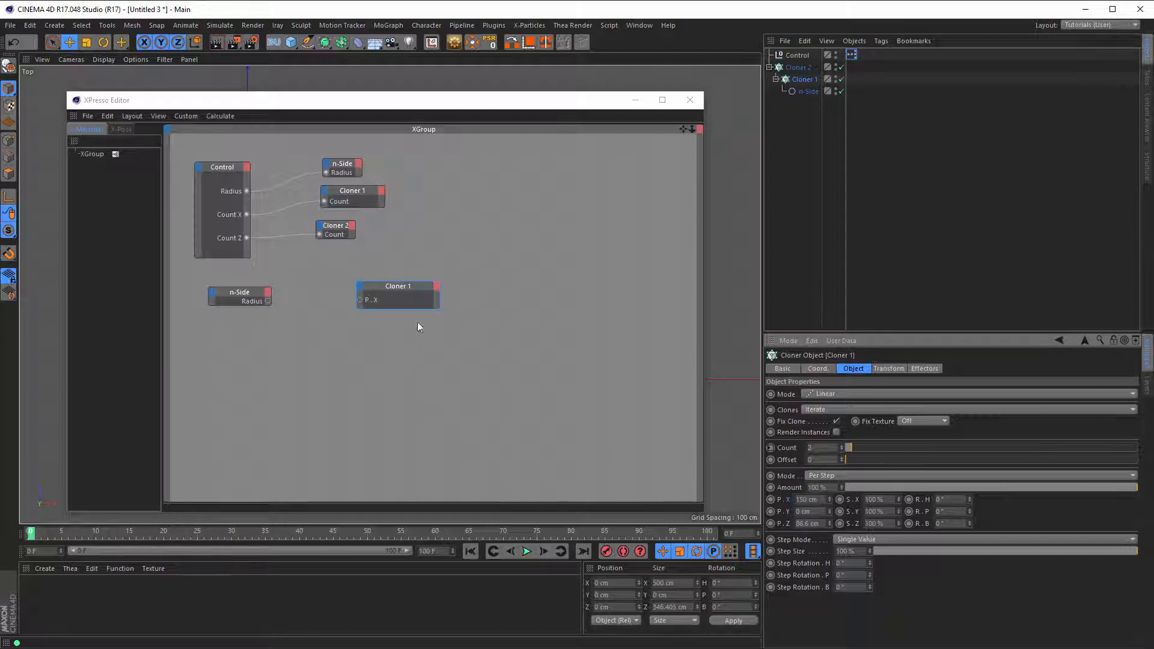
drag(423, 311, 415, 337)
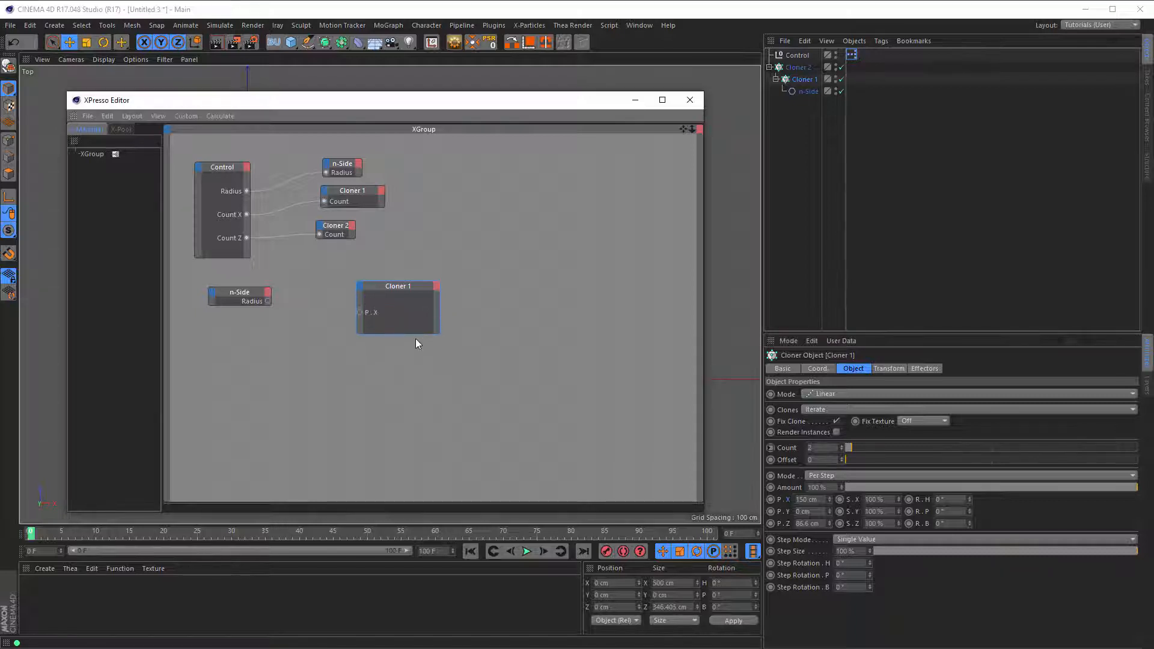
click(234, 299)
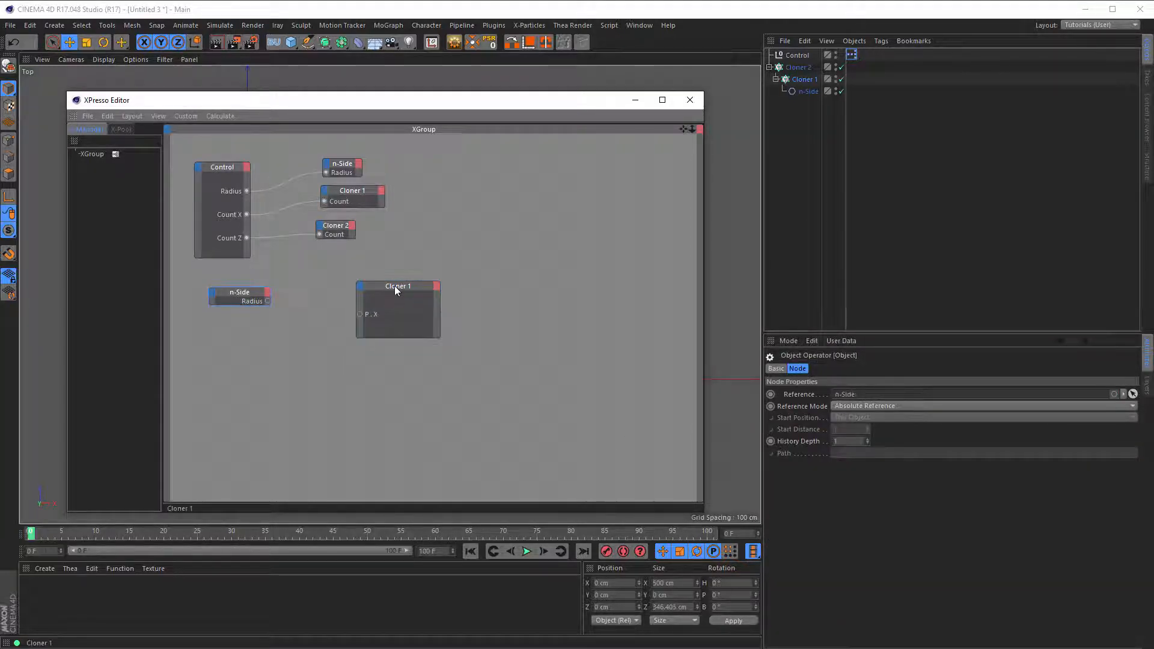
drag(396, 290, 415, 295)
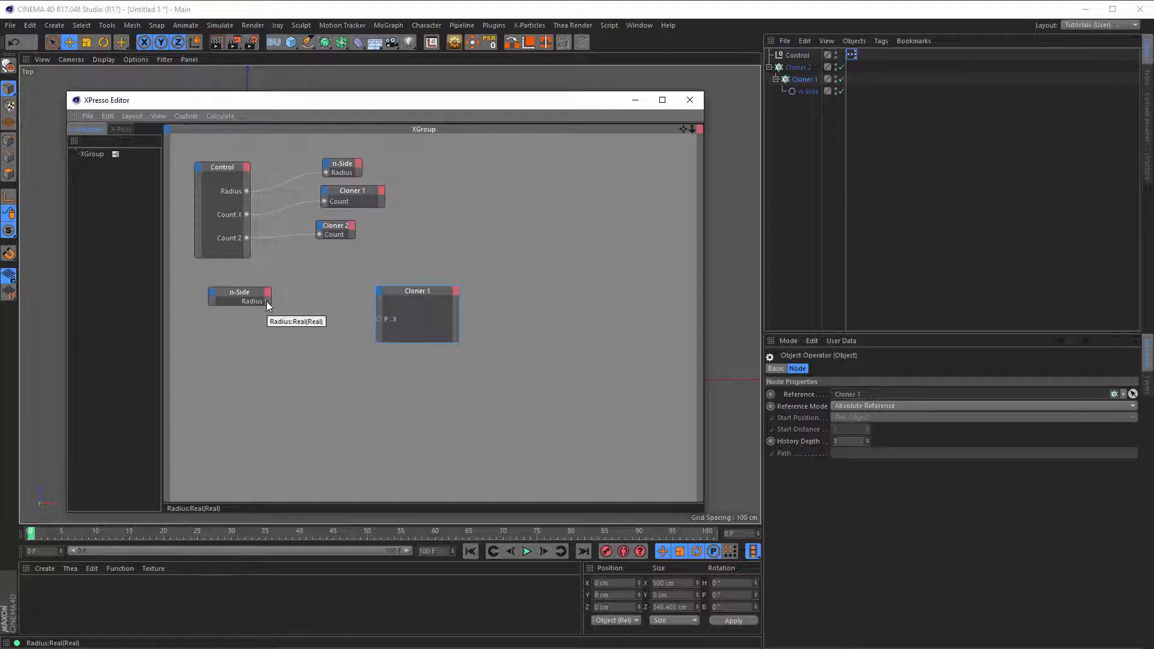
Step: Add a Math node and place it between the lower n-Side node and the Cloner 1 node
right_click(302, 298)
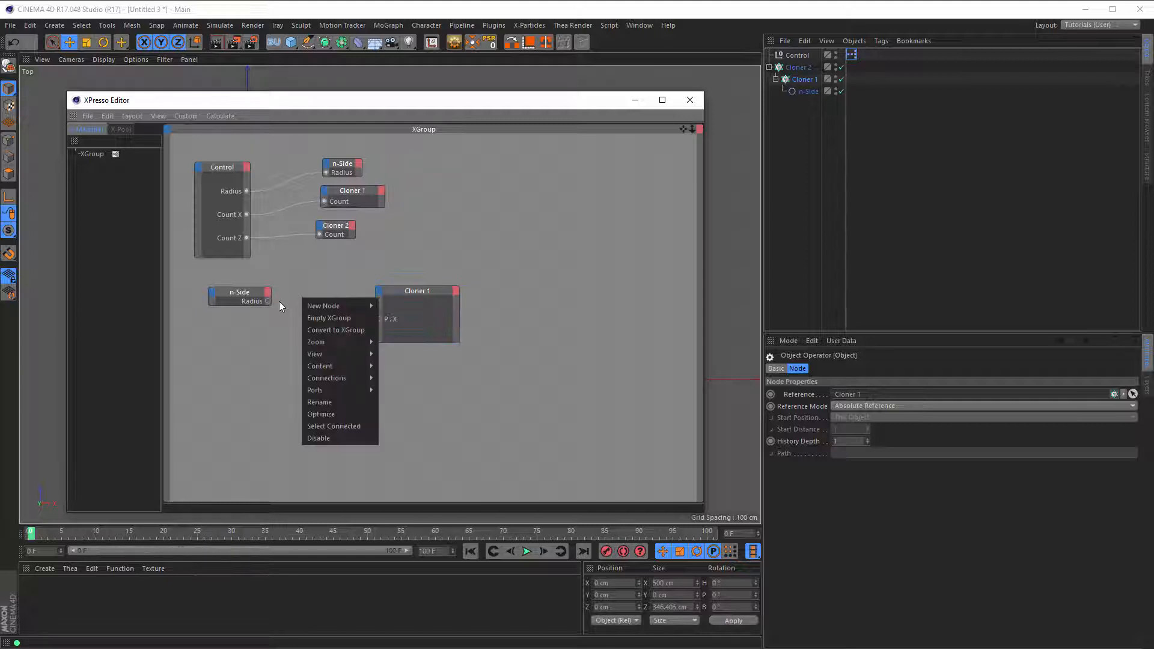
mouse_move(331, 305)
mouse_move(418, 307)
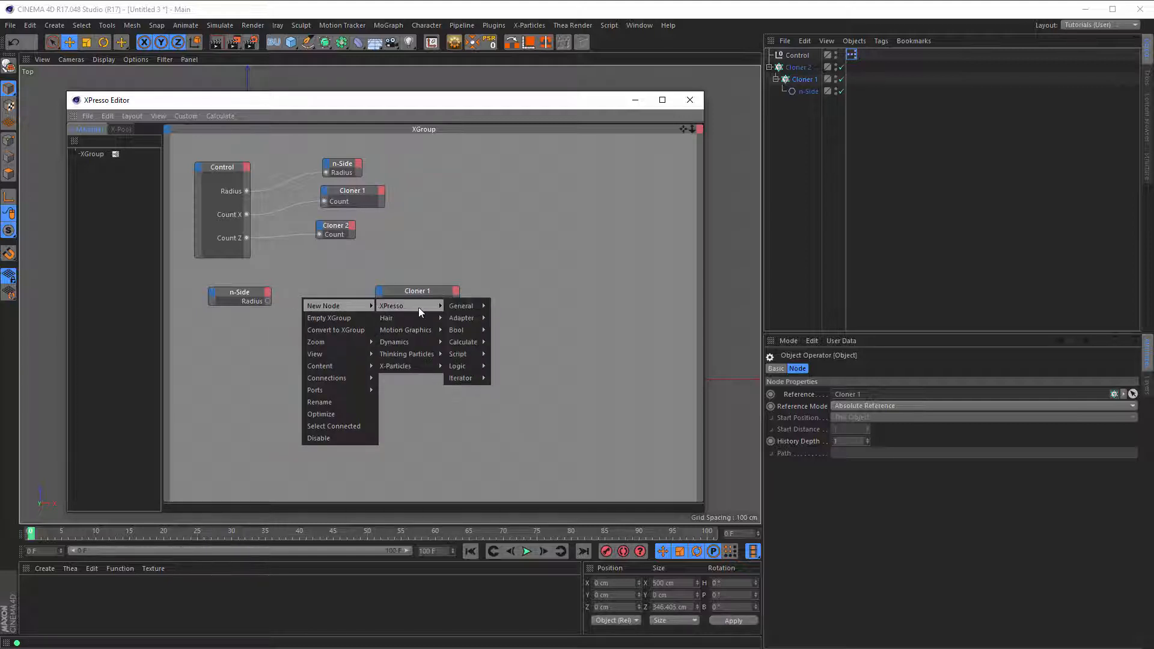
mouse_move(475, 342)
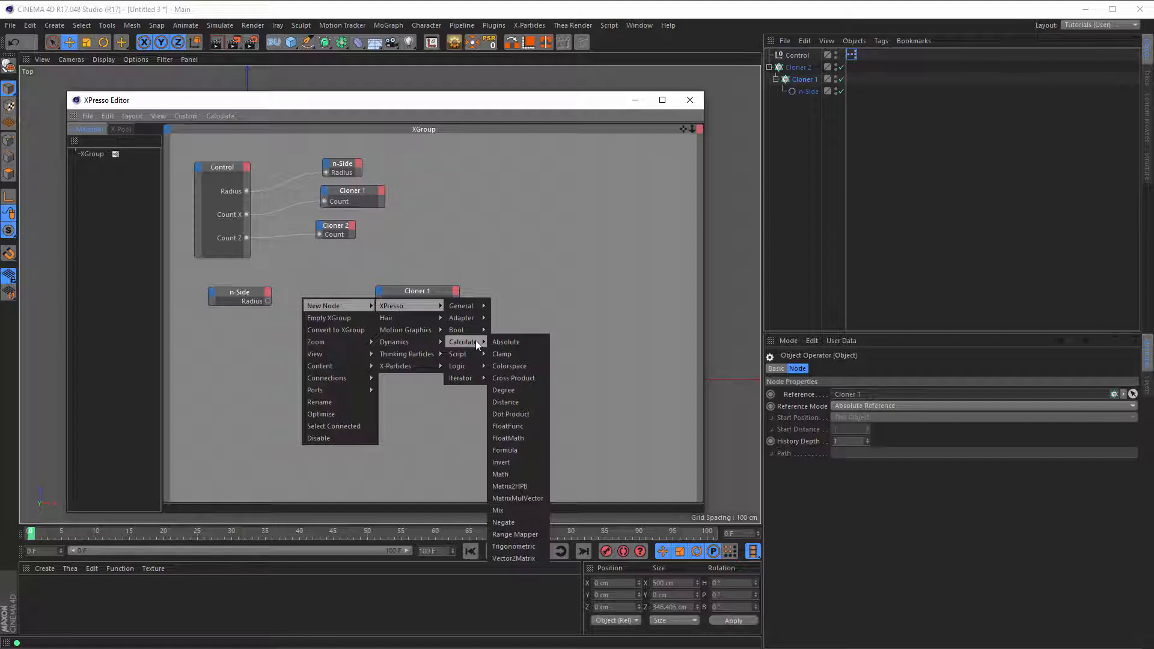
click(503, 477)
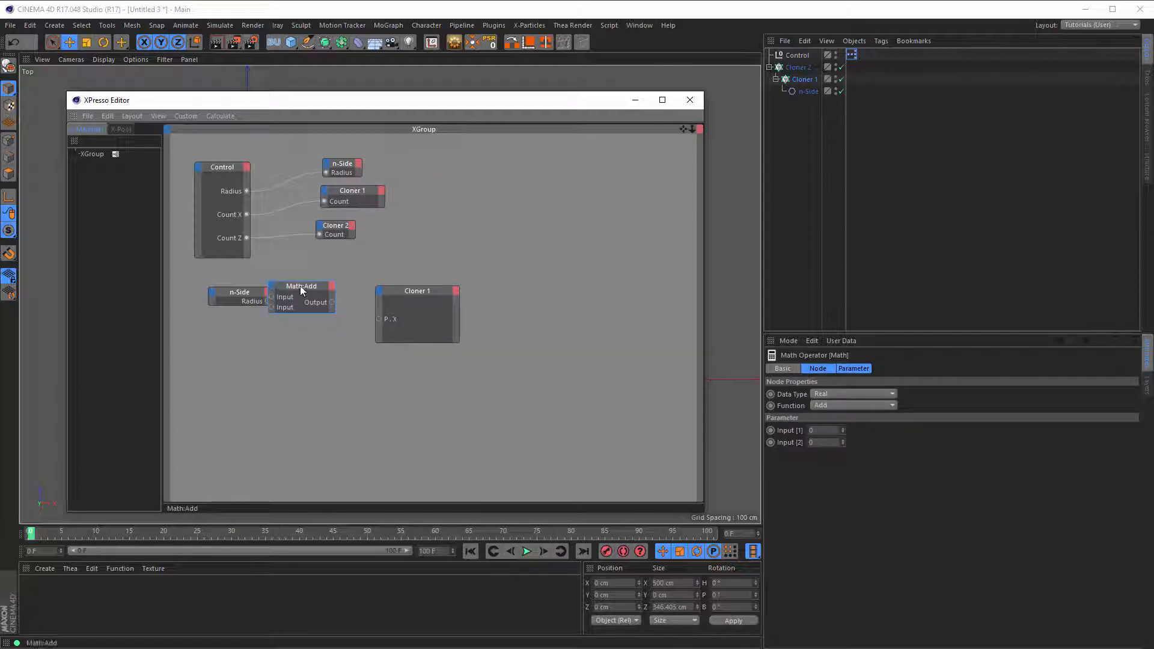
drag(300, 286, 319, 294)
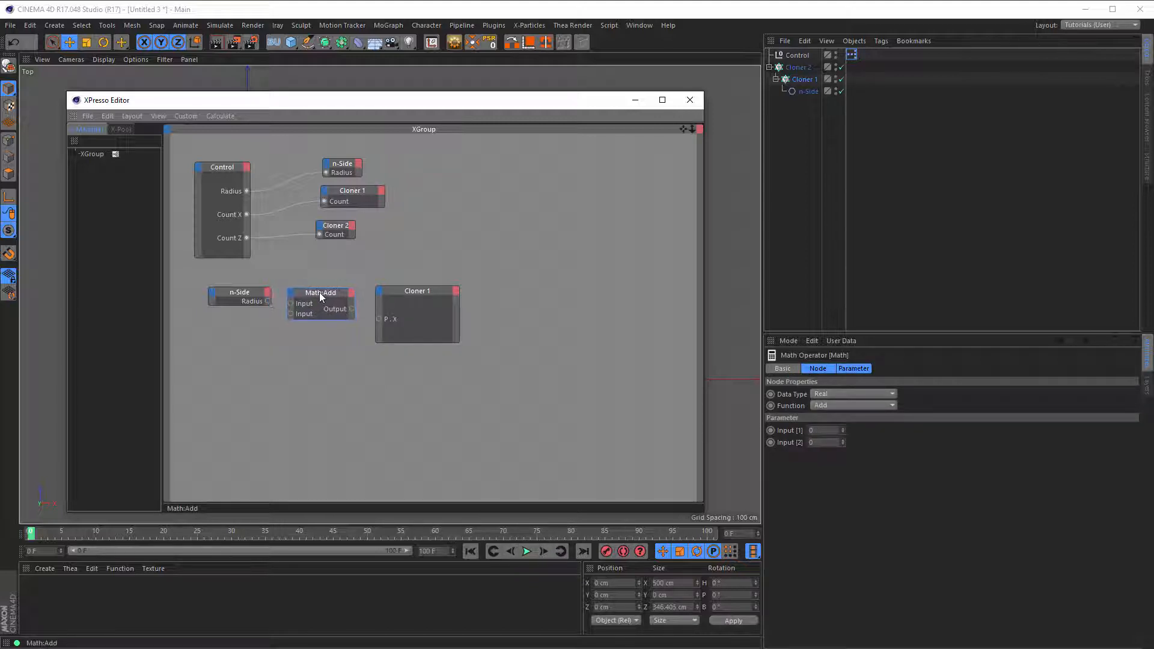
Step: Multiply the lower n-Side node's Radius by 1.5 in the Math node and feed the result into the Cloner 1 node's P.X
click(265, 301)
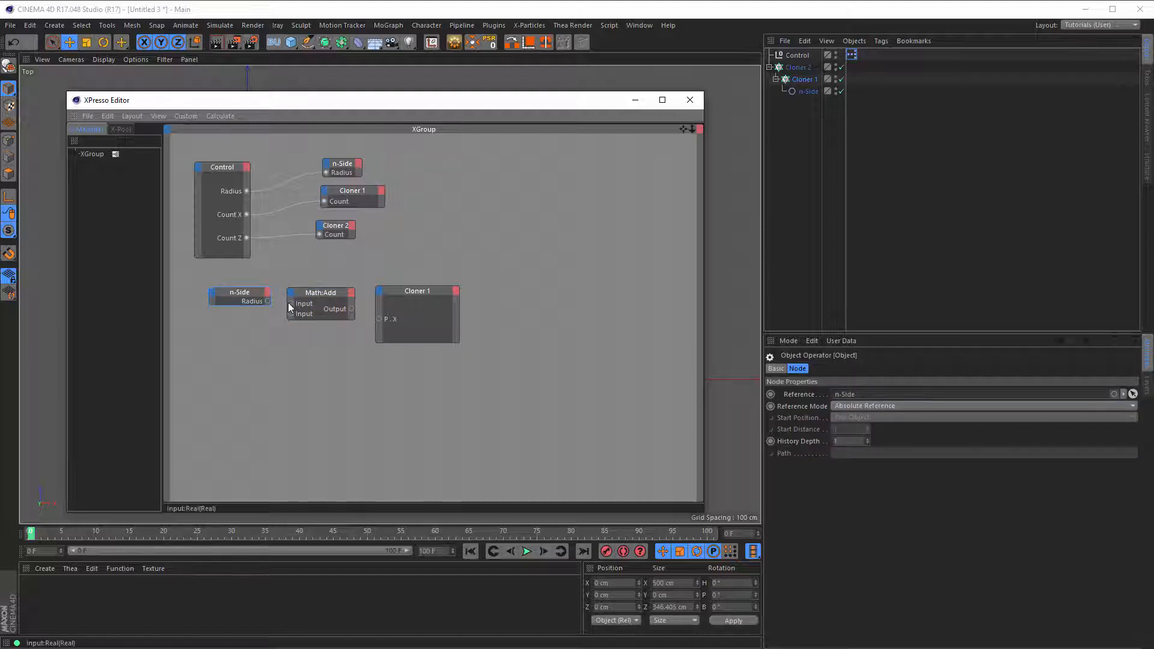
drag(268, 300, 290, 304)
click(309, 295)
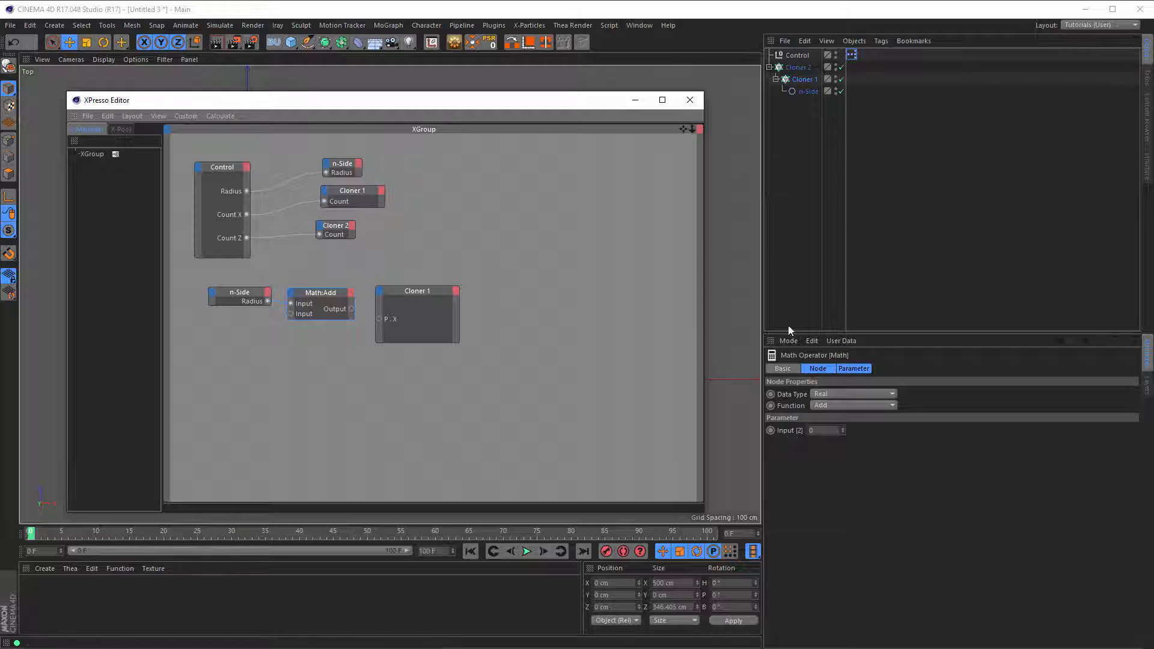
click(825, 406)
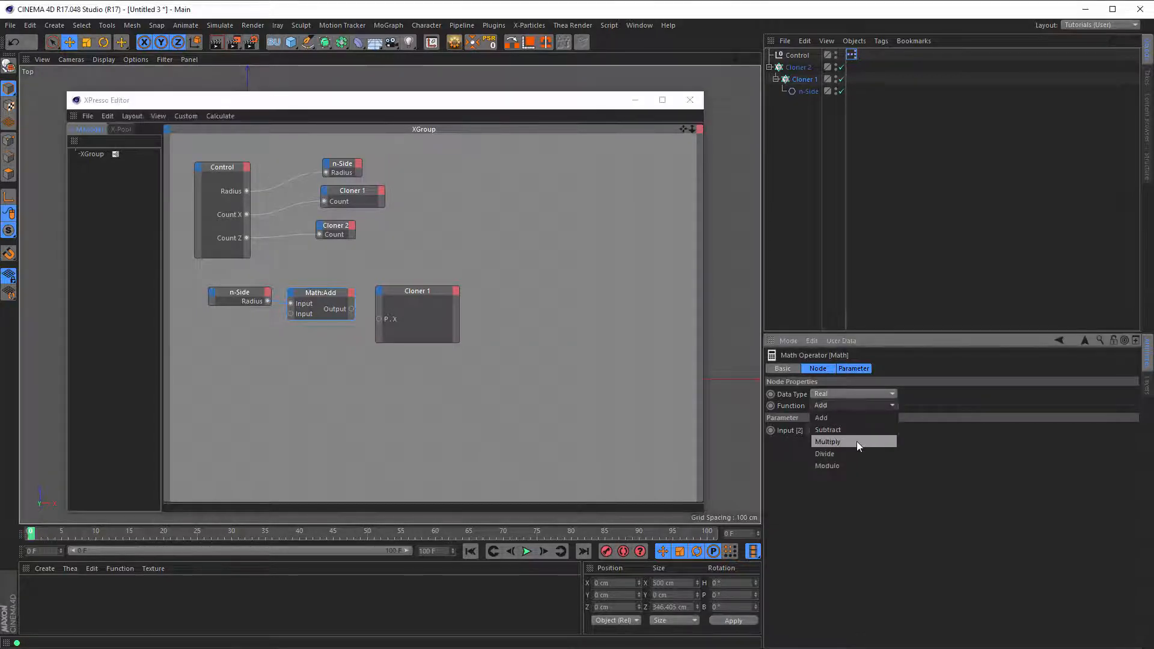
click(856, 441)
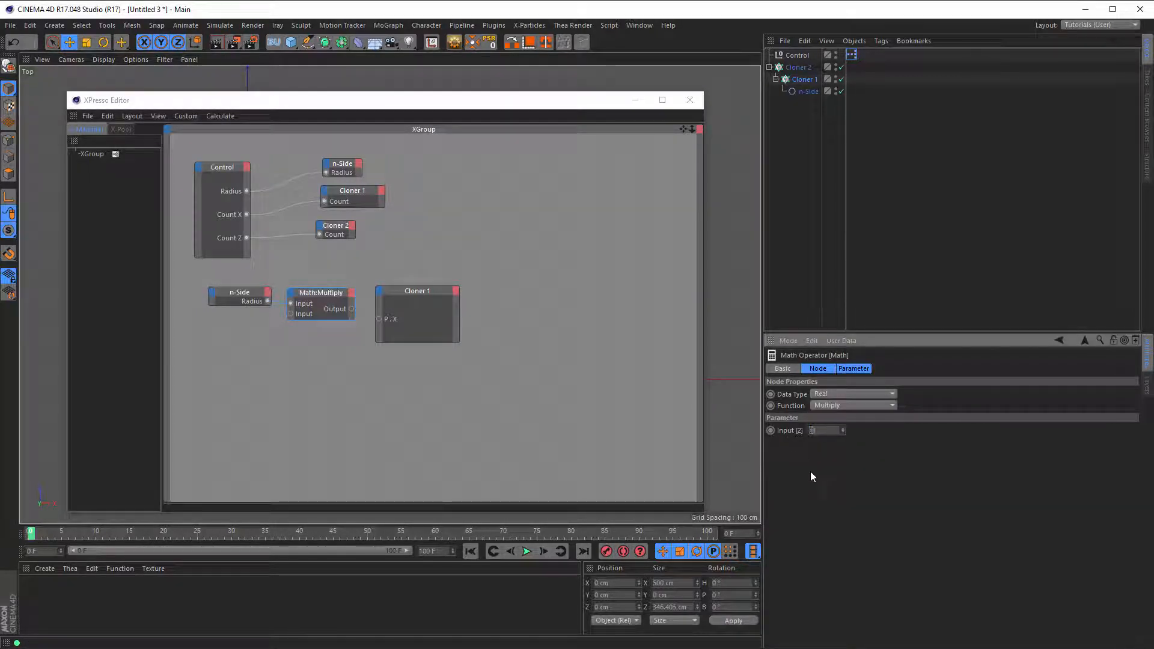
text(1.5)
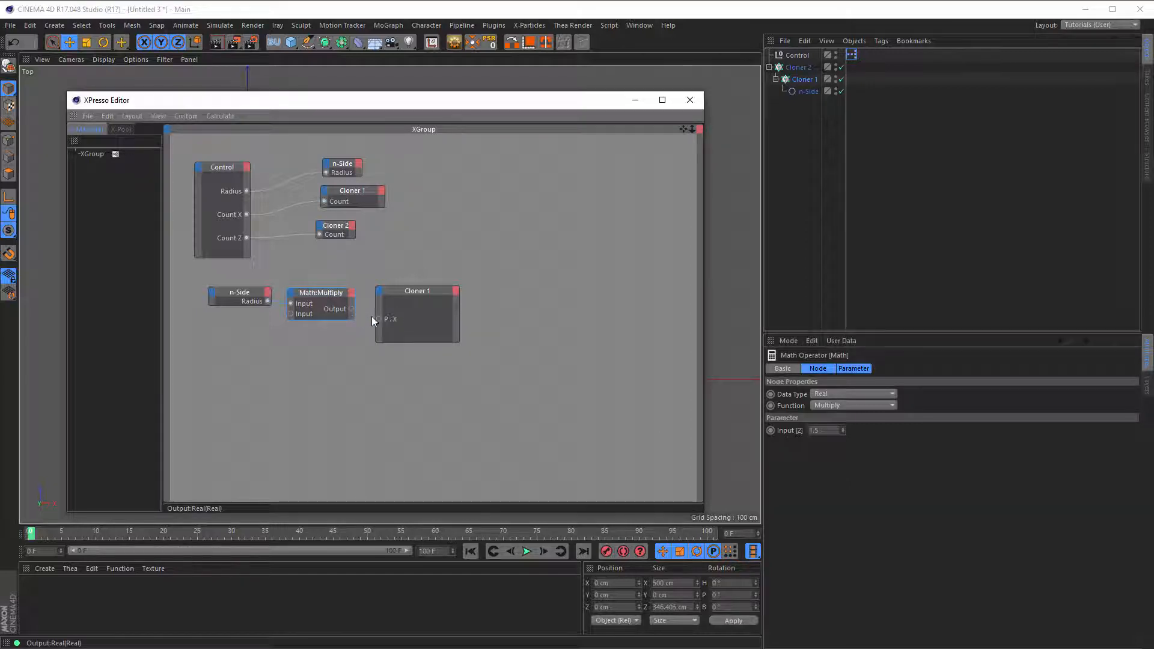
Step: Add a P.Z input port to the lower Cloner 1 node and spread the lower row of nodes further apart
click(804, 79)
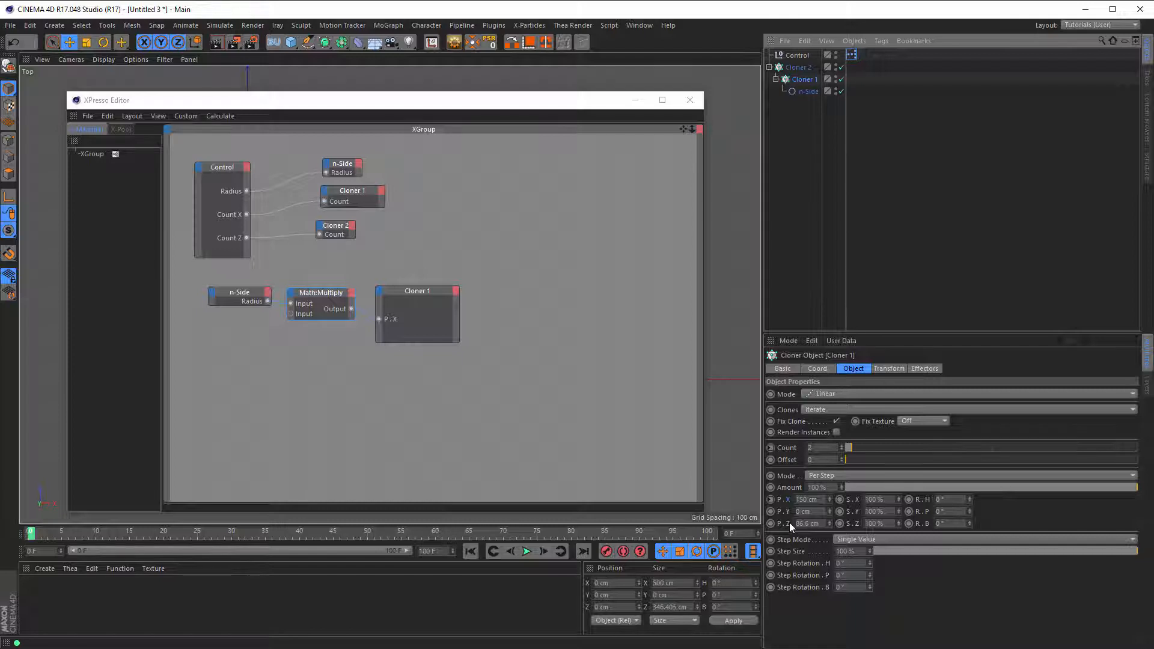
drag(384, 299, 430, 292)
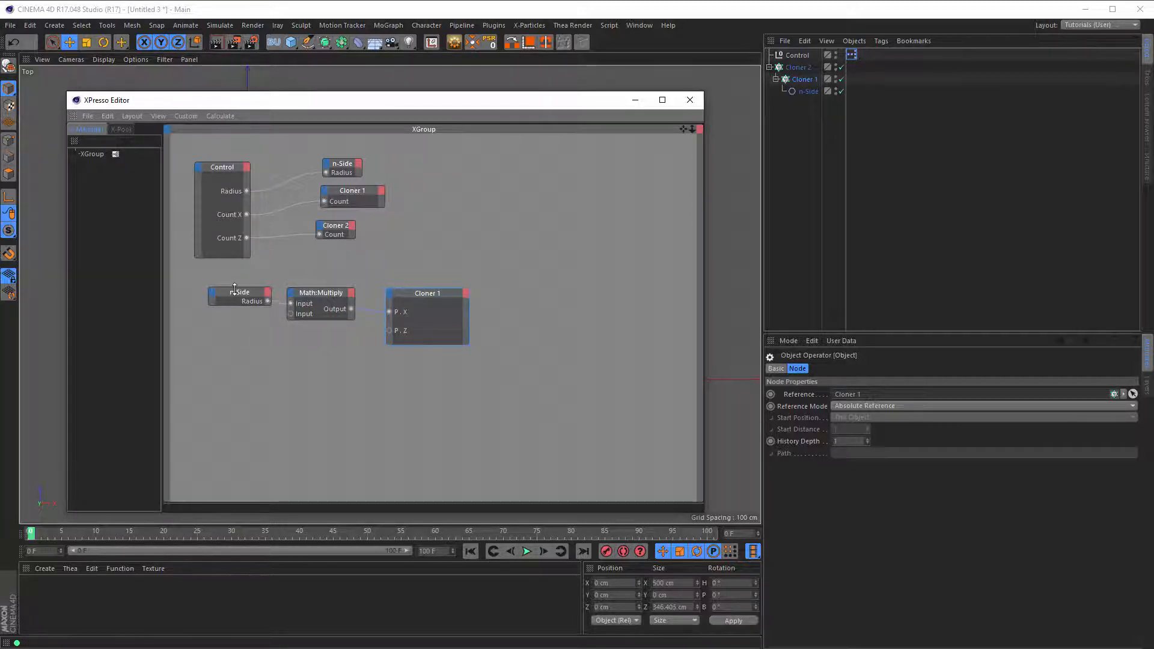
drag(235, 289, 229, 290)
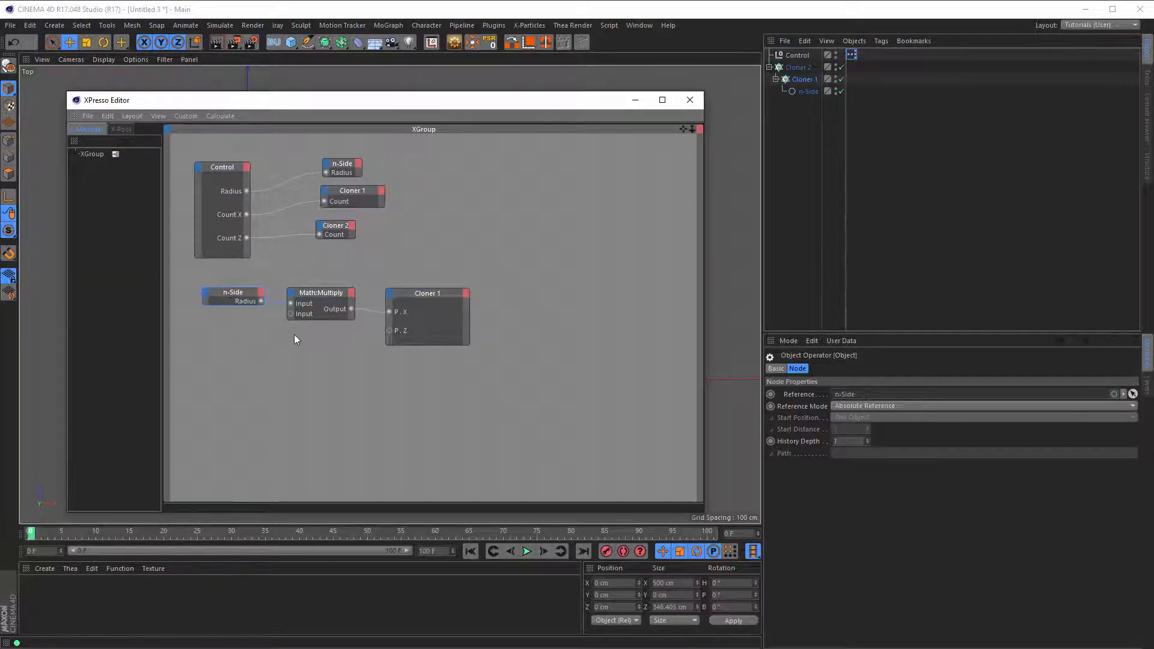
Step: Duplicate the Multiply node below the original, set the copy's Input [2] to 1.732, and connect the n-Side Radius to its first input
click(318, 293)
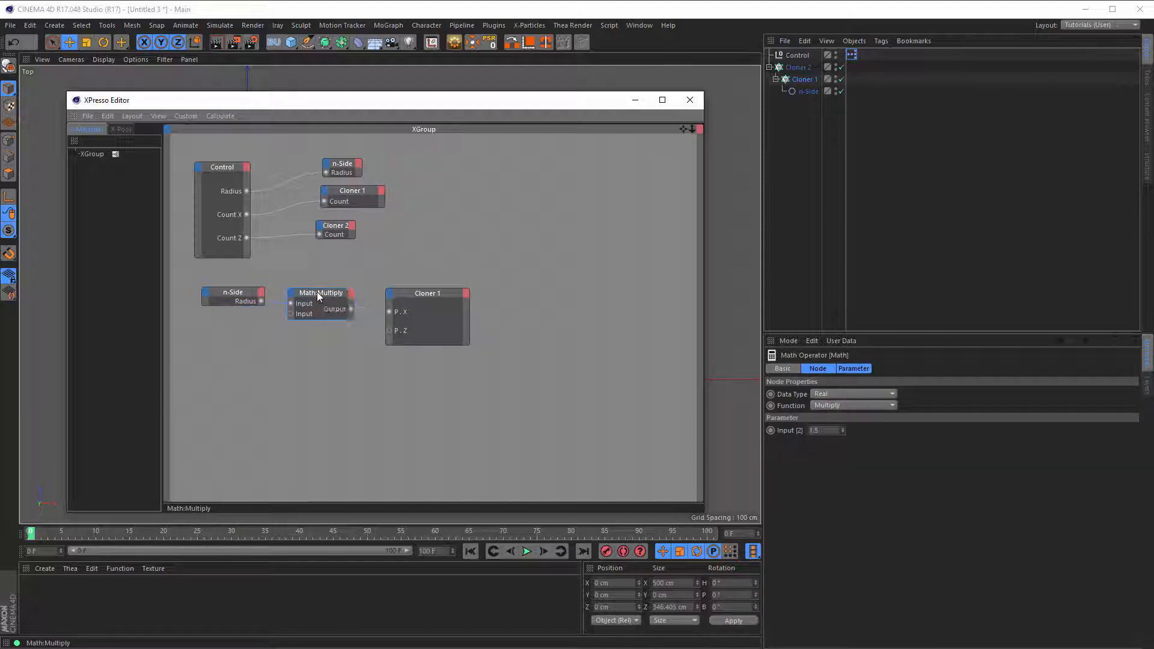
ctrl+drag(316, 291, 316, 338)
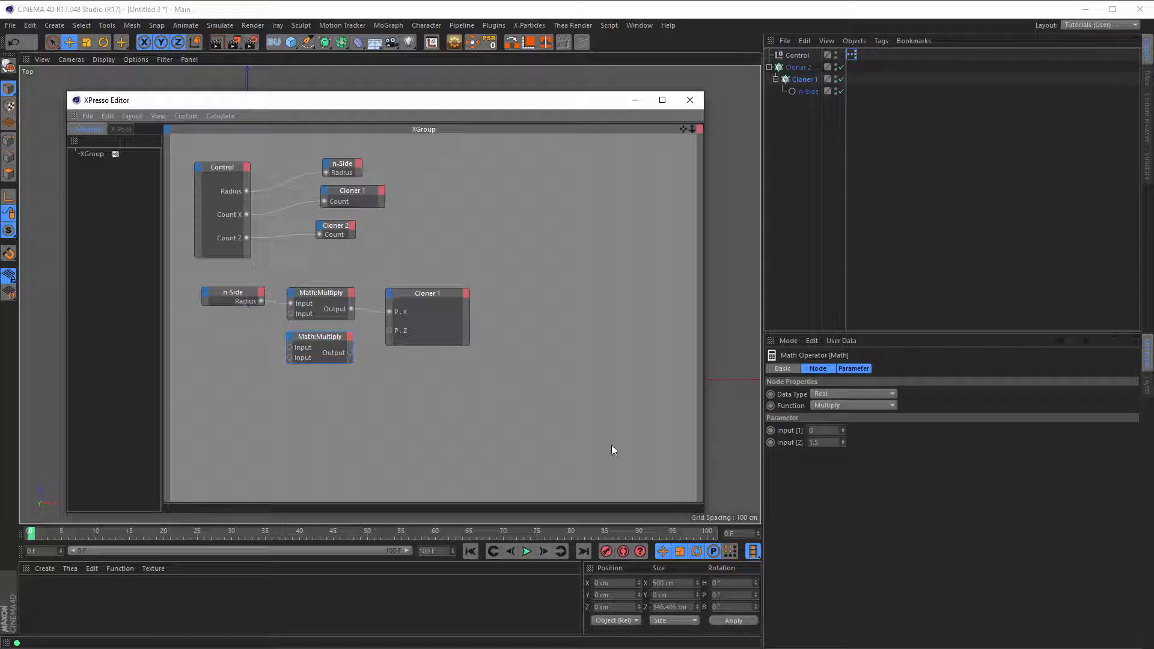
click(821, 442)
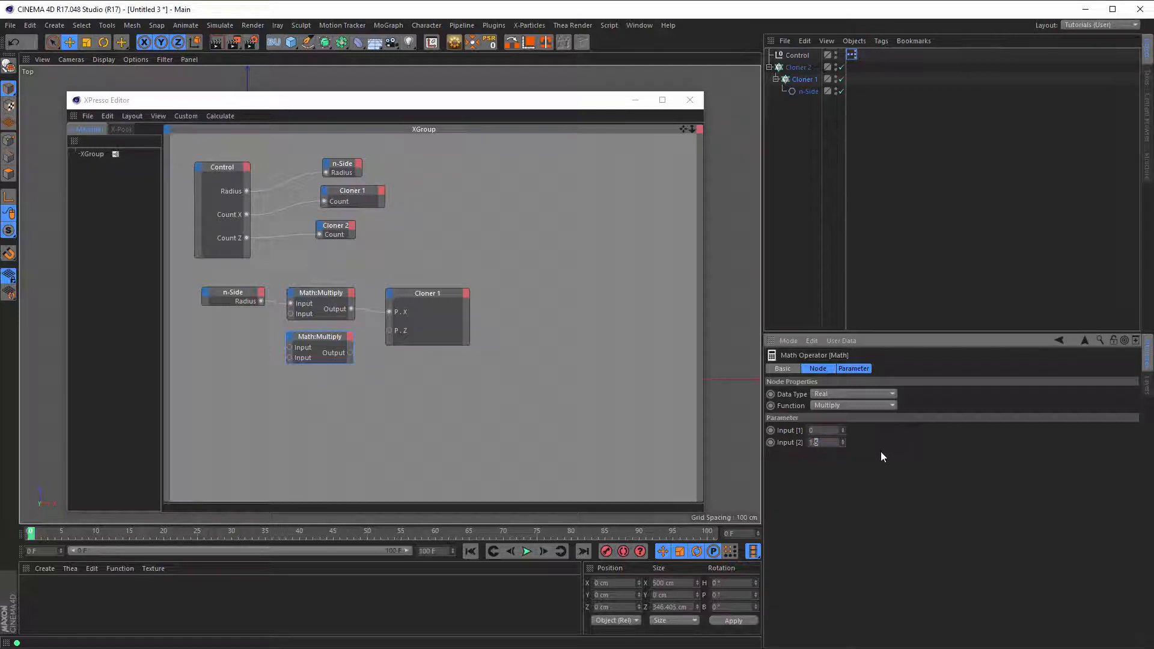
text(1.5)
key(BackSpace)
text(732)
key(Return)
click(261, 299)
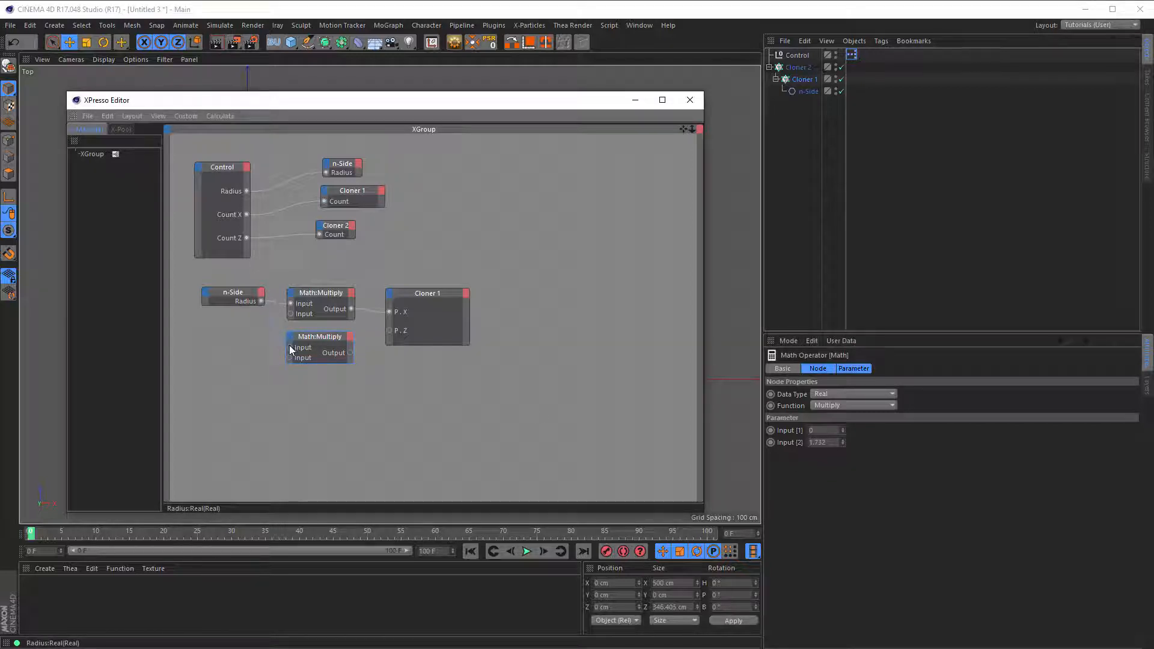
drag(291, 351, 291, 349)
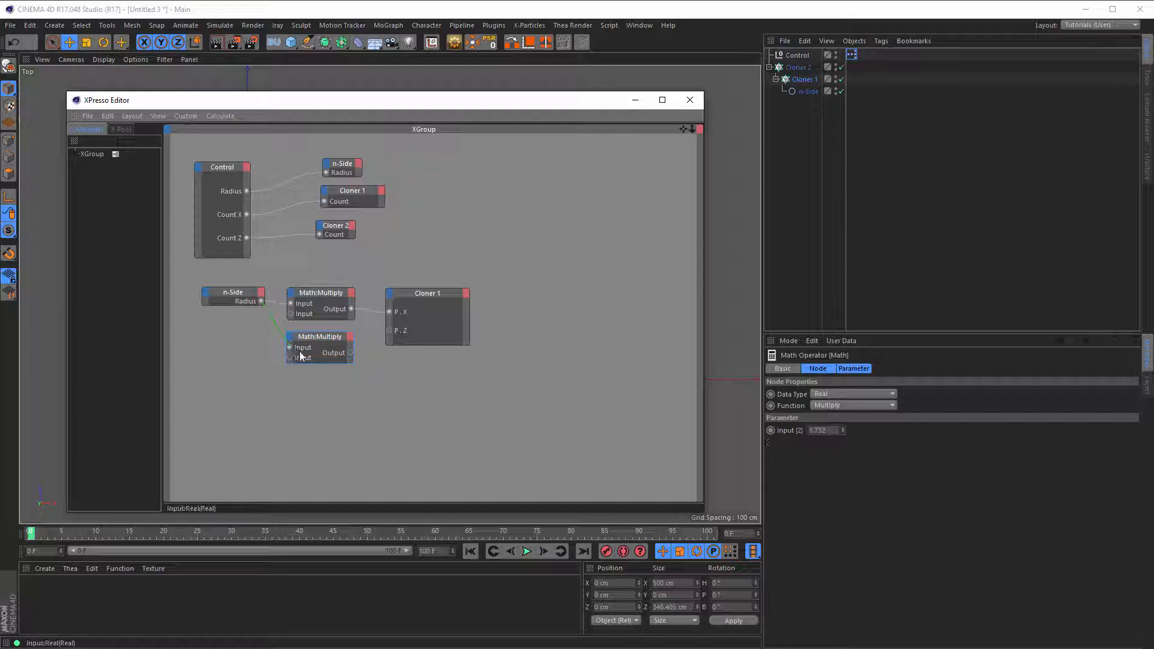
Step: Duplicate the lower Multiply node into the space before the Cloner 1 node and change the copy's function to Divide
drag(431, 294, 477, 295)
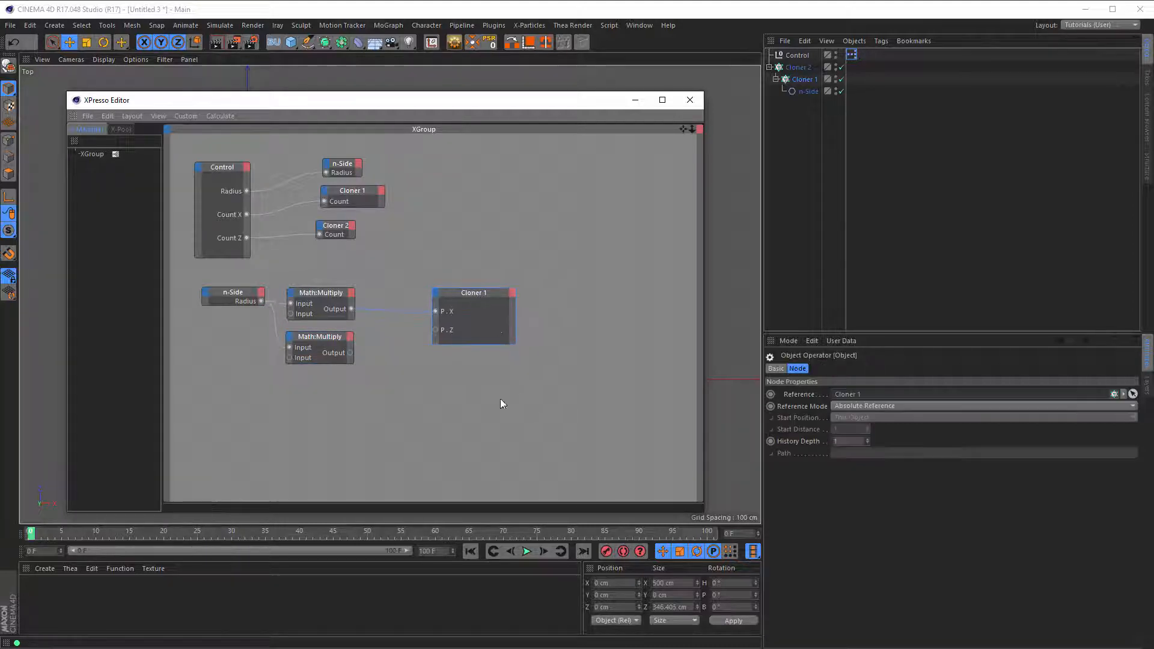
click(311, 334)
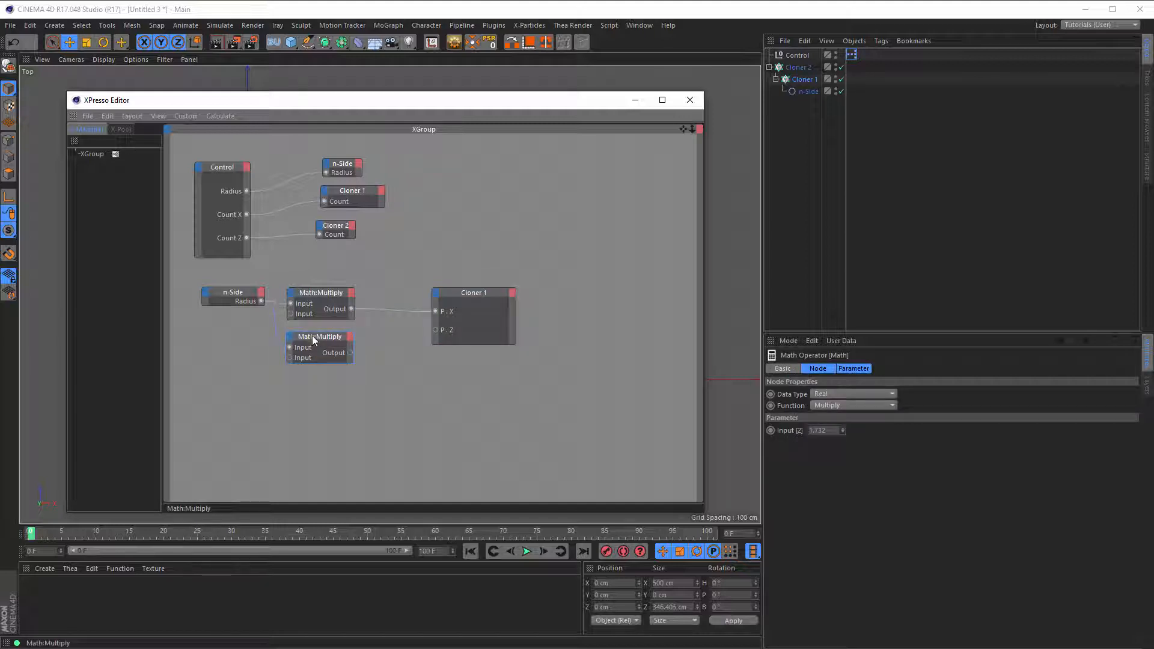
drag(312, 336, 383, 338)
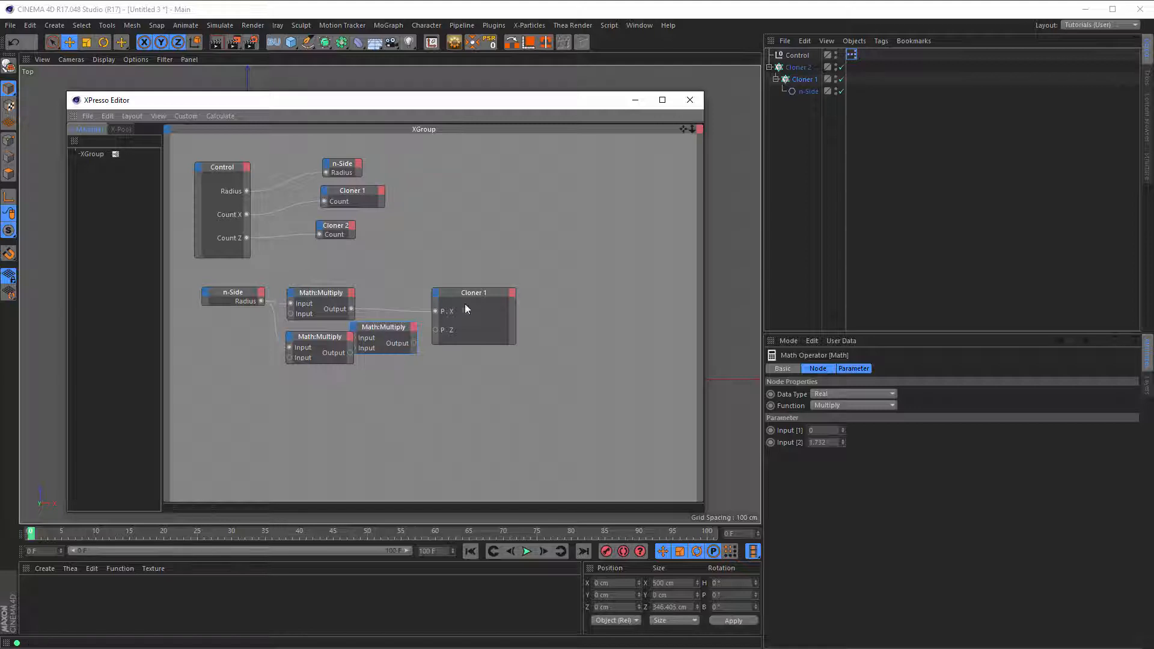
drag(473, 294, 494, 290)
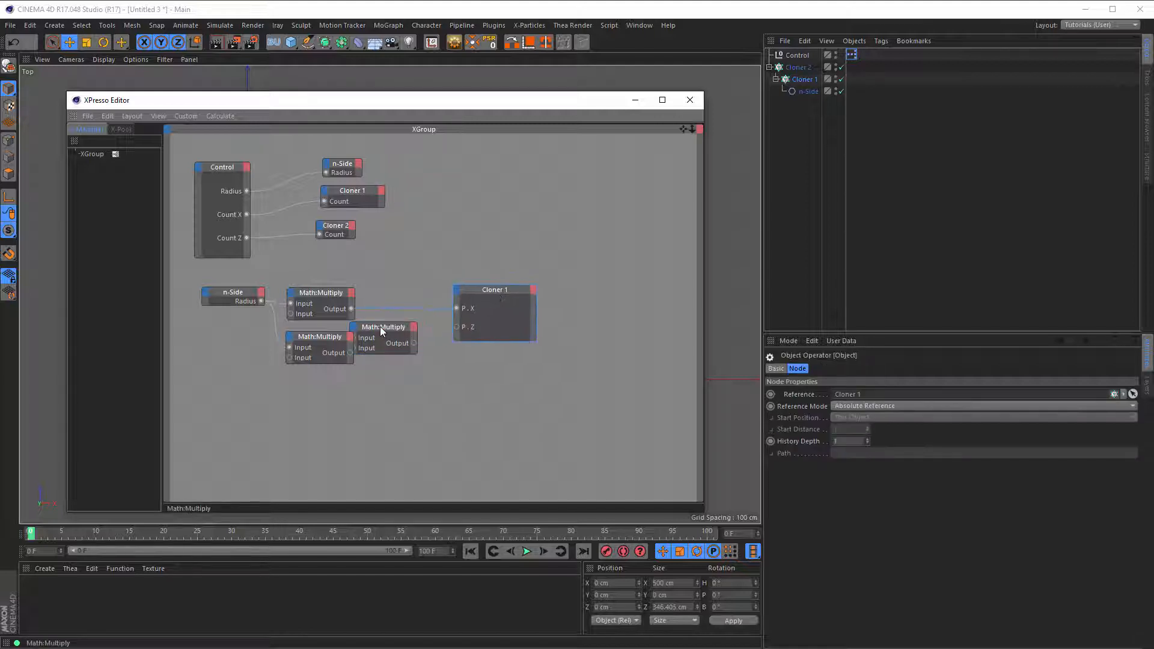
drag(380, 327, 398, 337)
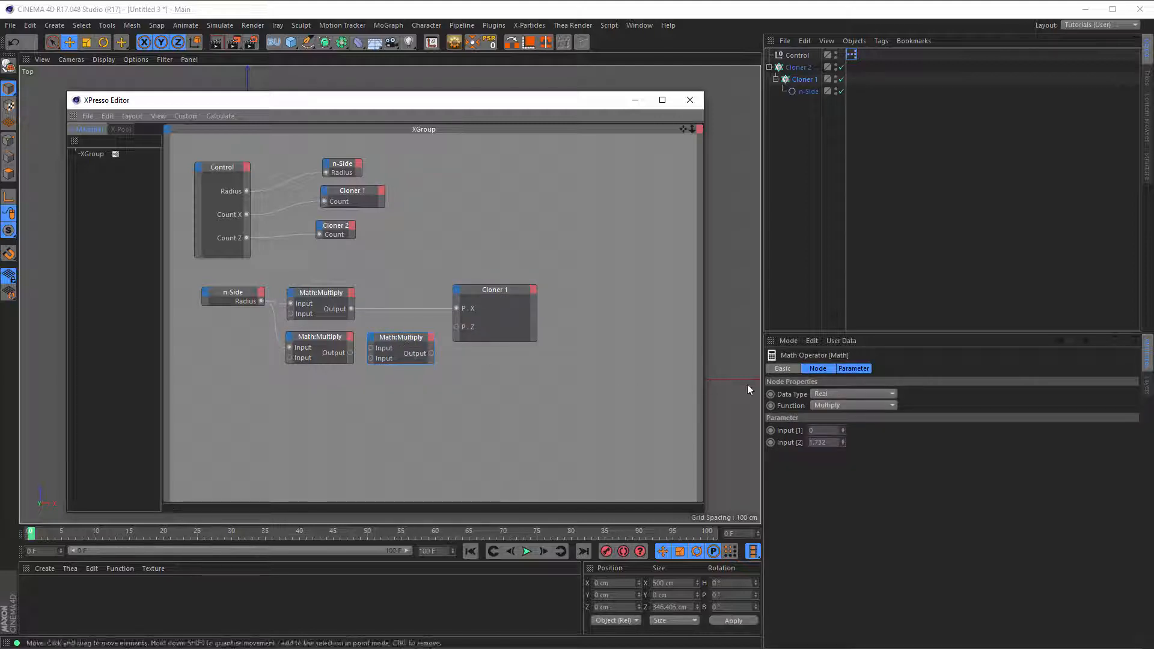
click(824, 406)
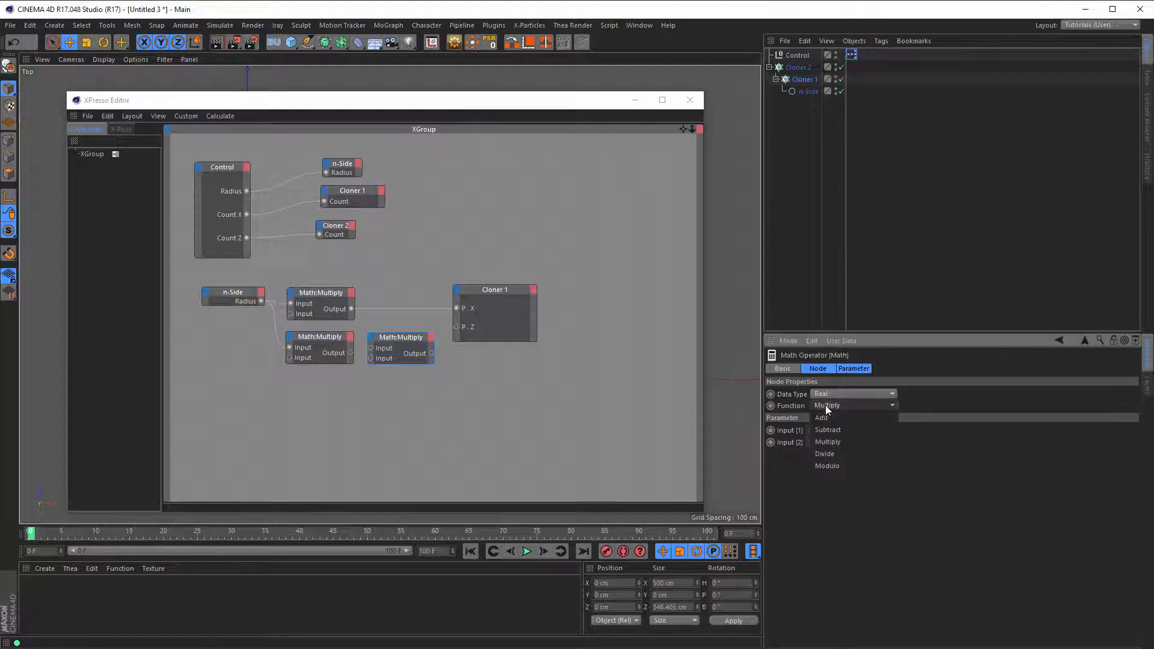
click(843, 452)
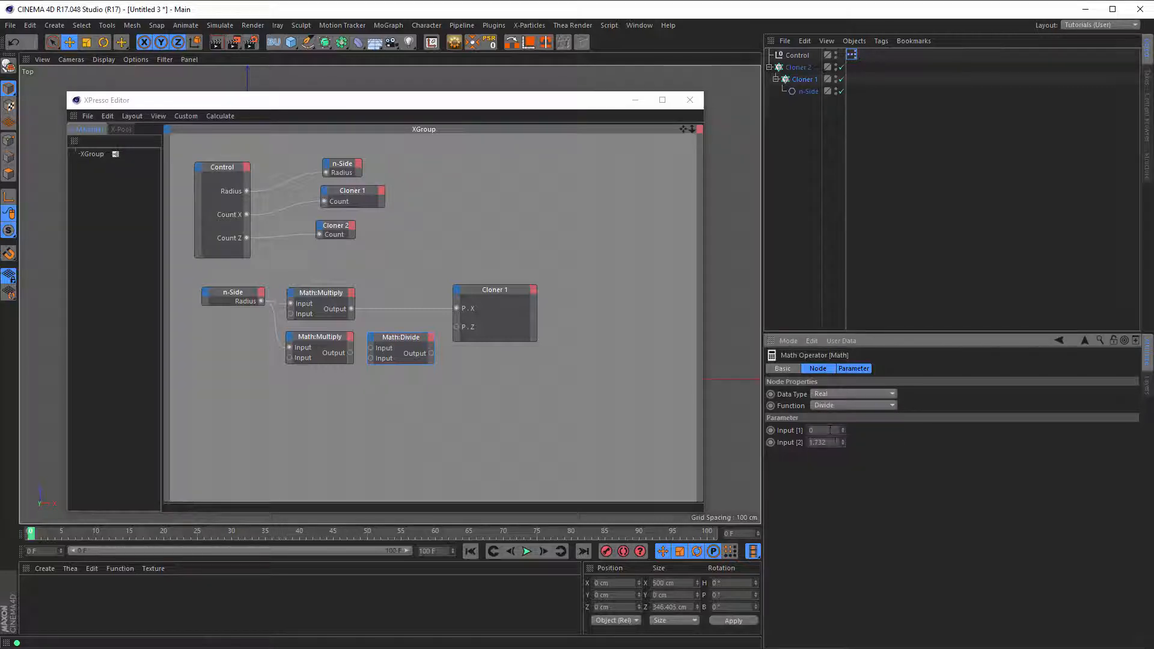
Step: Set the Divide node's Input [1] to 2 and its Input [2] to 0
click(821, 442)
text(2)
key(Tab)
text(2)
drag(825, 442, 781, 441)
text(0)
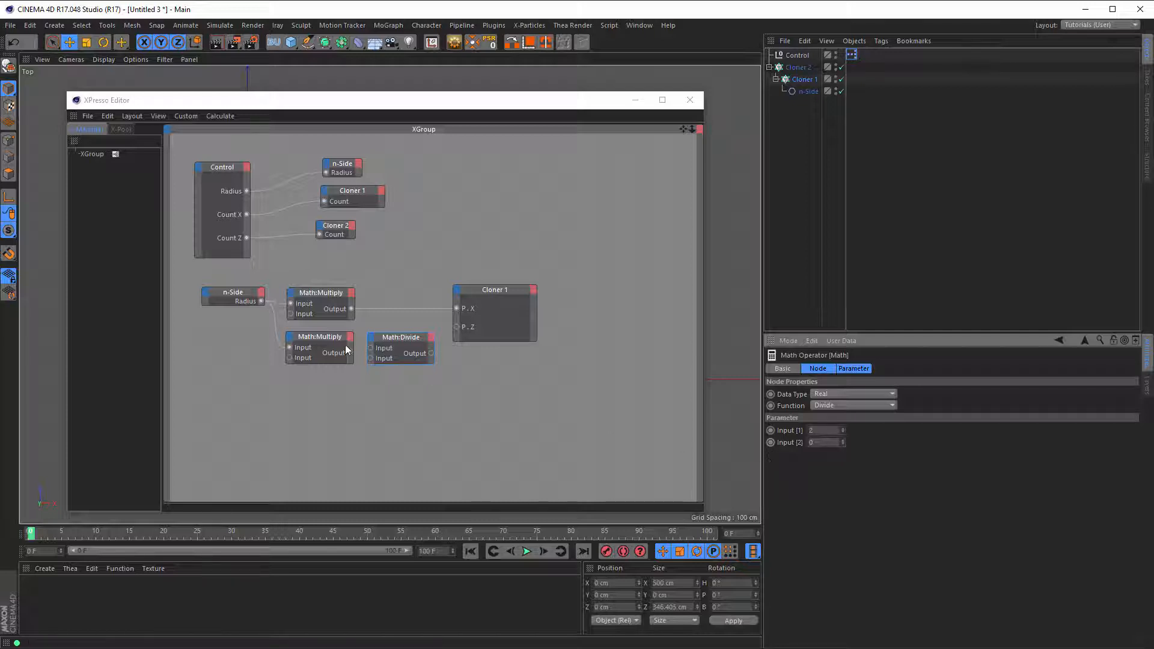
Step: Wire the lower Multiply output through the Divide node into Cloner 1's P.Z and set the Divide node's Input [2] to 2
drag(350, 354, 371, 348)
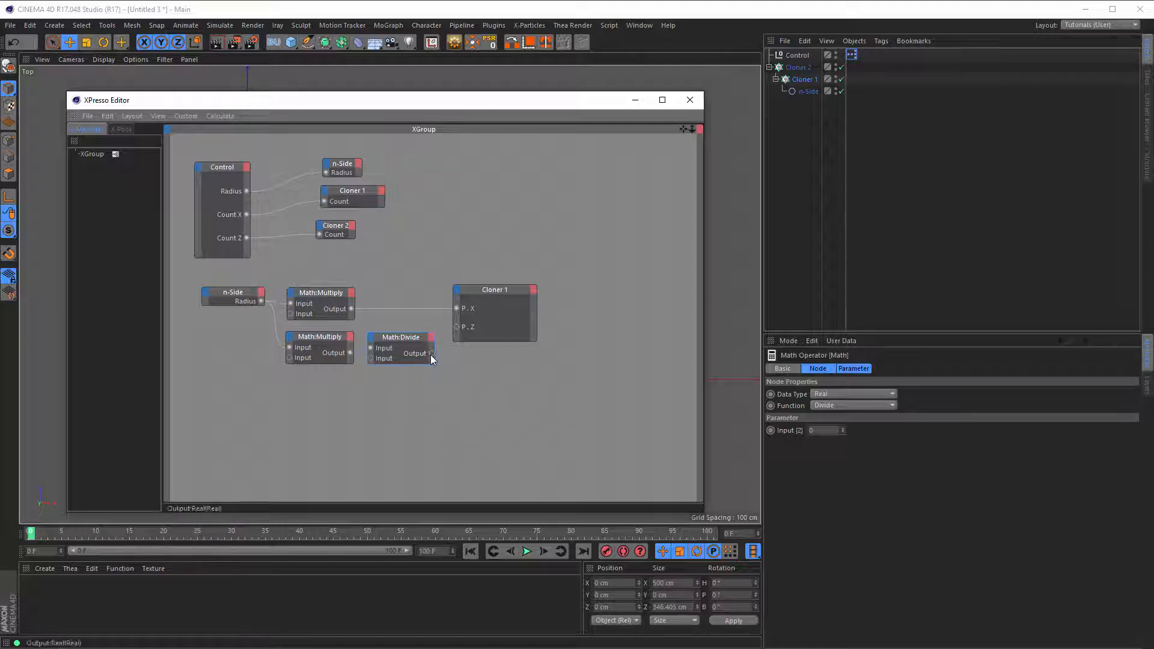
drag(457, 332, 456, 328)
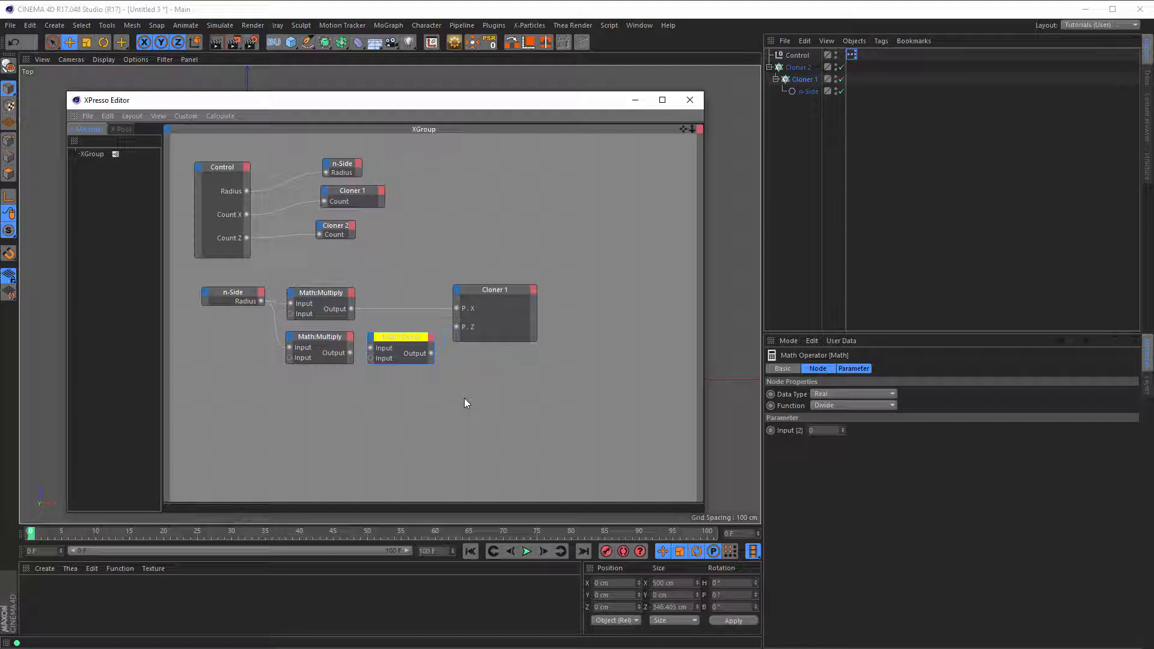
click(323, 338)
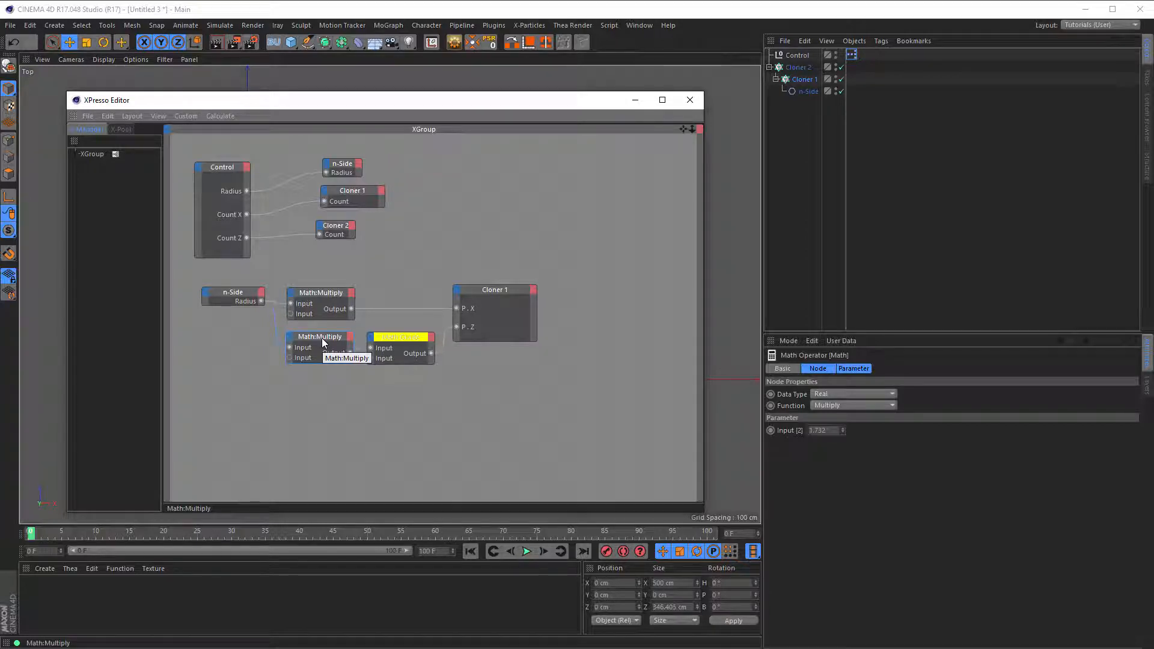
click(399, 338)
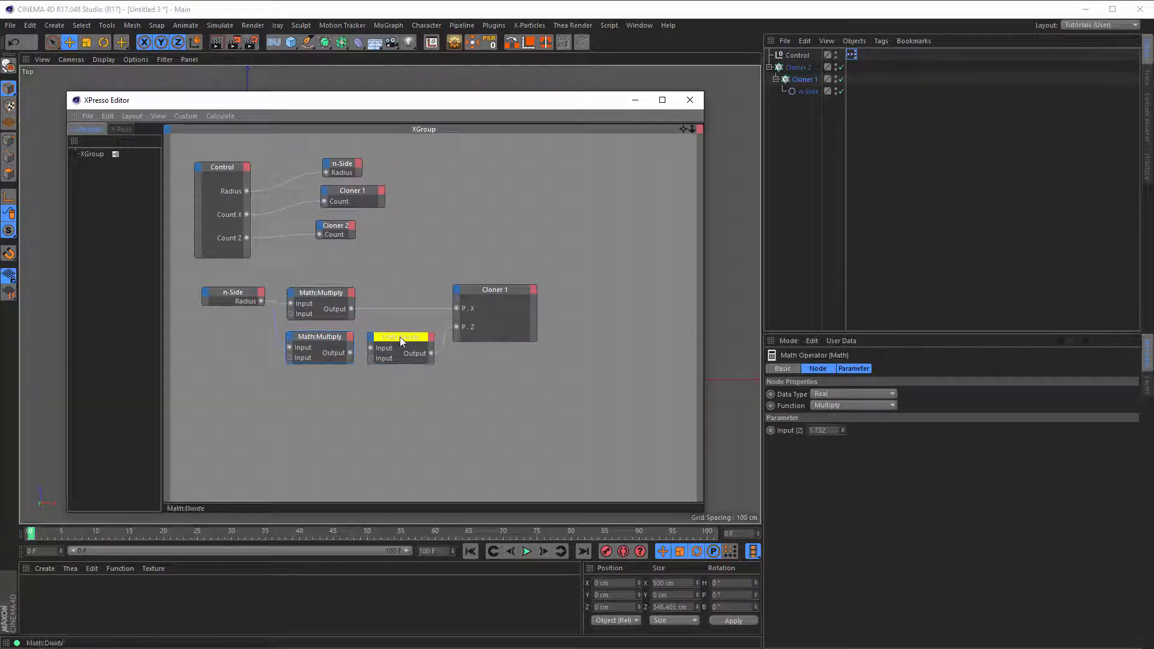
click(797, 458)
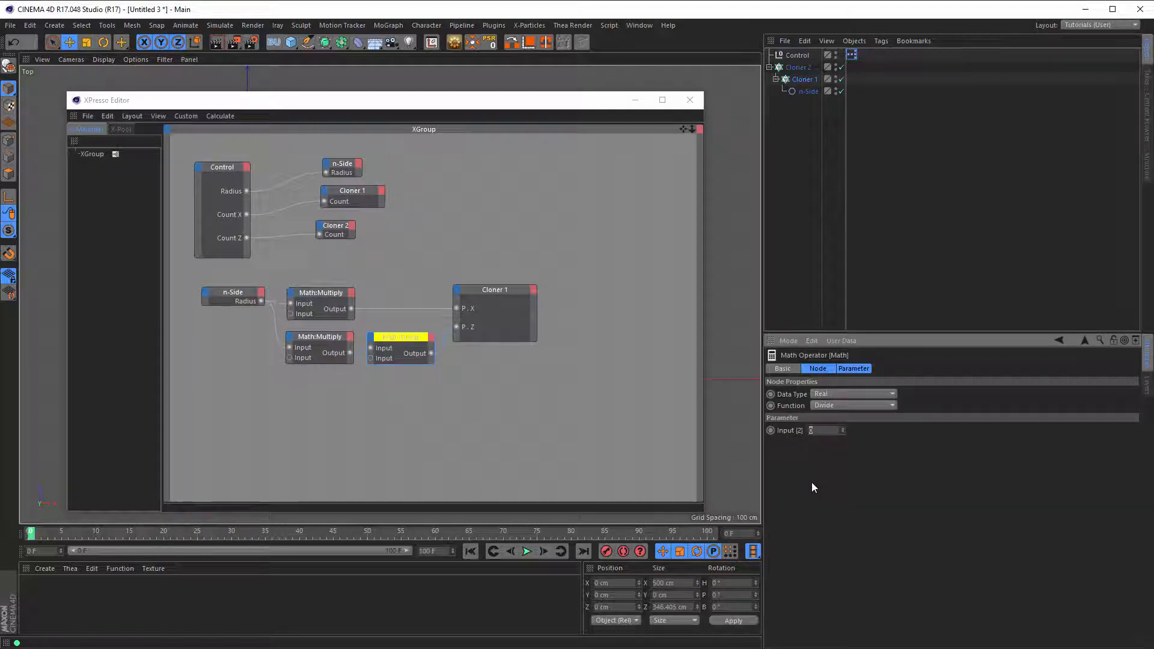
text(1,732)
key(Return)
text(2)
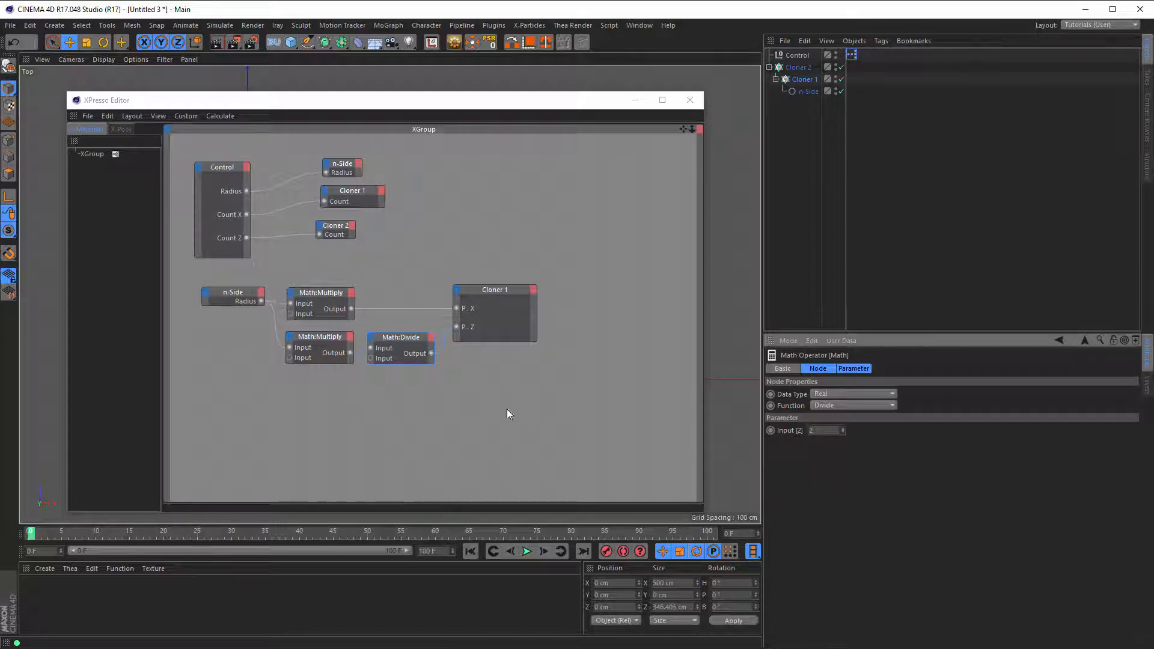
click(405, 341)
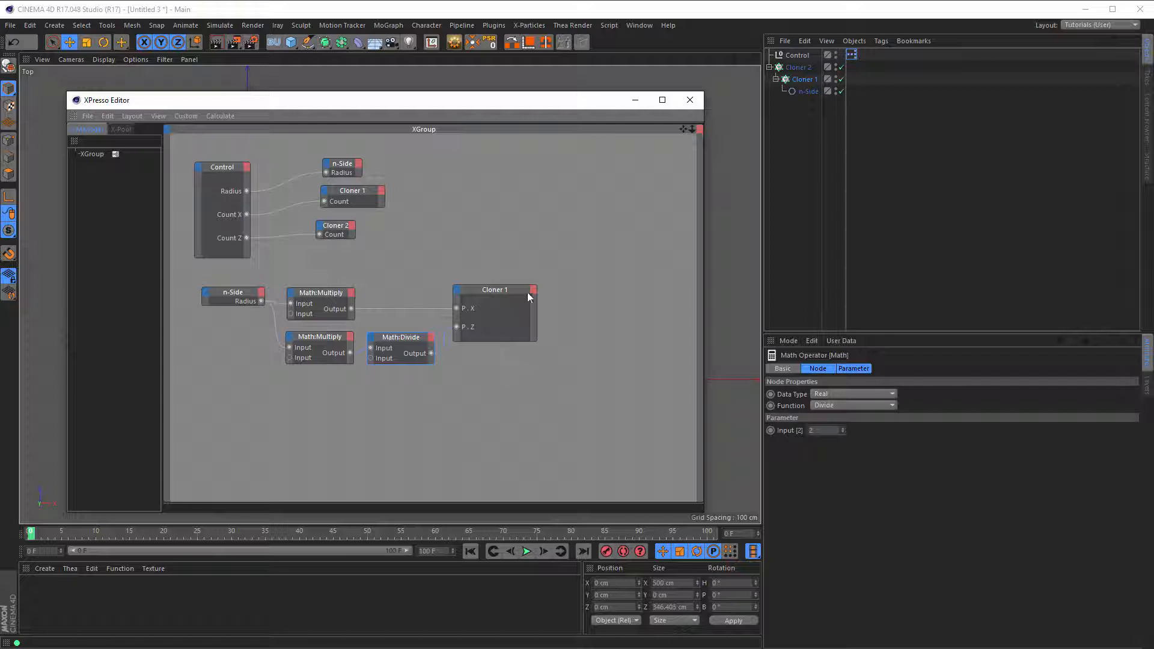
drag(547, 266, 546, 256)
Step: Add another Cloner 2 node with a P.Z input port below the lower Cloner 1 node and feed it the lower Multiply output
click(795, 68)
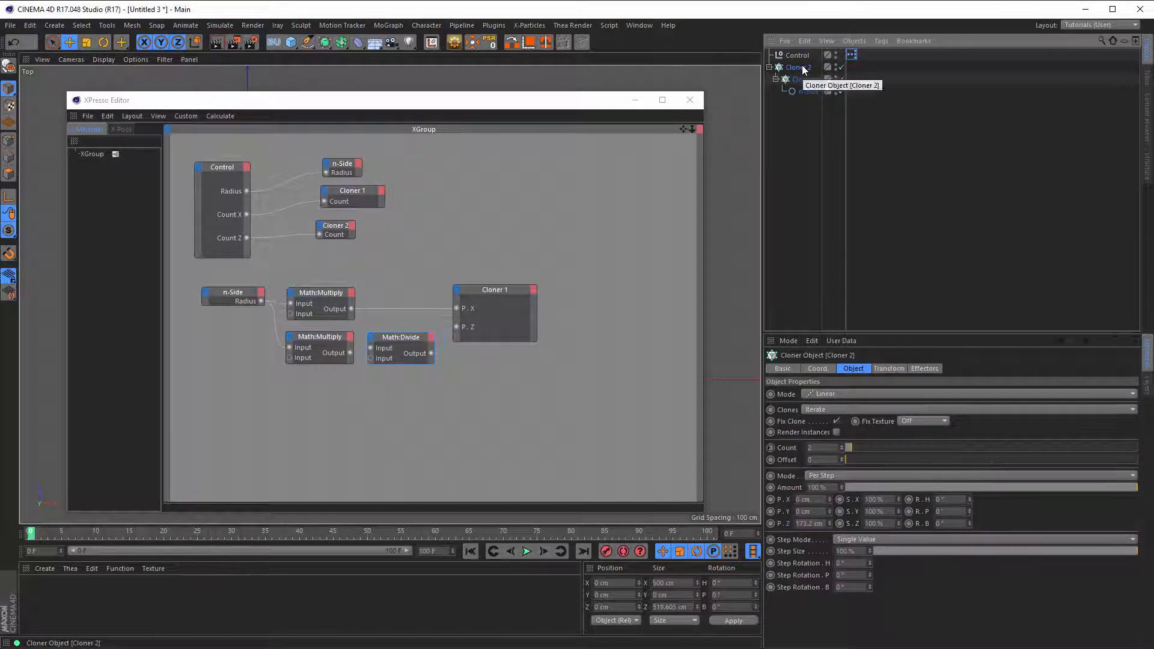
drag(802, 68, 529, 388)
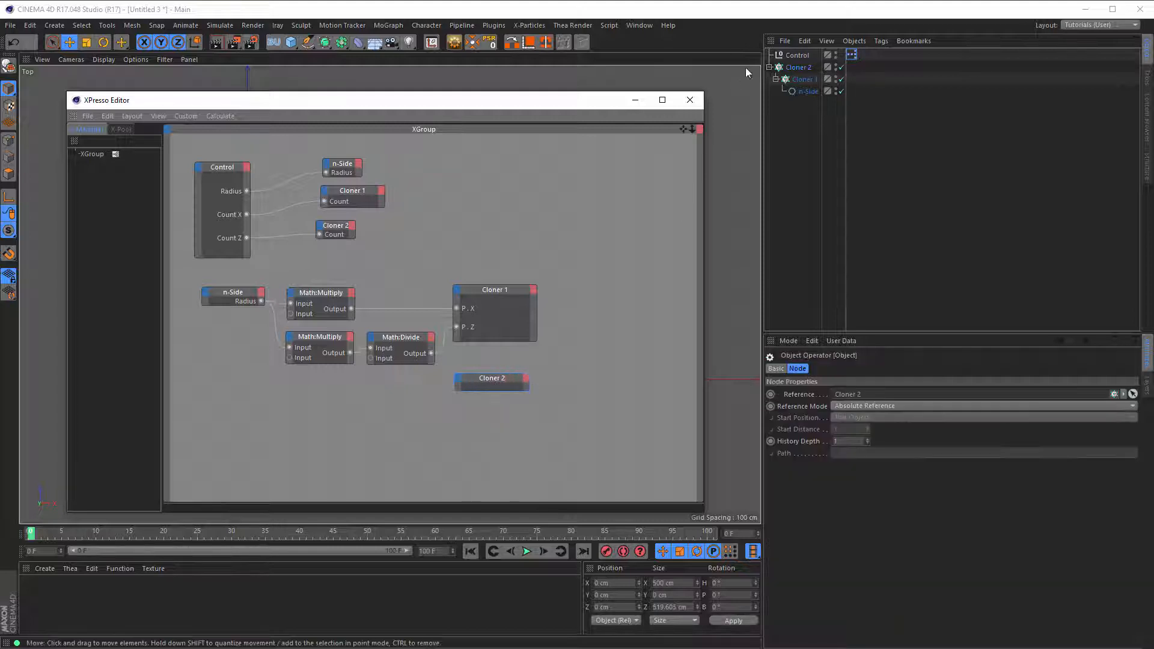
click(792, 66)
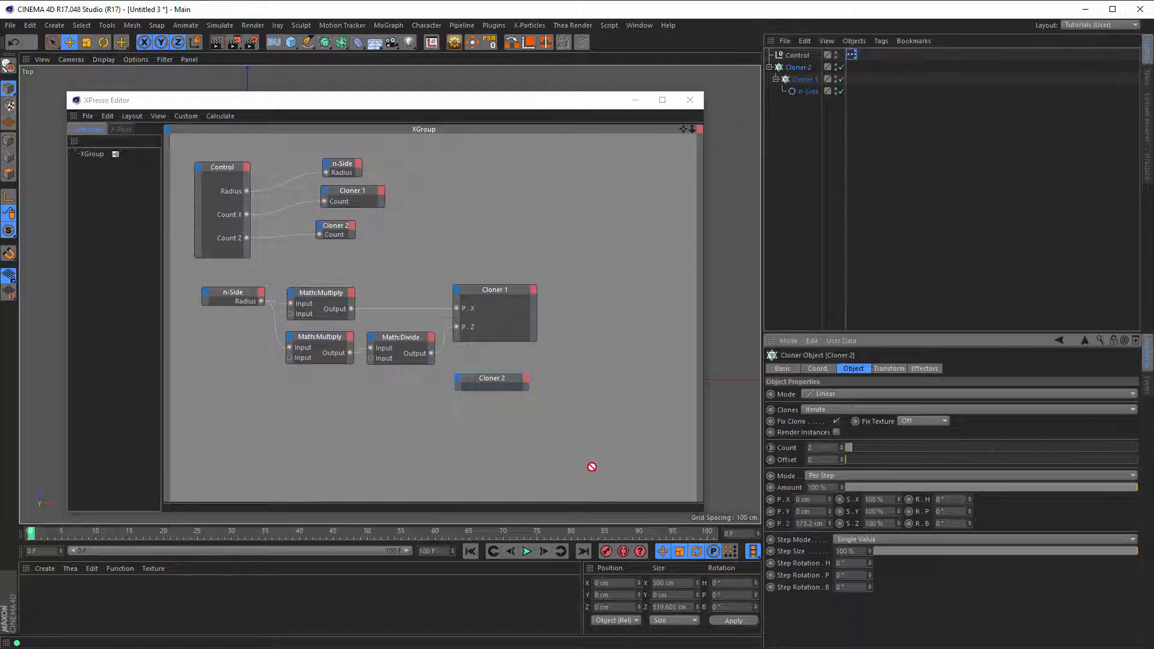
drag(462, 387, 464, 388)
click(497, 391)
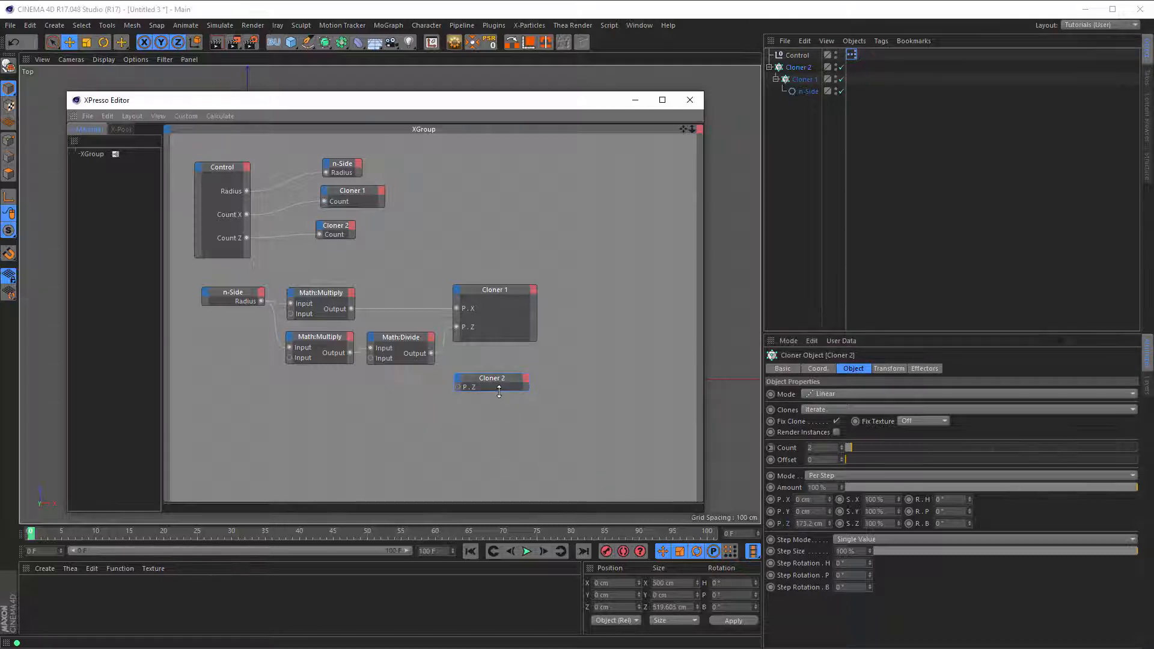
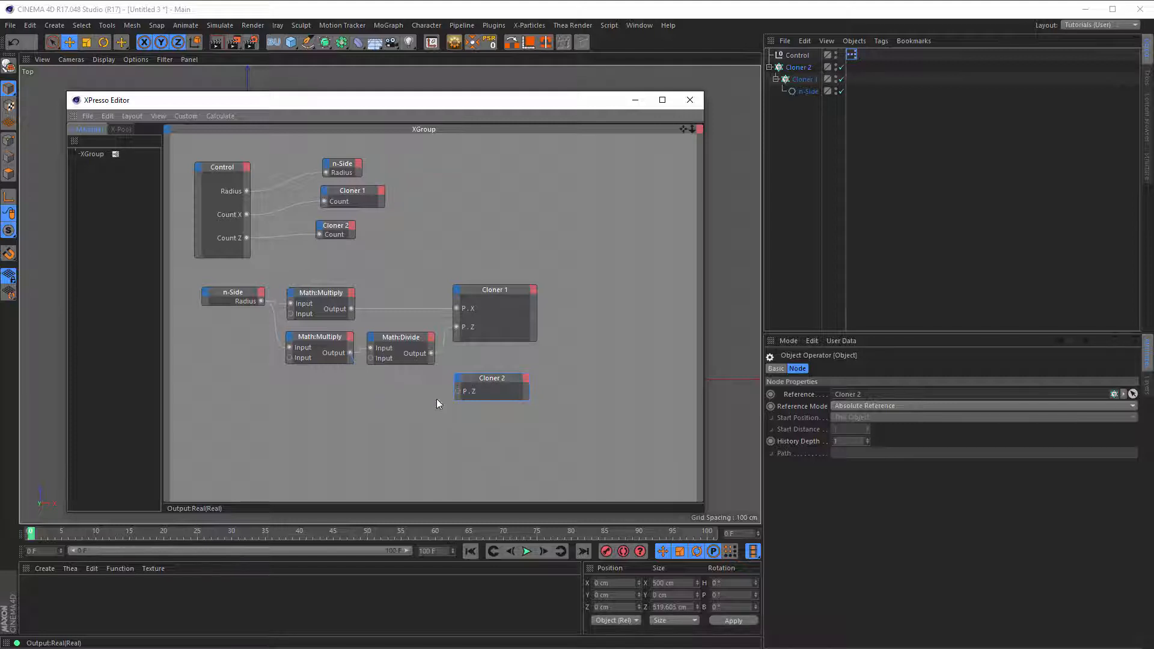
drag(456, 392, 458, 393)
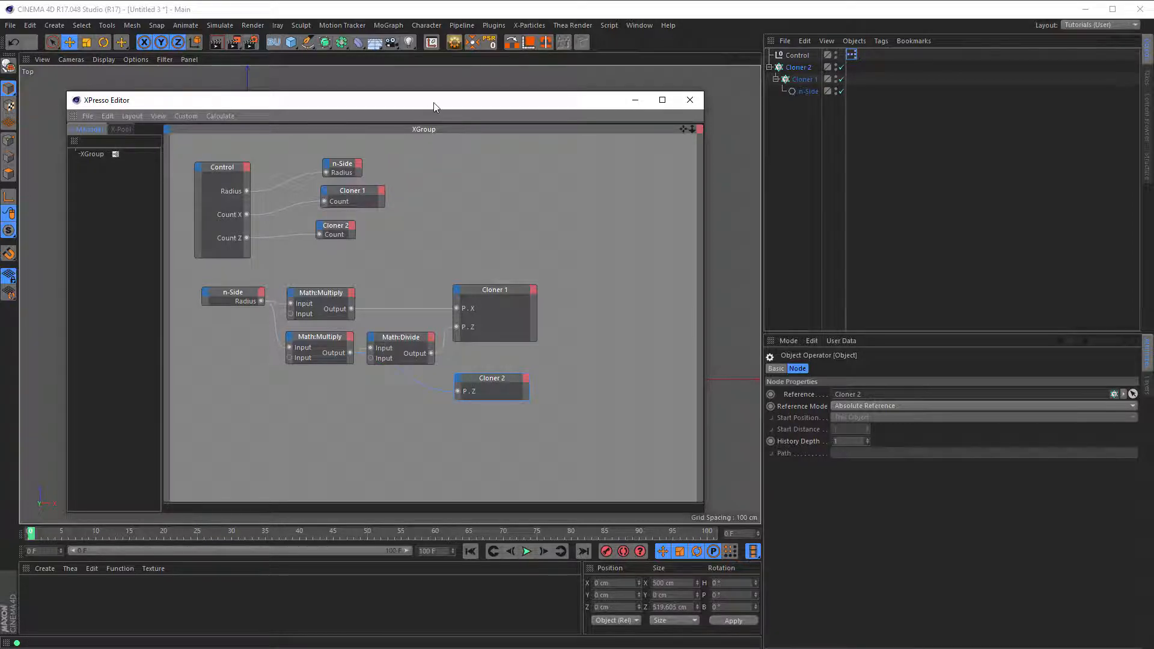
drag(436, 106, 405, 529)
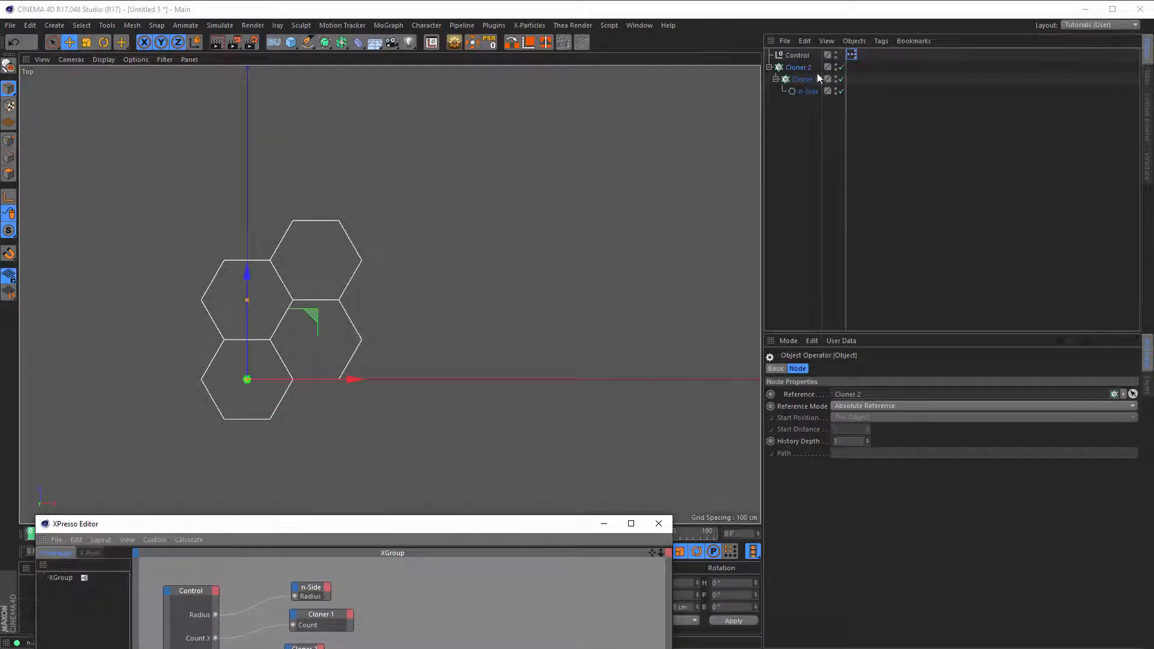
Step: Test the rig by setting the Control null's Radius to 28.9, Count X to 12 and Count Z to 13
click(797, 53)
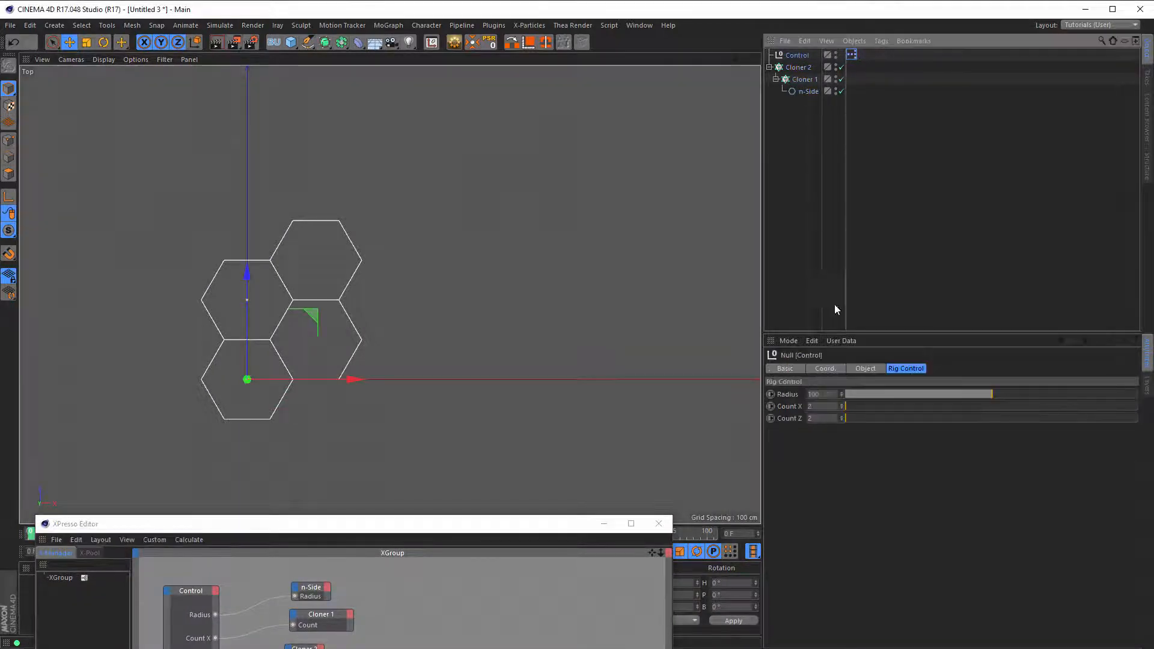
drag(993, 392, 889, 409)
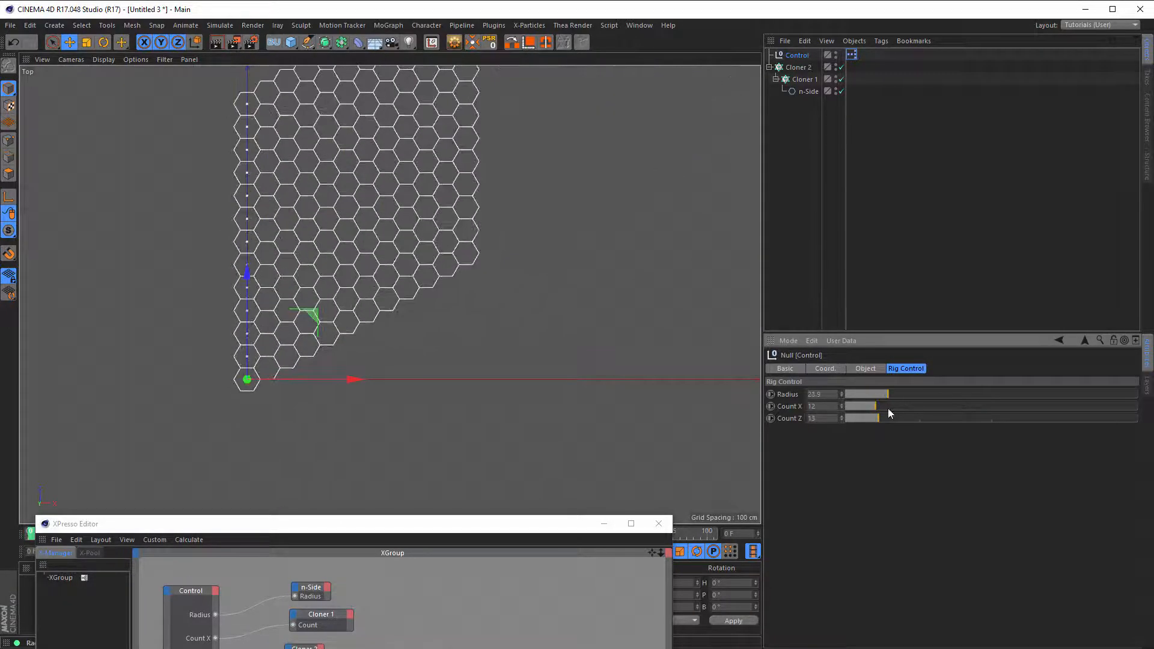
Step: Bring the whole XPresso node graph into view for a review and close the XPresso Editor
drag(547, 522, 611, 181)
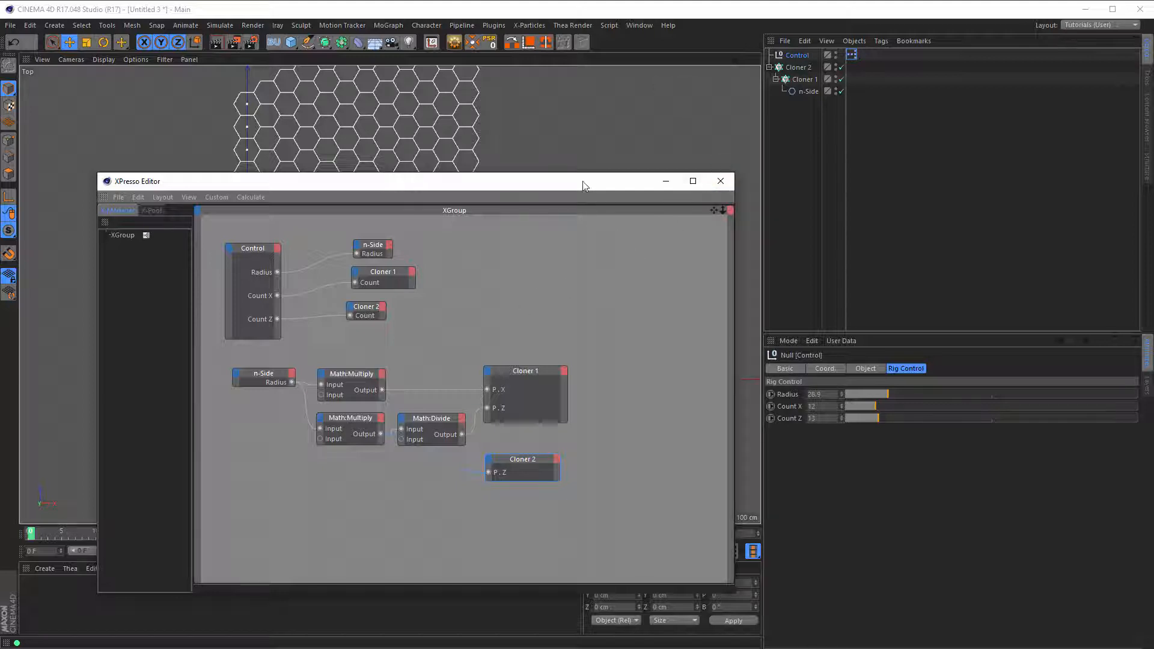
drag(582, 182, 542, 109)
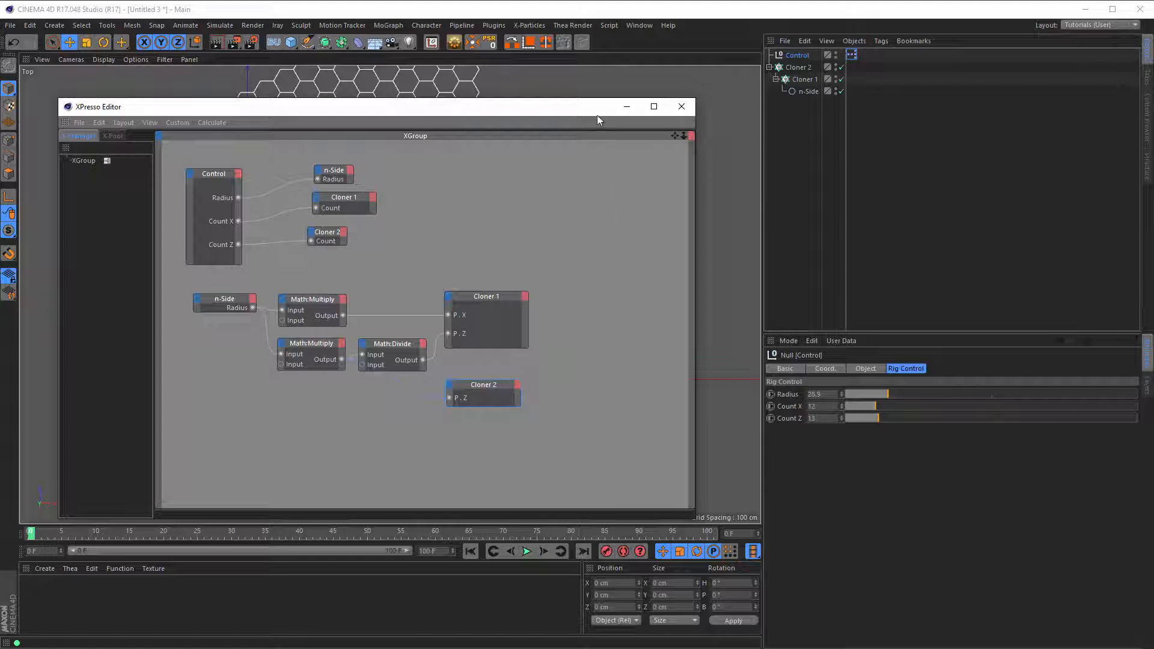
click(680, 108)
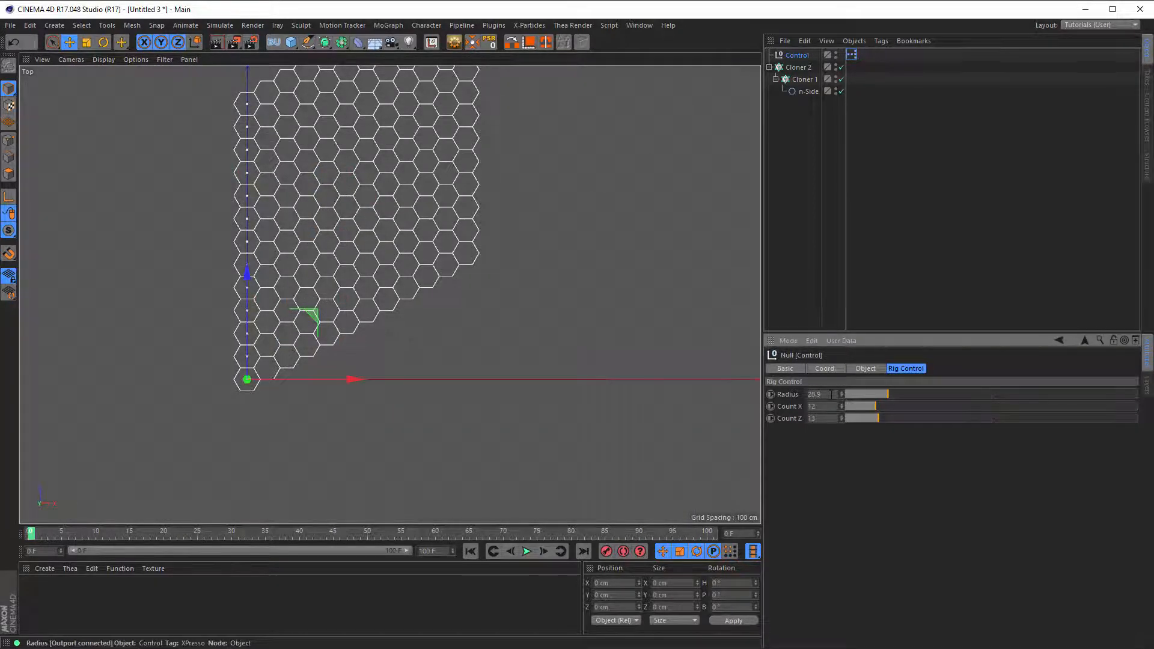
Step: Set the Control null's Count X and Count Z to 2 and show the hexagons in a maximized perspective view
click(817, 406)
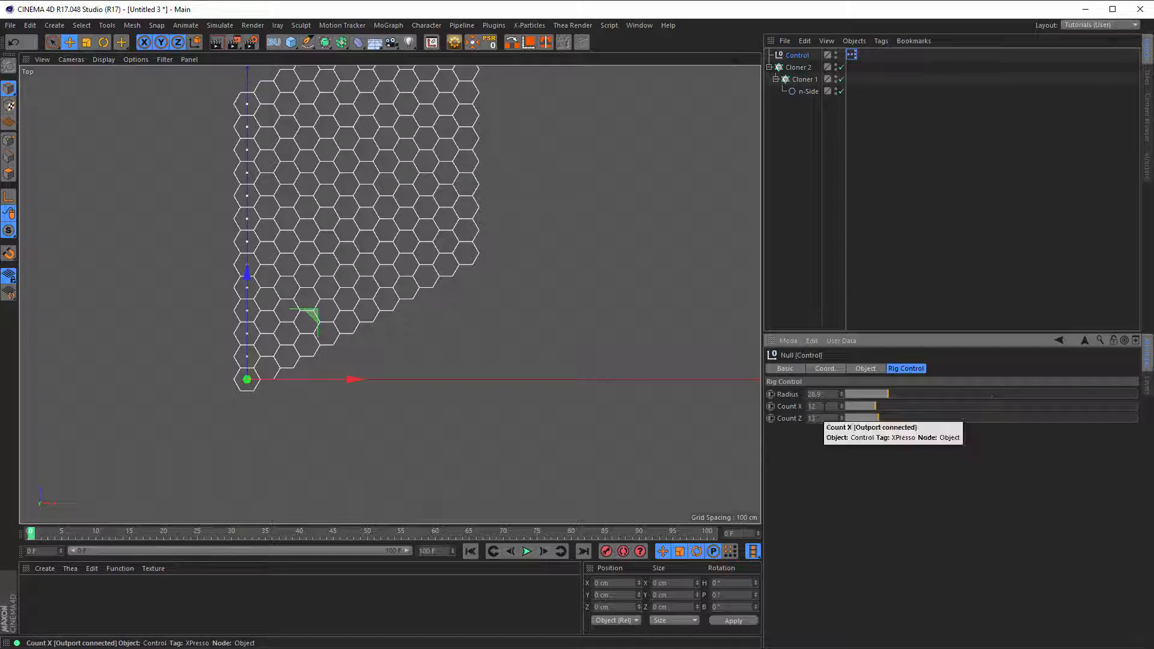
text(2)
key(Tab)
text(2)
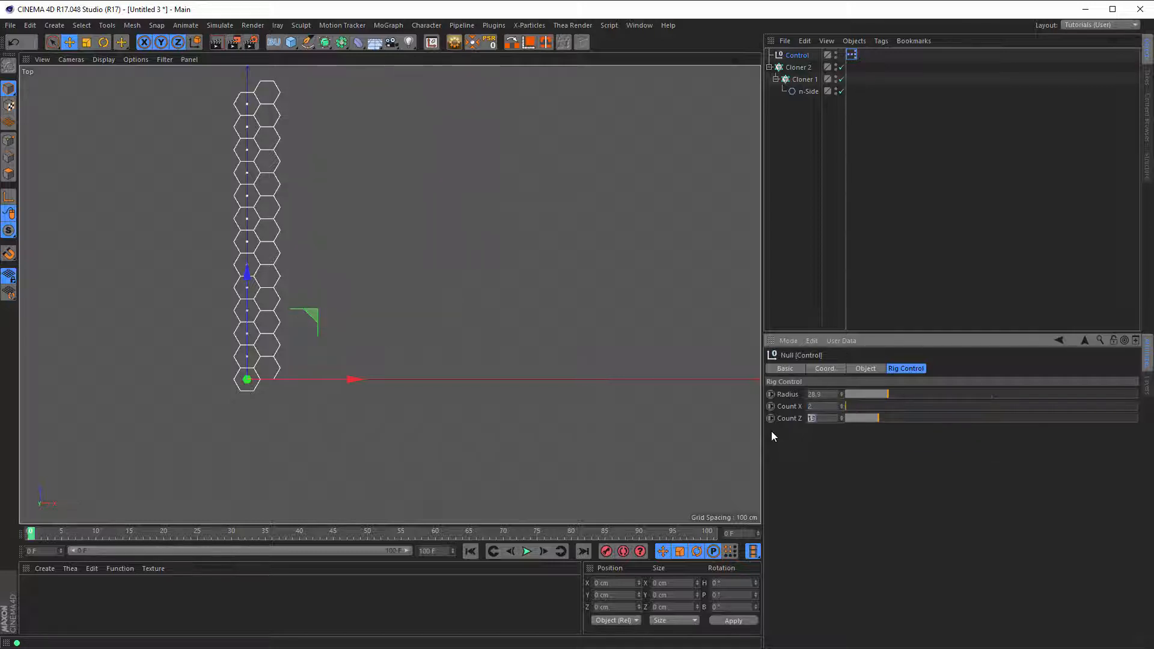
key(Return)
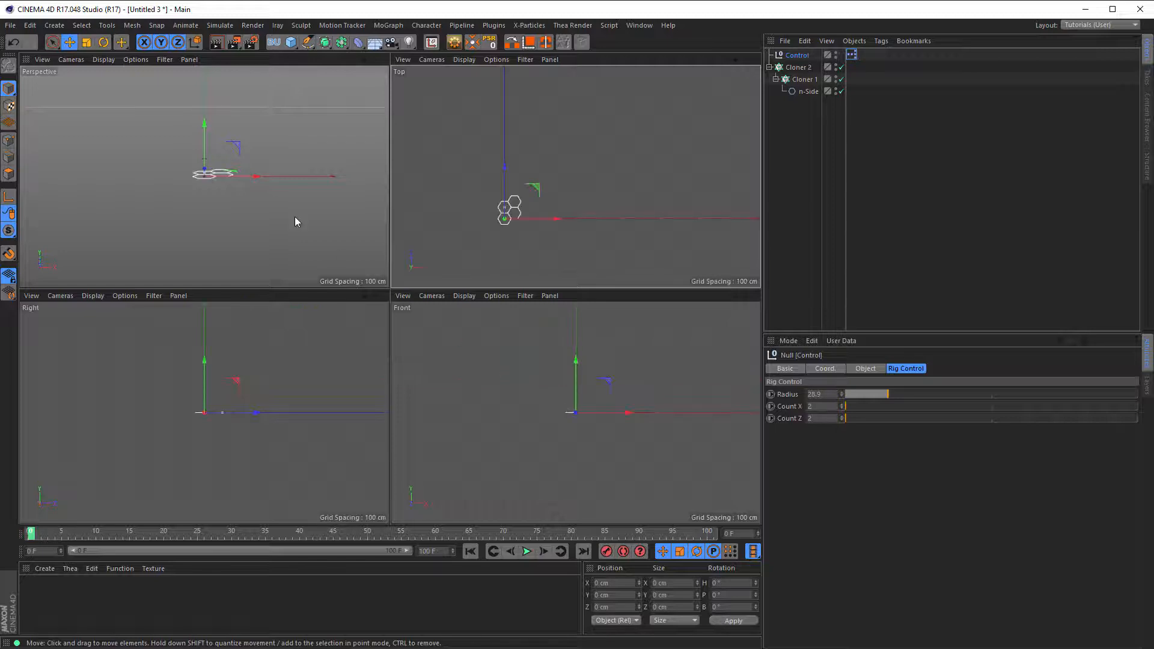
middle_click(296, 218)
alt+drag(456, 313, 508, 322)
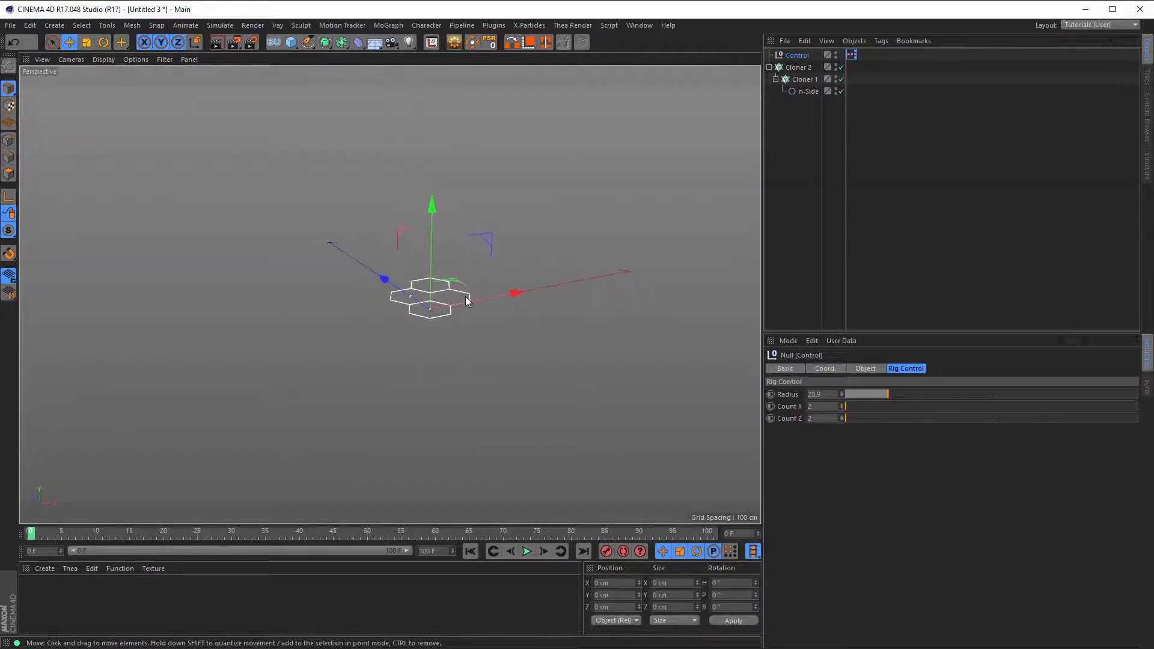
alt+right_drag(465, 297, 589, 269)
alt+middle_drag(412, 294, 358, 261)
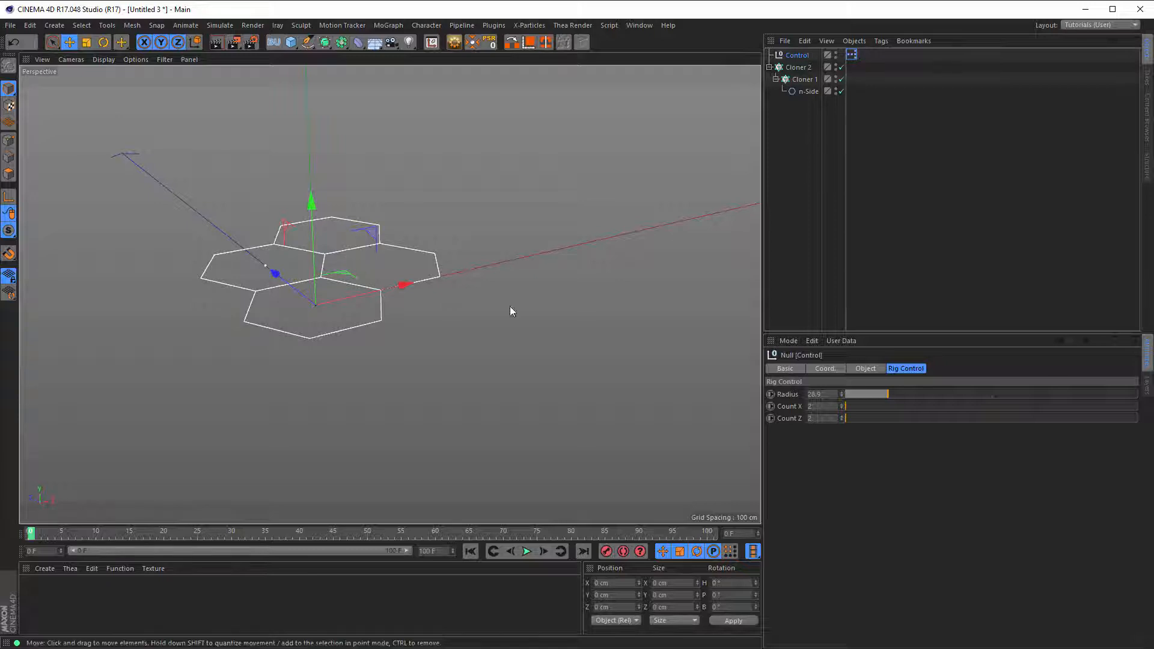
click(809, 92)
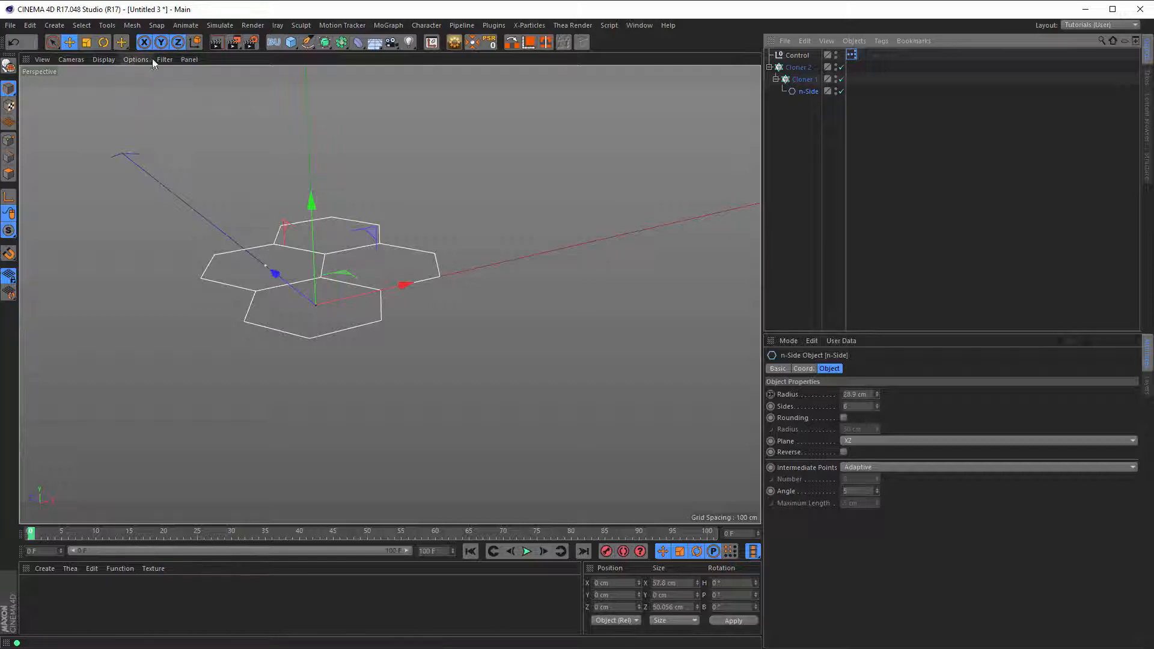
click(324, 42)
click(325, 42)
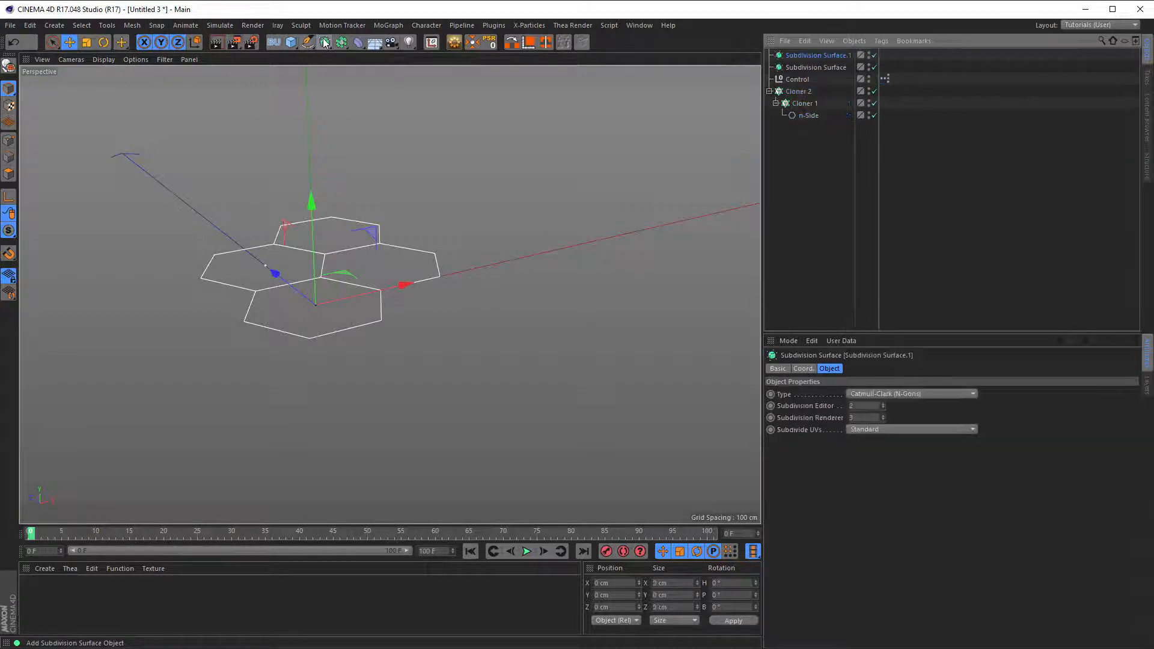
click(831, 67)
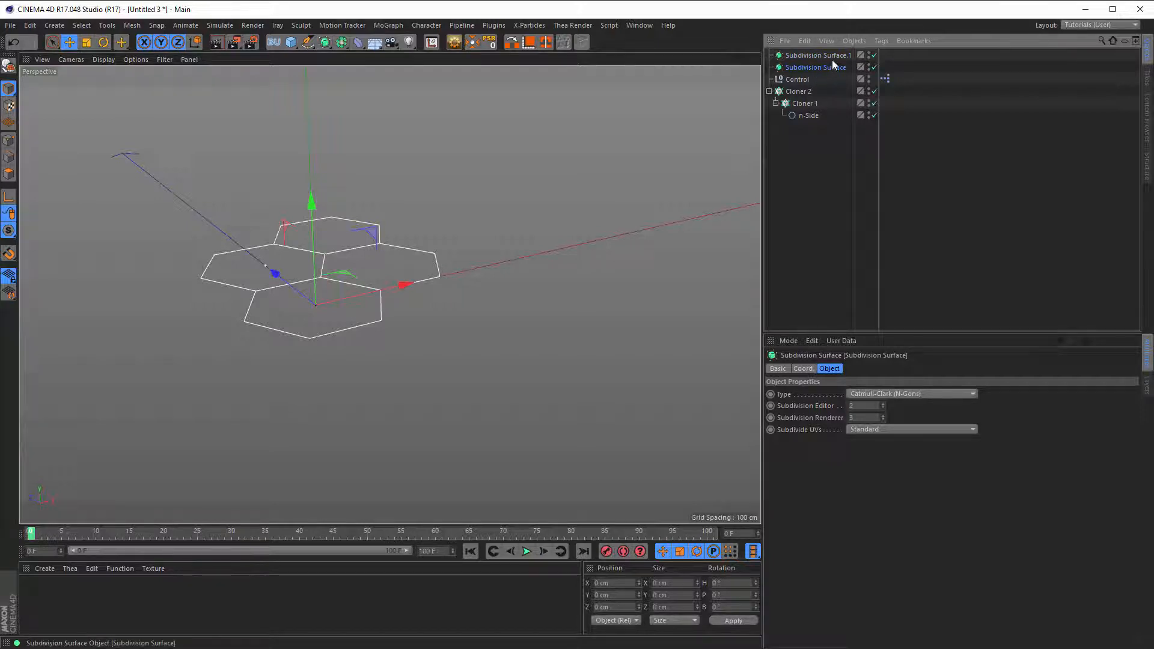
ctrl+click(829, 56)
key(Delete)
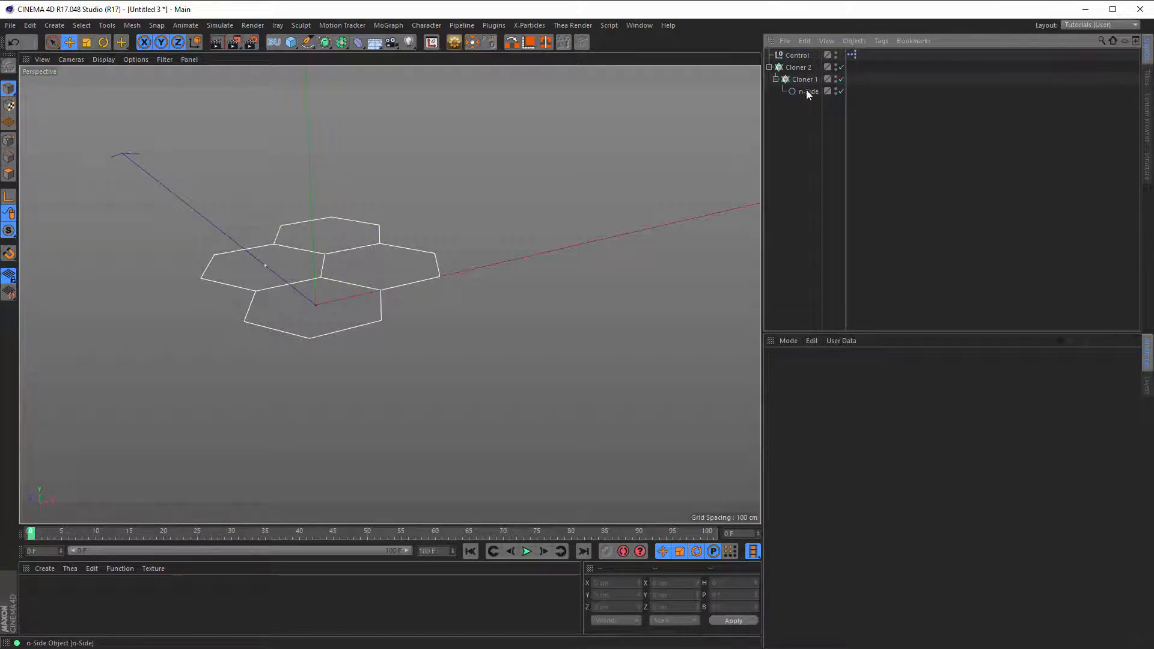
Step: Add an Extrude object as the parent of the n-Side spline inside Cloner 1
click(809, 91)
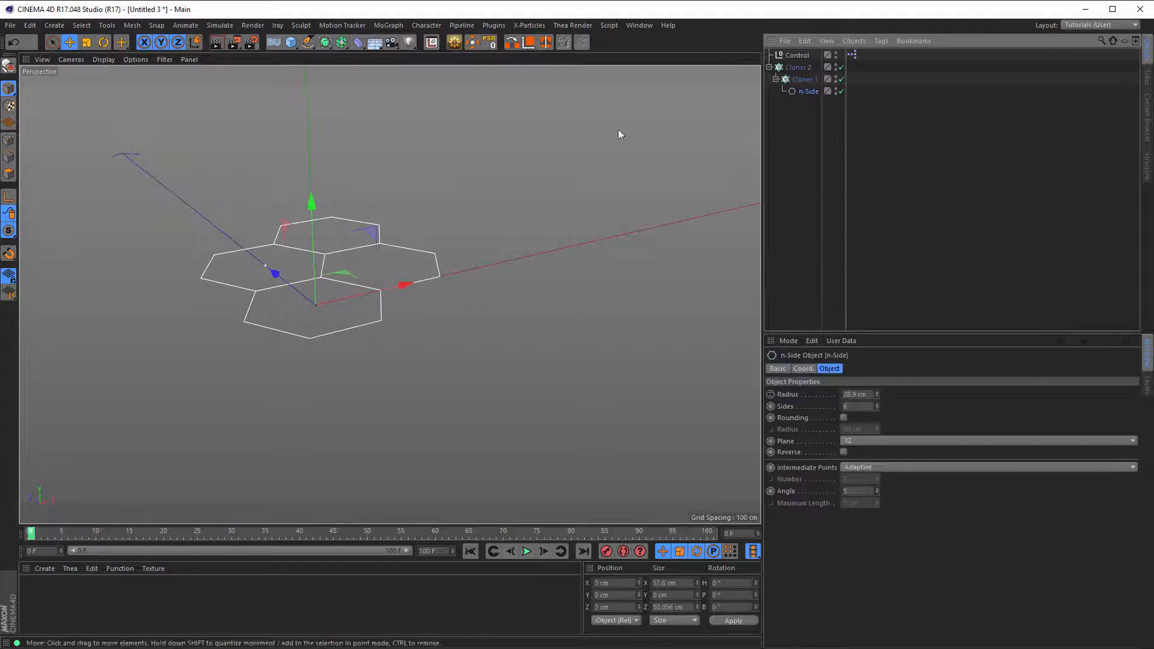
click(324, 44)
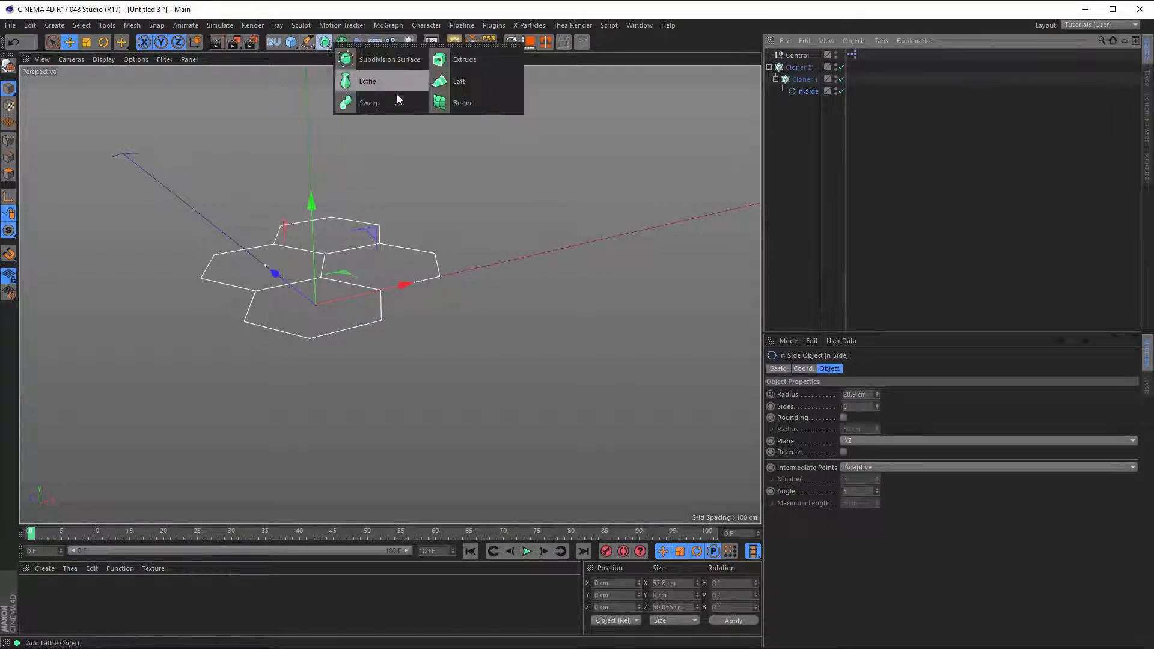
alt+click(466, 60)
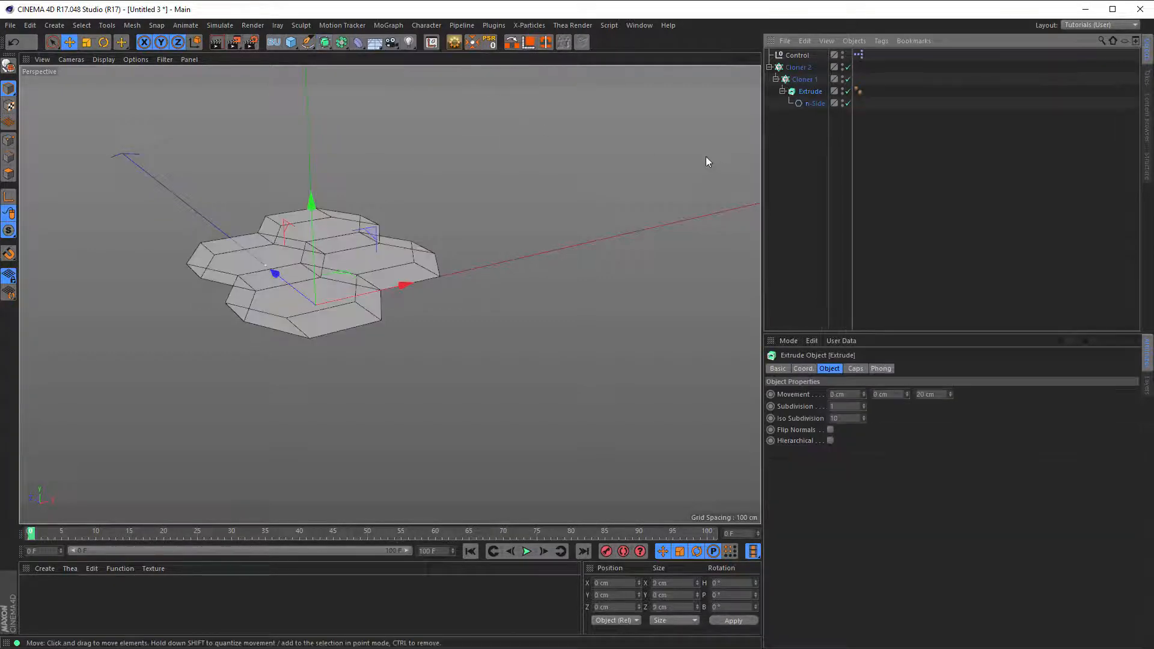
Step: Set the Extrude object's Movement to 100 cm in Y and 0 cm in Z
click(896, 397)
text(100)
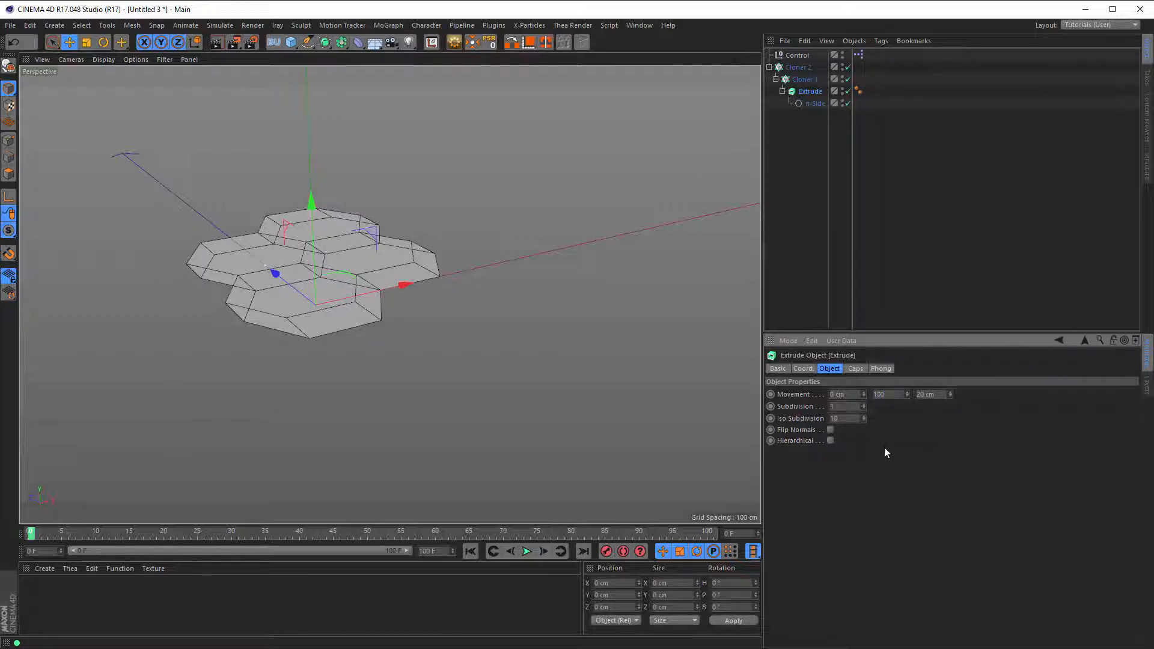
key(Tab)
text(0)
key(Return)
scroll(286, 320, down, 6)
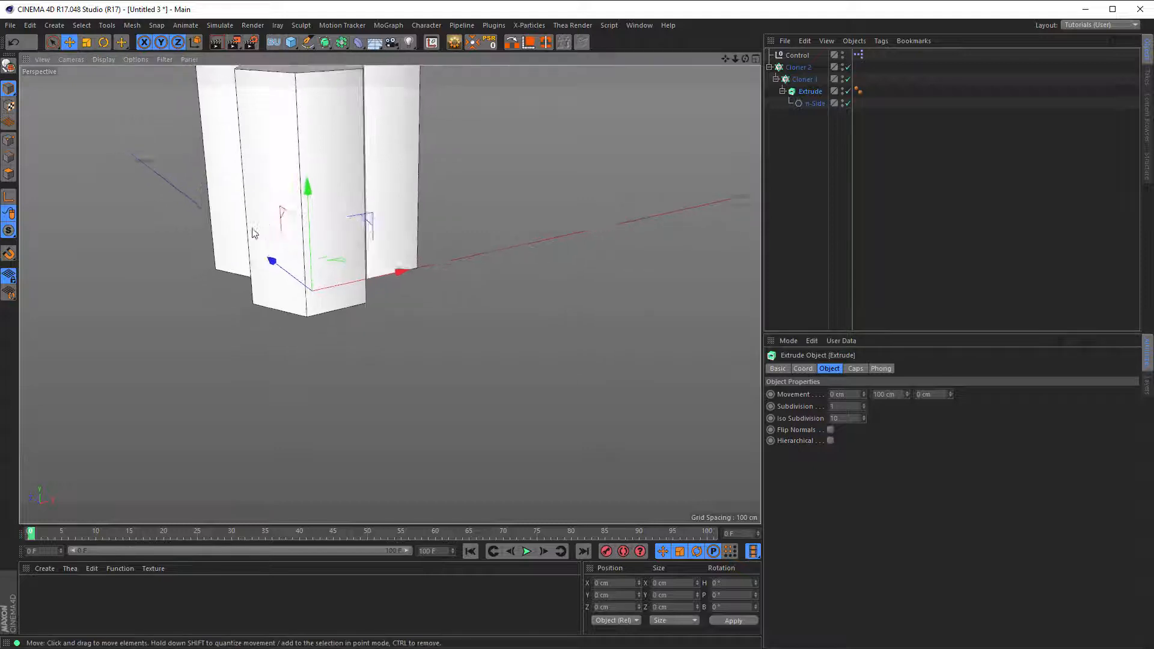
alt+drag(286, 319, 348, 299)
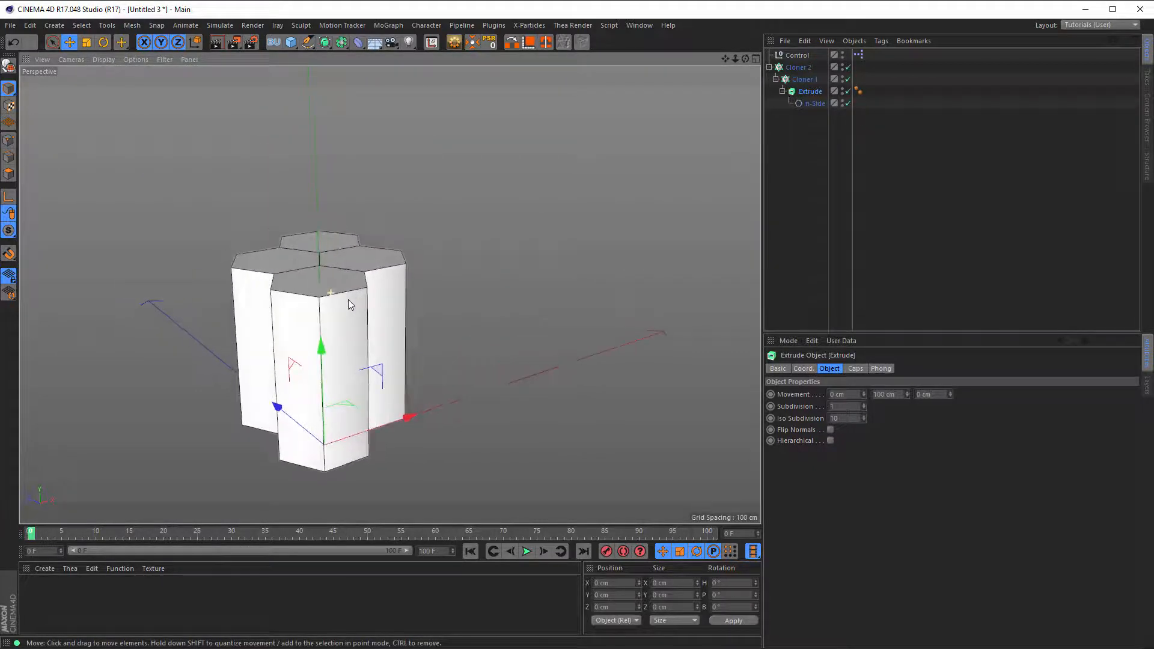
Step: Raise the Control null's Count X to 7 and set its Radius to 50
click(802, 56)
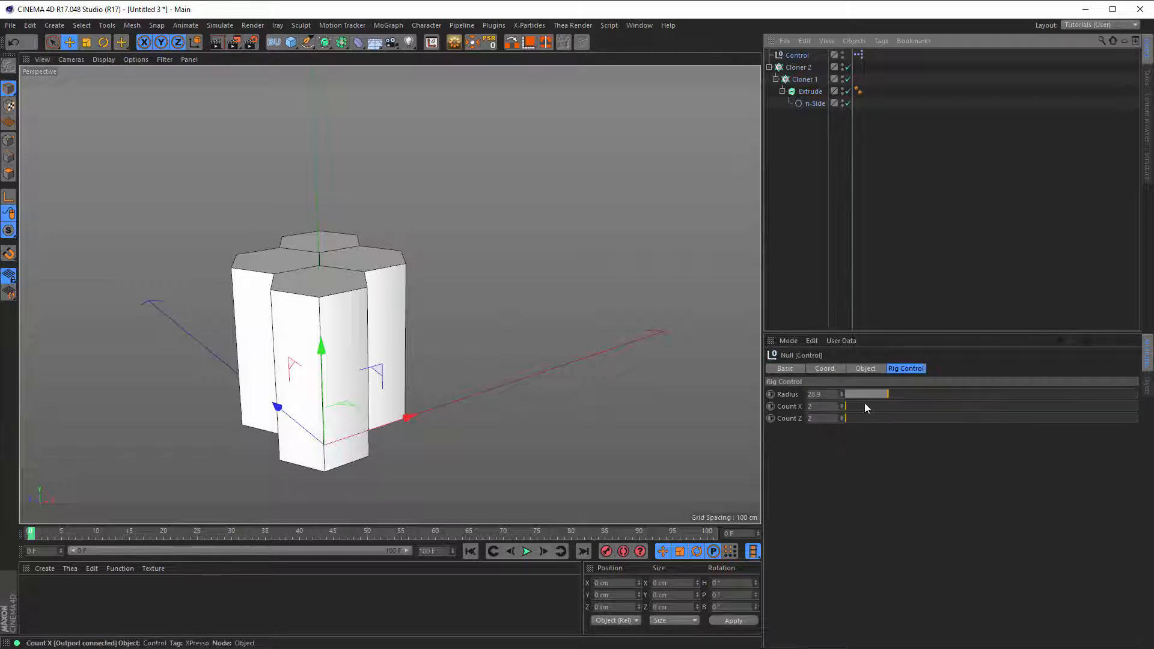
drag(852, 406, 793, 399)
text(50)
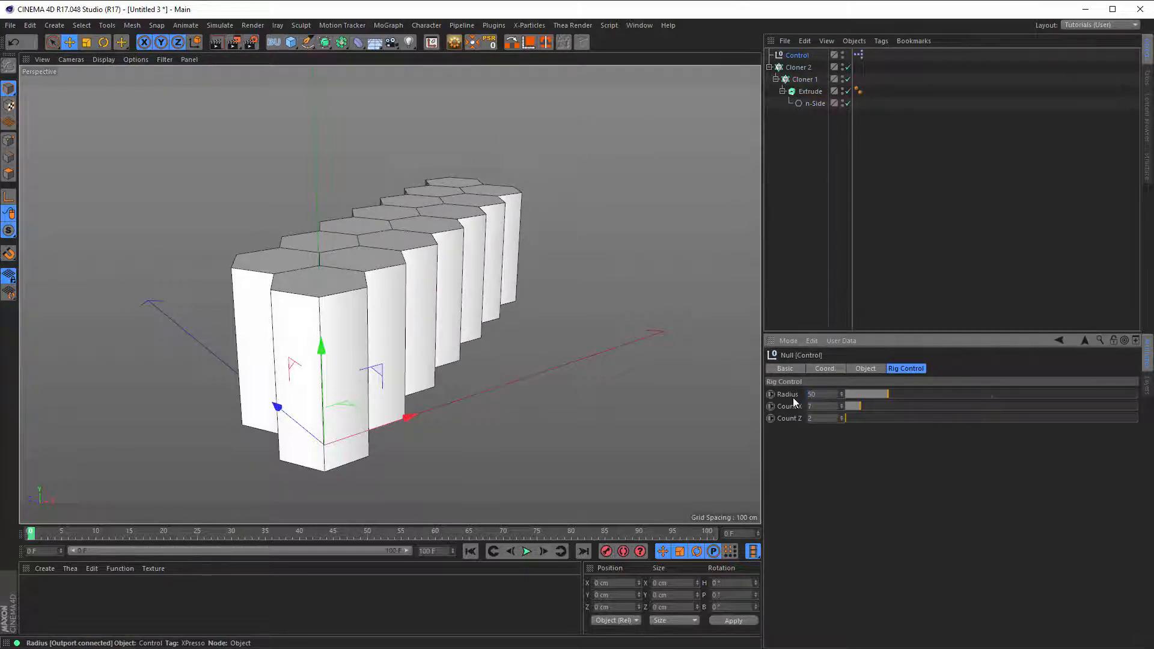
key(Return)
scroll(475, 301, down, 3)
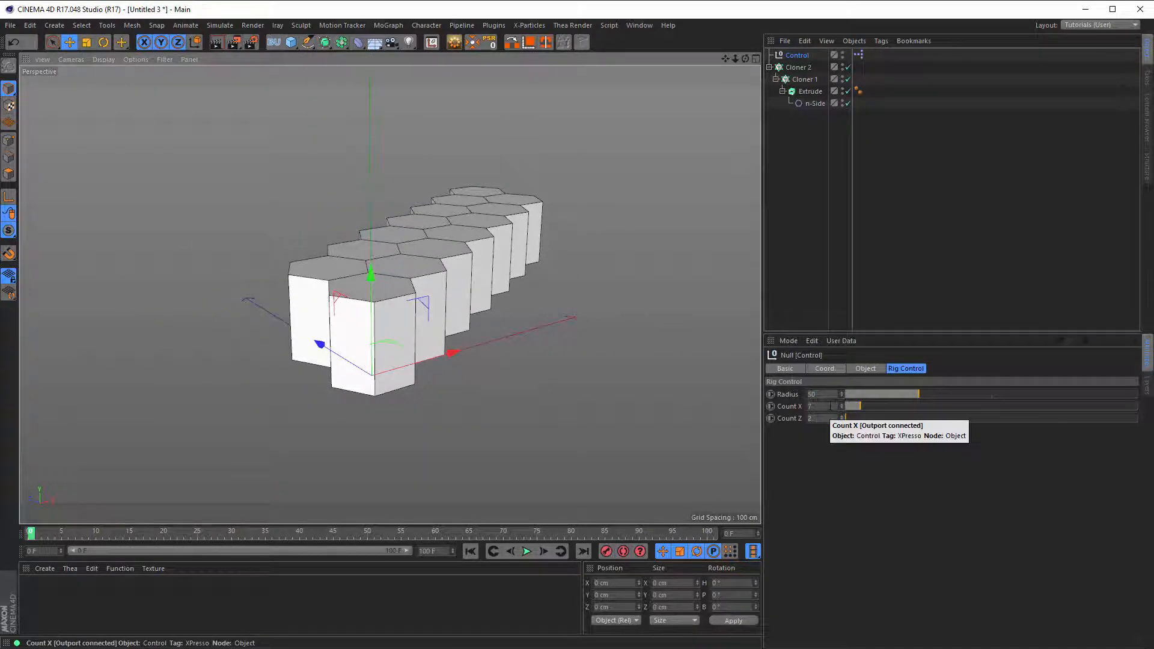
Step: Set the Control null's Count X and Count Z to 10
drag(830, 406, 791, 418)
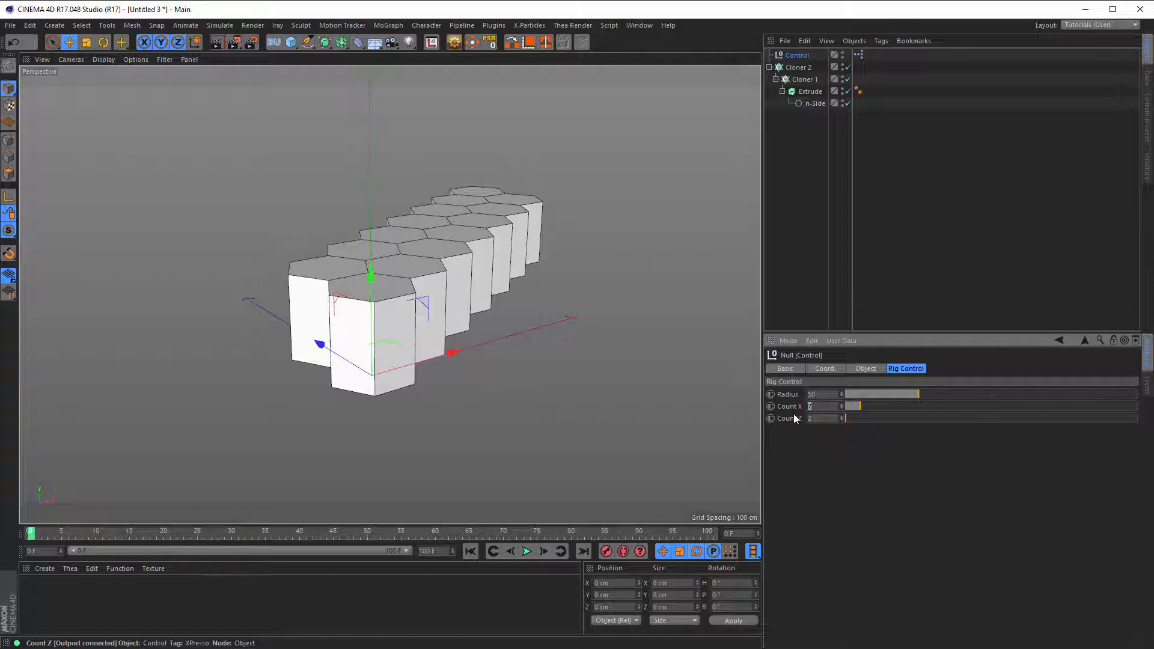
text(10)
key(Return)
text(10)
key(Return)
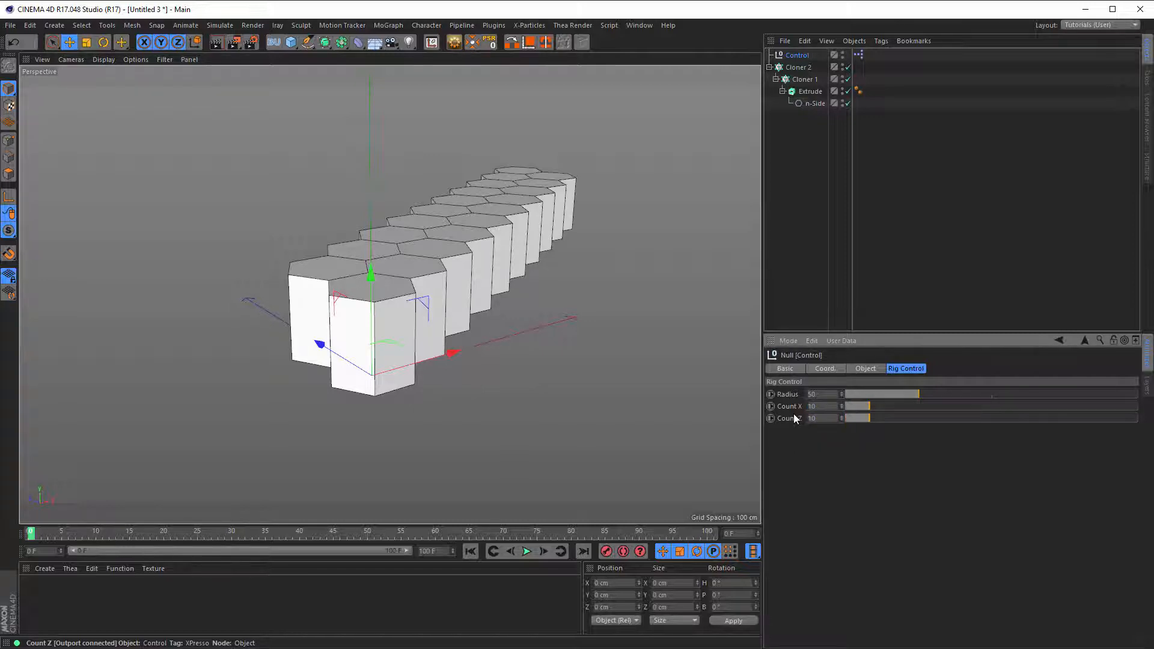
Step: Render a preview of the extruded hexagon grid in the perspective viewport
alt+middle_drag(387, 343, 390, 352)
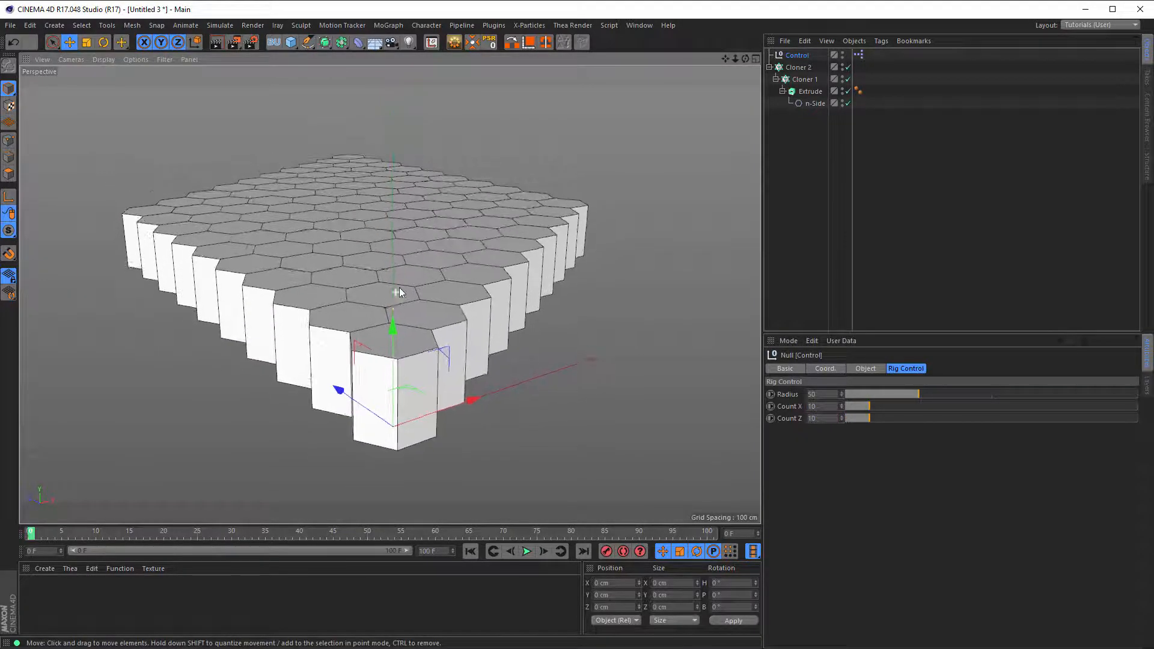
alt+drag(399, 287, 413, 280)
alt+right_drag(413, 280, 436, 275)
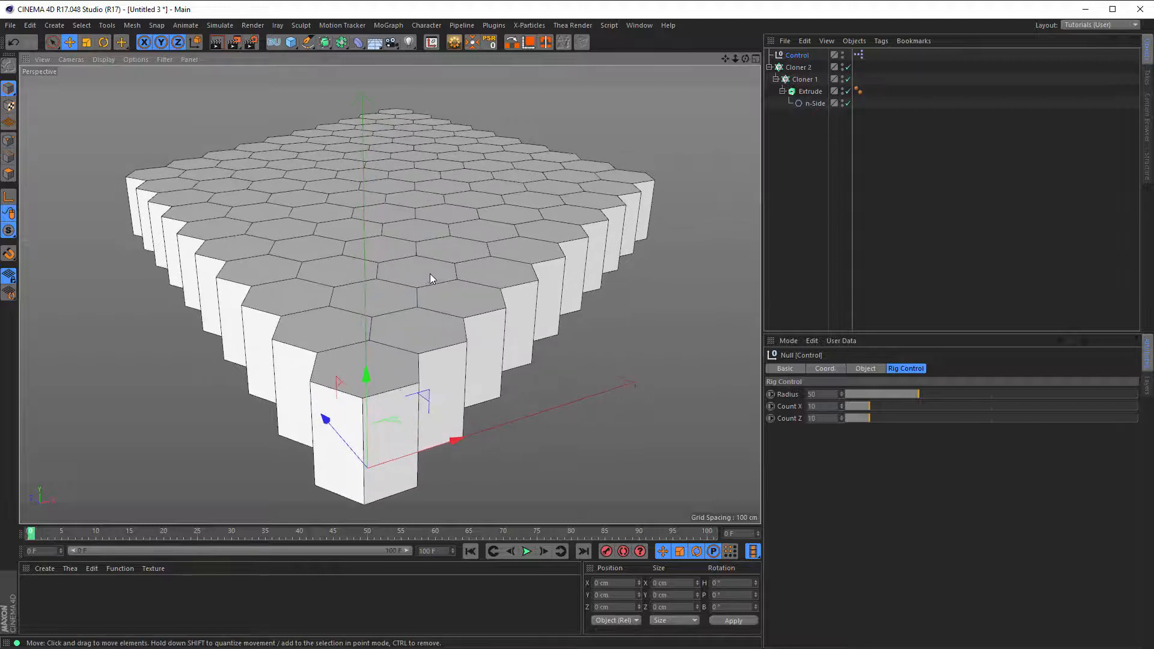
key(ctrl+r)
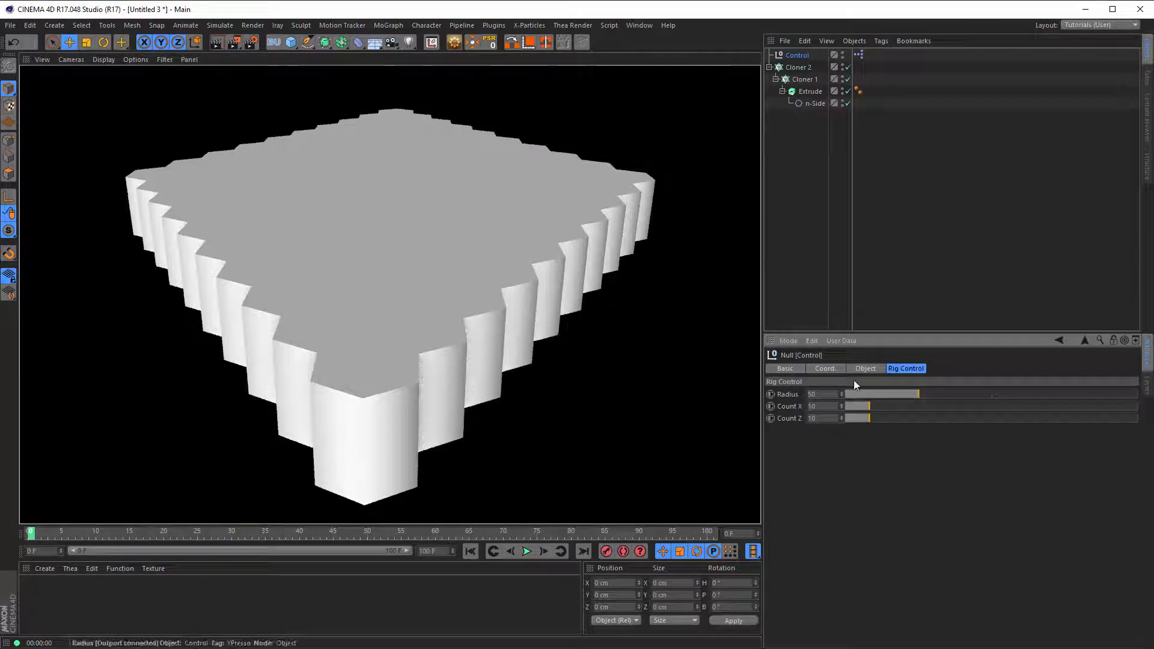
Step: Collapse the Extrude object's hierarchy and rename the object as Extrude Bevel
click(812, 91)
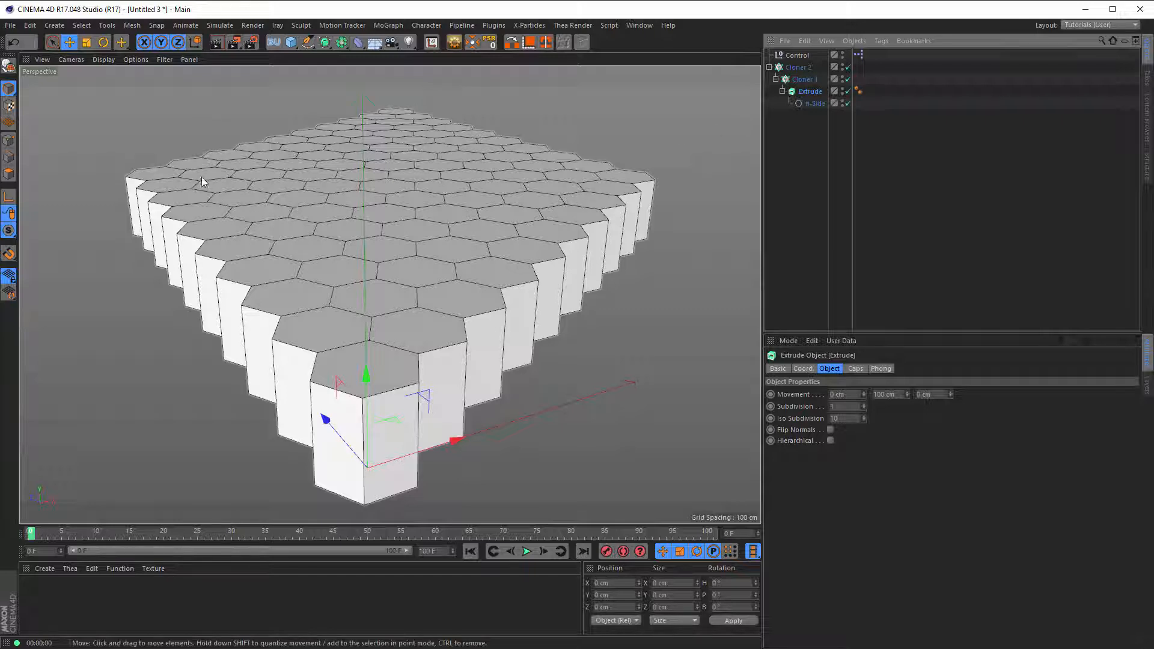
alt+drag(201, 177, 189, 172)
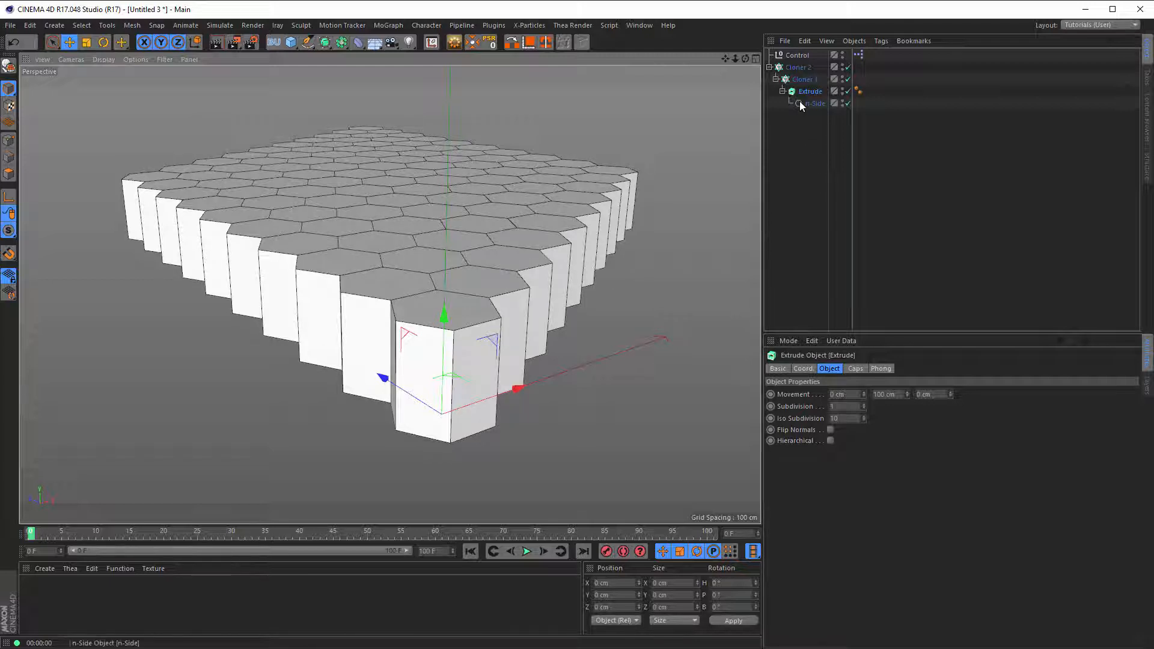
click(782, 91)
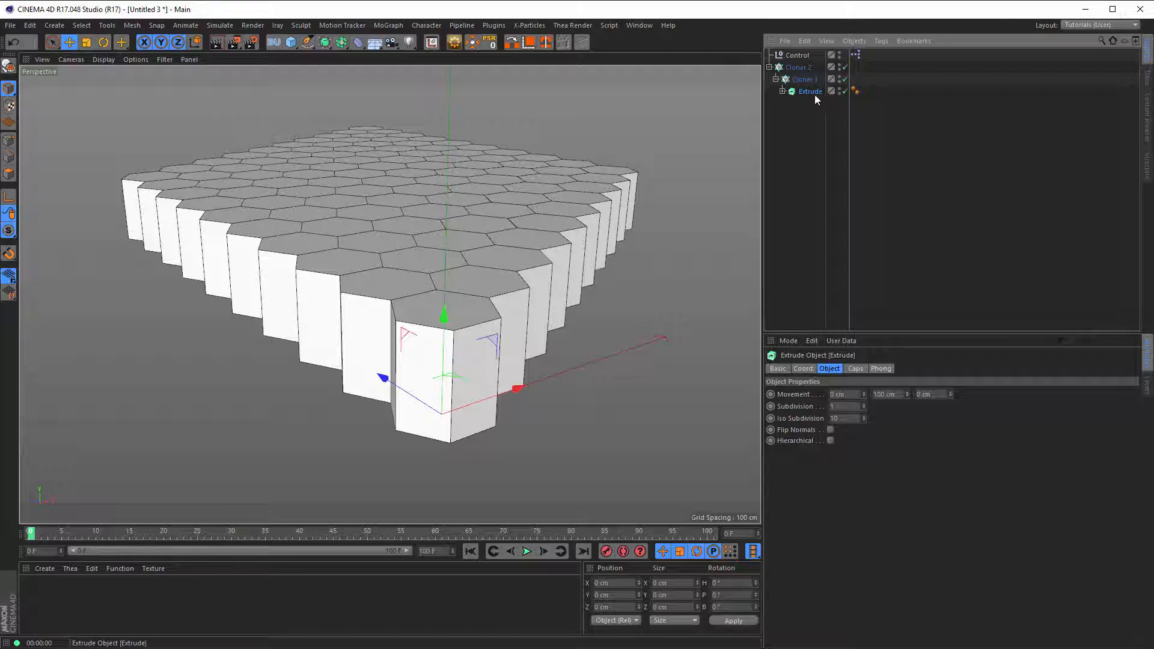
double_click(808, 91)
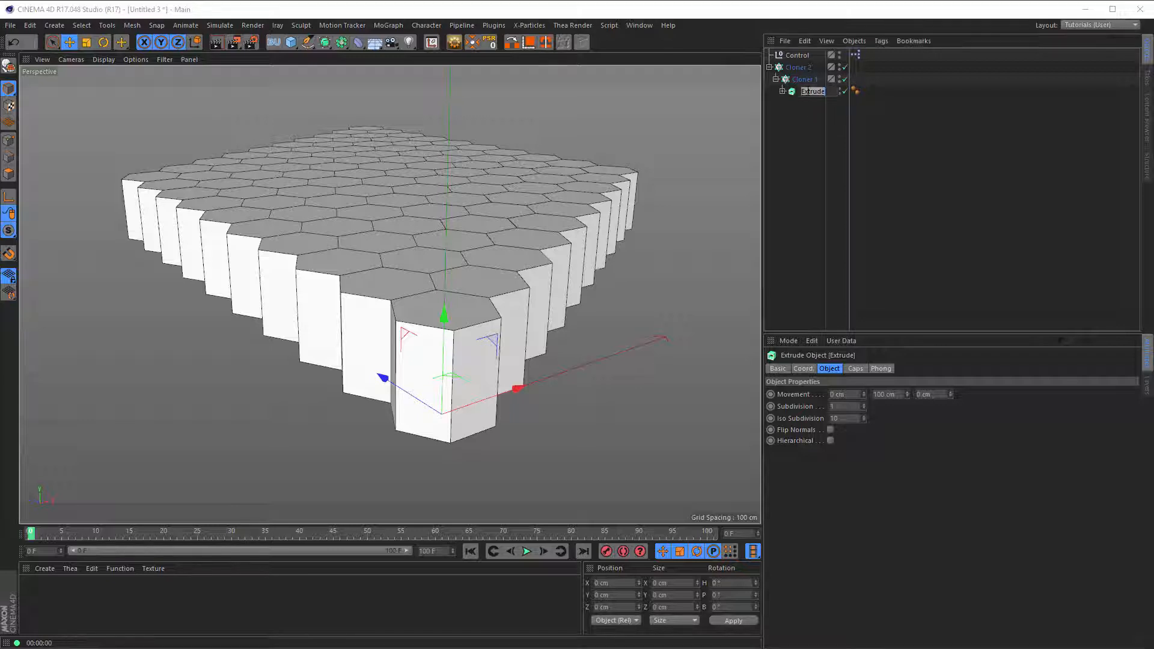
click(808, 129)
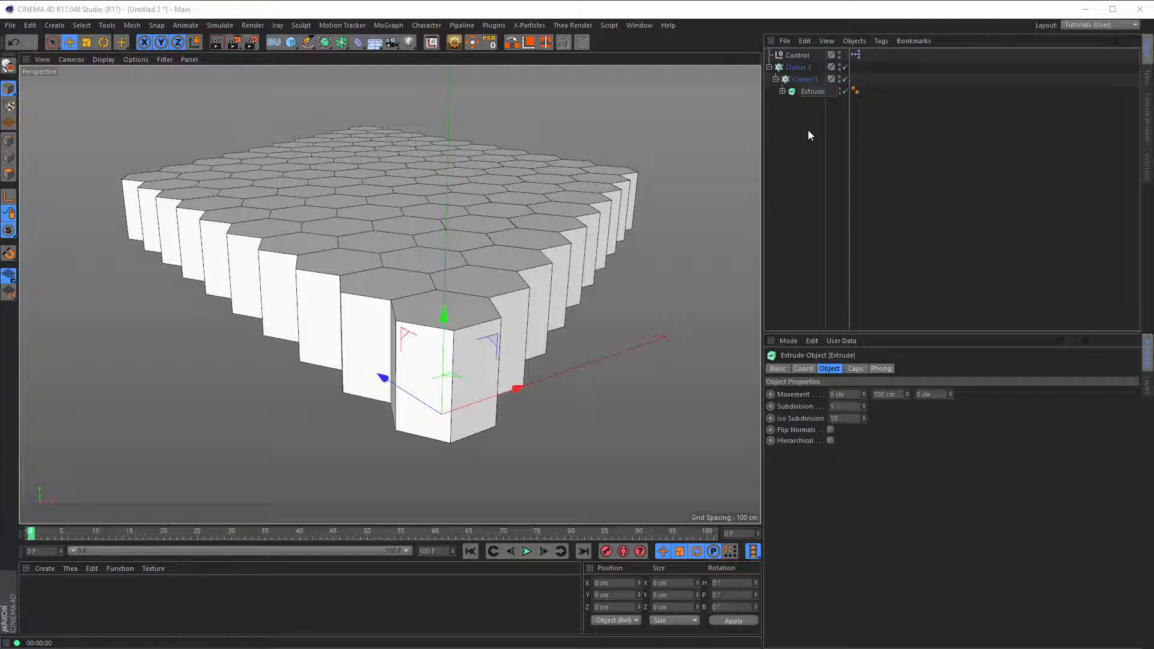
text(Bevel)
key(Return)
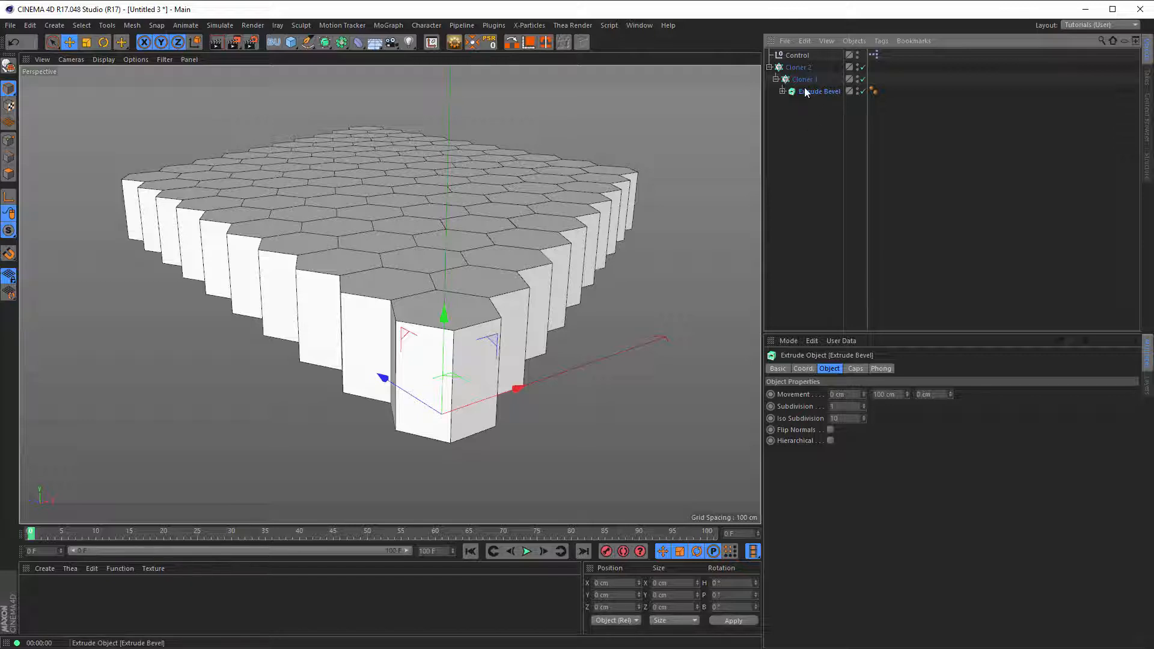
Step: Set the Extrude Bevel object's end cap to Fillet Cap with a radius of 10 cm
click(854, 368)
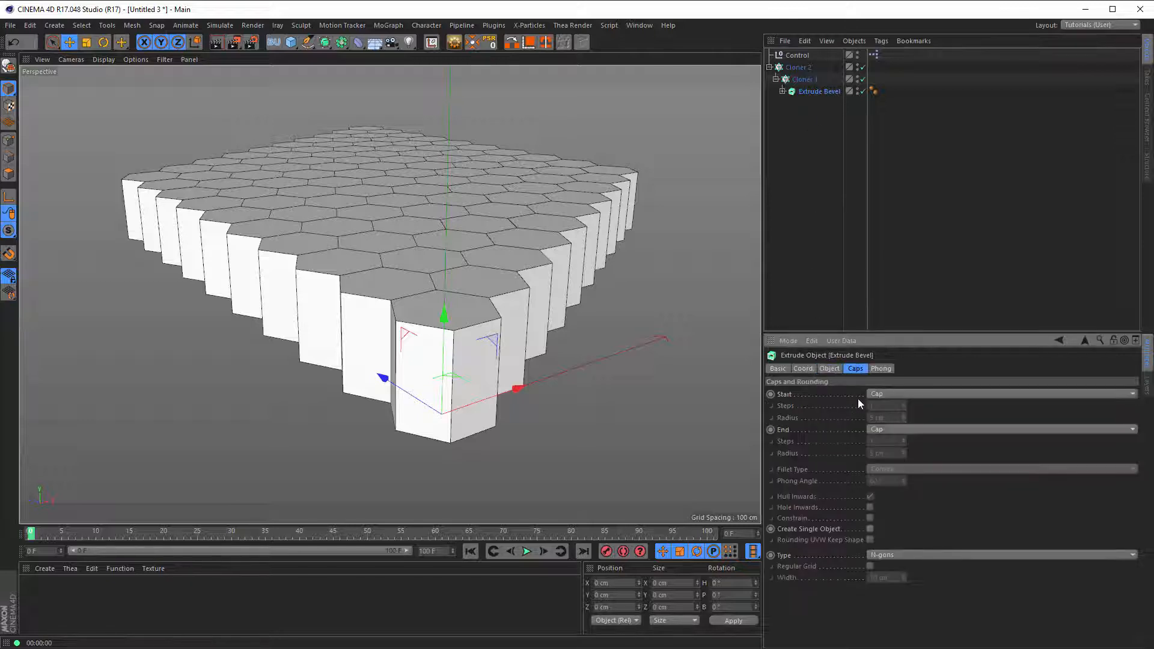
click(879, 429)
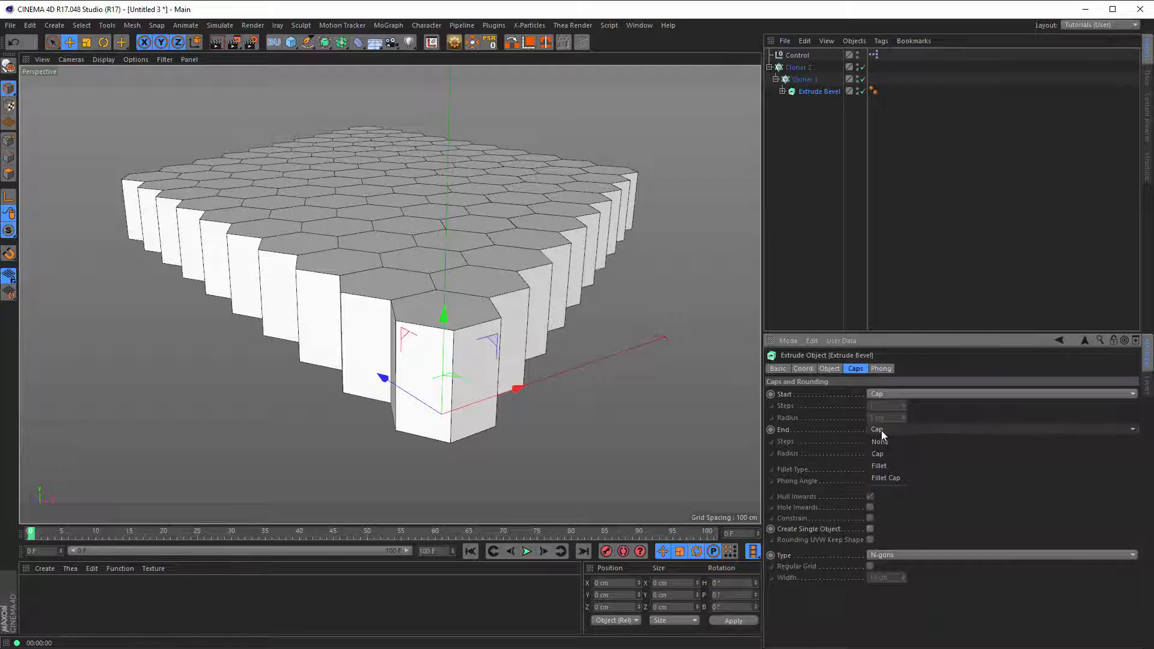
click(898, 475)
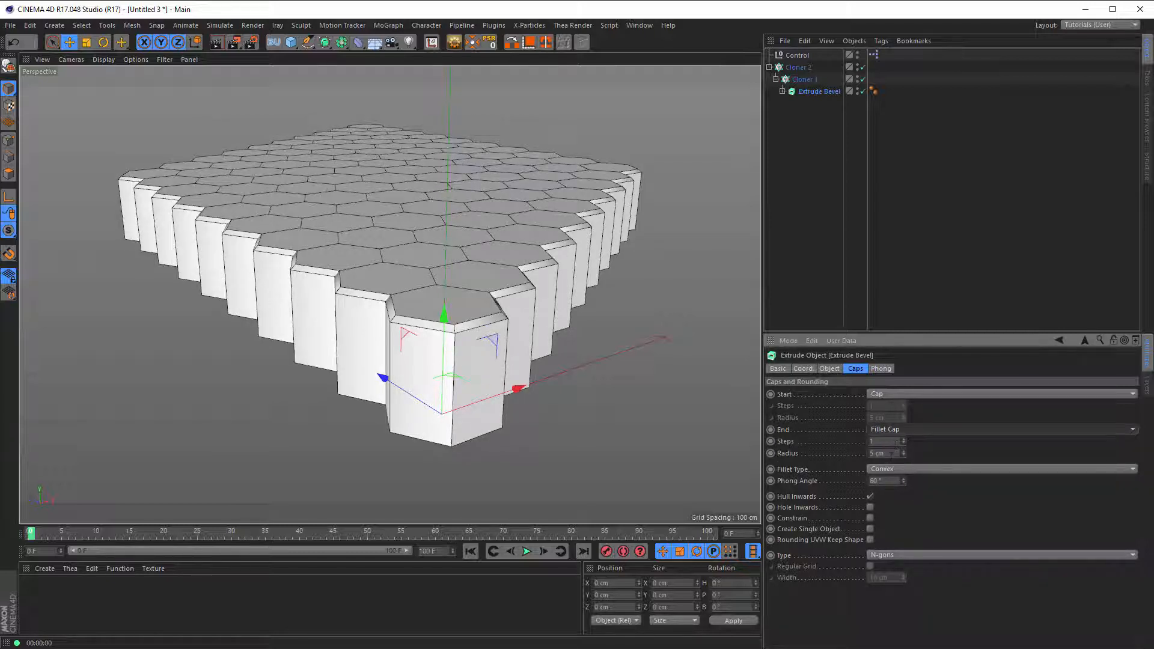
click(891, 453)
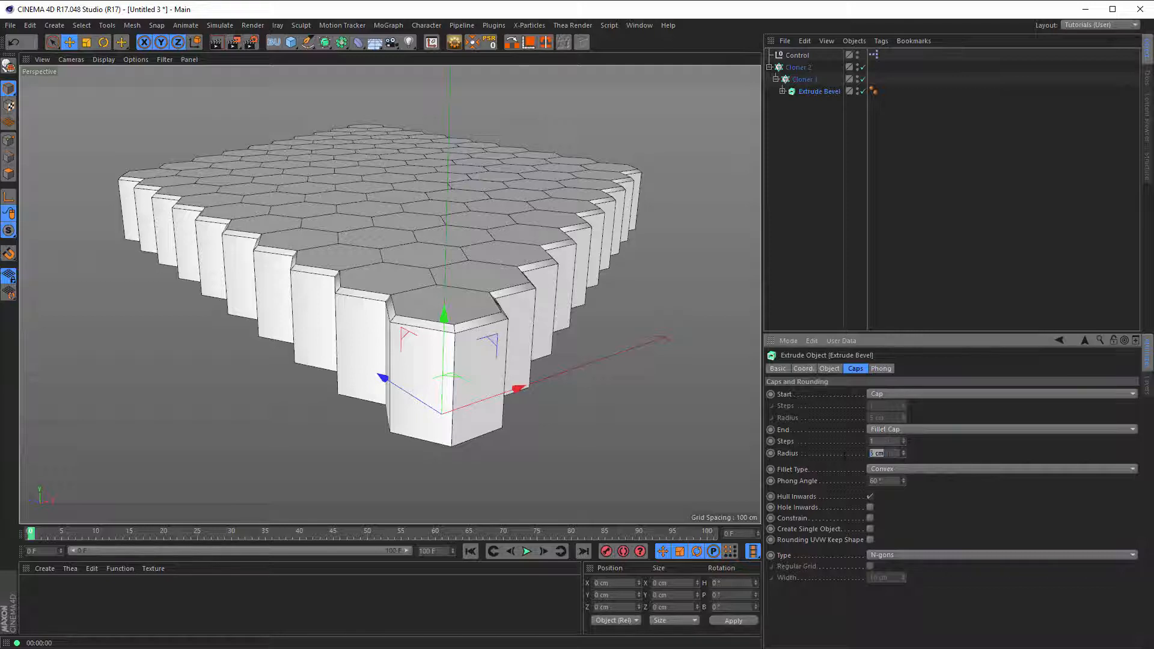
text(10)
key(Return)
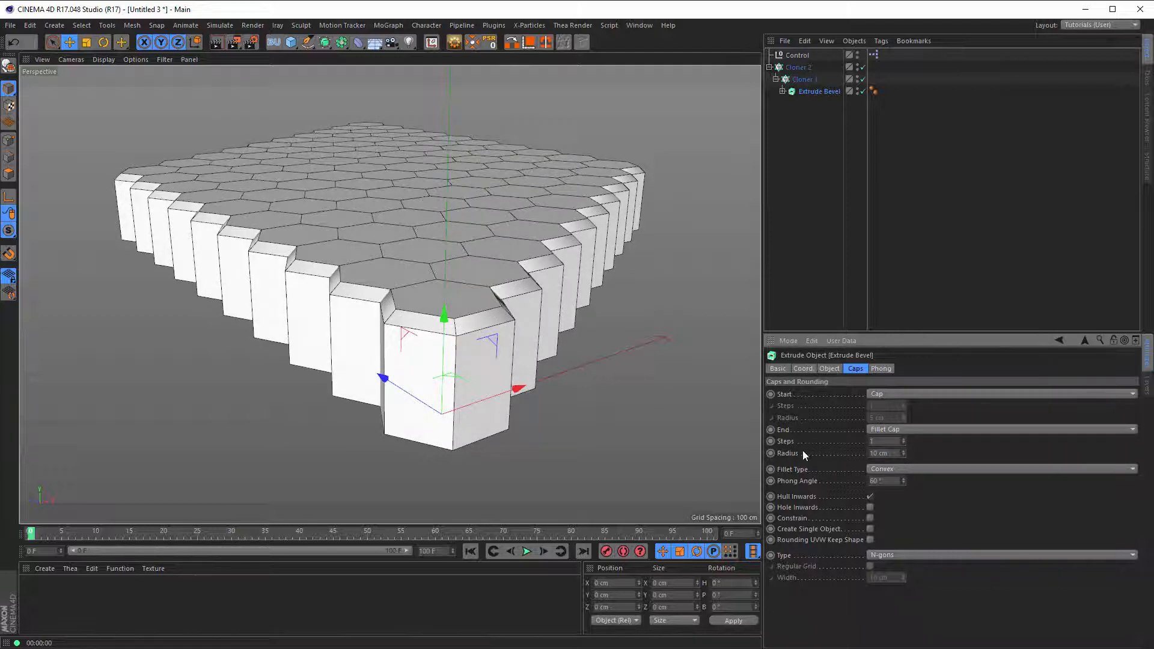
Step: Enable Constrain and Create Single Object in the Extrude Bevel object's cap settings
middle_click(636, 377)
middle_click(582, 282)
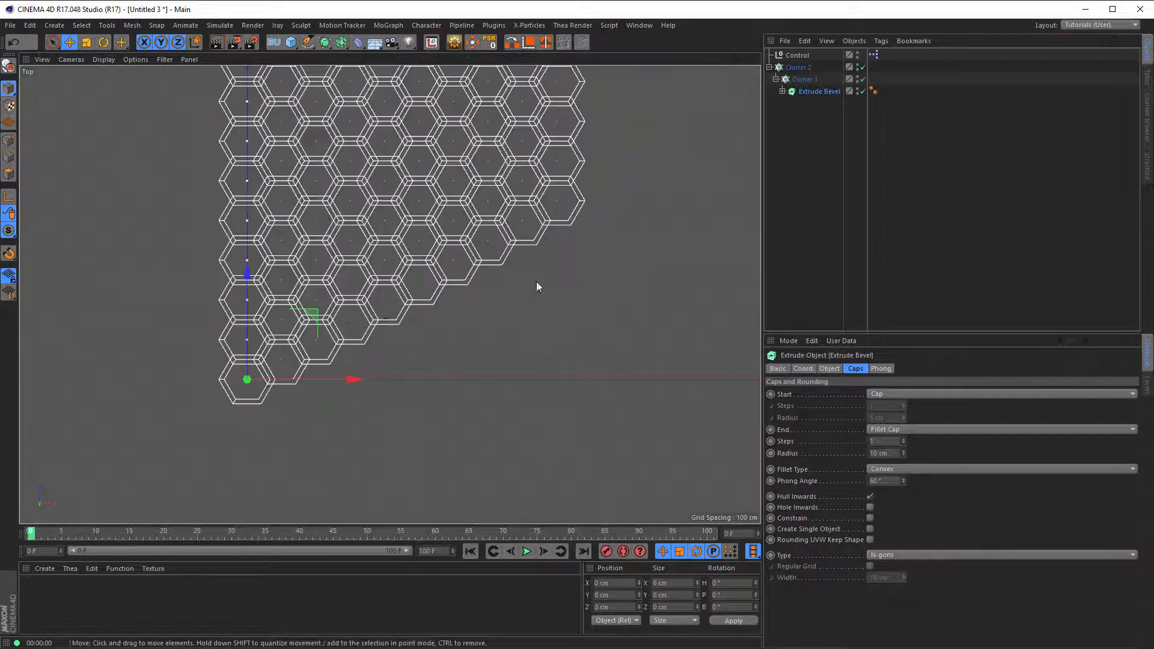
scroll(361, 311, up, 8)
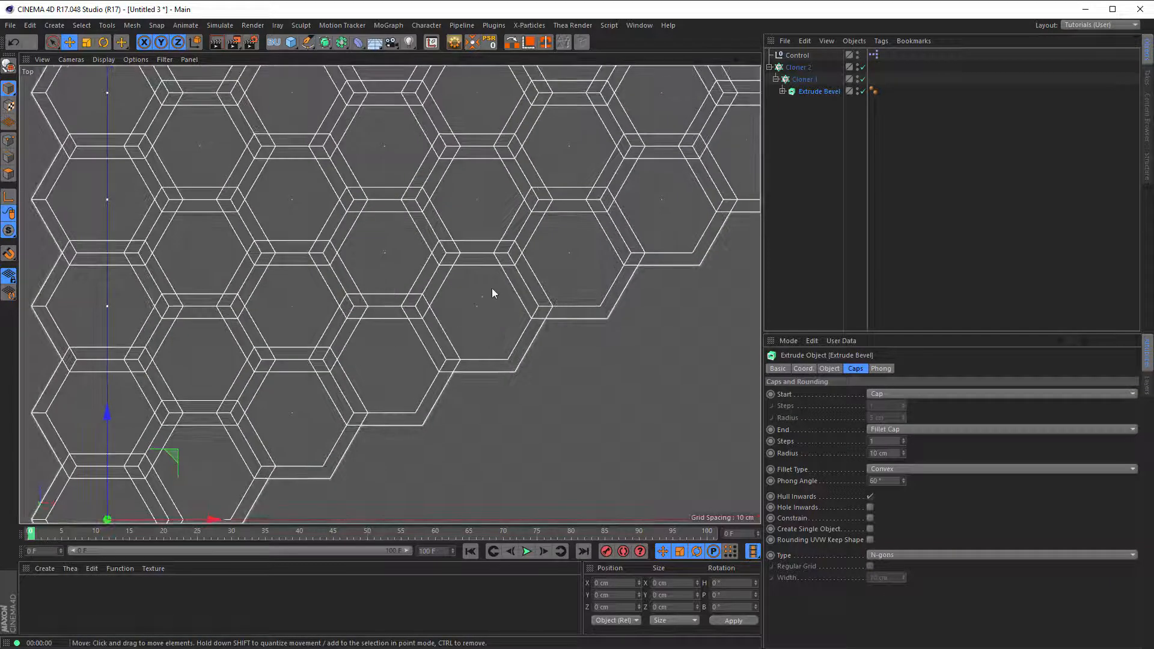
middle_click(440, 330)
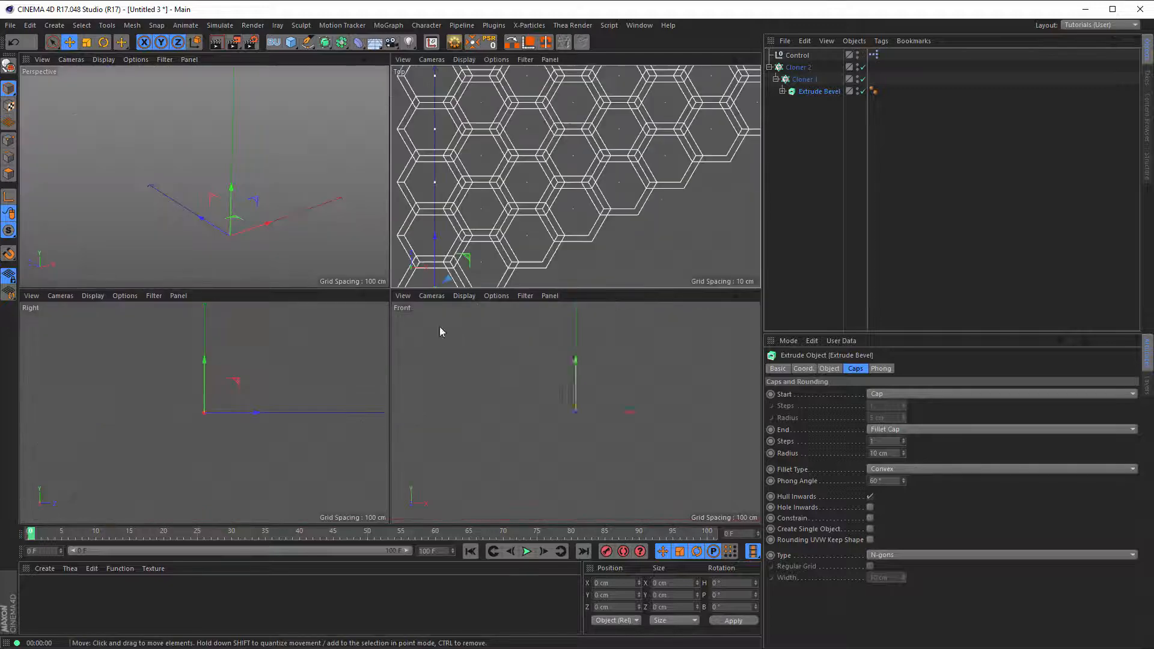
middle_click(319, 256)
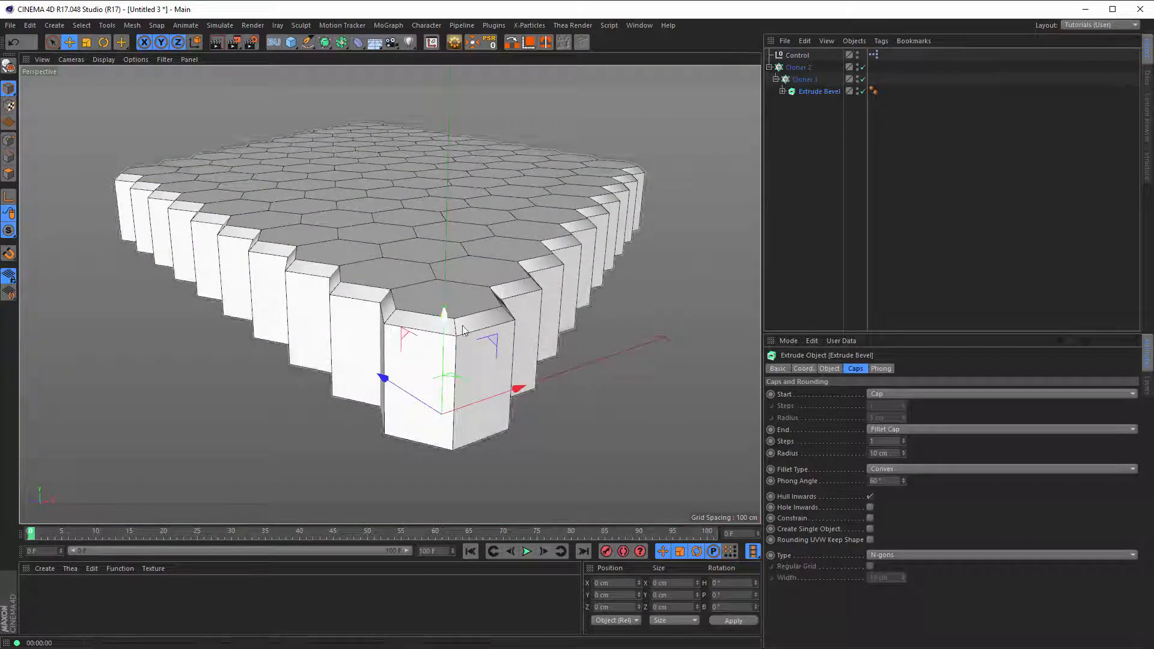
click(870, 517)
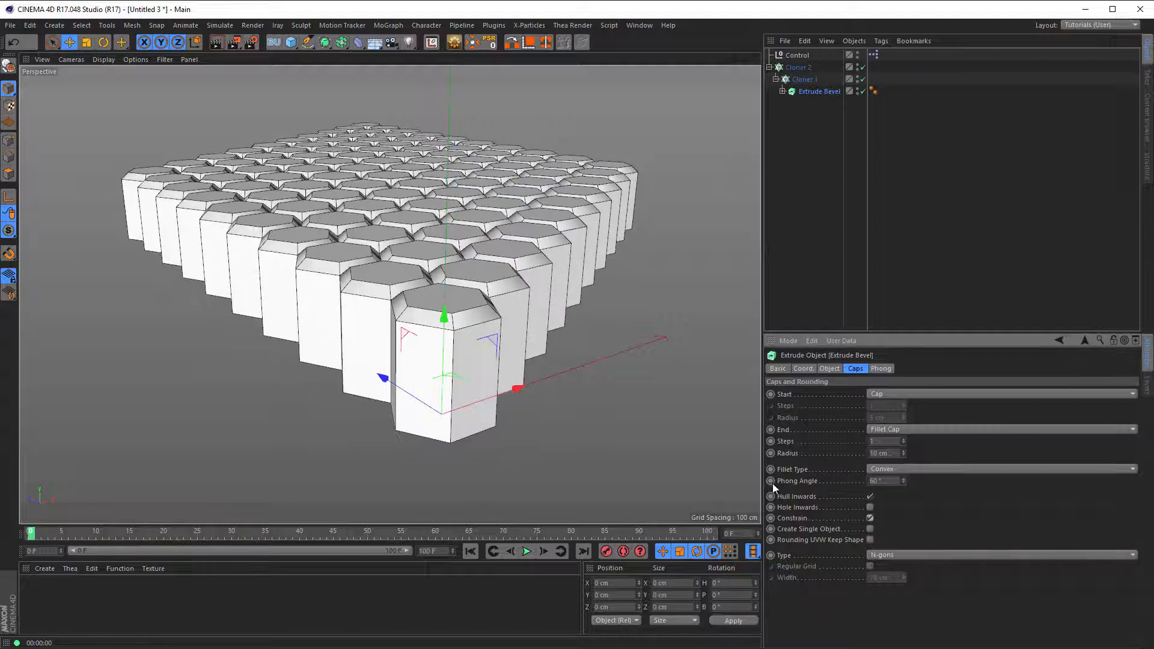
click(871, 529)
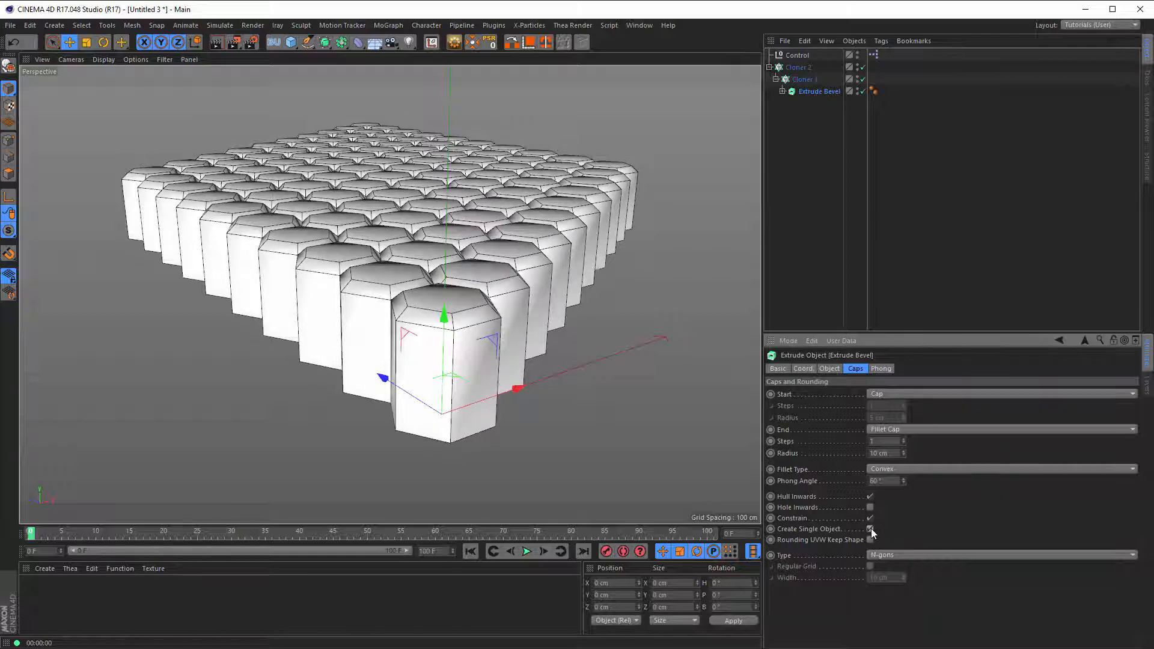
Step: Set the Phong Angle of the Extrude Bevel object's Phong tag to 20°
scroll(470, 306, up, 5)
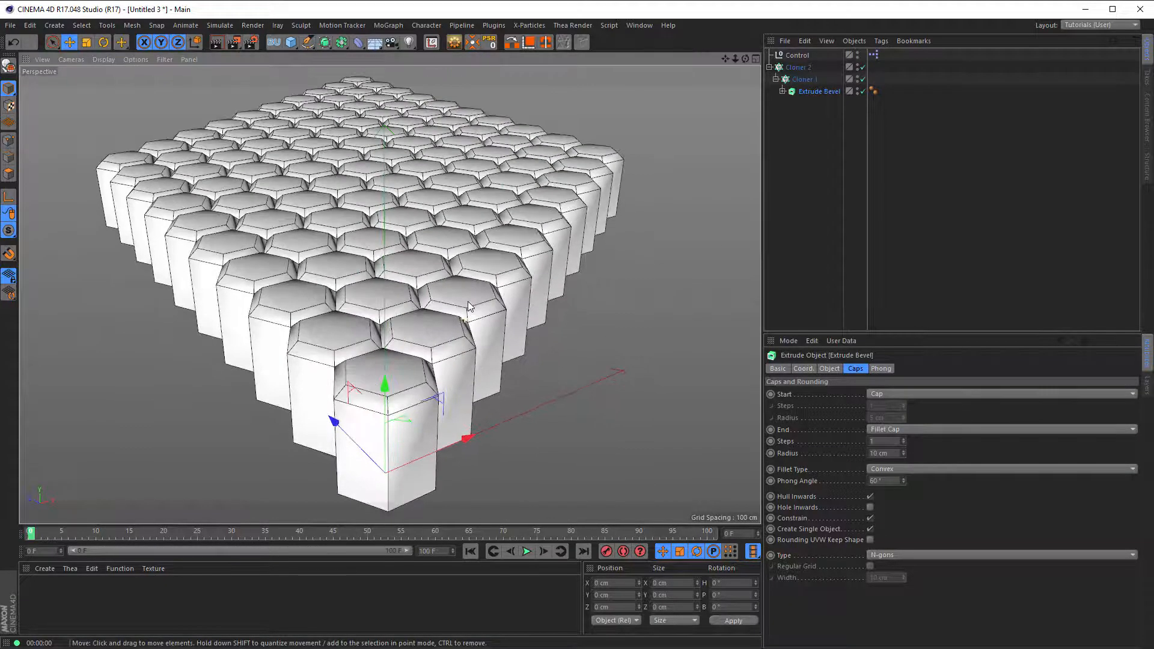
scroll(468, 307, down, 1)
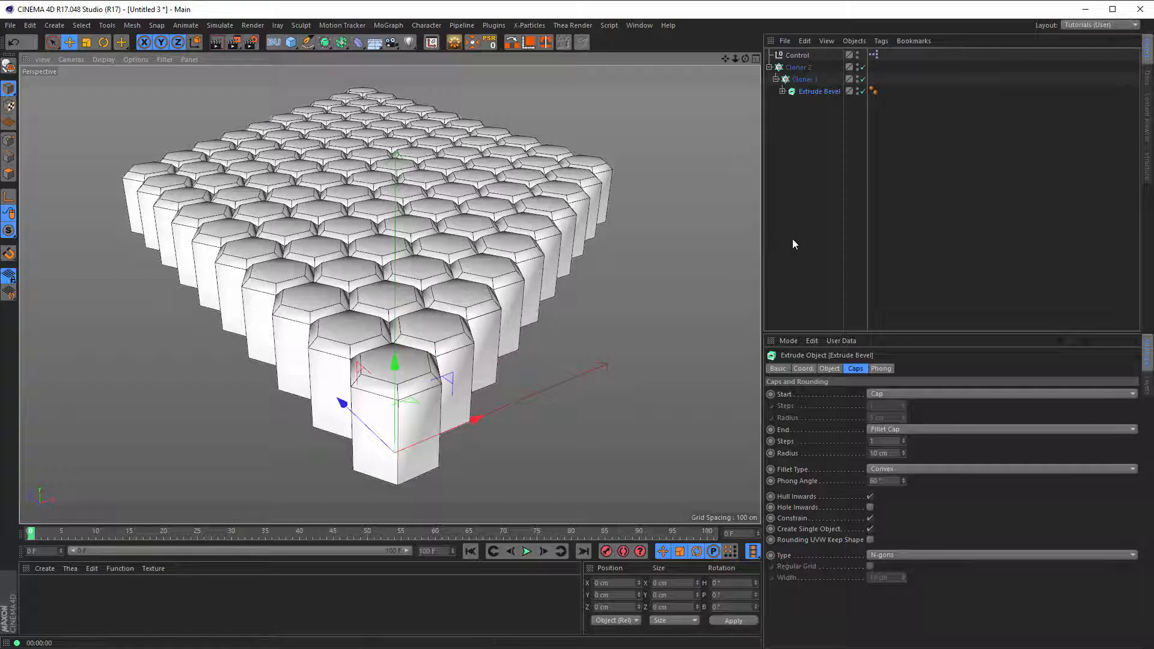
click(875, 92)
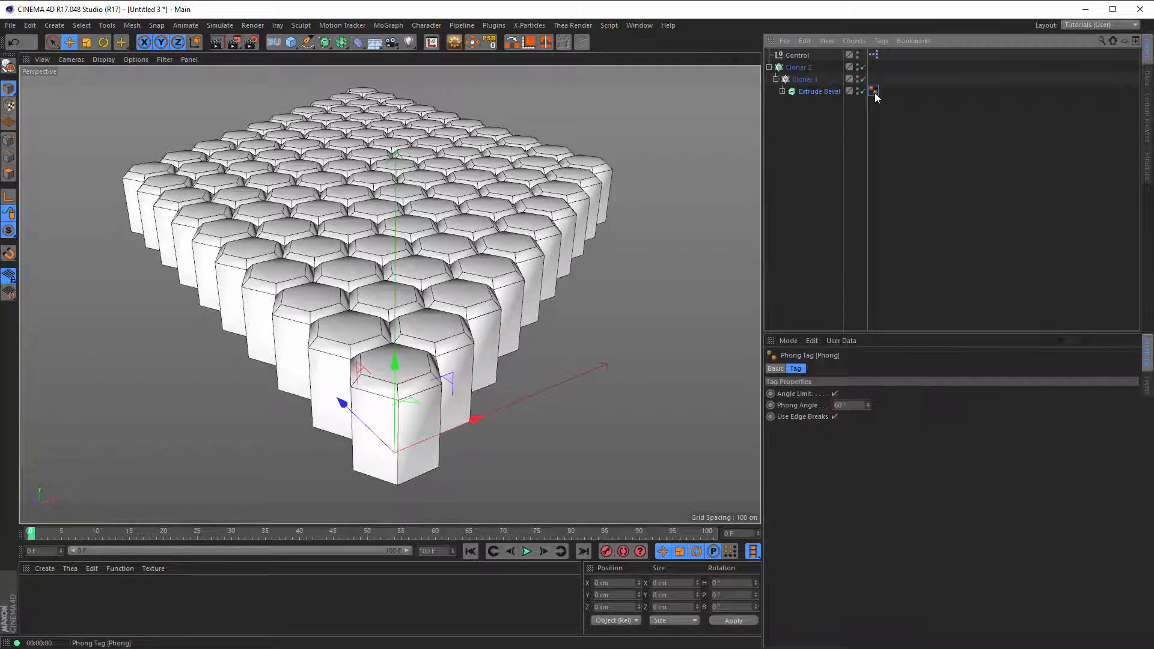
click(854, 405)
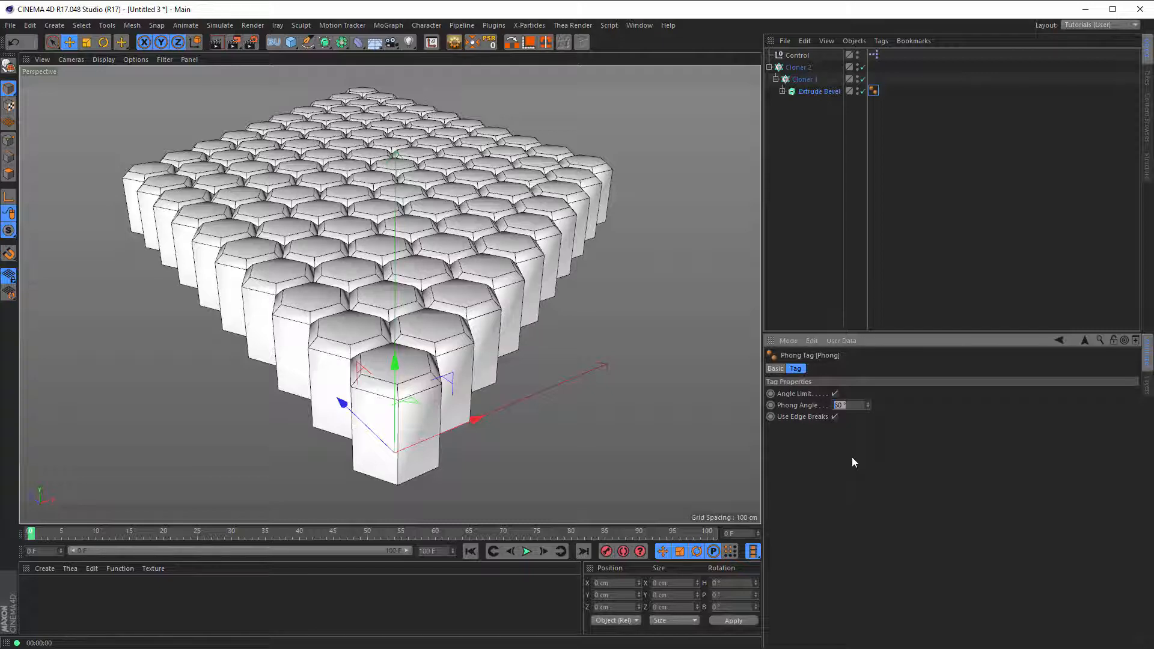
text(20)
key(Return)
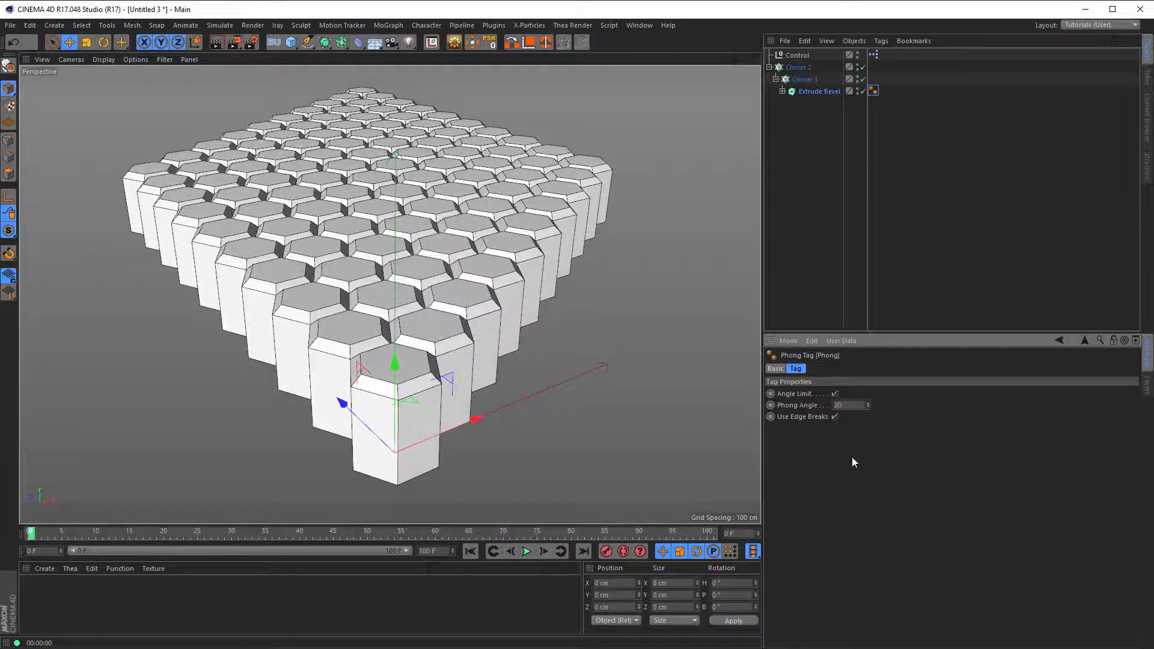
Step: Duplicate the Extrude Bevel object directly beneath the original inside Cloner 1
alt+drag(479, 291, 439, 327)
scroll(435, 322, up, 4)
scroll(448, 329, down, 3)
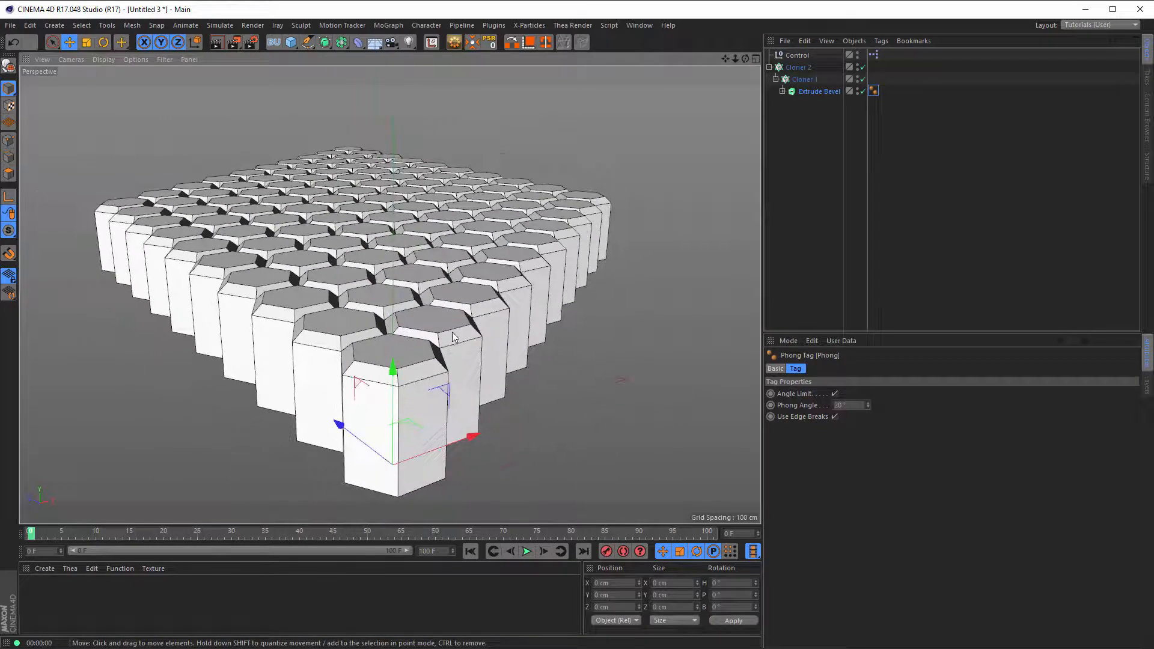
alt+middle_drag(453, 332, 485, 298)
alt+drag(485, 298, 488, 290)
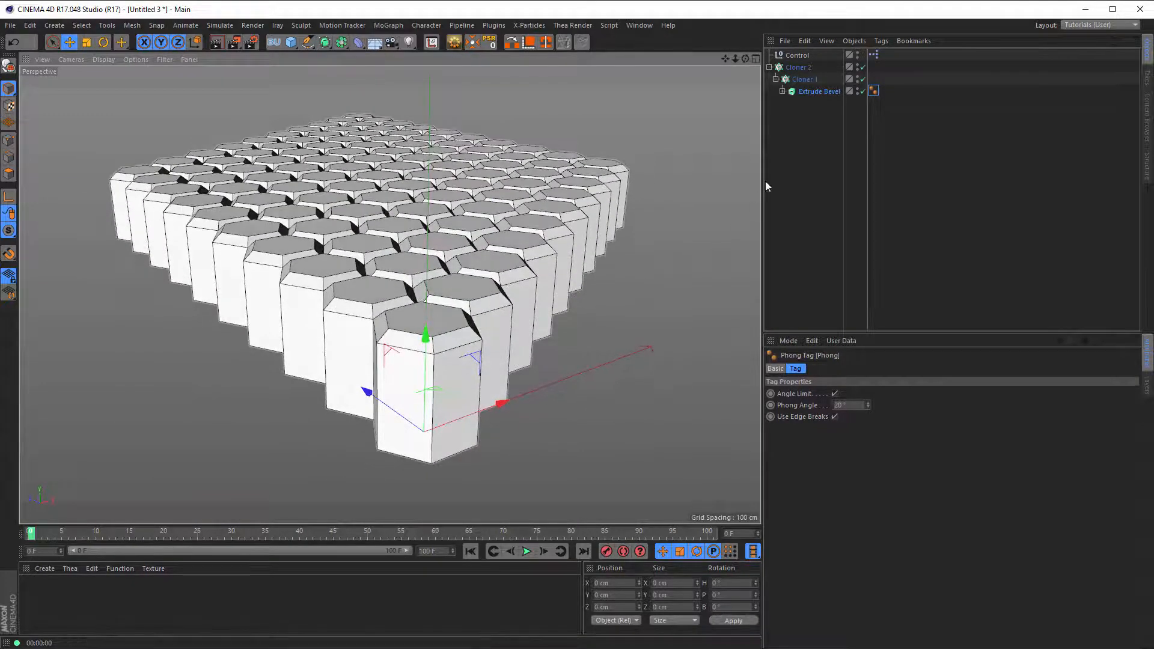
click(809, 90)
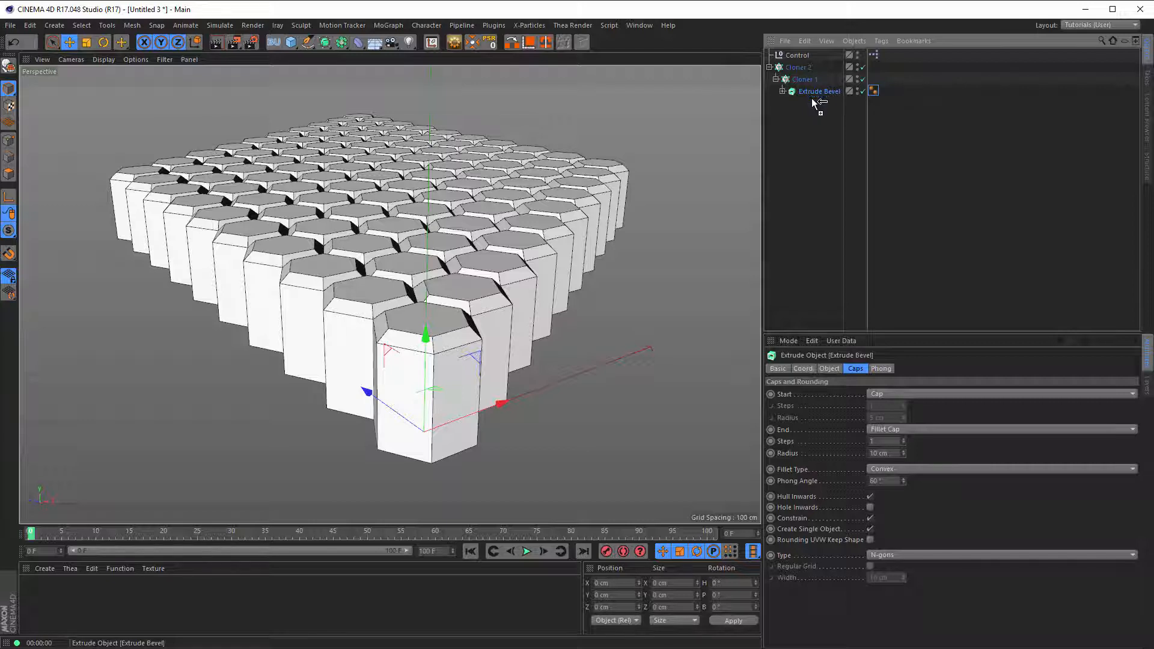
ctrl+drag(807, 90, 815, 102)
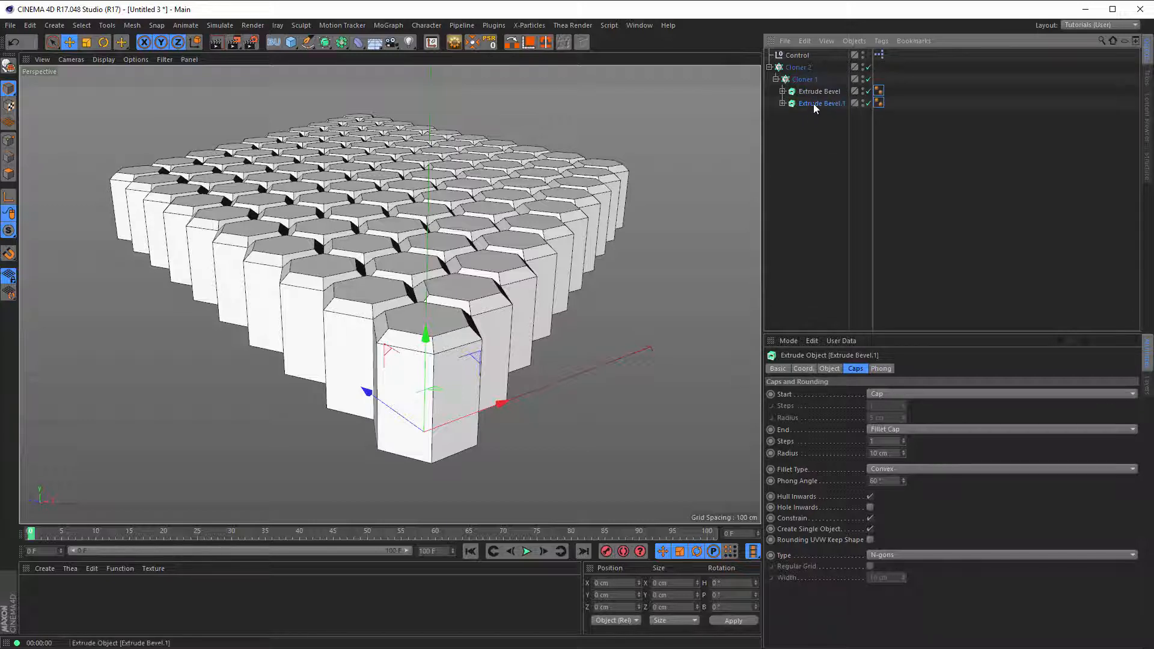
Step: Rename the duplicated Extrude object as Extrude no Bevel
double_click(813, 104)
text(Extrude Bevel)
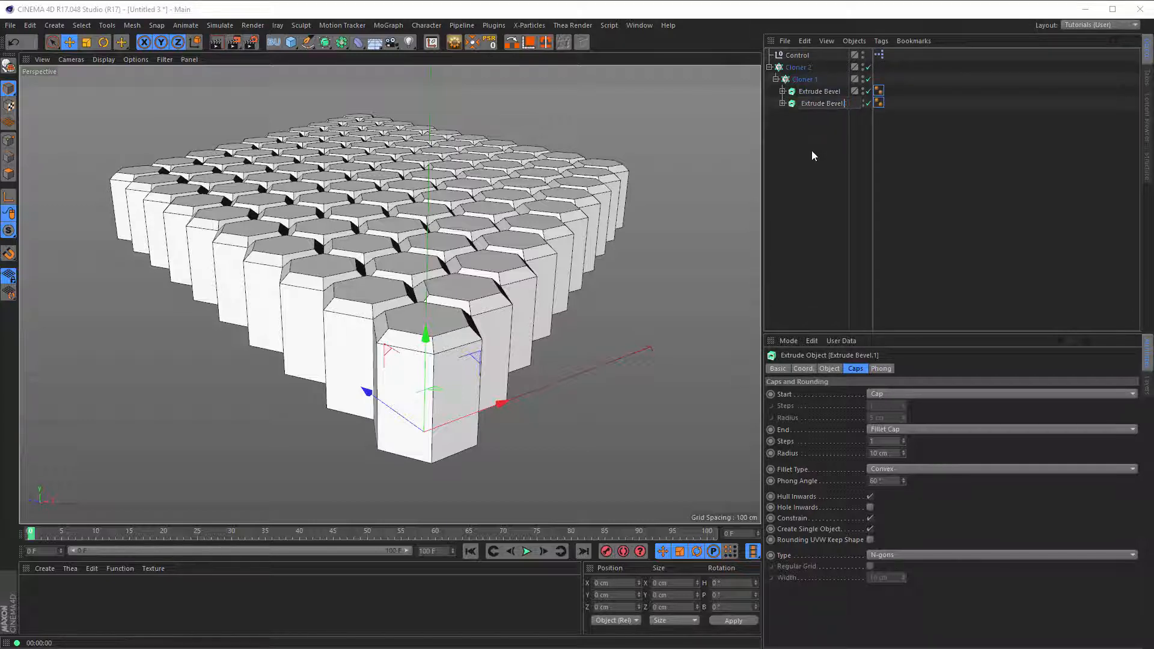
key(Left)
key(Left)
text(no)
key(Return)
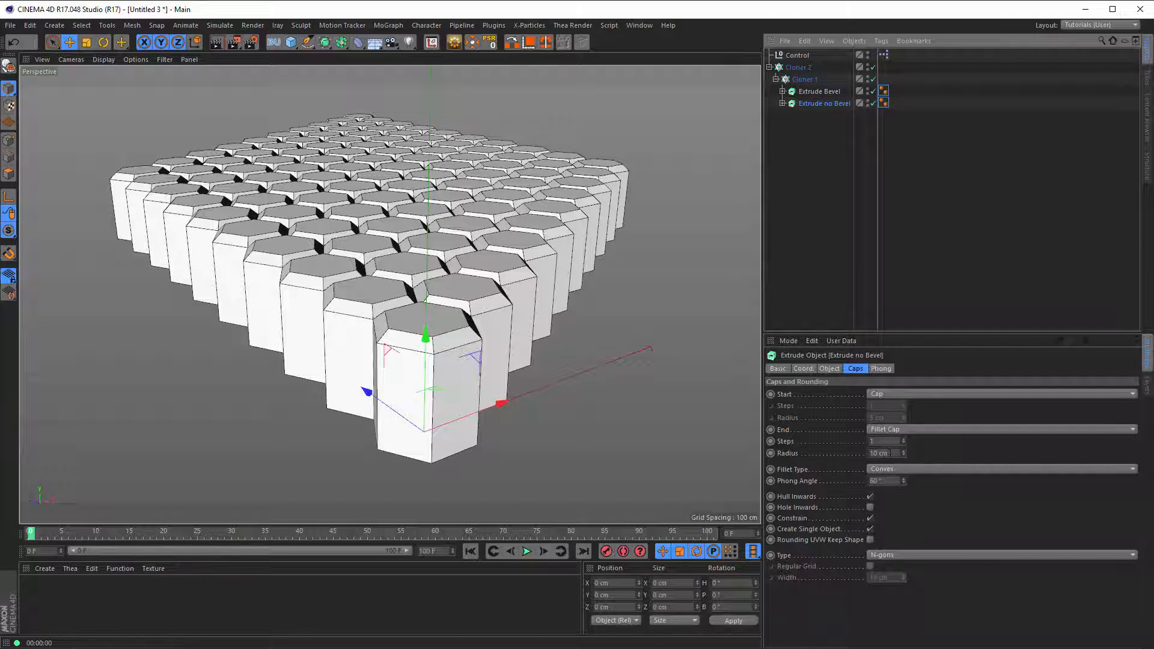
Step: Set the end cap fillet radius of Extrude no Bevel to 0 cm
double_click(881, 453)
text(0)
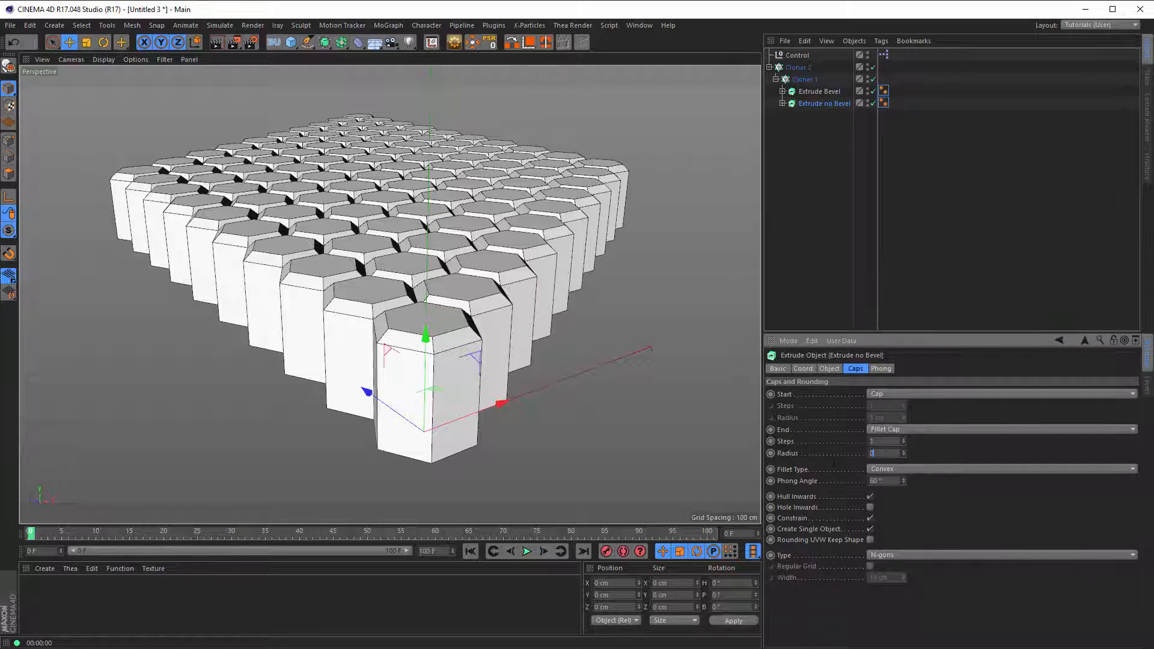
key(Return)
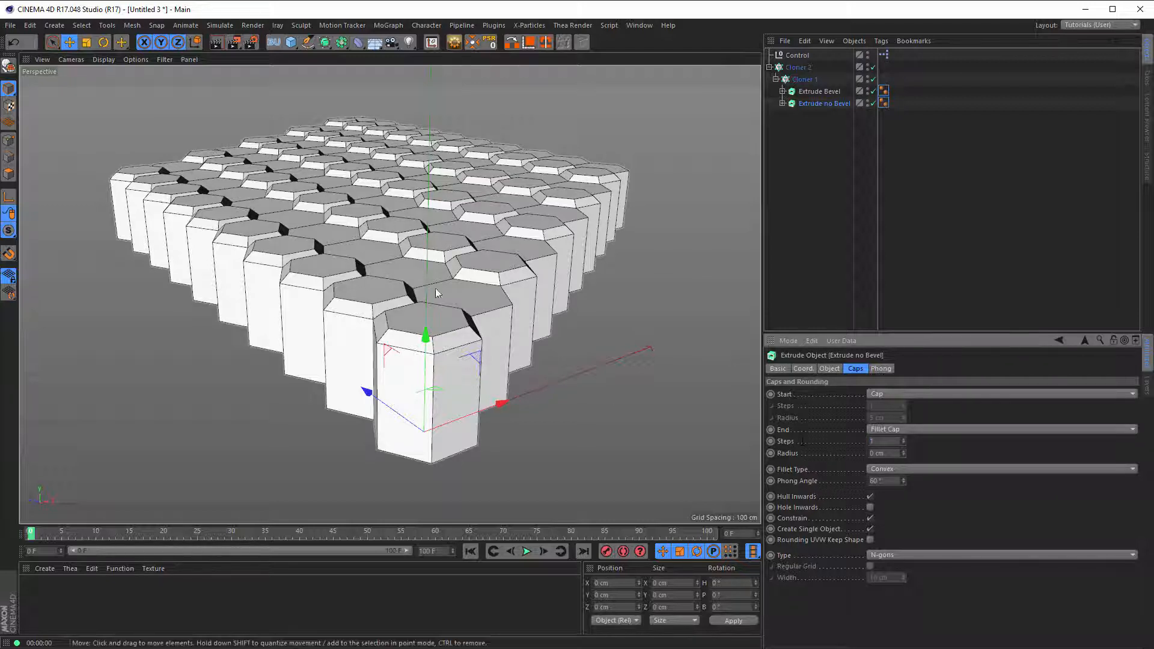
Step: Change Cloner 1's Clones setting to Blend between the bevelled and unbevelled extrusions
alt+drag(427, 265, 454, 260)
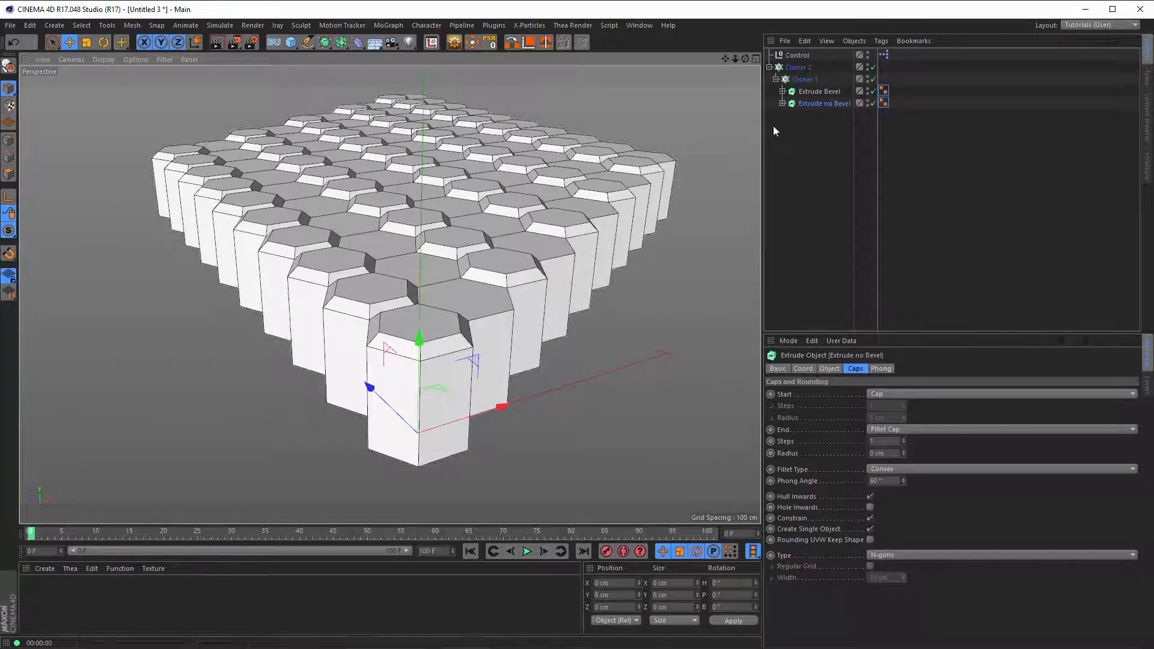
click(804, 79)
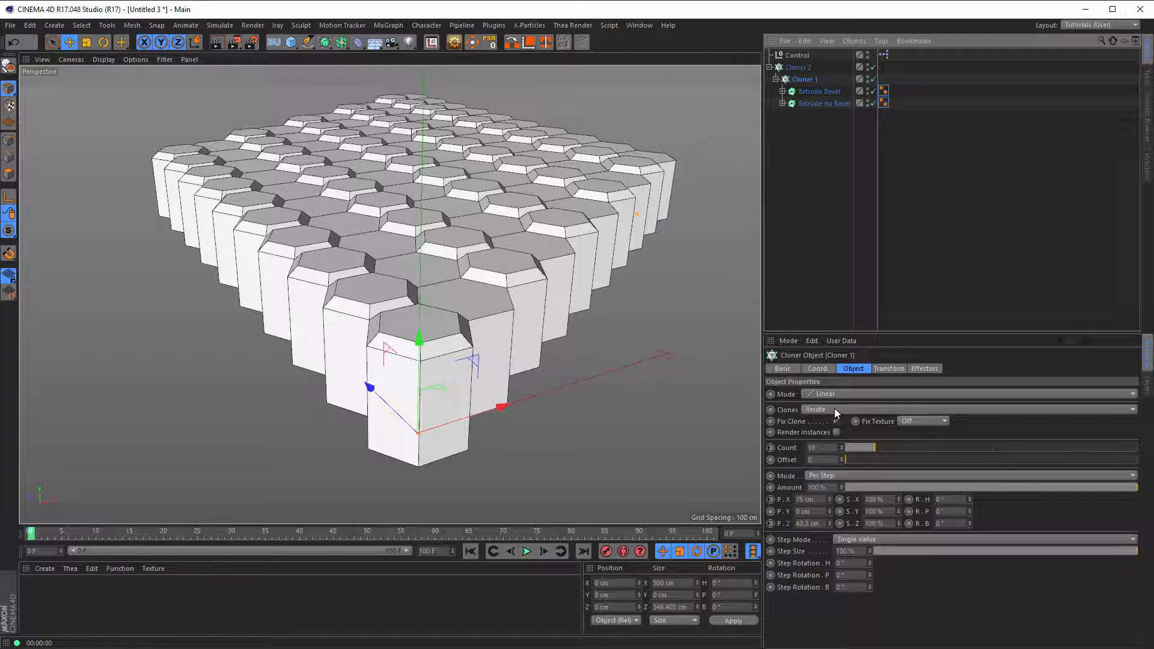
click(842, 409)
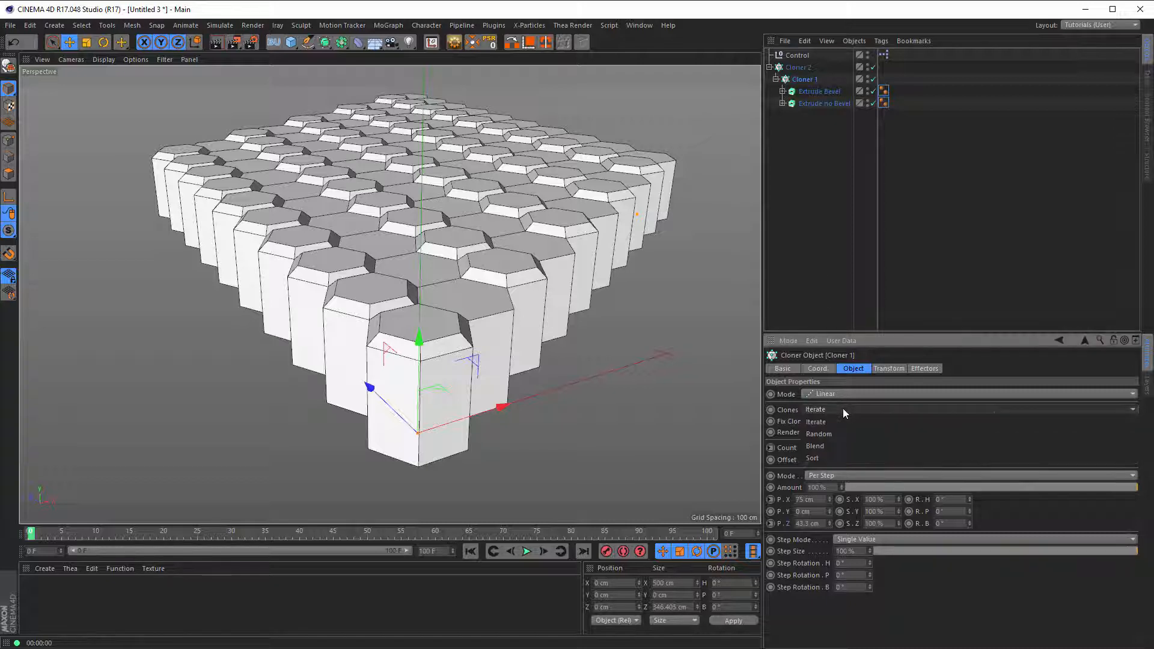
click(820, 447)
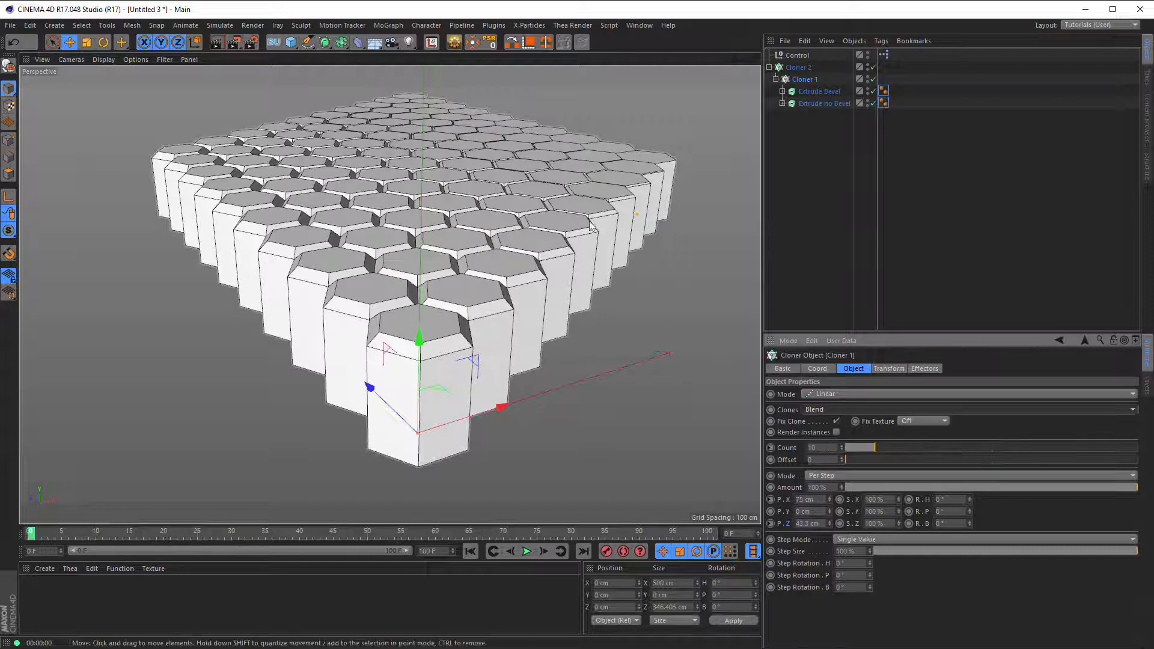
Step: Examine the blended bevels across the hexagon grid from several angles in the perspective view
alt+drag(715, 272, 661, 232)
scroll(466, 230, down, 3)
alt+drag(339, 230, 562, 214)
mouse_move(562, 215)
alt+middle_down()
mouse_move(638, 227)
mouse_move(558, 216)
alt+middle_up()
alt+right_drag(559, 217, 391, 230)
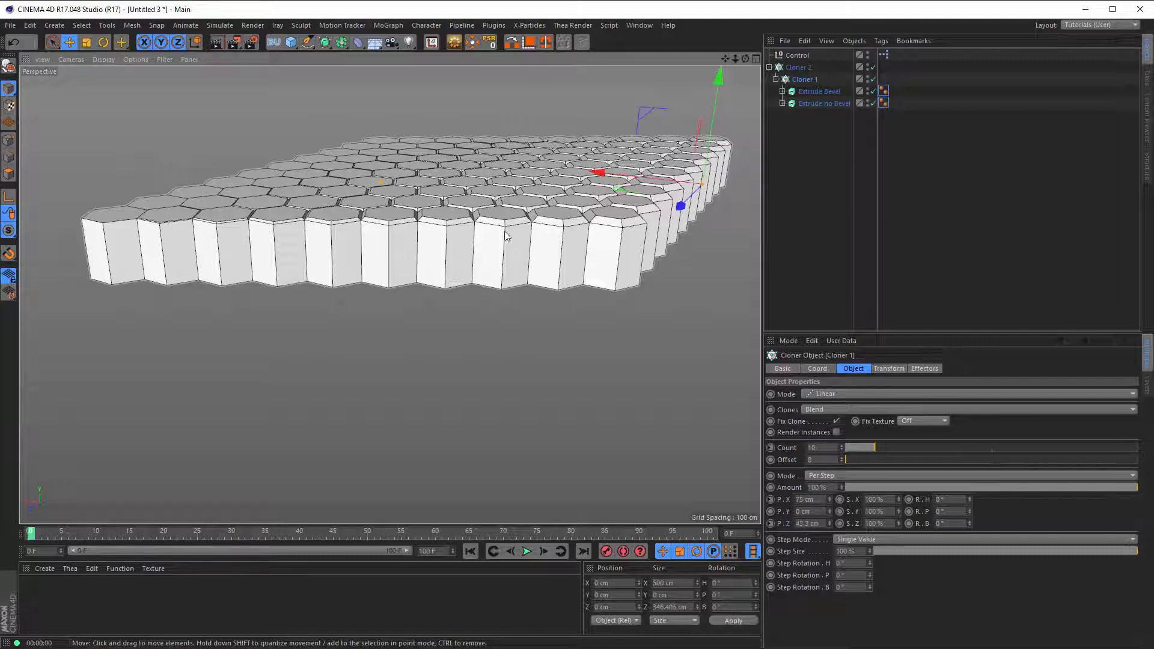
alt+drag(564, 213, 517, 281)
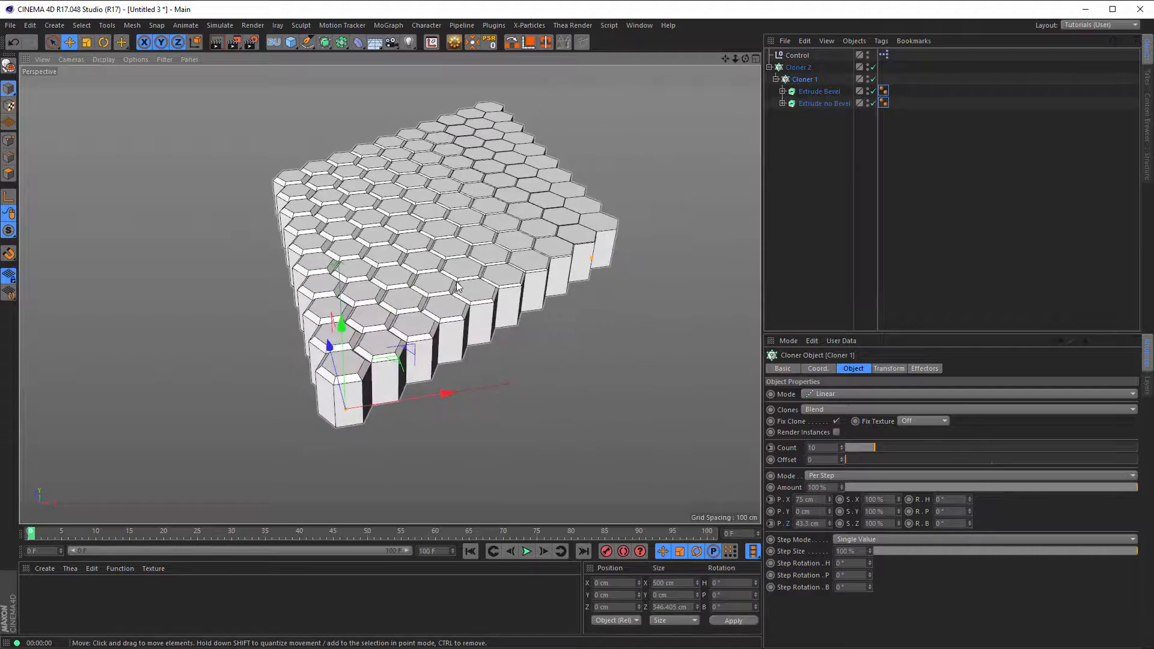
scroll(440, 281, up, 2)
alt+drag(440, 281, 386, 295)
alt+drag(359, 310, 404, 299)
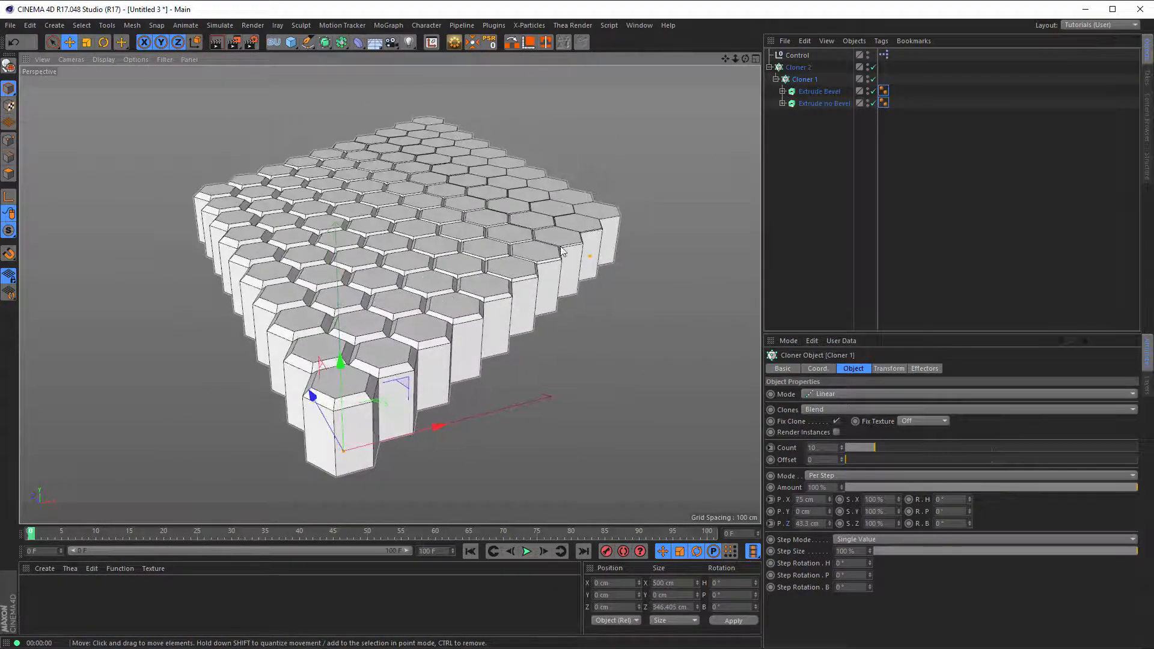
alt+drag(439, 293, 470, 283)
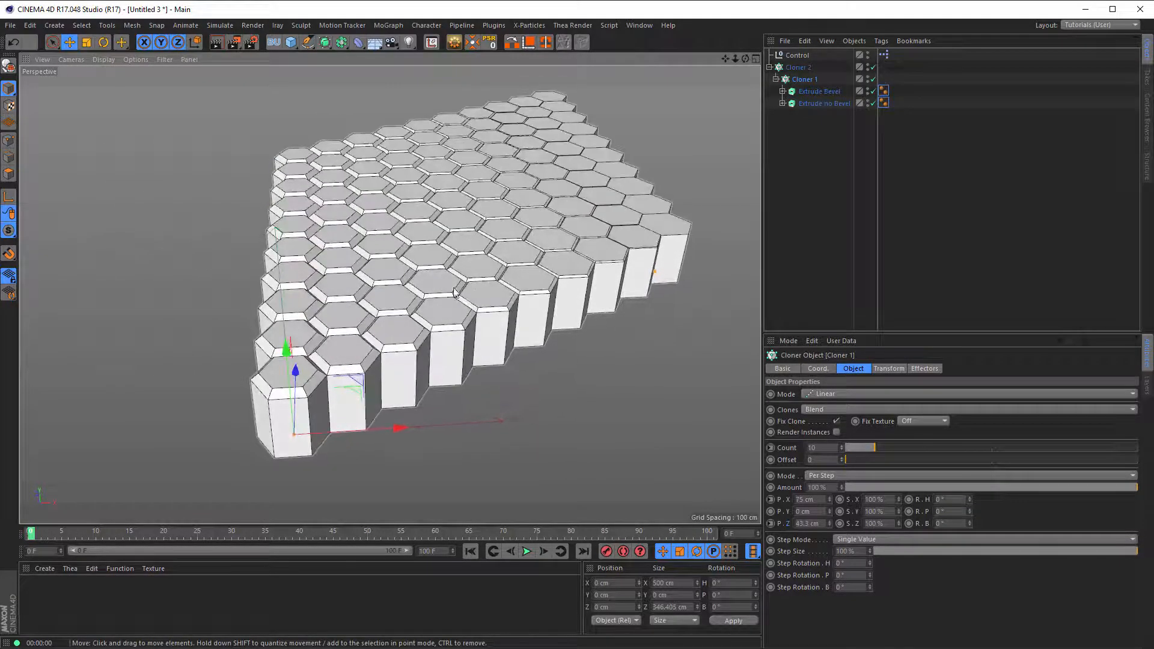
Step: Rotate Cloner 2 to a heading of 90° around its vertical axis
click(796, 68)
key(r)
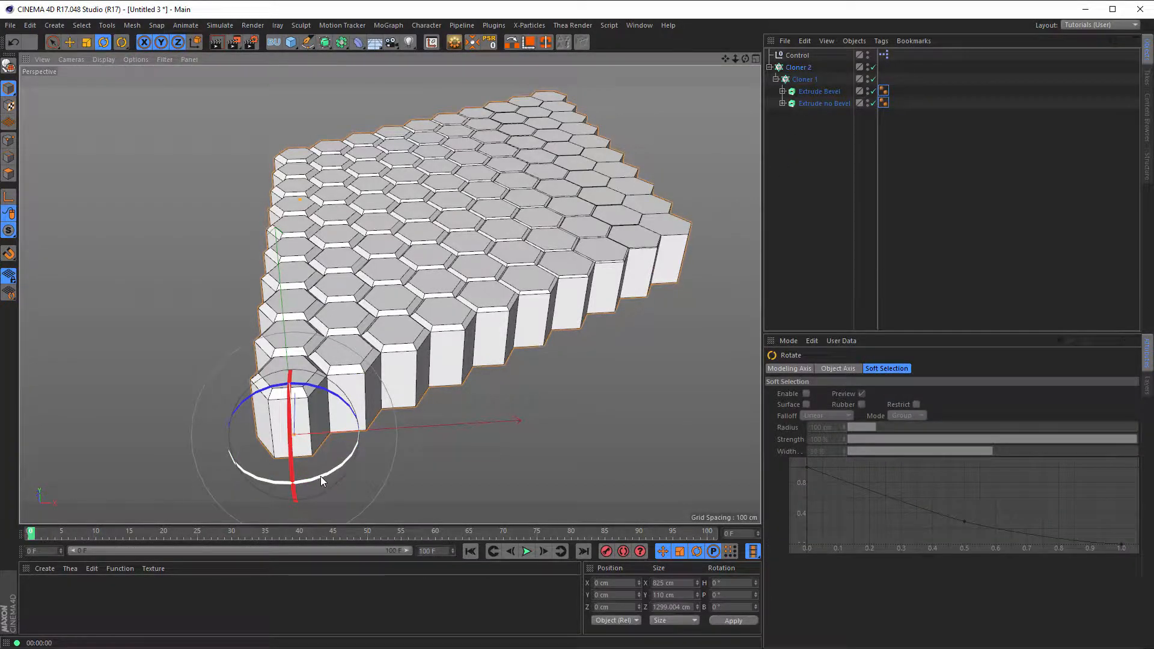
drag(319, 476, 354, 414)
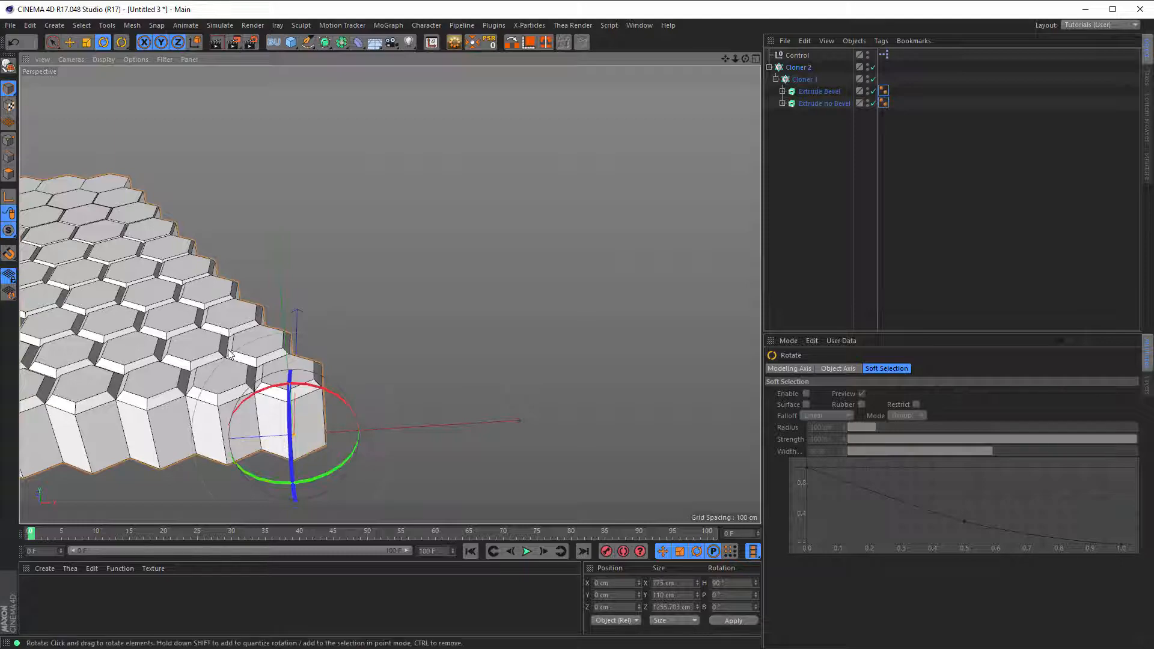
alt+drag(386, 291, 483, 298)
scroll(437, 277, down, 5)
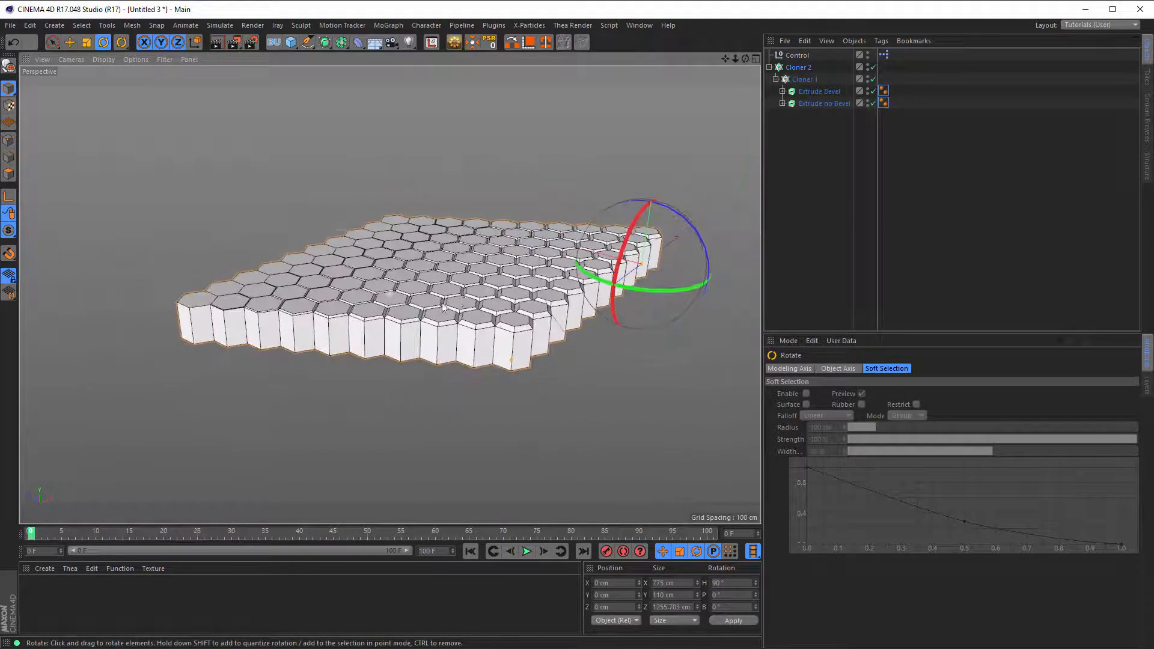
Step: Move the Extrude no Bevel object above Extrude Bevel within Cloner 1
scroll(483, 298, up, 4)
alt+drag(545, 281, 551, 292)
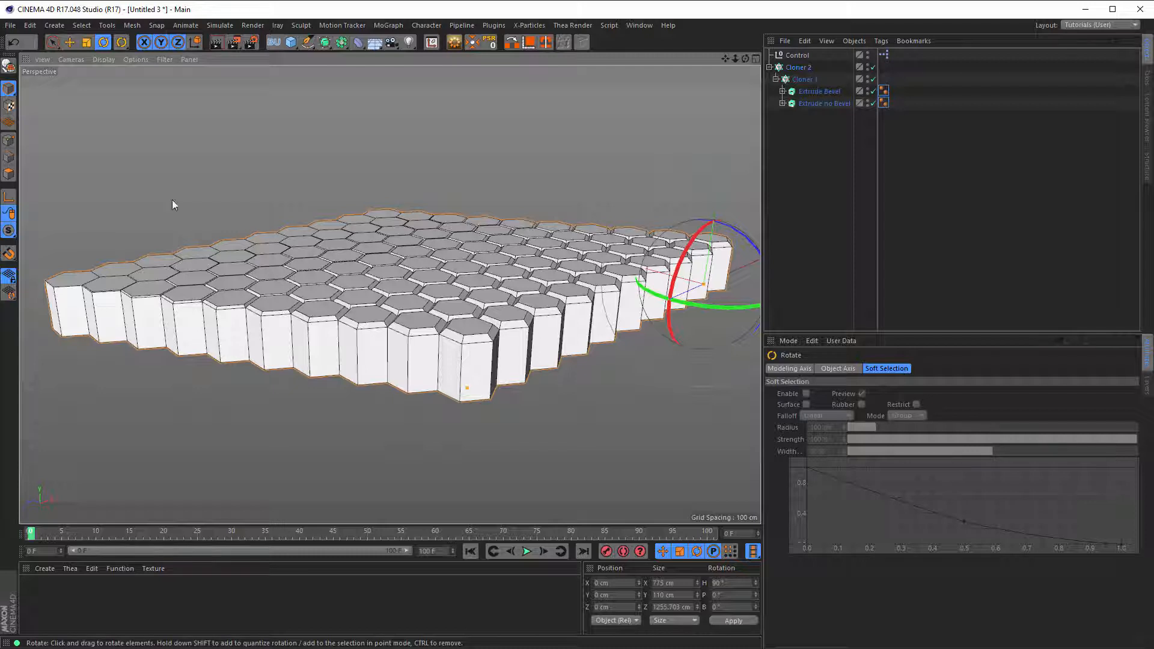
click(816, 103)
drag(813, 102, 816, 88)
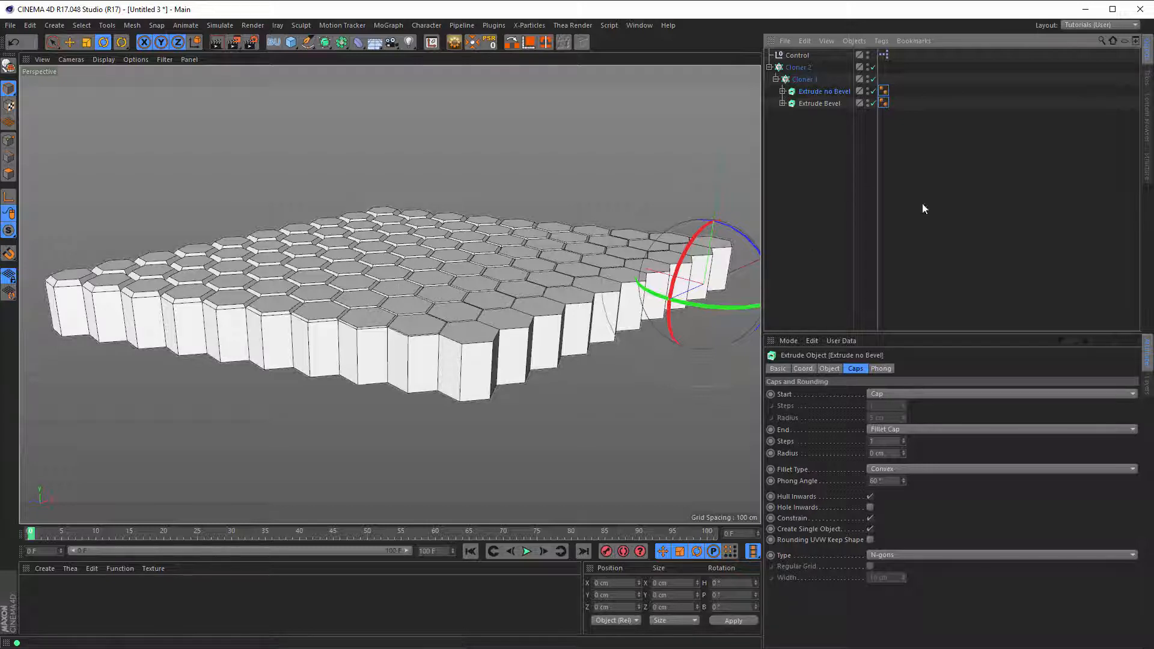
scroll(369, 265, up, 1)
alt+drag(369, 265, 459, 269)
scroll(459, 269, up, 2)
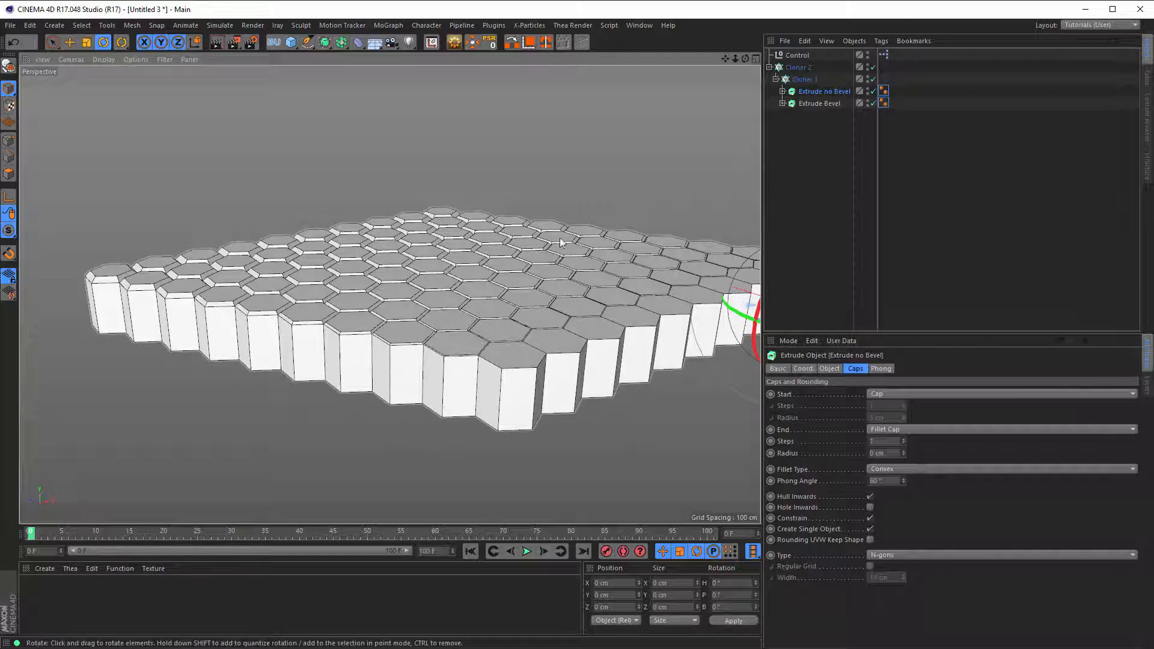
Step: Add a Plain effector to Cloner 1
click(802, 80)
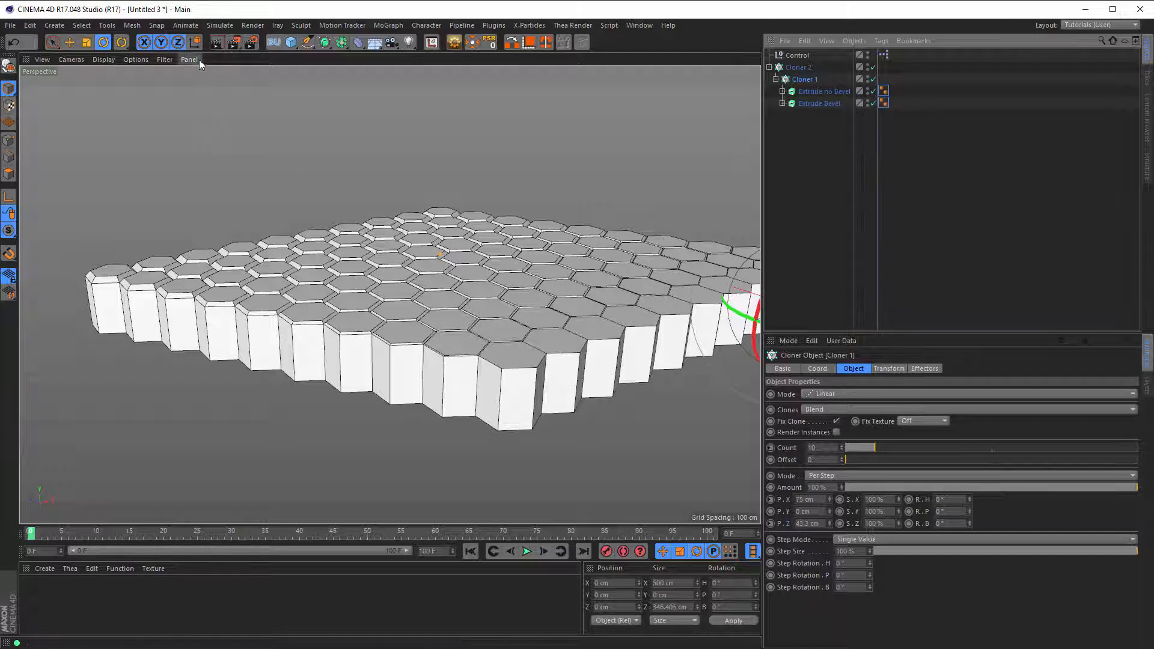
click(380, 26)
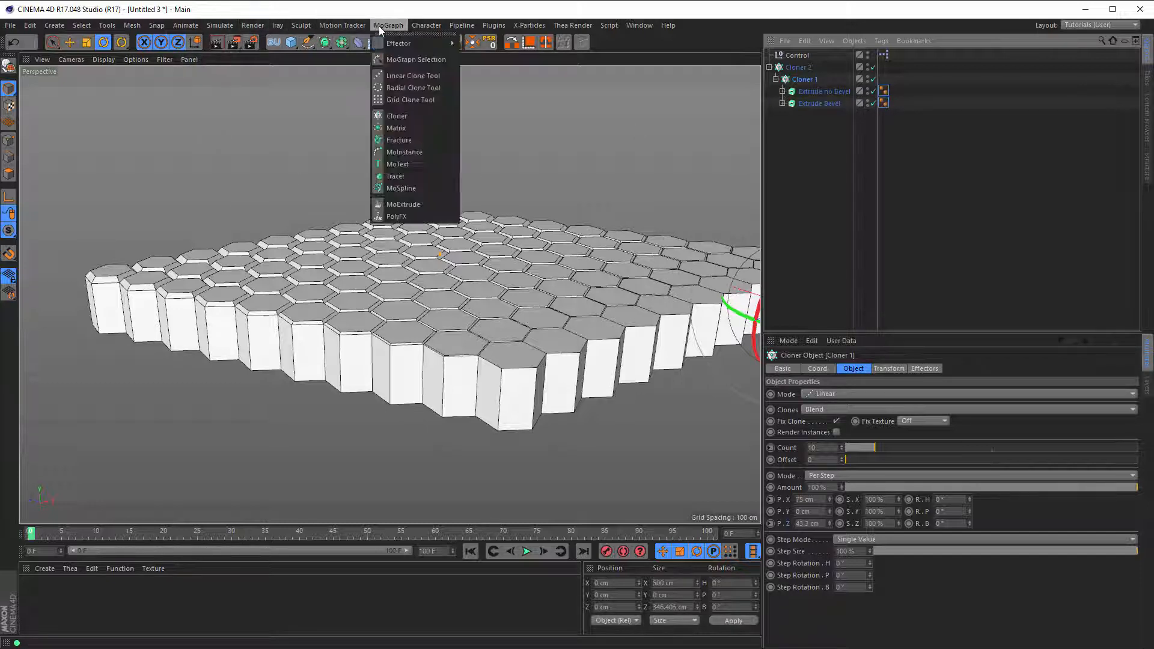
mouse_move(395, 44)
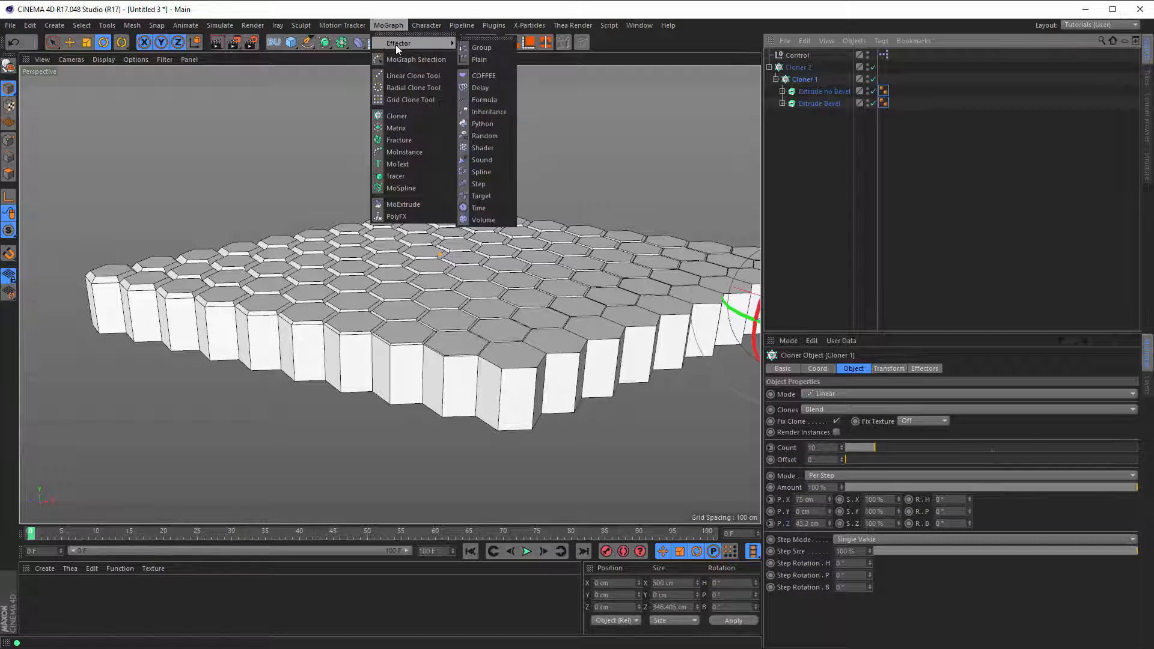
click(481, 61)
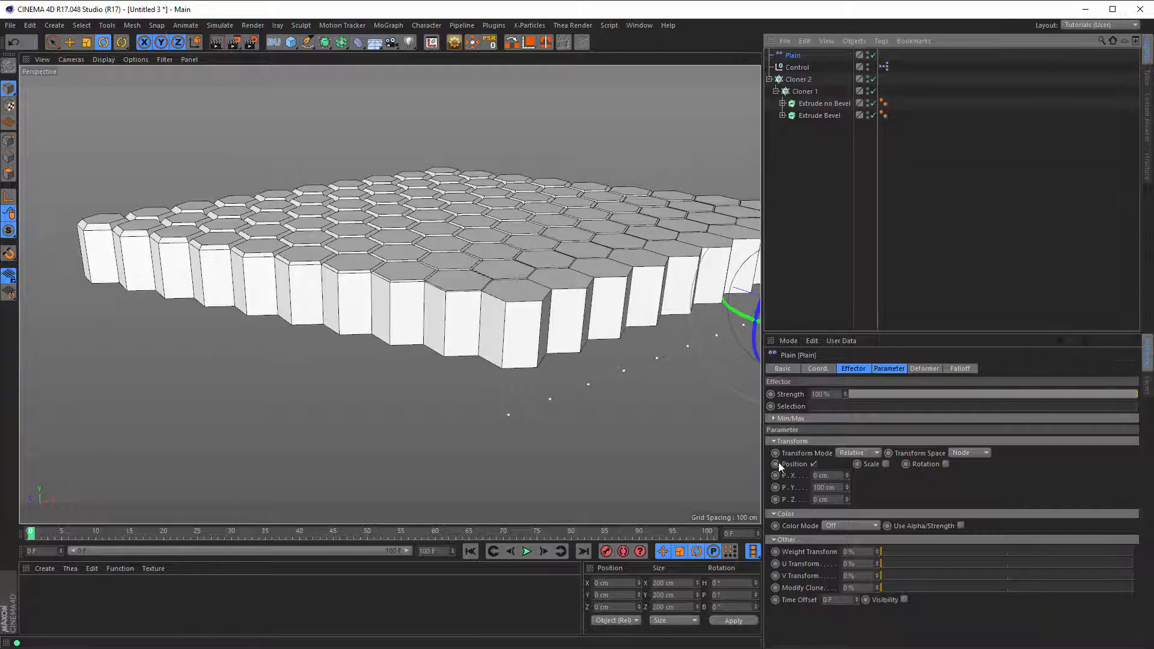
Step: Disable the Plain effector's position transform and set its Modify Clone value to 100%
click(813, 464)
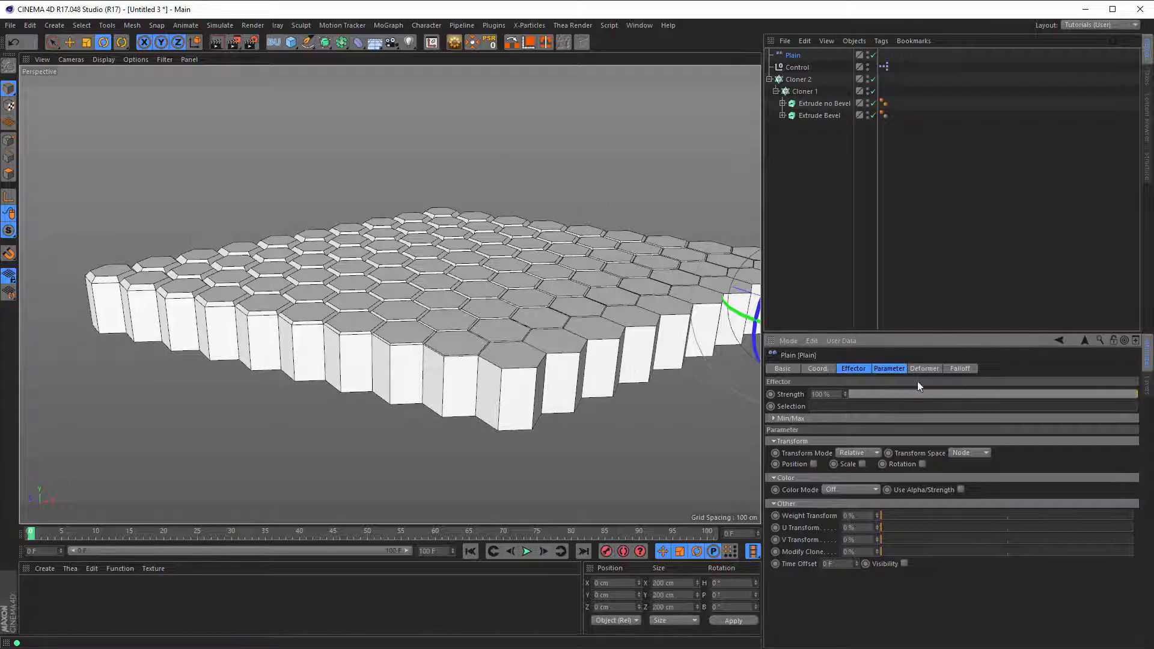
click(889, 367)
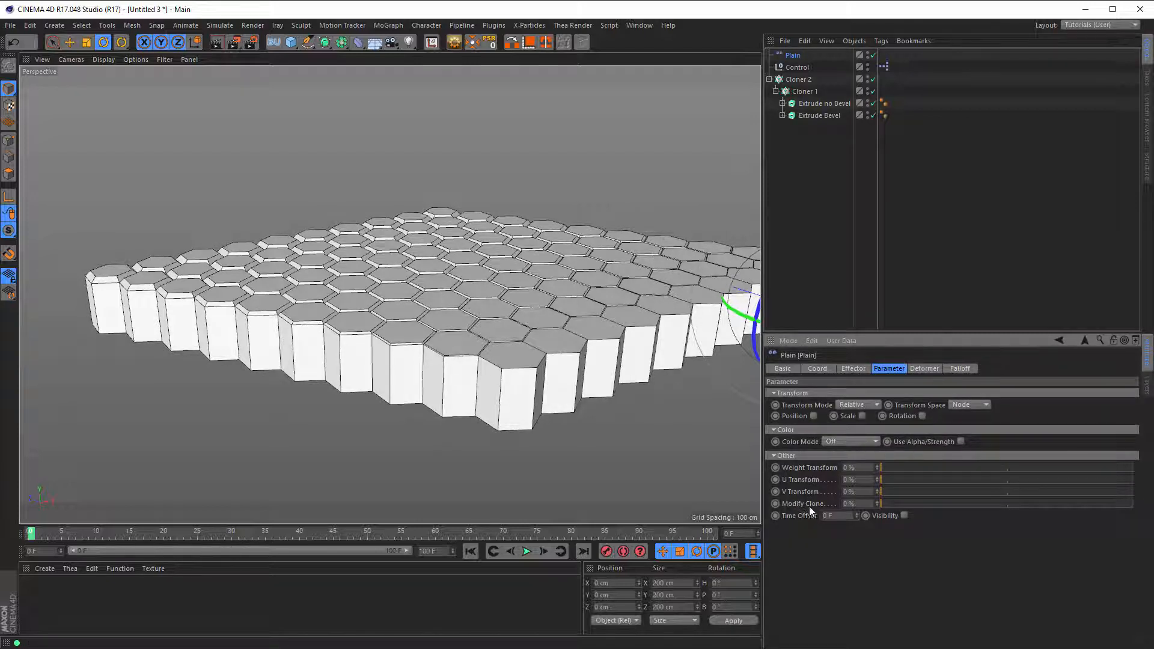
drag(881, 503, 1142, 502)
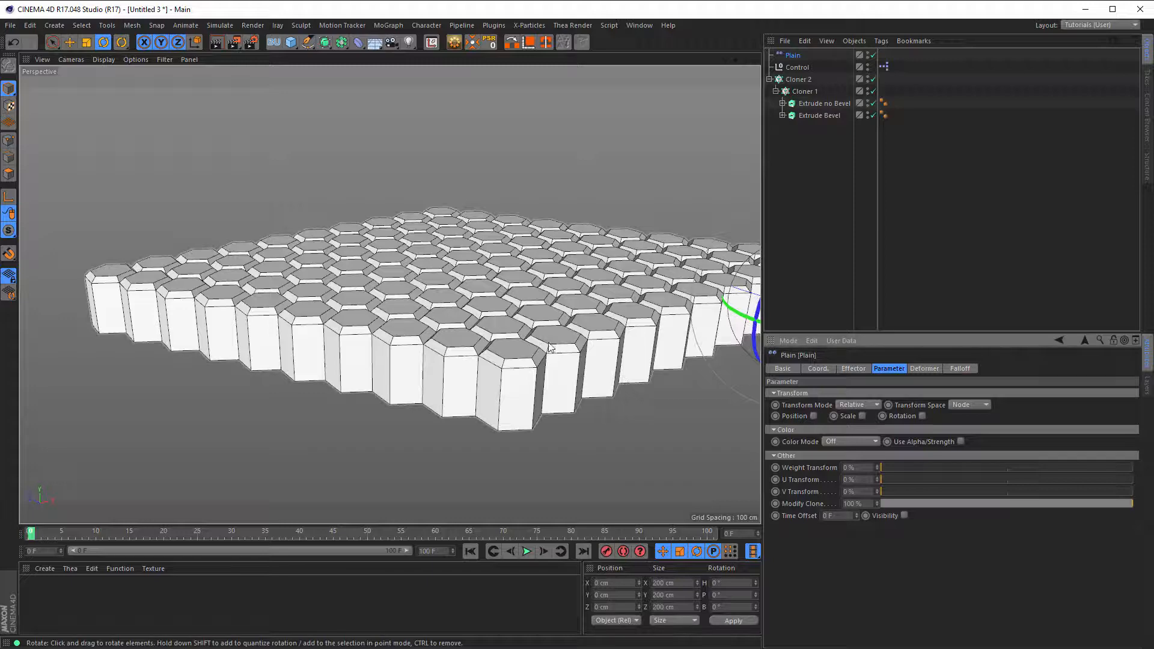
alt+drag(581, 293, 535, 318)
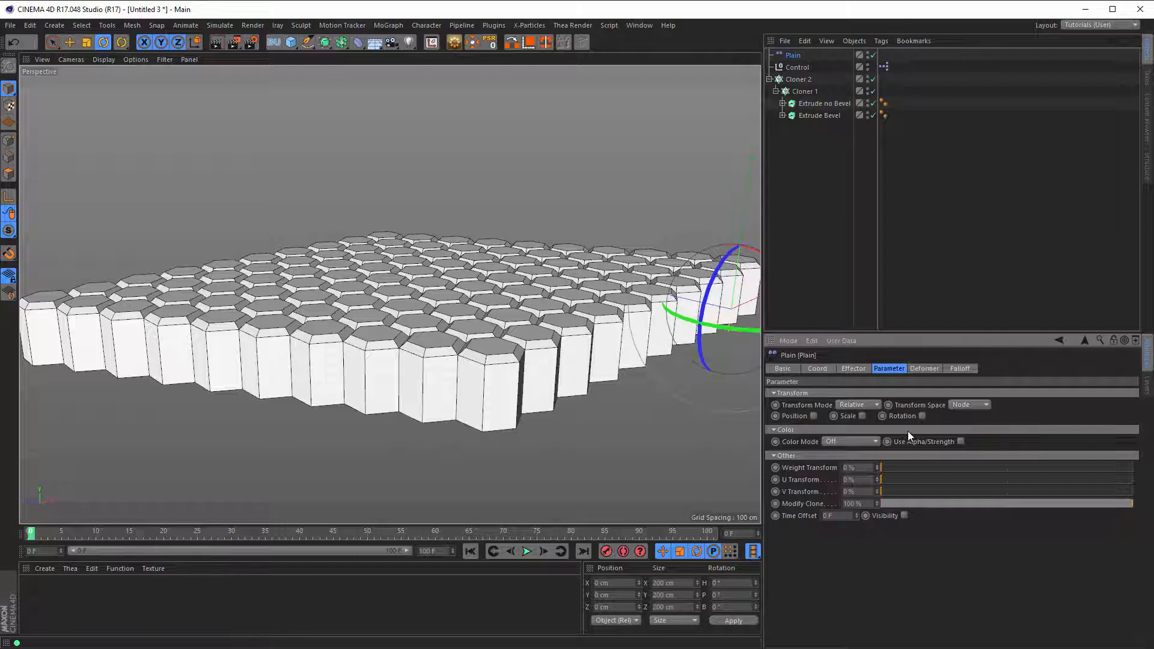
Step: Set the Plain effector's maximum to -100% in its Min/Max settings
click(850, 369)
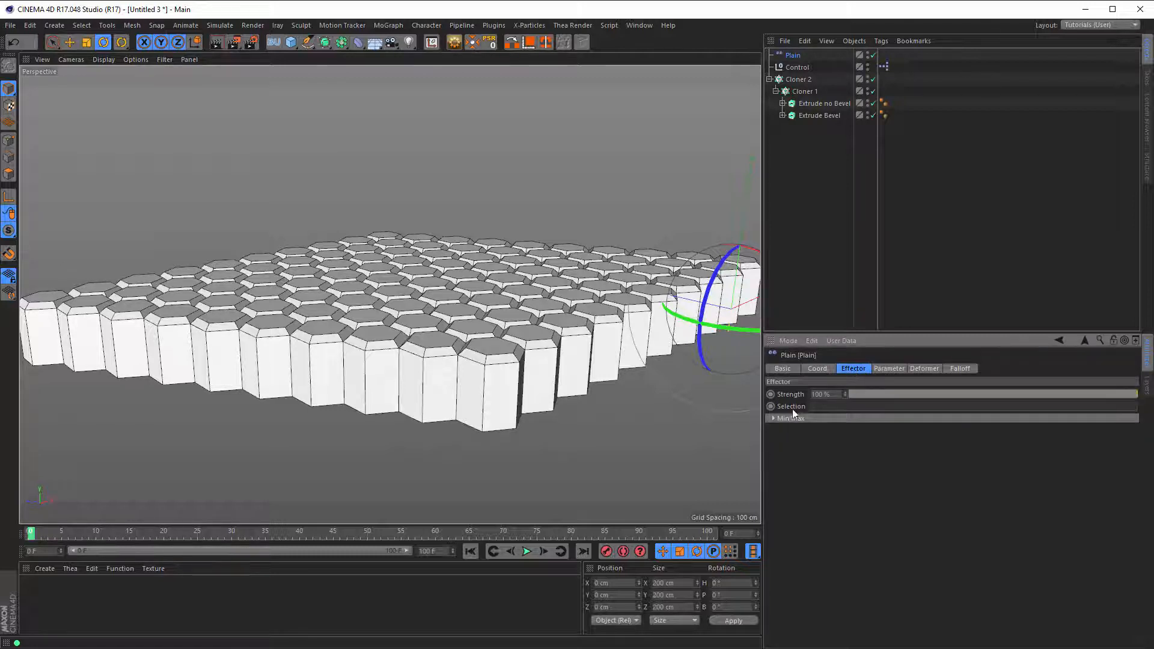
click(781, 418)
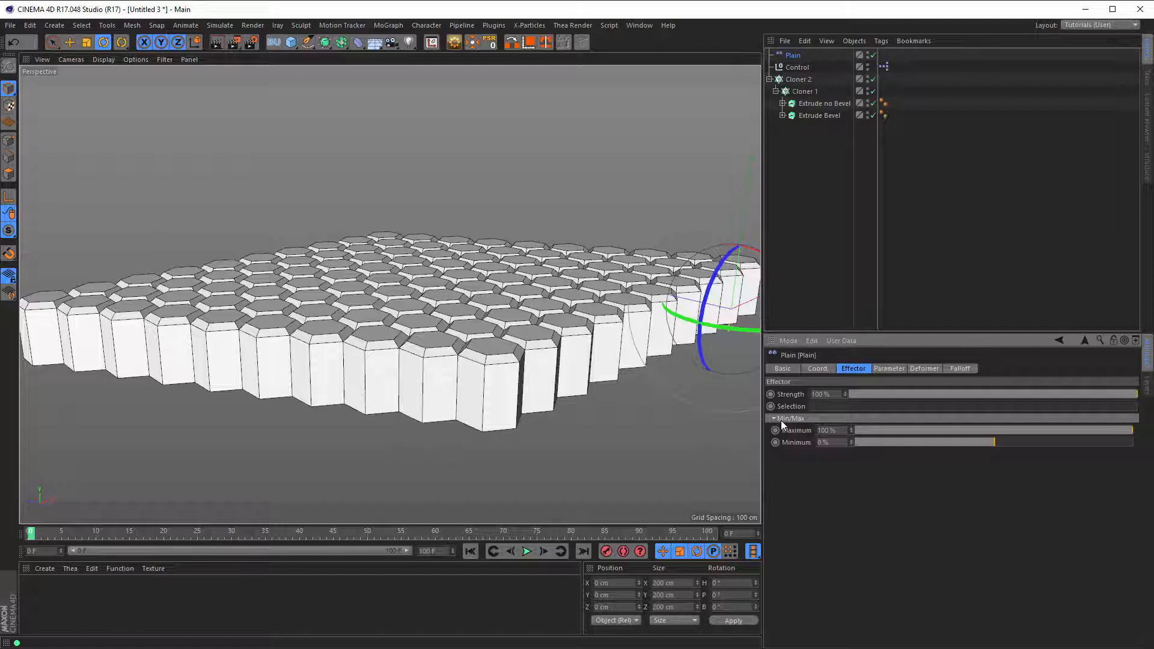
double_click(840, 433)
text(-100)
key(Return)
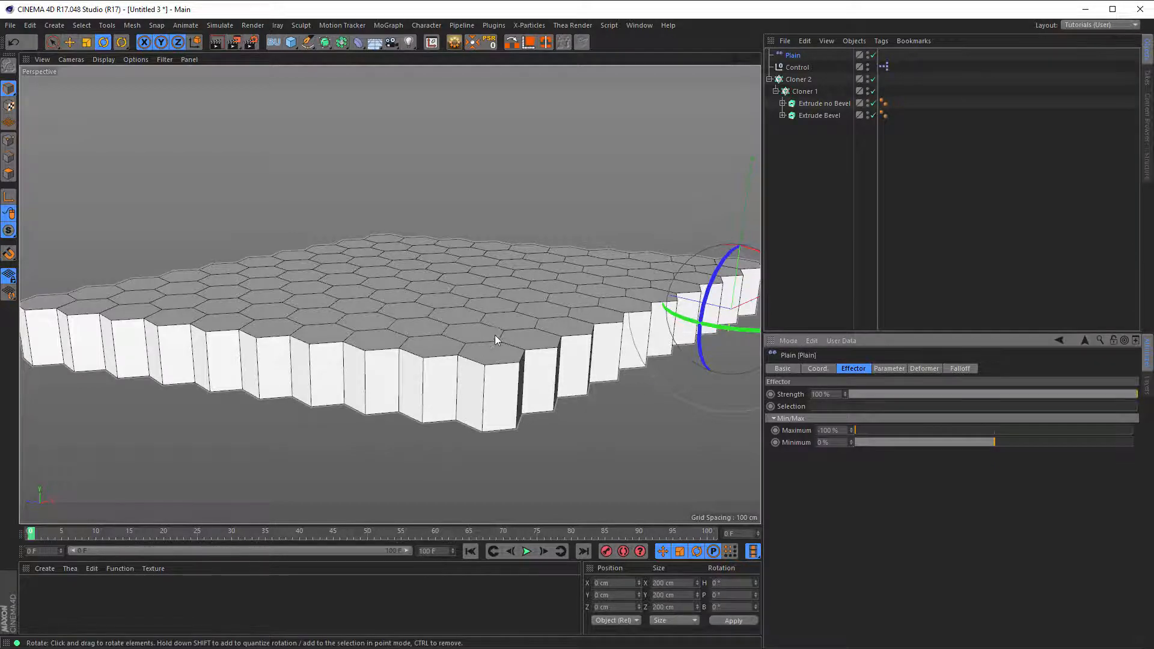
alt+drag(495, 334, 513, 324)
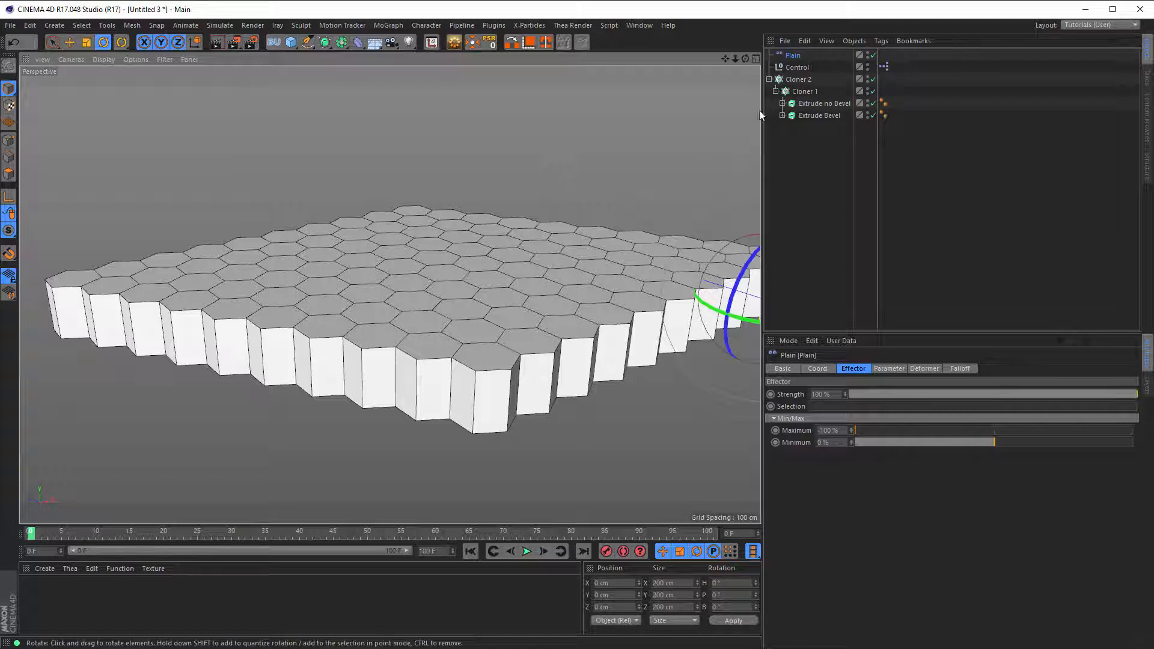
Step: Check the effectors assigned to Cloner 1 and add a second Plain effector to it
click(802, 93)
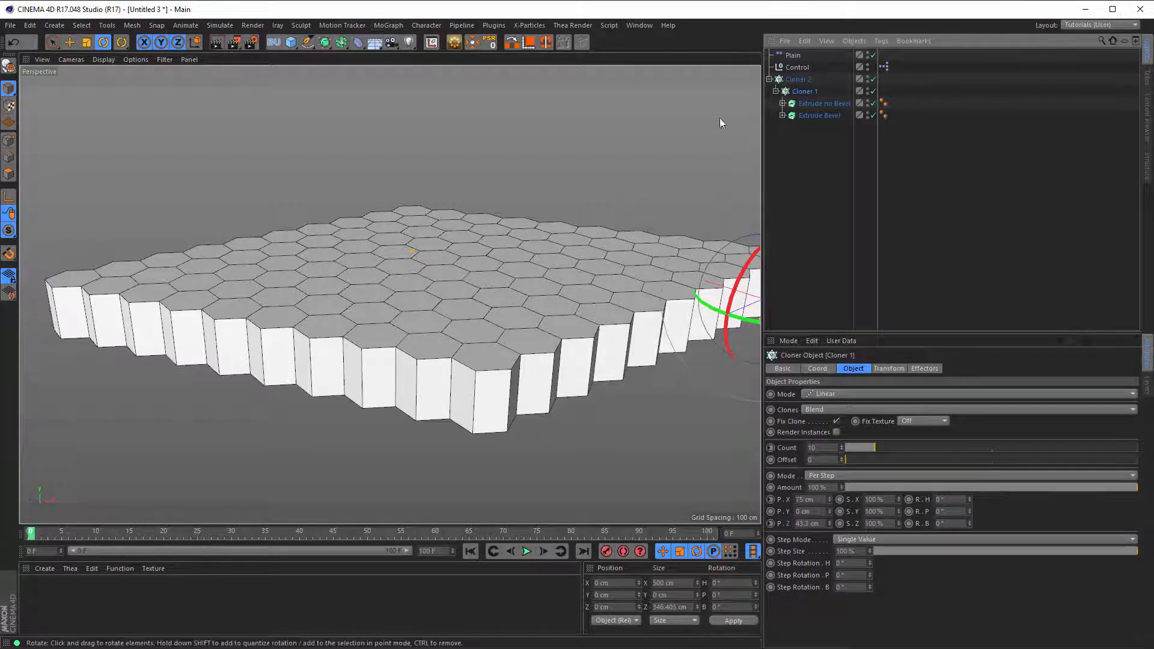
click(926, 369)
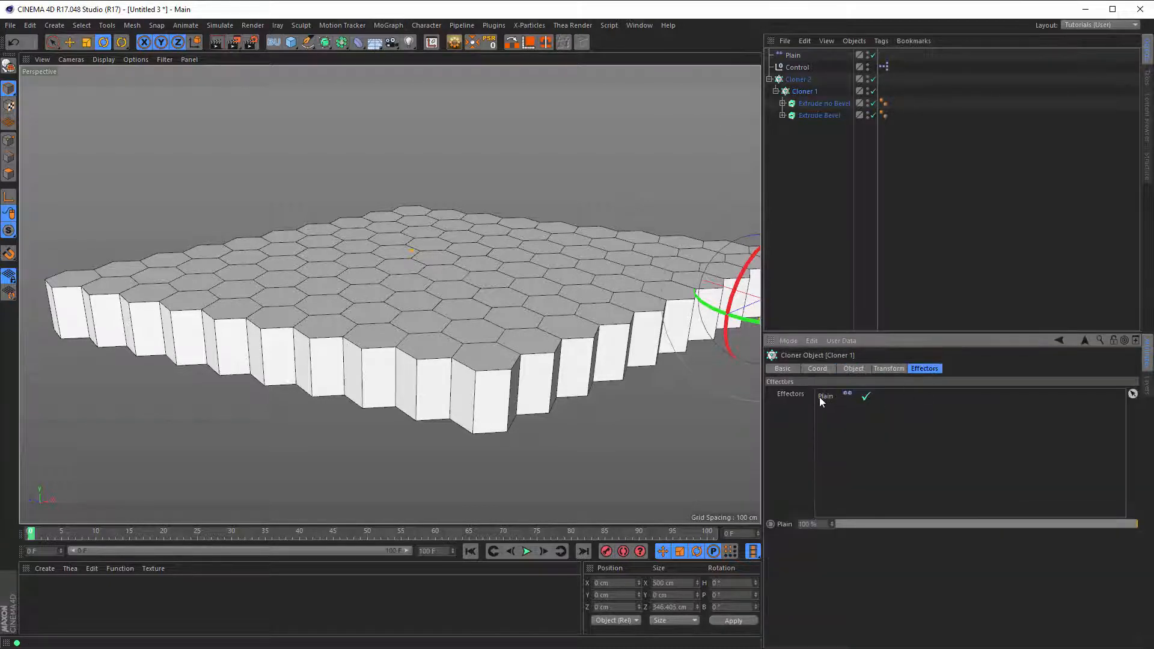
click(852, 369)
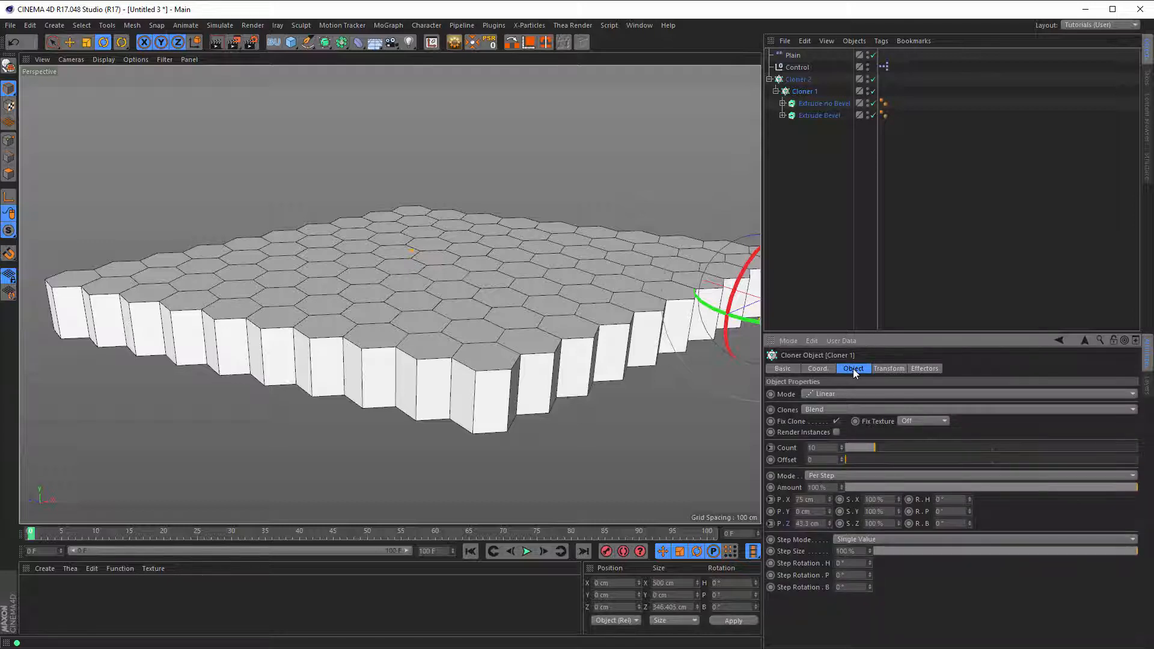
click(926, 369)
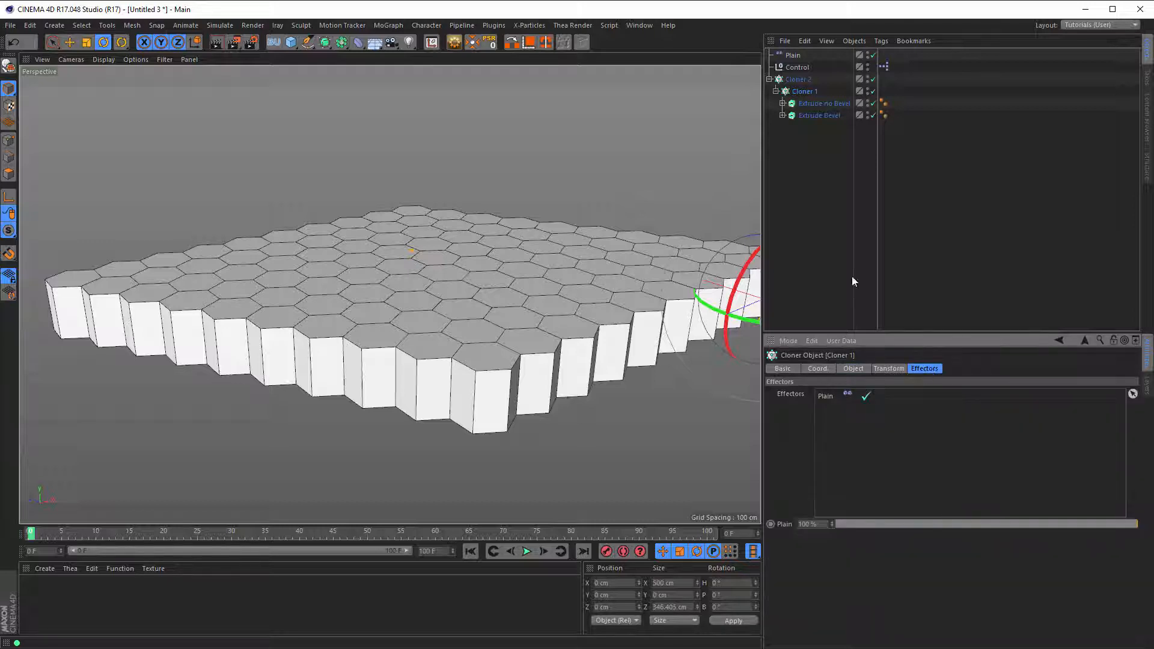
click(851, 369)
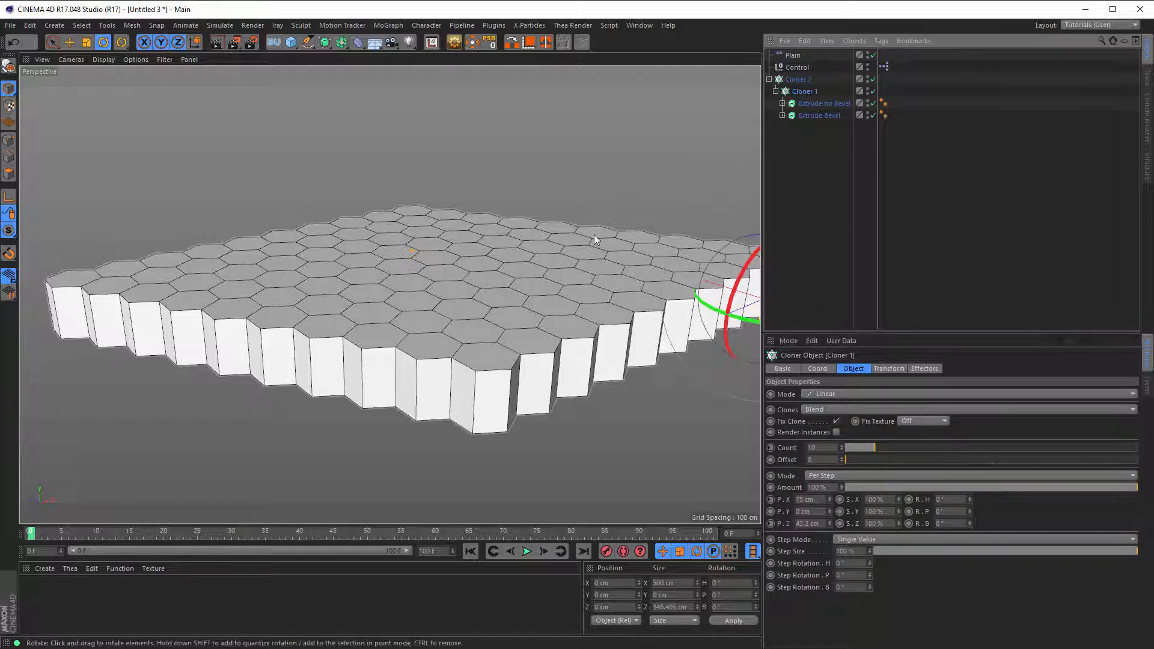
click(386, 25)
mouse_move(415, 43)
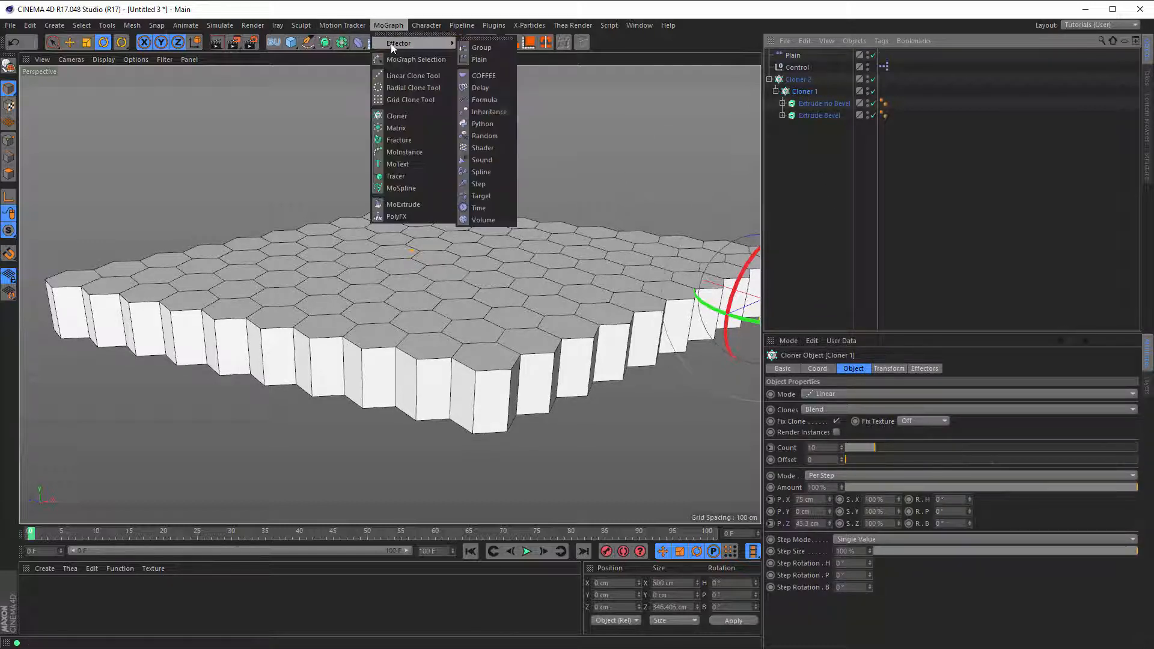
click(479, 59)
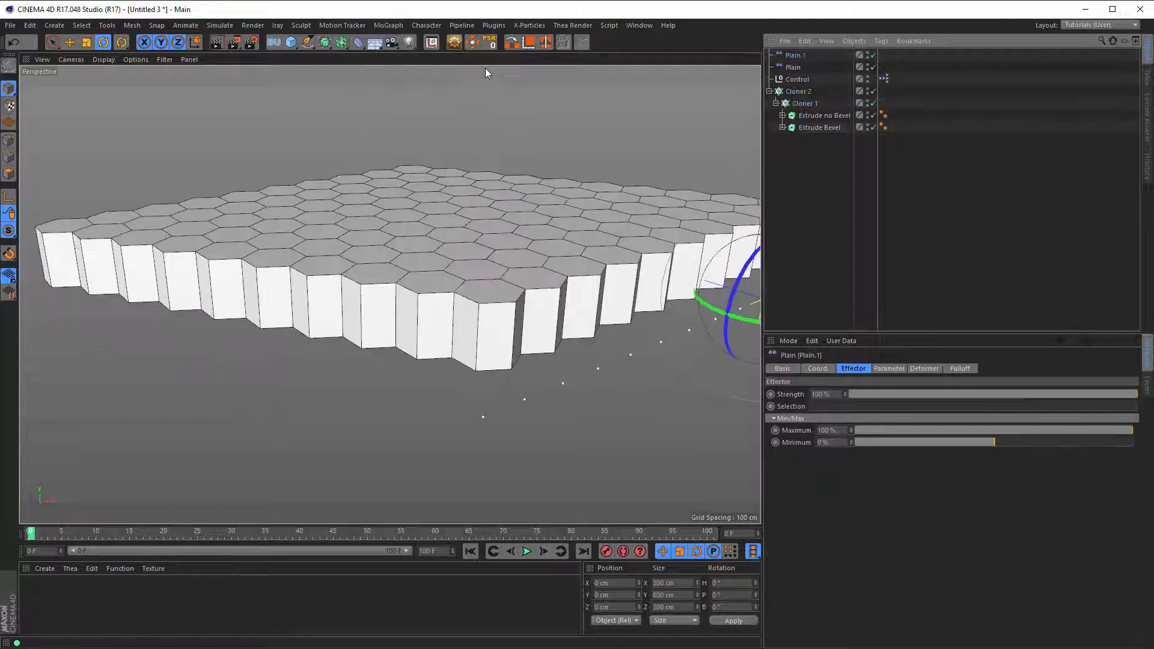
Step: Rename the second Plain effector as Plain Float
double_click(797, 58)
key(Right)
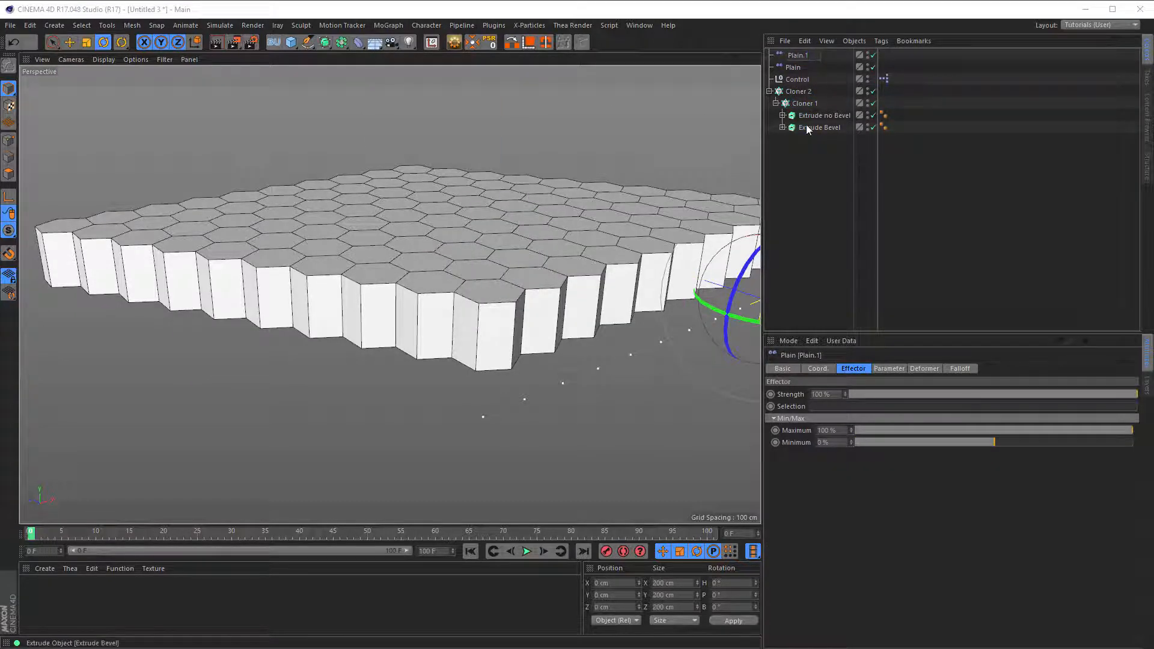
key(BackSpace)
key(BackSpace)
text(Float)
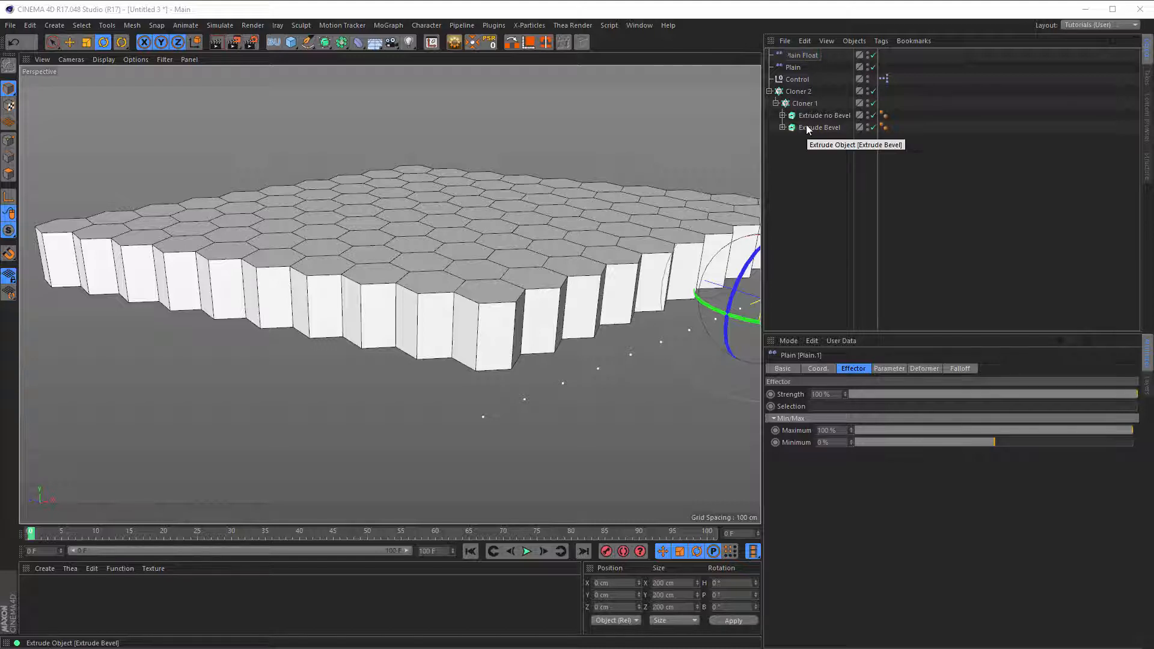
key(Return)
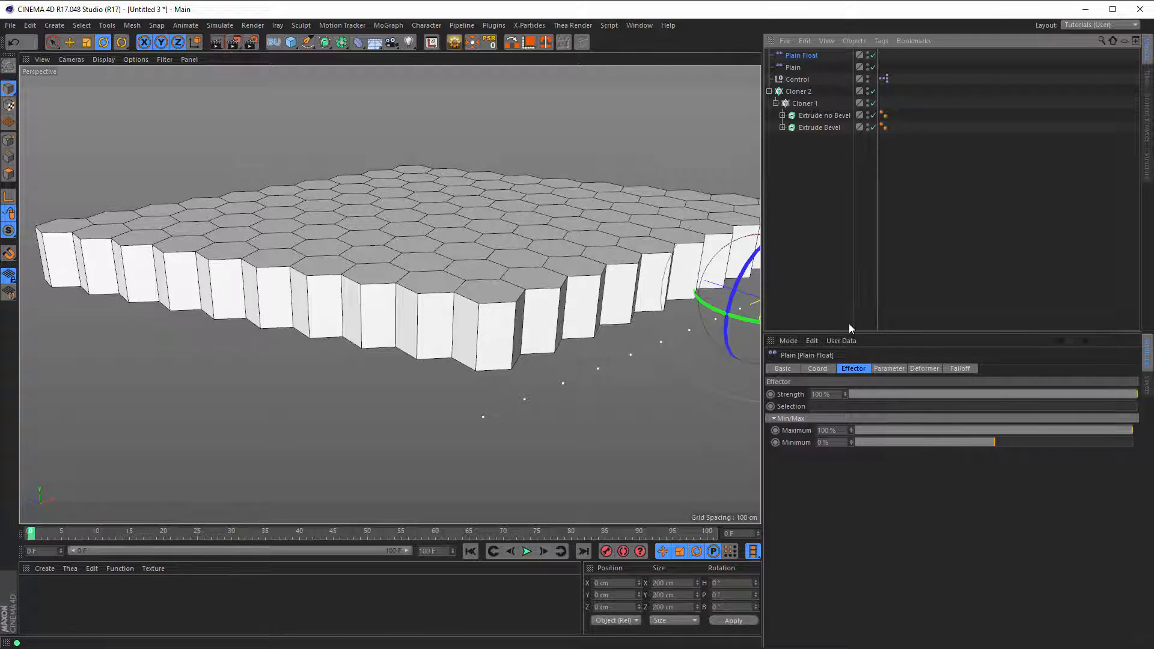
Step: Turn off the position transform of Plain Float and raise its Modify Clone value to 100%
click(879, 369)
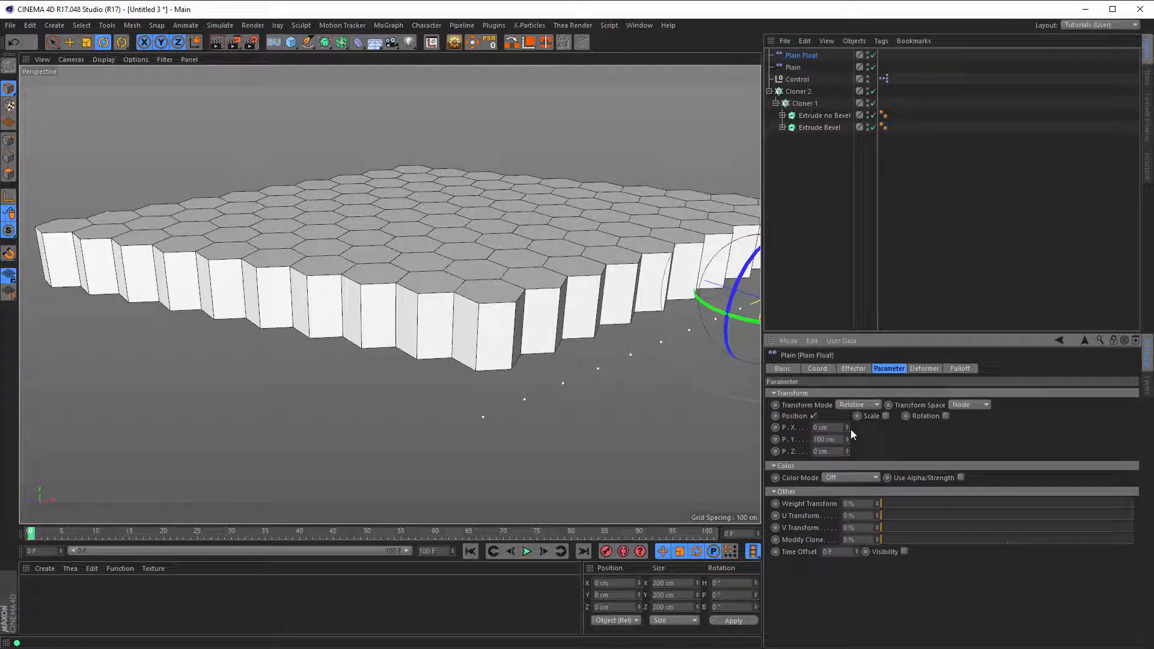
click(814, 417)
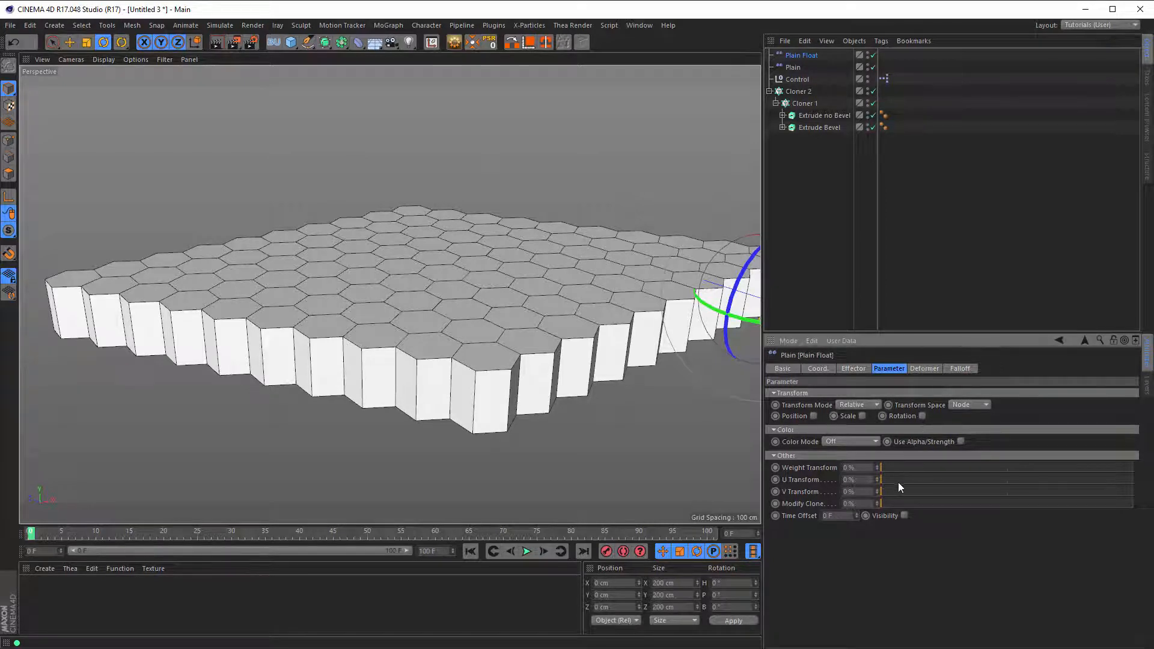
drag(886, 503, 1135, 503)
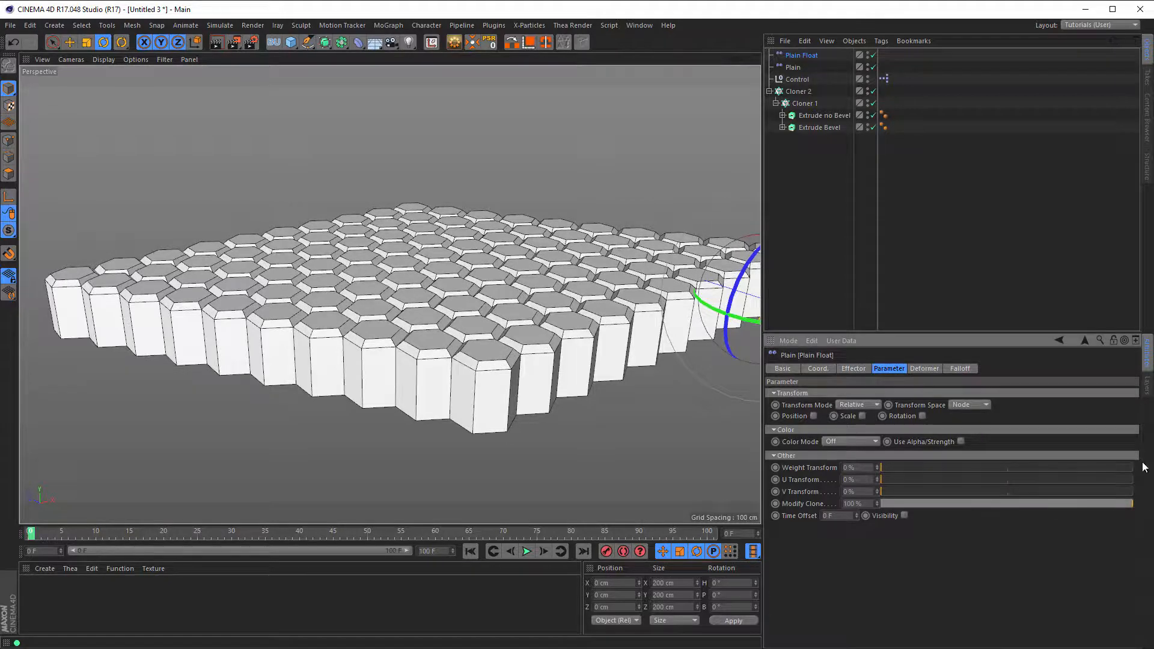
alt+right_drag(645, 322, 547, 327)
alt+middle_drag(548, 327, 486, 336)
alt+drag(527, 341, 515, 346)
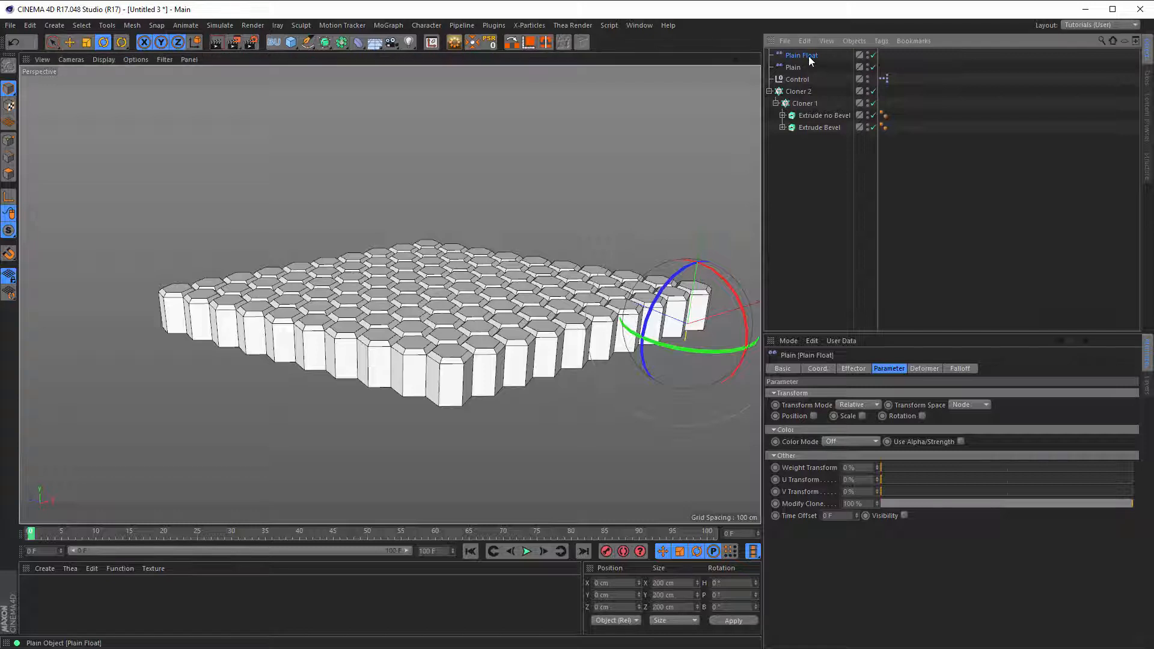
Step: Set the falloff shape of the Plain Float effector to Linear
click(960, 369)
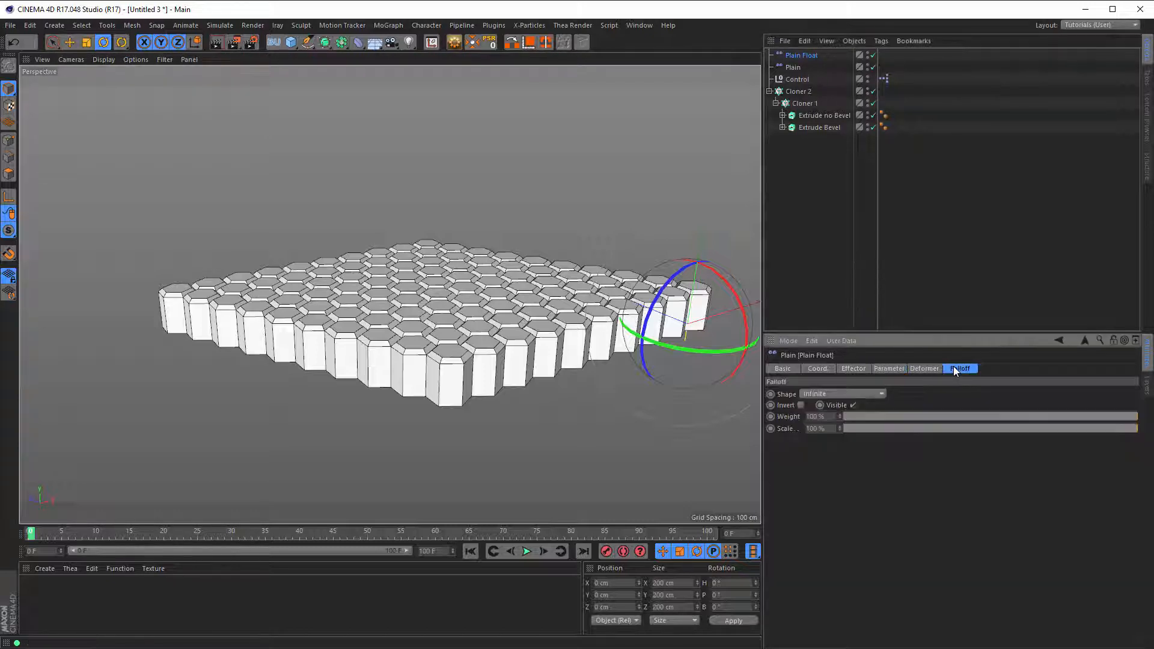
click(853, 393)
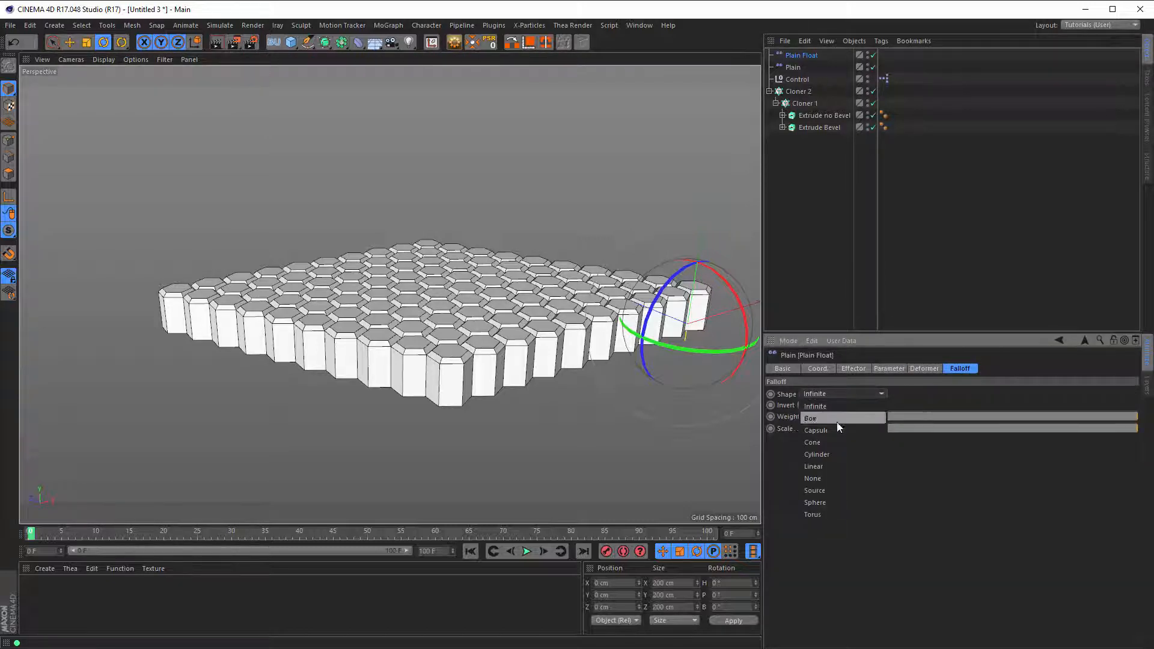
click(830, 465)
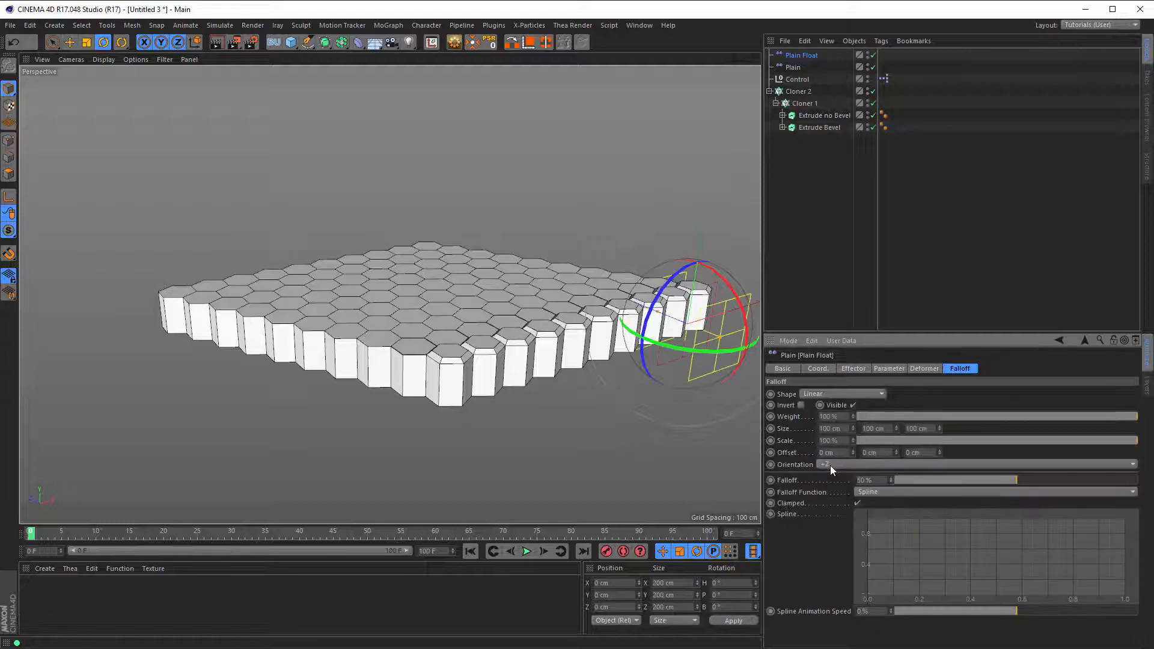
scroll(607, 344, down, 1)
alt+middle_drag(604, 344, 536, 408)
alt+drag(537, 408, 587, 407)
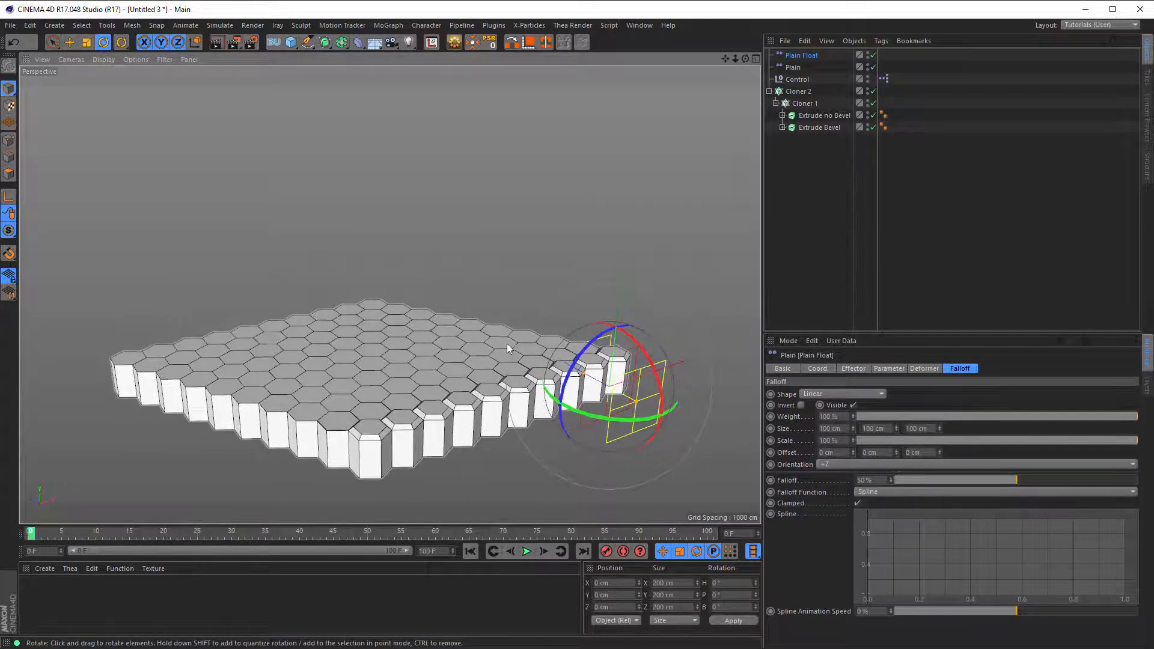
Step: Move the Plain Float effector along the X axis to about -479 cm
key(e)
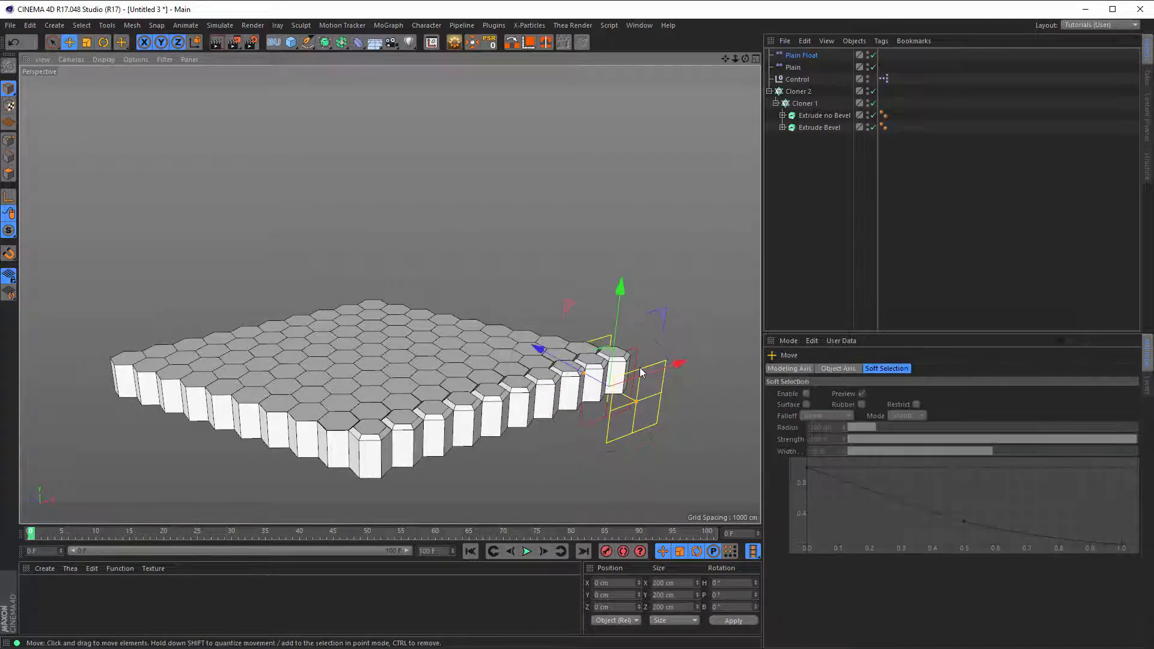
drag(681, 364, 542, 368)
alt+middle_drag(493, 372, 508, 303)
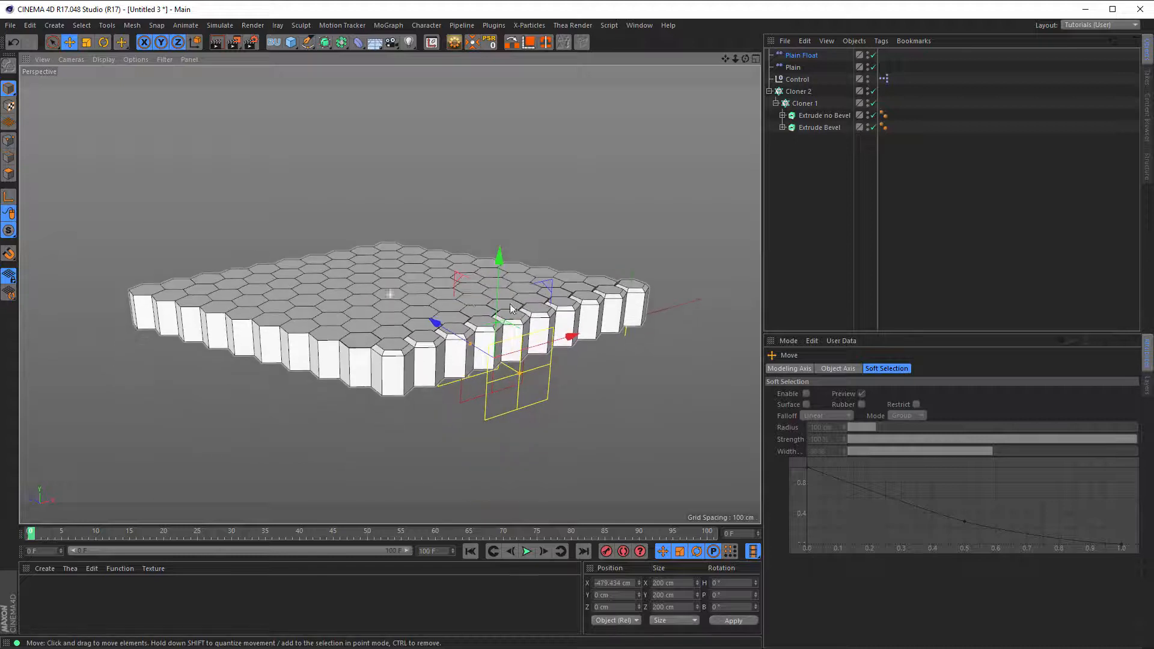
Step: In the top view, stretch the Plain Float effector's linear falloff along Z to a total size of about 484 cm
alt+drag(458, 274, 462, 287)
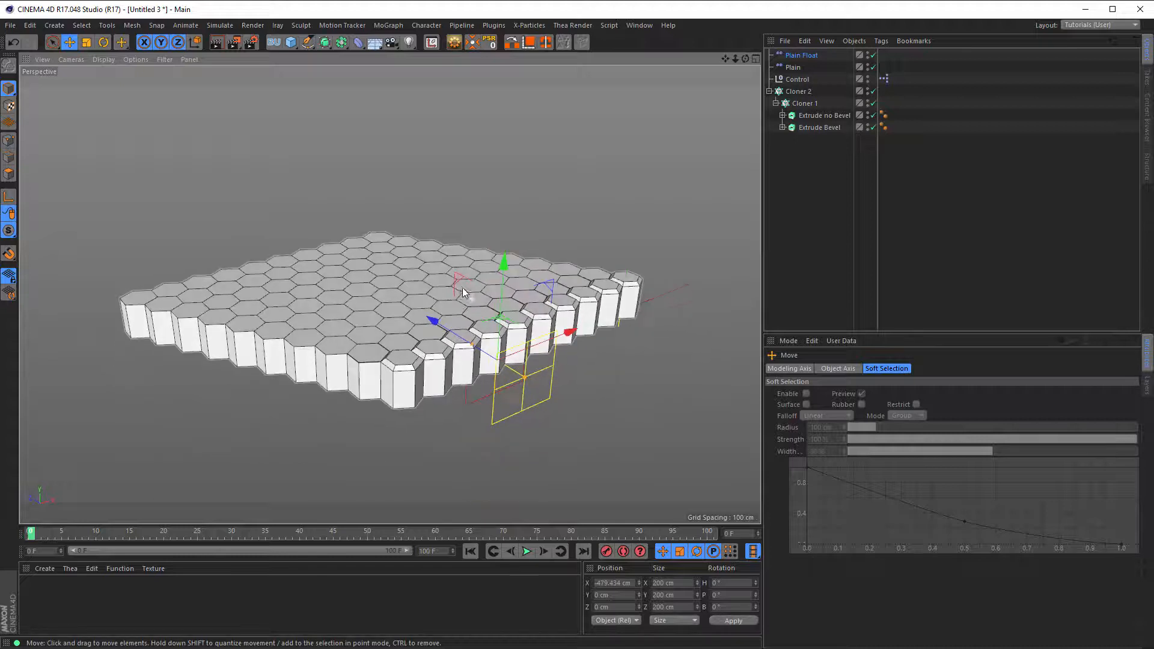
middle_click(484, 341)
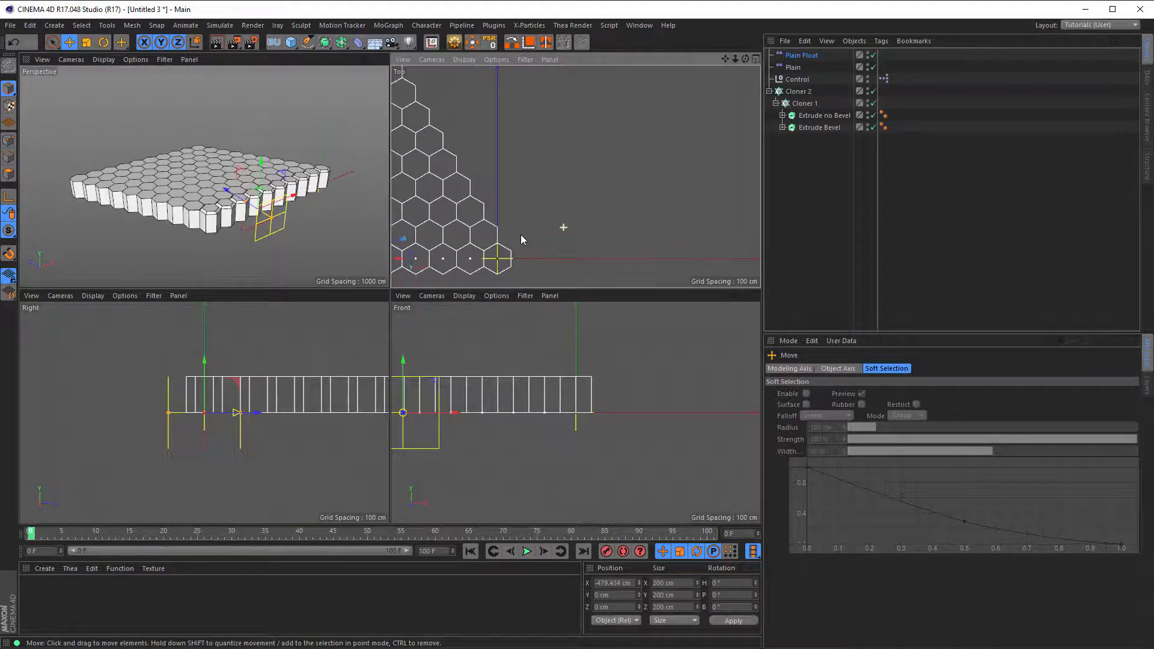
middle_click(521, 238)
scroll(471, 235, down, 2)
scroll(463, 246, up, 5)
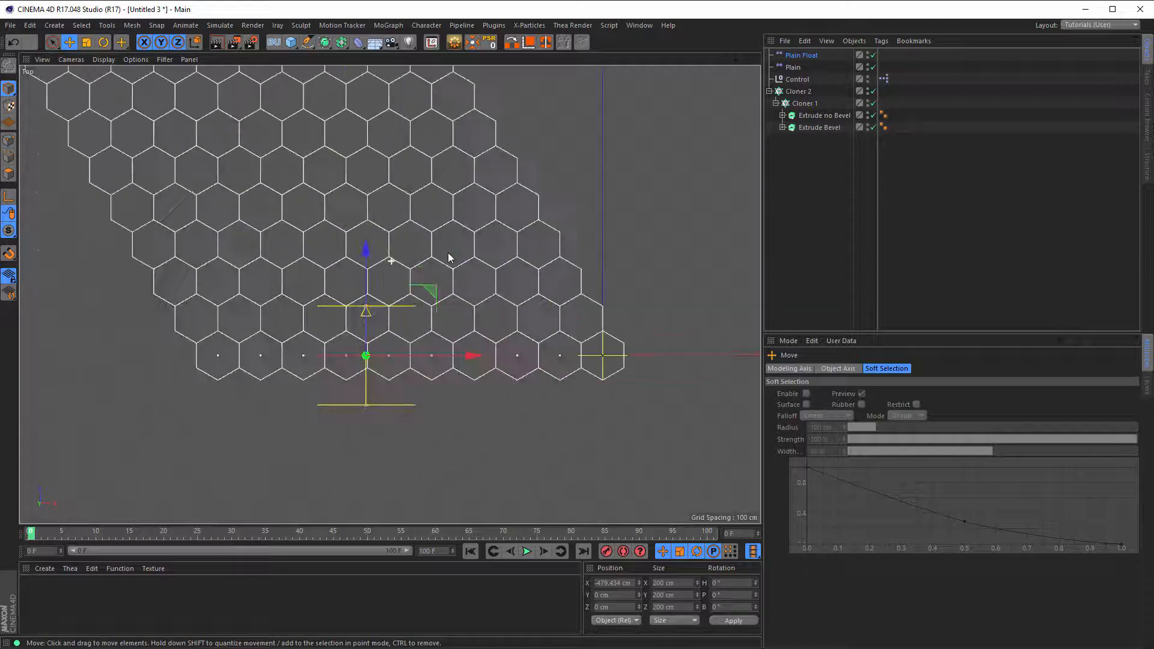
scroll(414, 281, down, 1)
alt+middle_drag(415, 284, 485, 361)
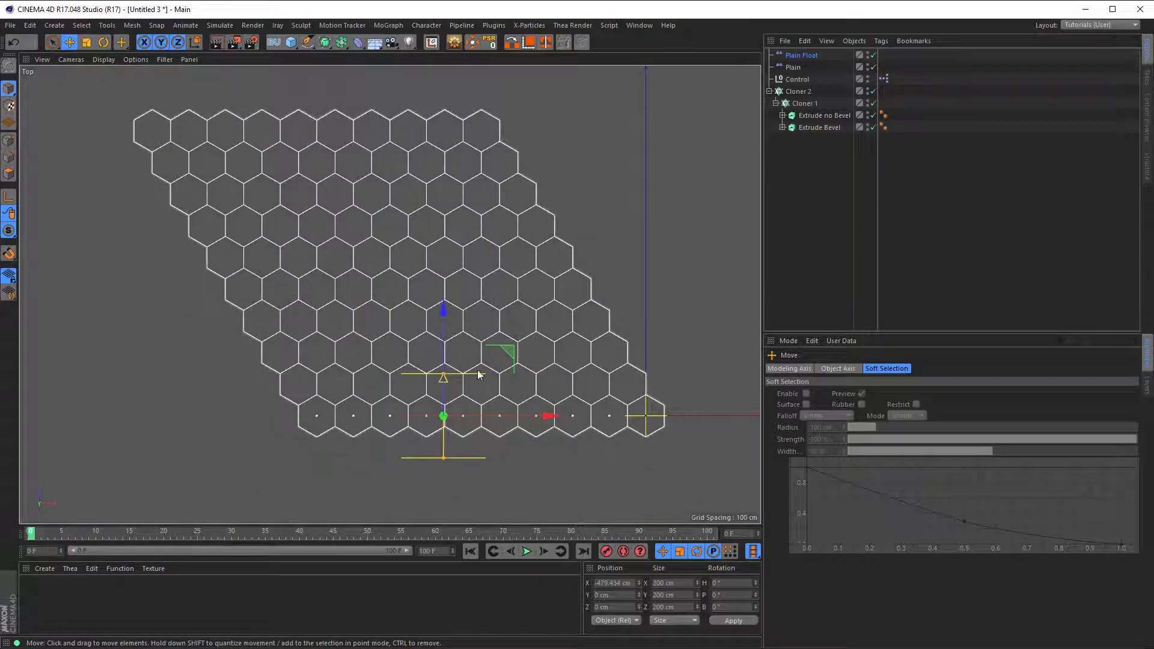
drag(446, 375, 448, 314)
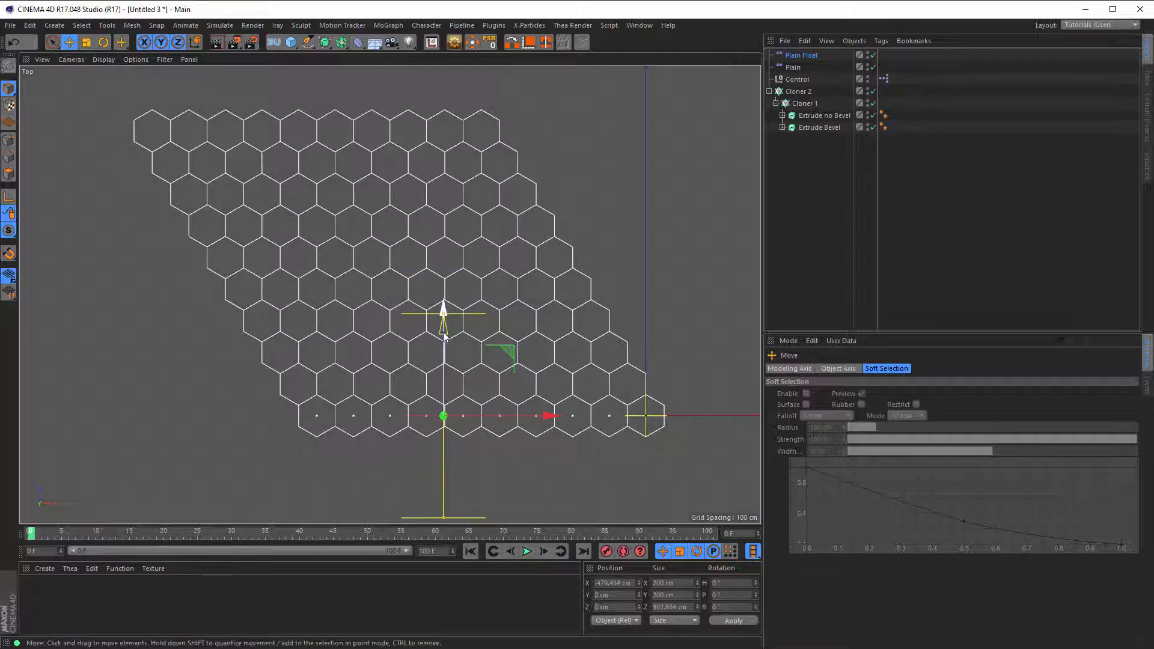
Step: Move the Plain Float effector along Z to about 310 cm and show its falloff settings
scroll(445, 316, up, 2)
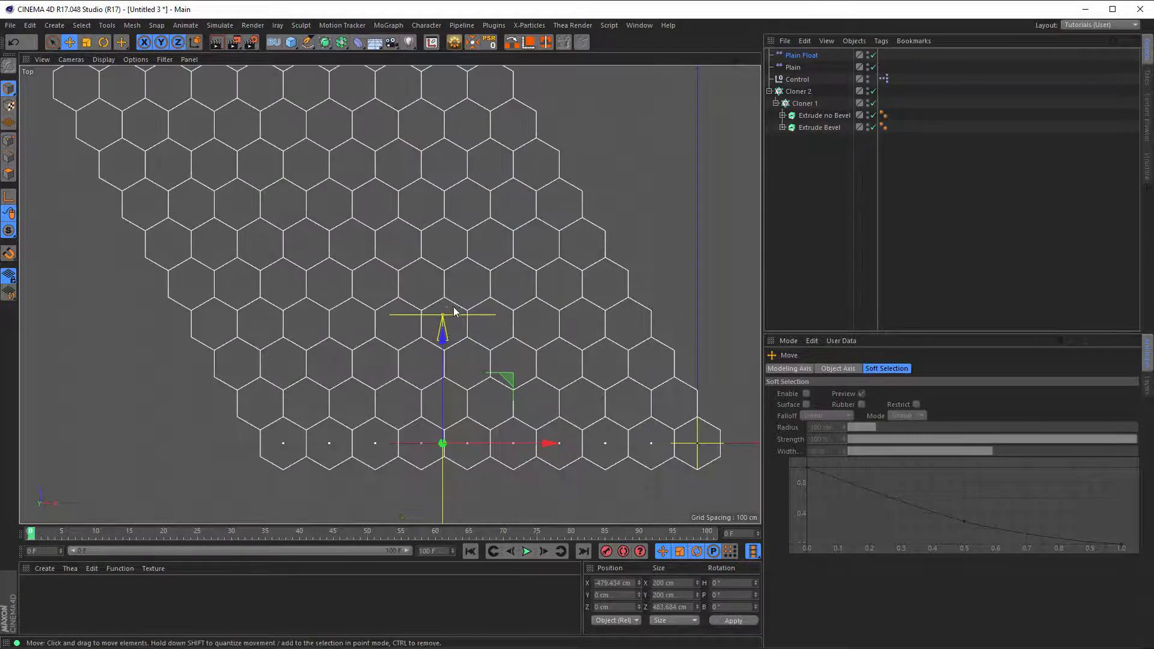
scroll(443, 331, down, 4)
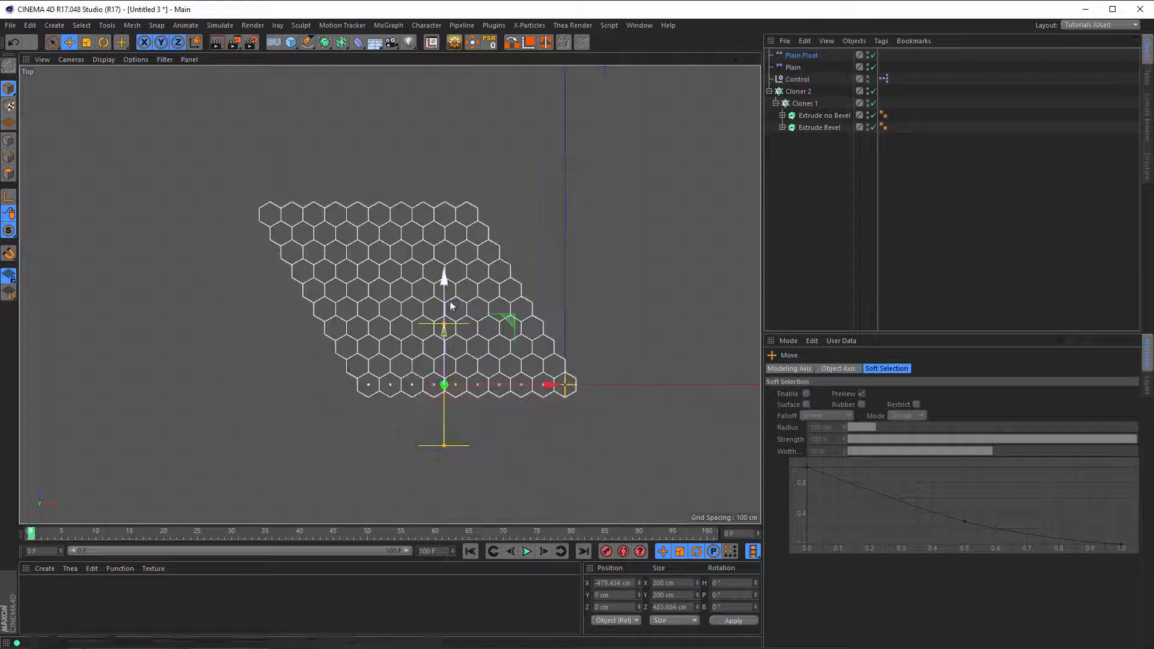
drag(443, 275, 445, 203)
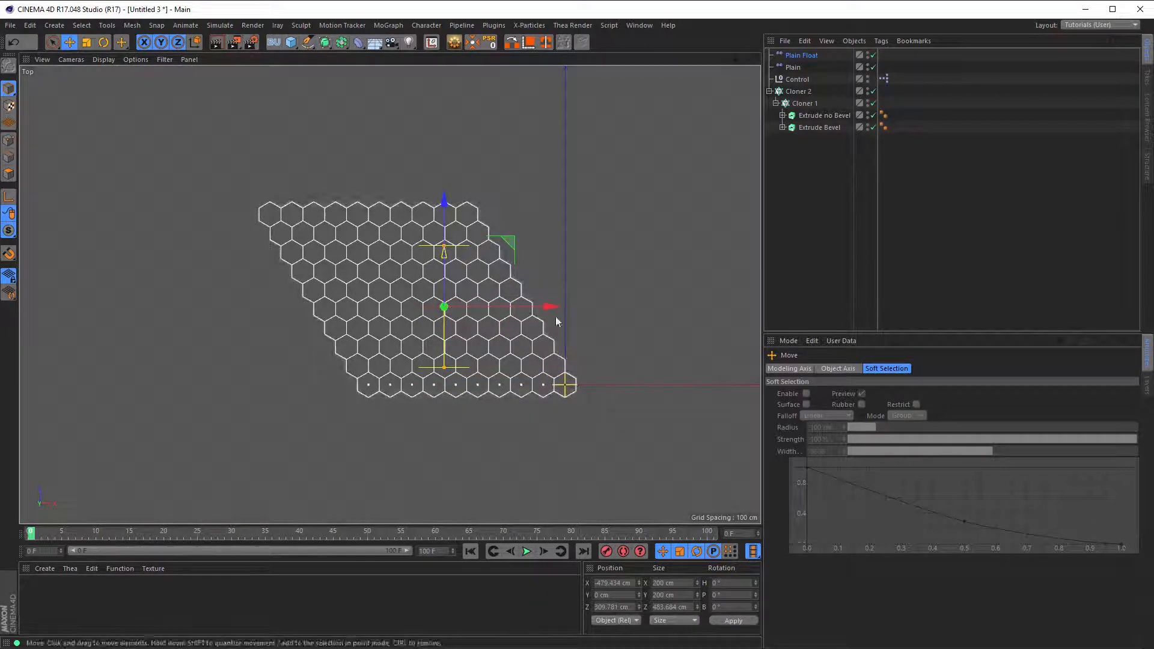
click(808, 56)
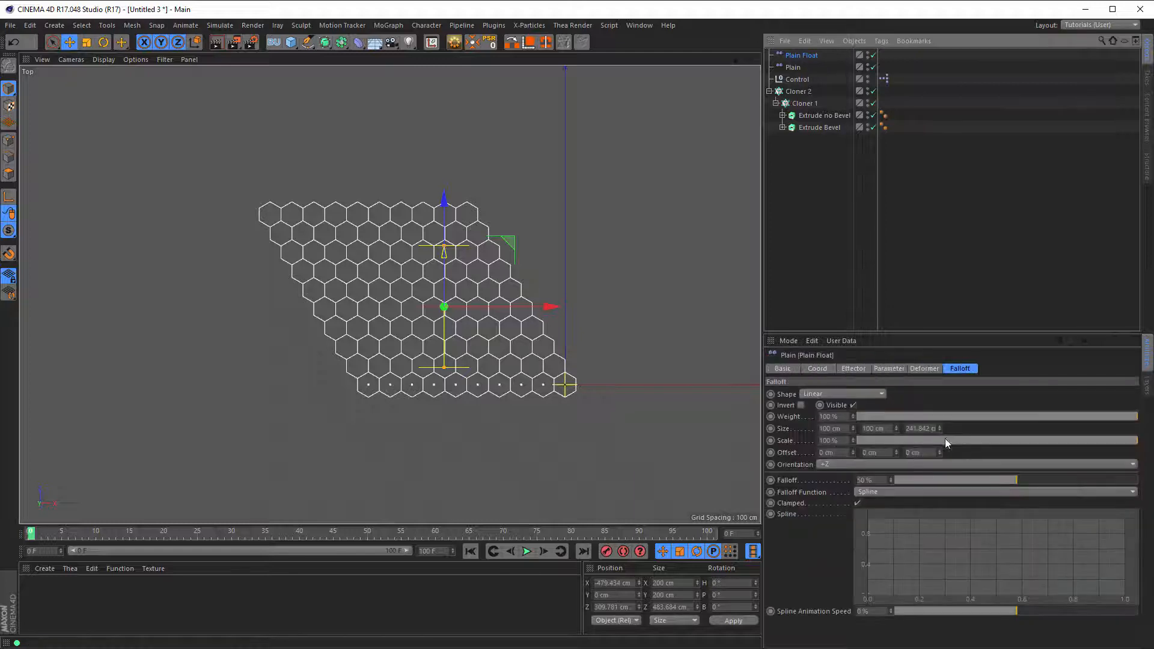
click(960, 369)
Step: Return to the perspective view and move the Plain Float effector along Z to about 998 cm
middle_click(460, 397)
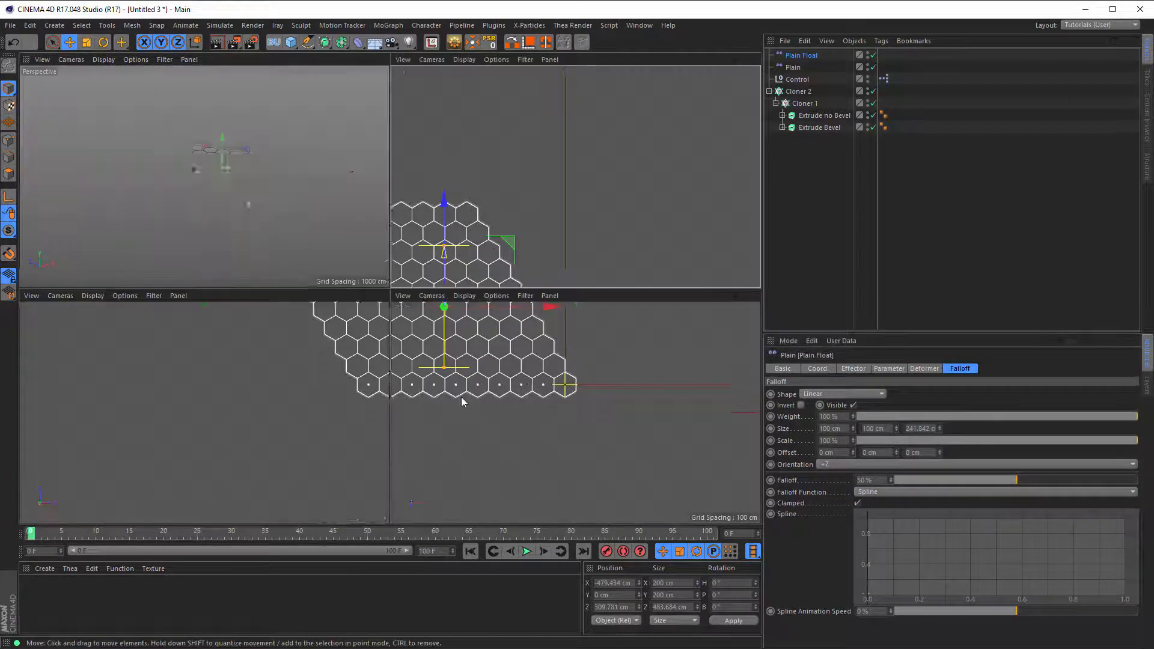
middle_click(296, 234)
scroll(318, 295, up, 3)
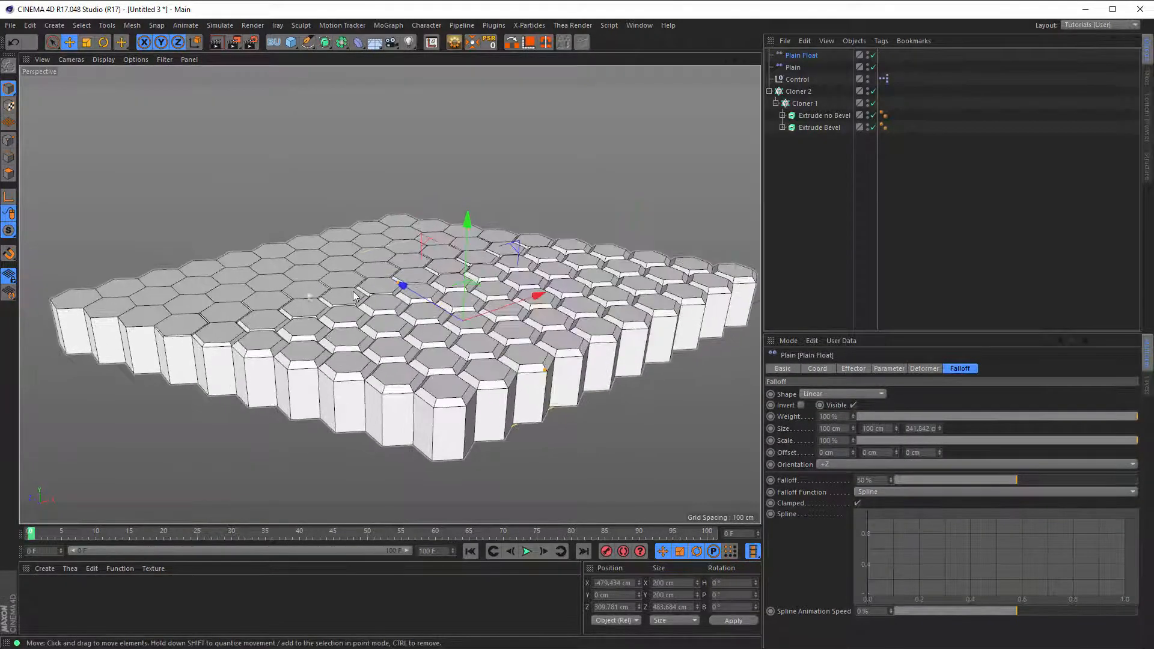
scroll(435, 282, up, 2)
drag(436, 282, 335, 203)
drag(362, 231, 245, 311)
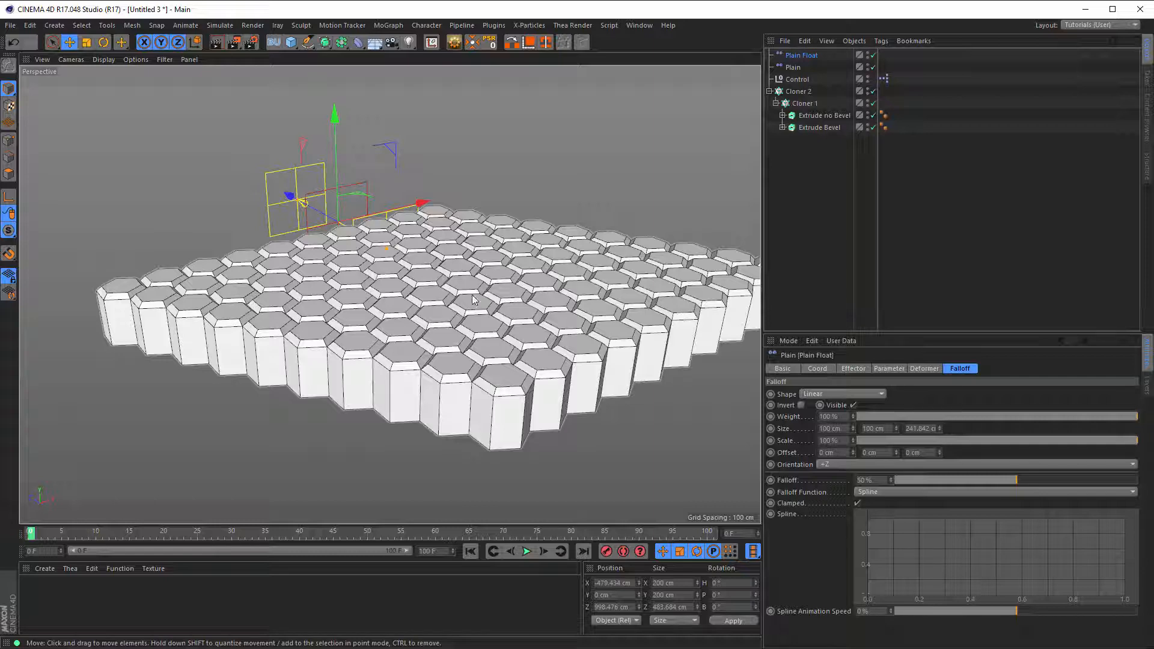
alt+drag(496, 268, 492, 302)
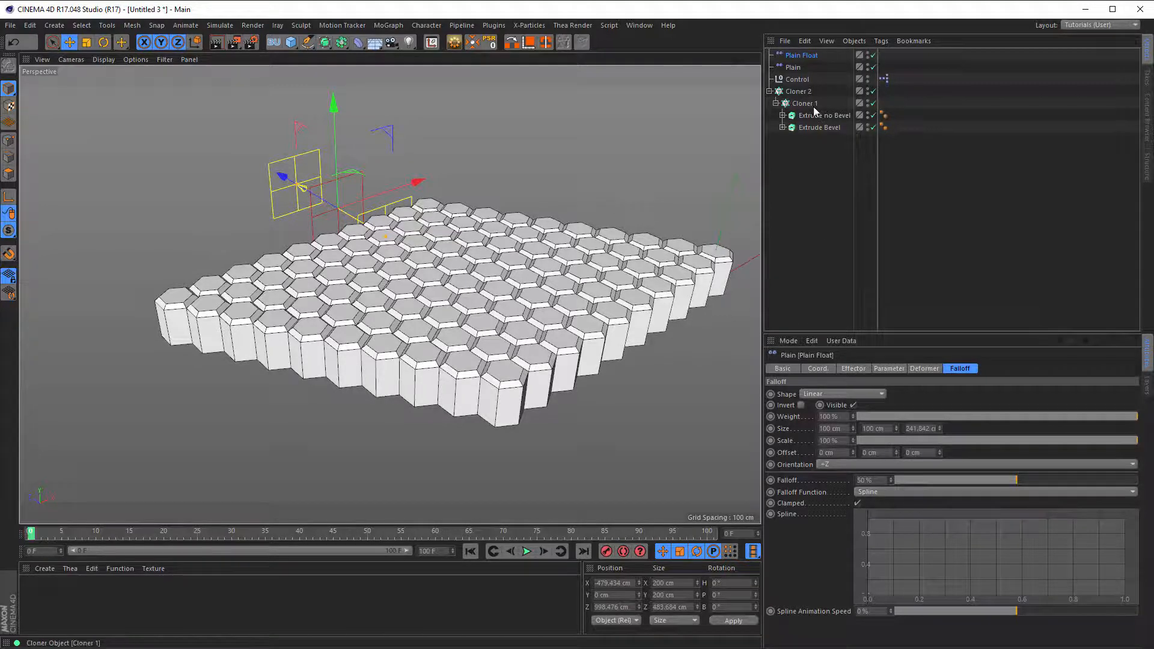
Step: Set both Count X and Count Z of the Control null to 15
click(799, 79)
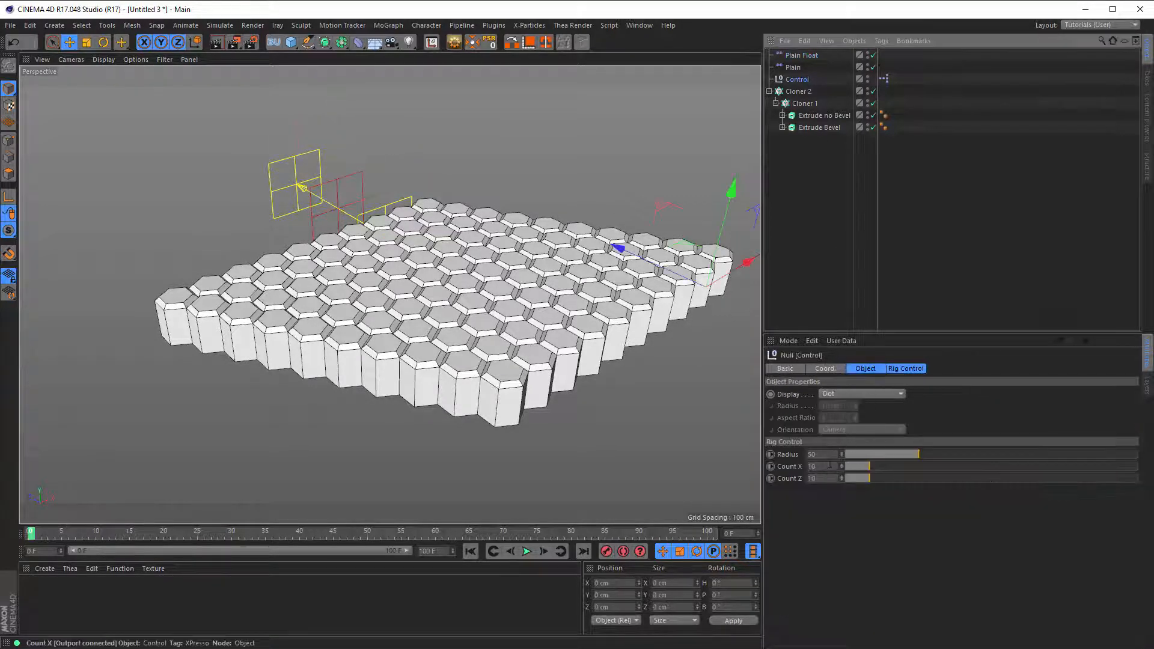
text(15)
key(Tab)
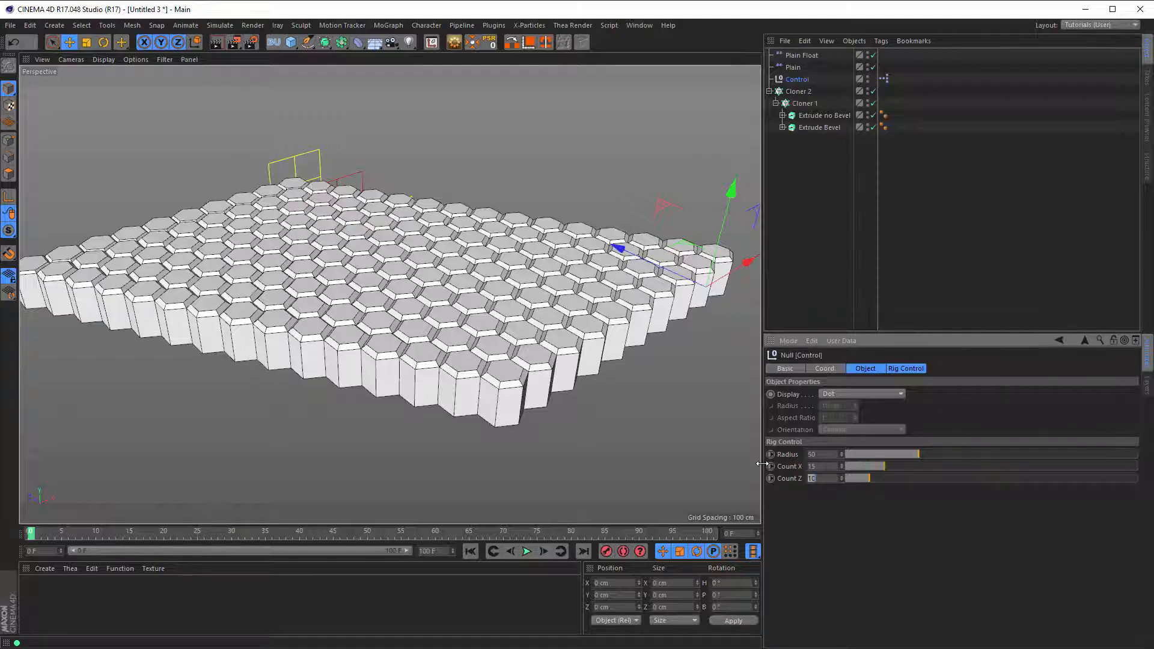
text(15)
key(Return)
Step: Move the Plain Float effector past the enlarged grid's far corner, to about X -1832 cm and Z 1115 cm
scroll(381, 414, down, 5)
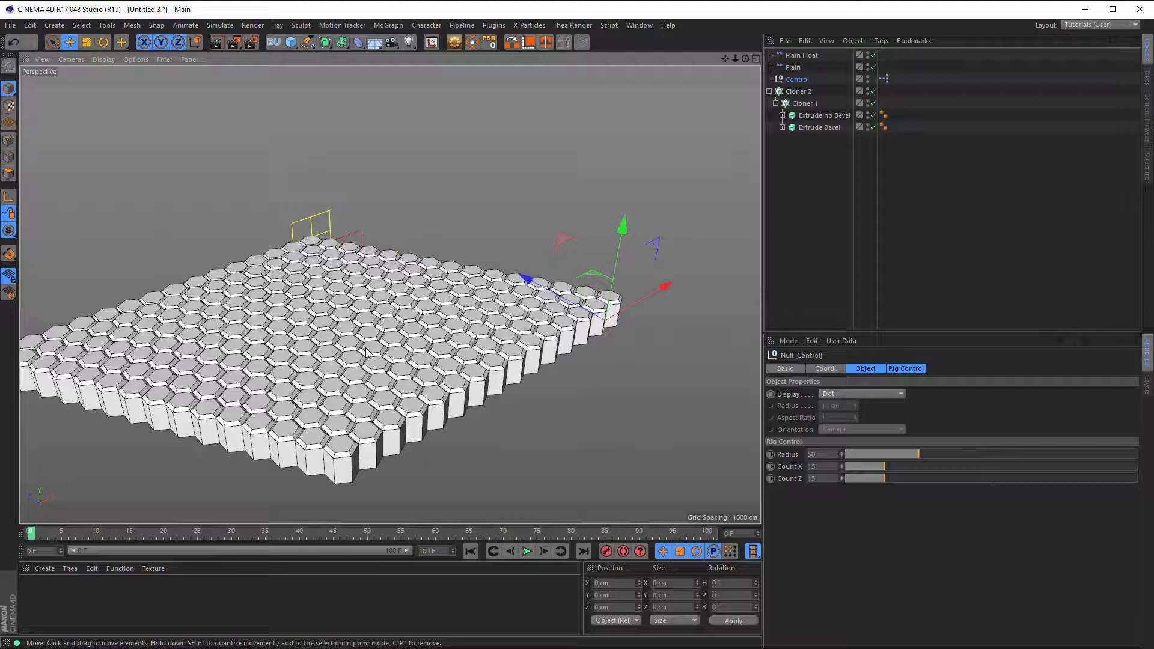
alt+drag(367, 352, 455, 355)
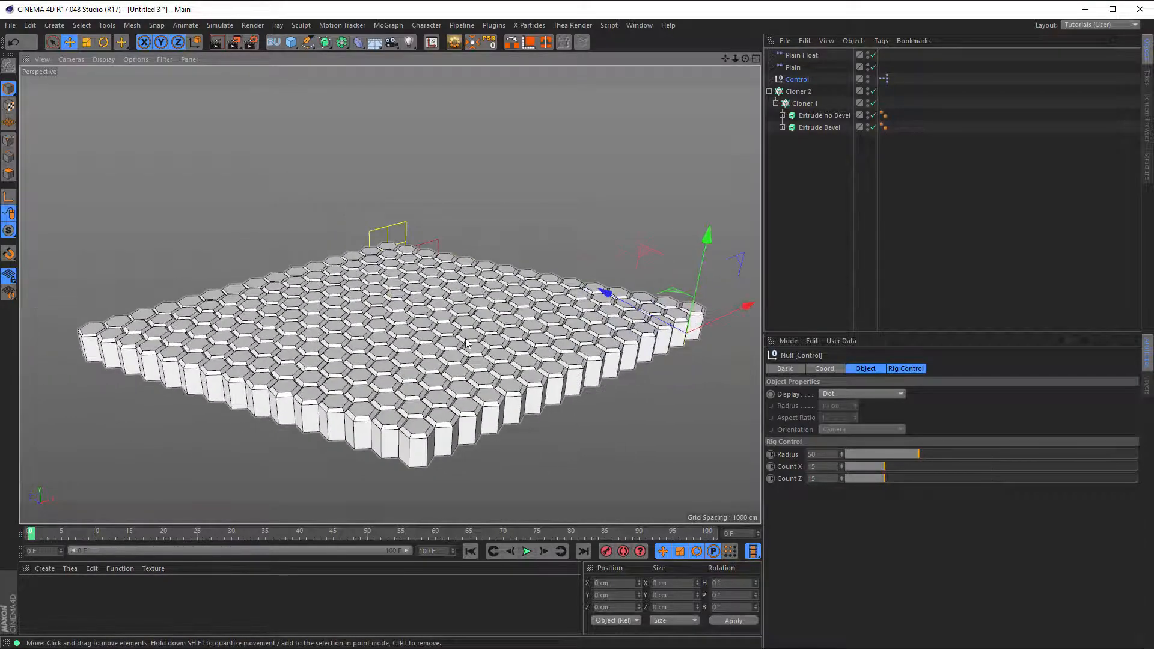
alt+drag(517, 318, 448, 307)
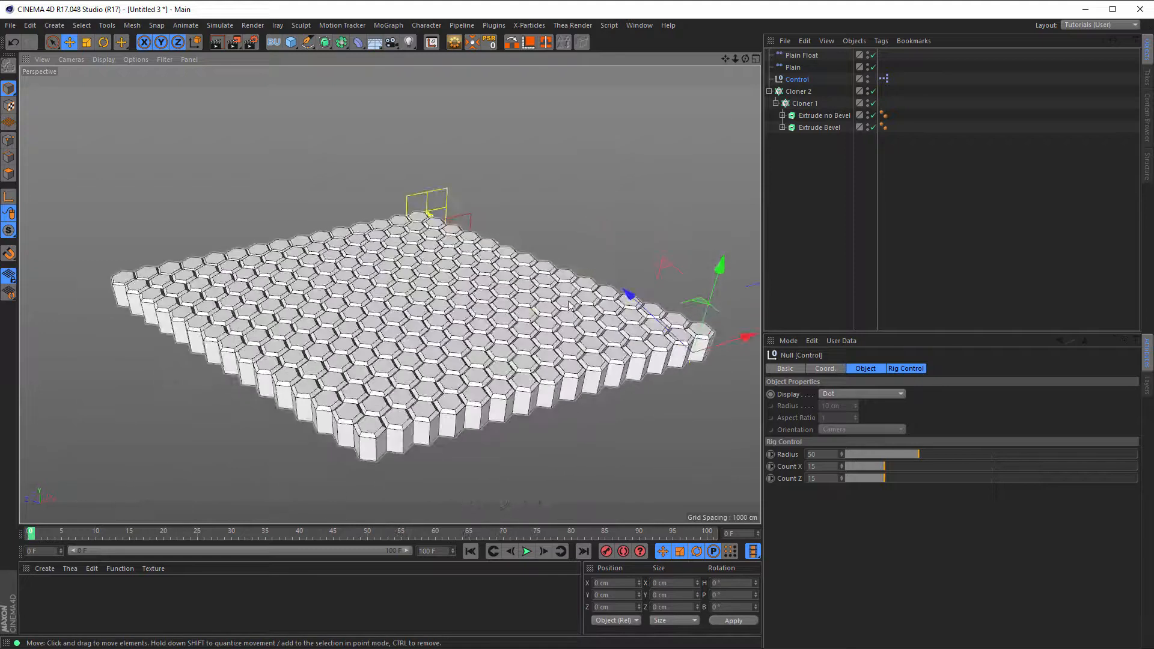
click(802, 55)
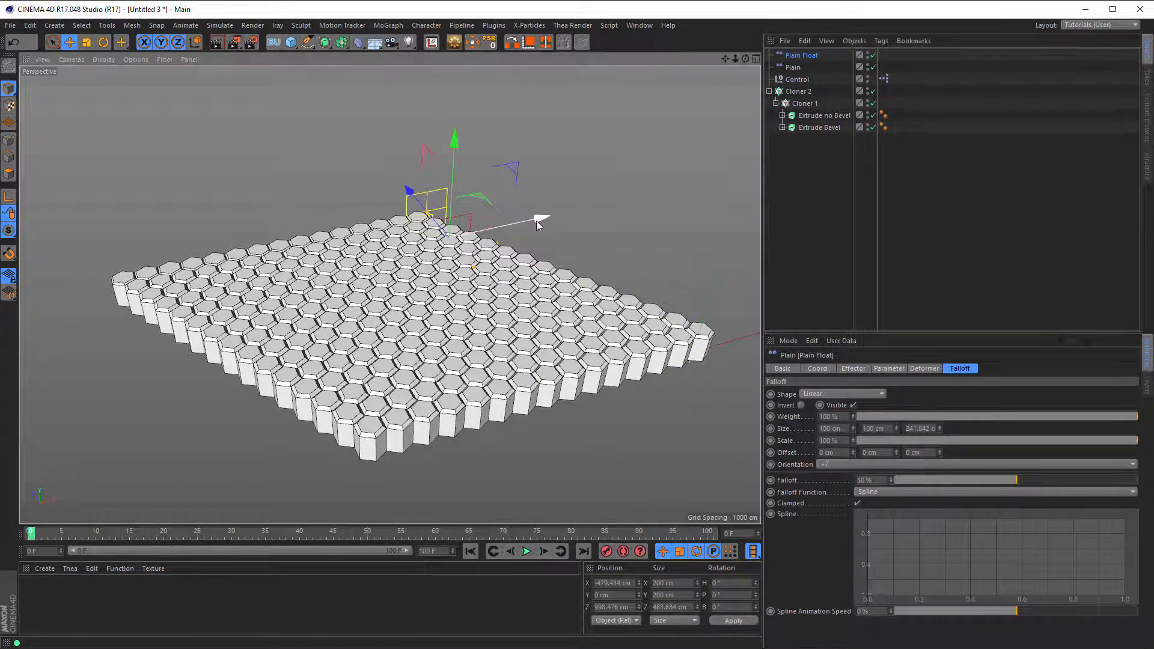
drag(539, 218, 354, 298)
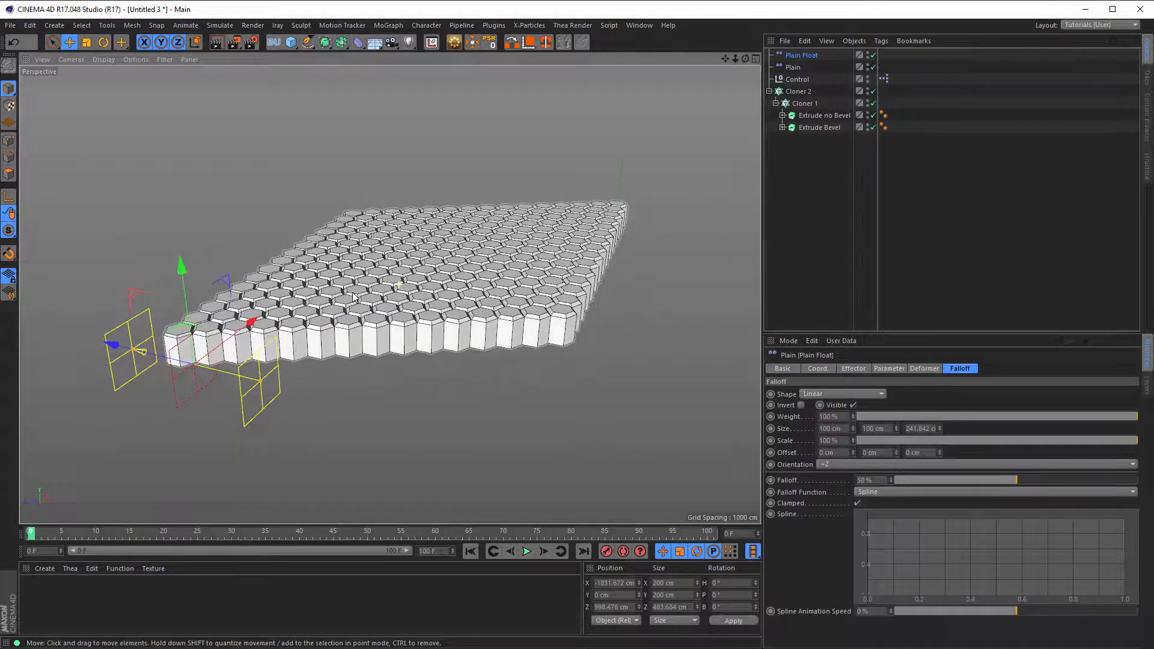
drag(108, 344, 97, 386)
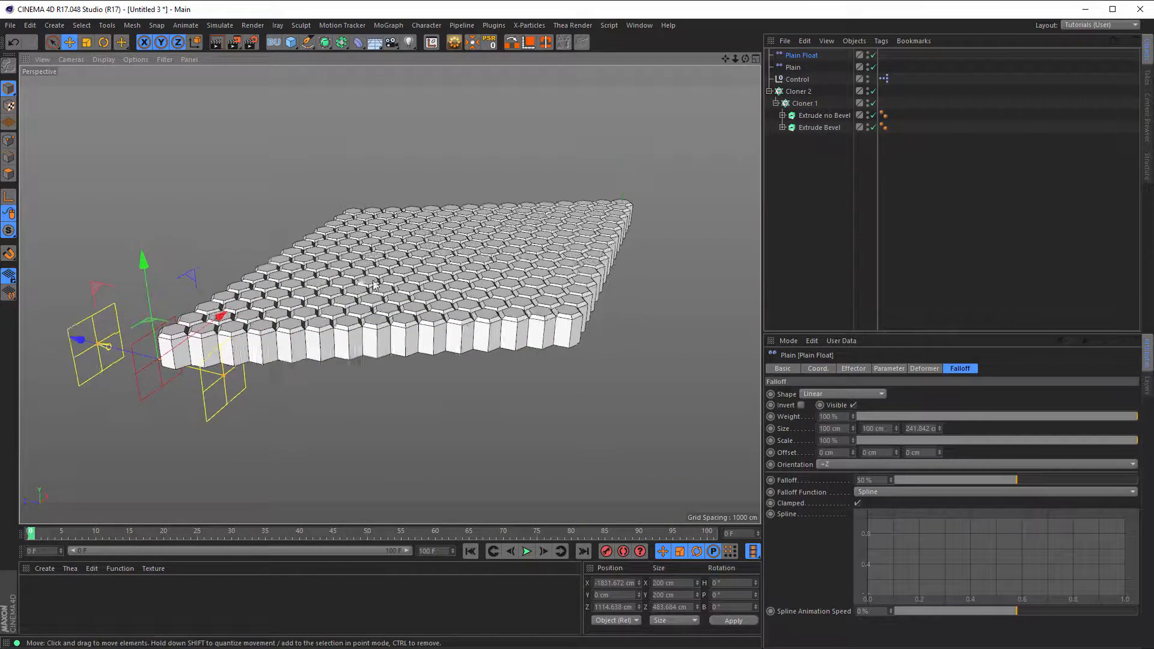
Step: Add a Shader effector to Cloner 1
scroll(476, 280, up, 3)
scroll(491, 275, down, 3)
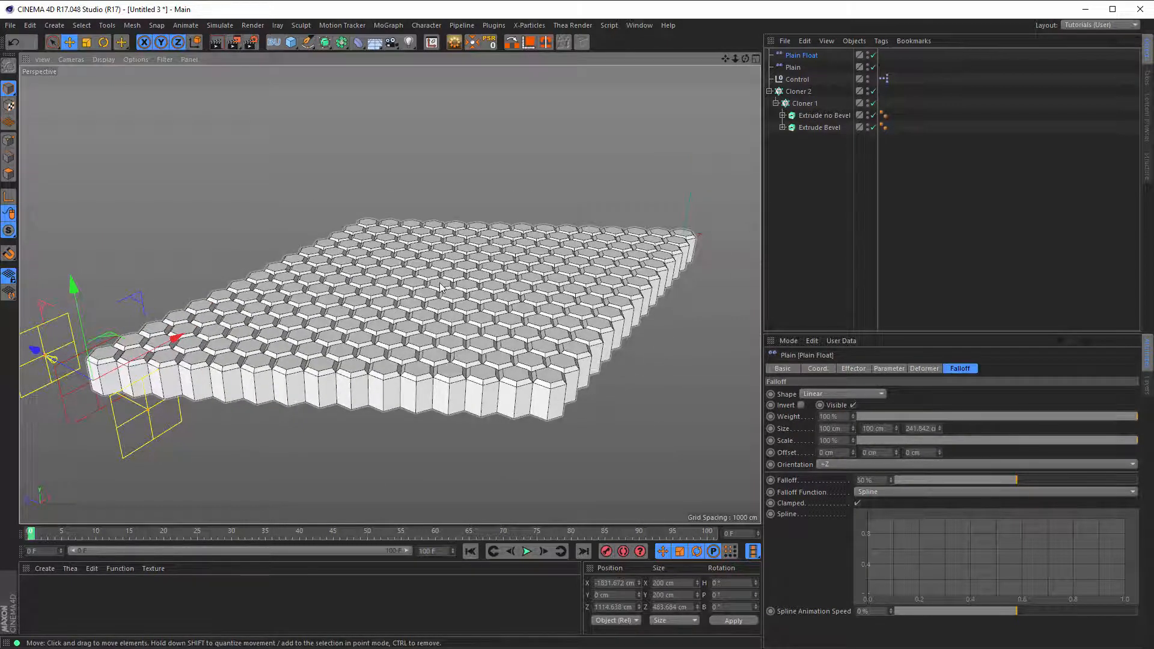
click(804, 105)
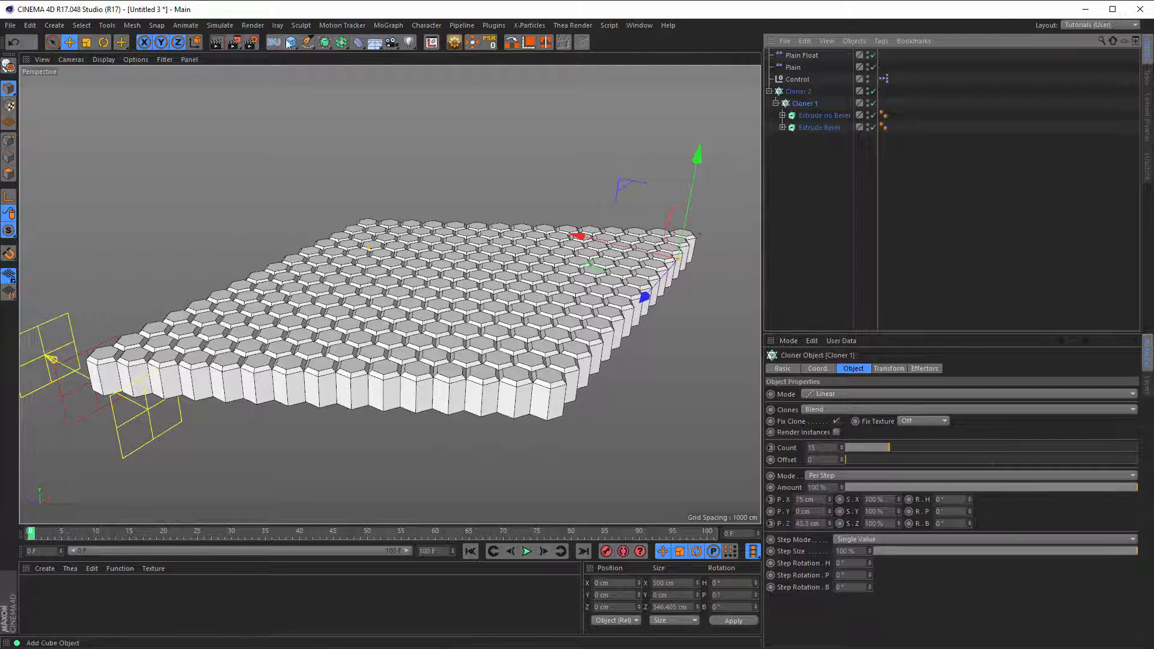
click(387, 25)
mouse_move(392, 44)
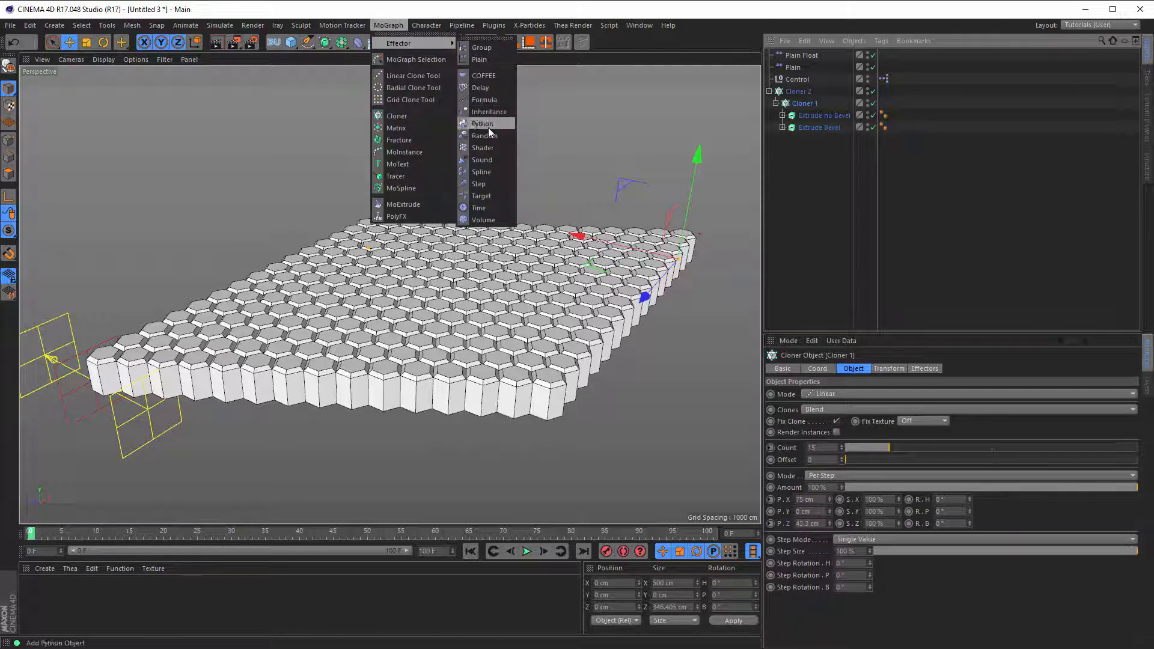
click(488, 147)
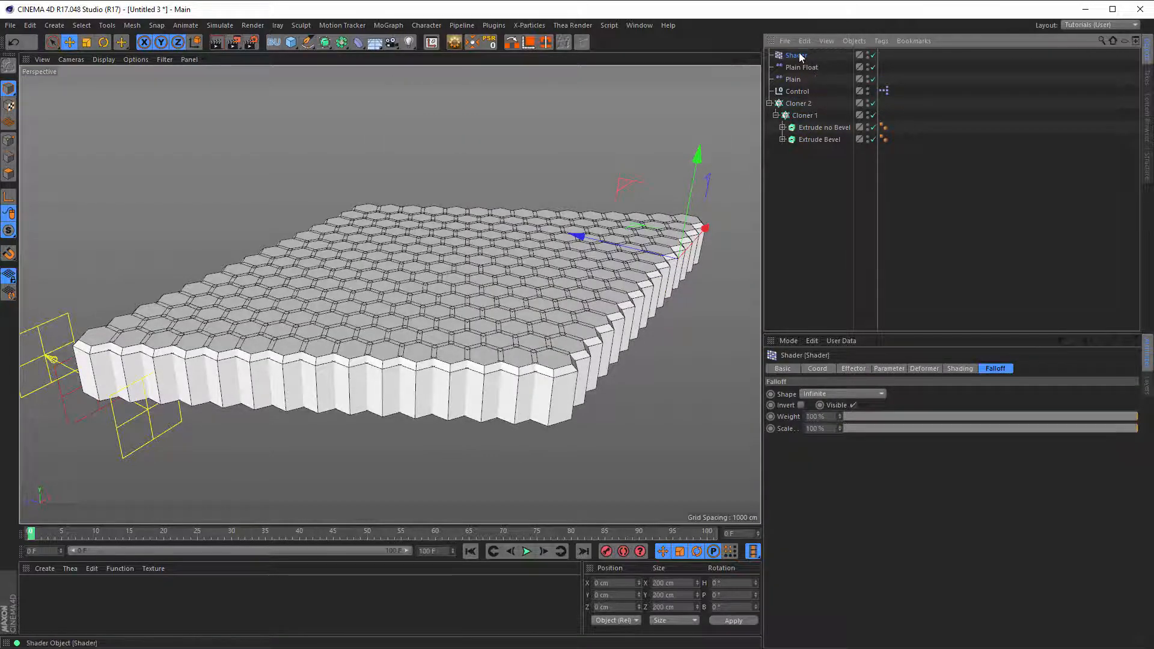
Step: Turn off the Shader effector's scale transform and turn on its position transform
click(893, 369)
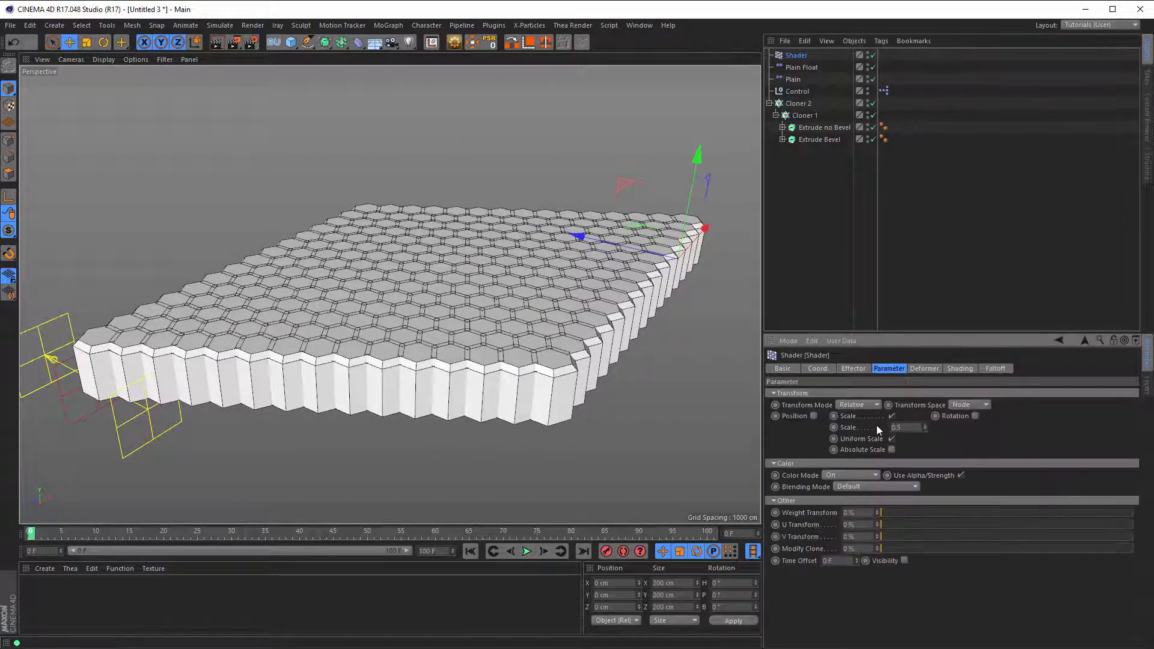
click(892, 416)
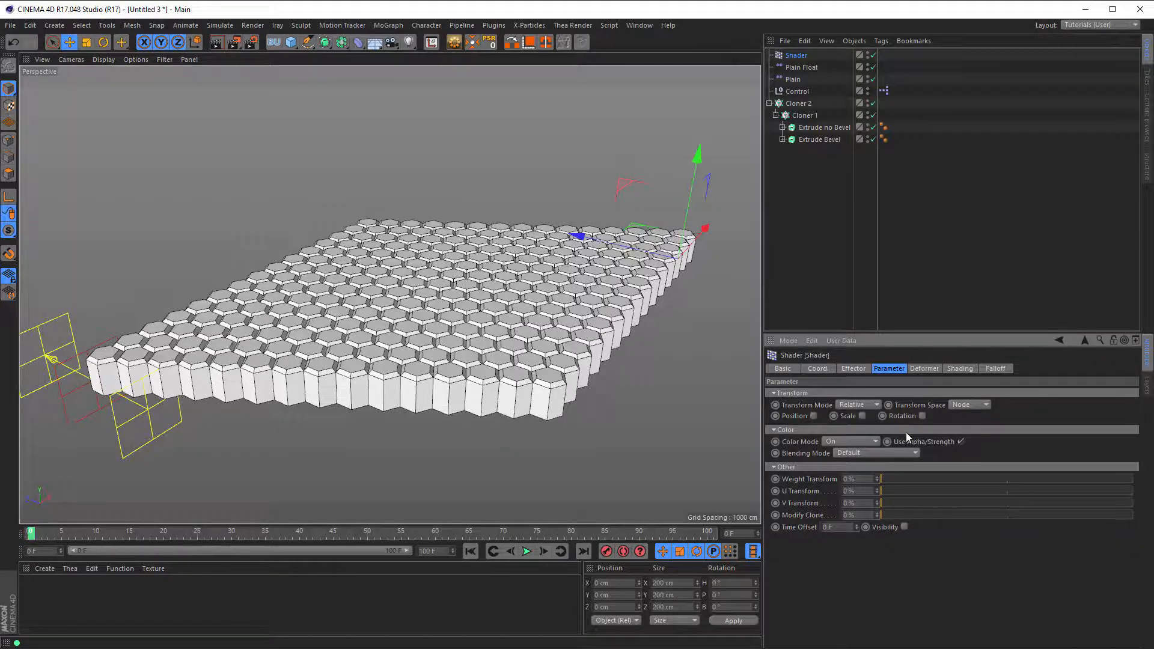
click(855, 369)
click(885, 370)
click(813, 416)
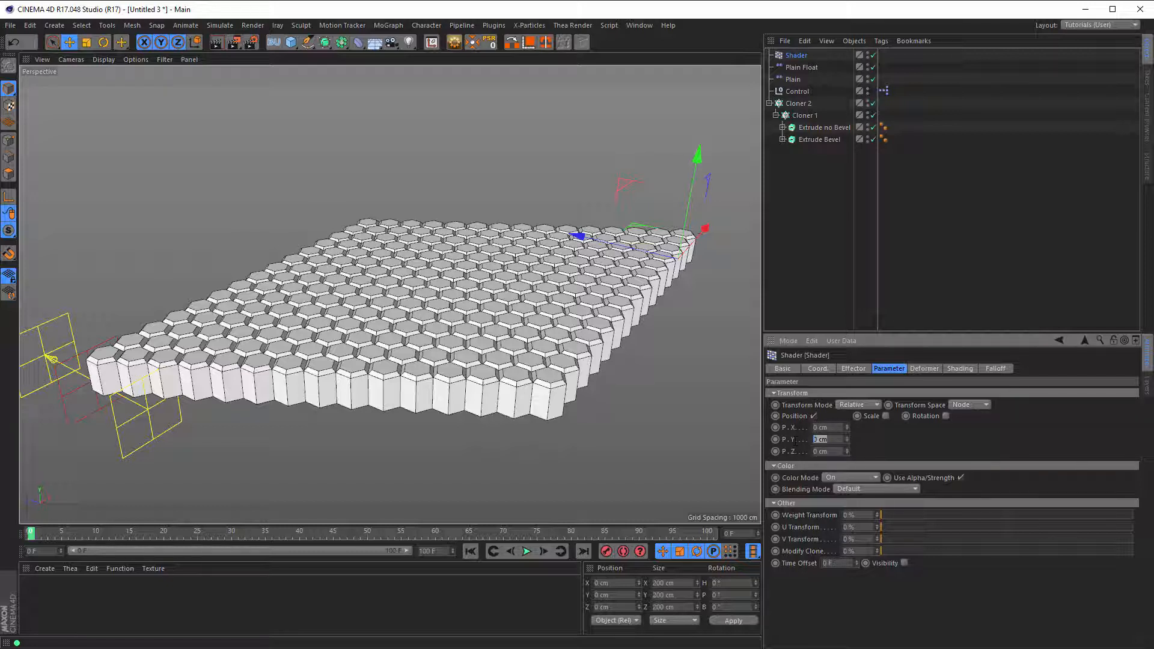
Step: Try a Y position offset of 100 cm on the Shader effector, and set it to -100 cm instead
text(100)
key(Return)
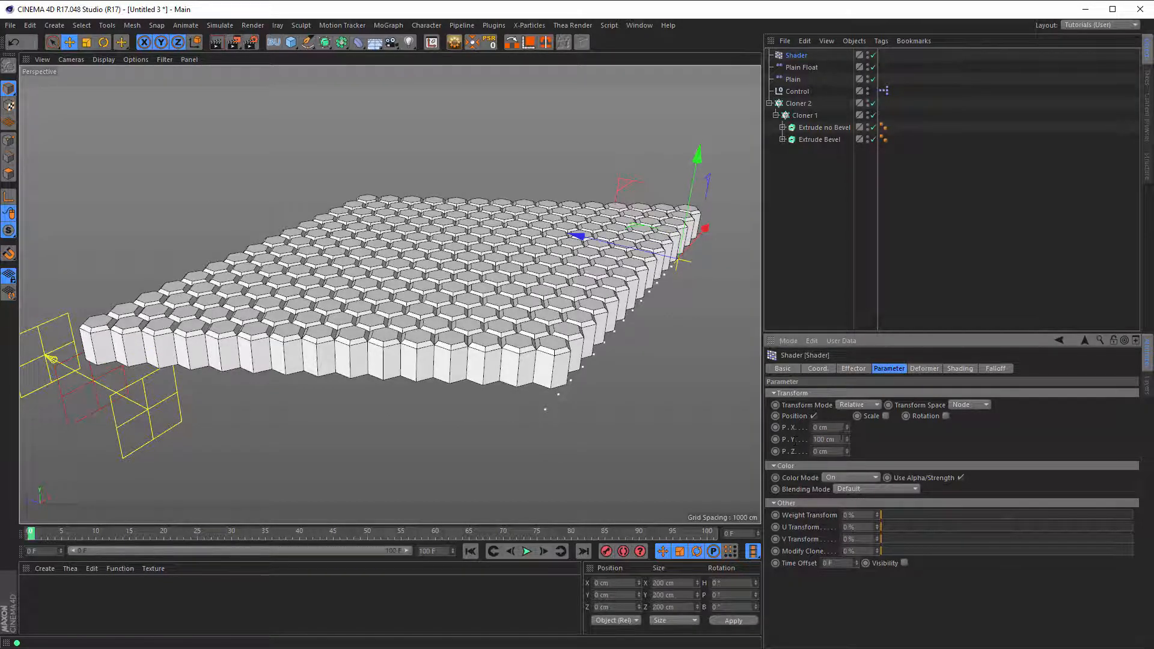
text(-100)
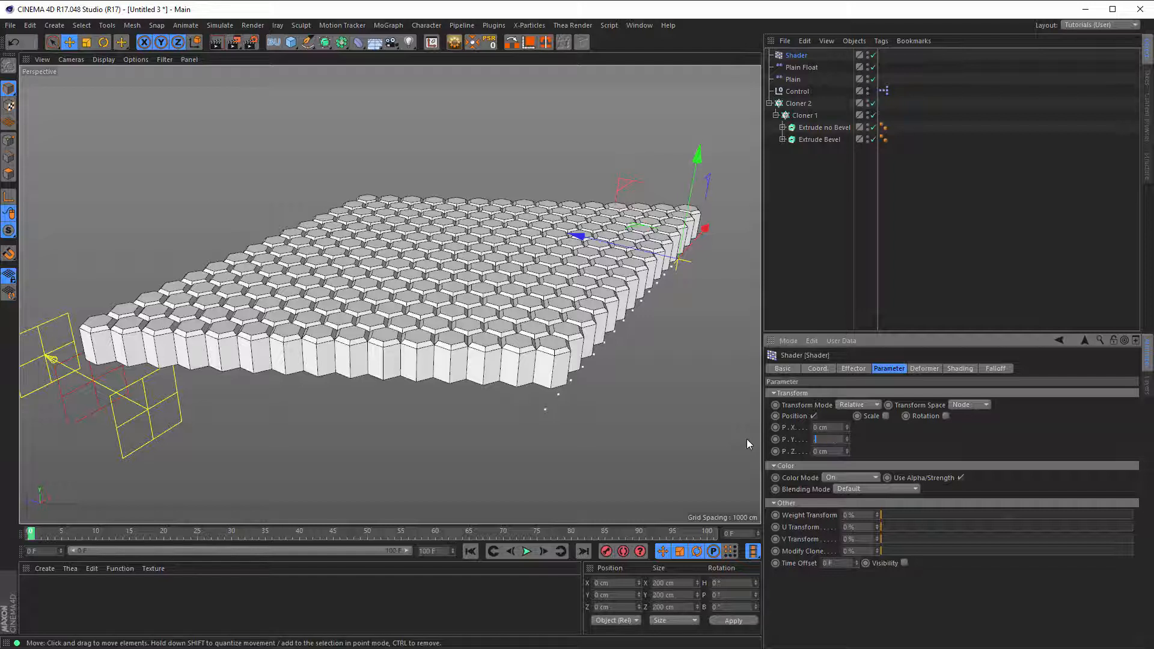
key(Return)
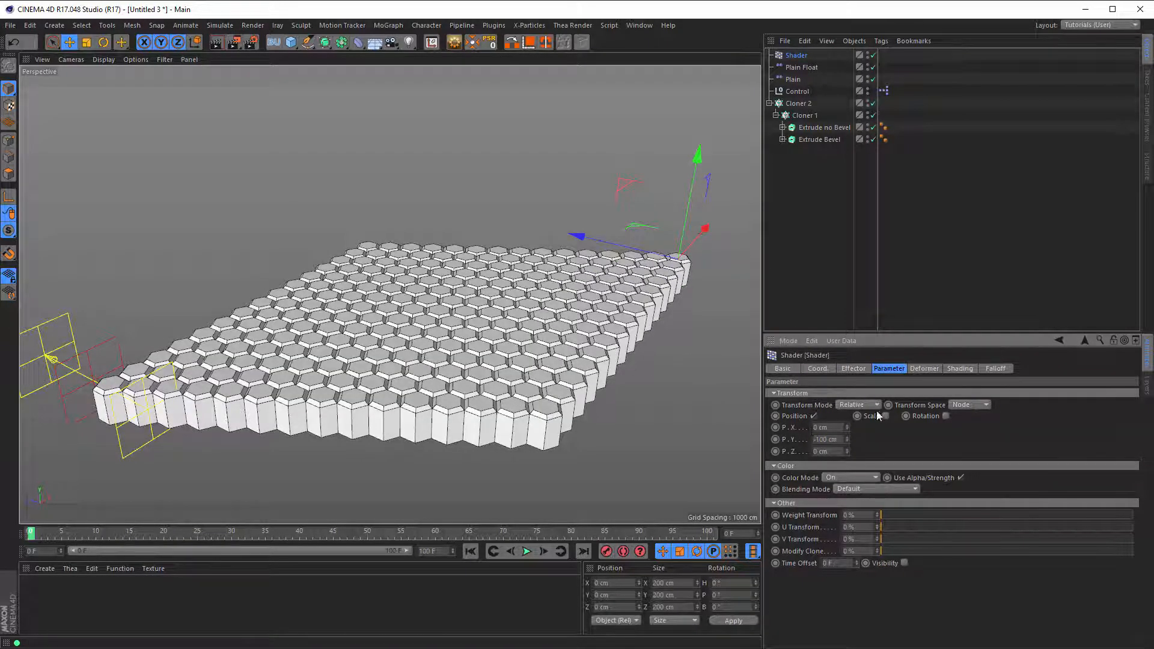
Step: Load a Noise shader into the Shader effector's custom shader channel and open the noise properties
click(954, 369)
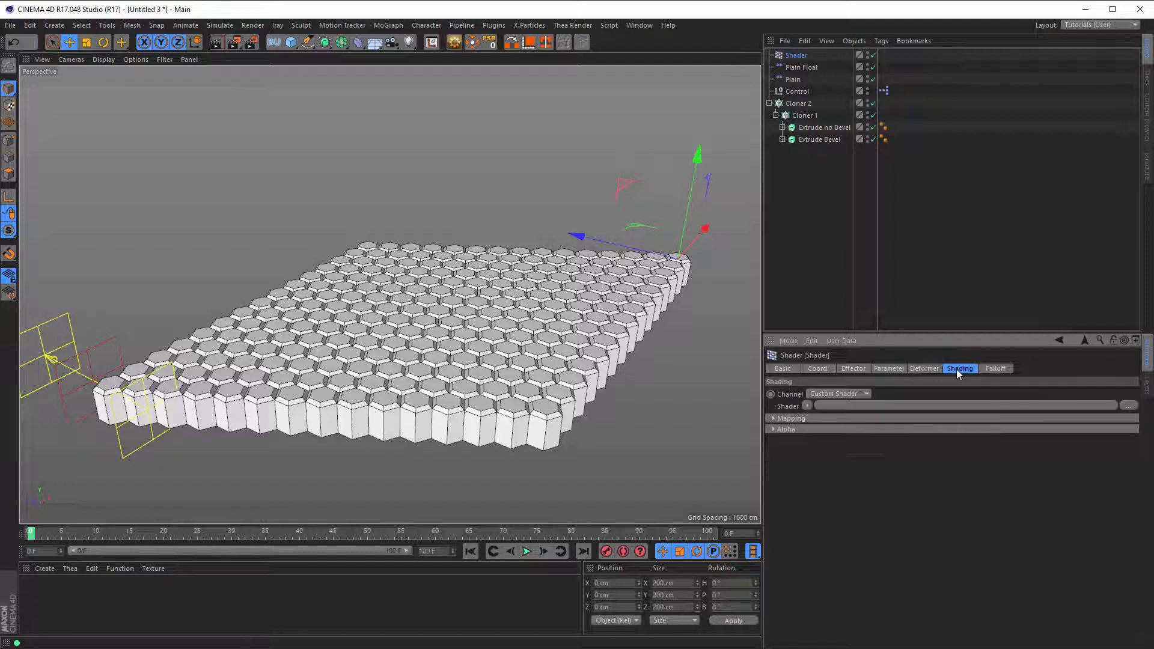
click(806, 405)
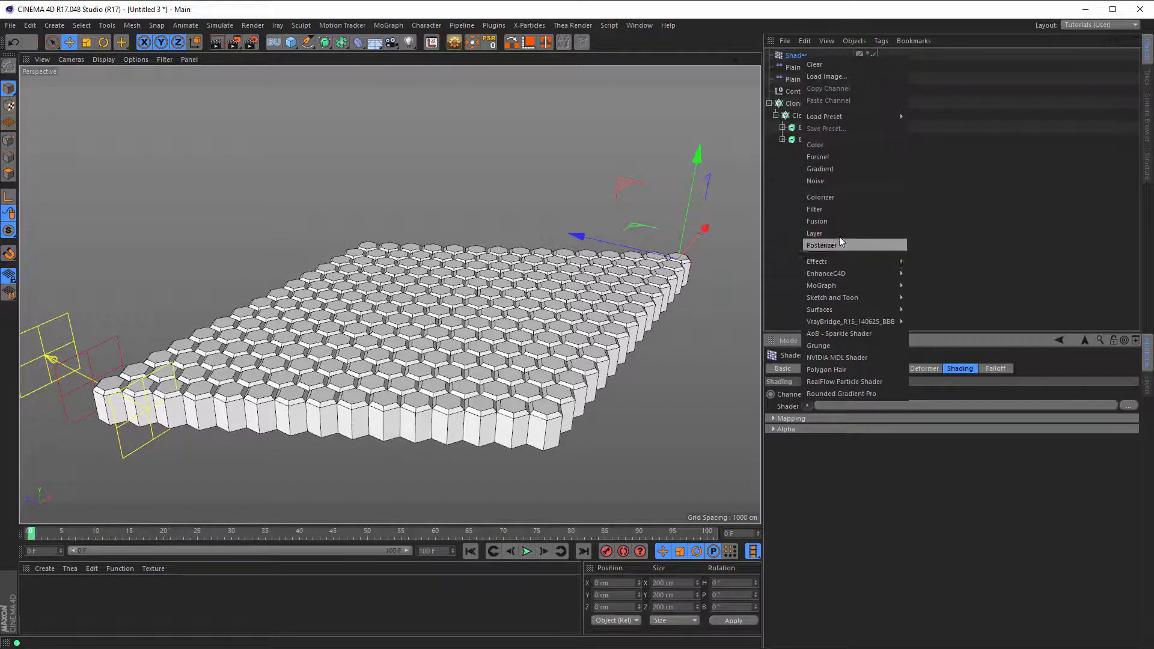
click(846, 182)
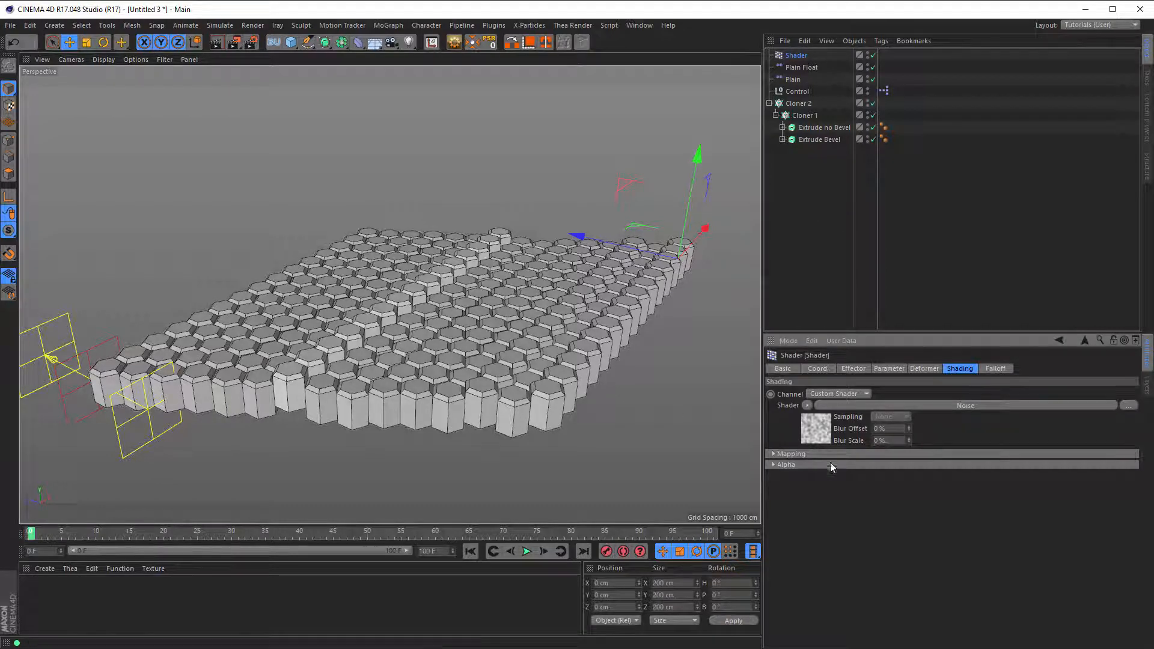
click(829, 428)
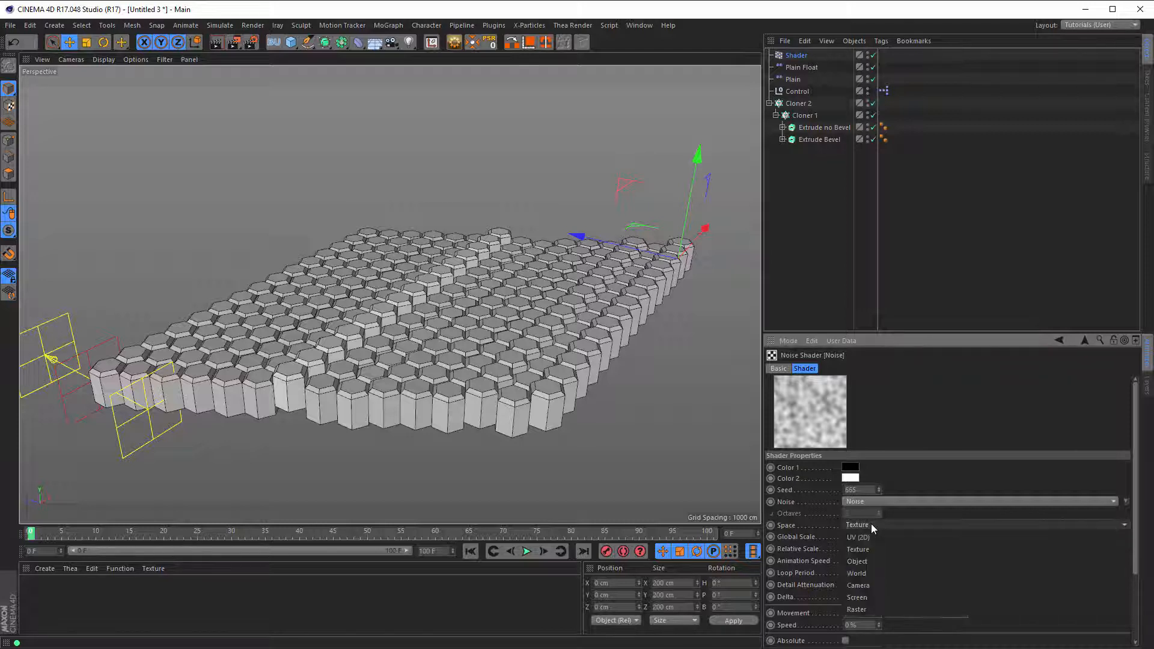
Step: Set the noise shader's space to World
click(871, 524)
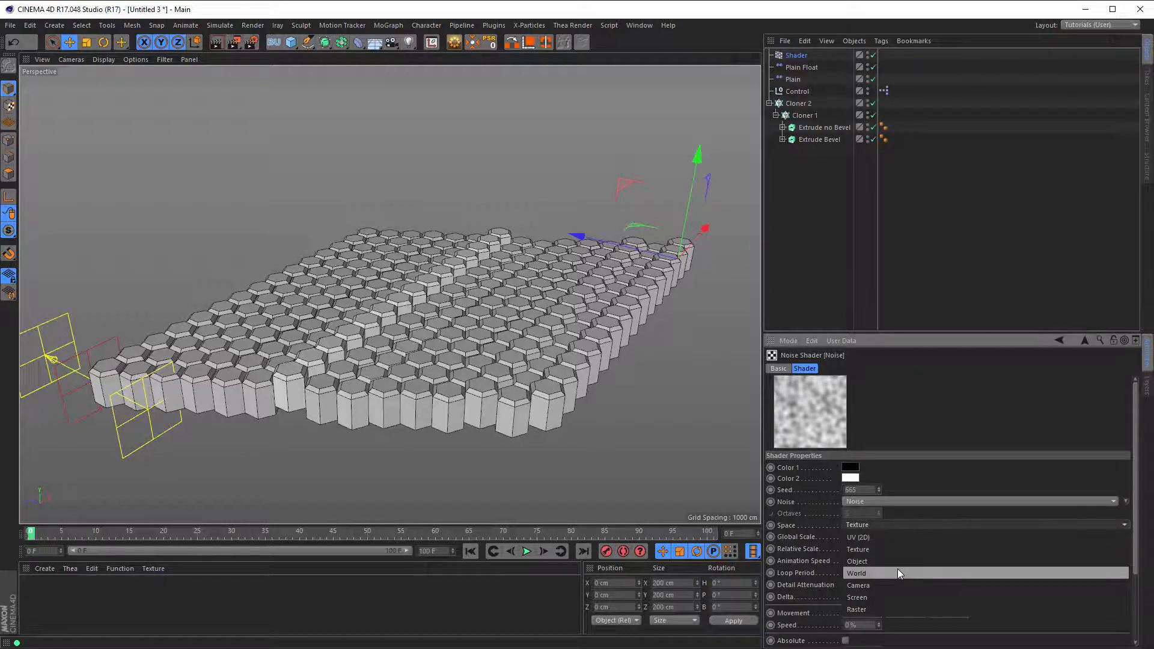
click(898, 572)
alt+right_drag(480, 345, 542, 344)
alt+drag(542, 344, 580, 351)
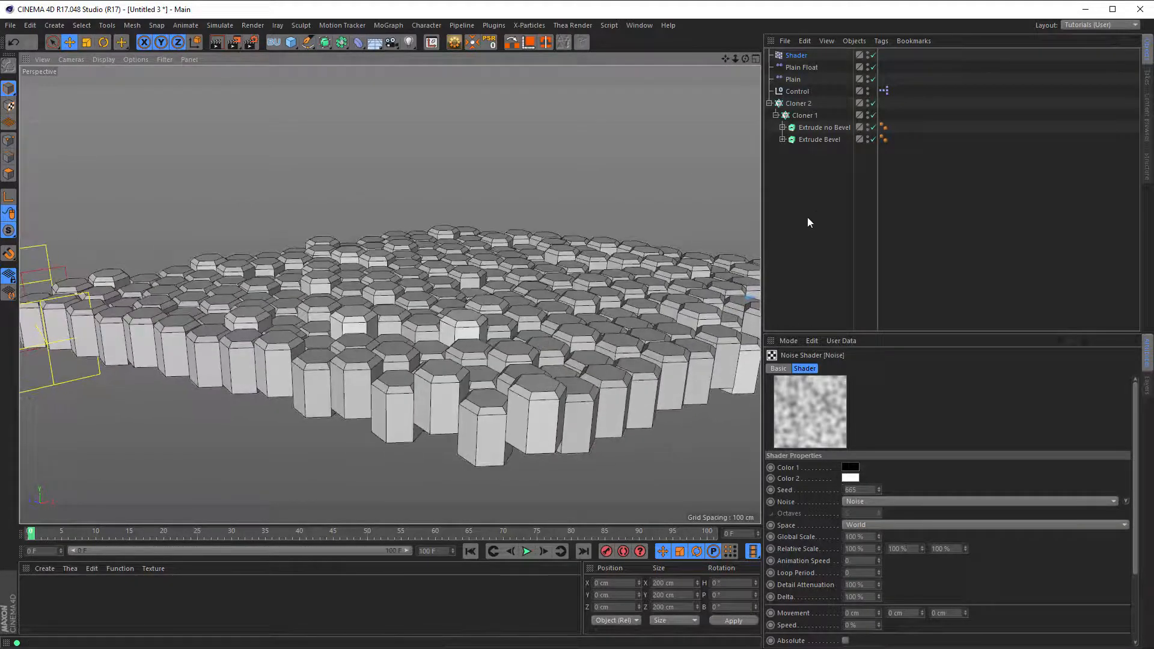
Step: Set the Y extrusion movement of both Extrude no Bevel and Extrude Bevel to 200 cm
click(822, 126)
shift+click(816, 140)
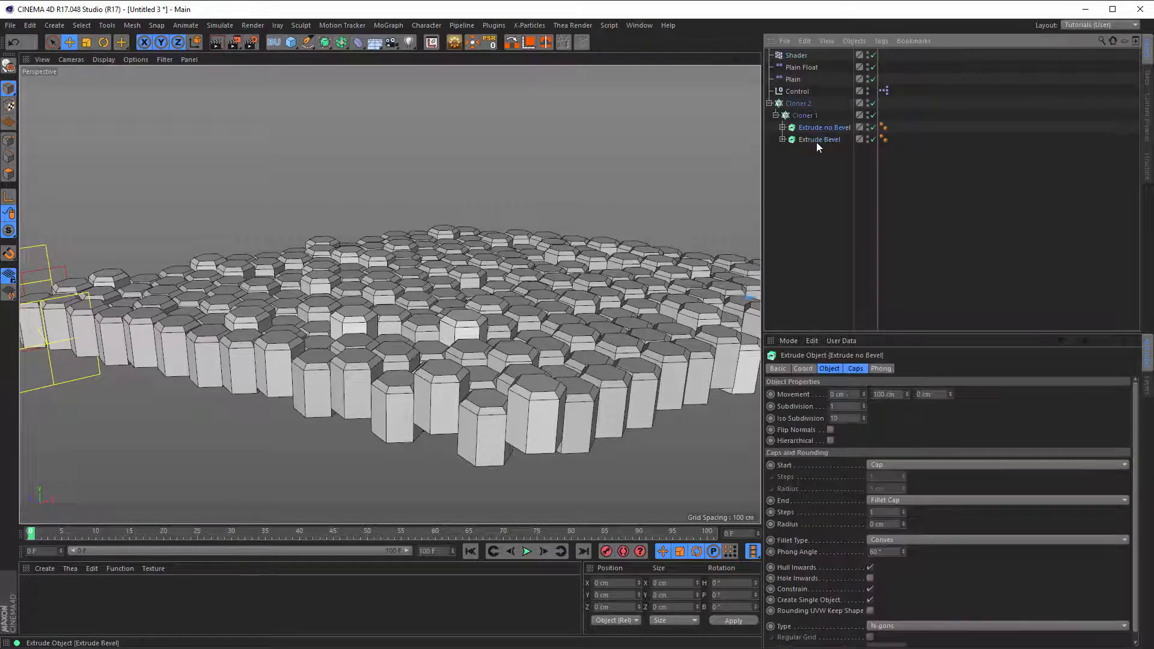
click(894, 394)
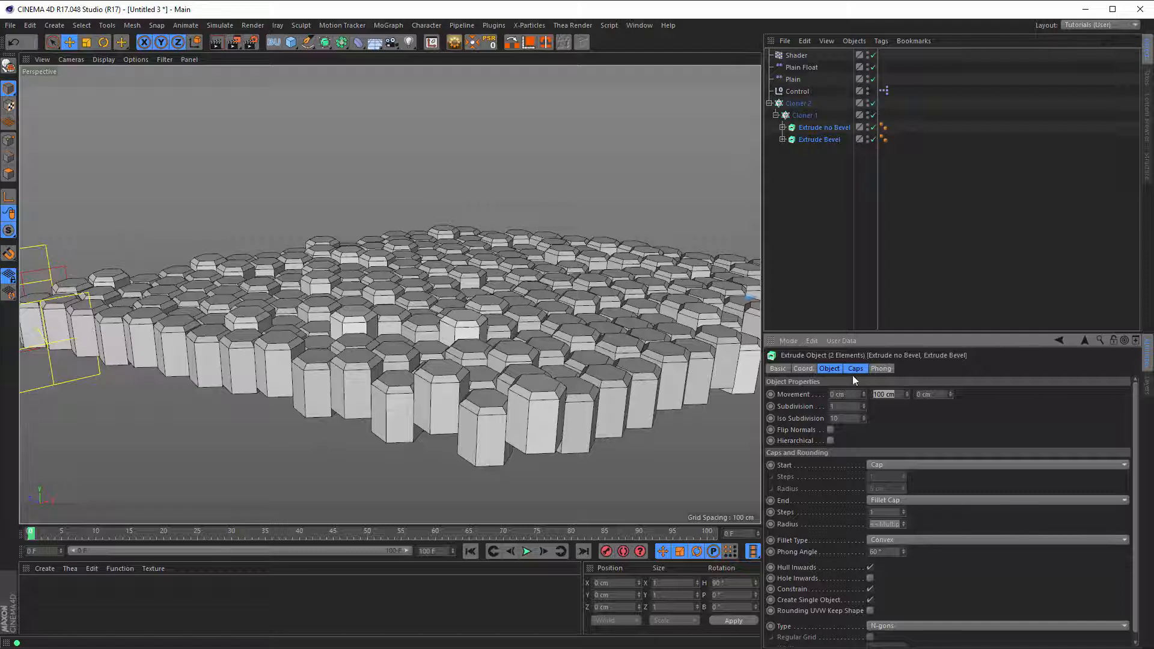
click(832, 369)
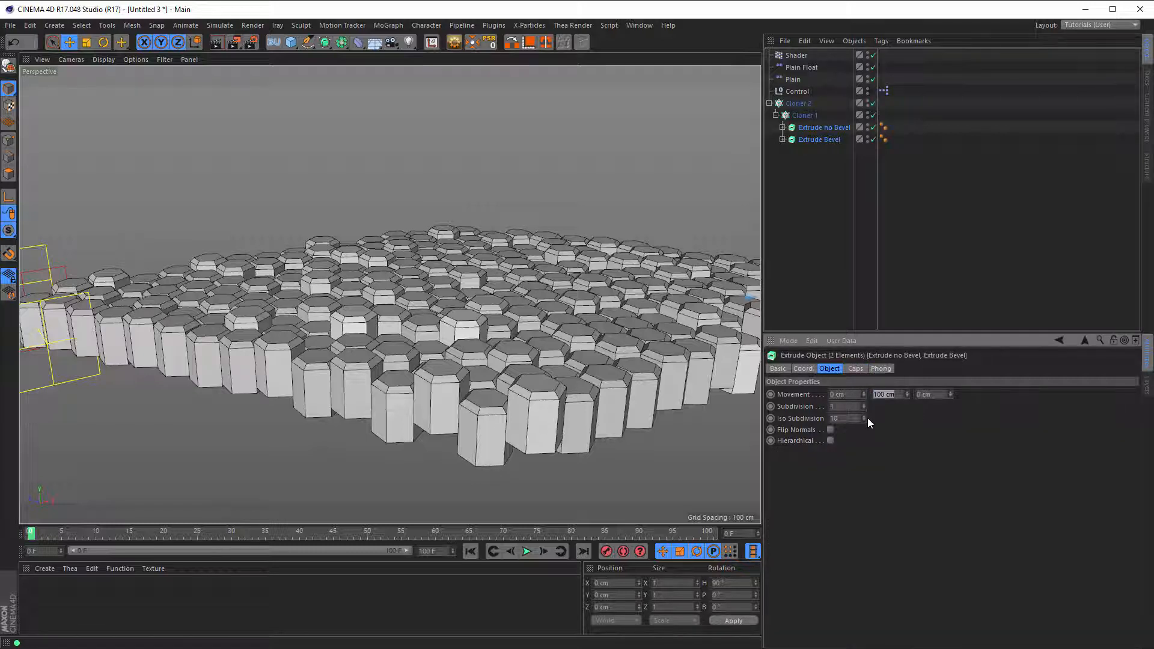
key(Return)
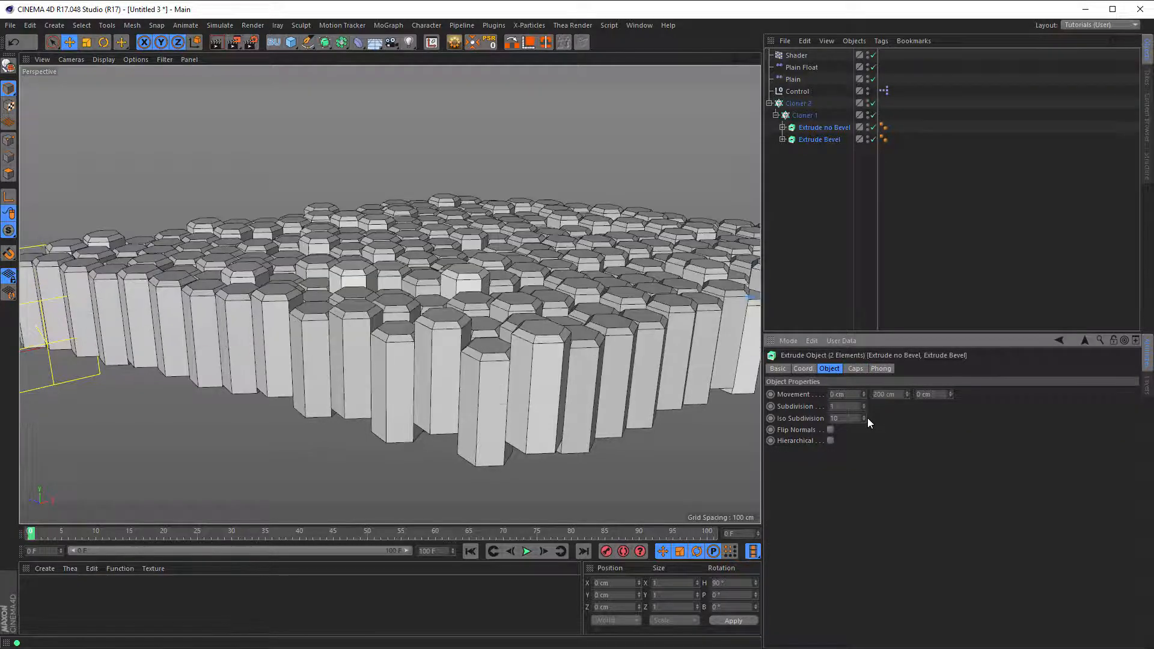
scroll(541, 319, down, 4)
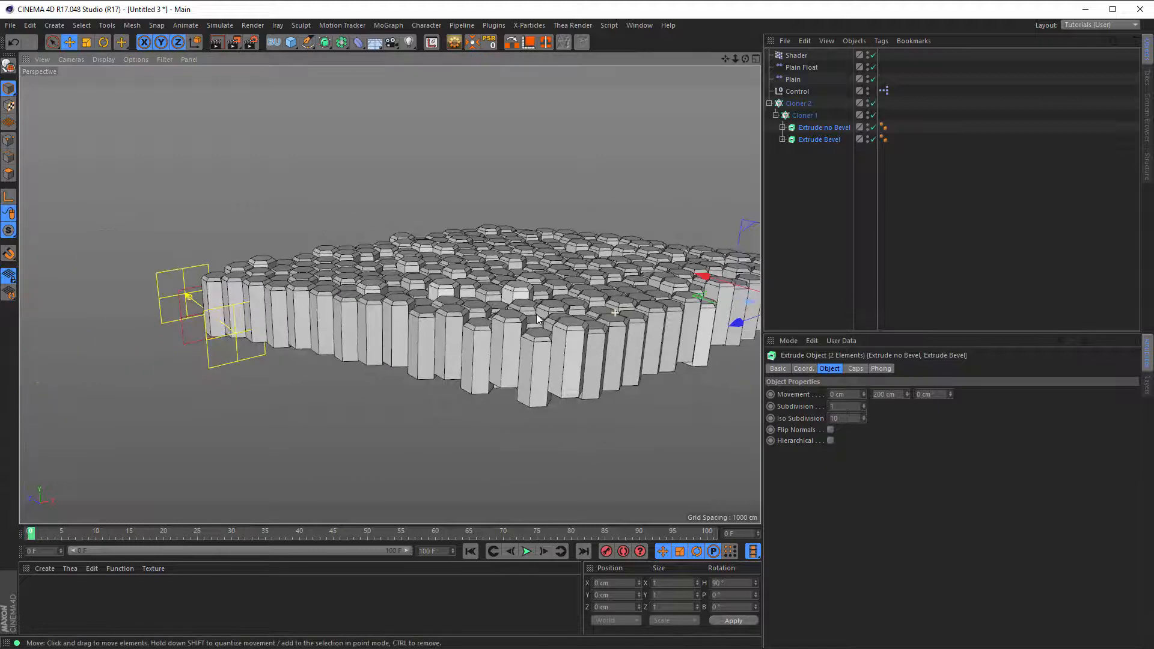
alt+middle_drag(541, 319, 513, 331)
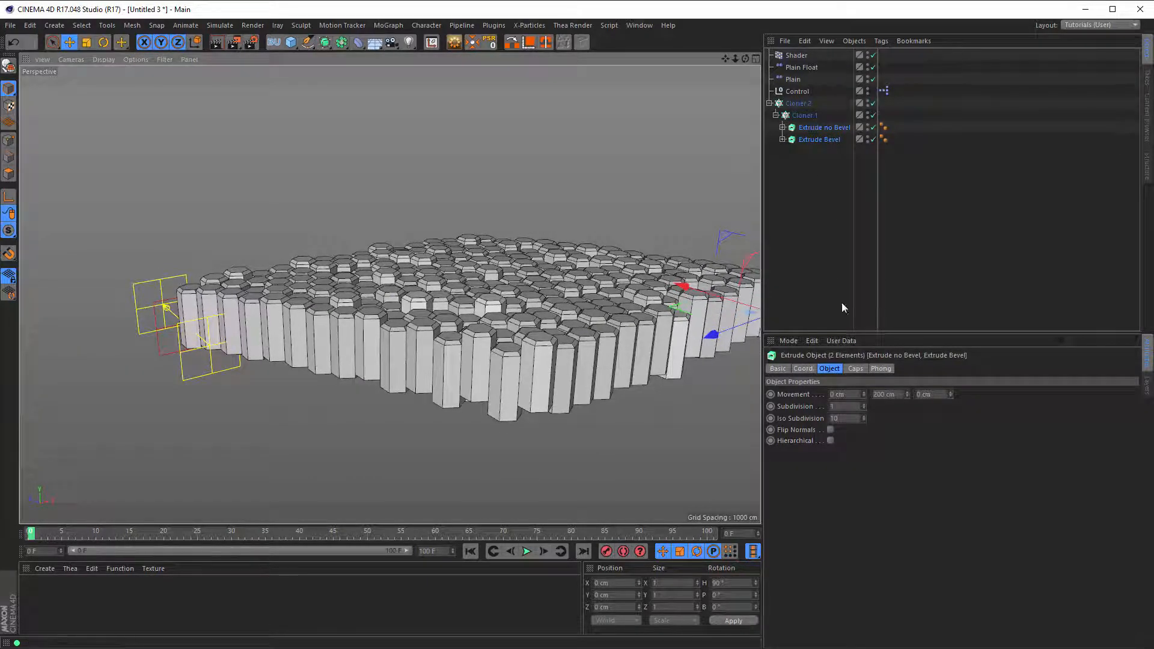
mouse_move(576, 299)
alt+mouse_down()
mouse_move(560, 286)
mouse_move(542, 318)
mouse_move(562, 289)
alt+mouse_up()
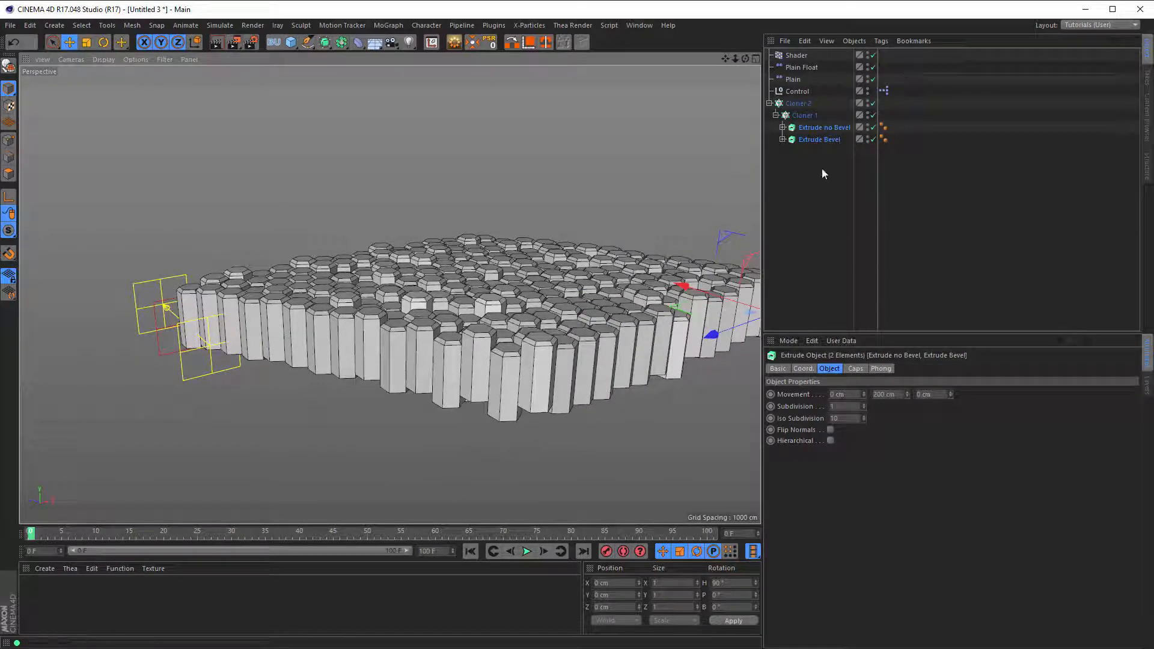
Step: Set the Shader effector's Y position offset to -150 cm
click(796, 55)
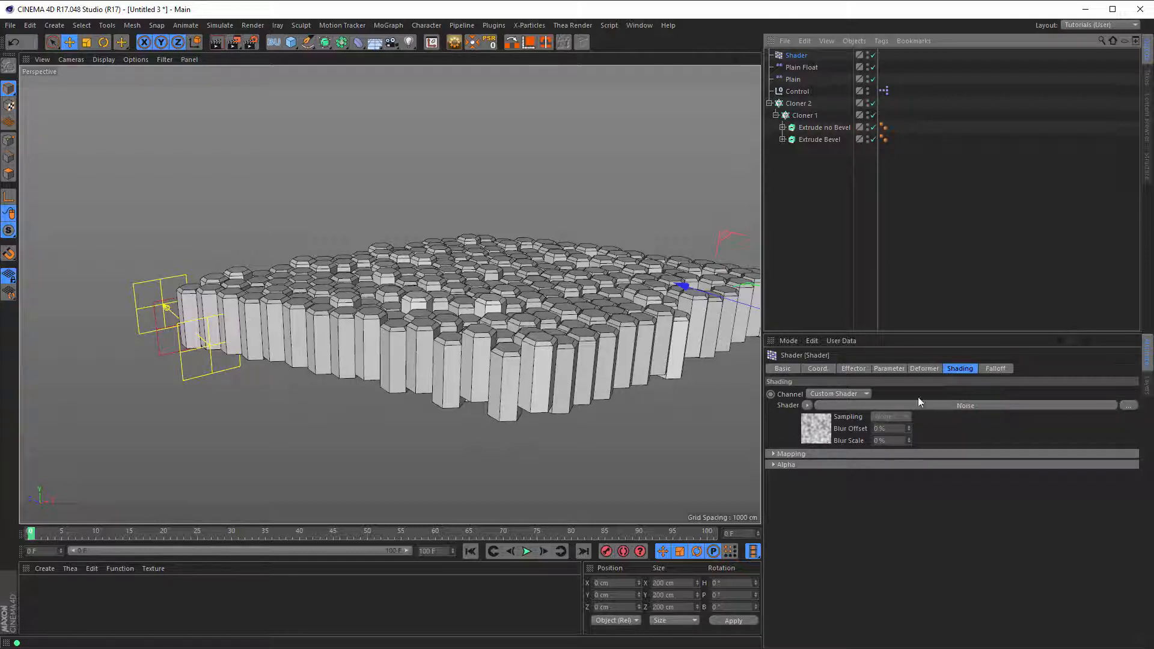
click(889, 369)
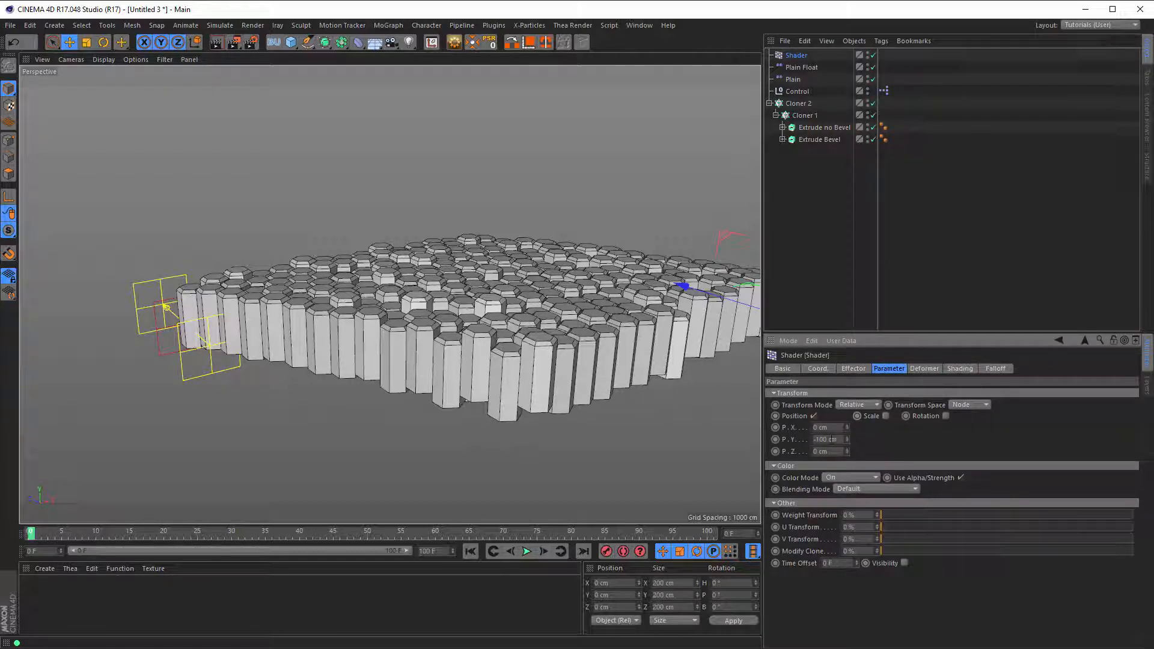
double_click(824, 440)
text(-150)
key(Return)
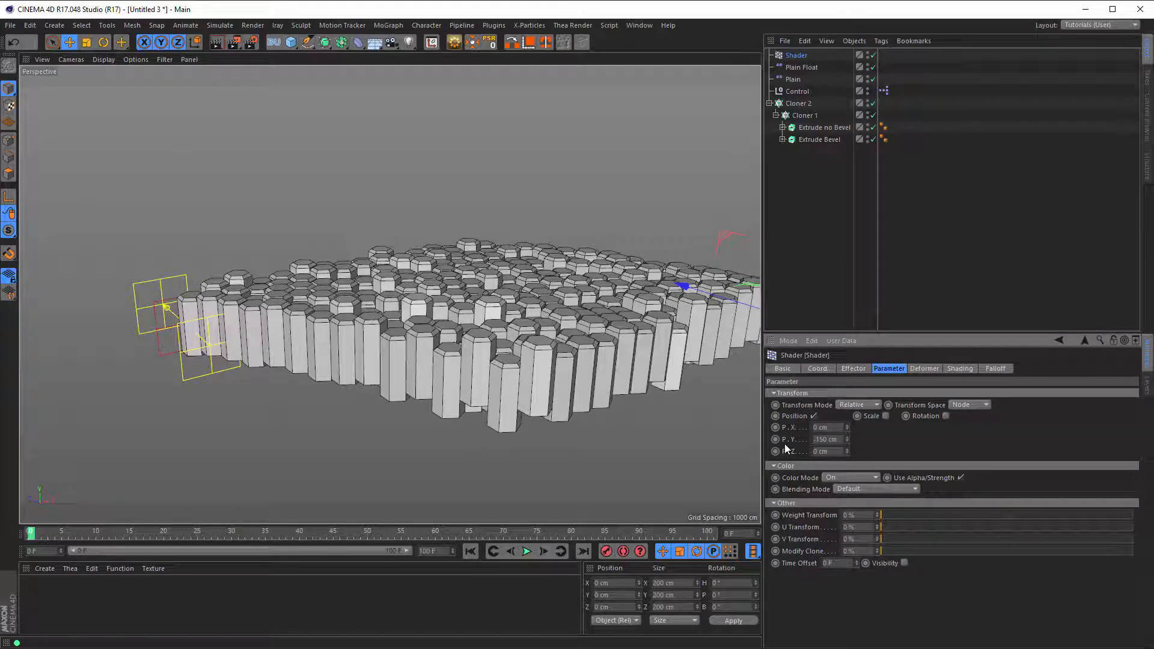
Step: Move the Plain Float effector along Z to about 1227 cm, just beyond the far edge of the hexagon grid
alt+drag(637, 409, 454, 333)
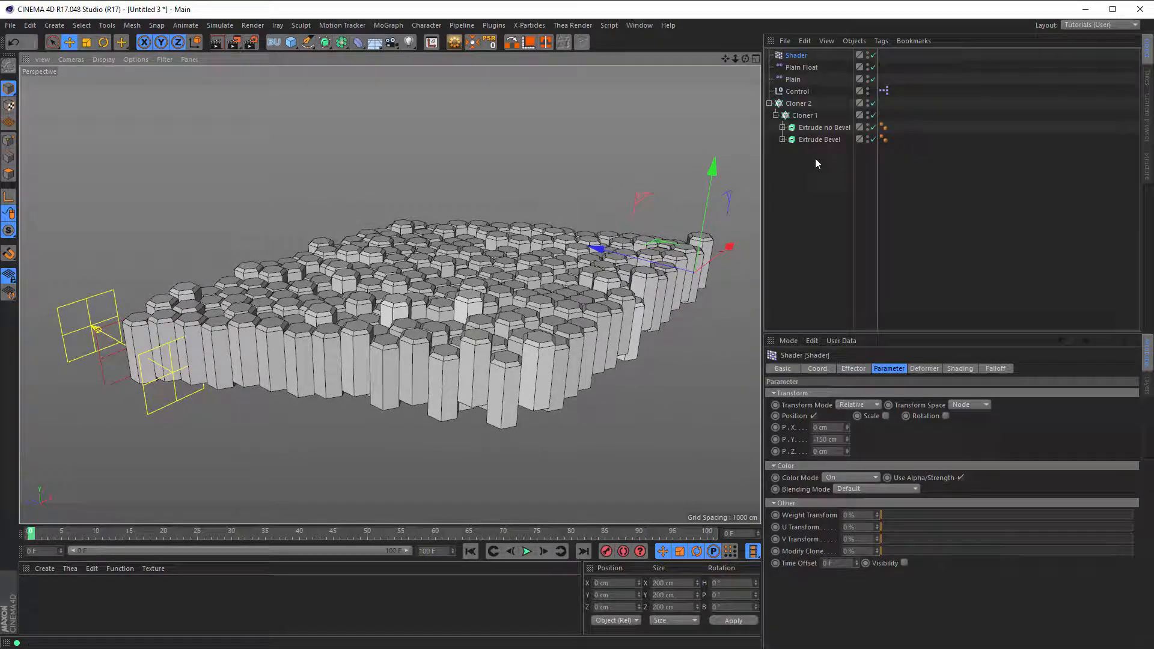
click(805, 69)
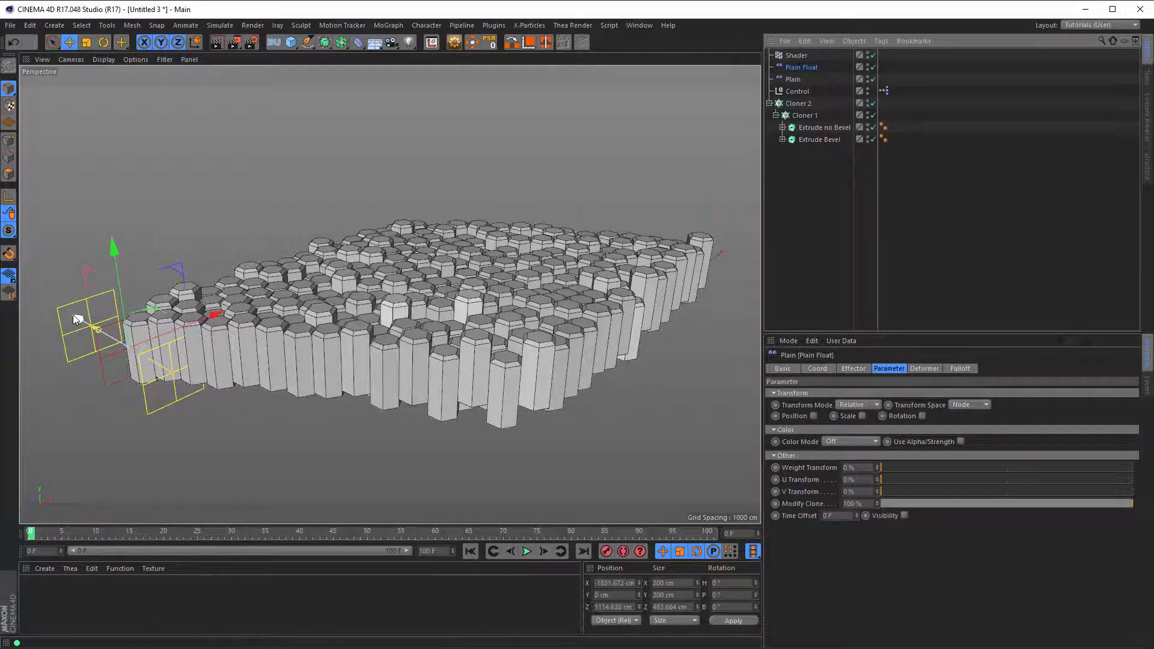
drag(73, 315, 83, 280)
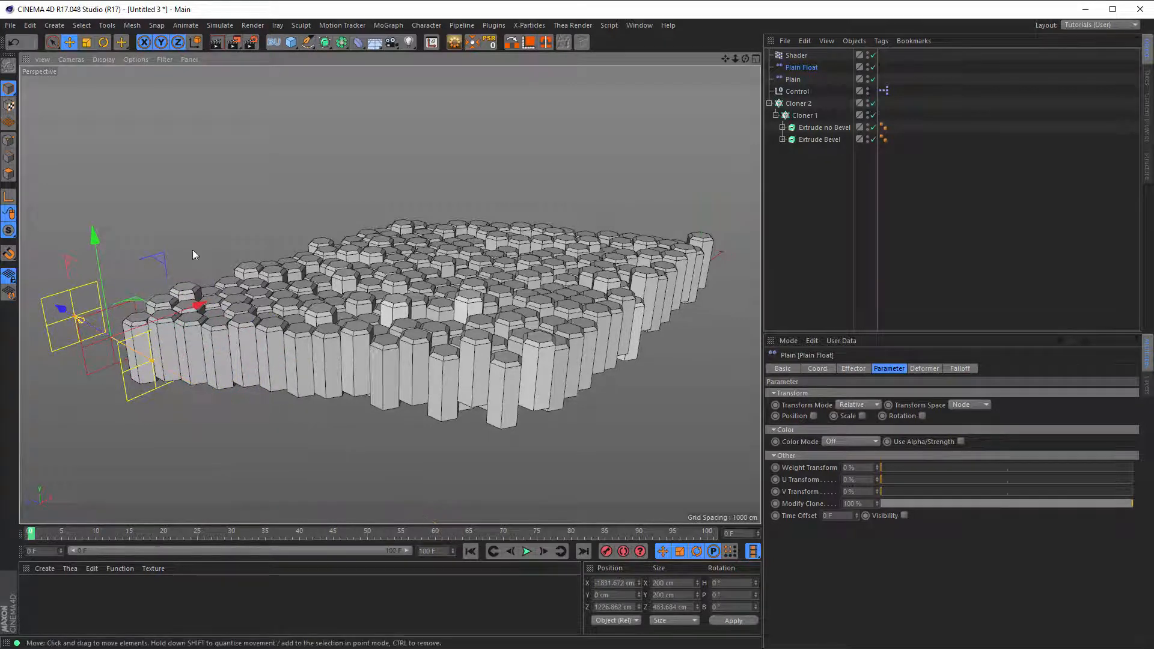
Step: Set the Shader effector's falloff shape to Linear
click(802, 54)
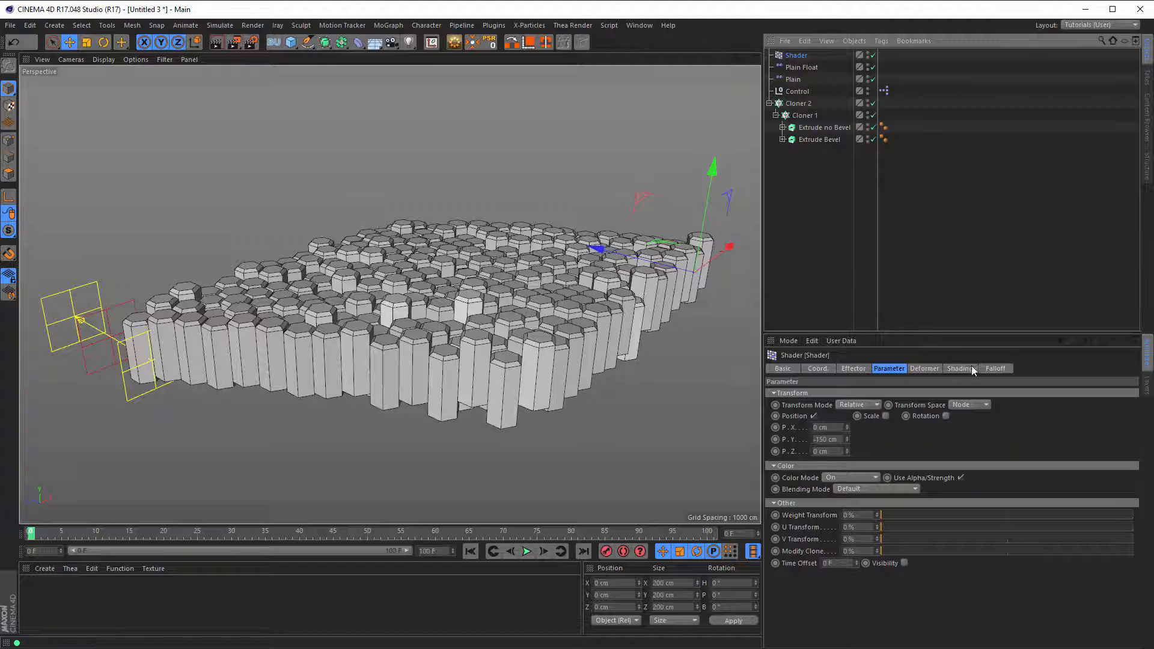
click(993, 368)
click(841, 393)
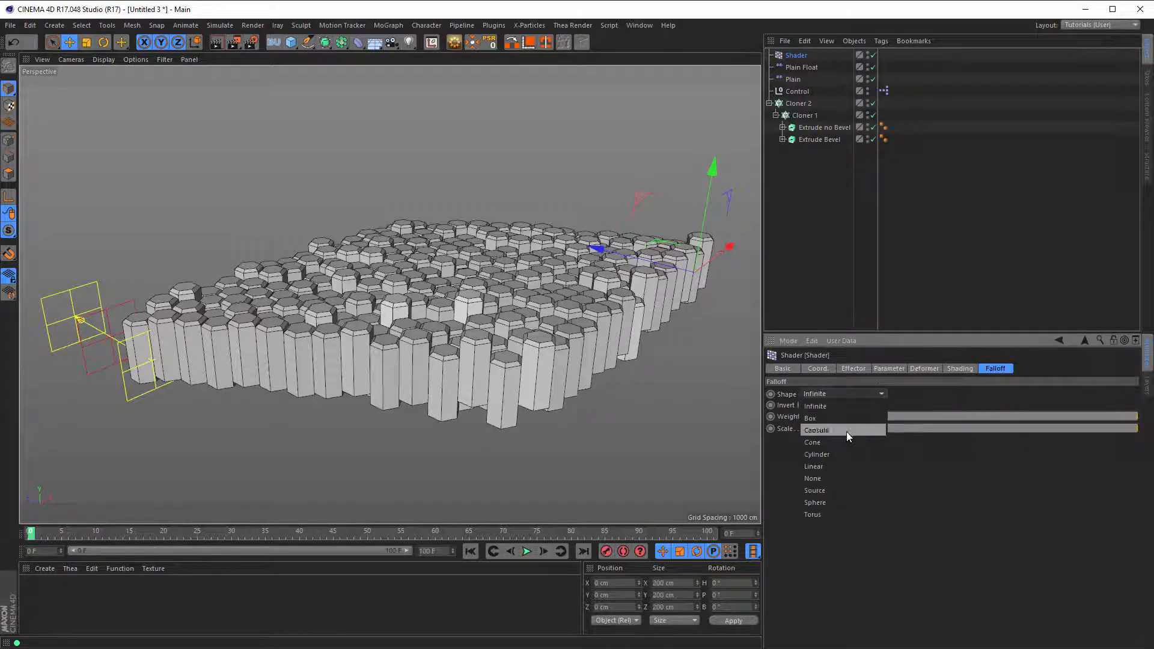
click(846, 467)
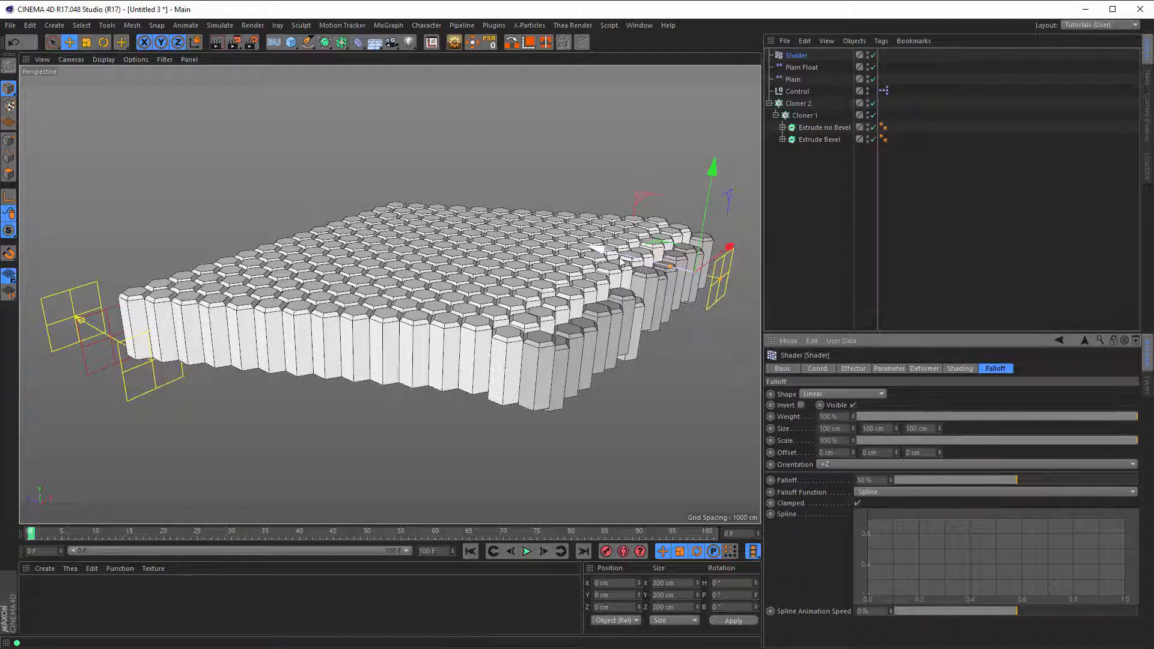
Step: Move the Shader effector along X to about -1452 cm and stretch its linear falloff to a Z size of about 273 cm
mouse_move(734, 243)
mouse_down()
mouse_move(480, 389)
mouse_move(520, 358)
mouse_up()
mouse_move(523, 446)
mouse_down()
mouse_move(603, 476)
mouse_move(582, 464)
mouse_up()
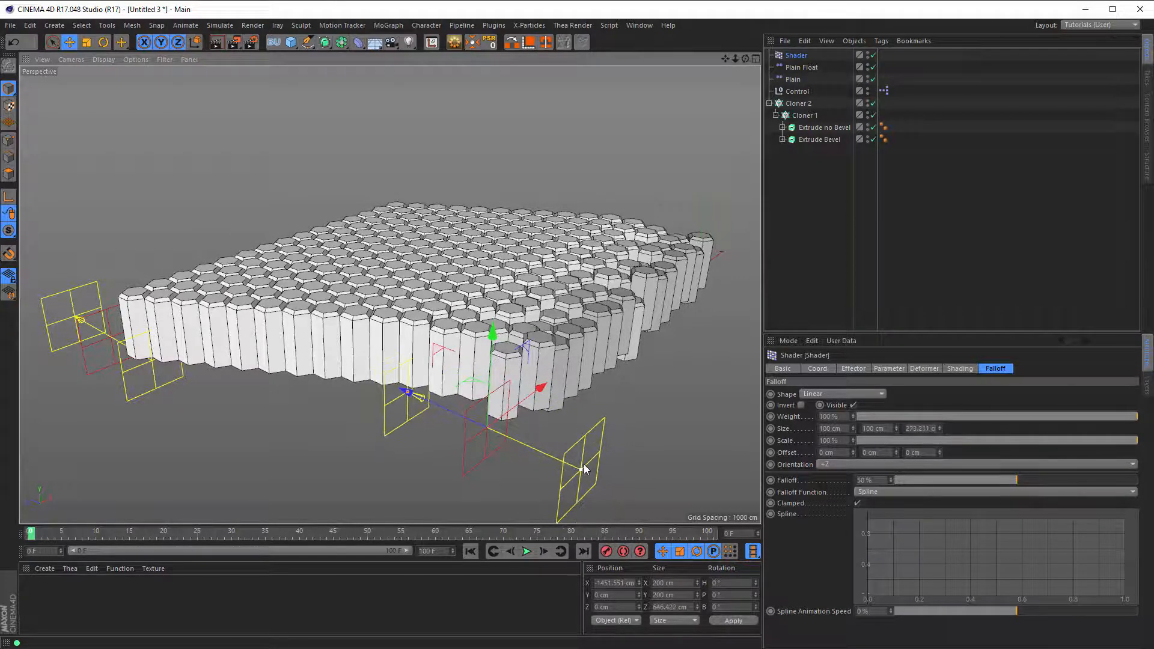
Step: In the top view, line the Shader effector up directly behind Plain Float's falloff at about X -1828 cm, Z 667 cm, and return to perspective
middle_click(616, 366)
middle_click(525, 248)
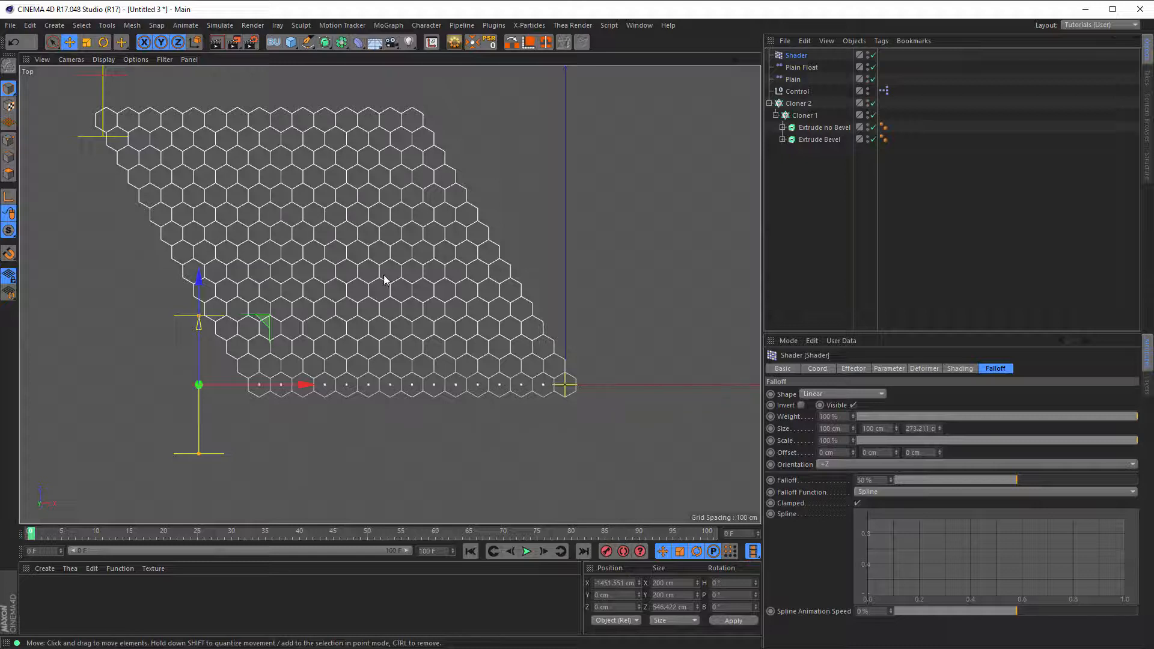
alt+middle_drag(397, 280, 585, 323)
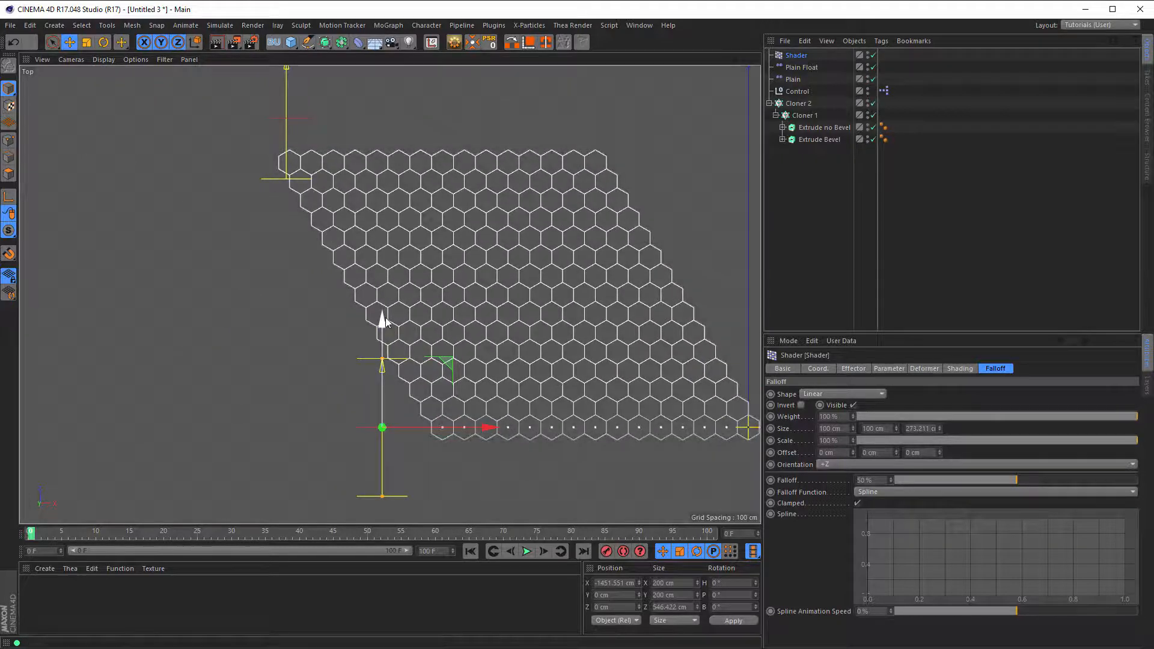
drag(382, 321, 396, 131)
drag(492, 260, 396, 258)
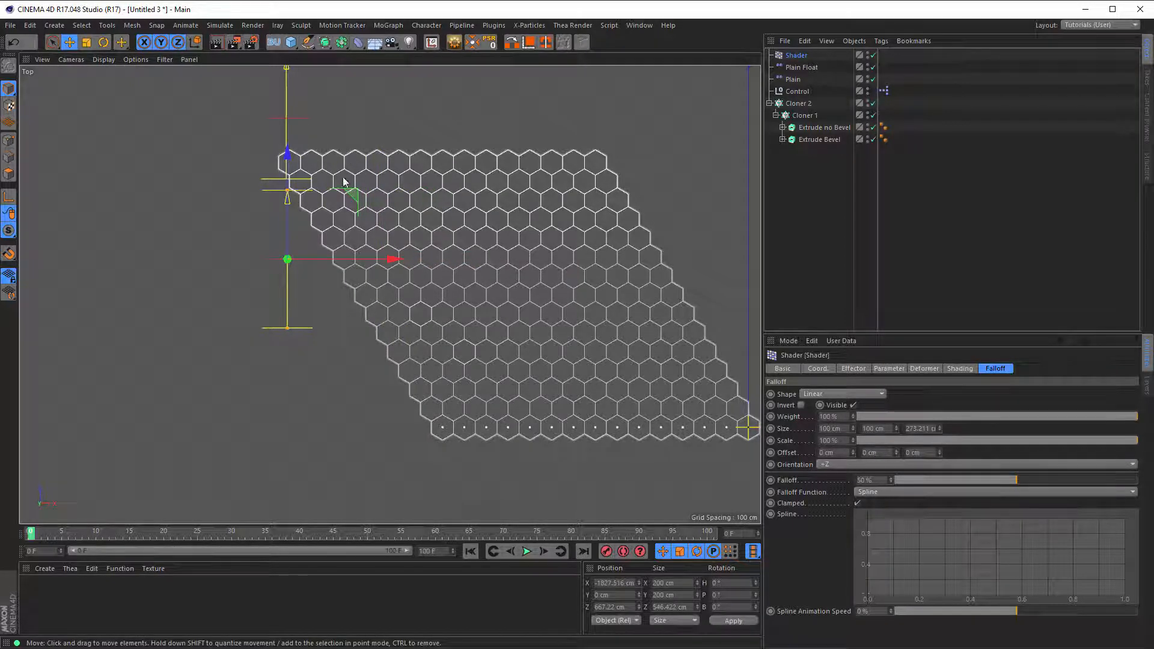
middle_click(464, 287)
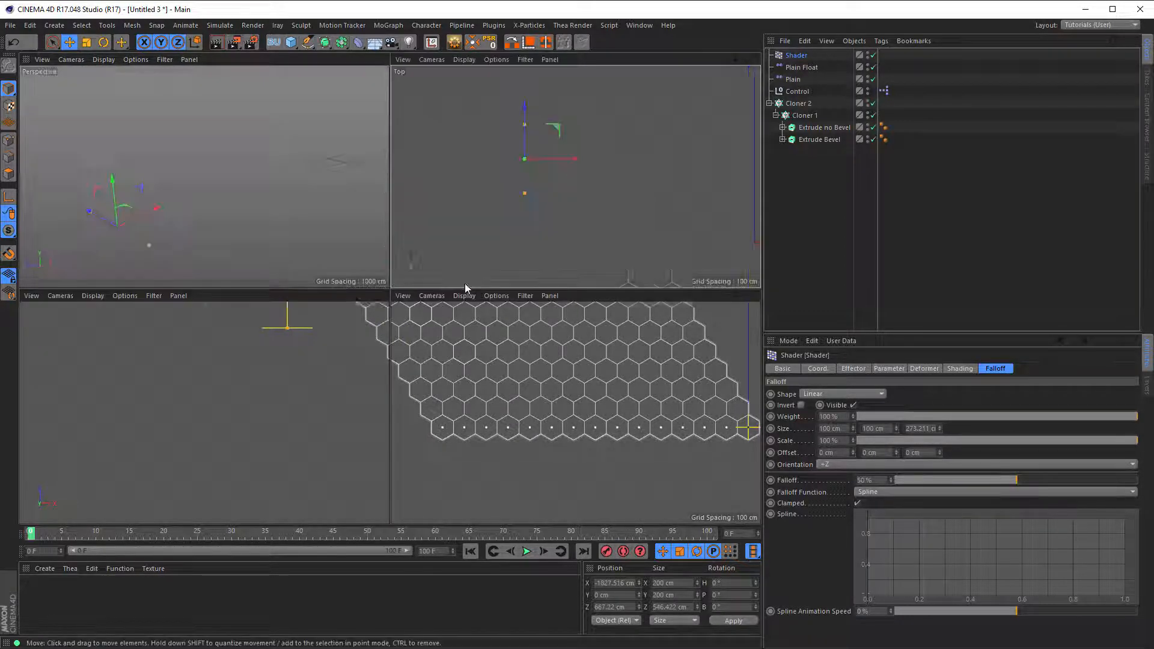
middle_click(354, 237)
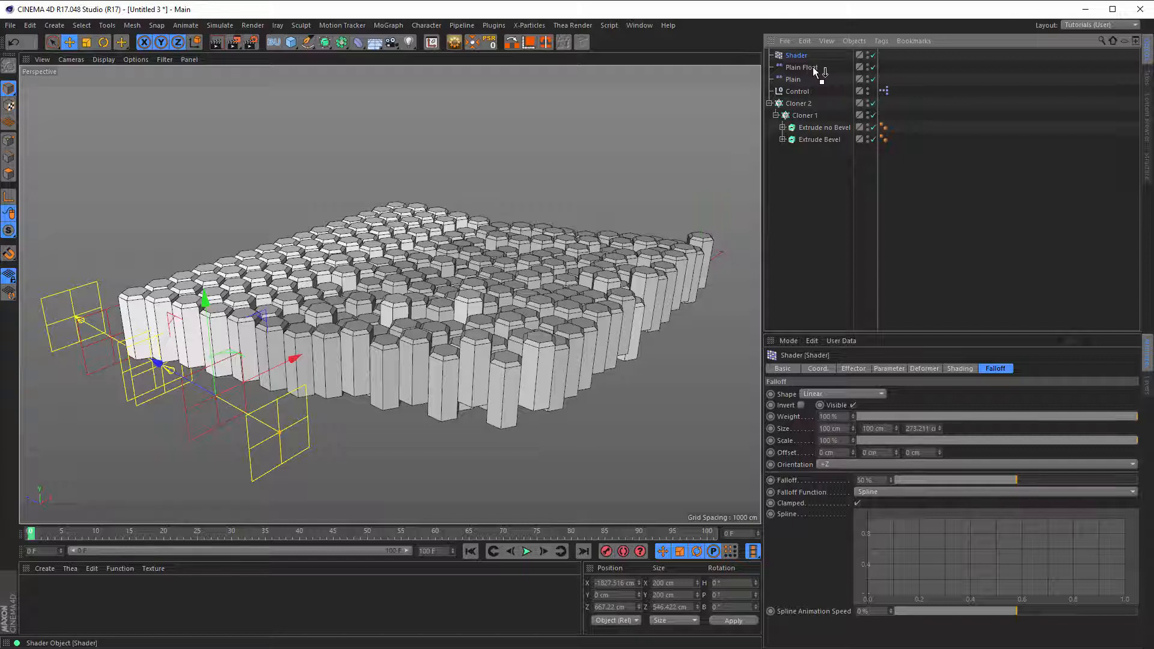
Step: Parent the Shader effector under Plain Float and slide Plain Float back and forth along Z across the grid, stopping at about 620 cm
drag(814, 71, 814, 71)
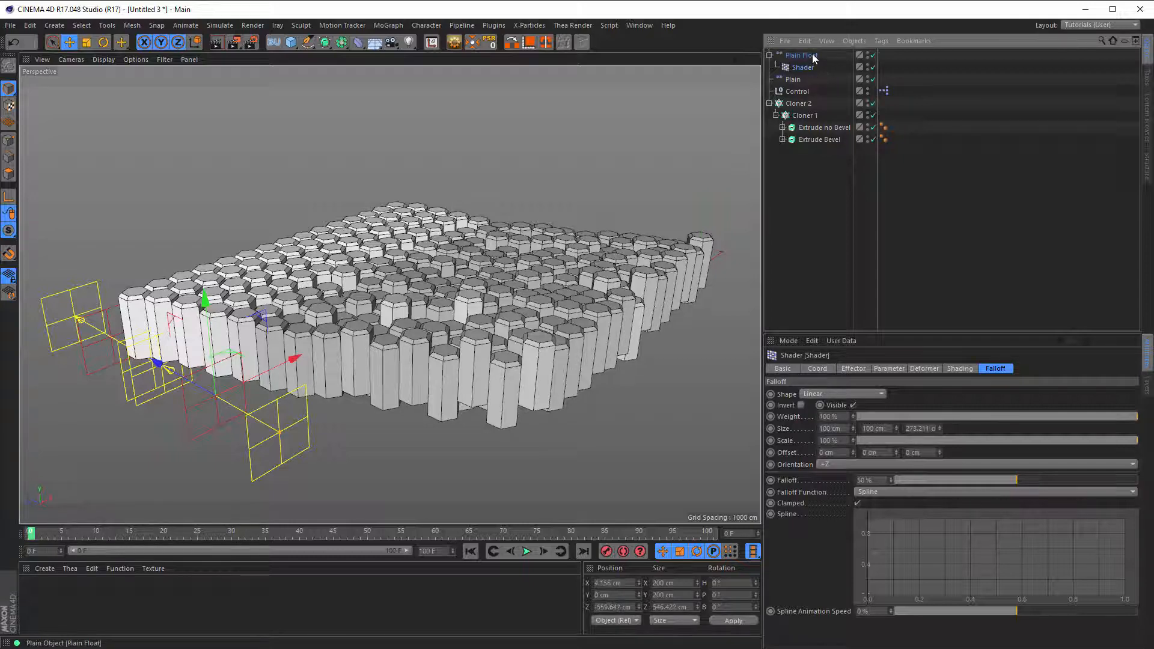
click(812, 55)
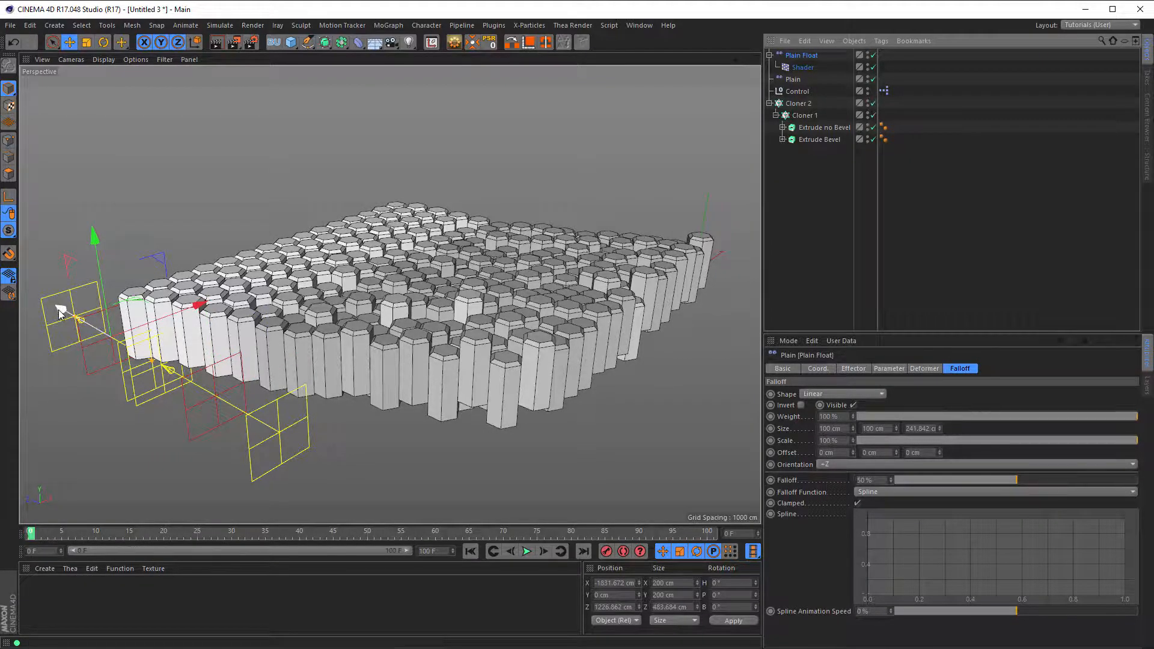
drag(60, 311, 439, 540)
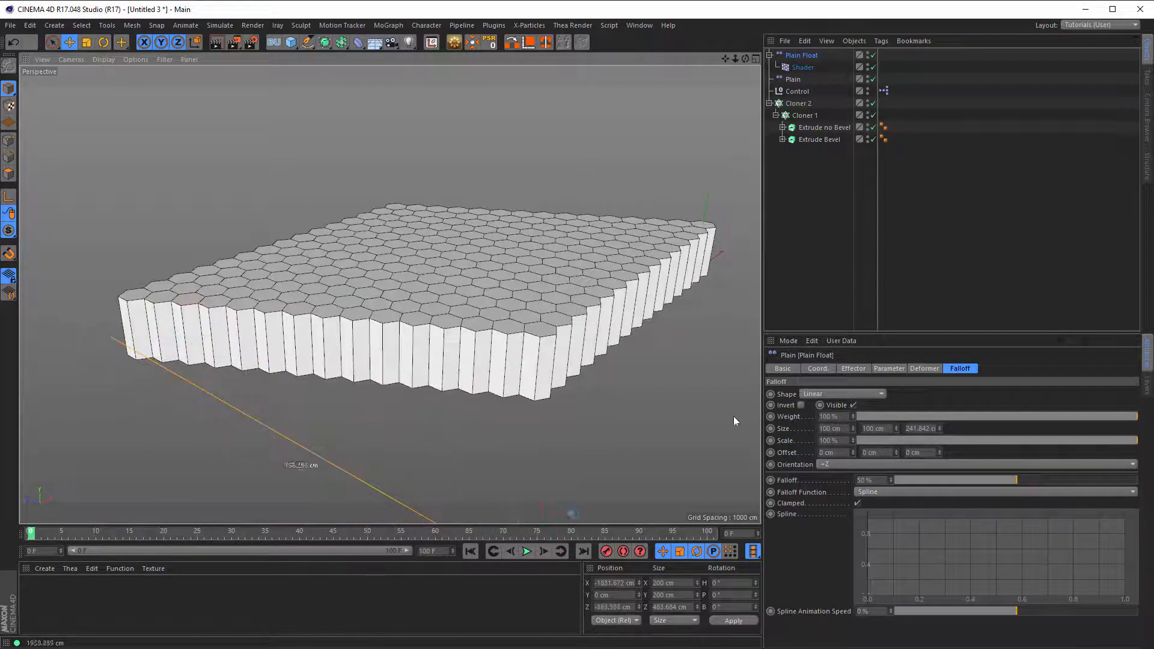
drag(360, 516, 289, 456)
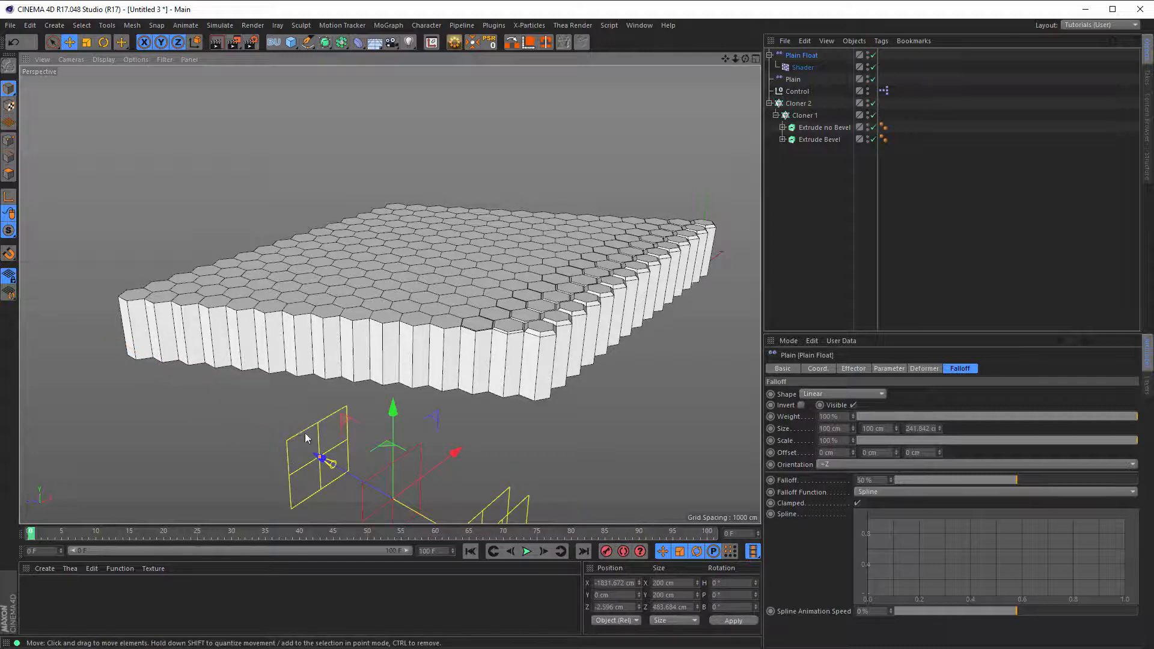
scroll(319, 415, down, 3)
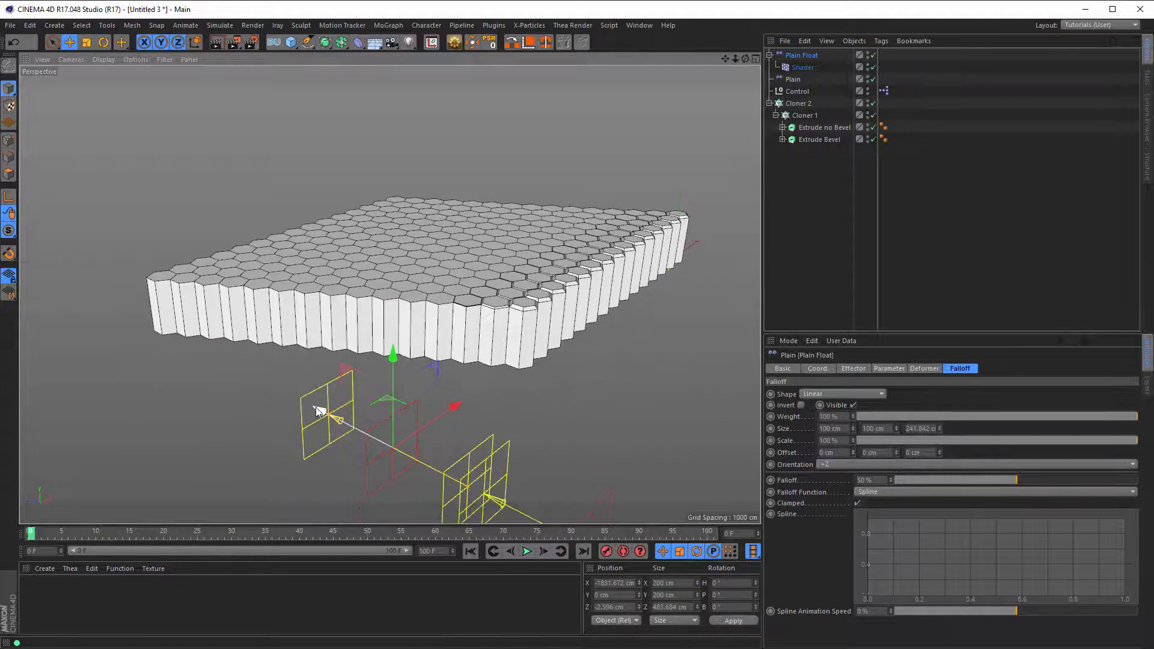
drag(318, 412, 174, 350)
Step: Render a close perspective view of the grid to examine the transition from flat to bevelled, height-varied hexagons
scroll(420, 301, up, 5)
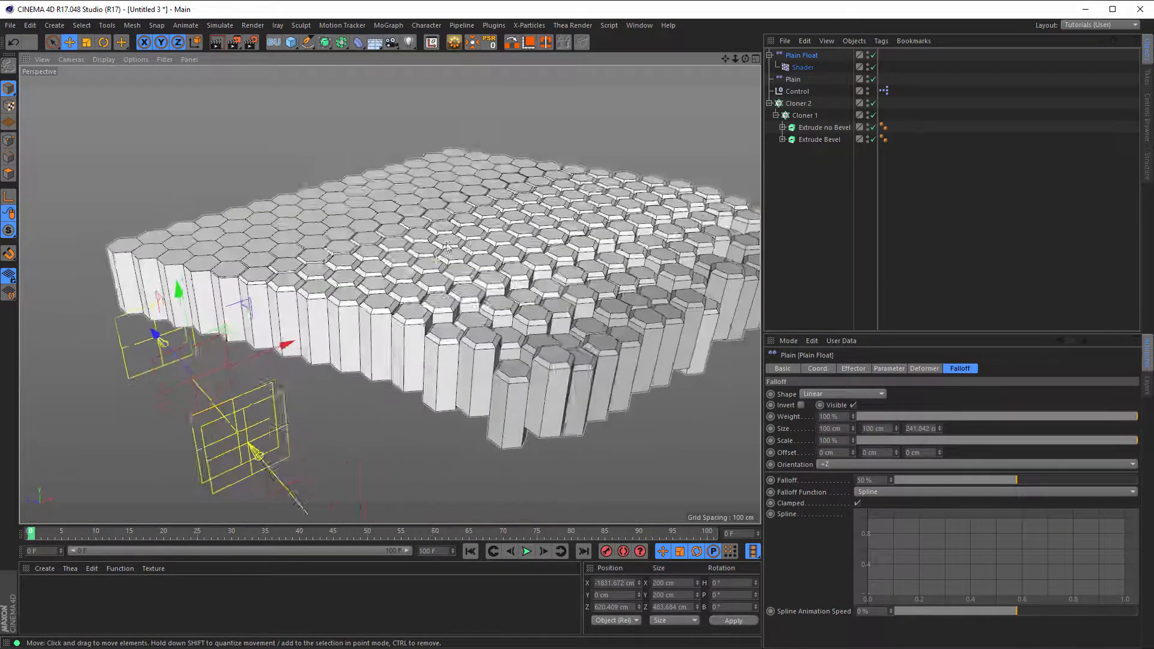
alt+drag(447, 251, 347, 307)
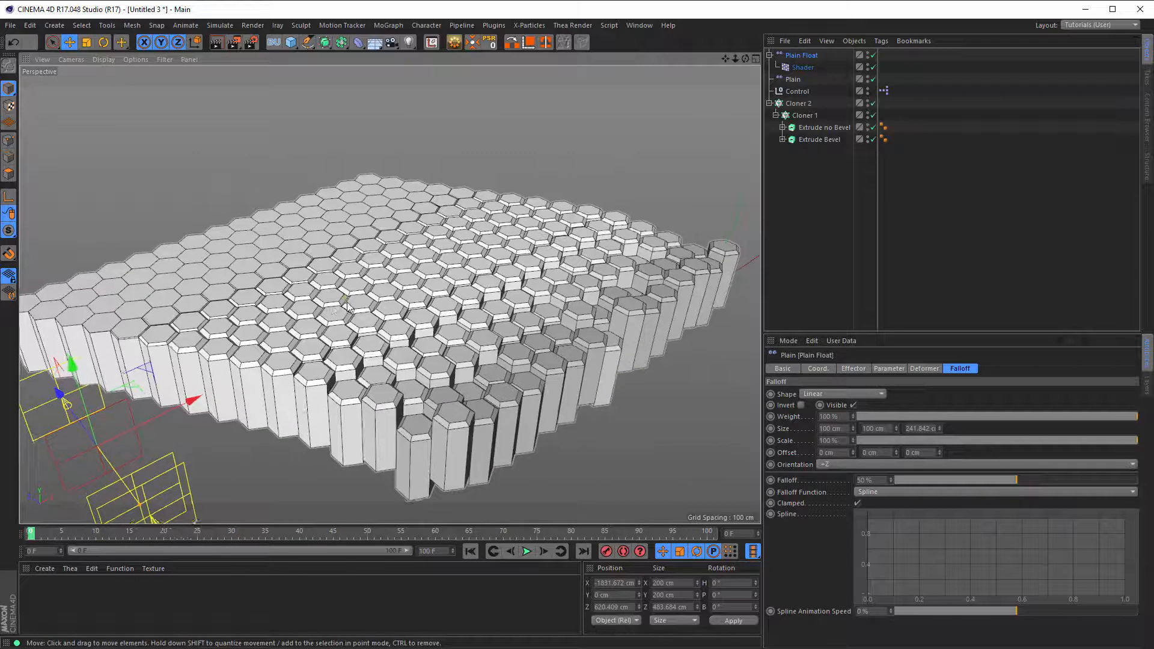
key(ctrl+r)
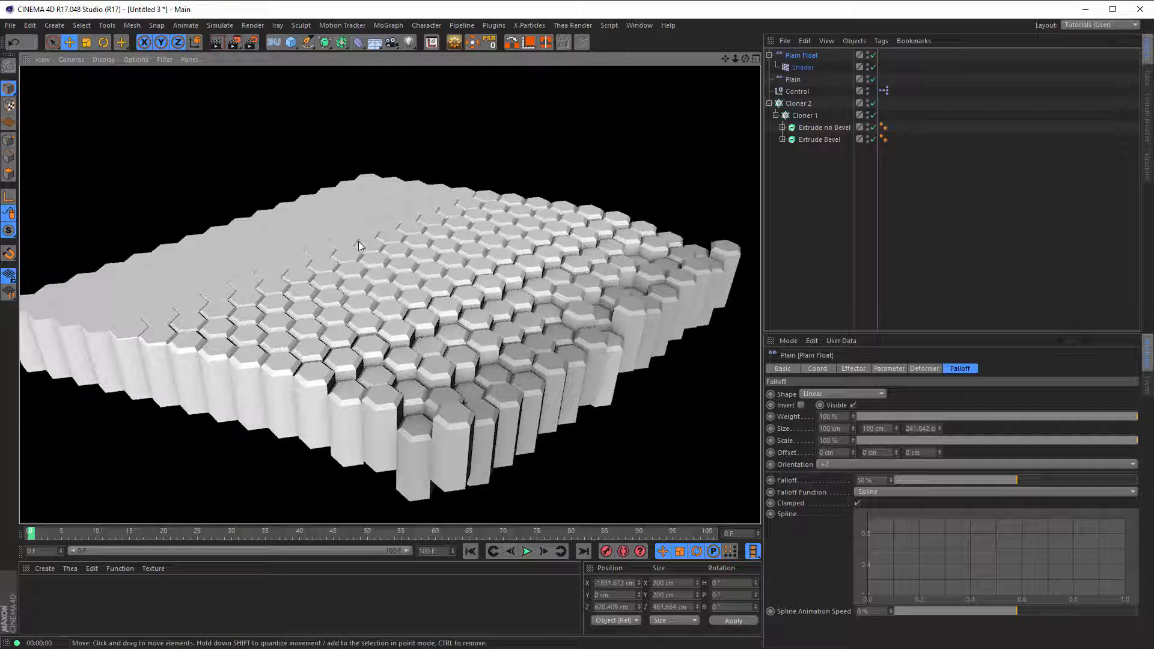
Step: Move Plain Float with its child along Z to about 487 cm, and select the child Shader effector
alt+drag(383, 266, 332, 266)
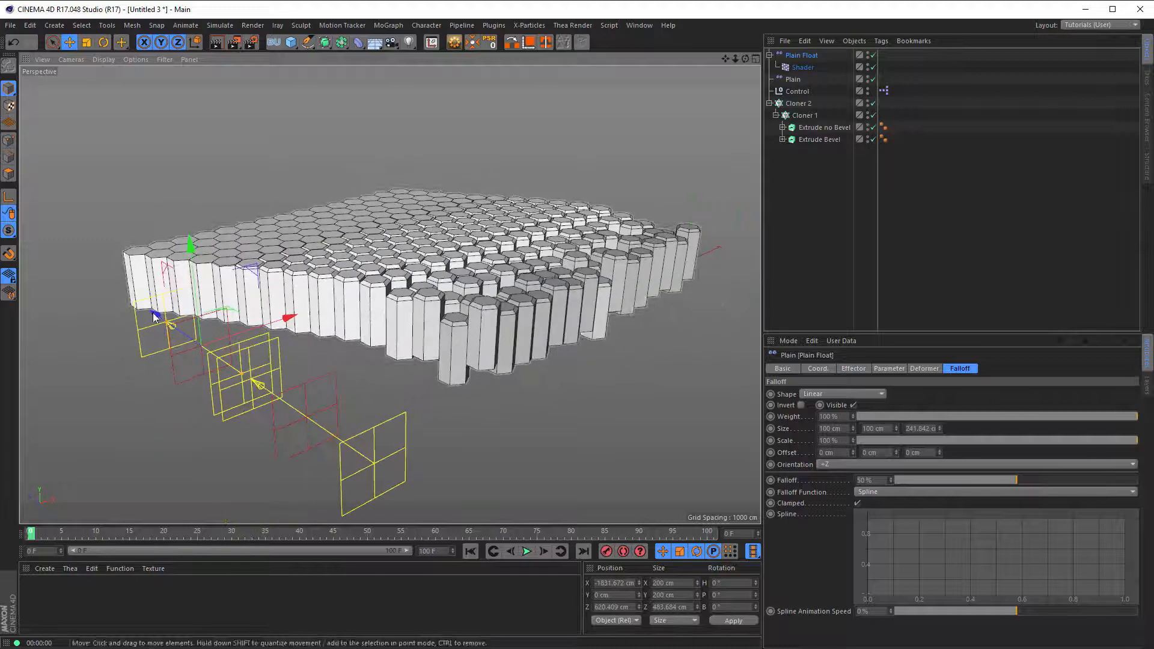
drag(154, 317, 191, 315)
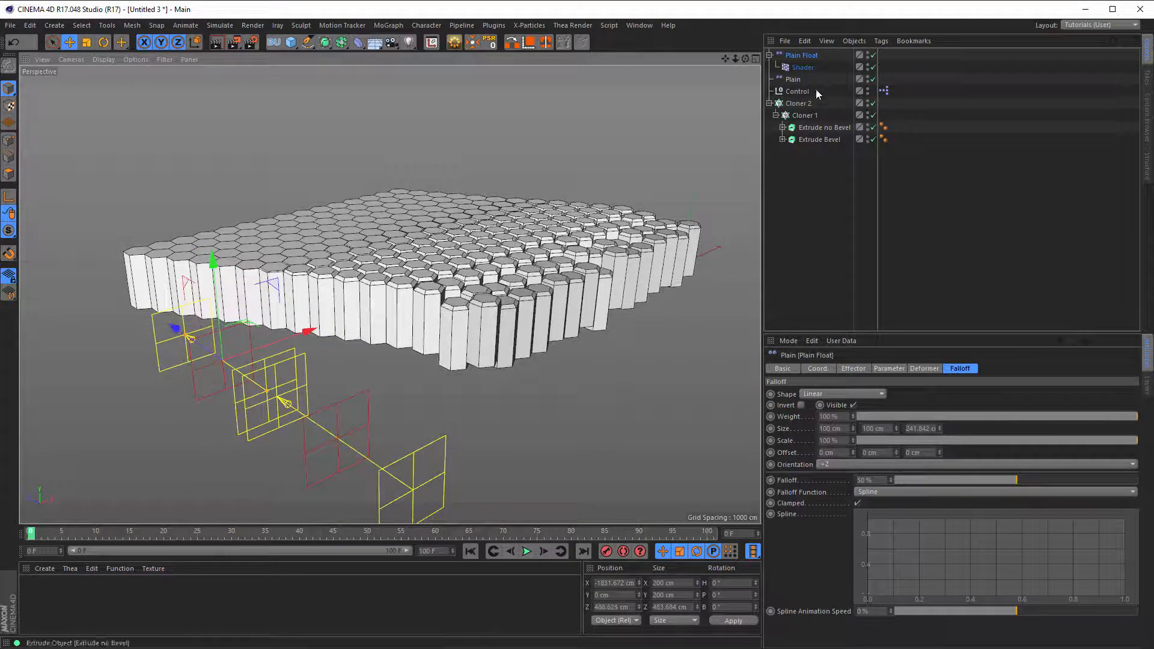
click(803, 66)
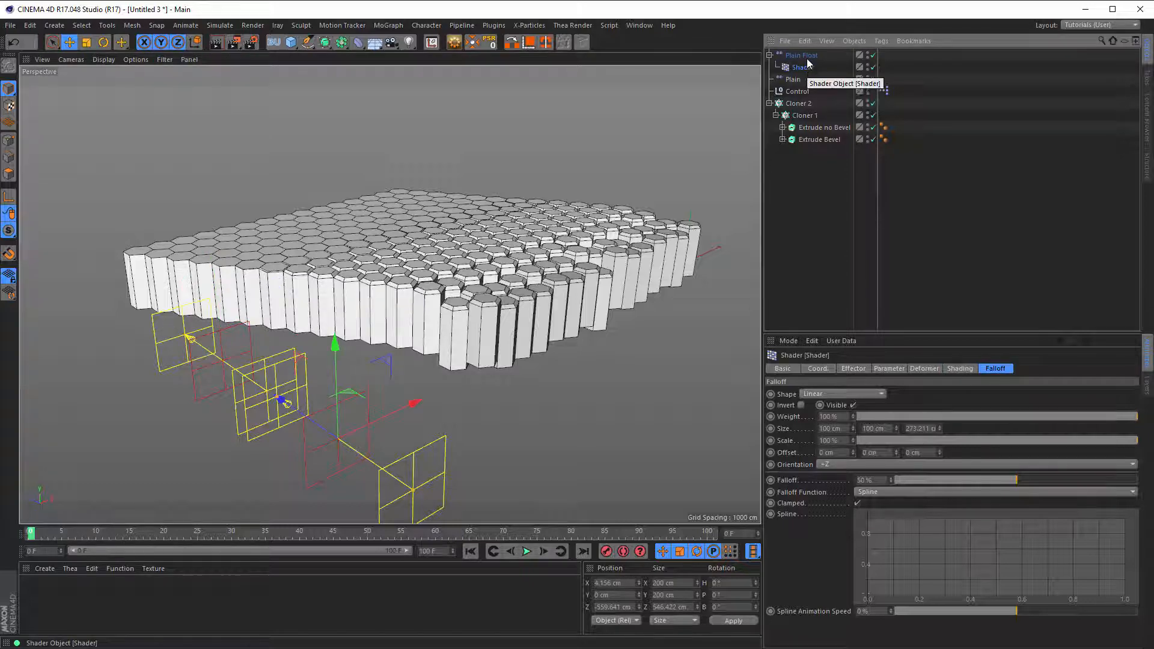
Step: Move the child Shader effector forward along Z to about -381 cm
click(807, 59)
click(809, 68)
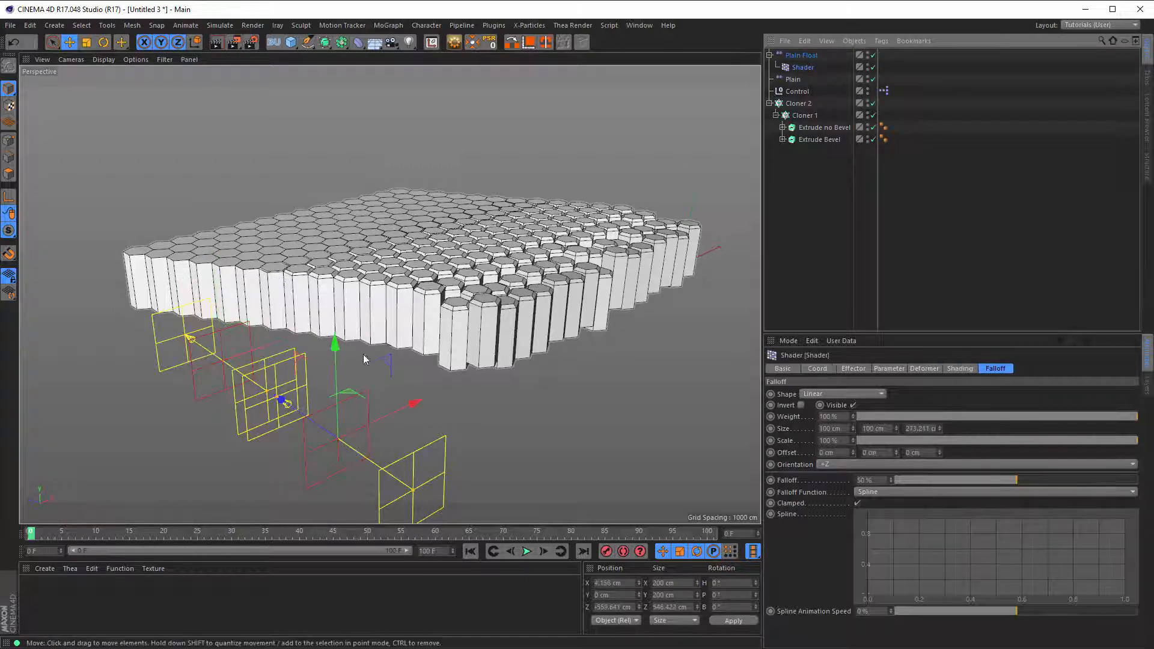
alt+right_drag(282, 394, 334, 395)
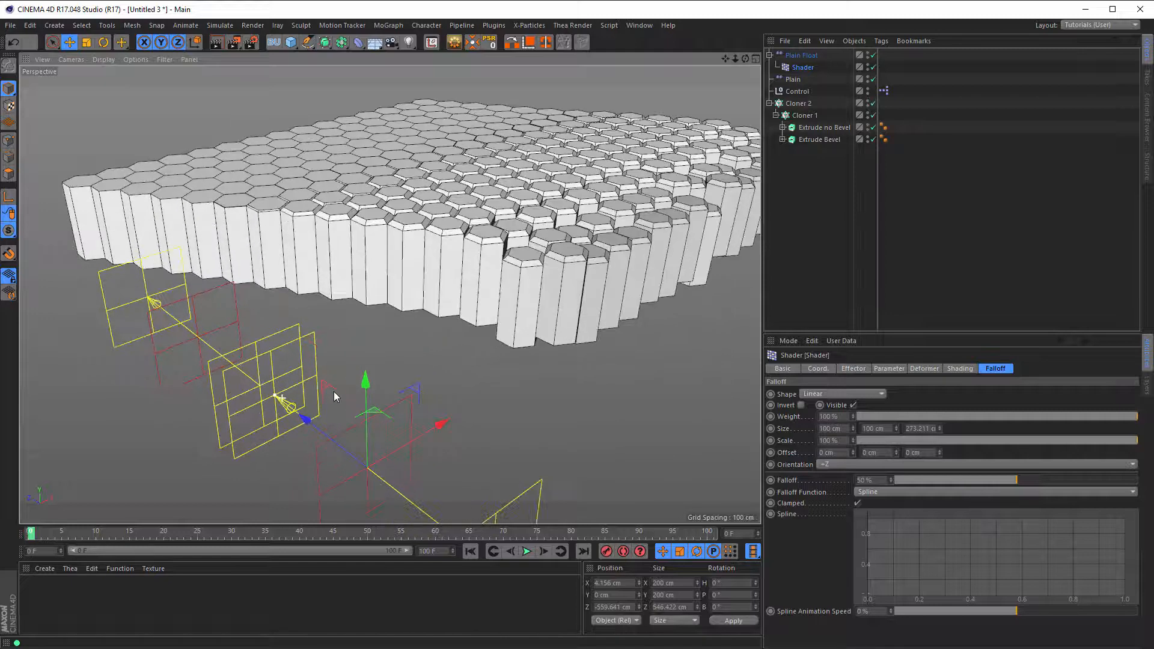
mouse_move(307, 419)
mouse_down()
mouse_move(235, 380)
mouse_move(242, 384)
mouse_up()
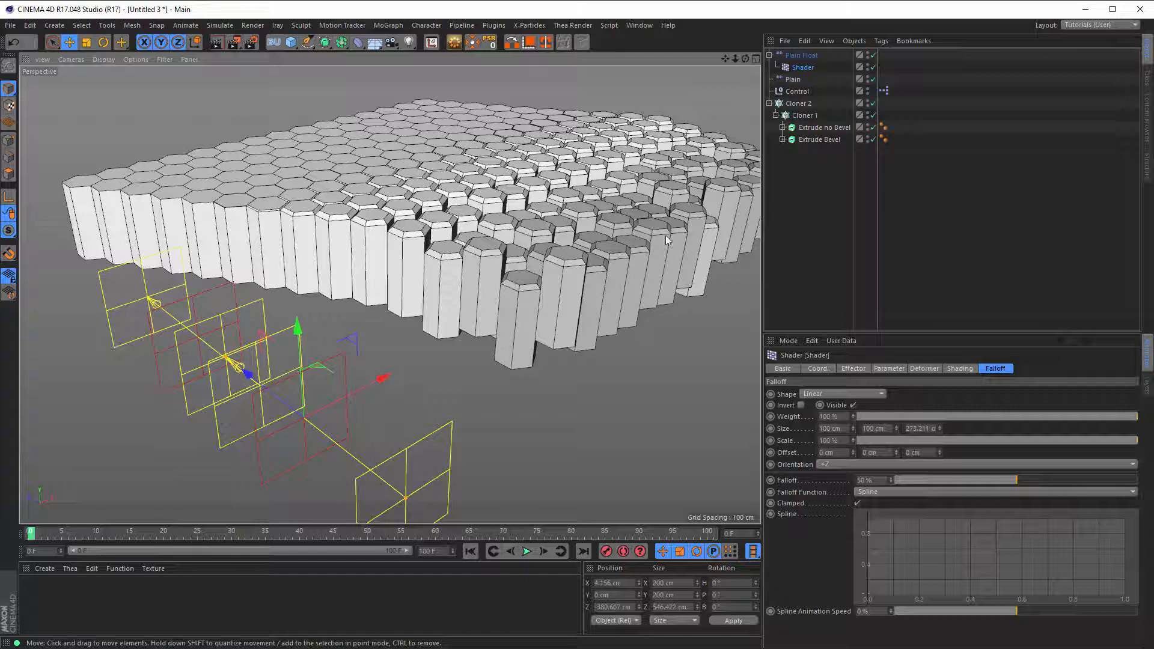
Step: Move Plain Float along Z to about 385 cm and its child Shader effector to about -447 cm
click(811, 56)
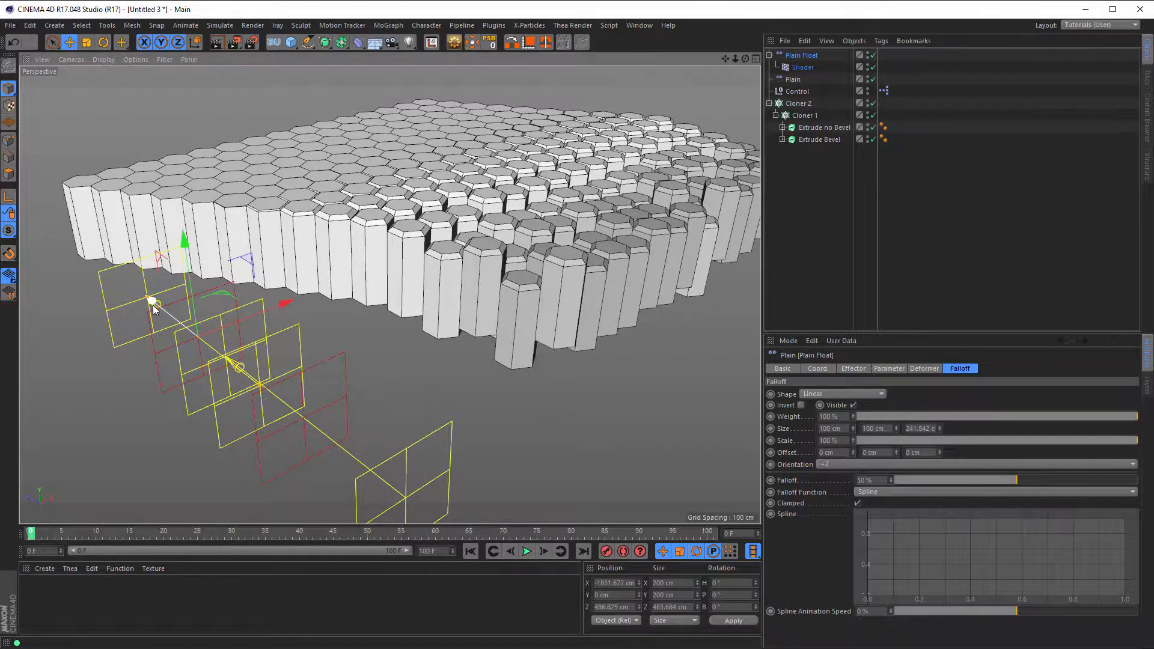
drag(154, 308, 114, 280)
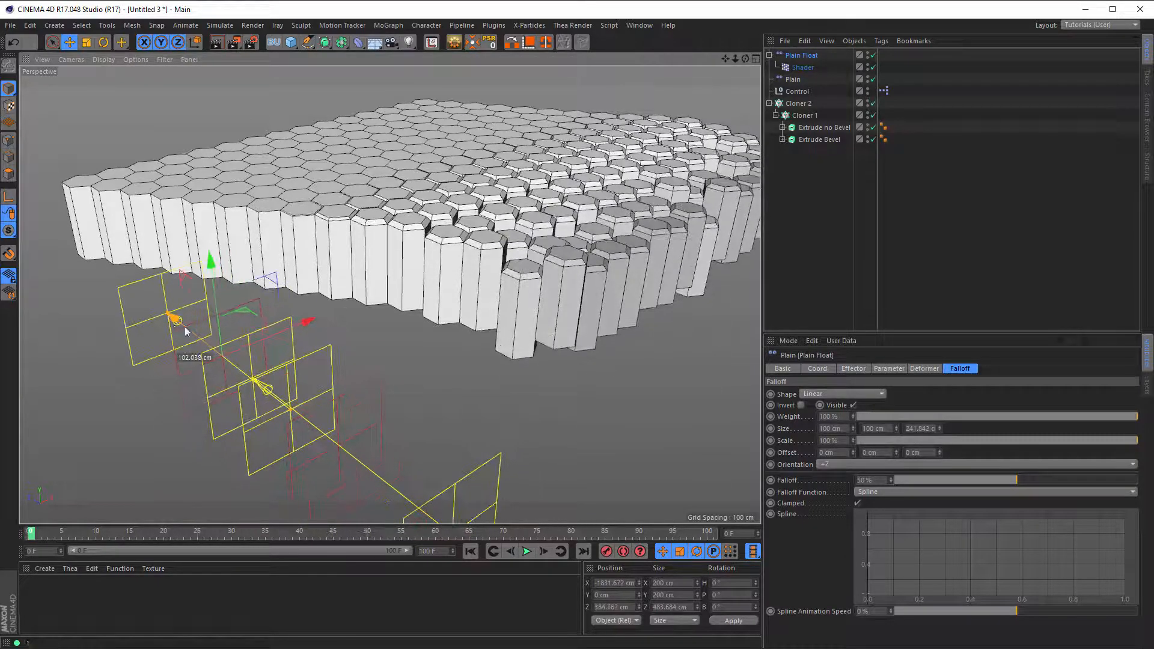
click(802, 68)
drag(282, 399, 300, 424)
scroll(278, 370, down, 3)
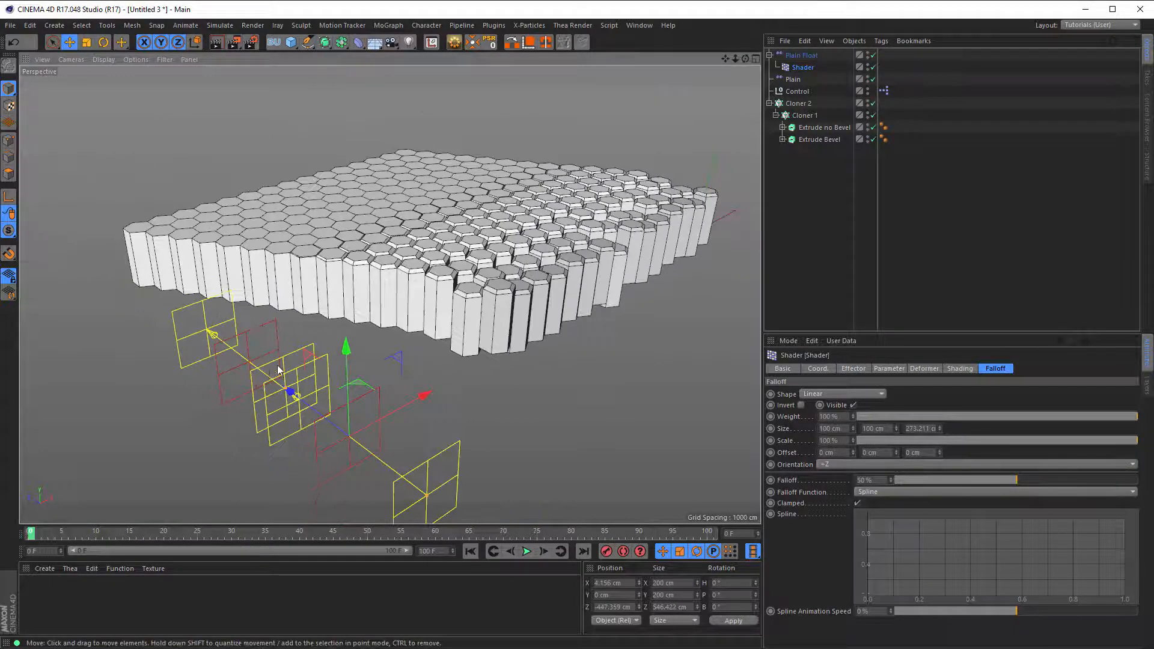
alt+middle_drag(277, 366, 280, 320)
alt+drag(389, 233, 411, 289)
scroll(380, 309, up, 3)
scroll(375, 311, down, 2)
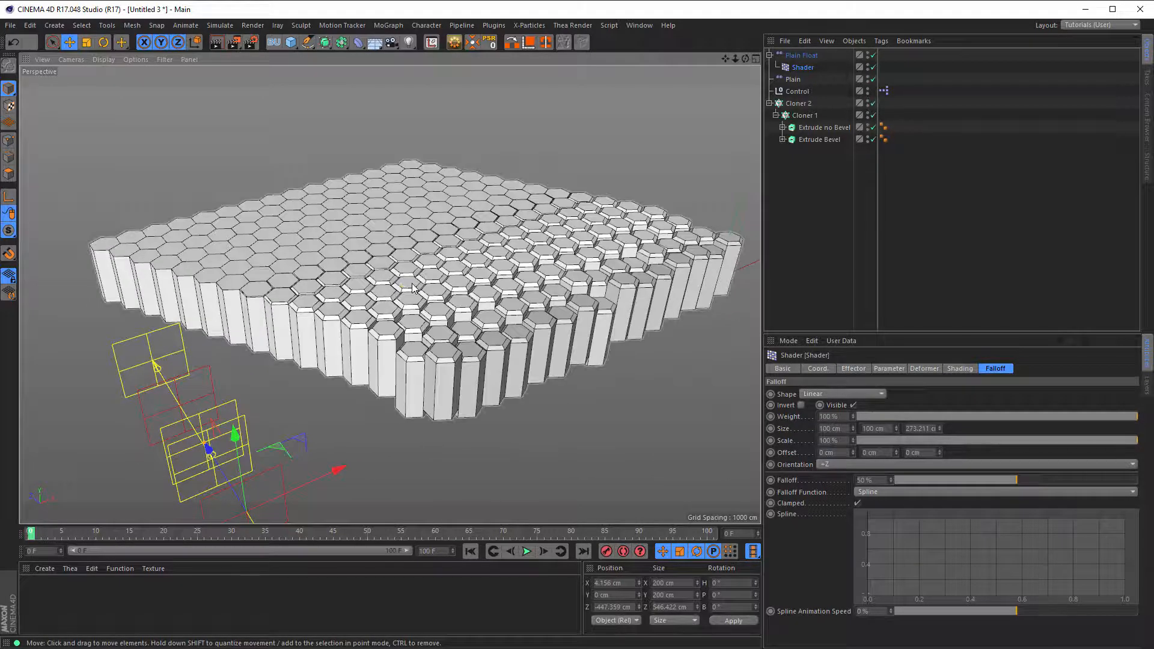
alt+middle_drag(413, 289, 406, 276)
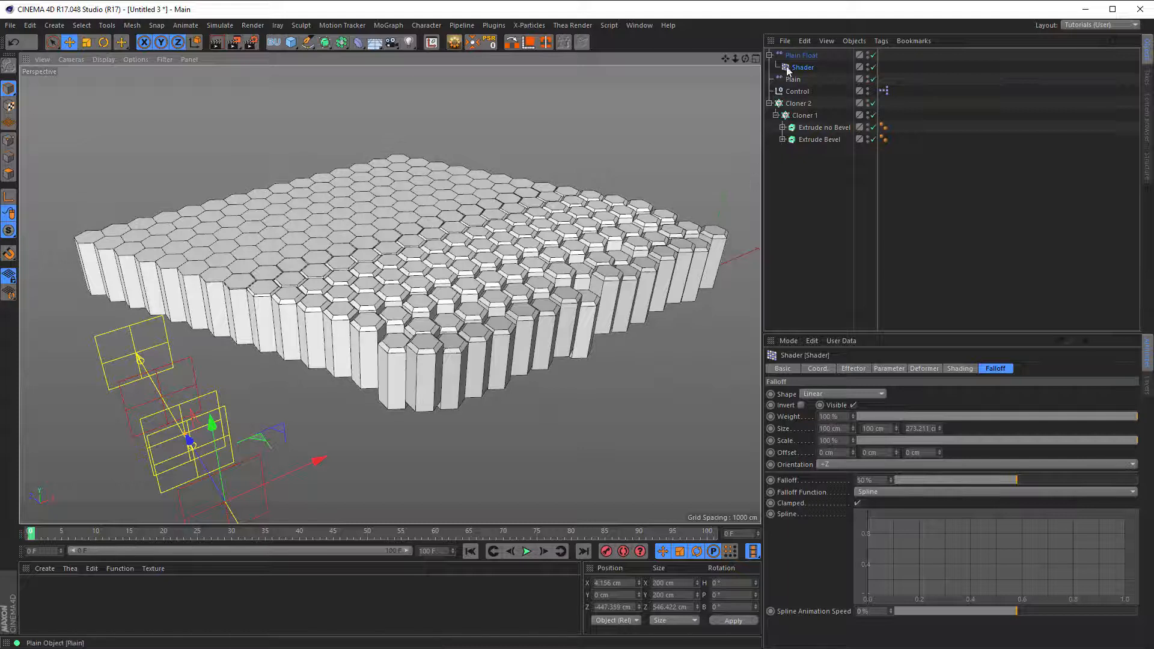
Step: Collapse the Plain Float hierarchy and assign Plain Float to a new layer
click(806, 56)
click(769, 55)
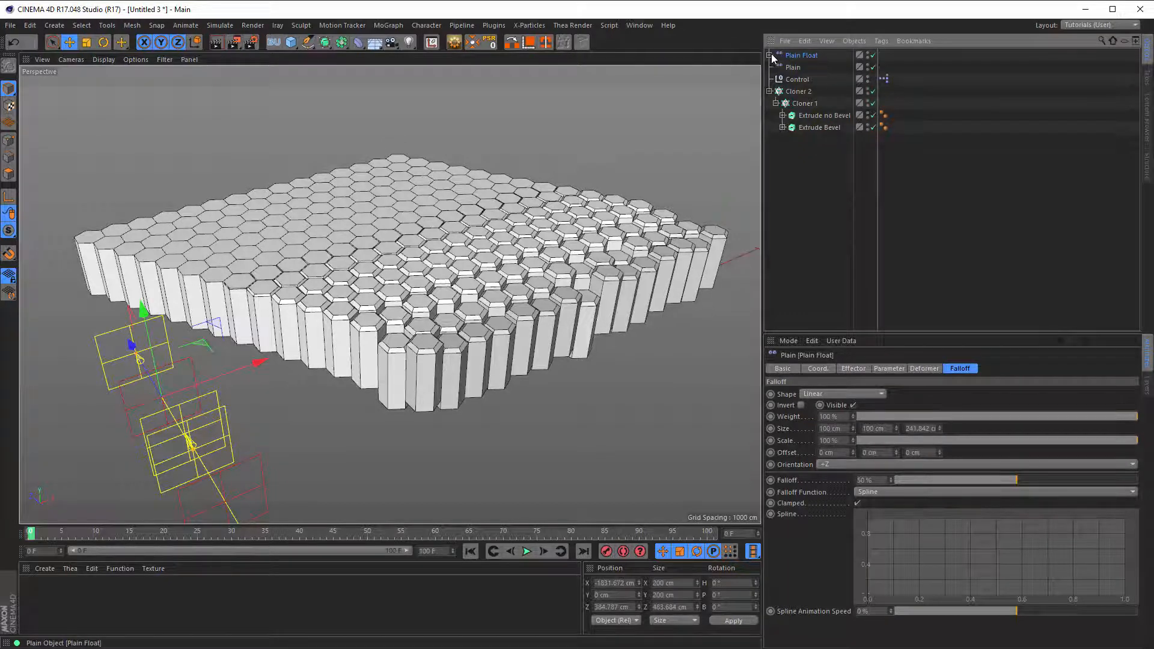
click(860, 56)
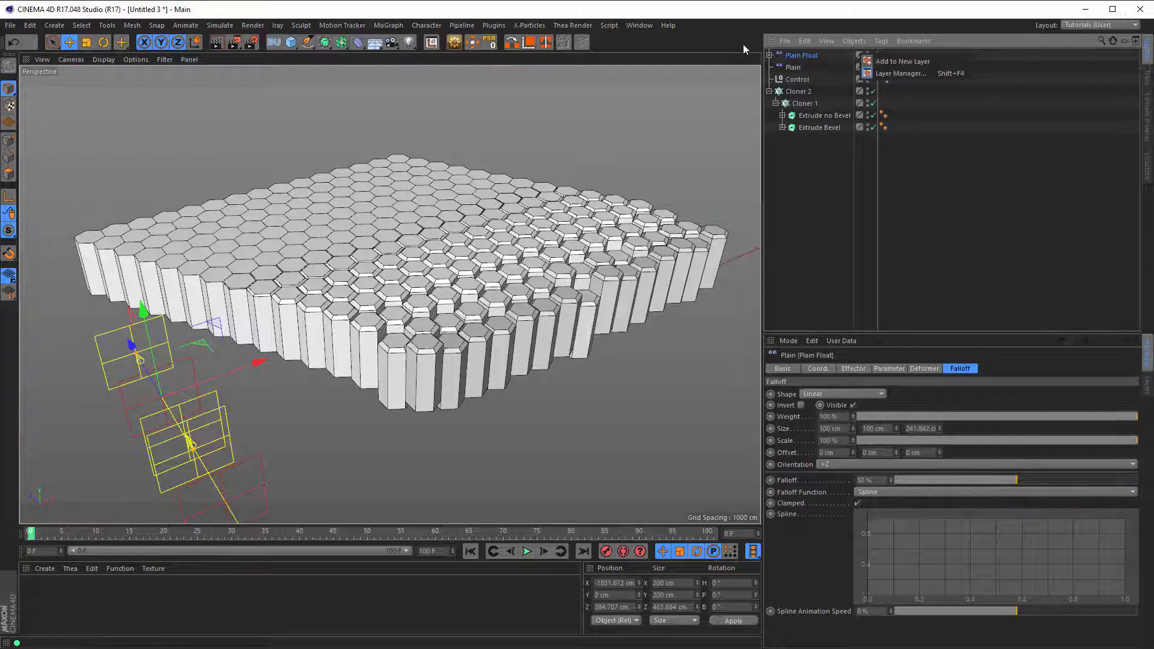
click(896, 62)
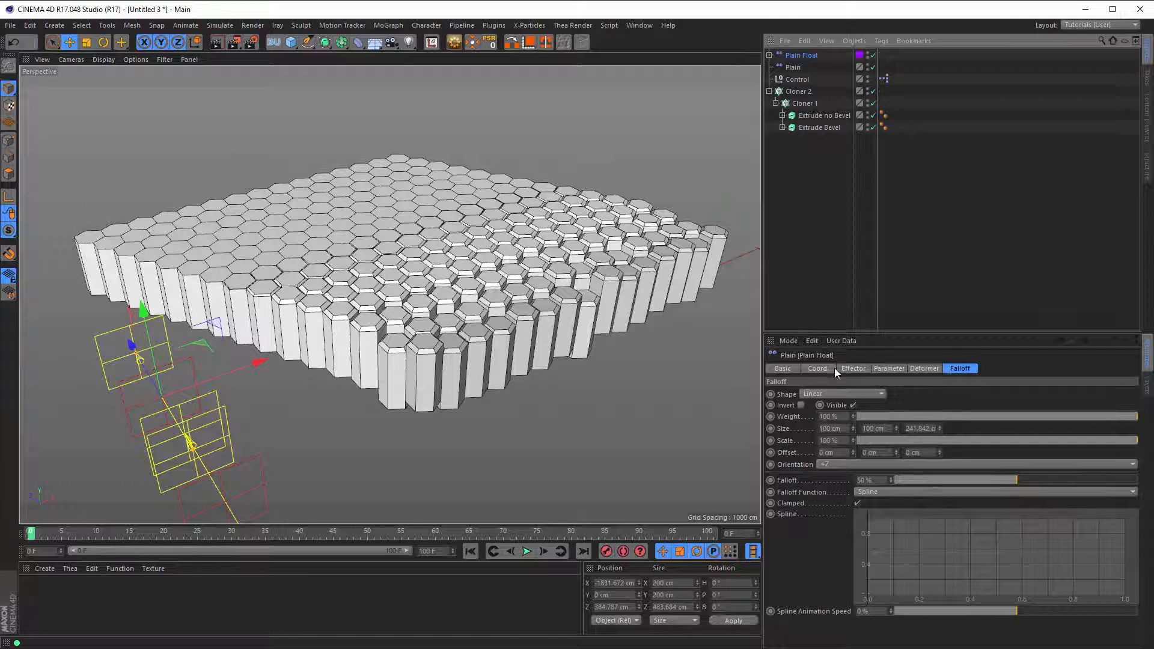
Step: Change the new layer's colour to a yellow-orange with hue 47°, saturation 100% and value 100%
click(1148, 385)
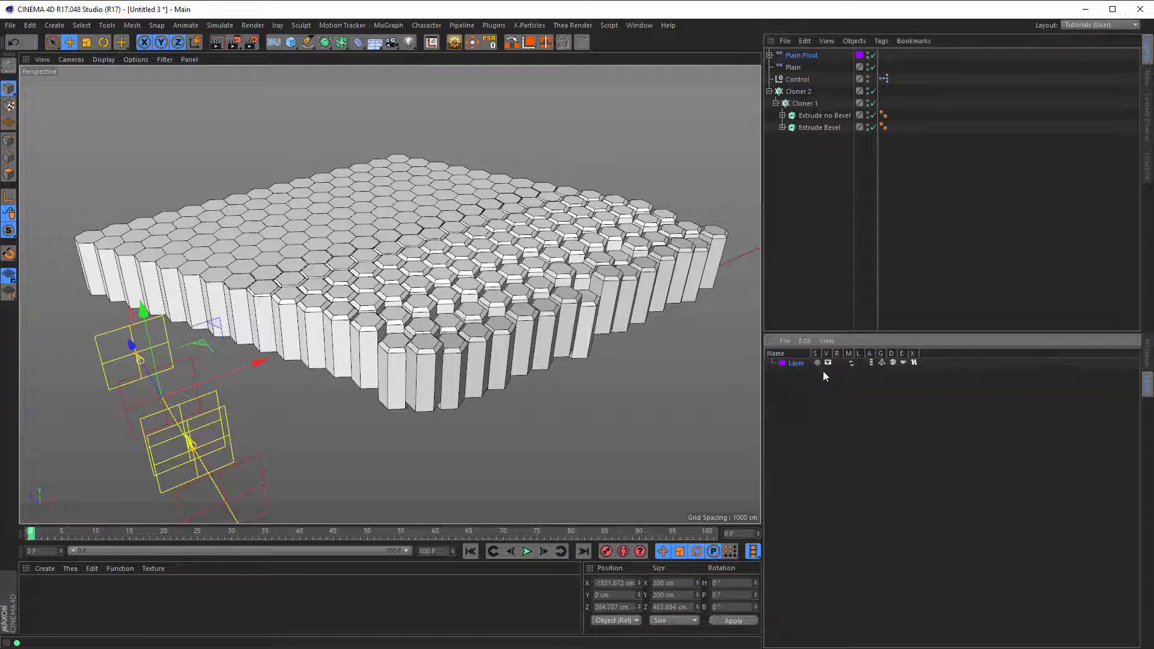
double_click(794, 363)
click(781, 362)
drag(774, 364, 765, 365)
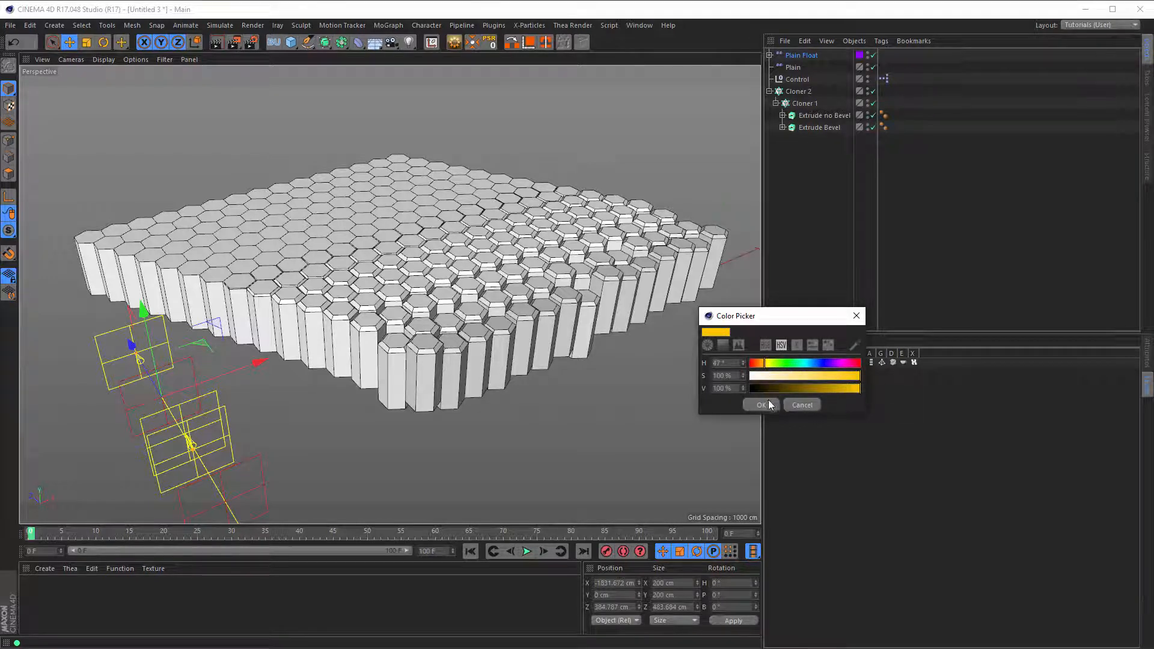
click(768, 405)
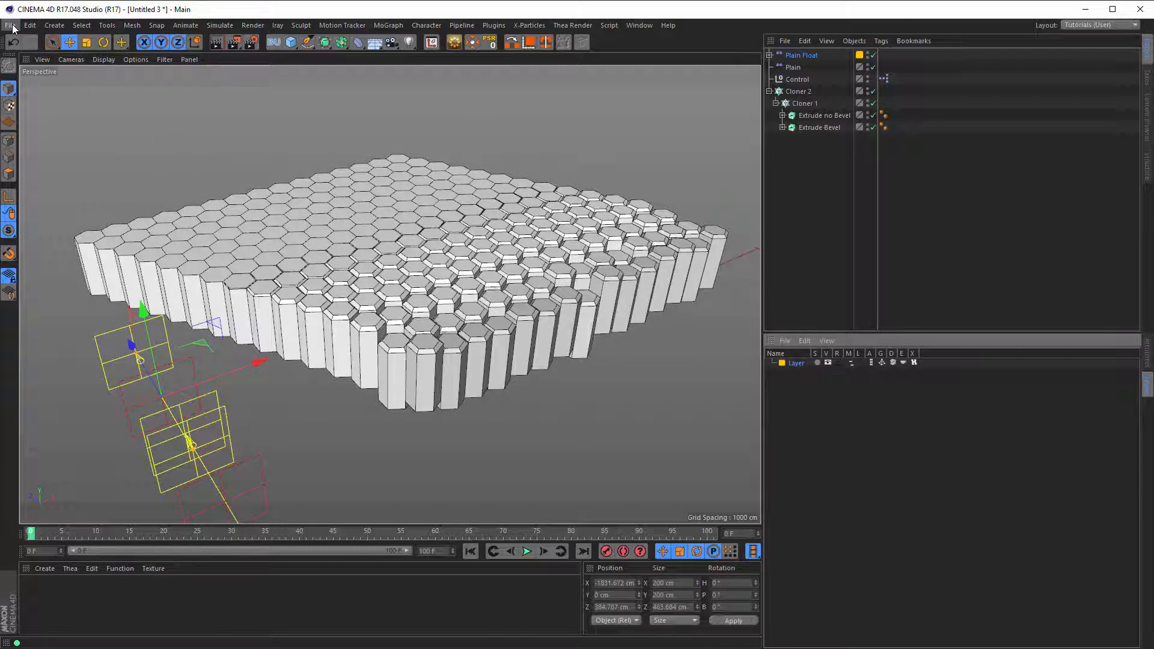
Step: Examine the transition from flat to bevelled, height-varied hexagons across the grid from several angles
mouse_move(261, 204)
alt+mouse_down()
mouse_move(236, 220)
mouse_move(258, 202)
alt+mouse_up()
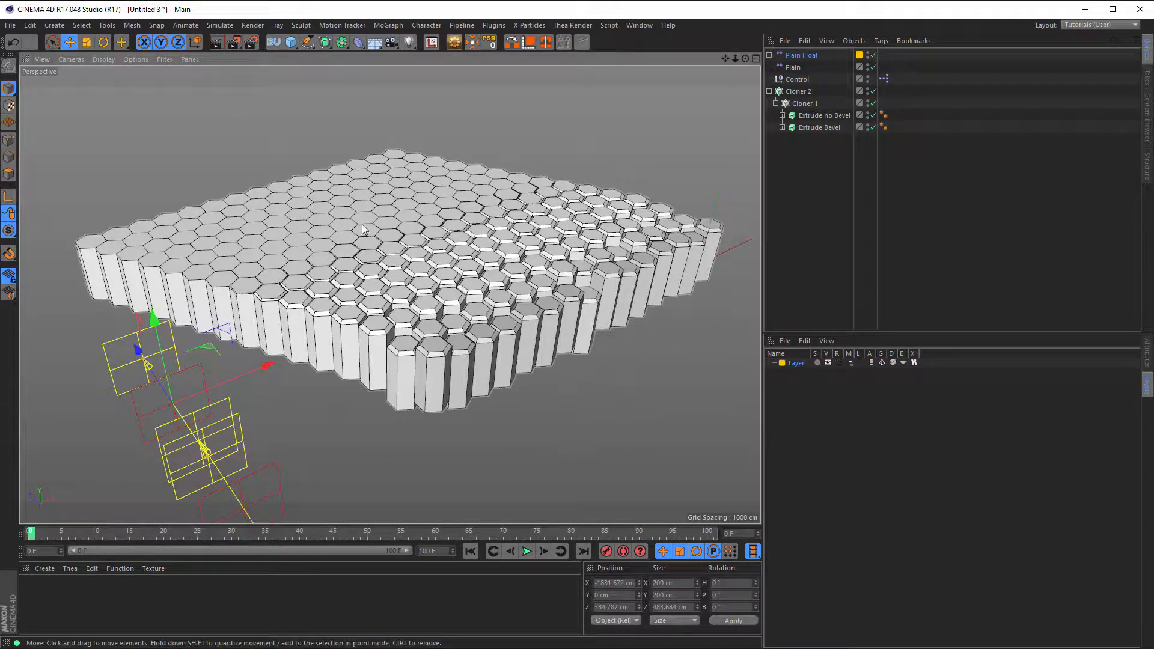
scroll(382, 231, up, 3)
alt+drag(445, 229, 390, 296)
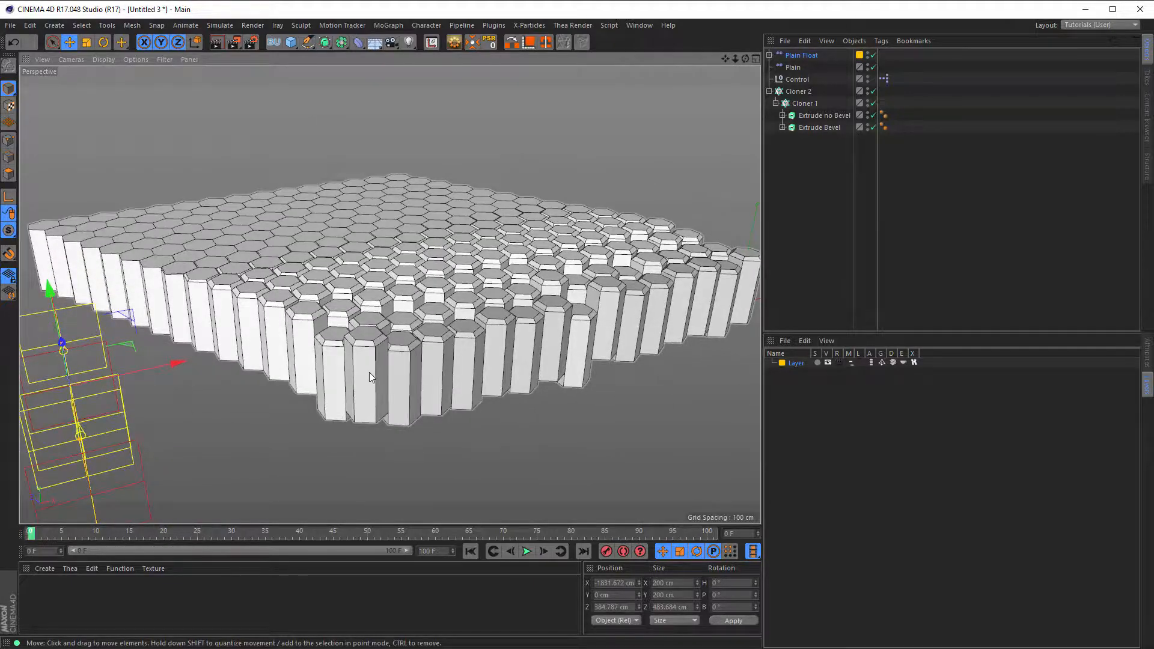
mouse_move(369, 373)
alt+mouse_down()
mouse_move(361, 455)
mouse_move(379, 386)
mouse_move(351, 382)
alt+mouse_up()
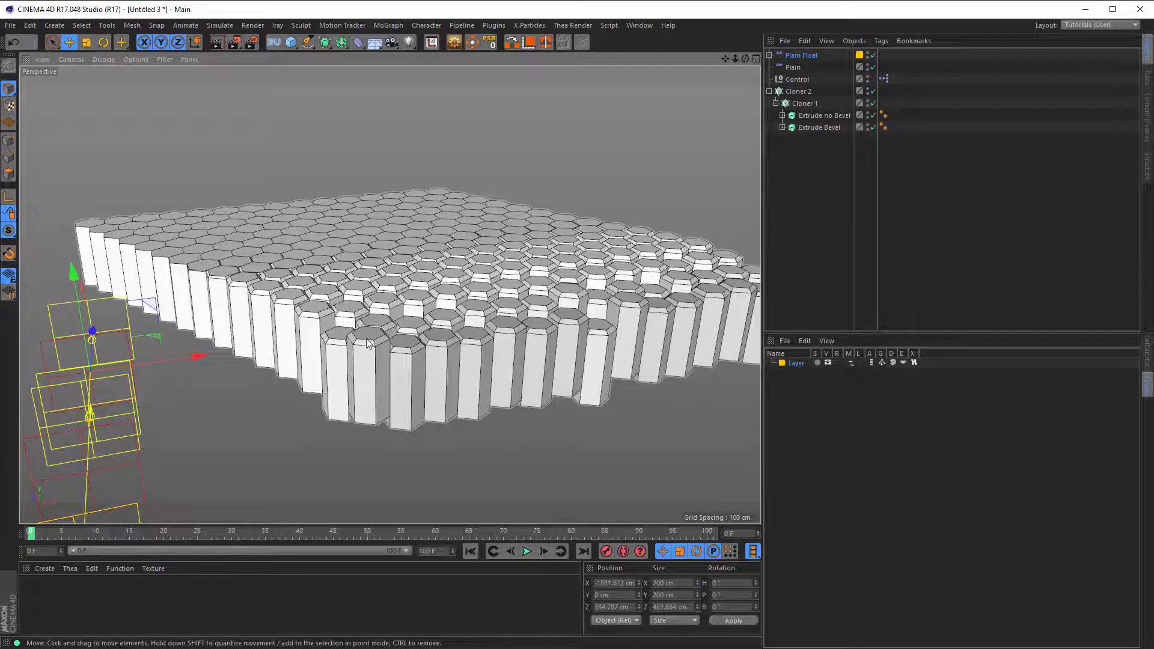
alt+drag(336, 323, 427, 293)
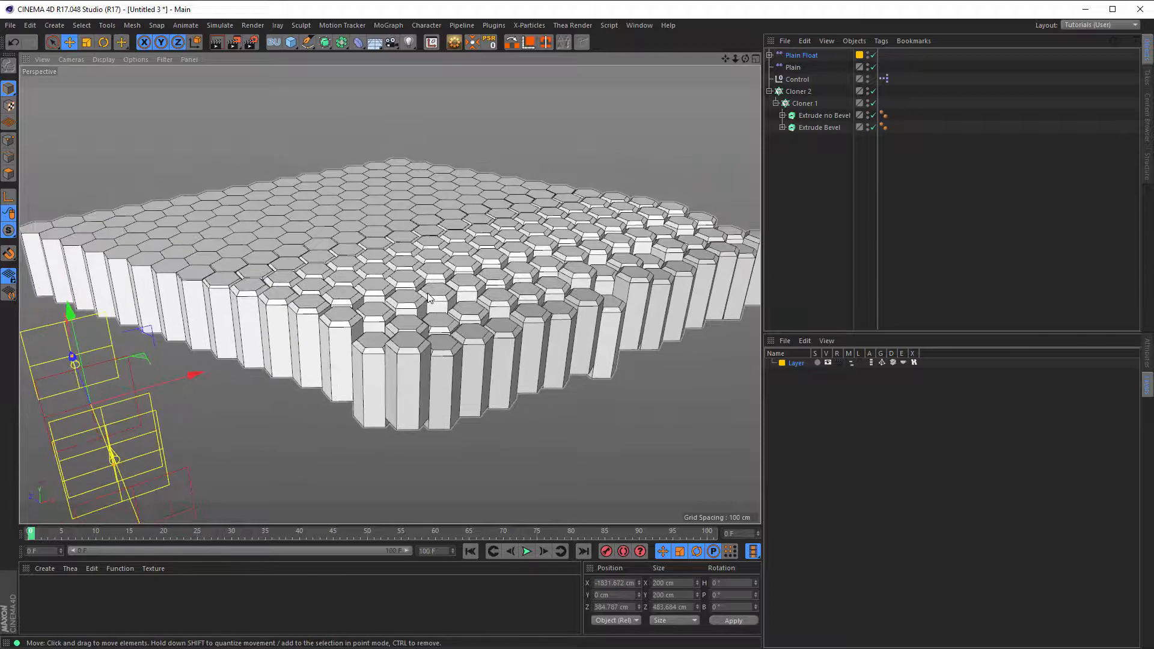
alt+drag(424, 250, 420, 232)
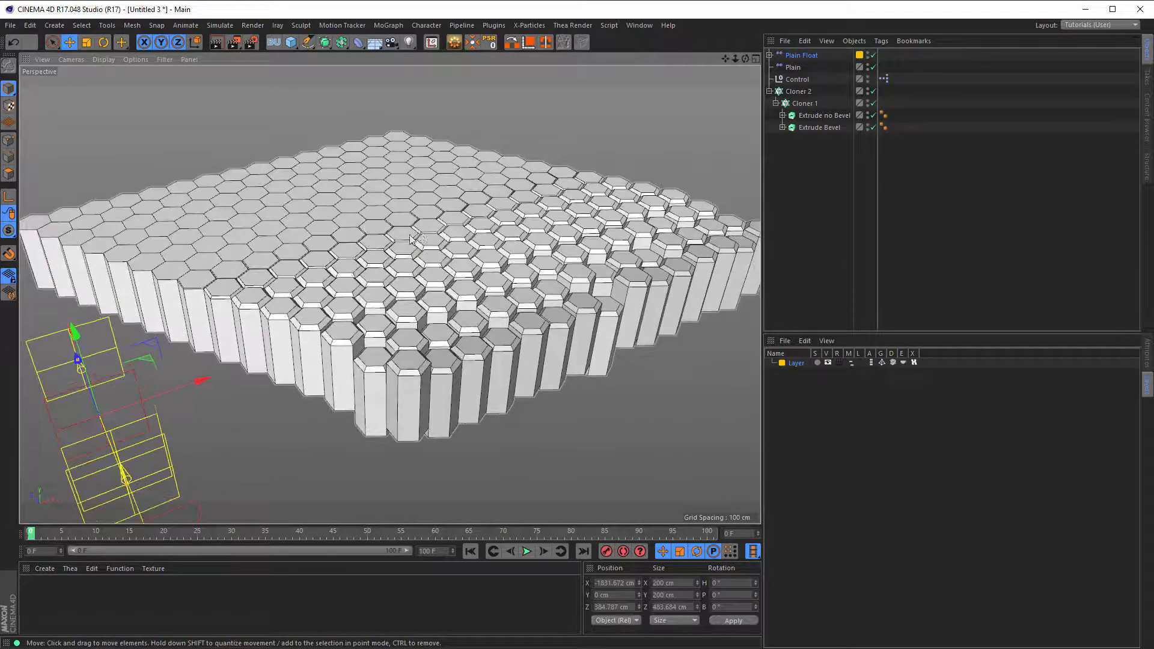
scroll(404, 237, down, 1)
alt+middle_drag(402, 237, 399, 274)
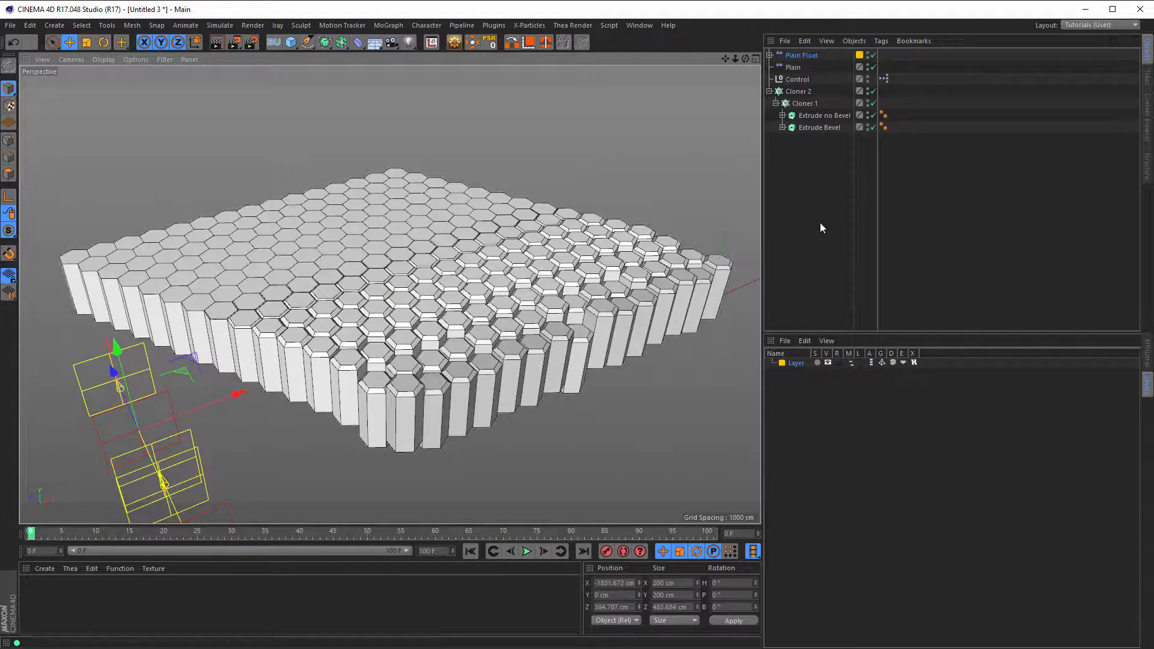
Step: Collapse the Cloner 1 and Cloner 2 hierarchies and select Cloner 2
click(775, 103)
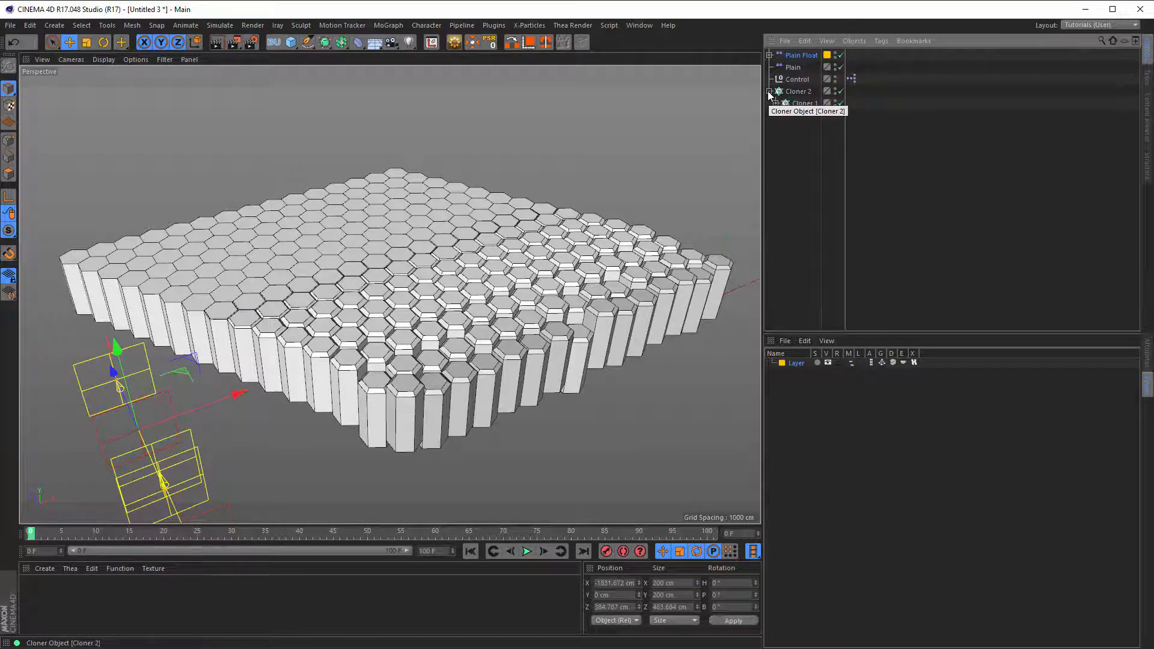
click(769, 92)
click(799, 91)
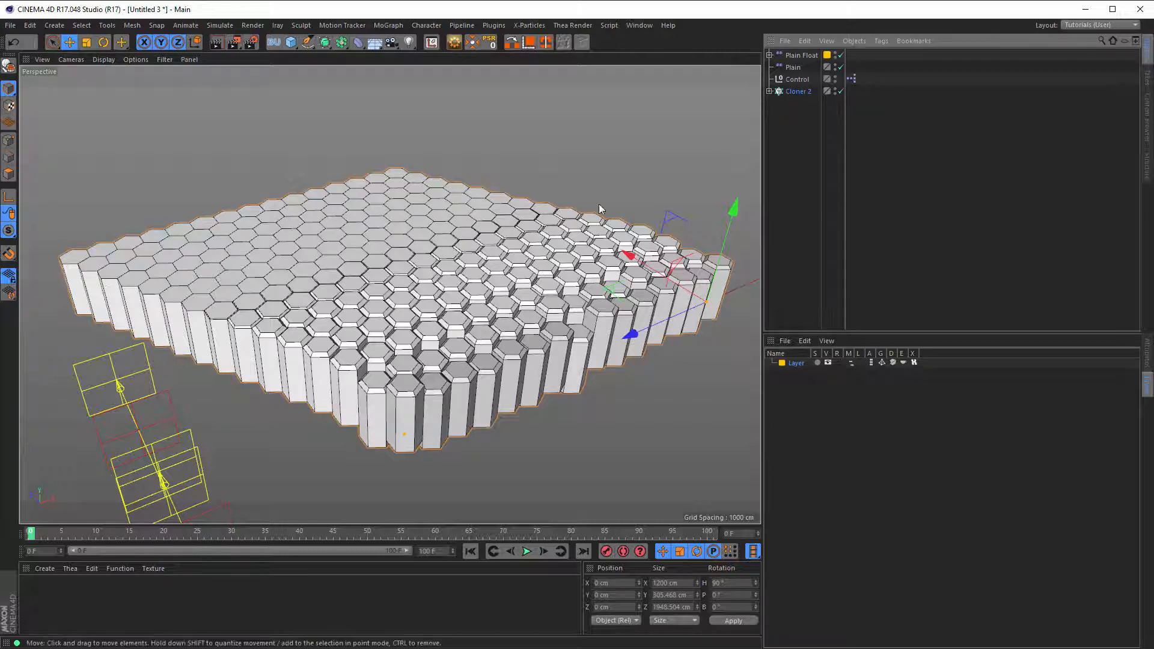
alt+drag(422, 245, 385, 240)
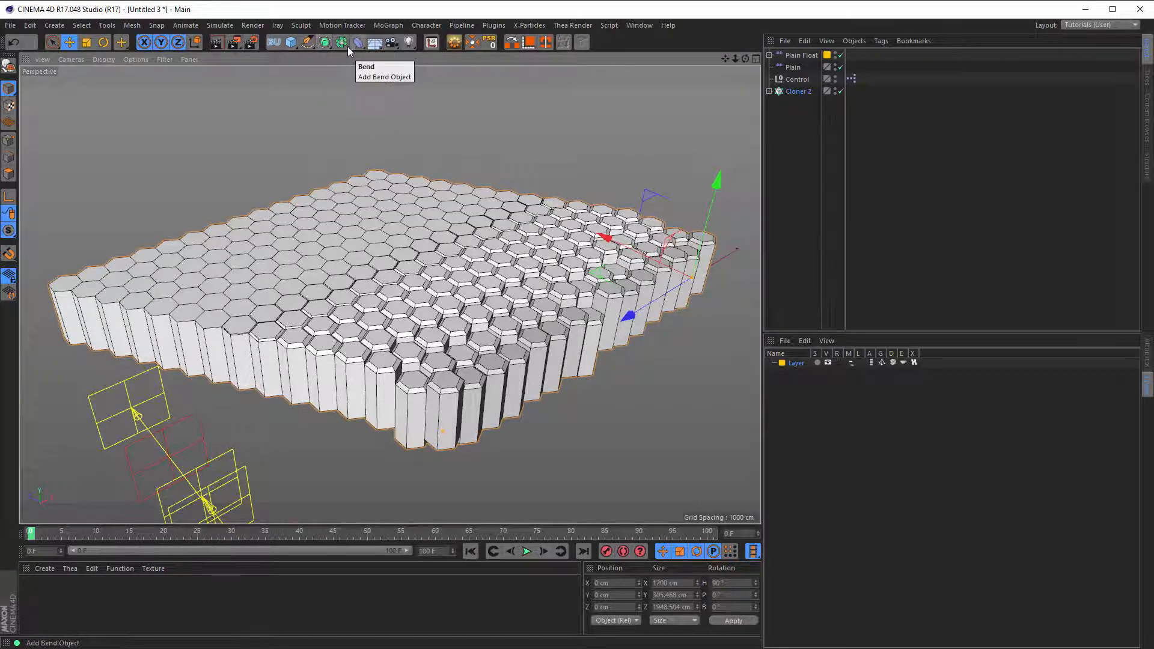
Step: Add a Flower spline and set its plane to XZ so it lies flat with the grid
click(308, 43)
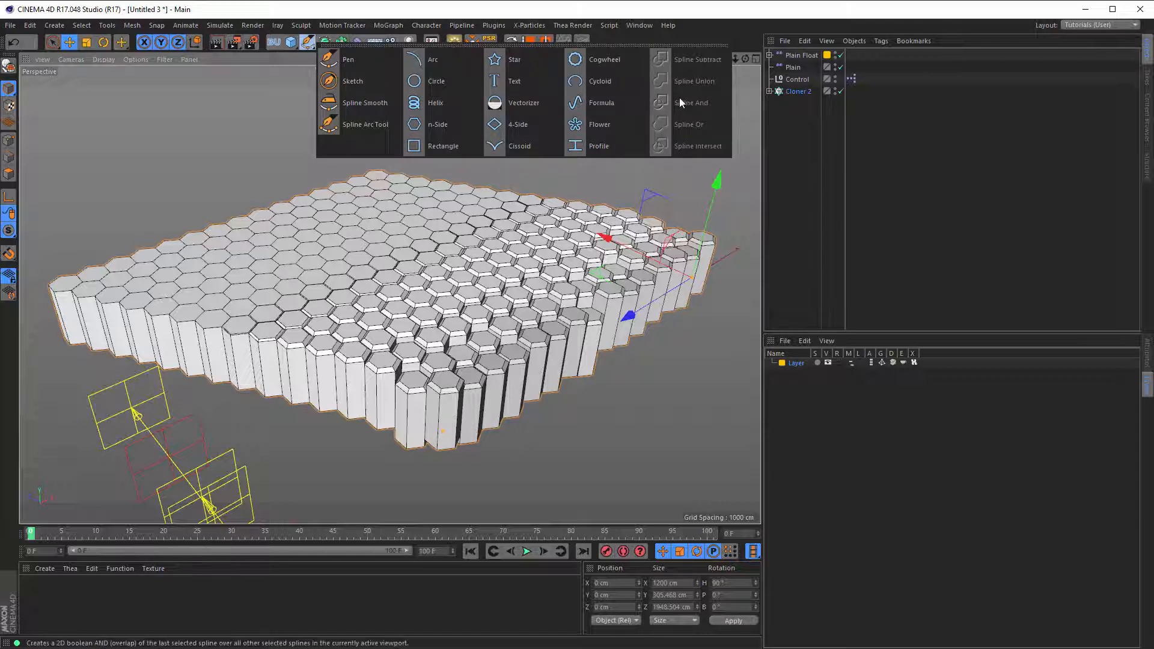
click(605, 127)
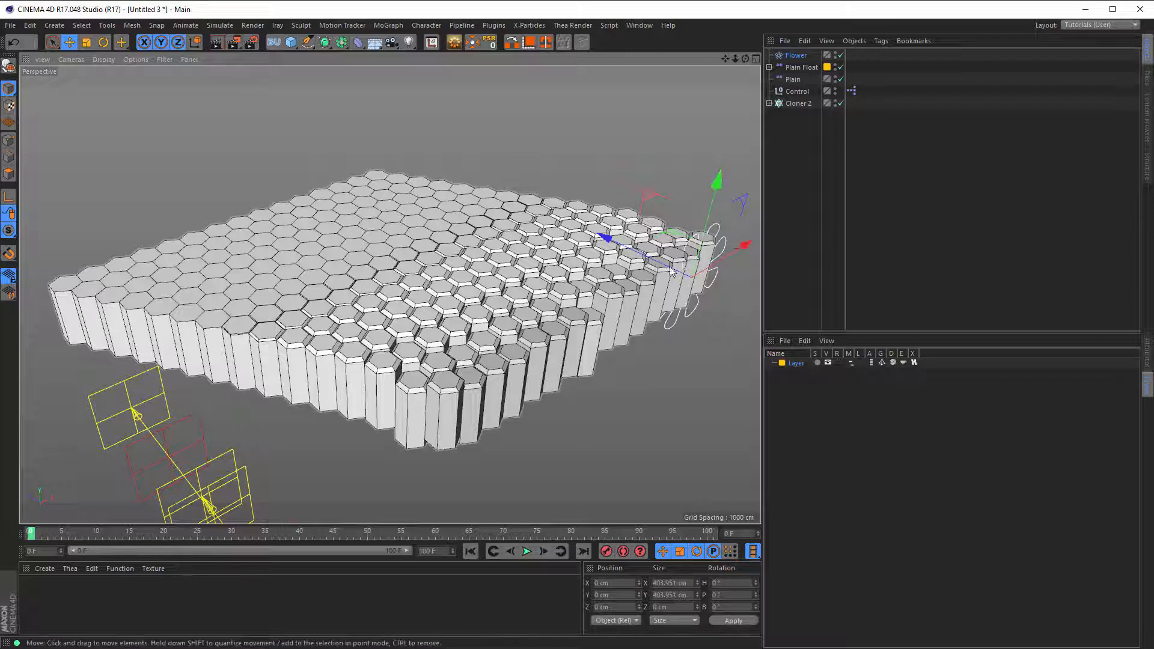
scroll(664, 265, up, 2)
alt+middle_drag(674, 257, 525, 244)
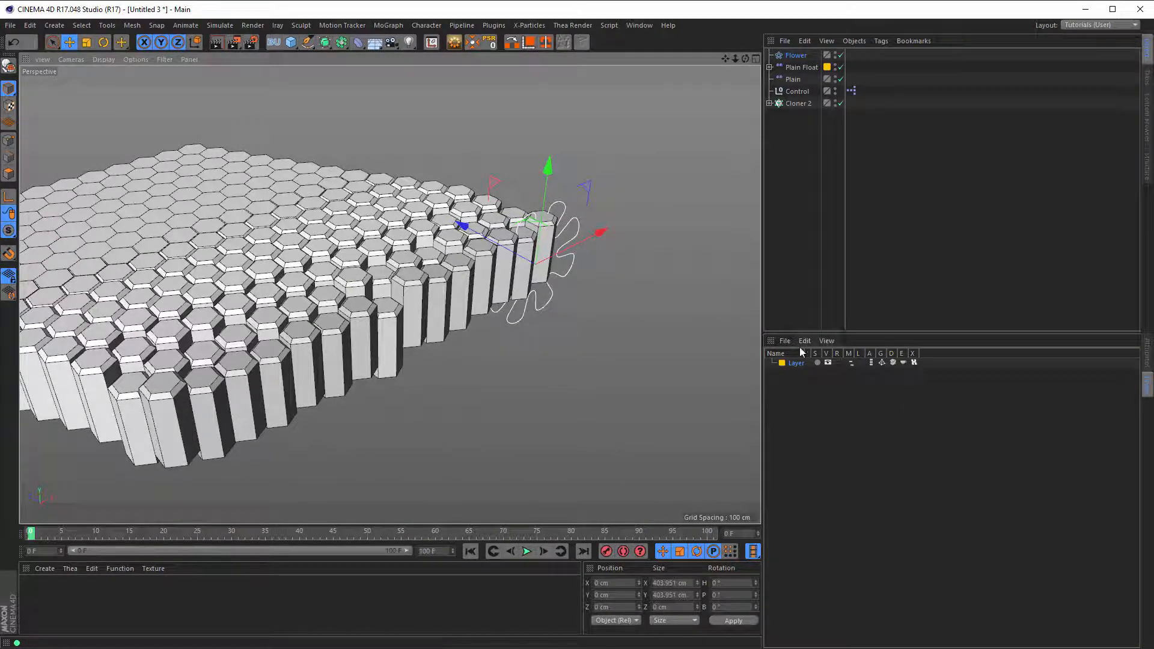
click(1148, 355)
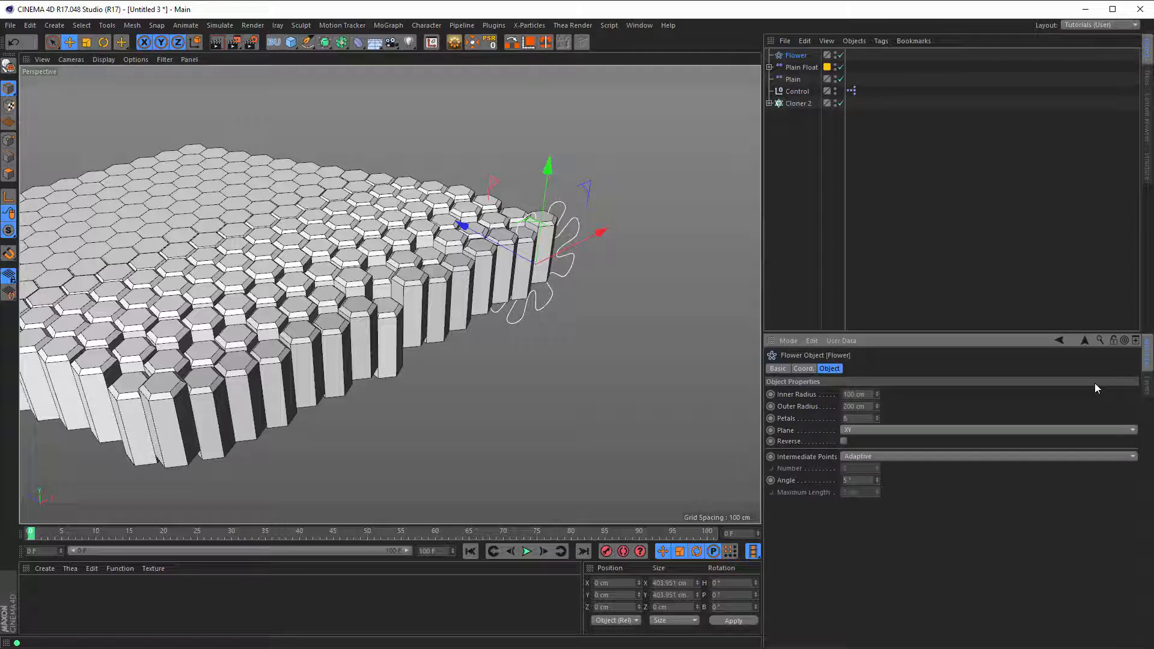
click(862, 432)
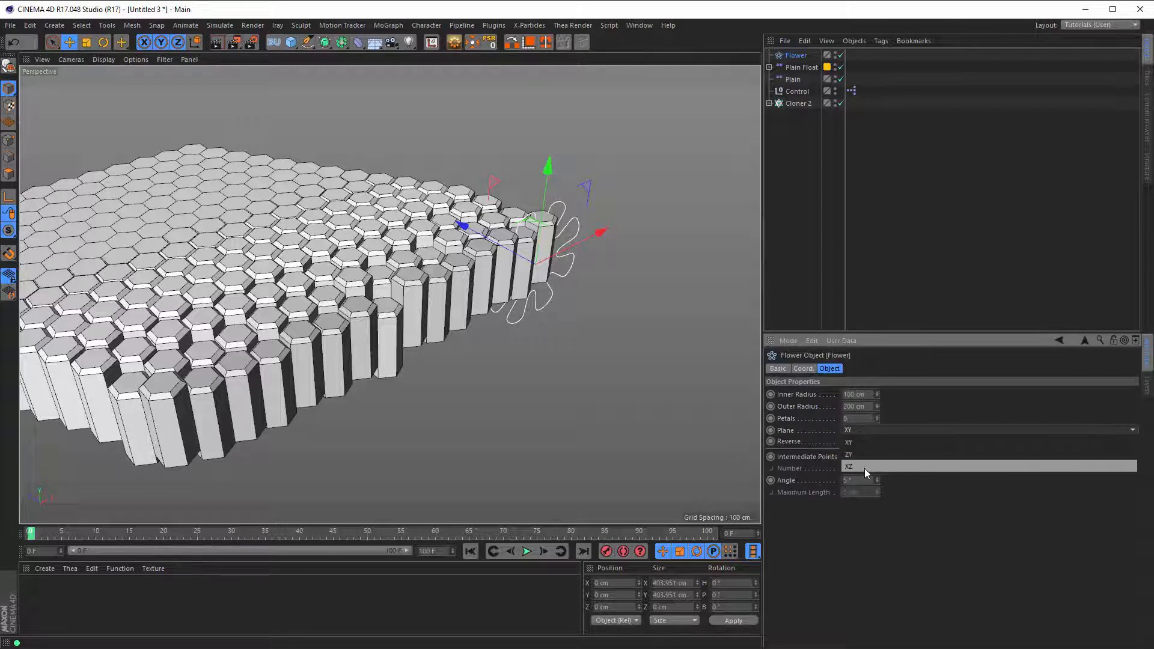
click(864, 467)
Step: In the top view, move the Flower spline over the middle of the grid, at about X -927 cm, Z 534 cm
middle_click(558, 248)
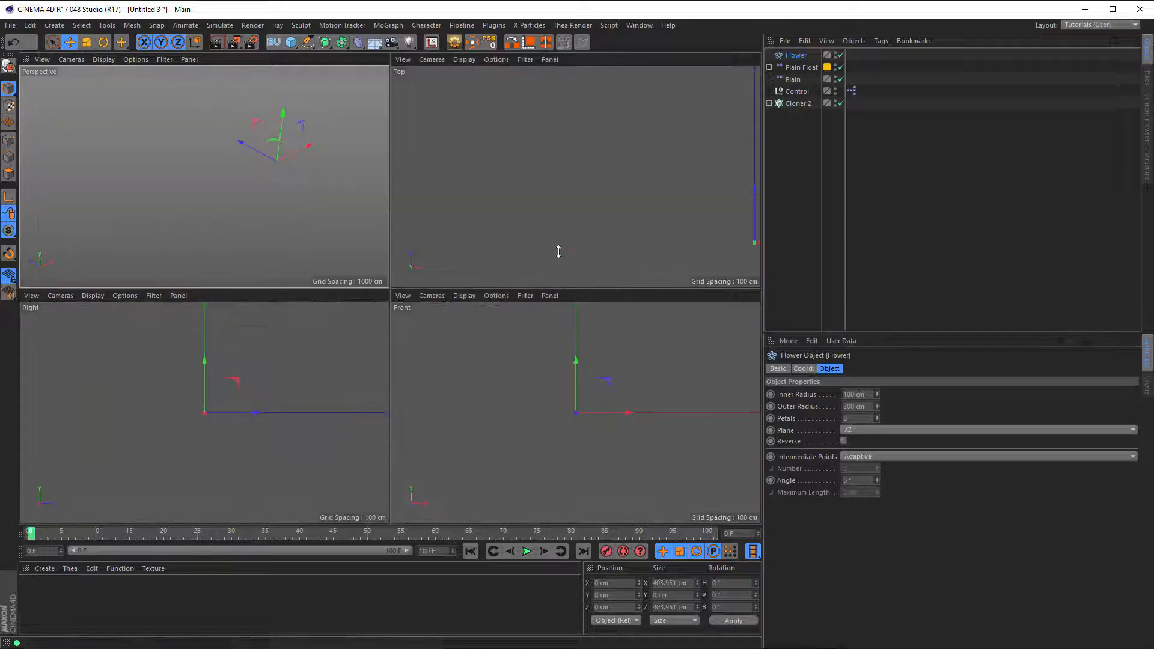
middle_click(558, 247)
alt+middle_drag(471, 273, 420, 281)
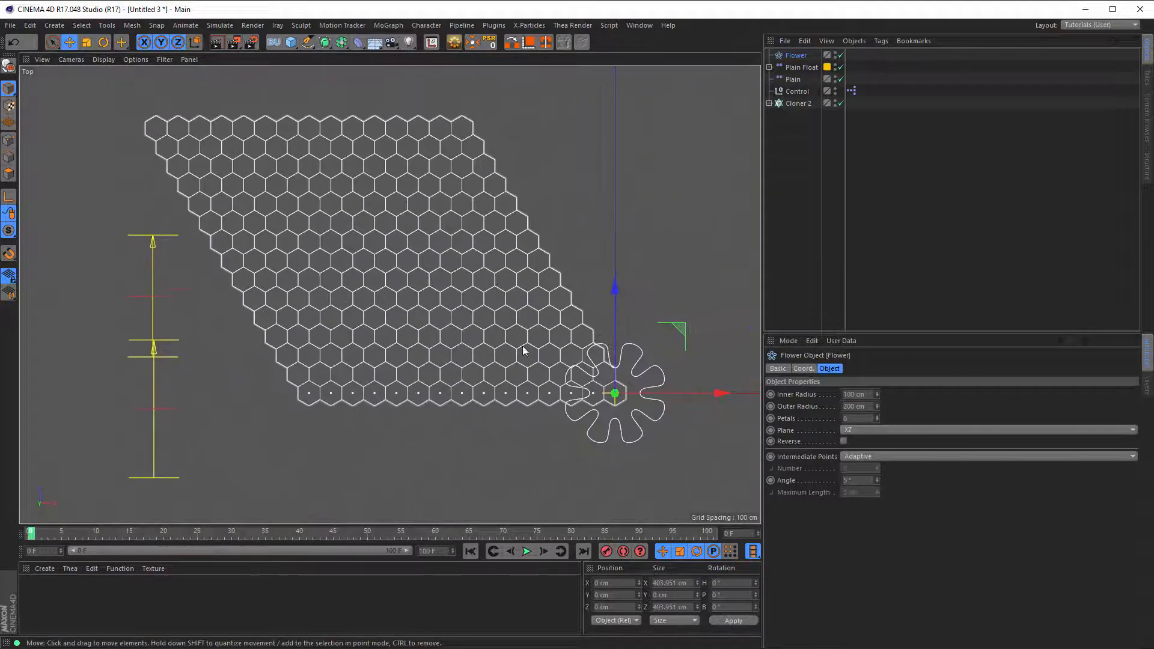
drag(680, 329, 443, 191)
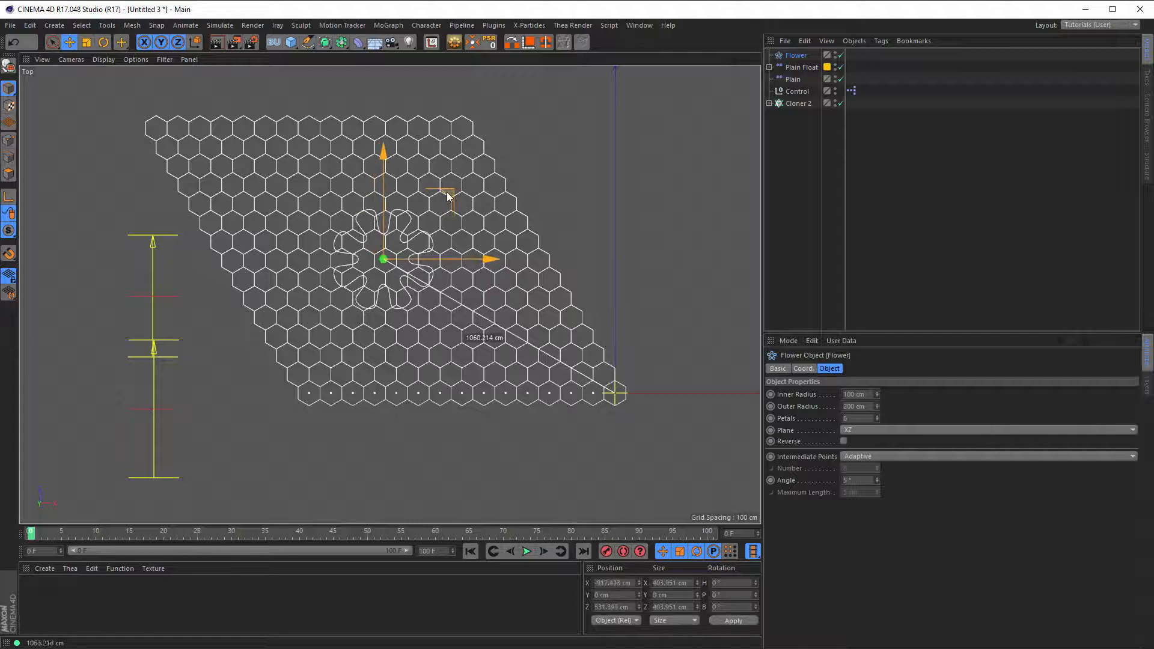
Step: Scale the Flower spline to about 995 cm across and reposition it at about X -891 cm, Z 493 cm
key(t)
drag(551, 318, 708, 318)
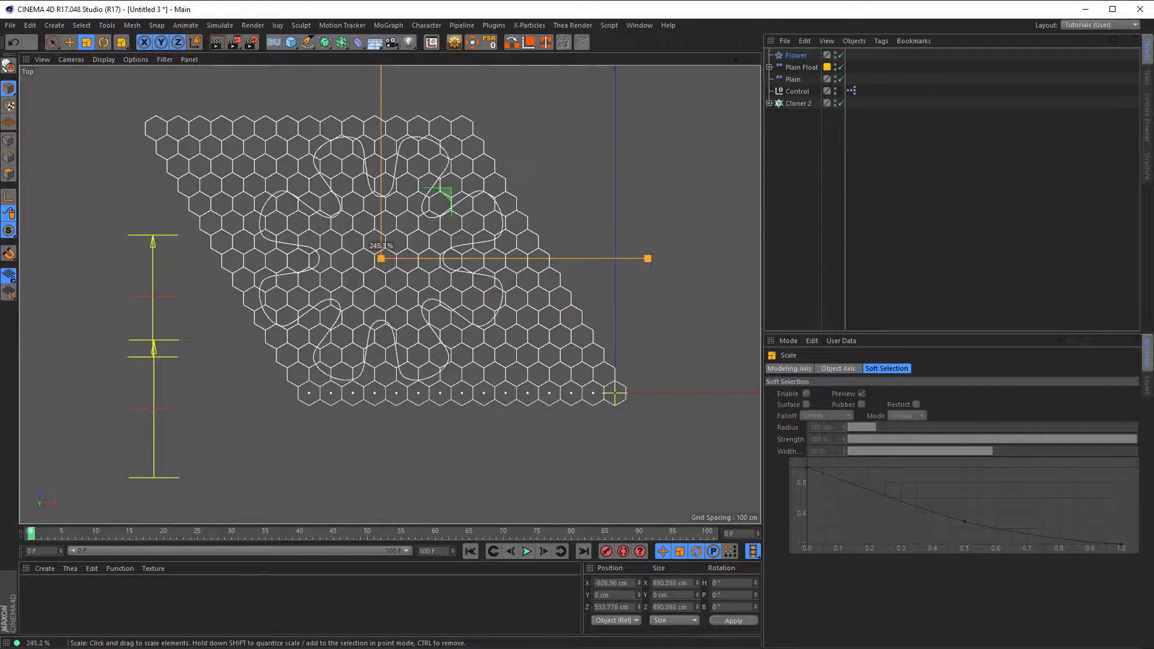
drag(647, 259, 648, 259)
key(e)
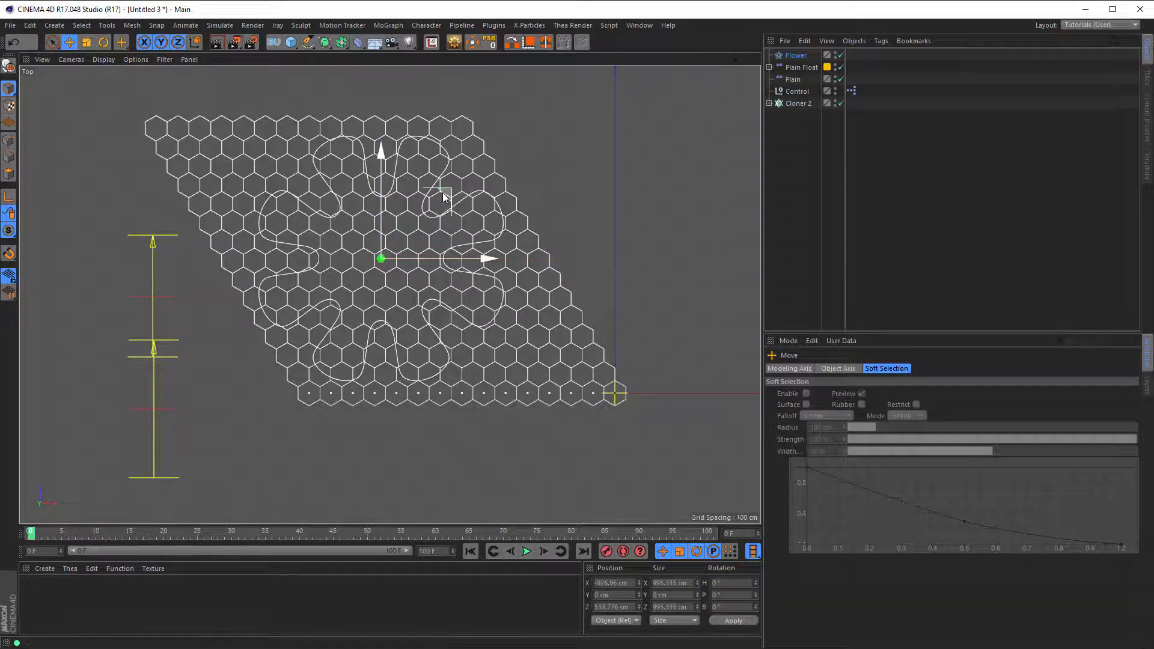
drag(442, 192, 450, 208)
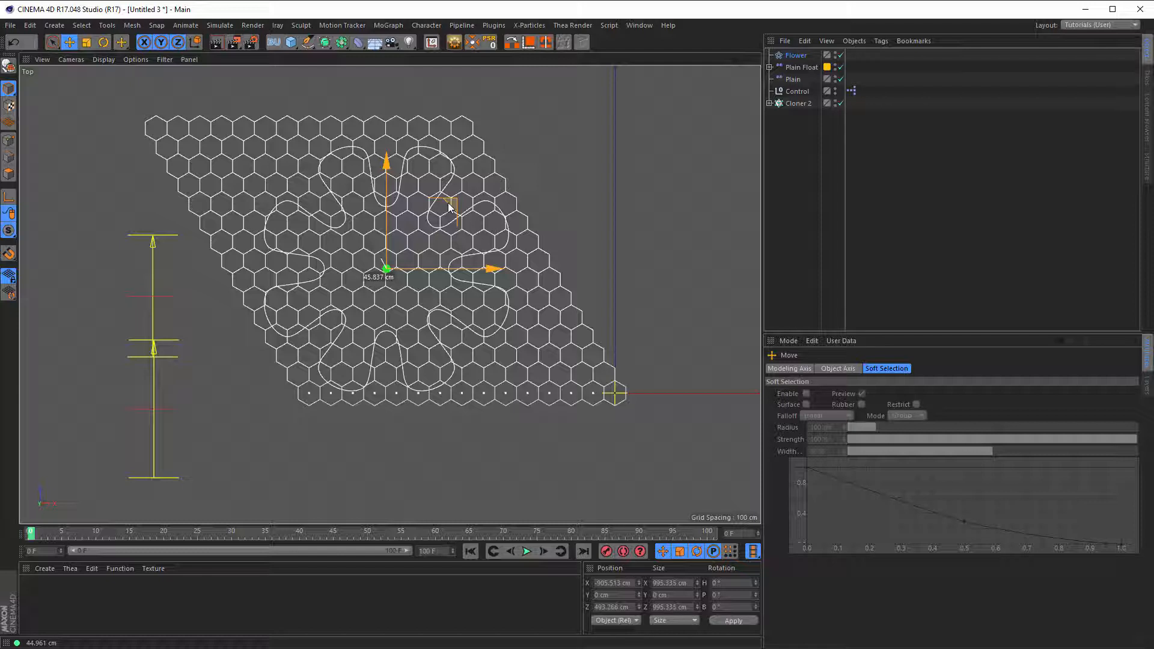
drag(448, 207, 452, 208)
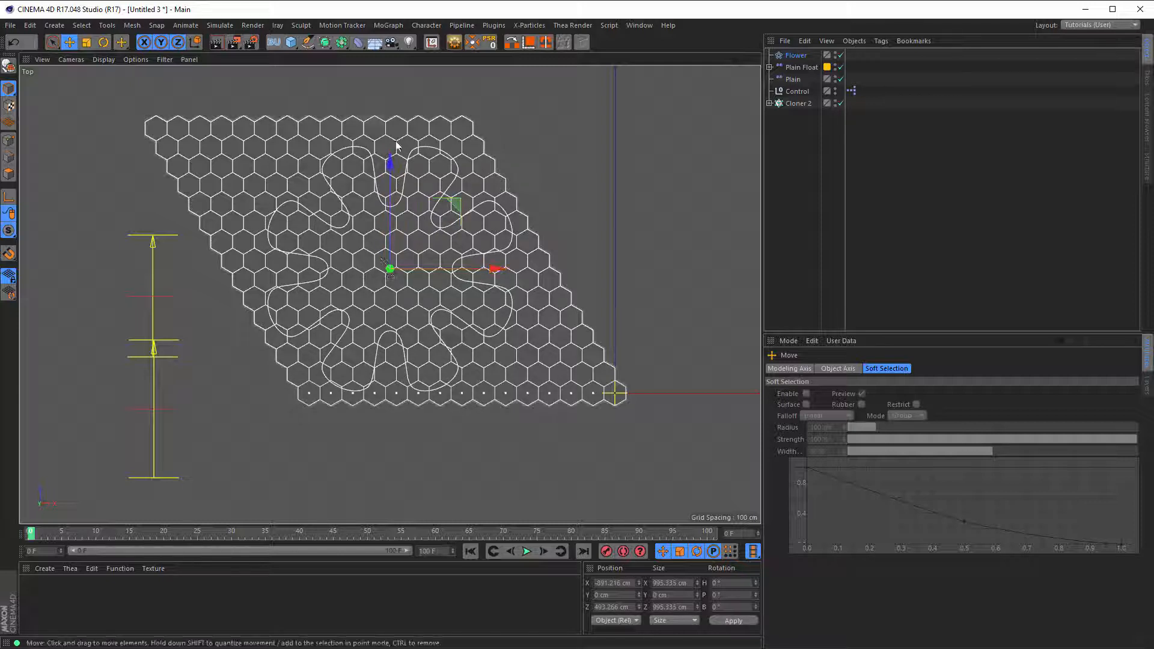
Step: Try to change Cloner 2's clone count directly on the cloner
click(787, 104)
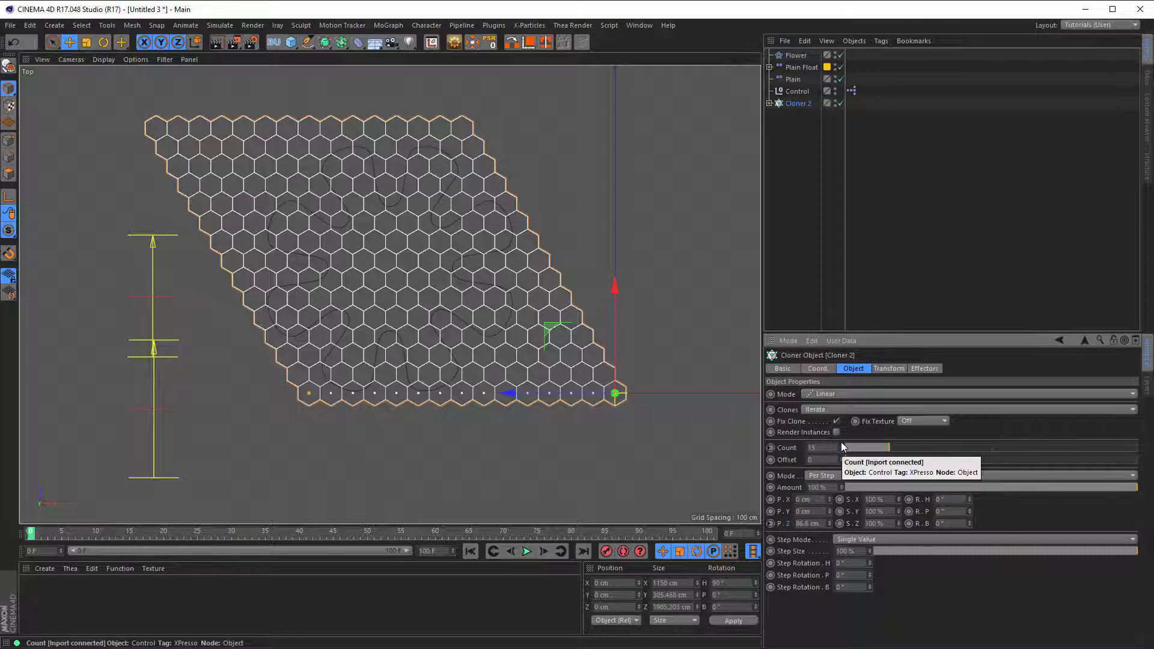
drag(841, 445, 842, 446)
middle_click(541, 363)
middle_click(357, 236)
alt+drag(390, 274, 359, 293)
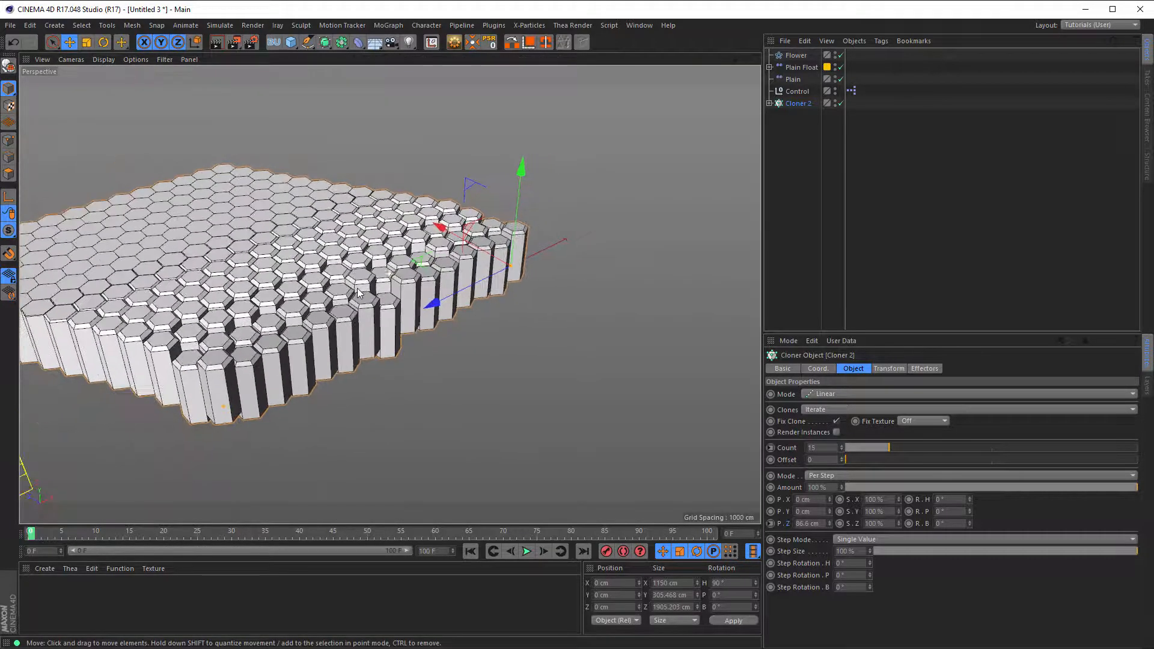
alt+middle_drag(357, 292, 558, 314)
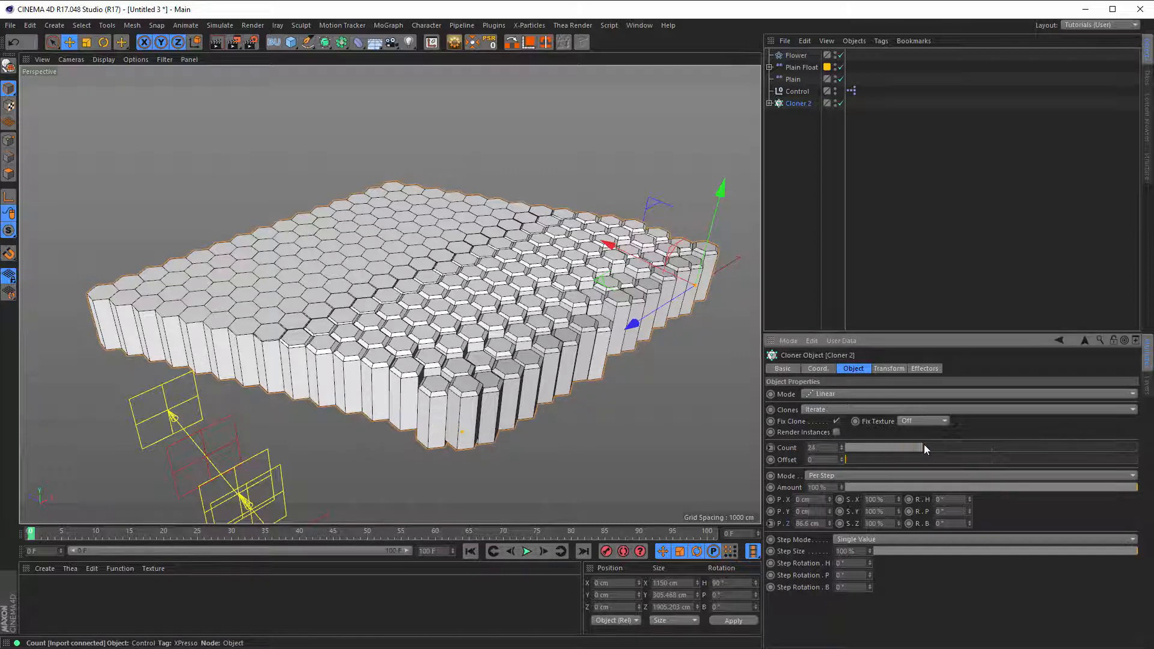
drag(927, 451, 927, 450)
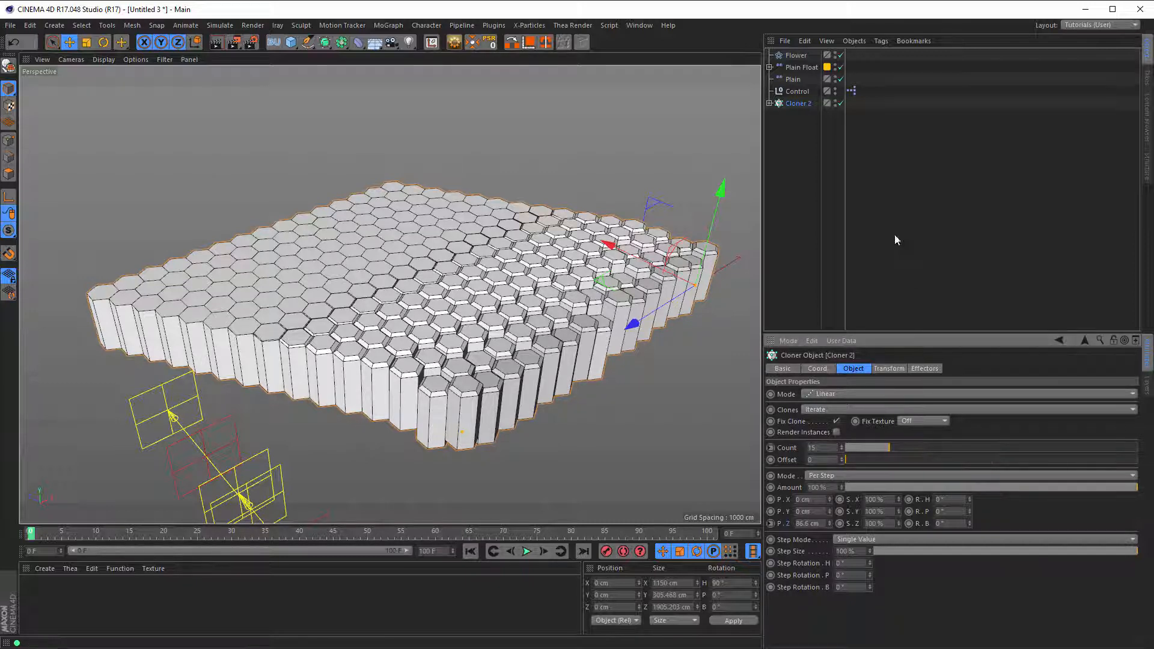
Step: Test the Control null's Count Z by lowering it to 12 and restoring it to 15 while watching the grid from the top
click(797, 92)
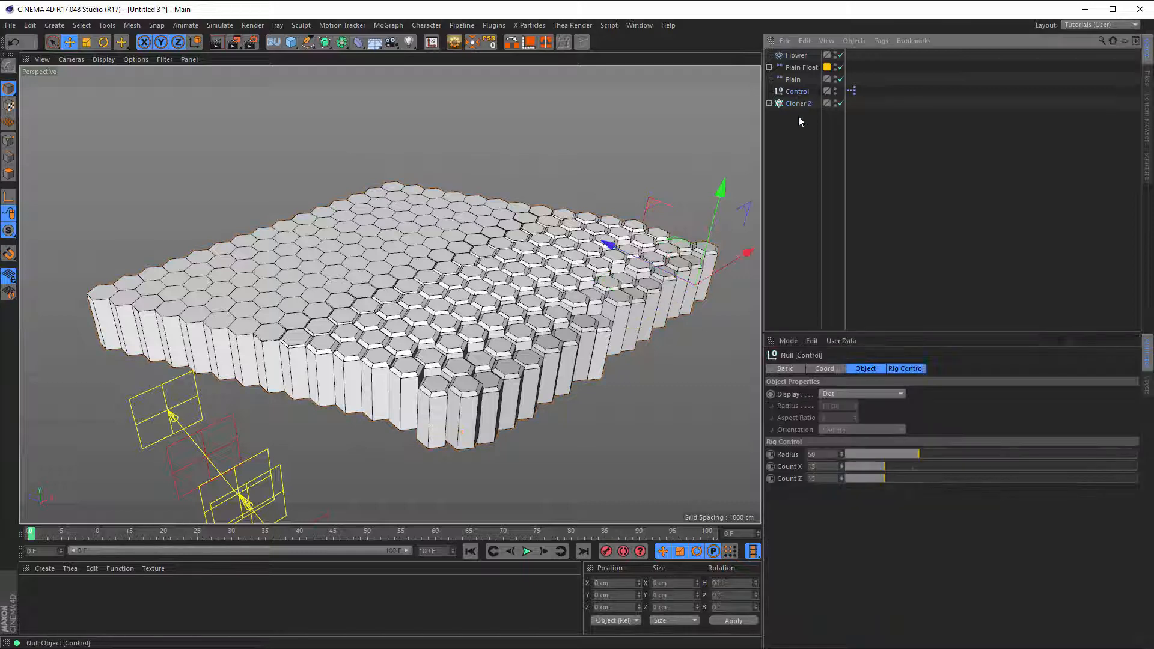
middle_click(748, 355)
middle_click(481, 228)
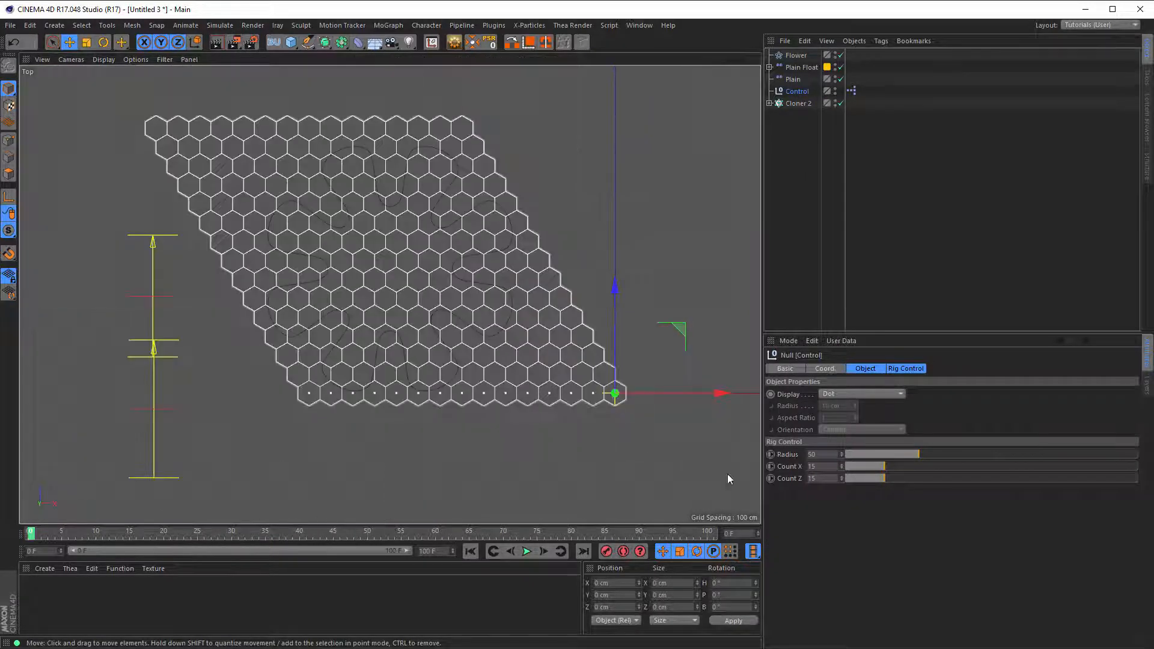
click(842, 480)
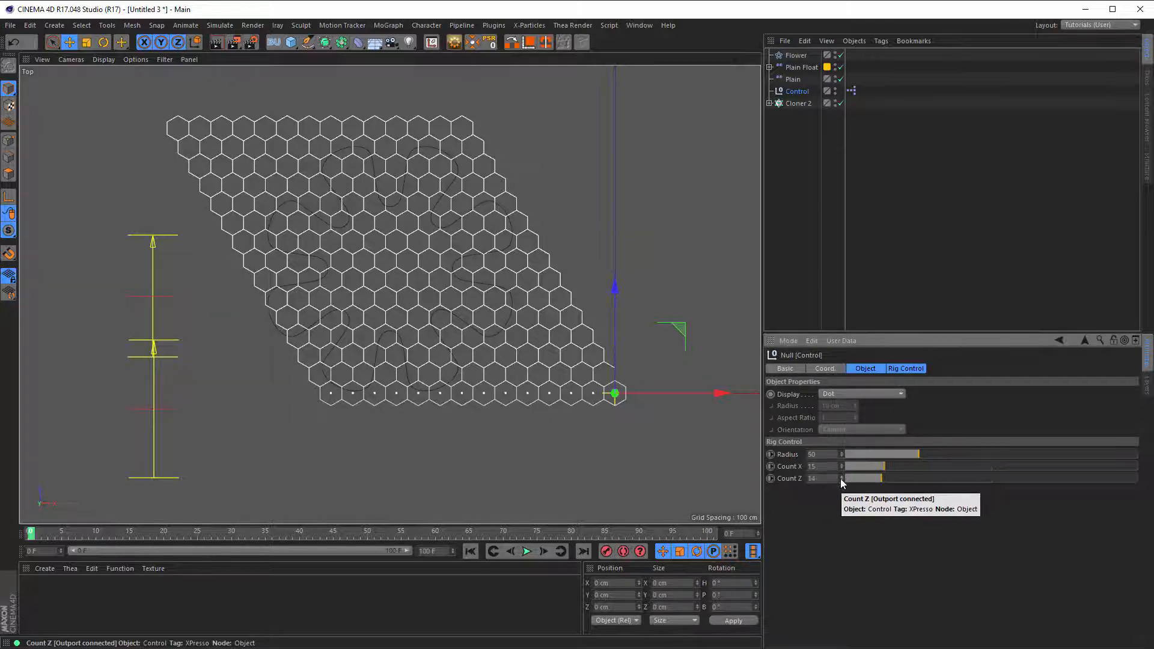
click(841, 481)
click(841, 480)
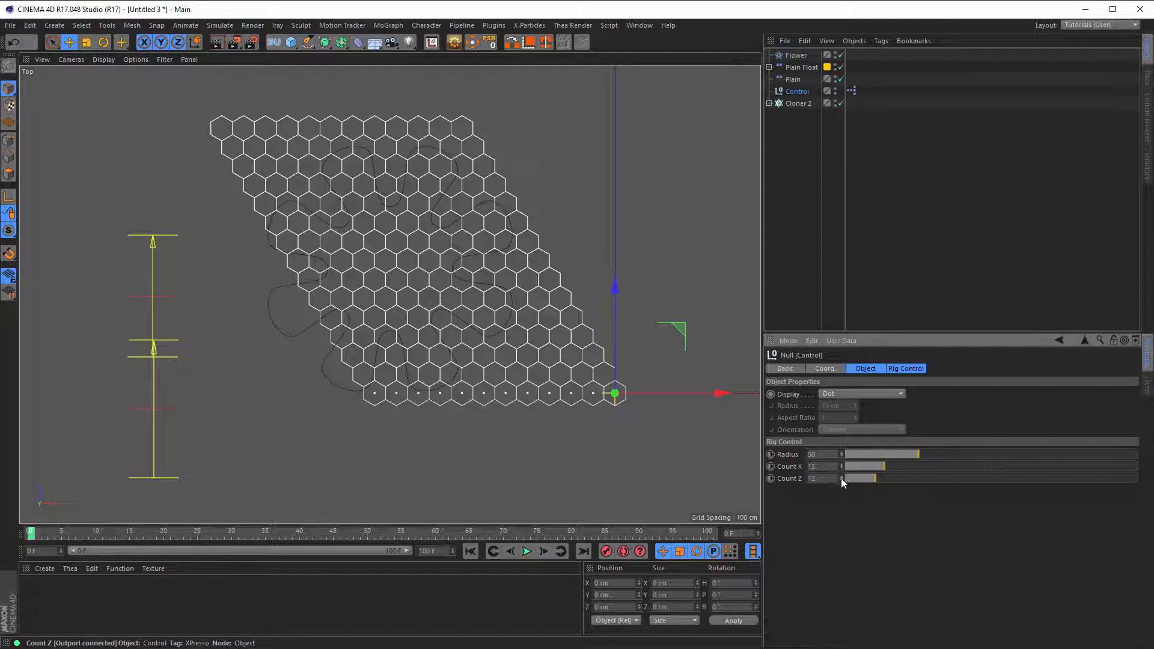
click(841, 477)
click(841, 476)
click(842, 477)
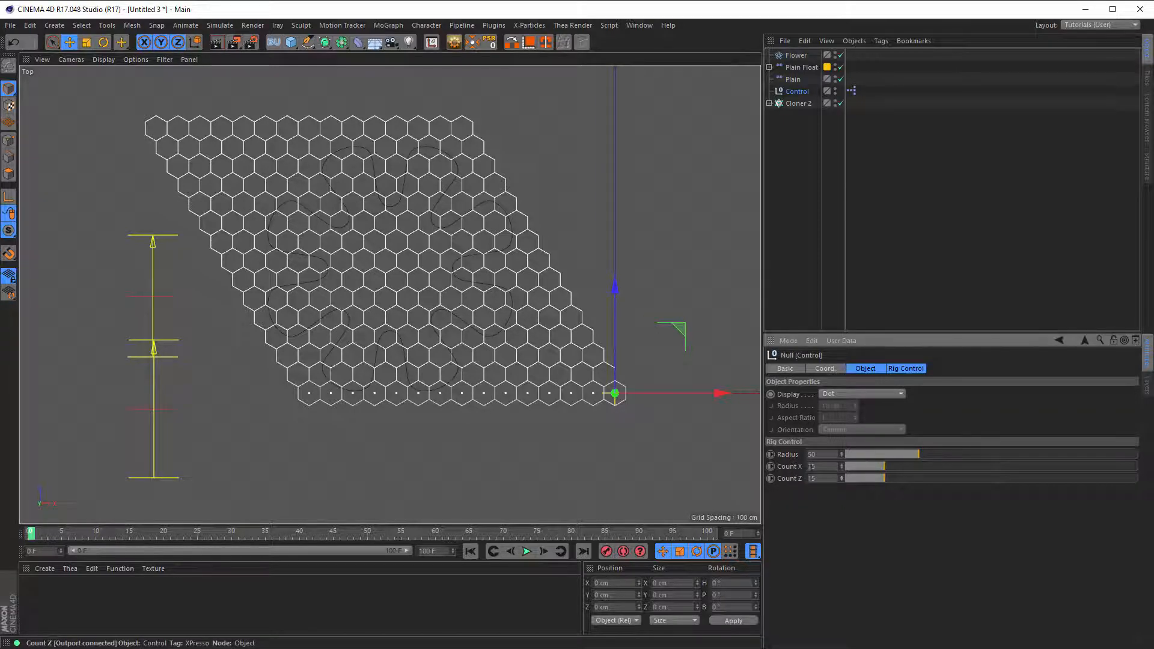
Step: Swap the names of the Control null's Count X and Count Z user data entries and order Count X above Count Z
click(846, 341)
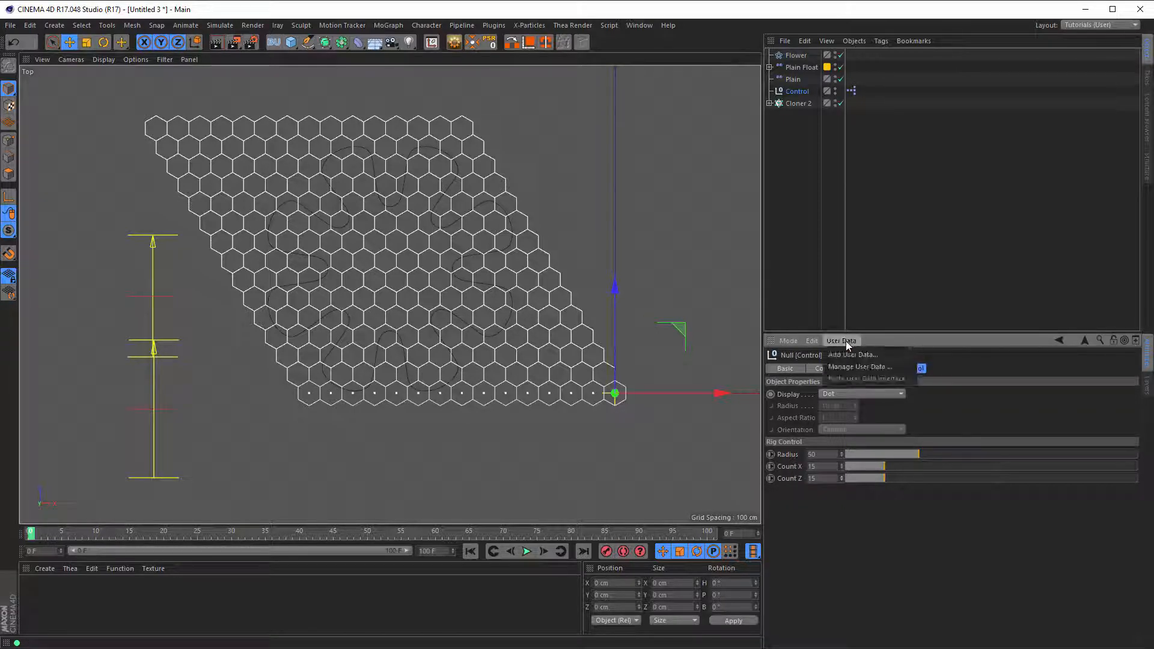
click(847, 366)
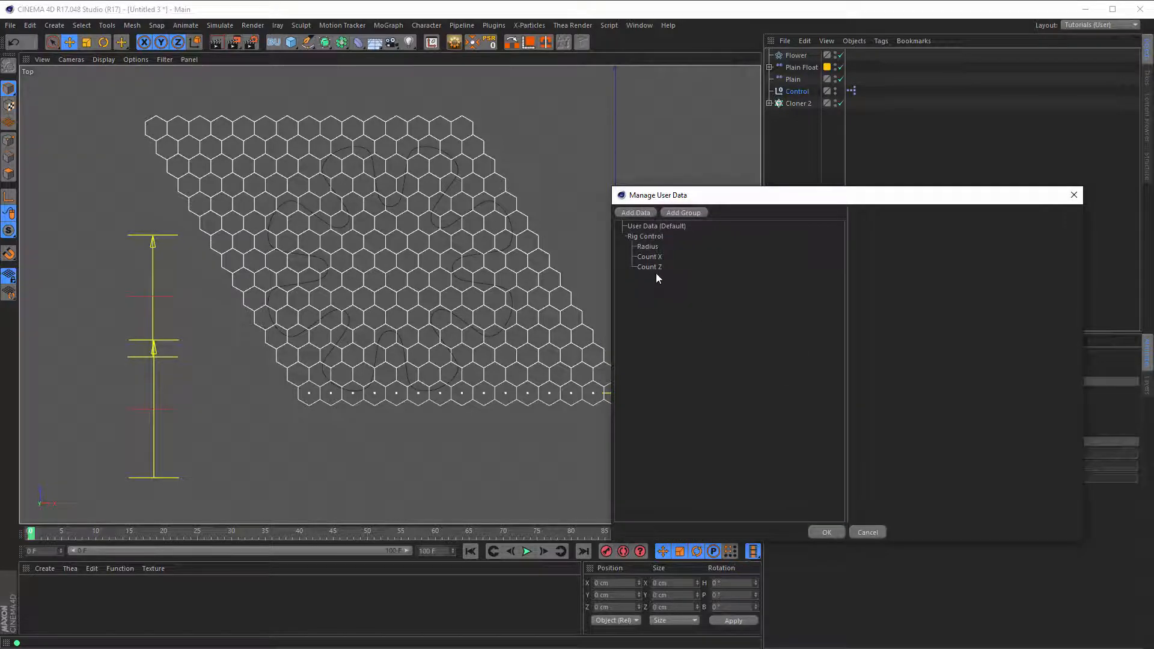
click(650, 256)
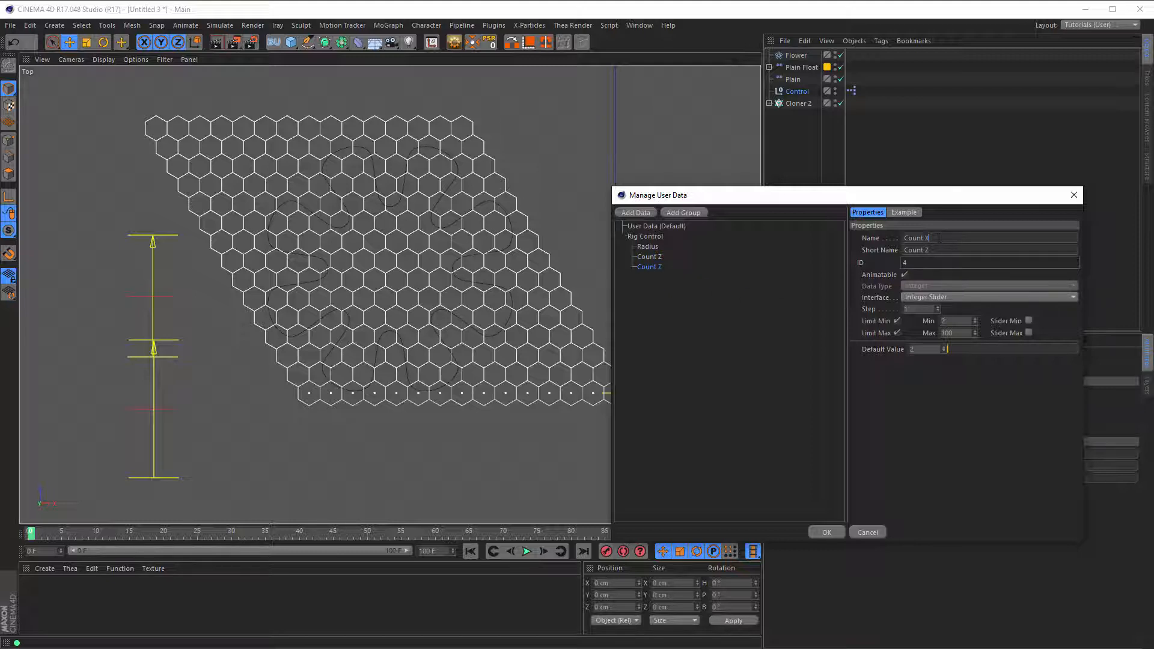
drag(653, 266, 655, 256)
click(826, 533)
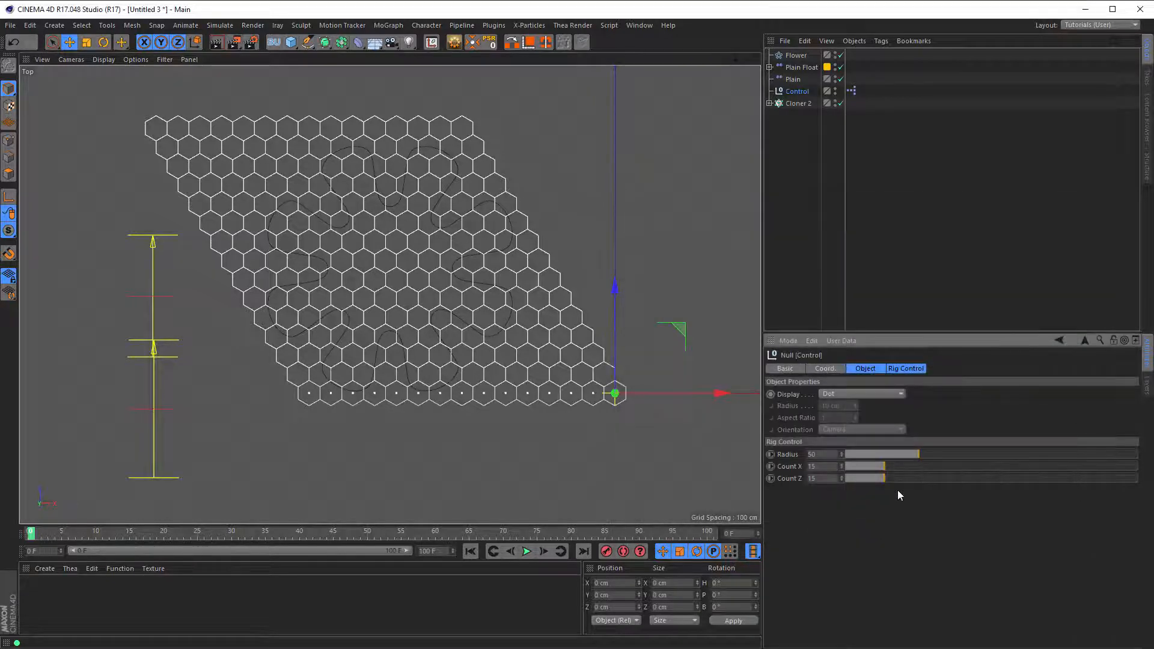
Step: Set the Control null's Count Z to 14 and check the grid in the perspective view
click(842, 480)
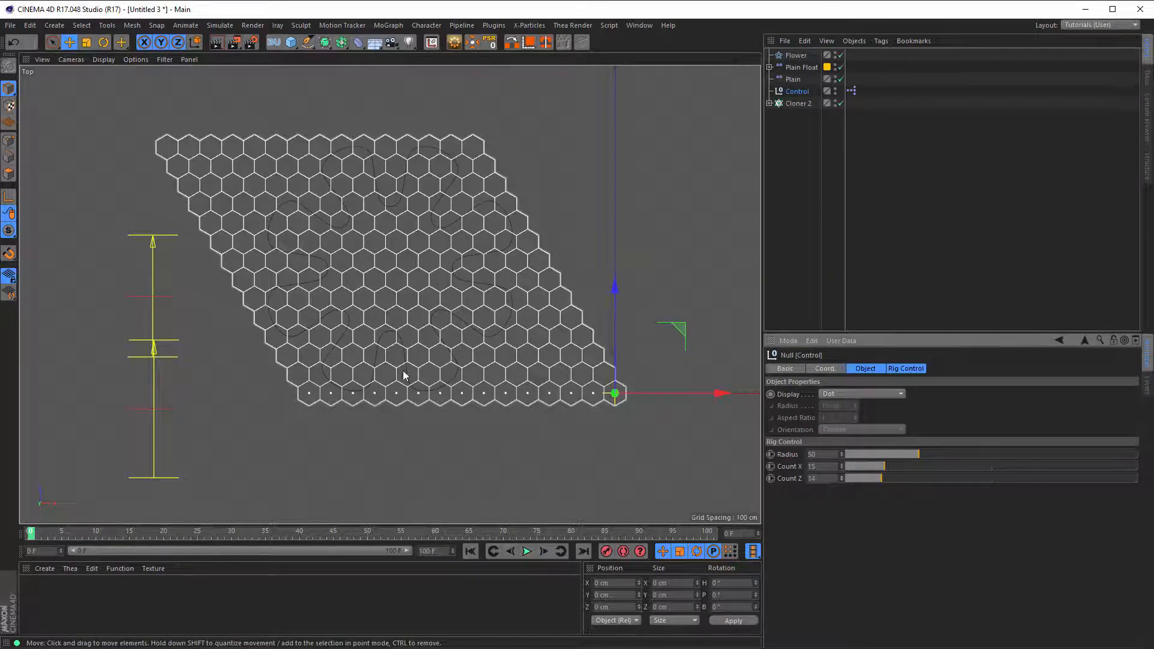
key(F5)
key(F1)
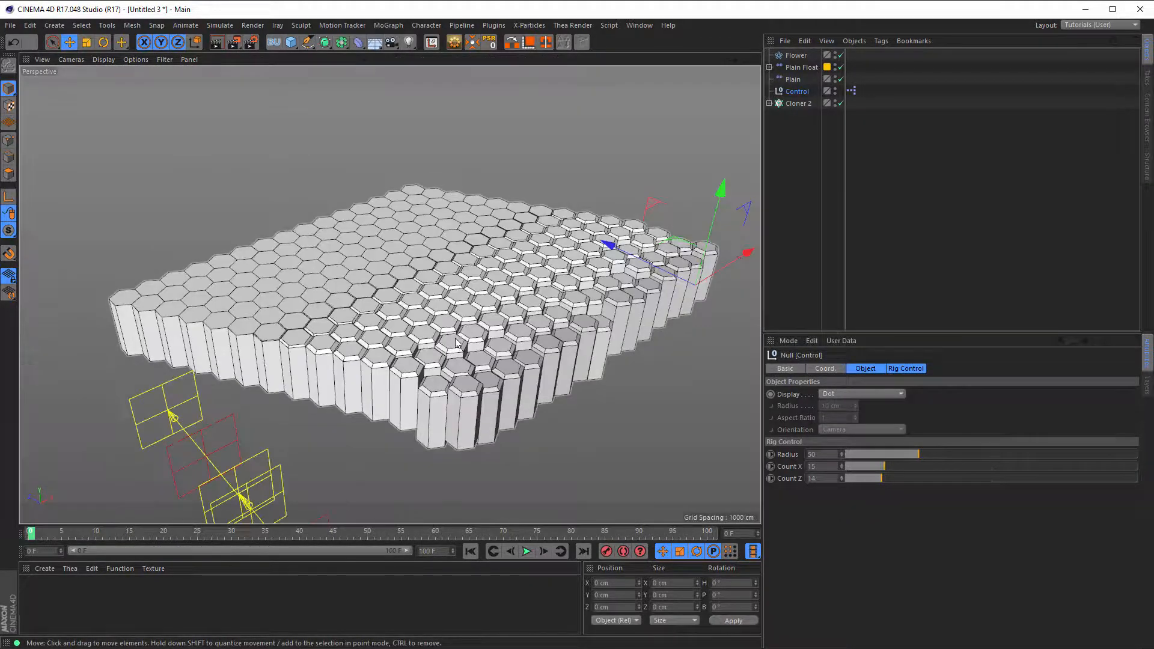
alt+middle_drag(491, 324, 457, 283)
alt+drag(457, 283, 465, 298)
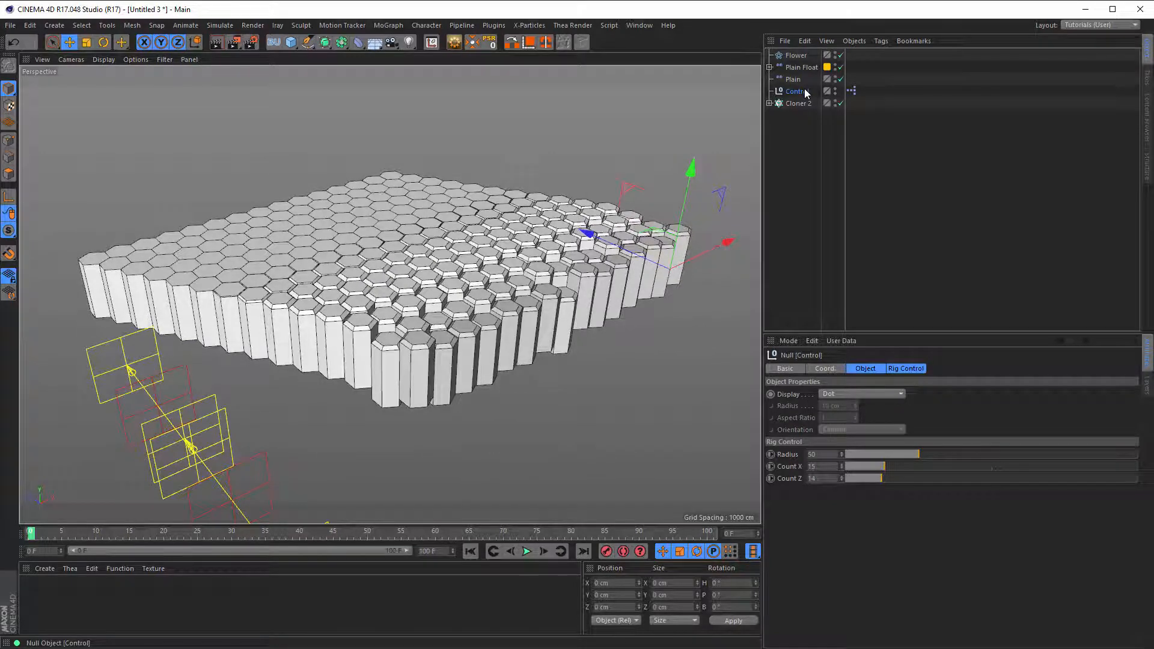
Step: Wrap the Flower spline in an Extrude object below Cloner 2, with movement of 150 cm in Y and 0 cm in Z
drag(796, 55, 788, 105)
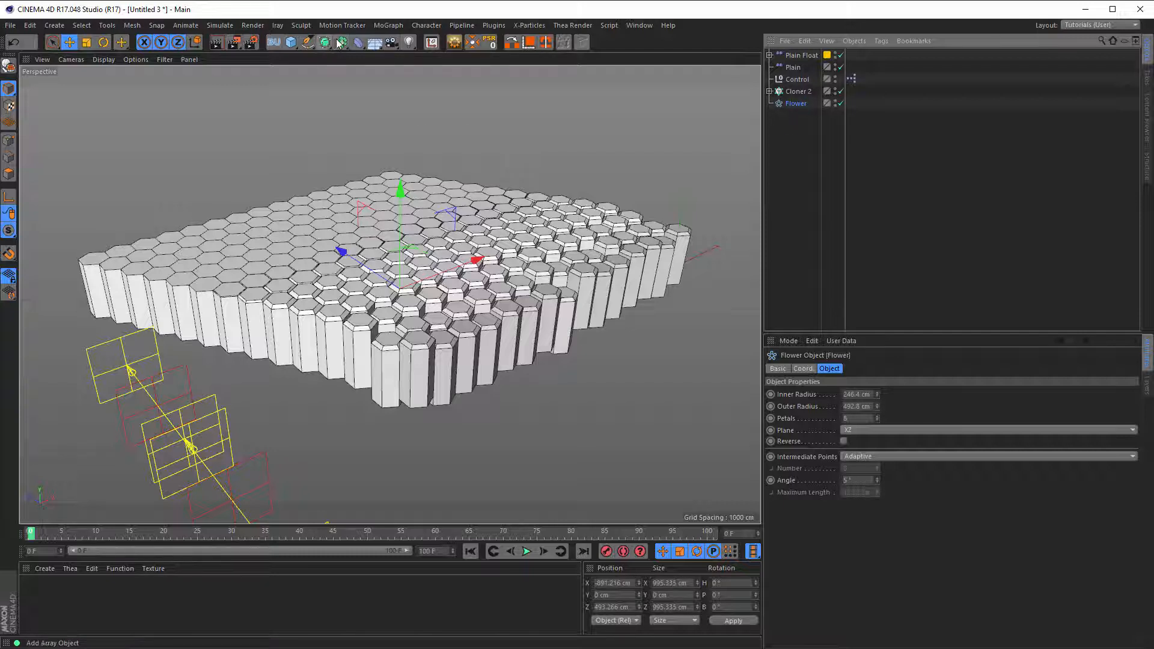
alt+drag(327, 43, 479, 63)
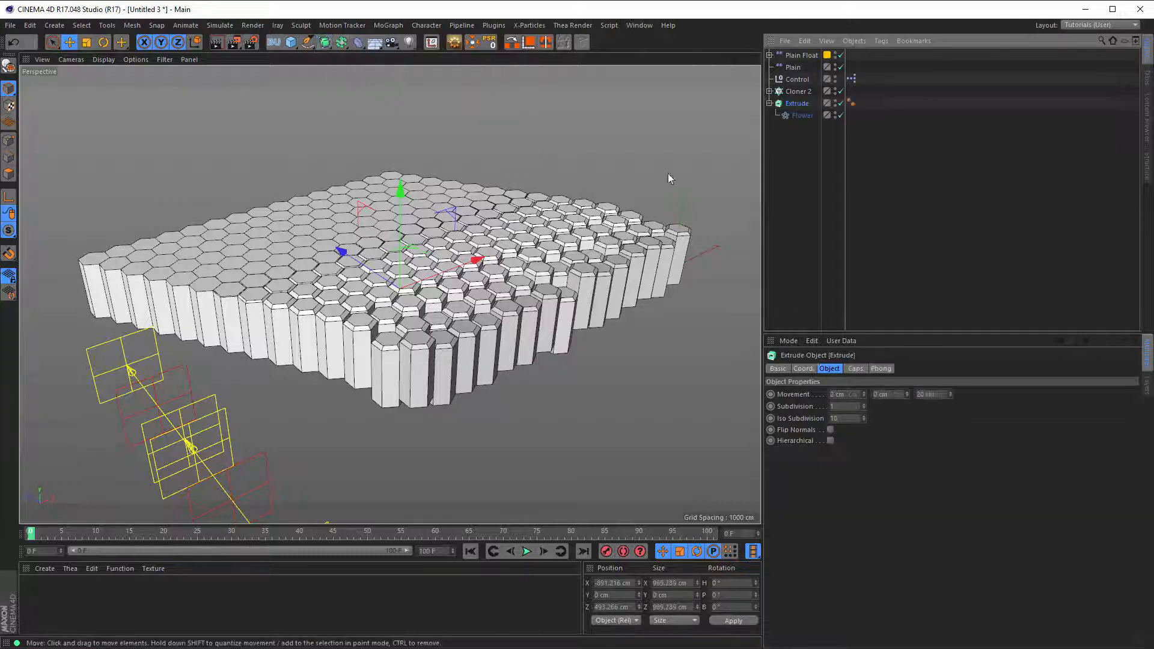
click(883, 393)
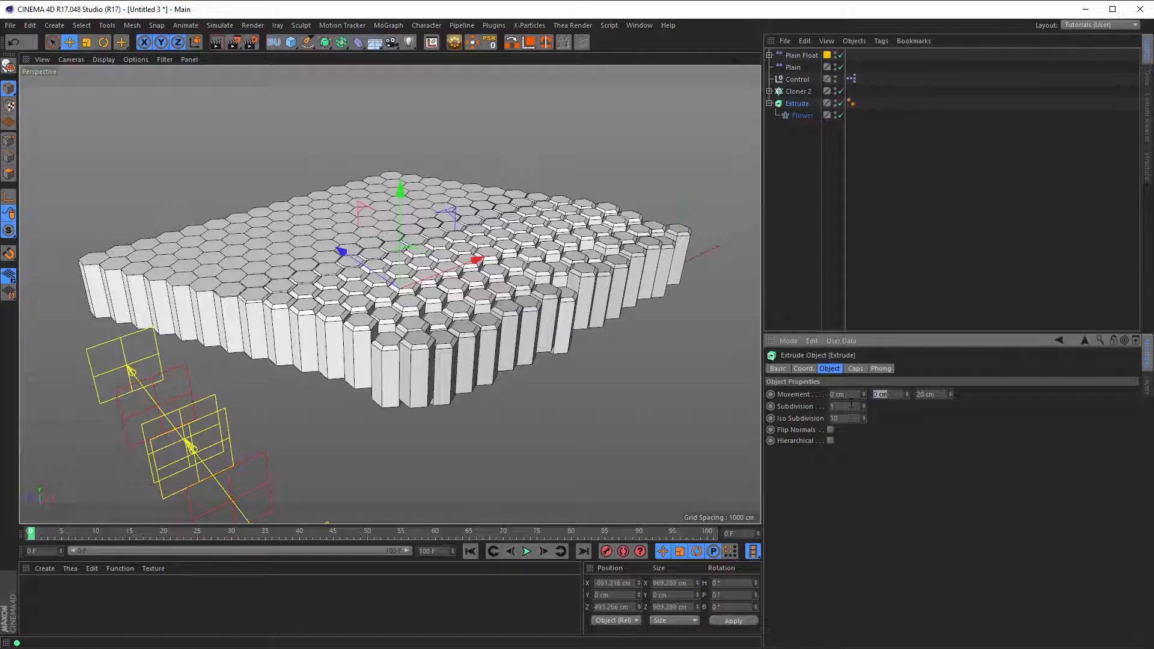
text(150)
key(Tab)
text(0)
key(Return)
mouse_move(467, 355)
alt+mouse_down()
mouse_move(485, 436)
mouse_move(453, 364)
mouse_move(463, 363)
alt+mouse_up()
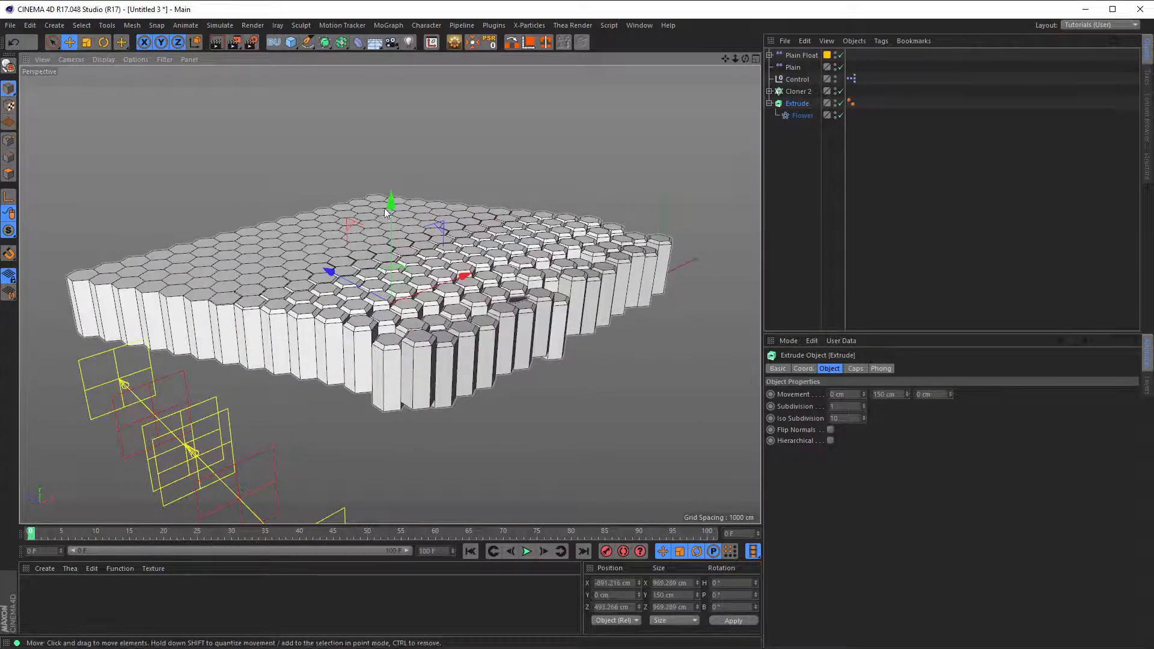
Step: Increase the extrusion's Y movement to 507 cm, lower the Extrude to about Y -192 cm so it passes through the grid, and collapse its hierarchy
mouse_move(385, 213)
mouse_down()
mouse_move(392, 171)
mouse_move(383, 196)
mouse_up()
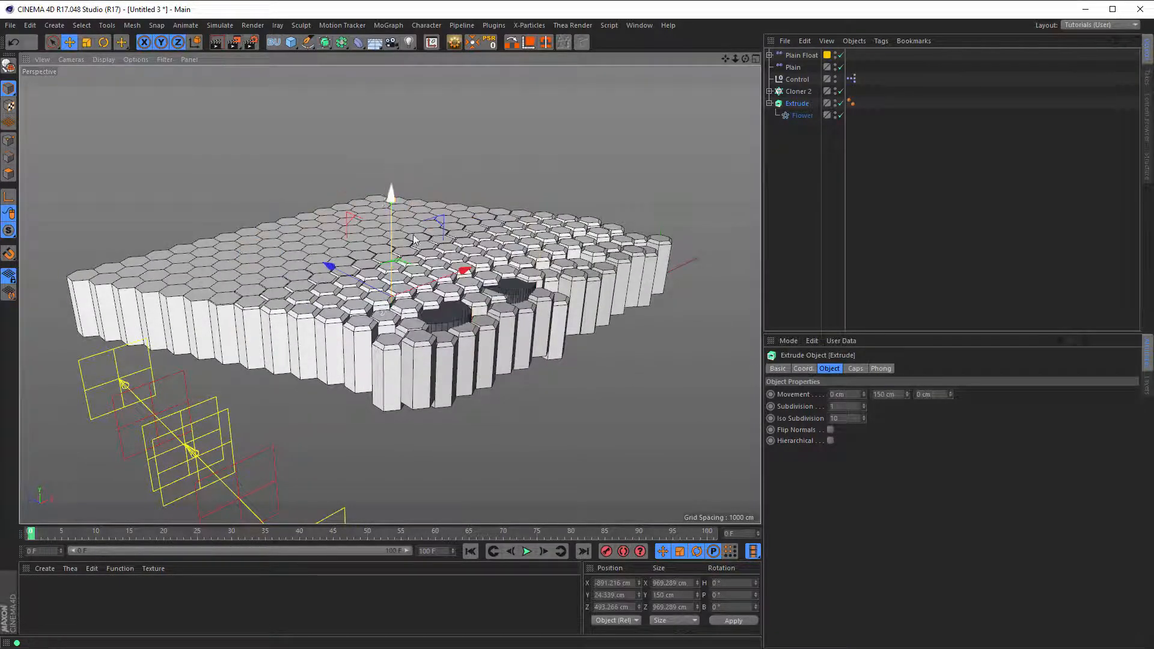
drag(907, 393, 907, 358)
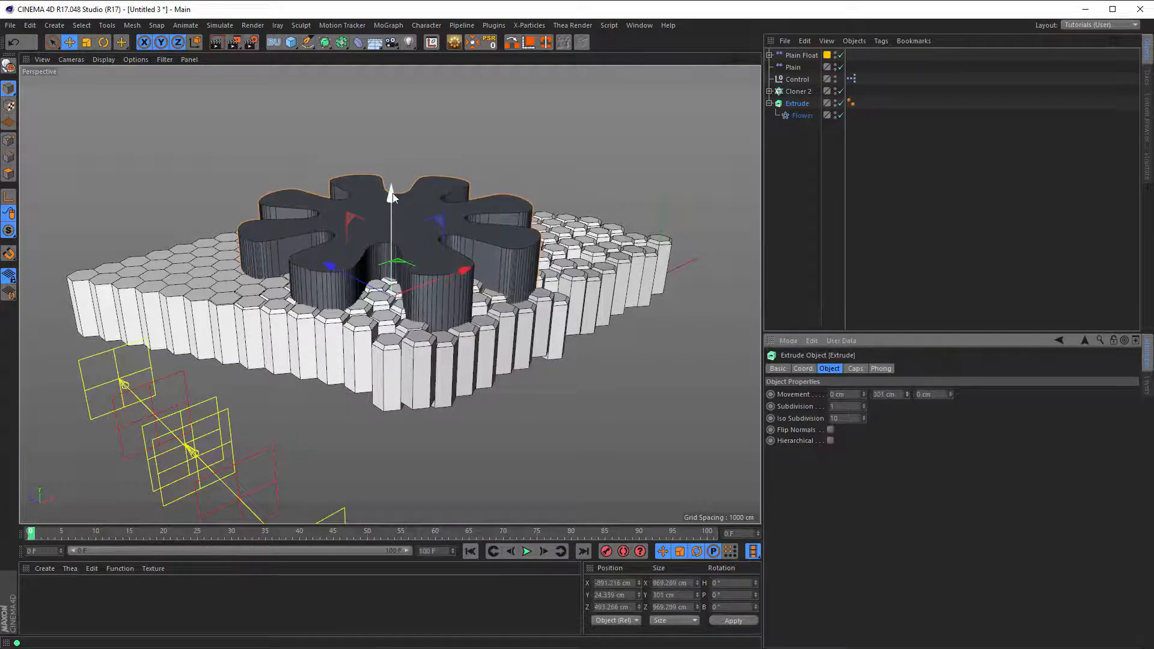
drag(393, 197, 392, 214)
alt+drag(403, 290, 424, 310)
drag(906, 393, 907, 270)
drag(397, 229, 396, 265)
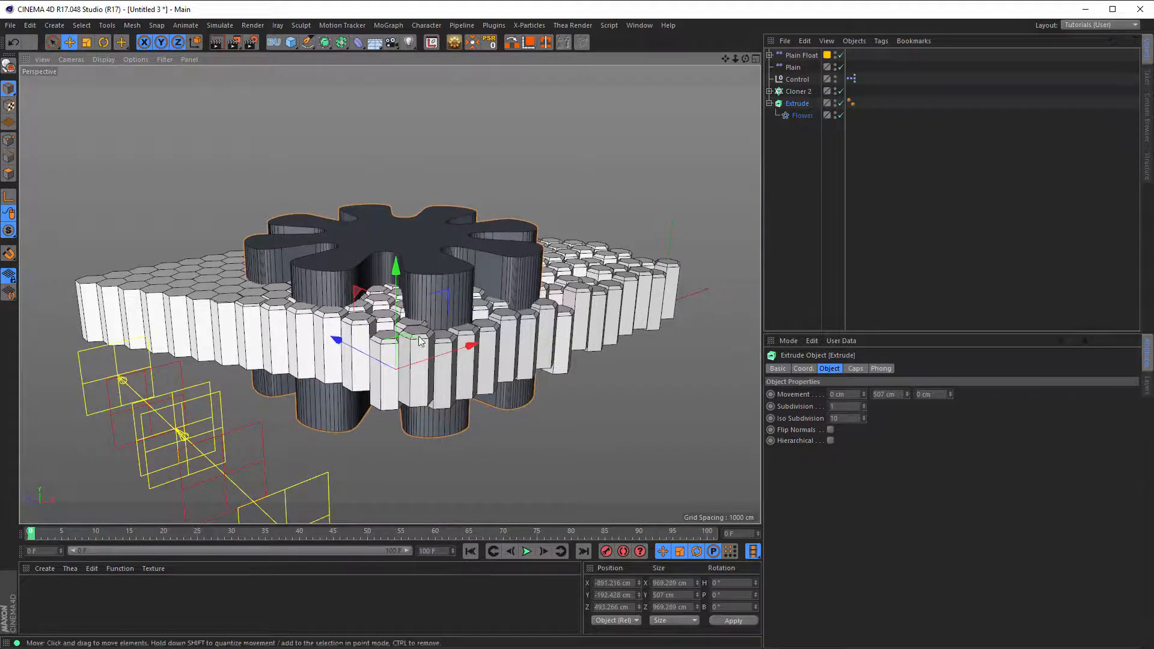
alt+drag(420, 341, 414, 380)
click(769, 103)
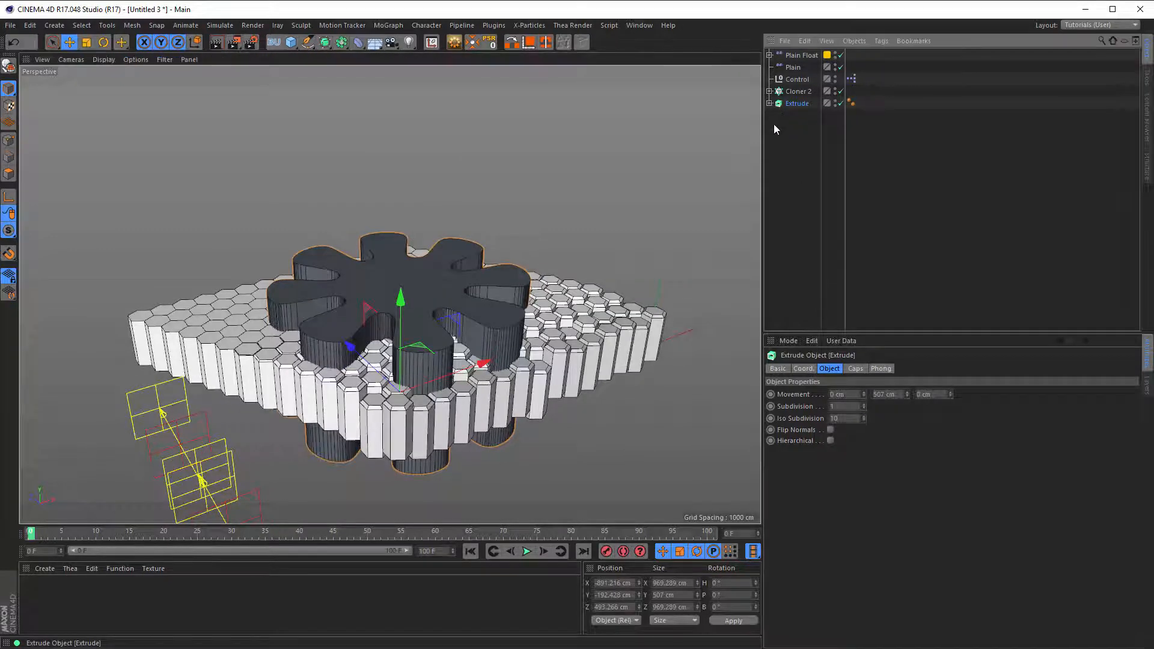
Step: Wrap Cloner 2 in a Boole object and nest the Extrude inside it below Cloner 2
click(798, 92)
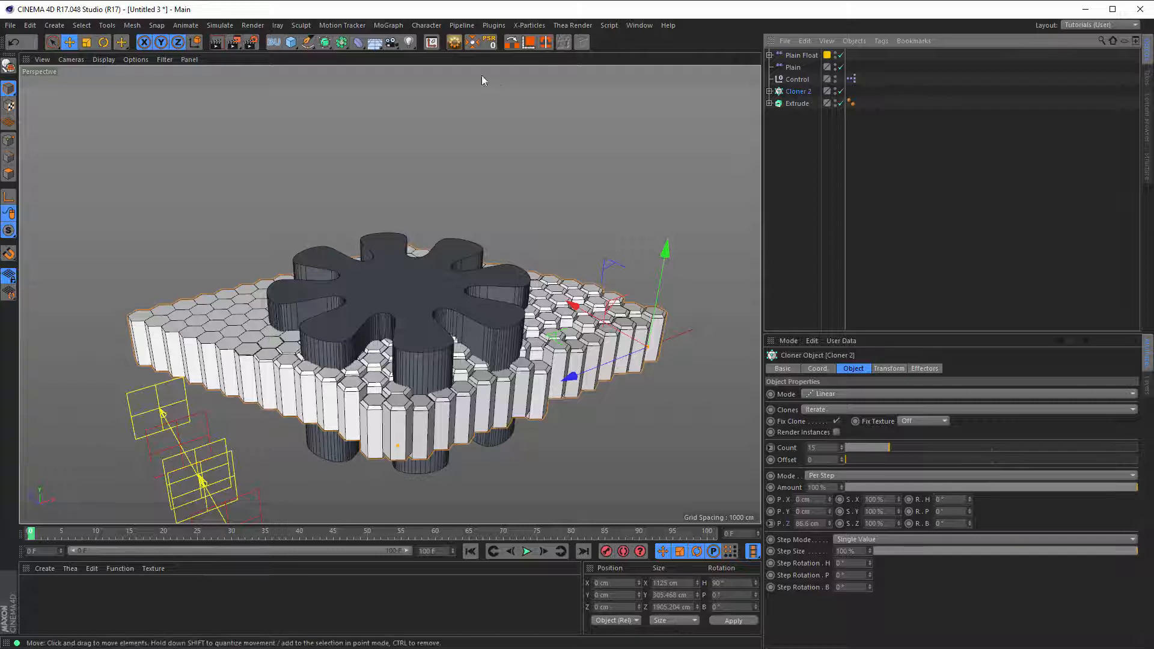
click(341, 43)
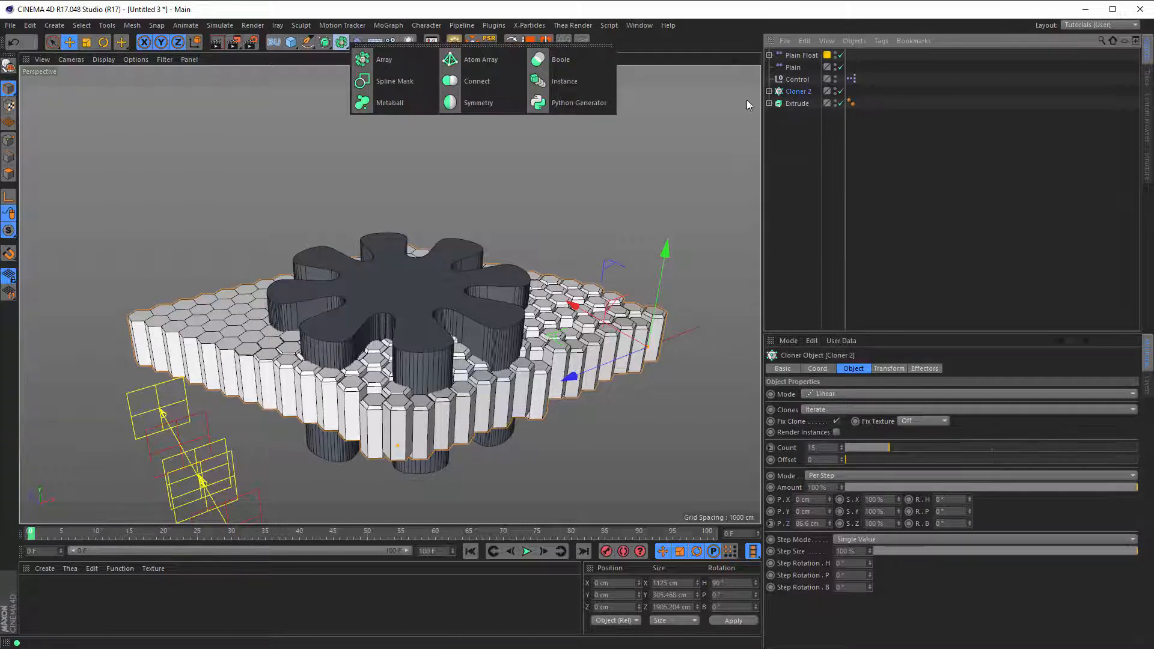
alt+click(565, 61)
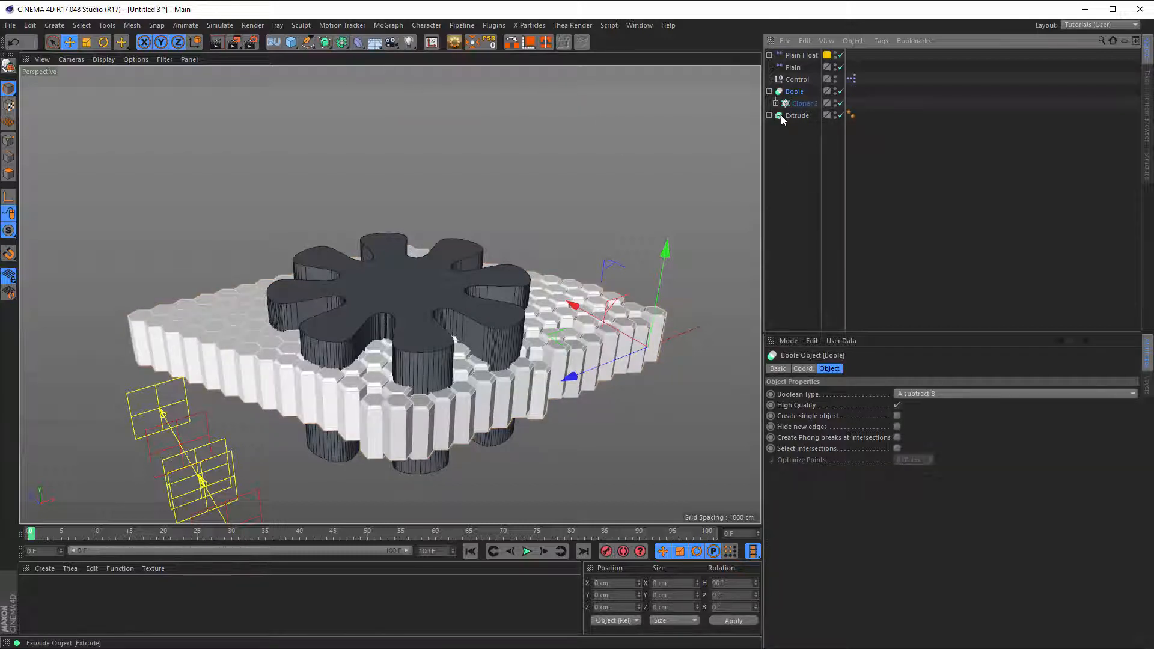
mouse_move(781, 115)
mouse_down()
mouse_move(790, 105)
mouse_move(801, 115)
mouse_up()
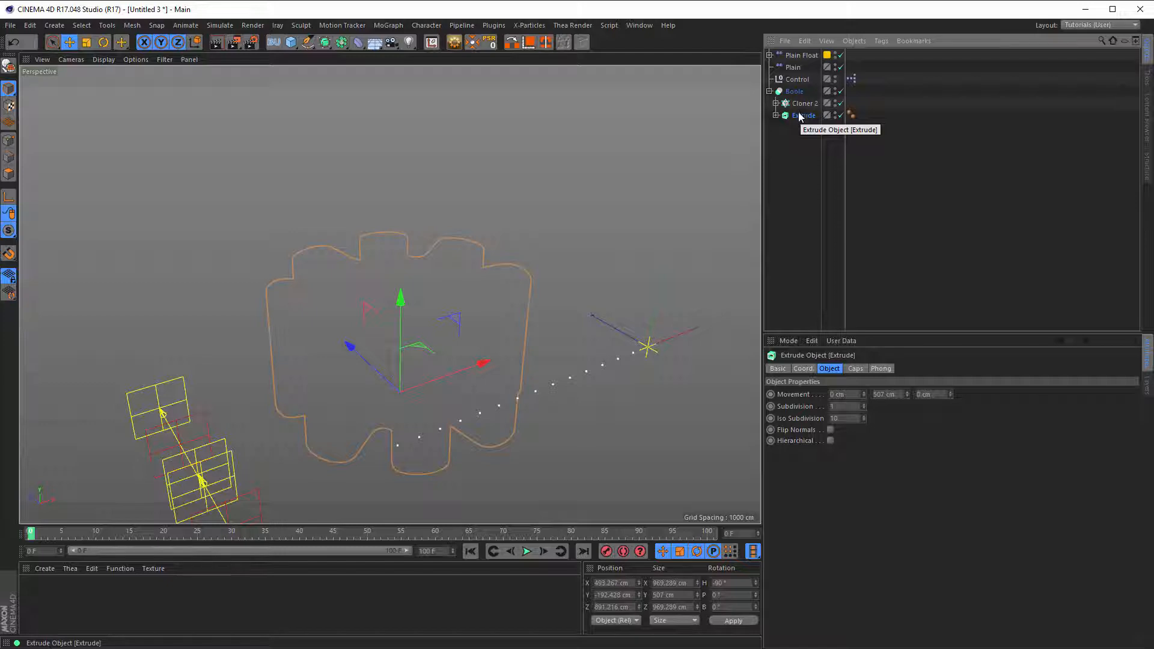
Step: Set the Boole to A intersect B with High Quality off and inspect the flower-shaped cut
click(794, 91)
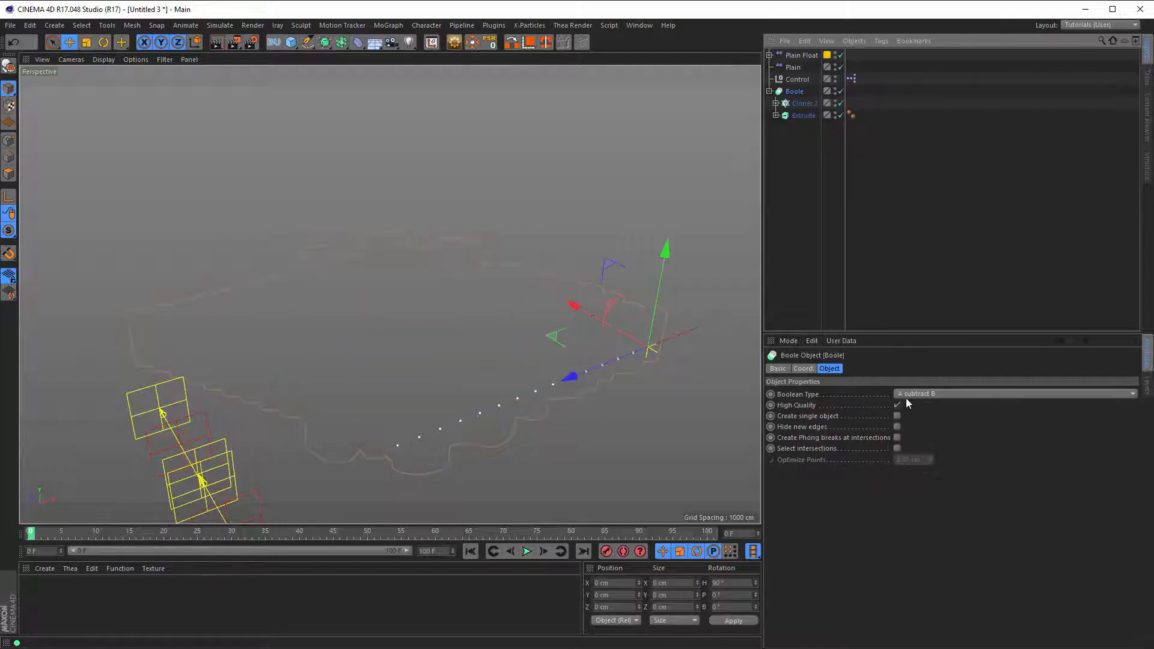
click(918, 394)
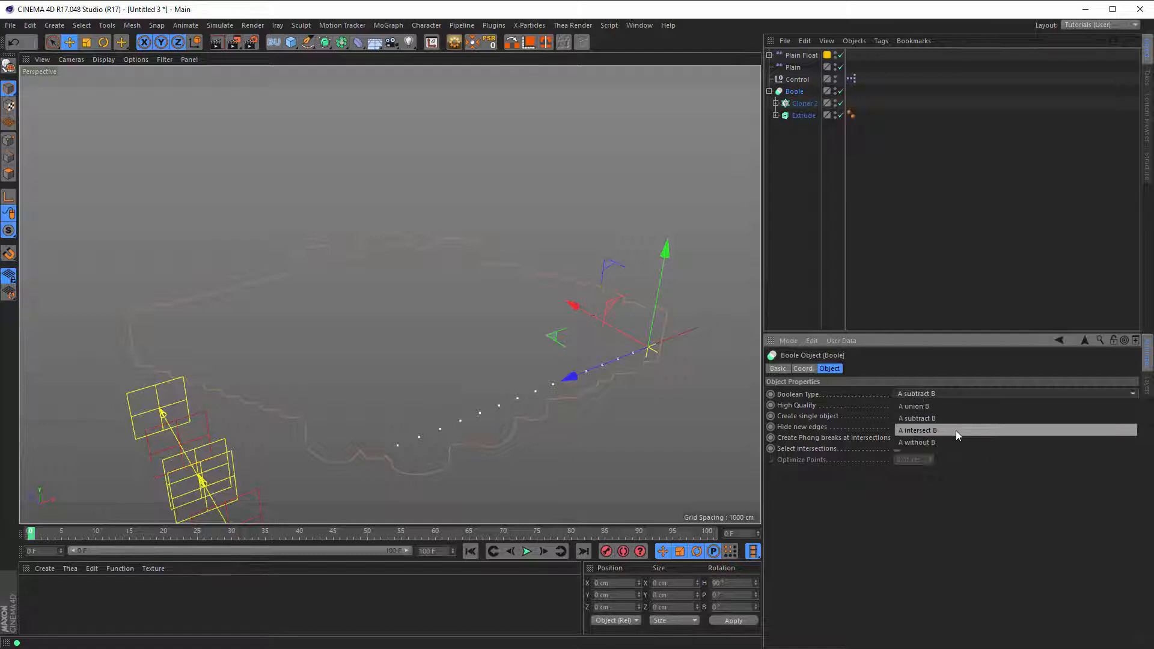
click(957, 432)
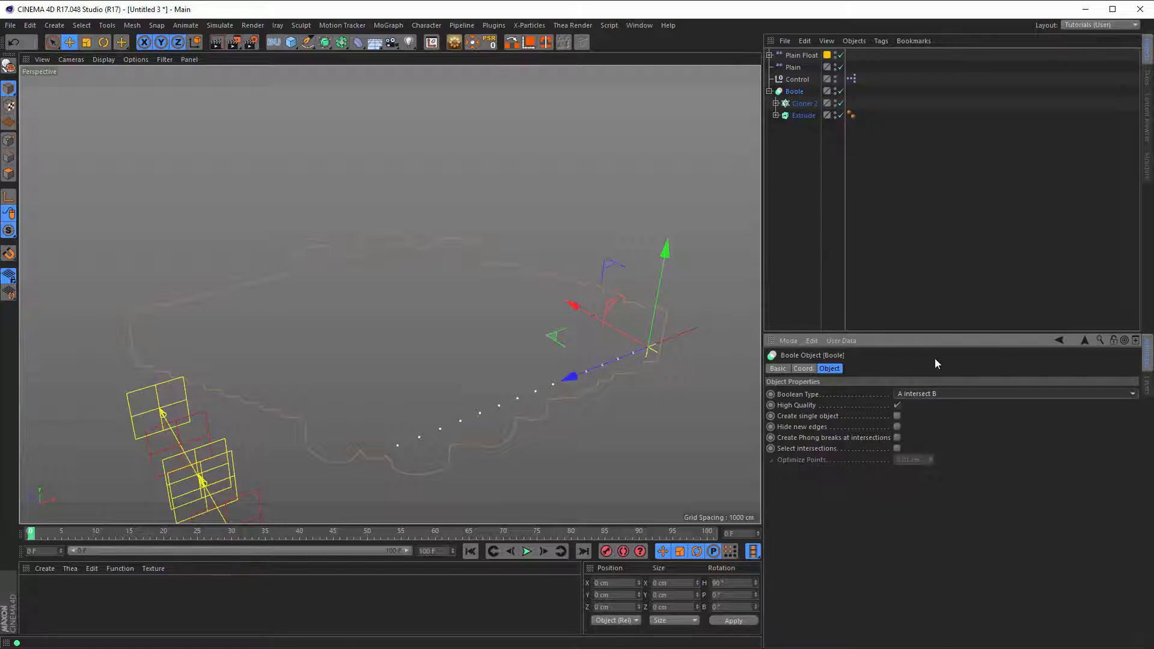
click(896, 405)
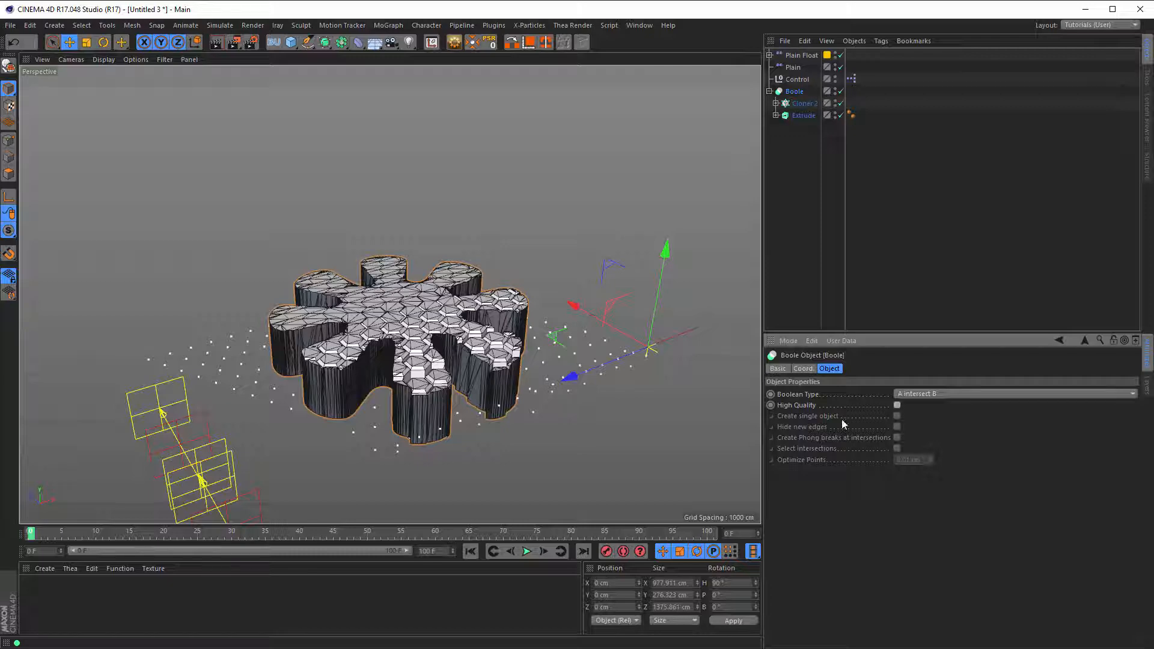
scroll(496, 404, up, 2)
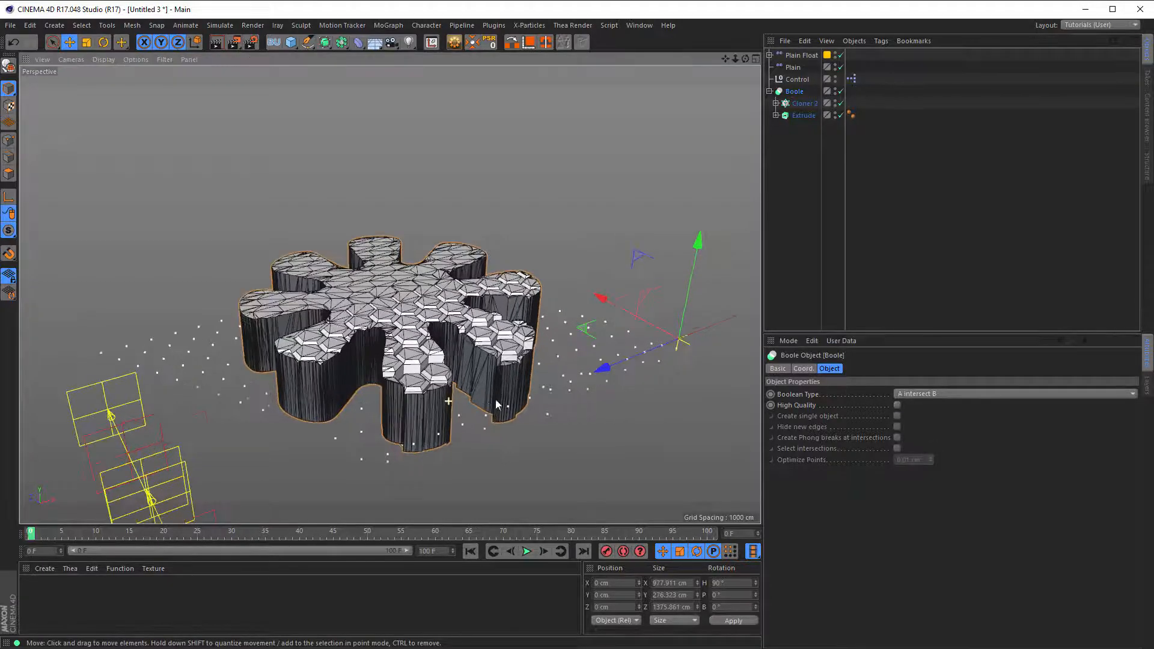
scroll(496, 404, up, 4)
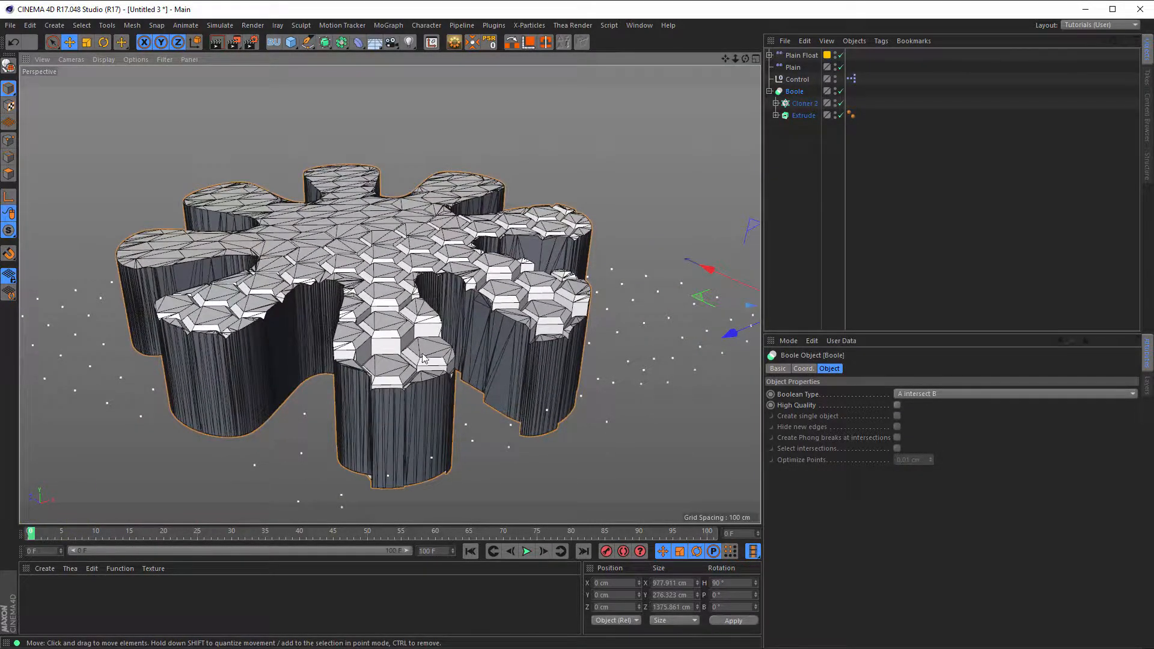
alt+drag(424, 359, 307, 397)
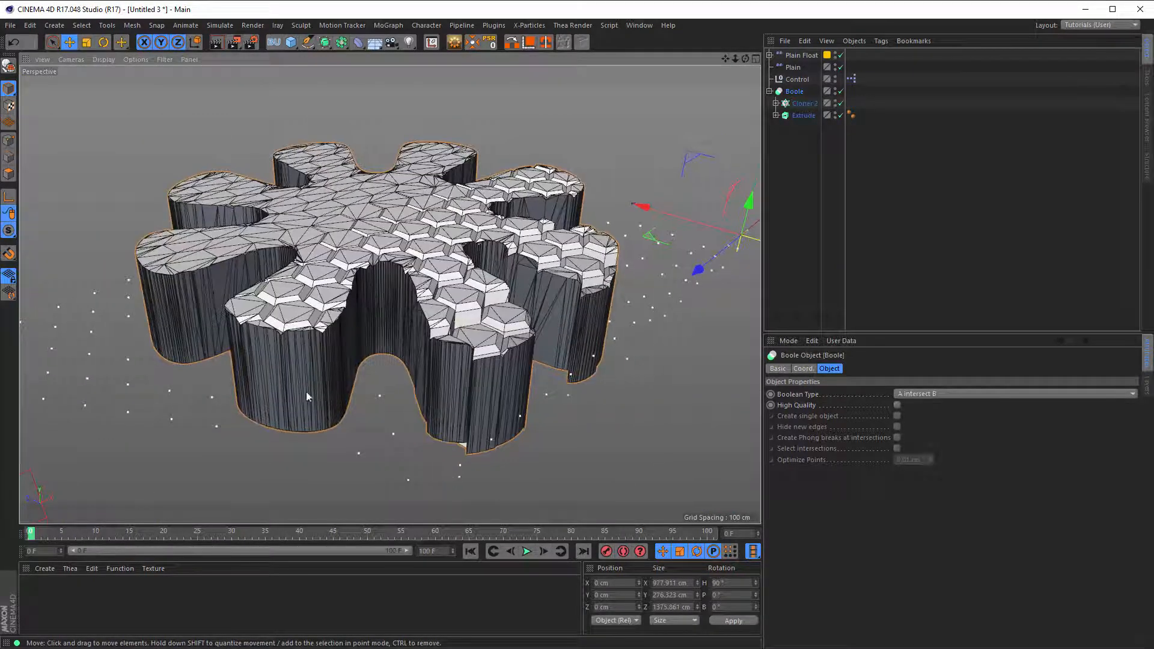
Step: Switch the perspective view to Gouraud Shading without lines to preview the flower-shaped cut cleanly
alt+middle_drag(467, 323, 494, 317)
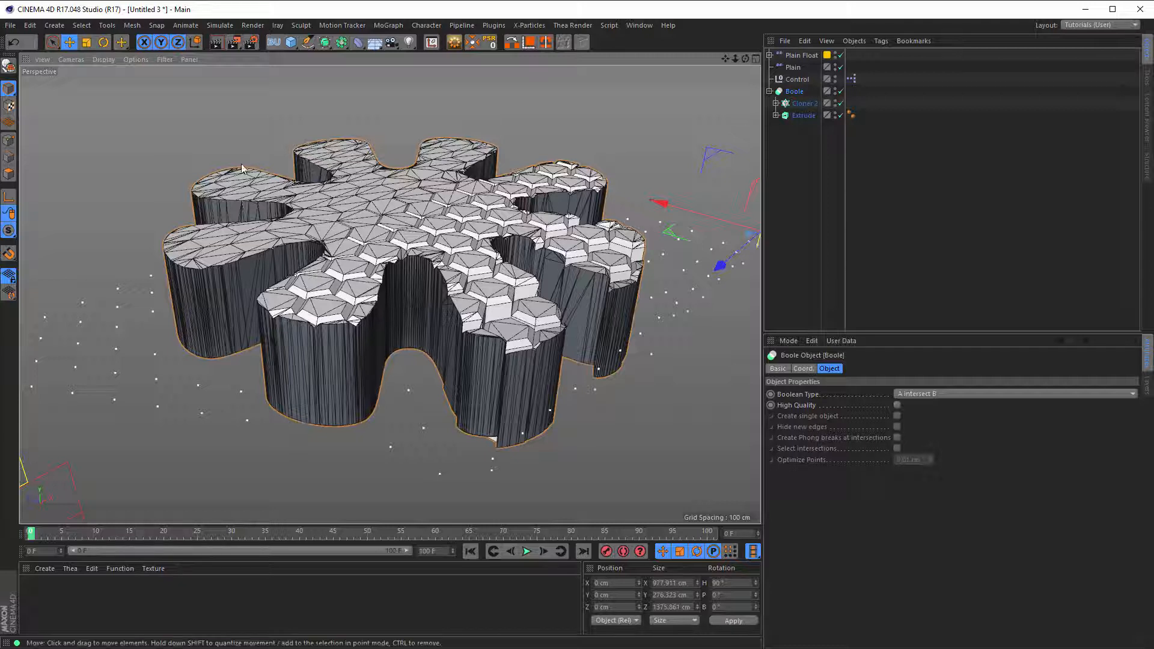
click(103, 59)
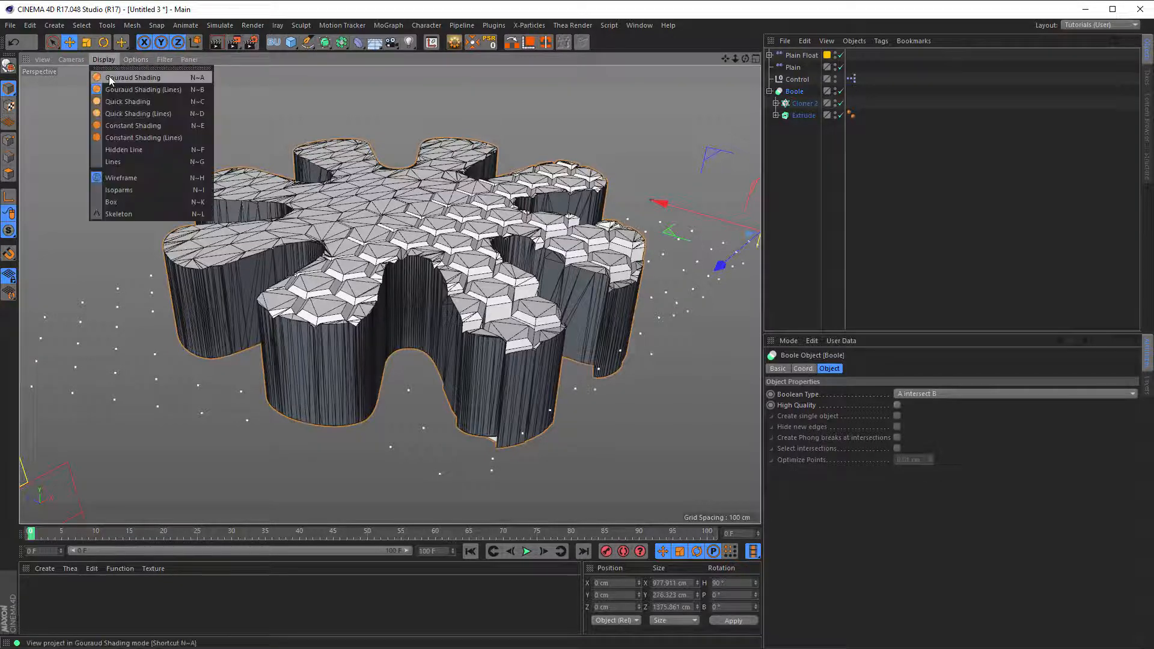
click(120, 78)
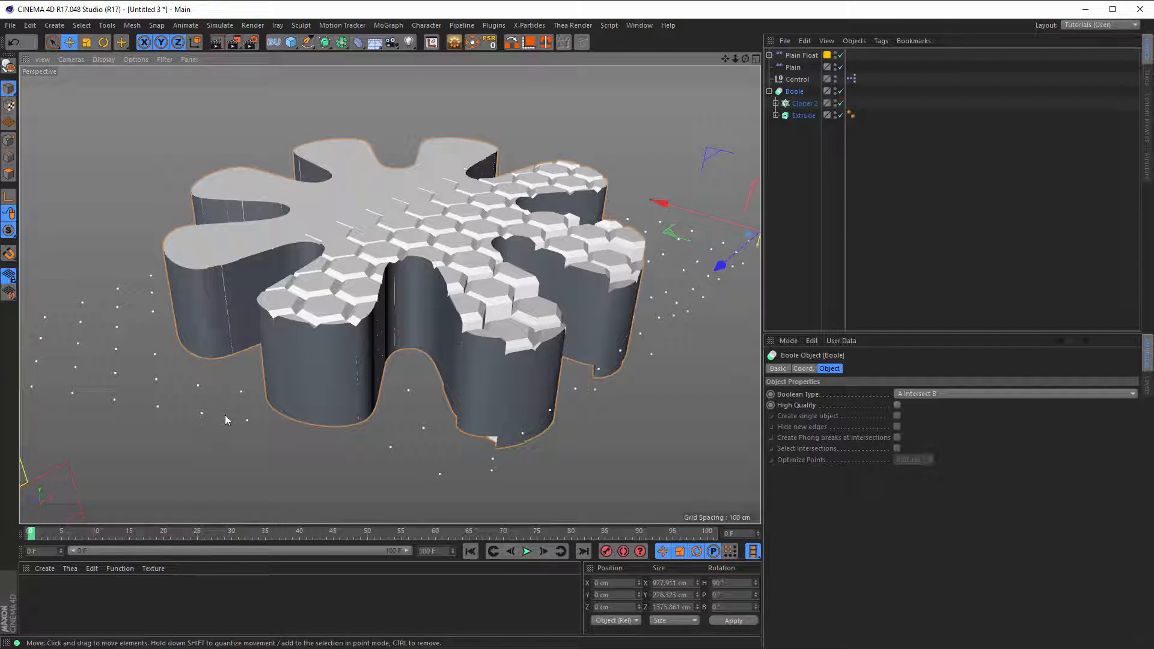
alt+drag(398, 294, 371, 290)
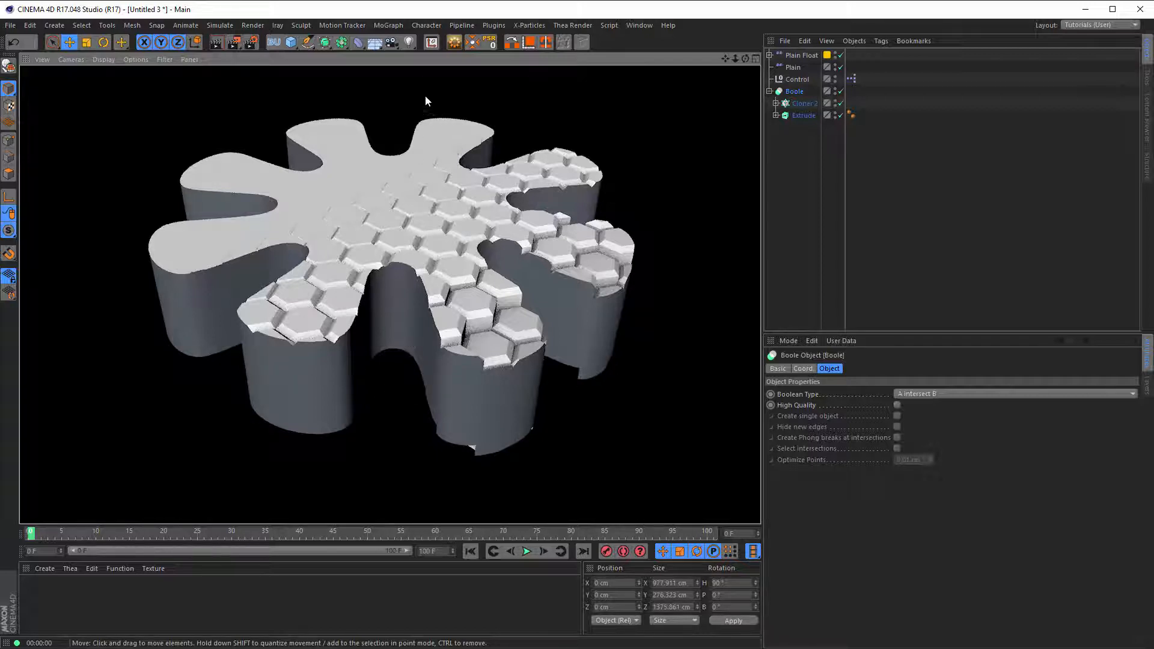
Step: Add a Floor object, check its height against the cut grid in the Right view, and render a perspective preview
click(374, 43)
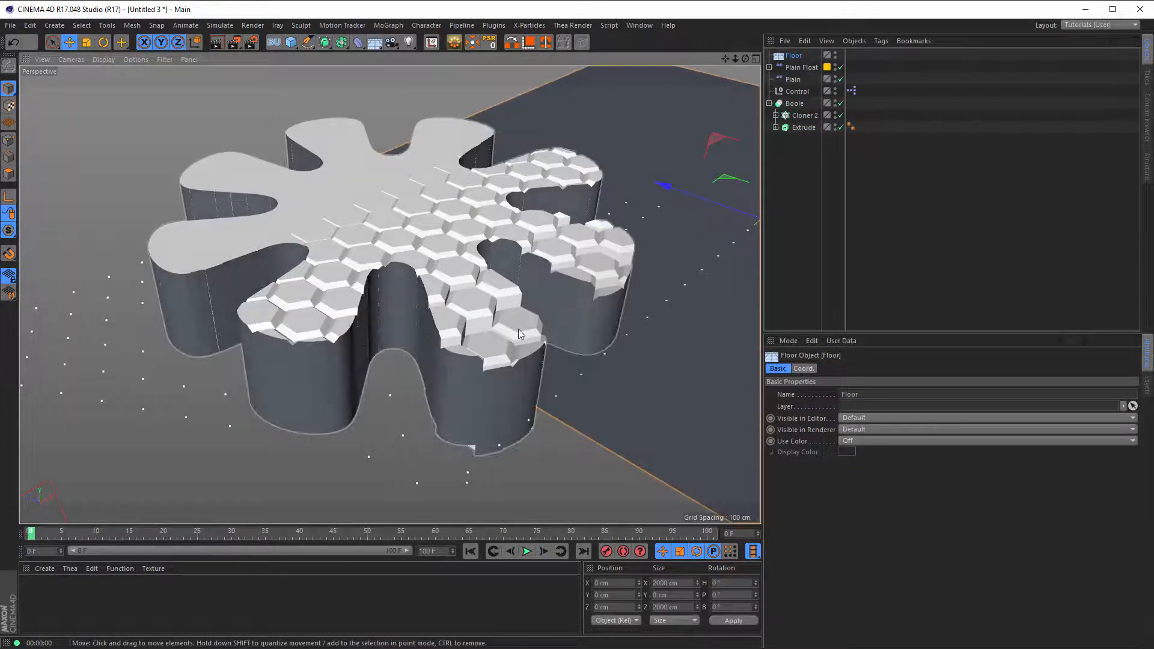
middle_click(481, 355)
middle_click(319, 407)
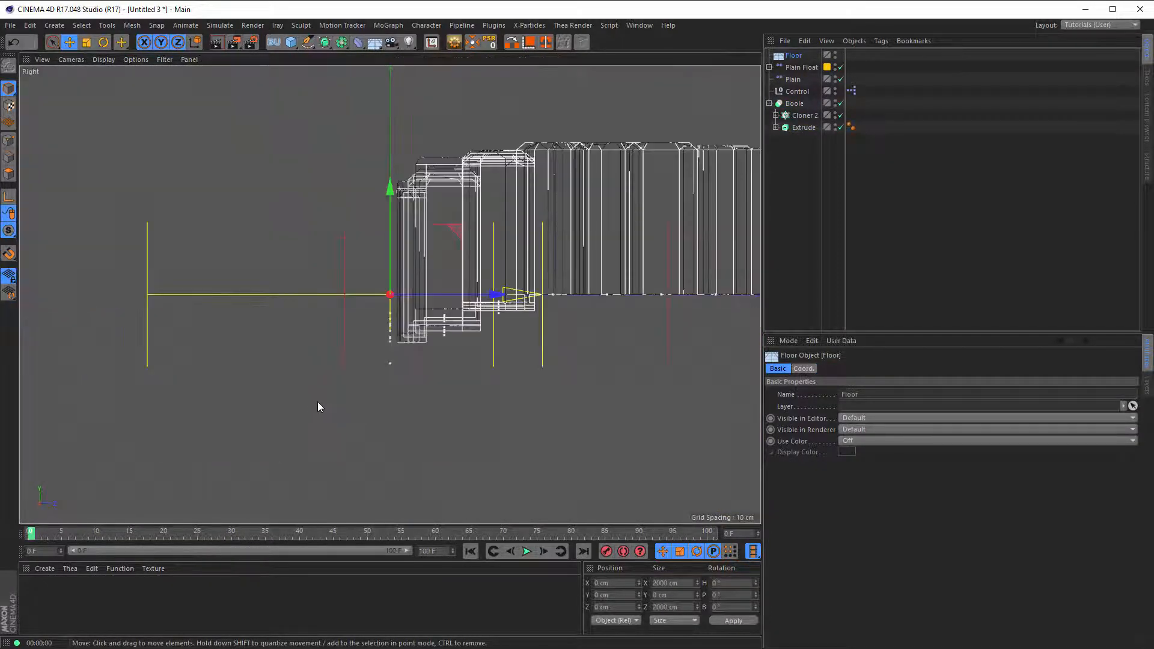
alt+middle_drag(489, 355, 441, 380)
middle_click(441, 380)
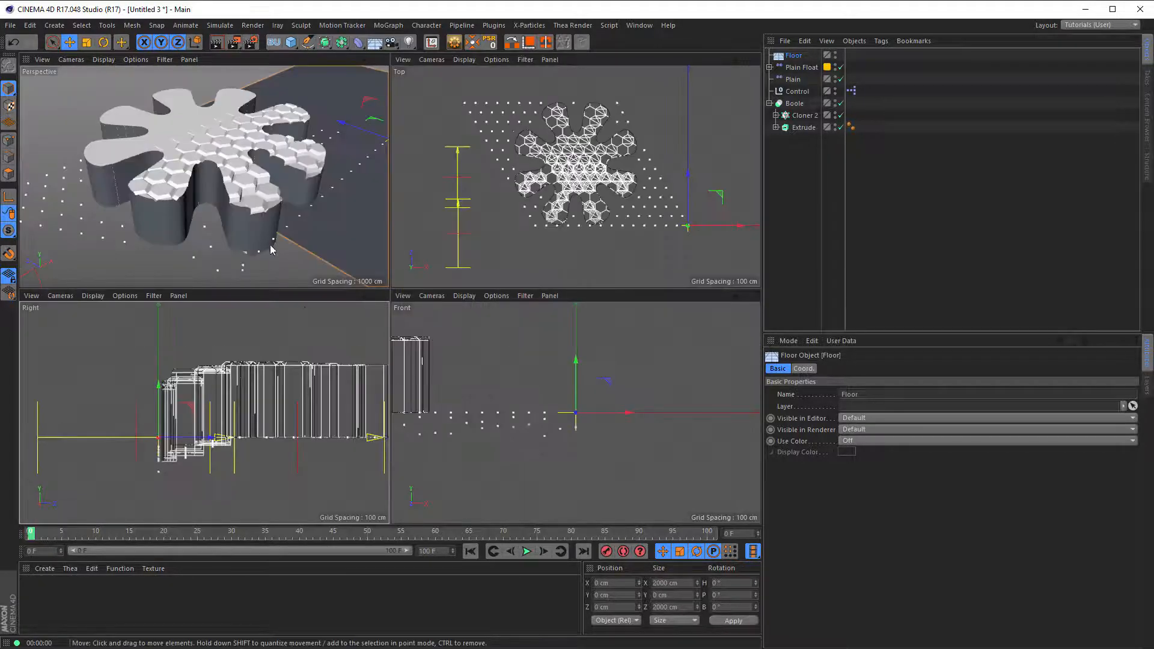
middle_click(270, 246)
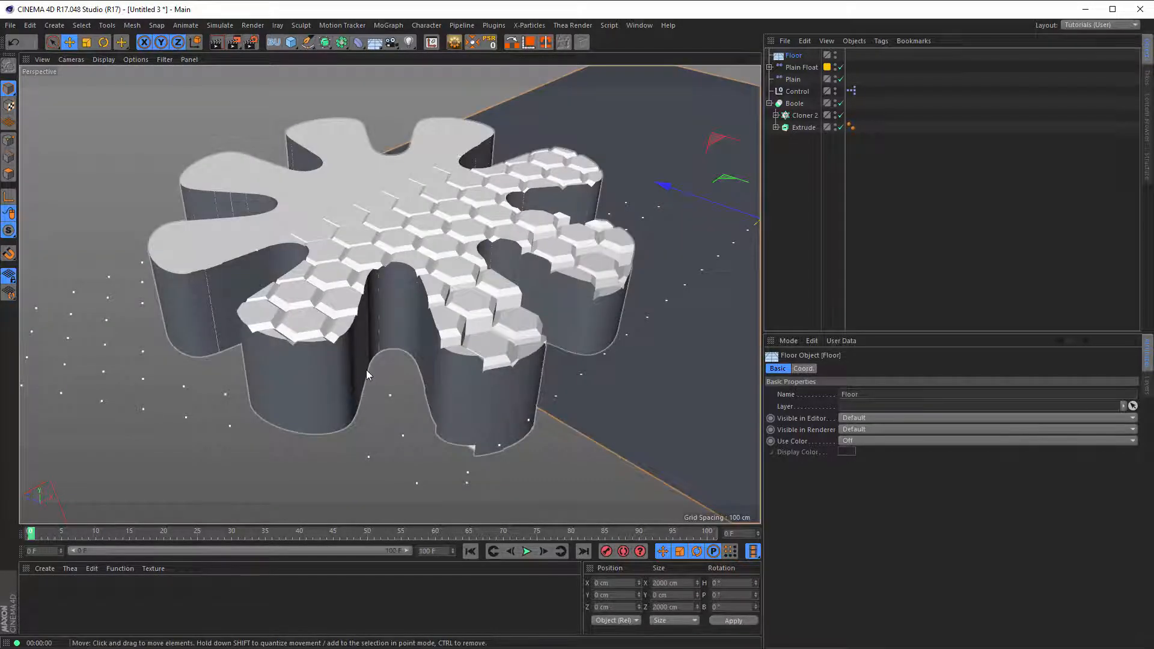
key(ctrl+r)
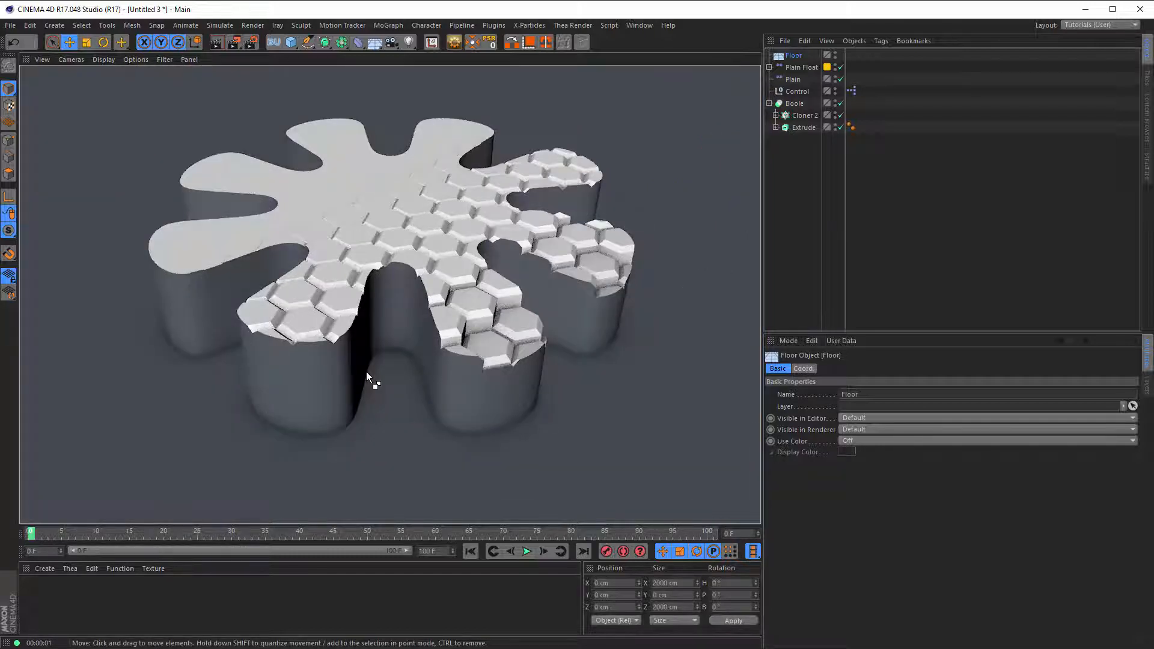
Step: Create a default material, apply it to the Boole object, and render a preview
double_click(59, 597)
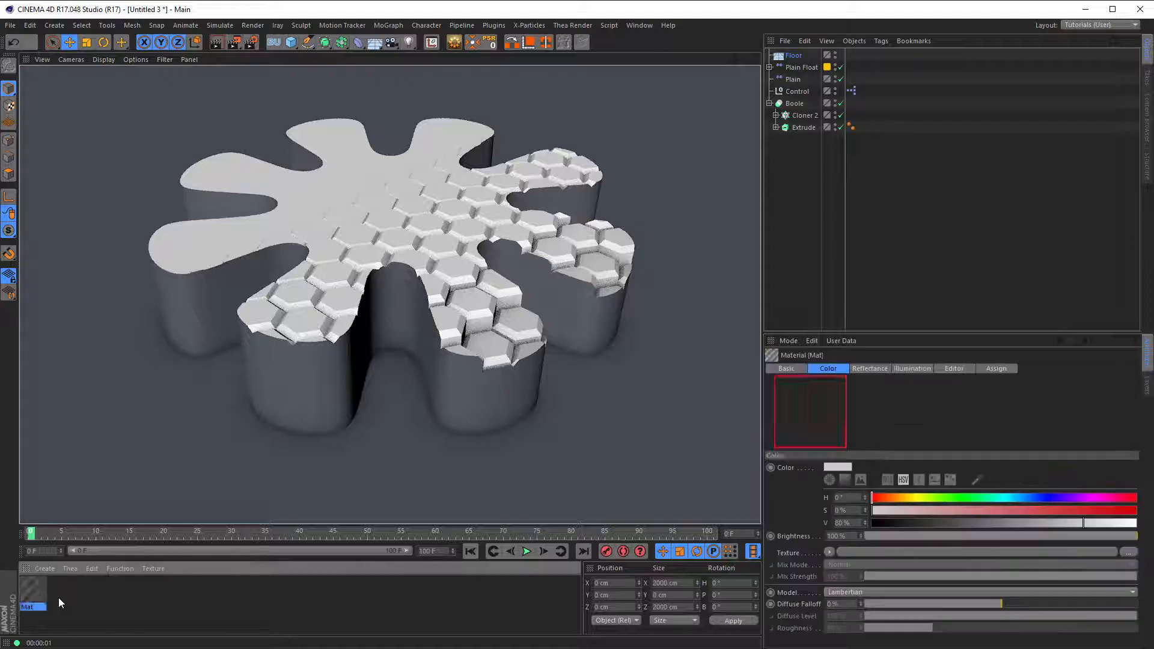
mouse_move(37, 591)
mouse_down()
mouse_move(232, 518)
mouse_move(946, 177)
mouse_move(845, 109)
mouse_move(798, 103)
mouse_up()
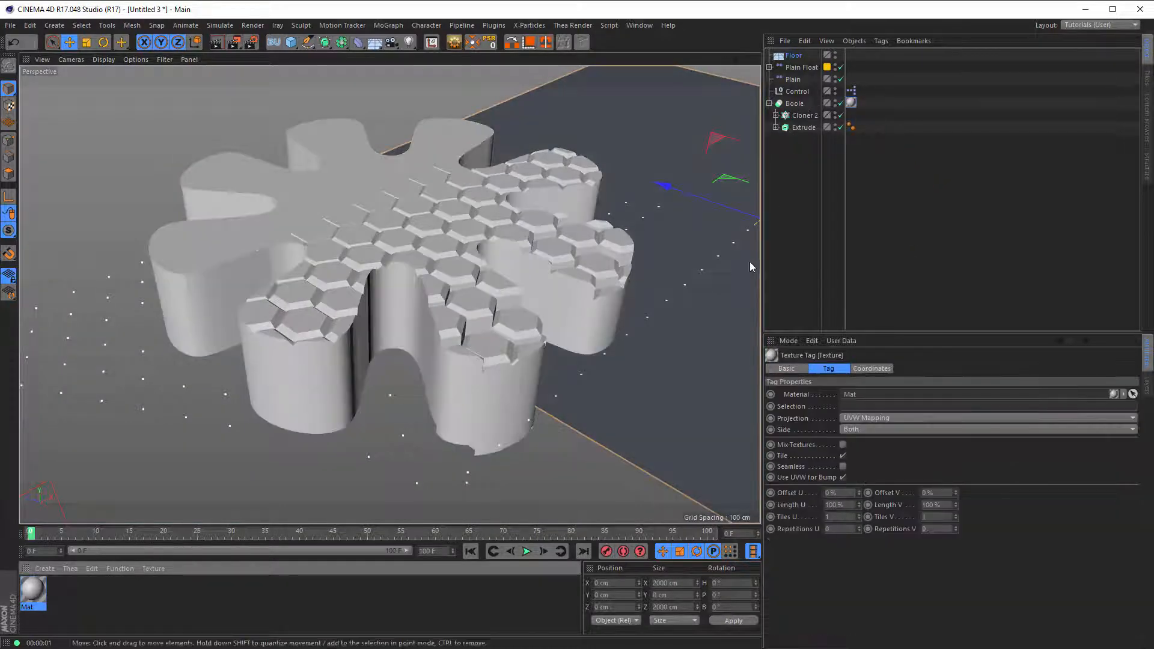
key(ctrl+r)
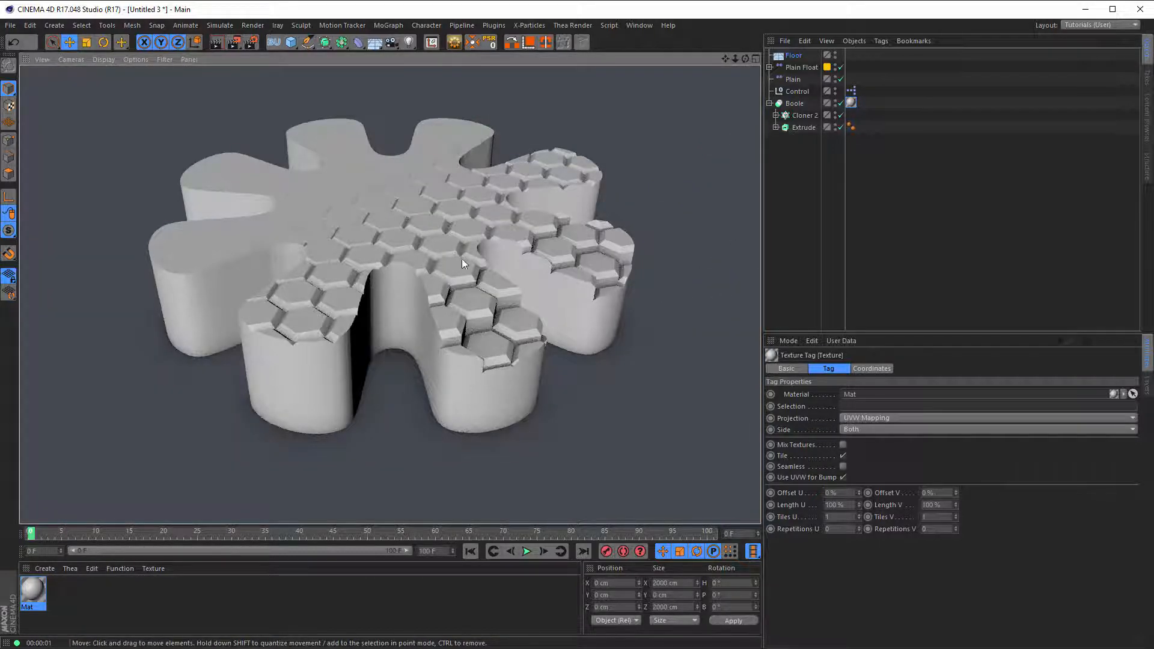
Step: Set the Phong Angle of the Extrude's Phong tag to 80°
click(775, 128)
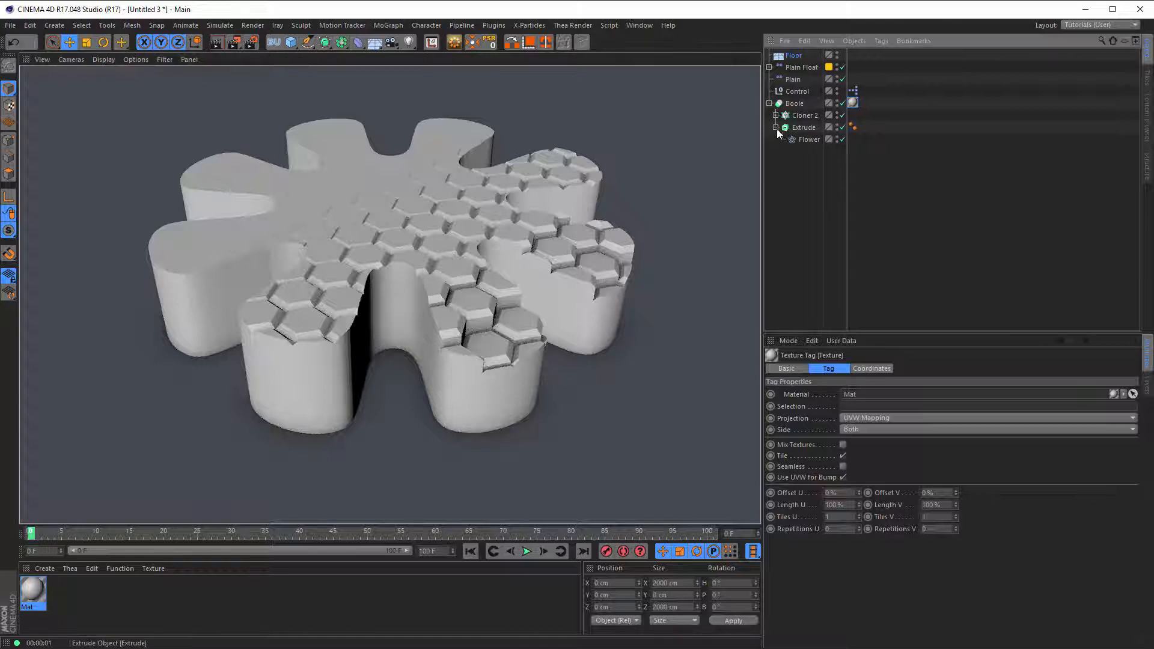
click(803, 139)
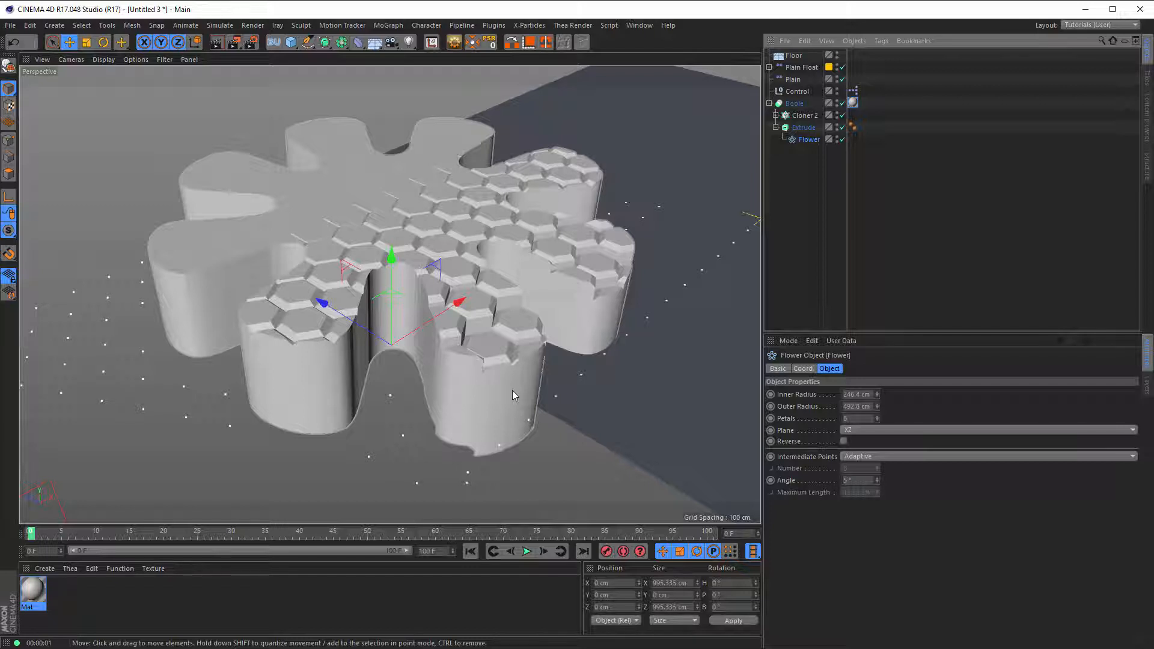
click(854, 128)
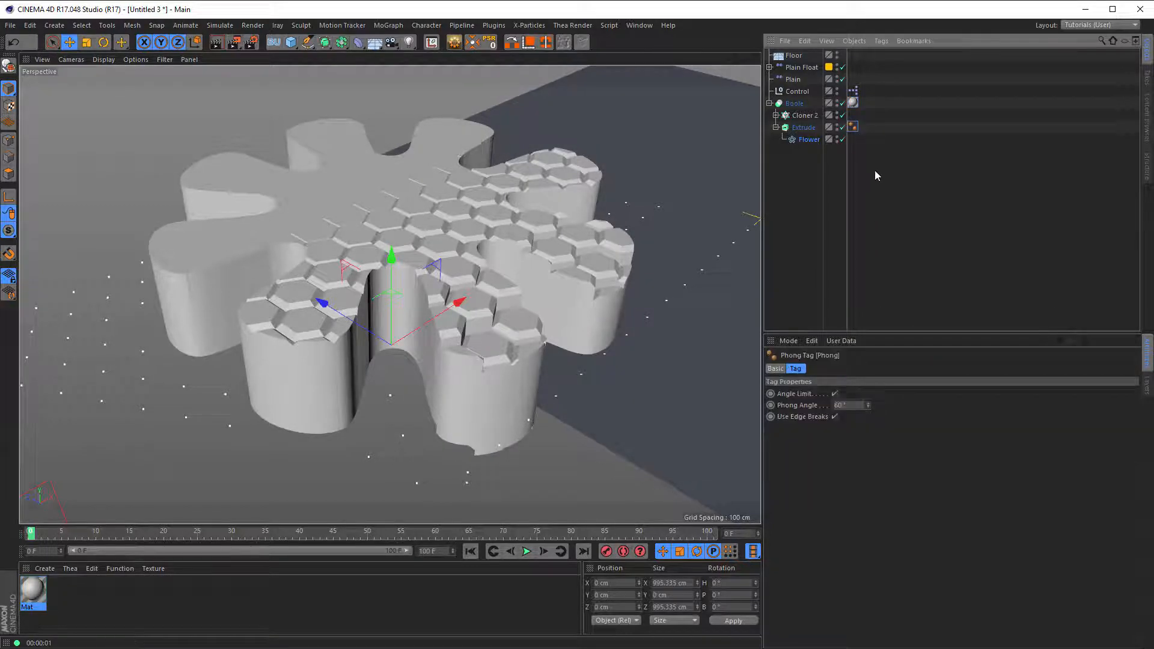
double_click(860, 403)
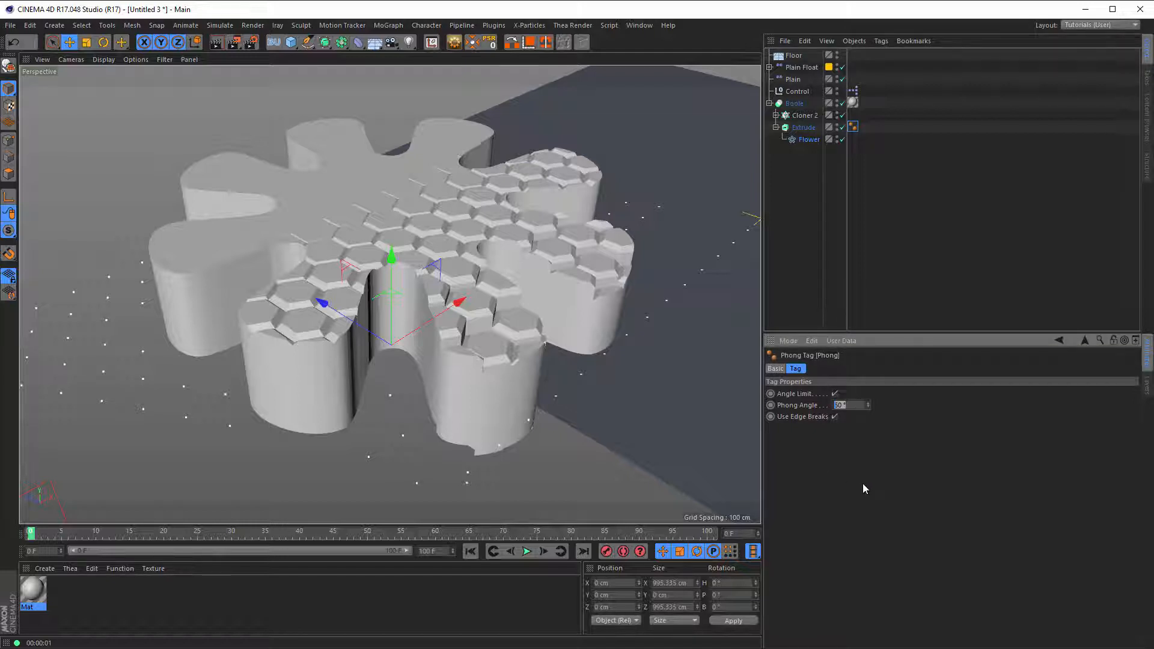
text(80)
key(Return)
drag(850, 405, 803, 423)
text(80)
key(Return)
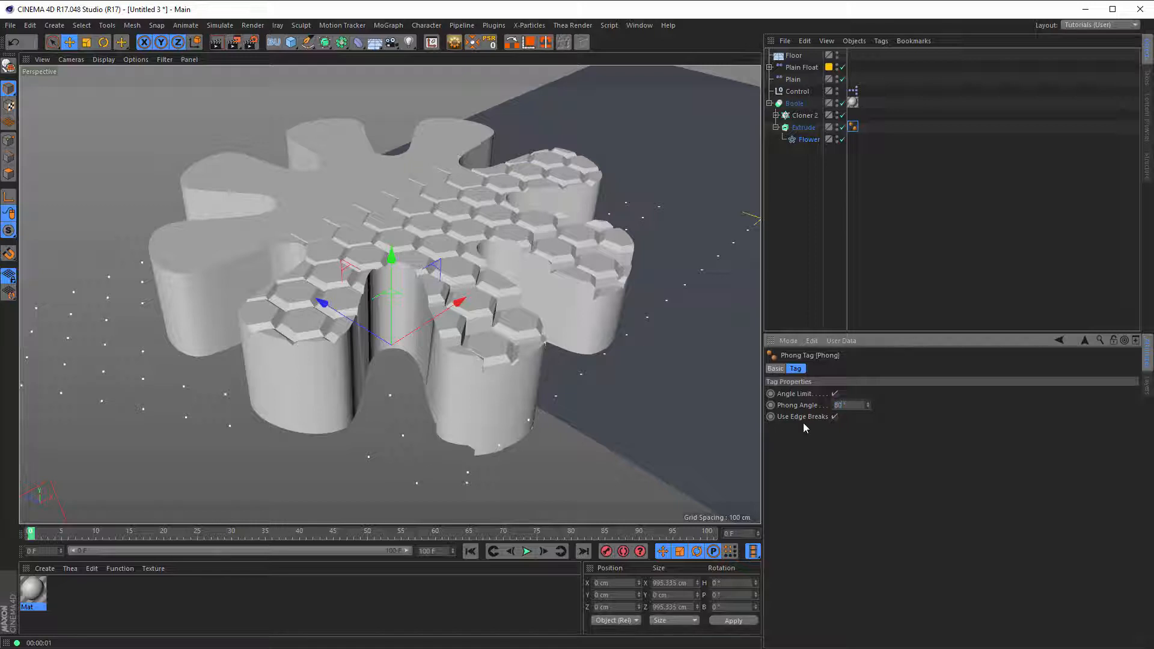
Step: Set the Flower spline's intermediate points to Uniform and raise their Number to 30
click(807, 139)
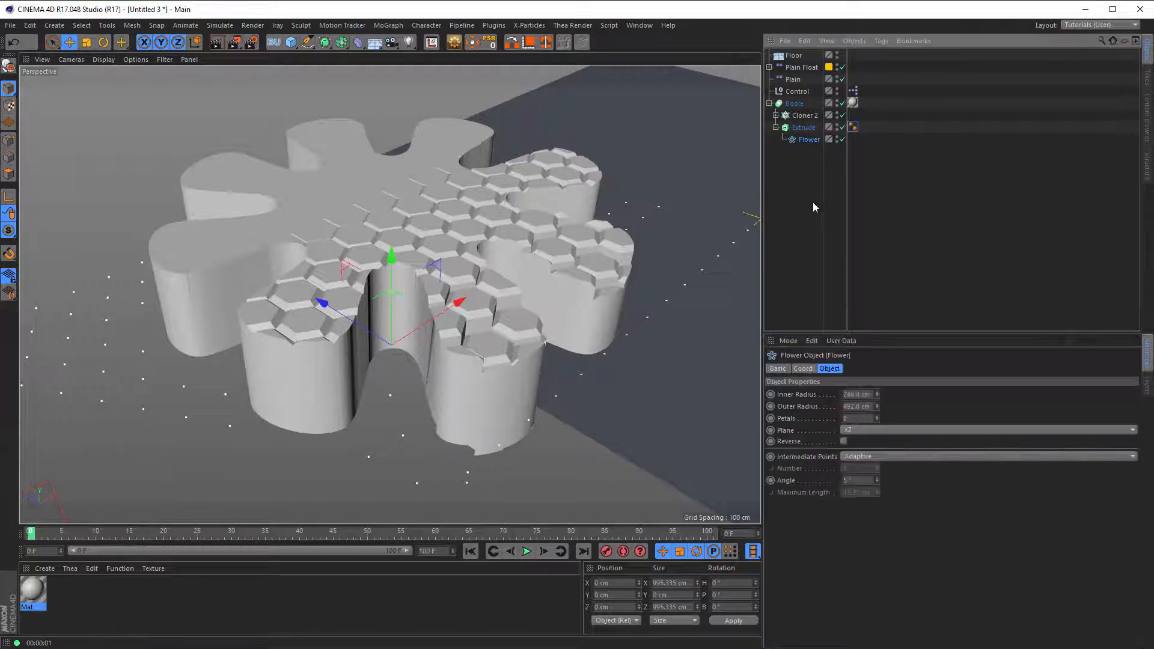
click(858, 456)
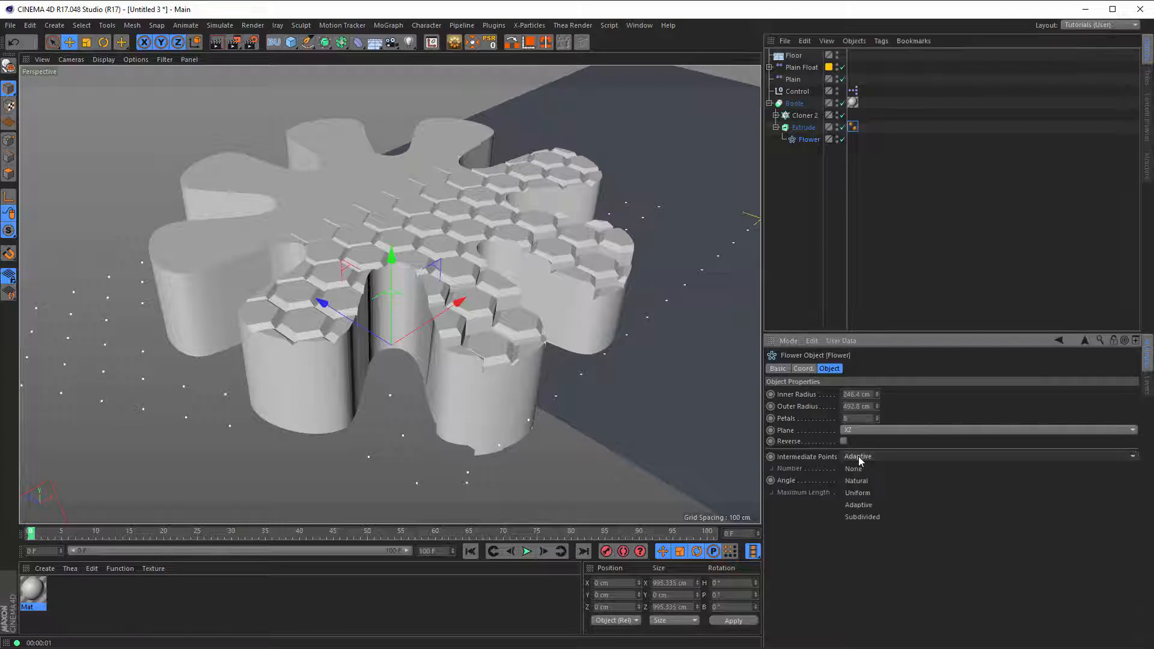
click(891, 492)
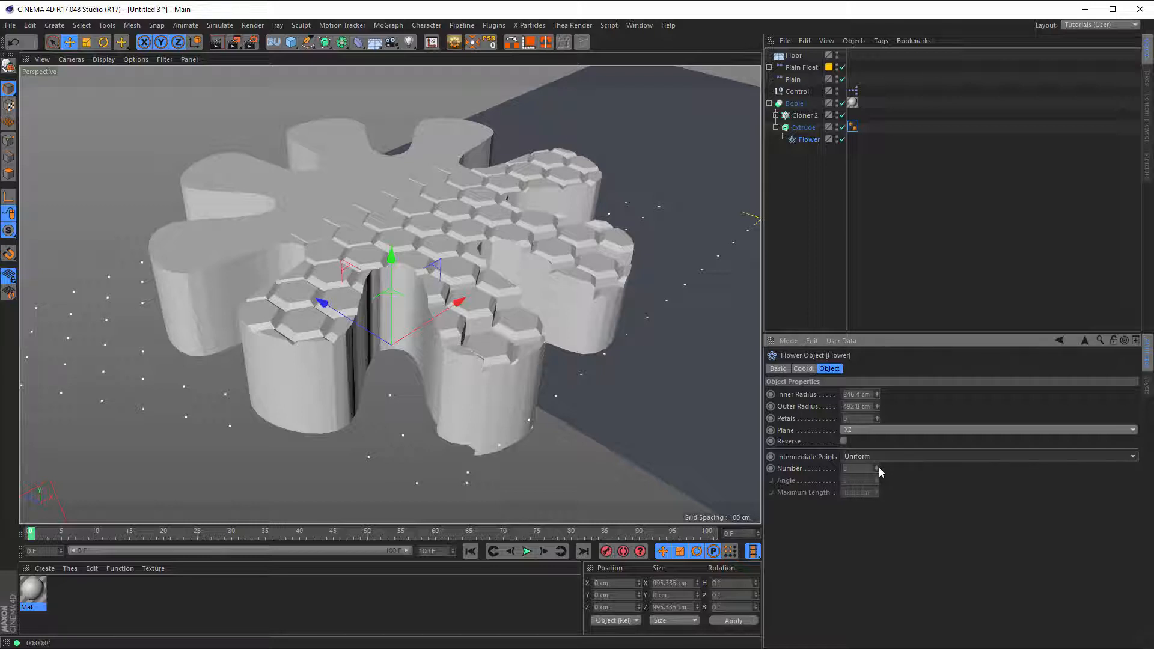
click(878, 470)
click(877, 466)
click(877, 466)
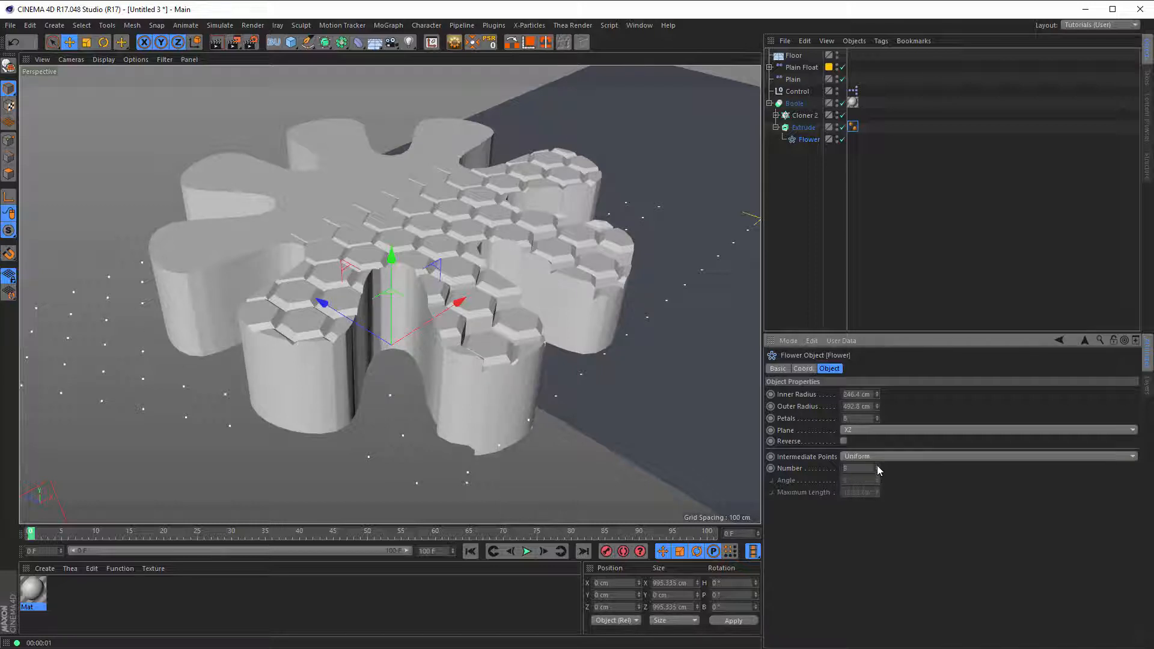
click(877, 466)
click(878, 466)
click(878, 466)
click(877, 465)
click(877, 466)
click(877, 465)
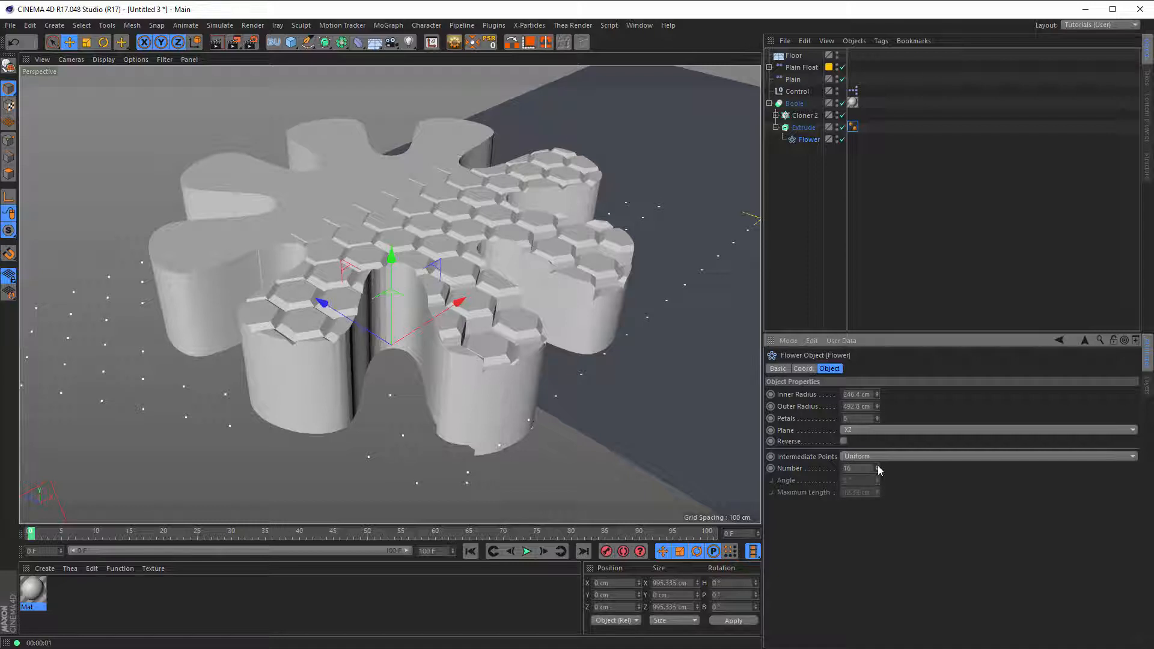
click(878, 466)
click(877, 466)
click(878, 466)
click(877, 466)
click(878, 466)
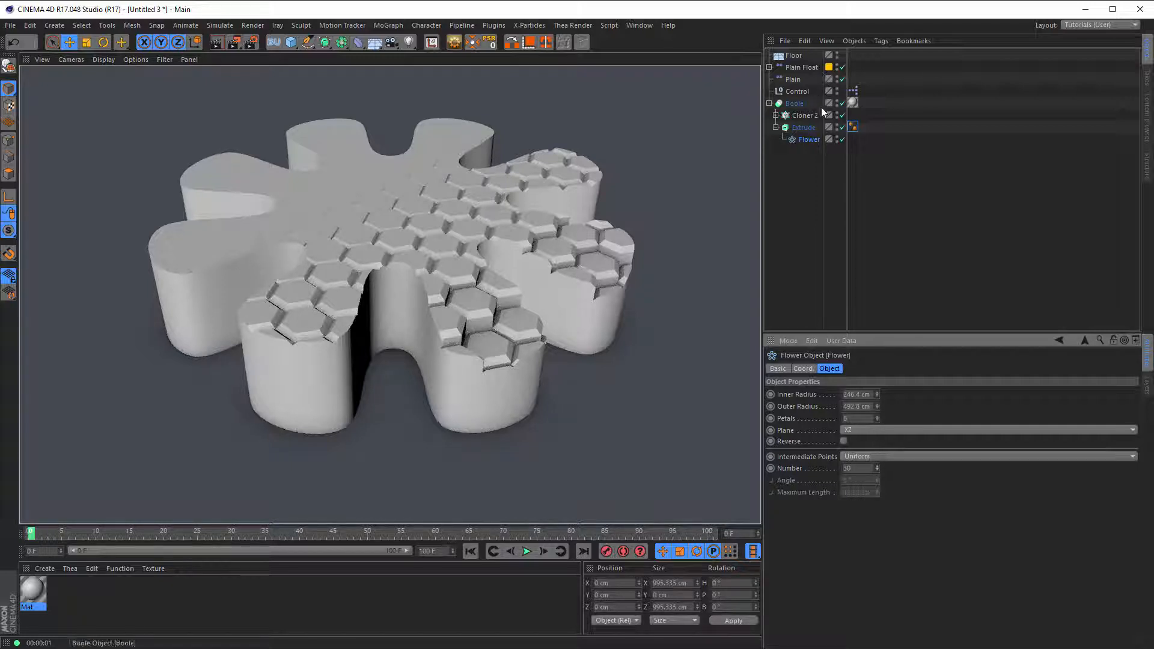
Step: Try a slightly higher Phong Angle on the Extrude's Phong tag and return it to 80°
click(853, 127)
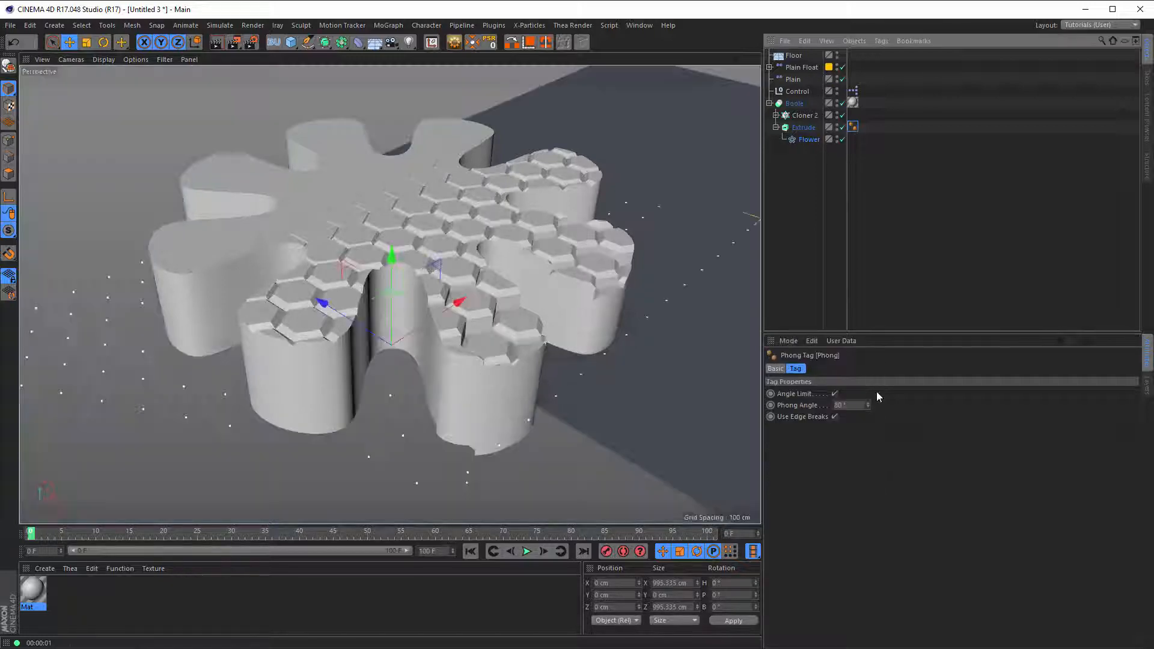
drag(867, 405, 868, 405)
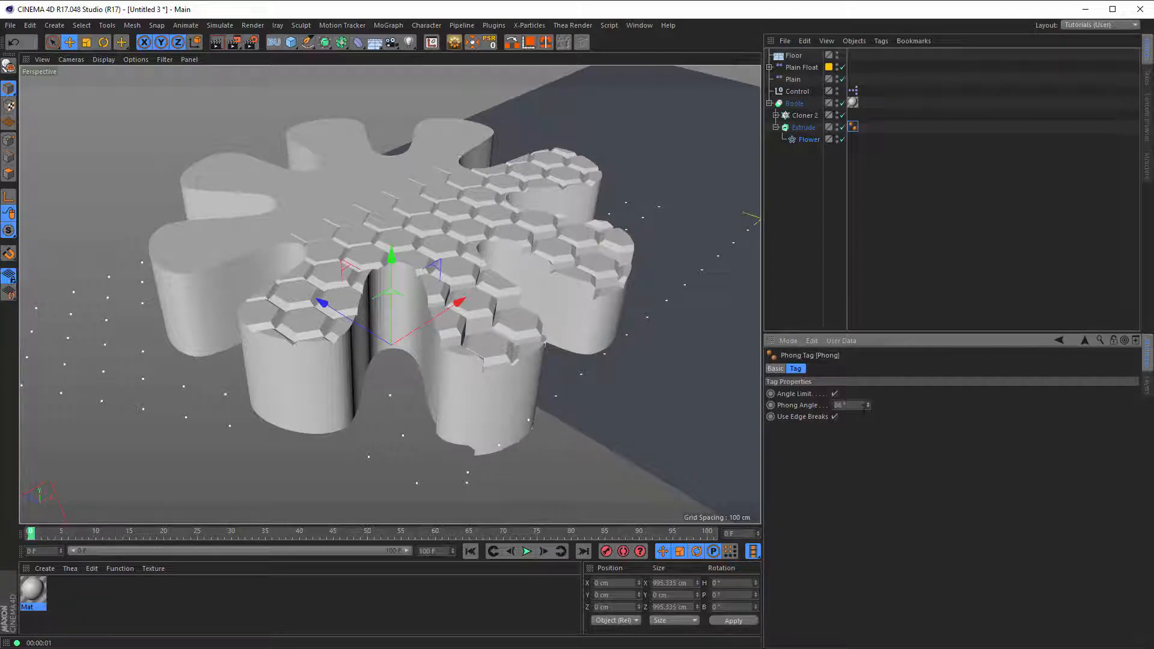
click(861, 405)
text(80)
key(Return)
Step: Set the Flower spline's intermediate points to Subdivided with a Maximum Length of 5 cm
click(808, 139)
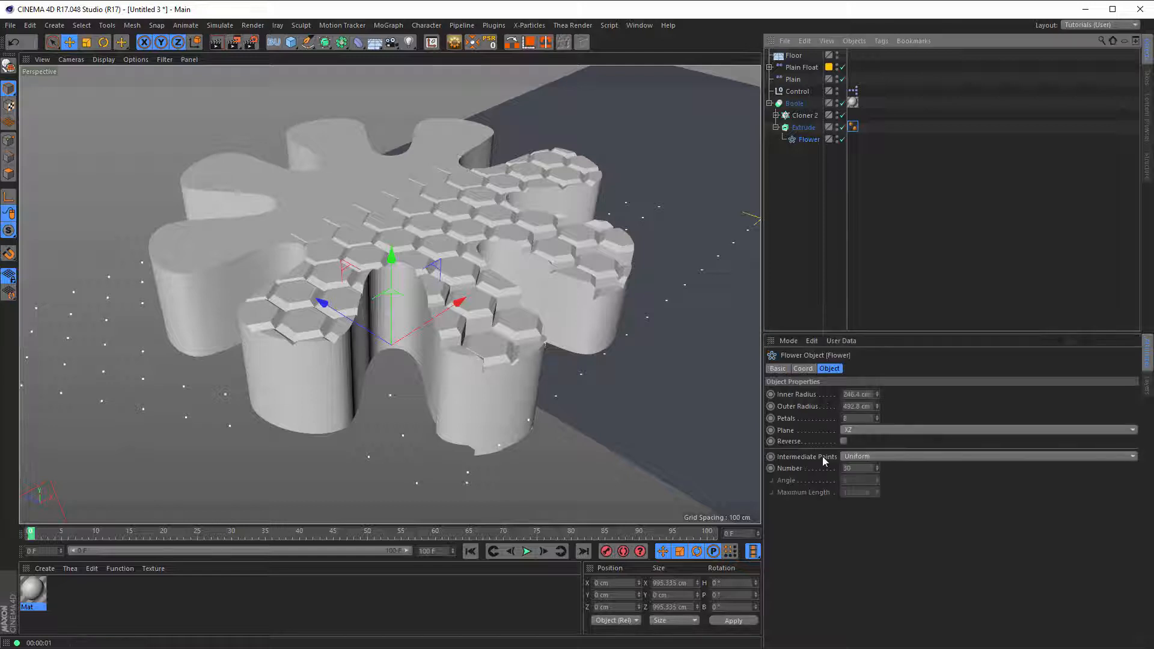
click(856, 468)
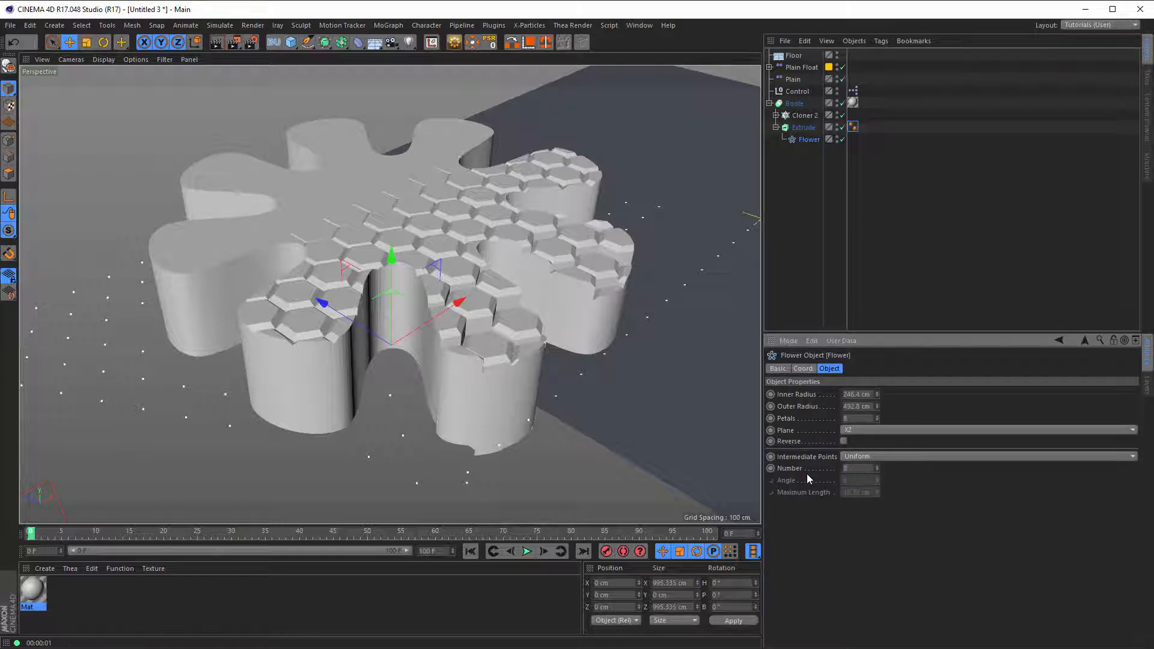
click(871, 456)
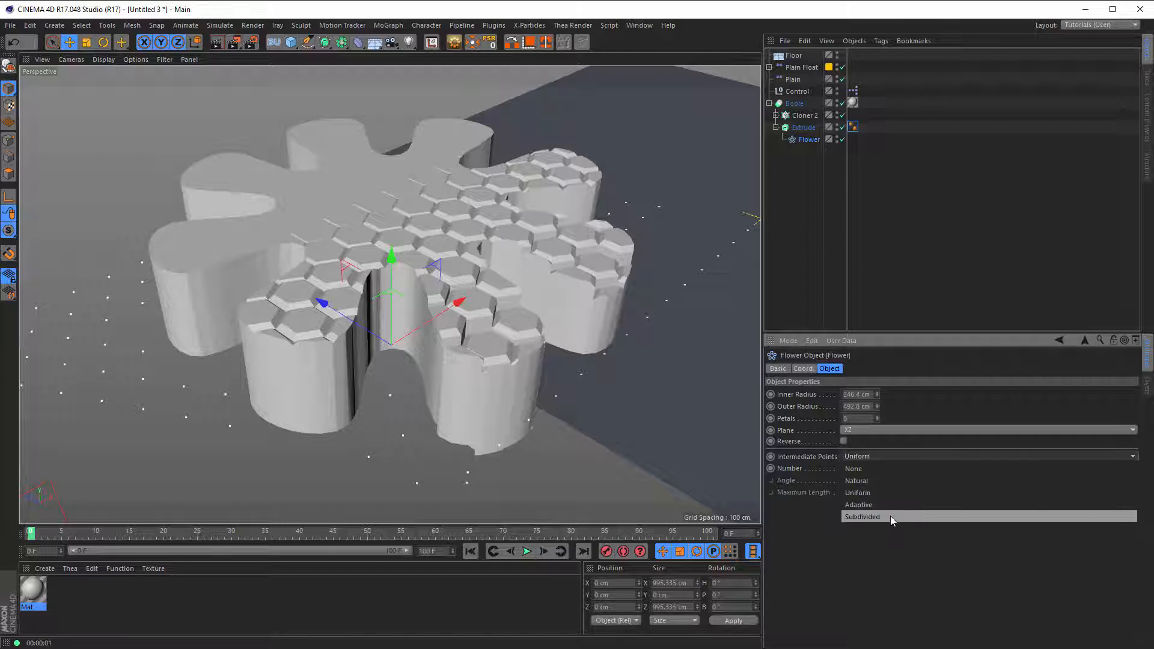
click(891, 518)
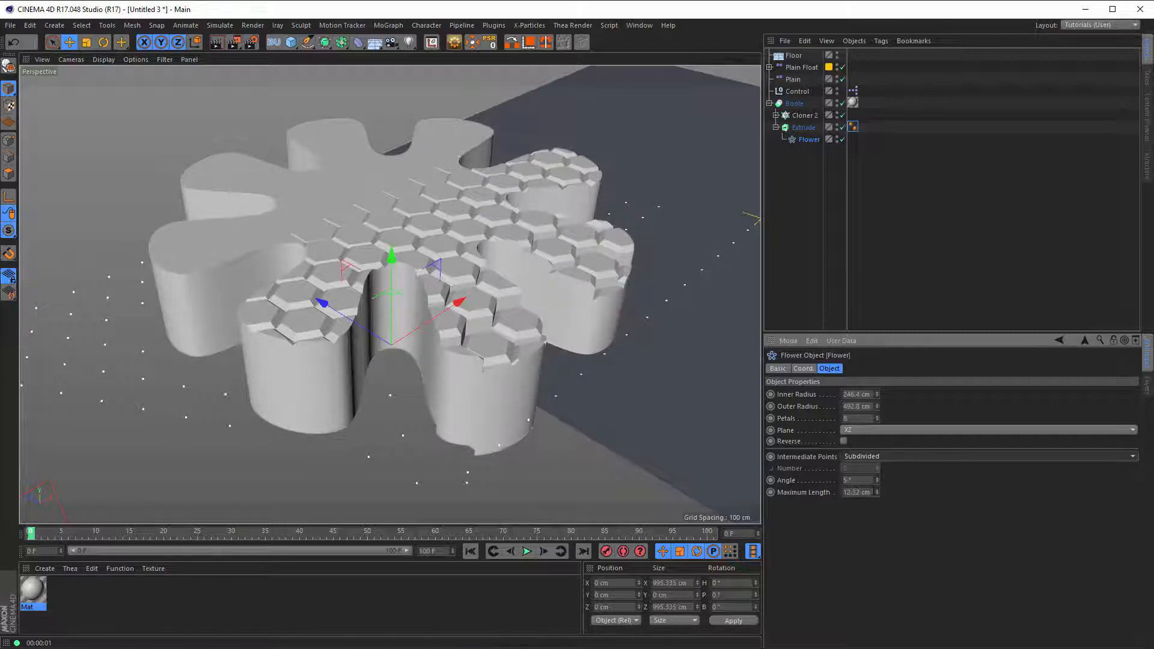
click(856, 492)
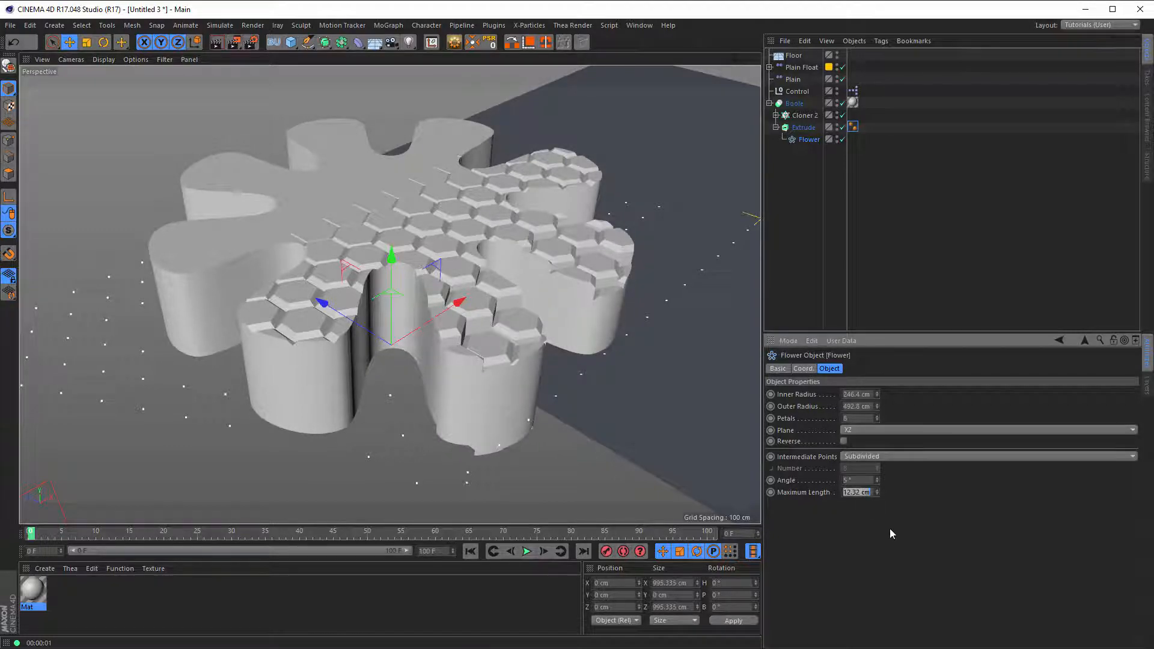
text(5)
key(Return)
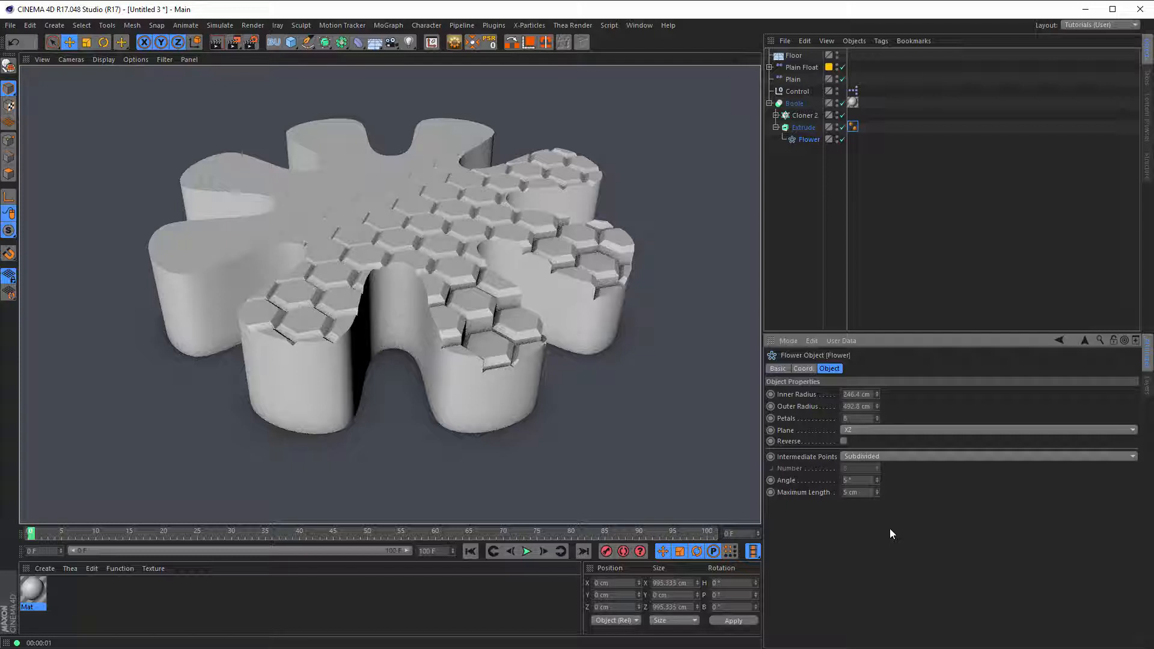
Step: Inspect the Plain Float effector's falloff in relation to the cut grid, and select the Flower spline
click(823, 273)
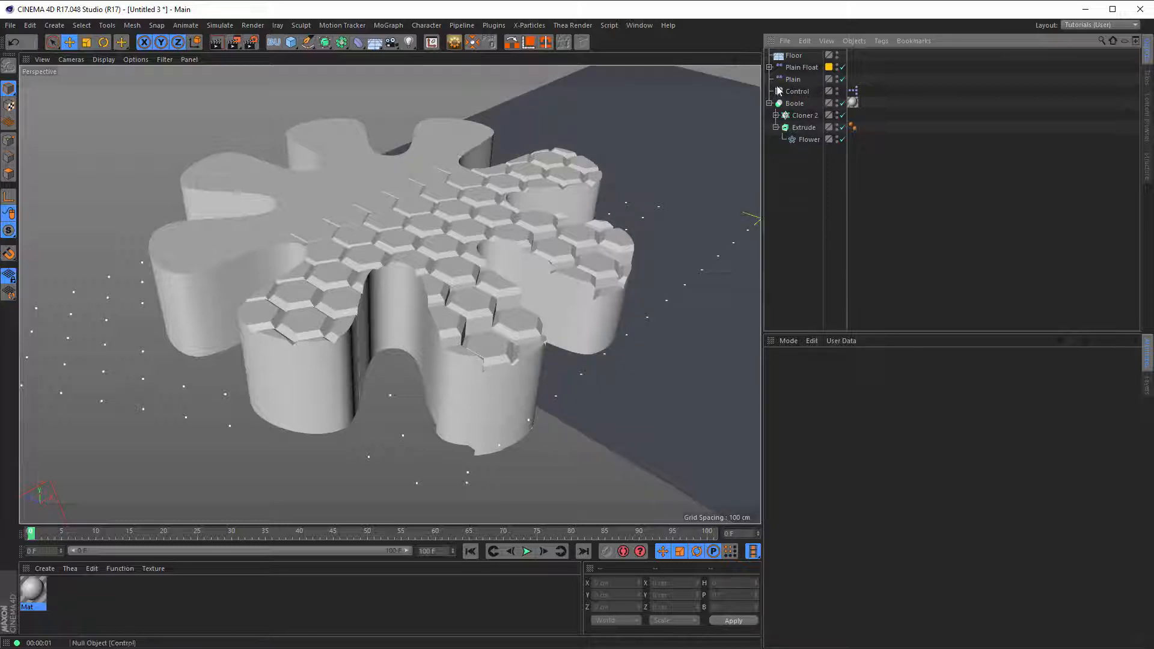
click(793, 67)
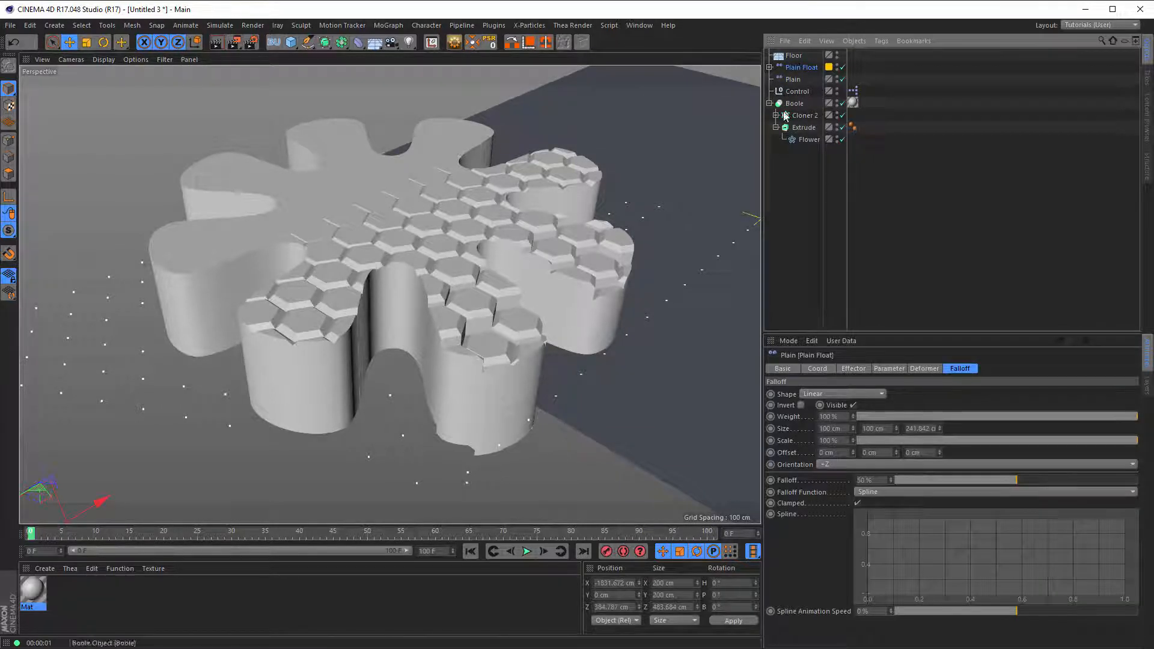
alt+right_drag(375, 361, 309, 388)
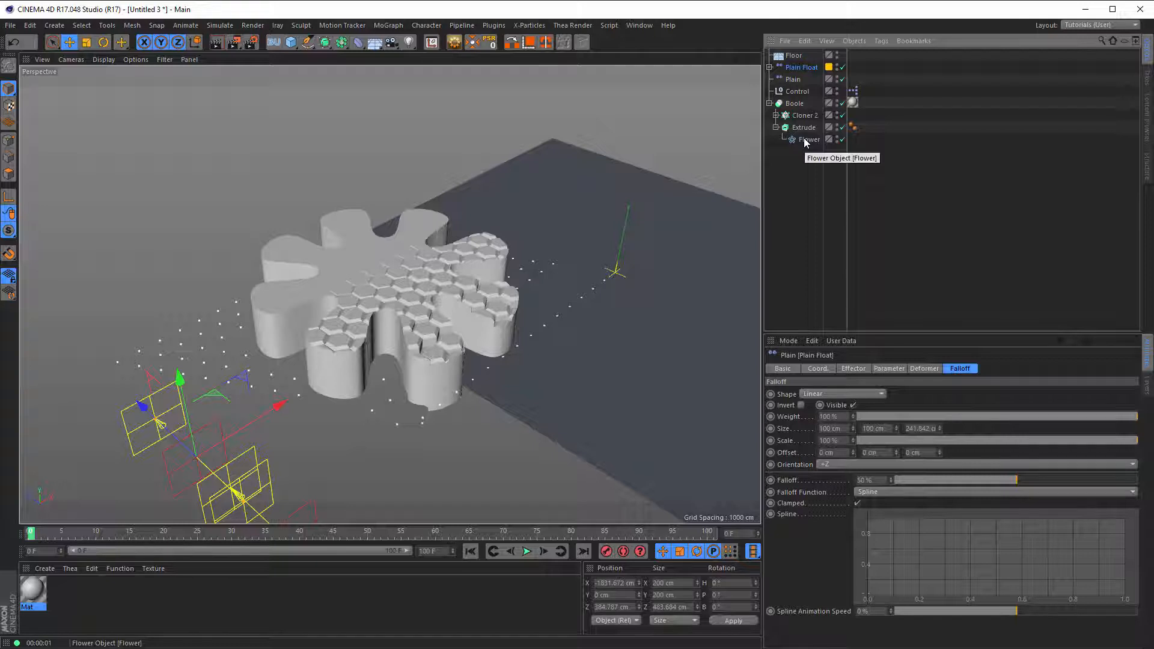
click(805, 139)
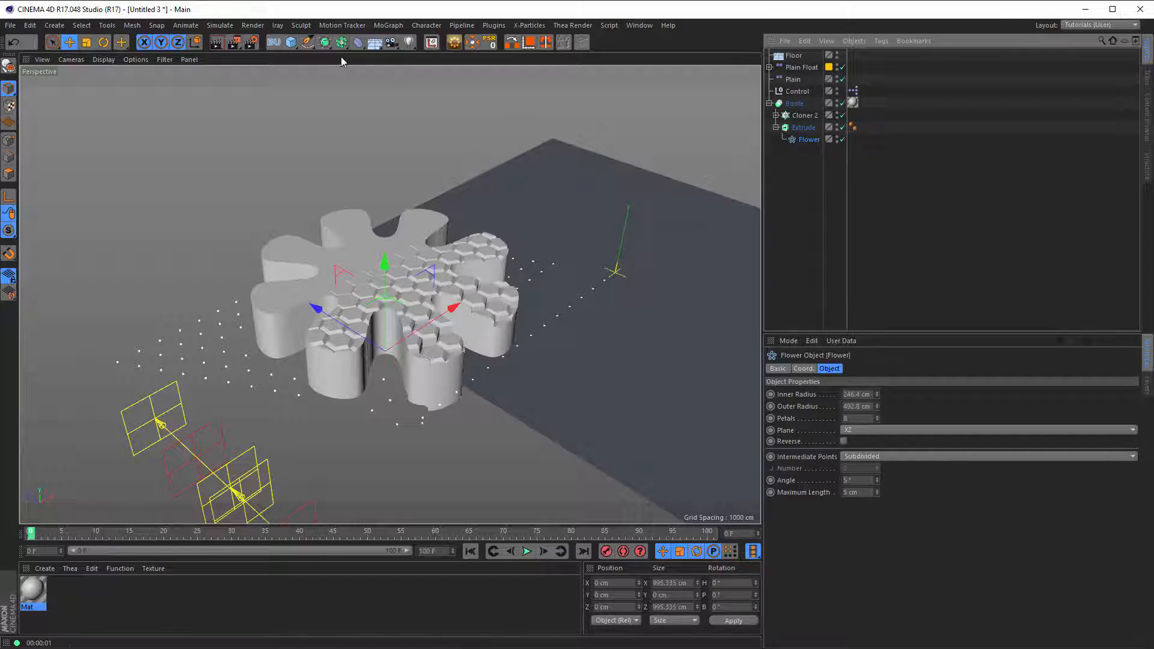
Step: Add a Null object at the root of the hierarchy, restore Flower under the Extrude, and place the Boole inside the Null
click(292, 43)
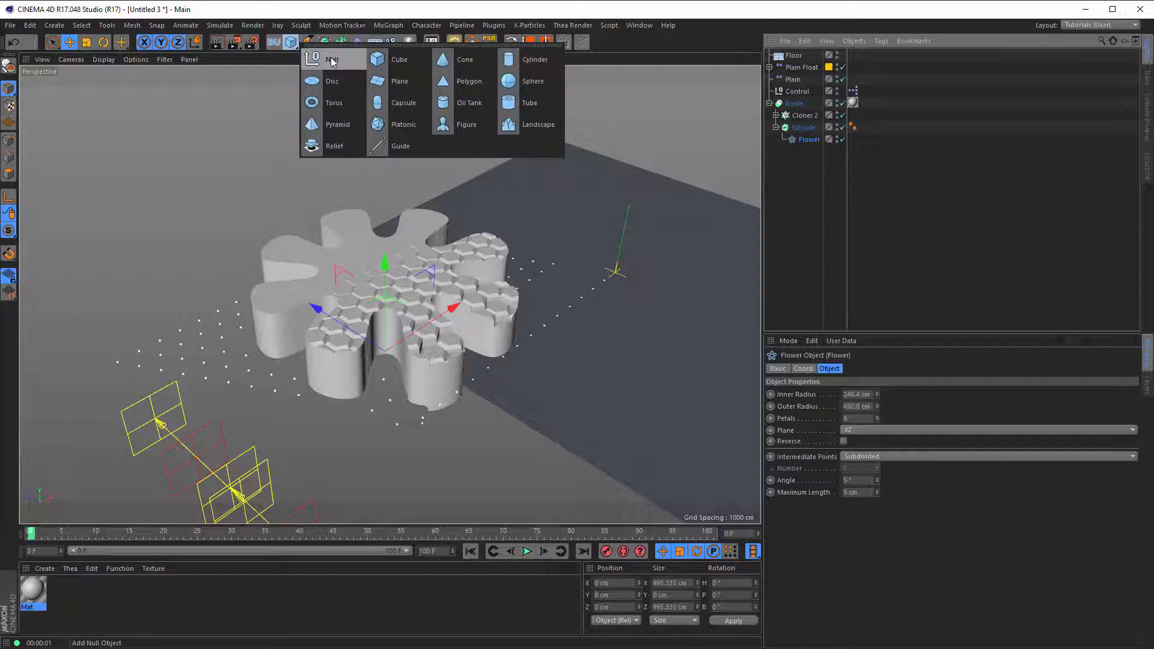
alt+click(331, 62)
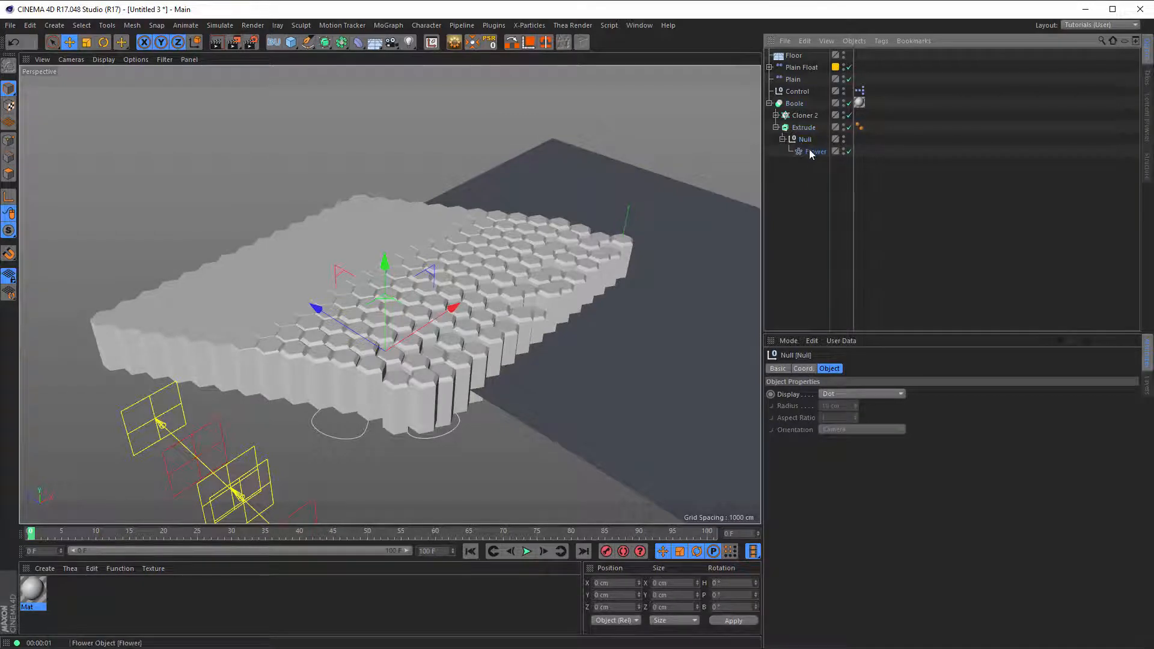
drag(811, 154, 805, 216)
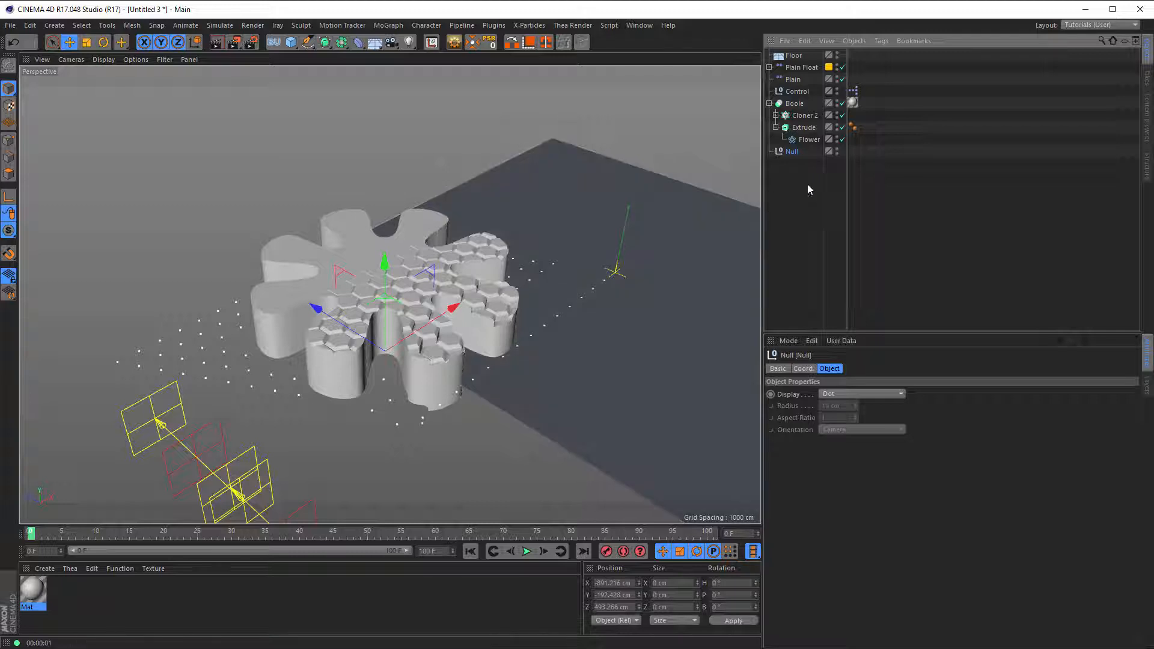
click(769, 103)
drag(792, 104, 795, 114)
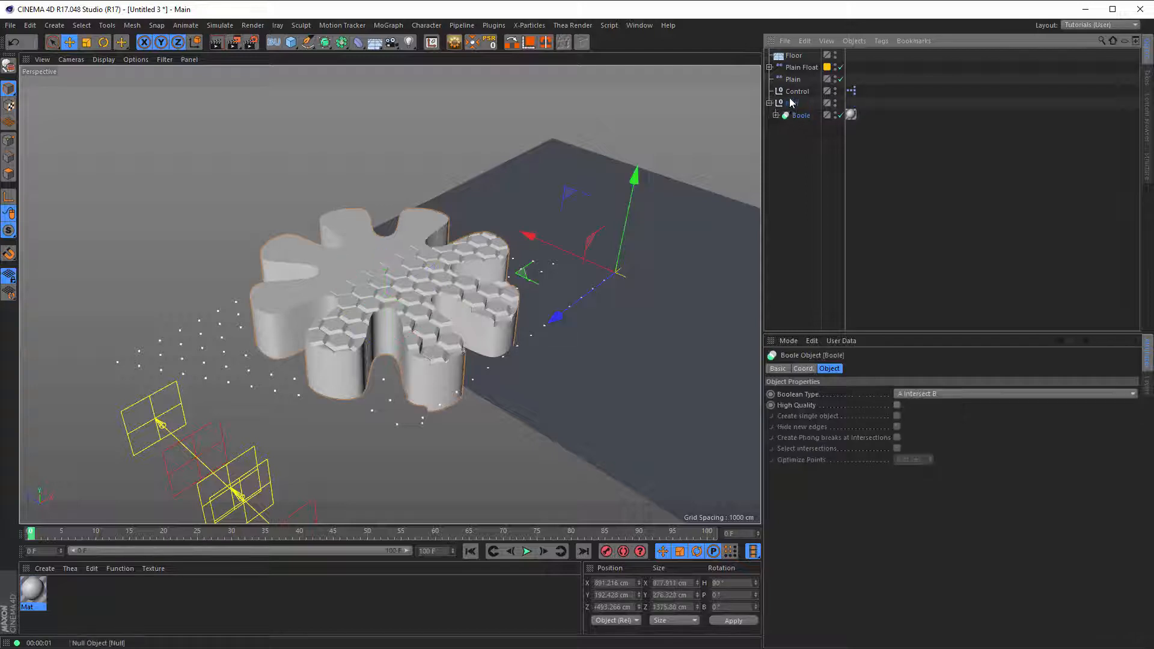
Step: Move the Plain Float and Plain effectors into the Null alongside the Boole, and select the collapsed Null
click(792, 81)
shift+click(795, 69)
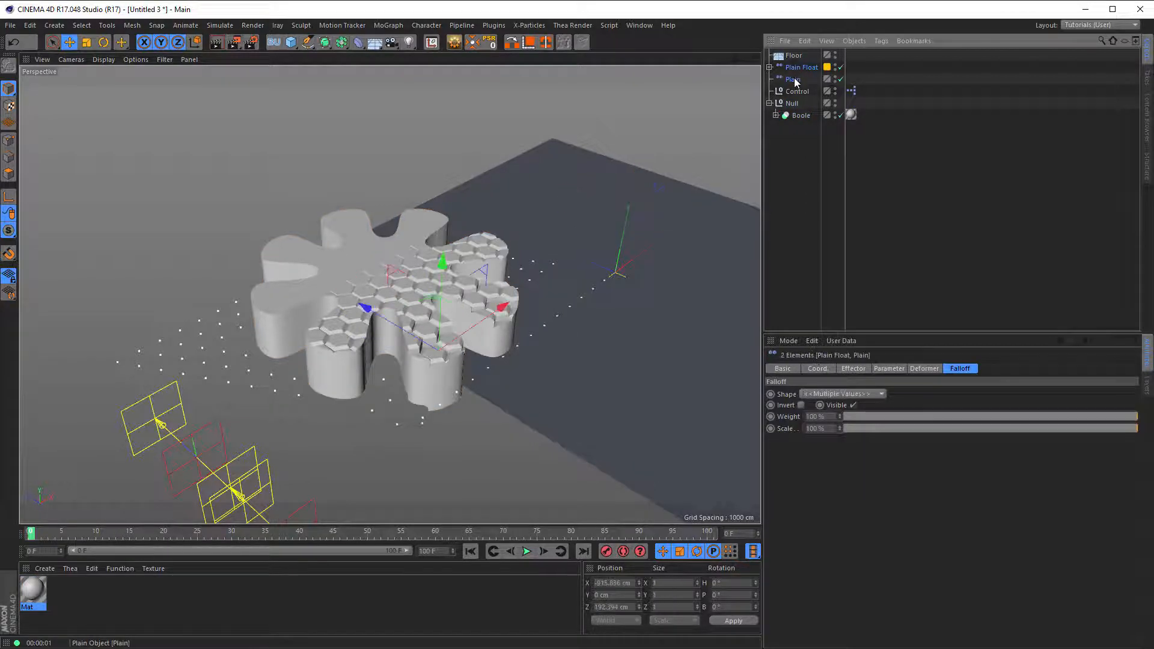
drag(794, 81, 796, 113)
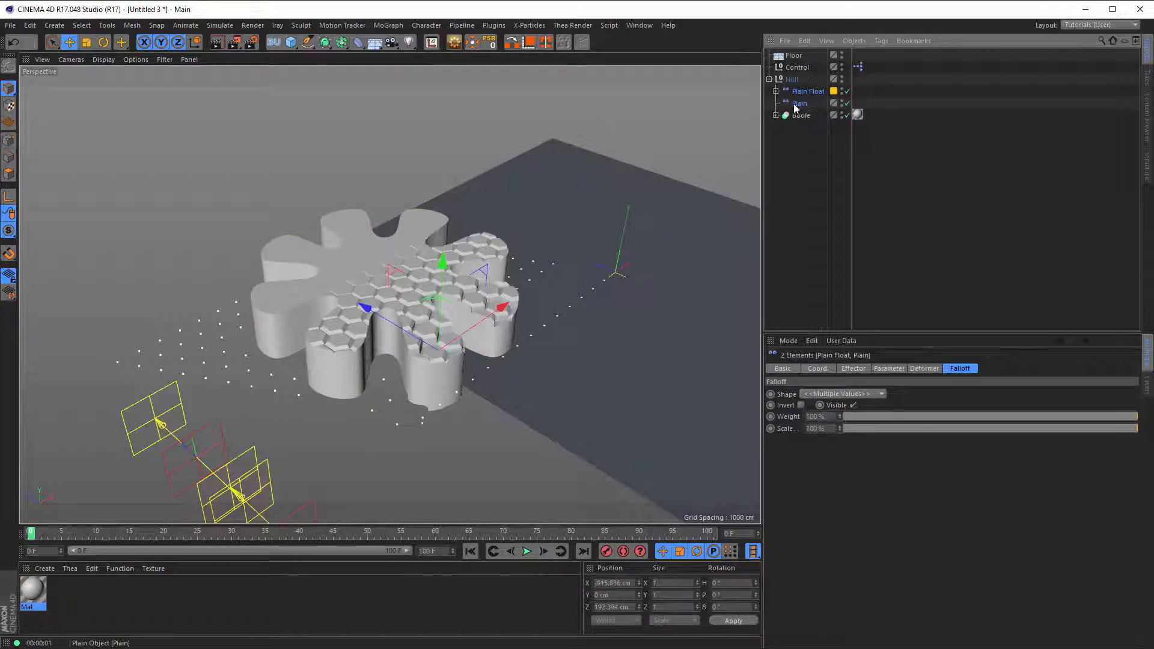
click(769, 78)
click(779, 80)
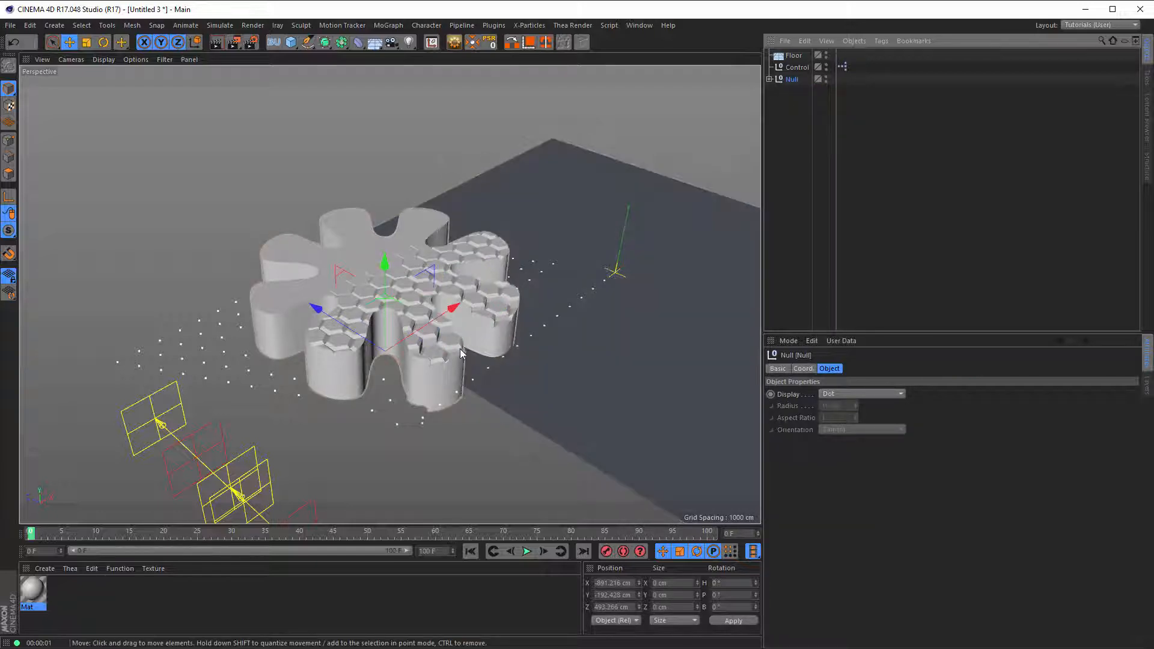
Step: Try setting the Null's Y position to 0 cm, check the result from a low angle, and undo the change
alt+middle_drag(459, 349, 410, 355)
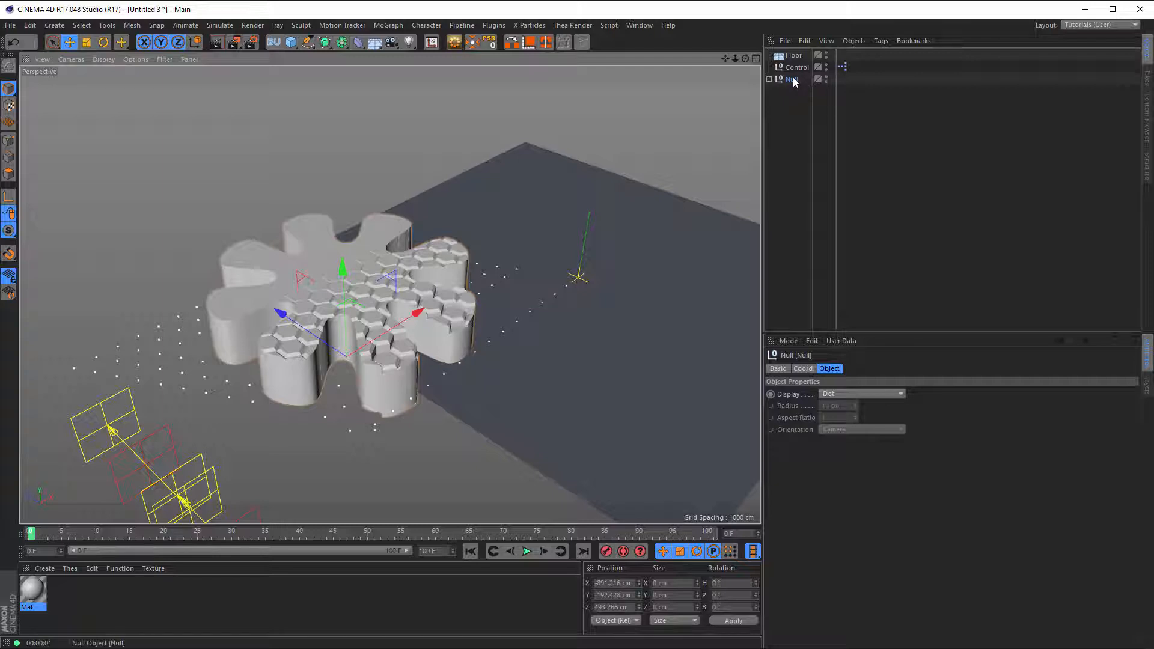
click(803, 369)
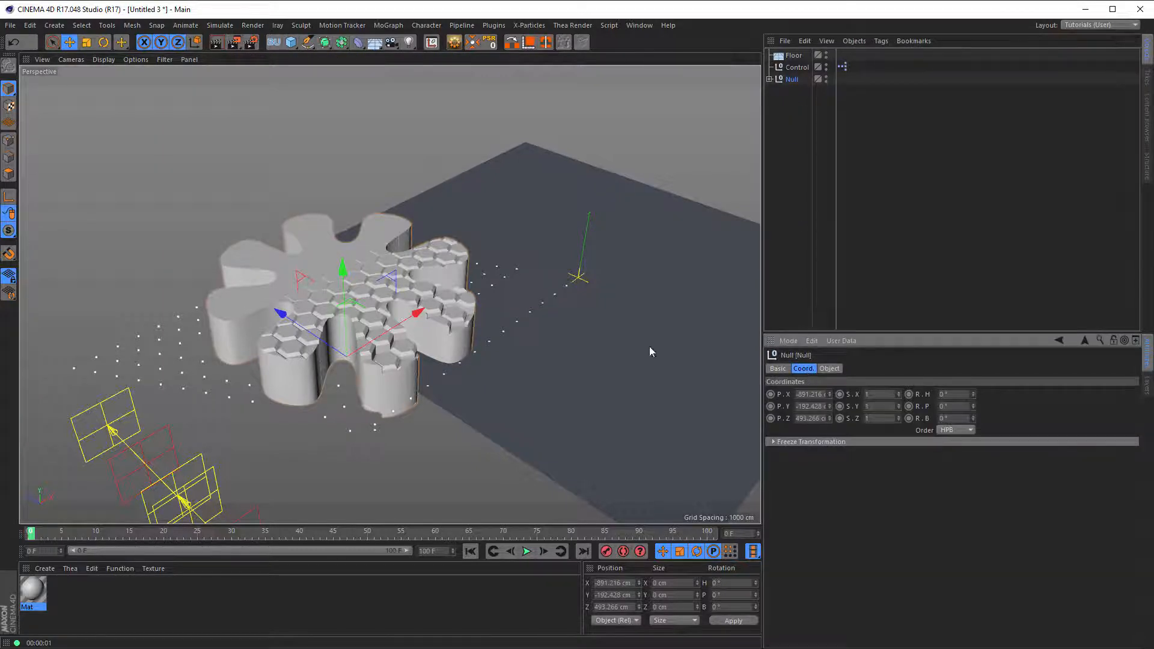
alt+drag(438, 341, 499, 373)
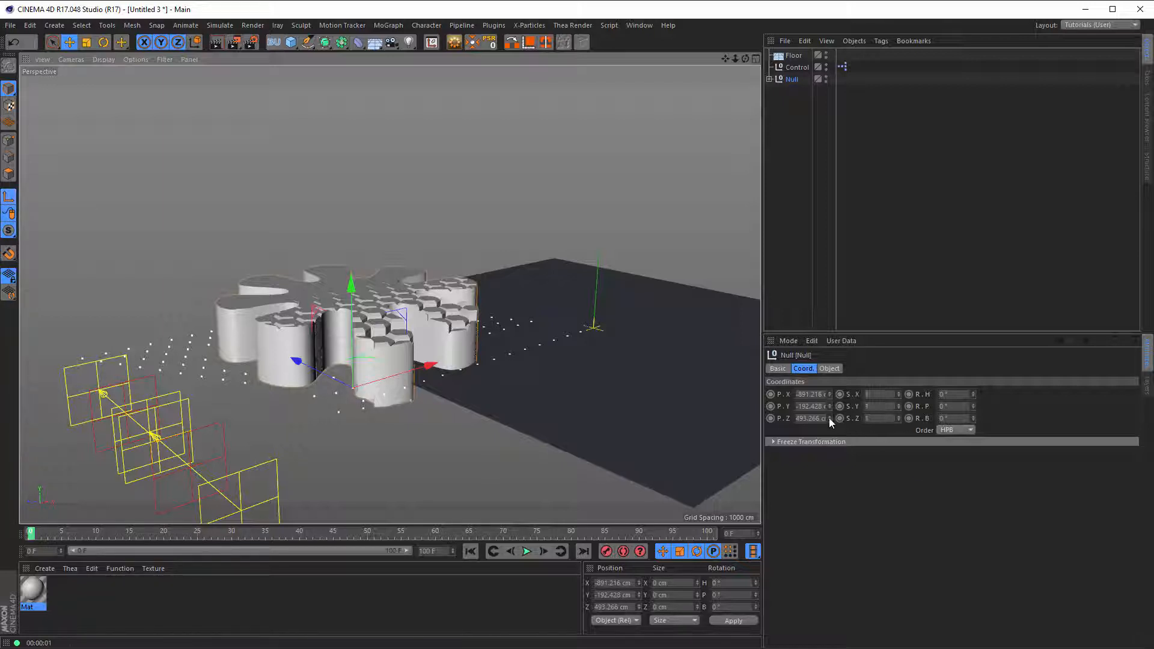
click(810, 406)
text(0)
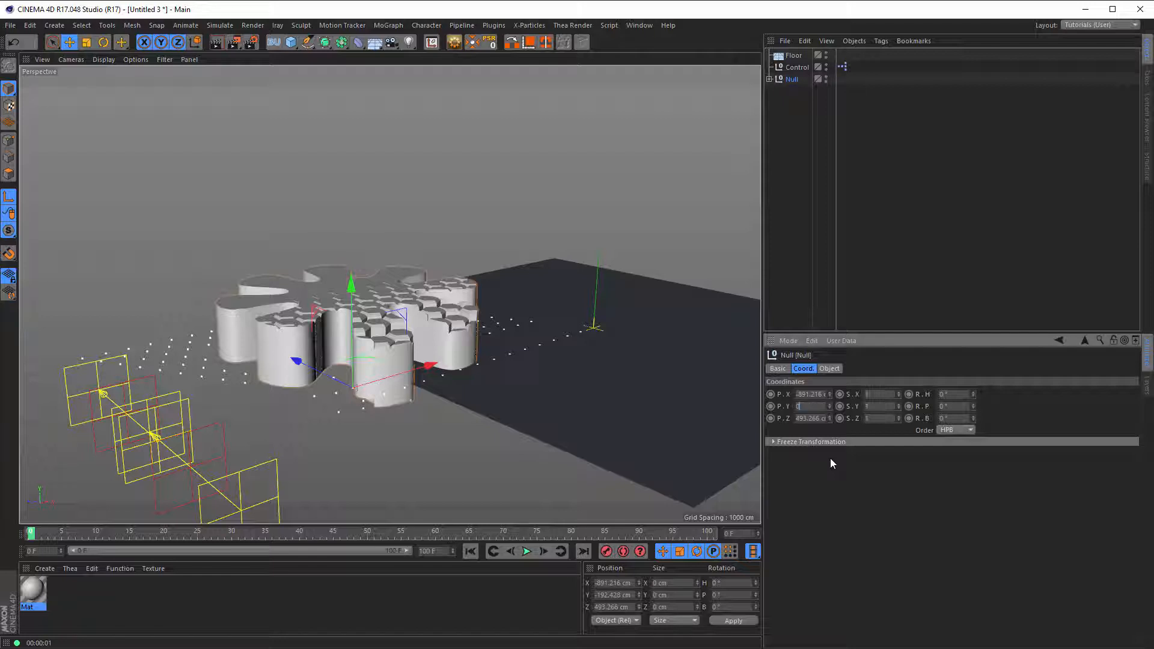
key(Return)
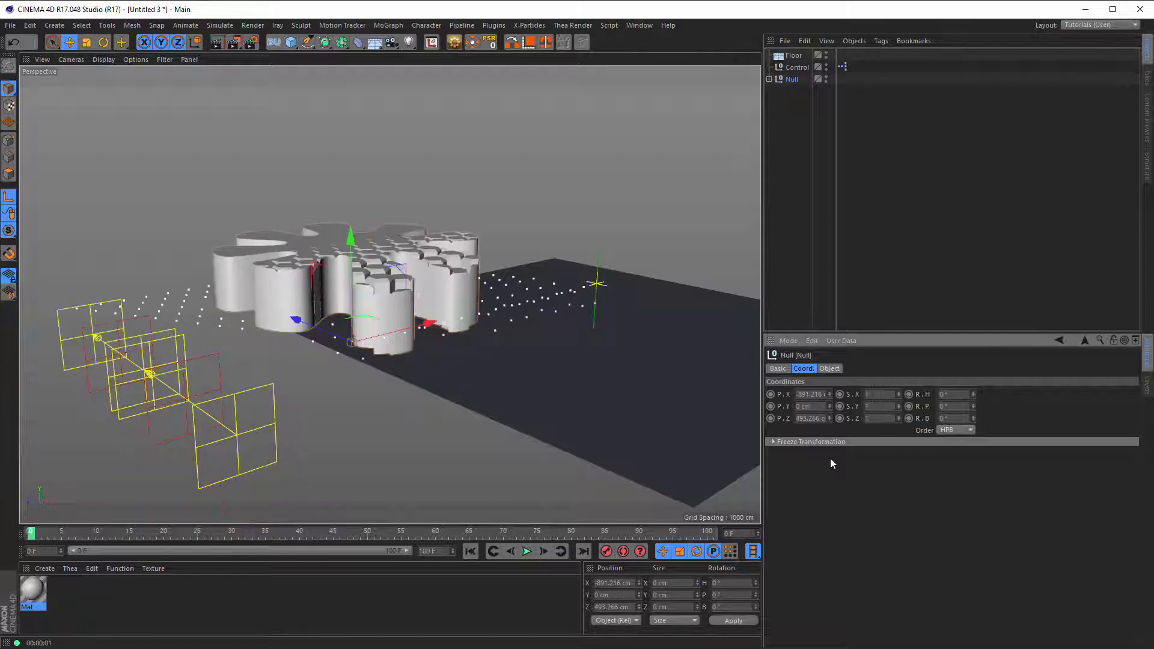
alt+drag(327, 319, 315, 363)
alt+right_drag(315, 363, 368, 340)
alt+drag(369, 340, 415, 351)
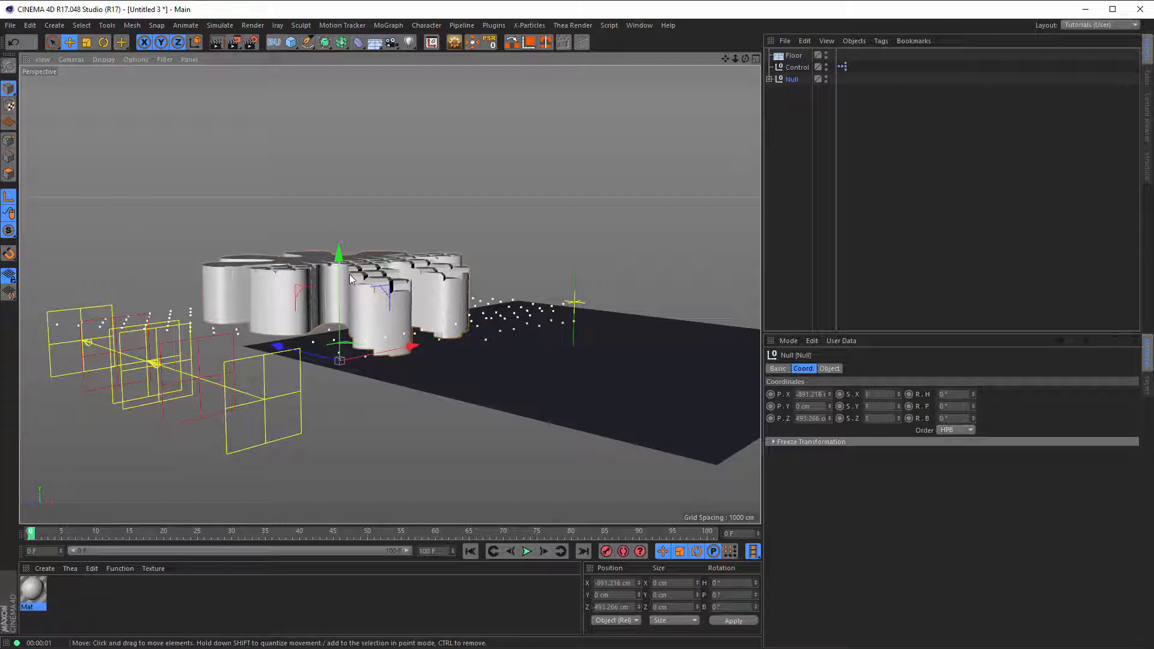
key(ctrl+z)
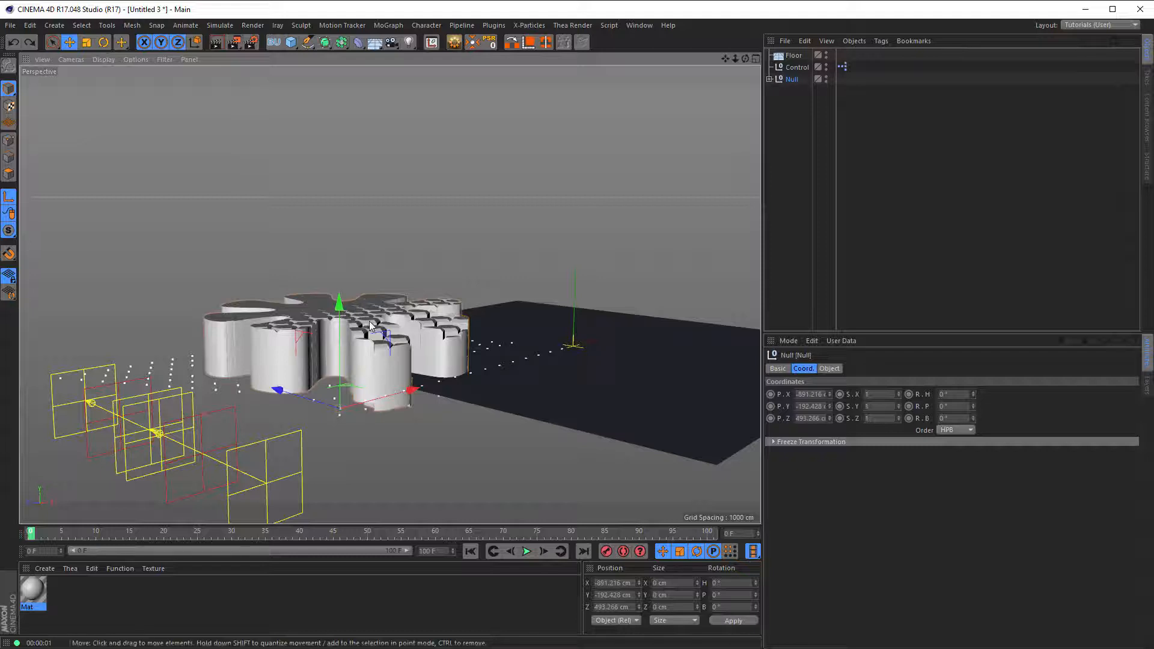
alt+drag(369, 320, 395, 311)
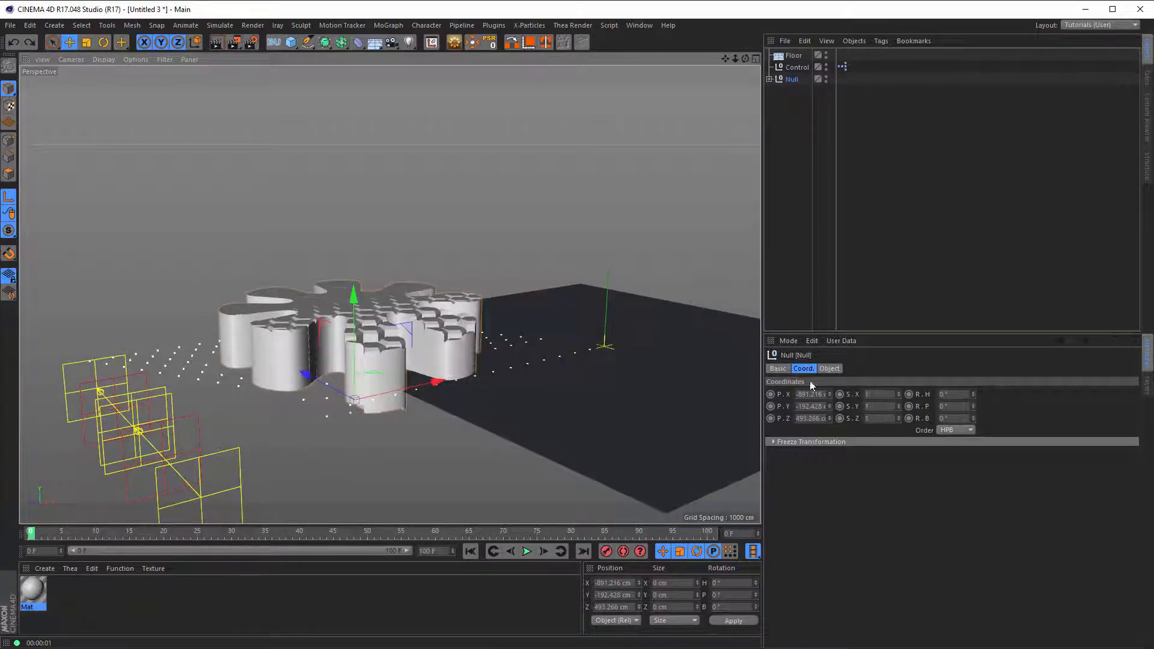
click(810, 407)
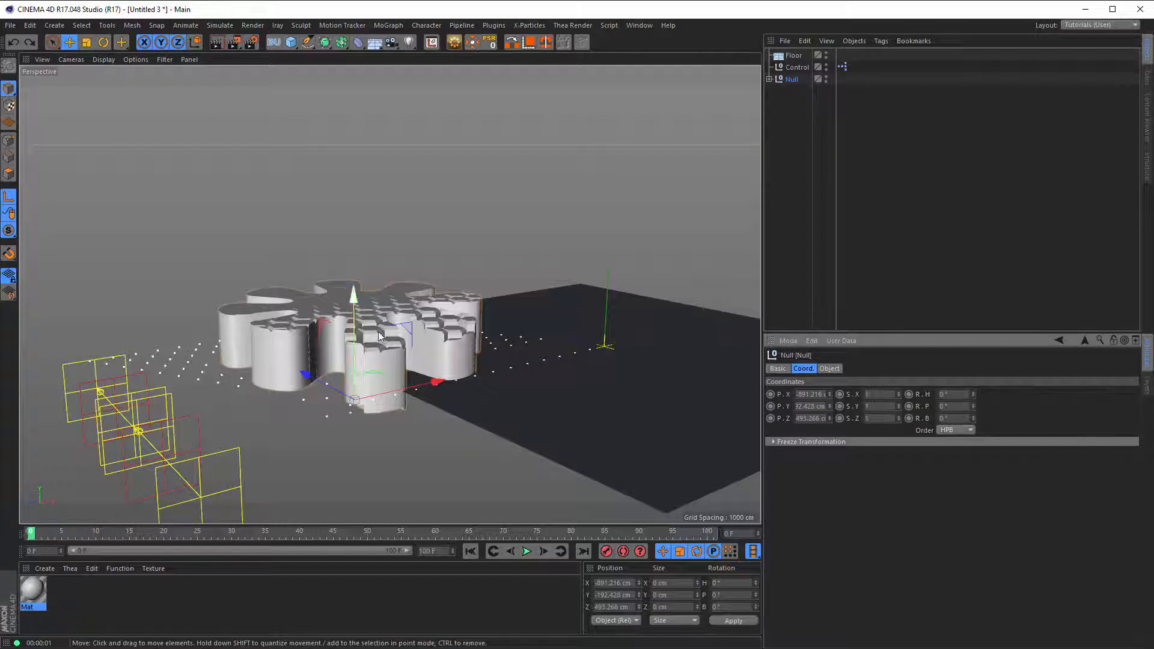
click(789, 81)
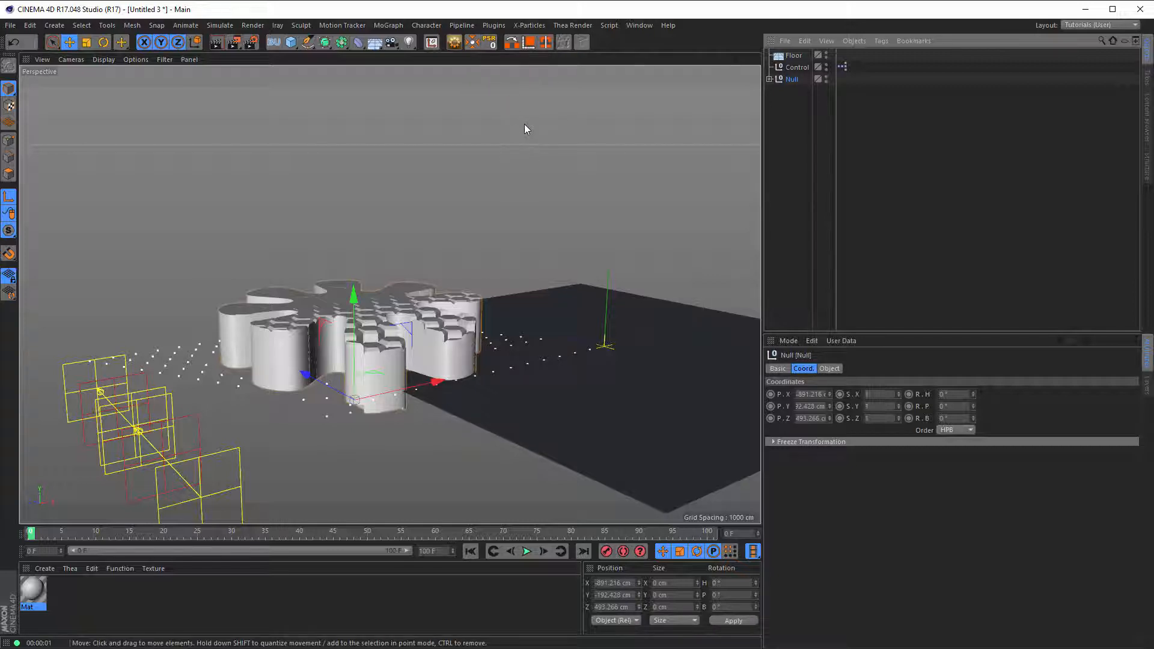
key(shift+F12)
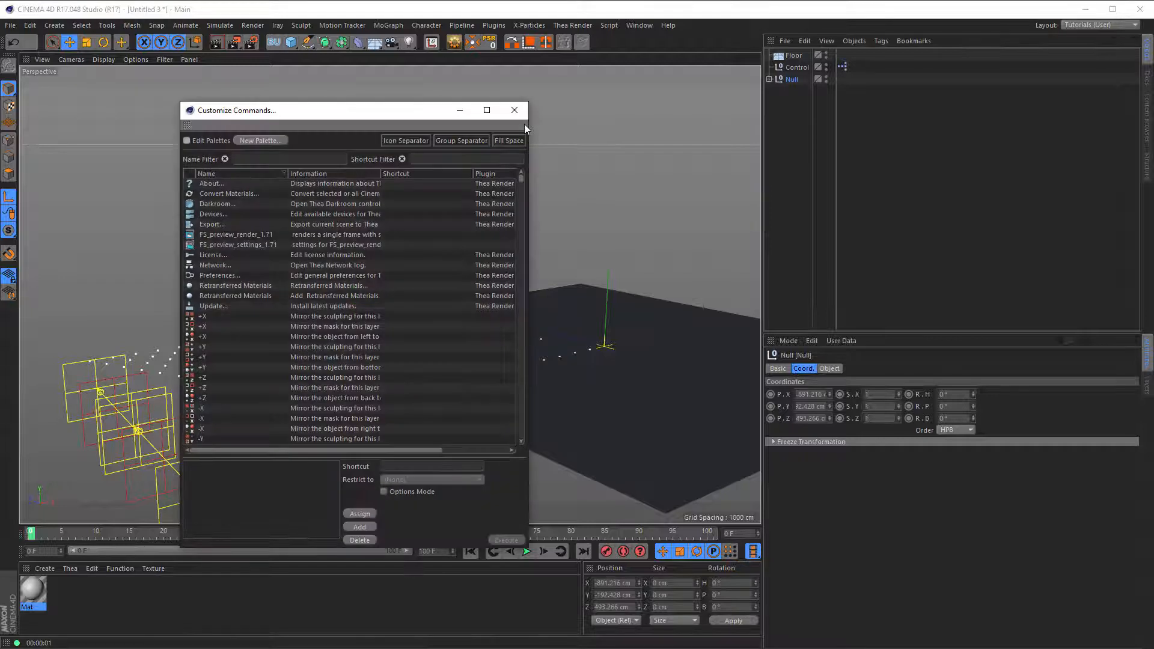
click(514, 111)
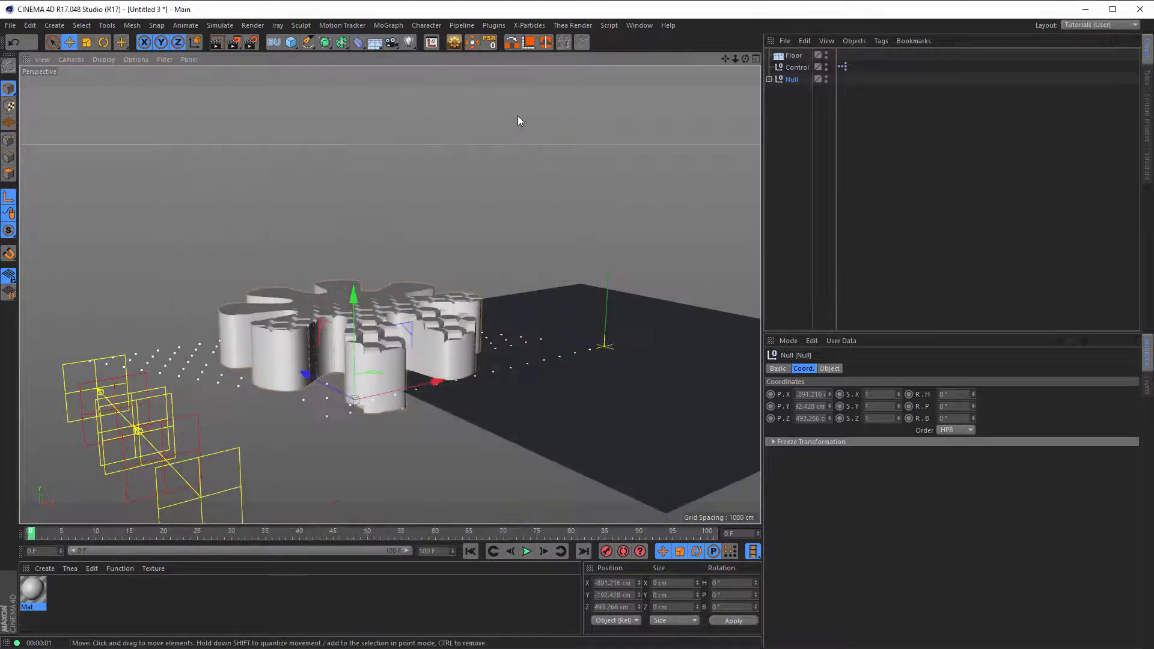
key(shift+v)
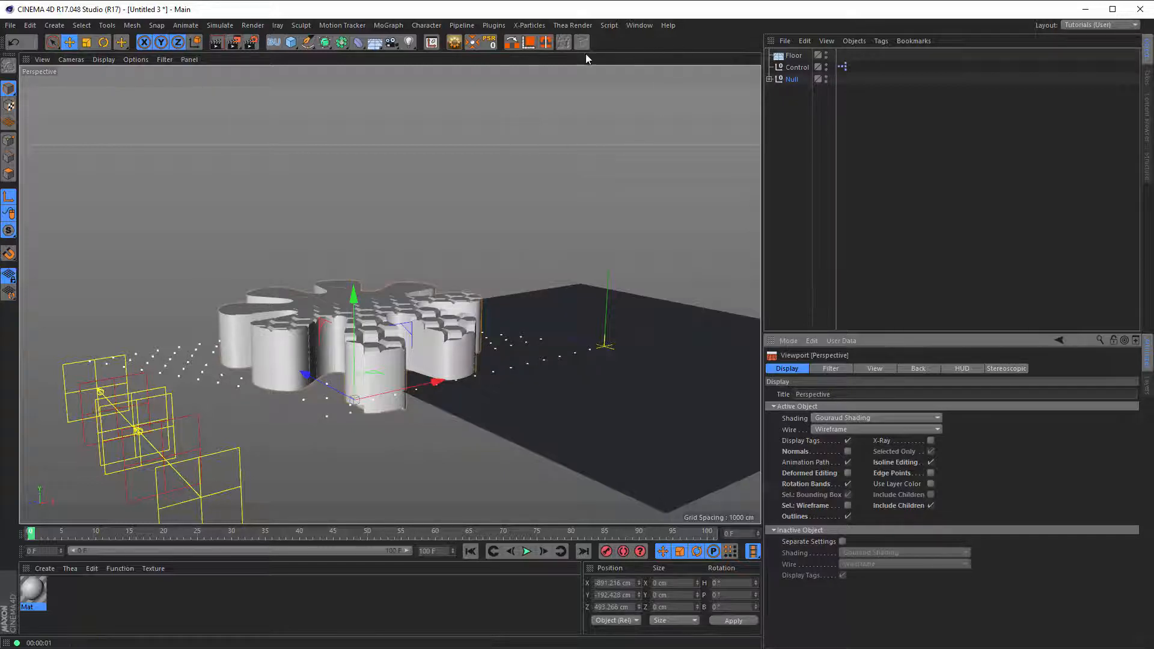
Step: Reset the Null's position, scale and rotation with the PSR reset command, and reselect the Null
click(491, 44)
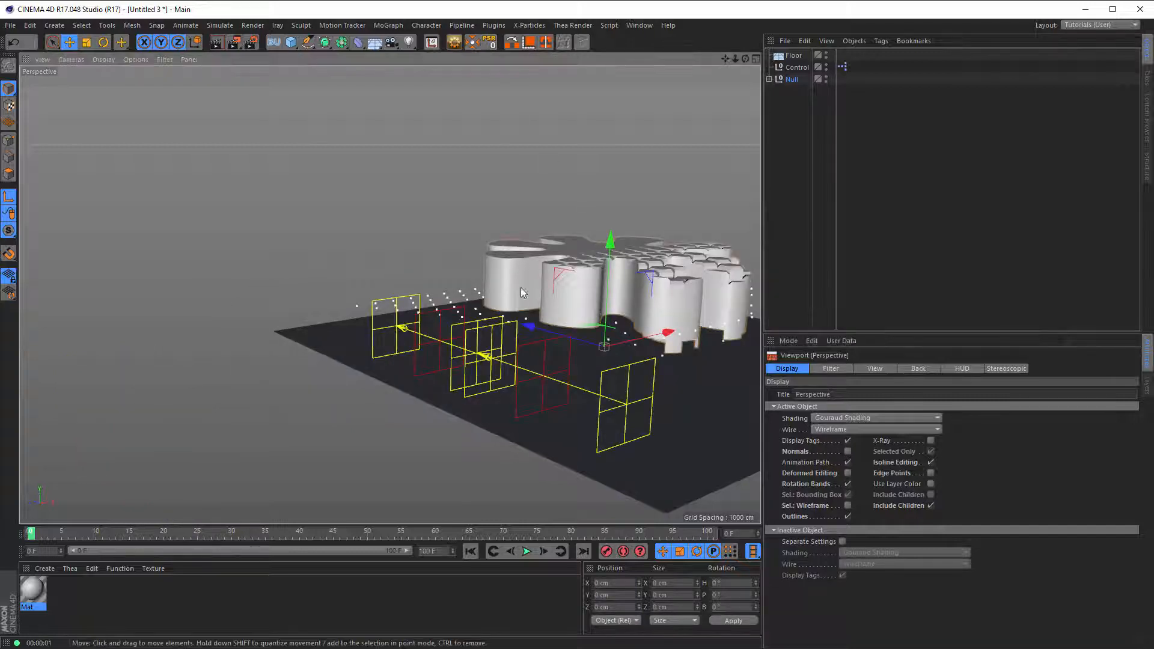
alt+drag(521, 287, 416, 363)
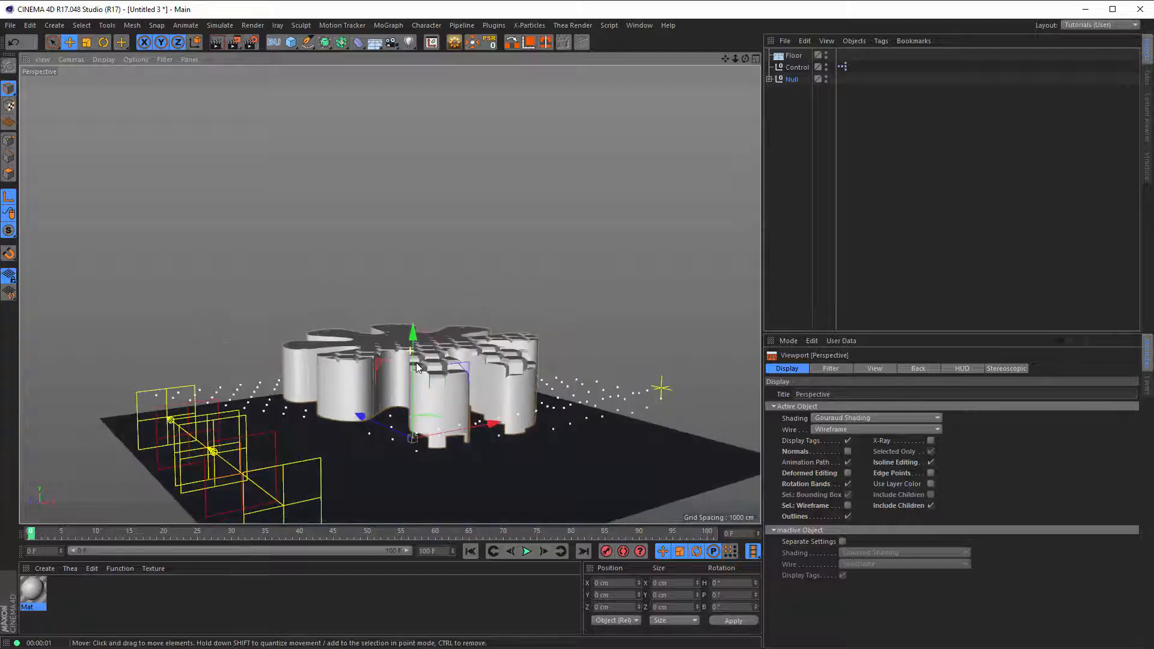
click(794, 80)
Step: Try lowering the Null to about -54 cm in Y in the Right view, and undo the move
middle_click(593, 332)
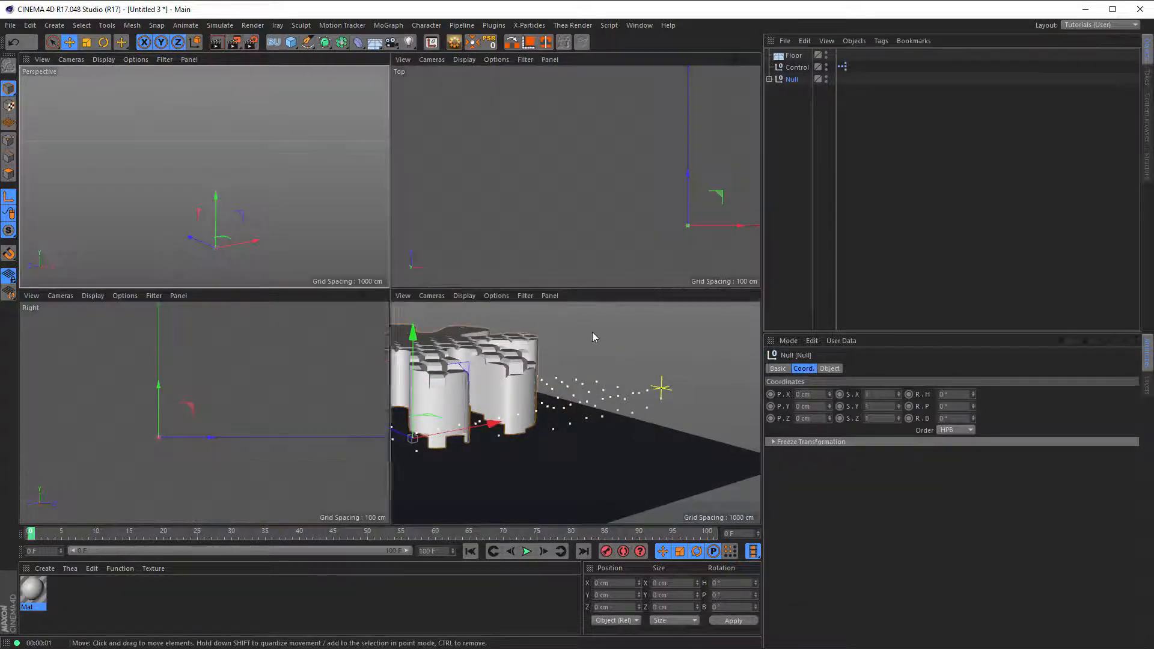
middle_click(315, 389)
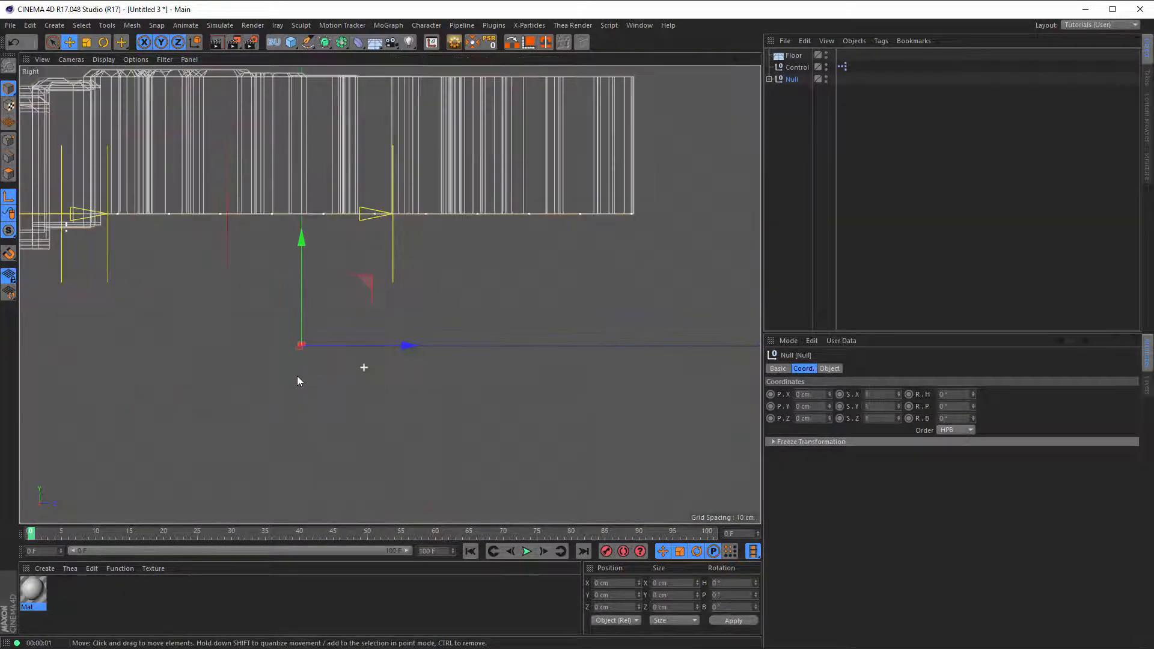
scroll(297, 377, down, 4)
scroll(301, 311, up, 4)
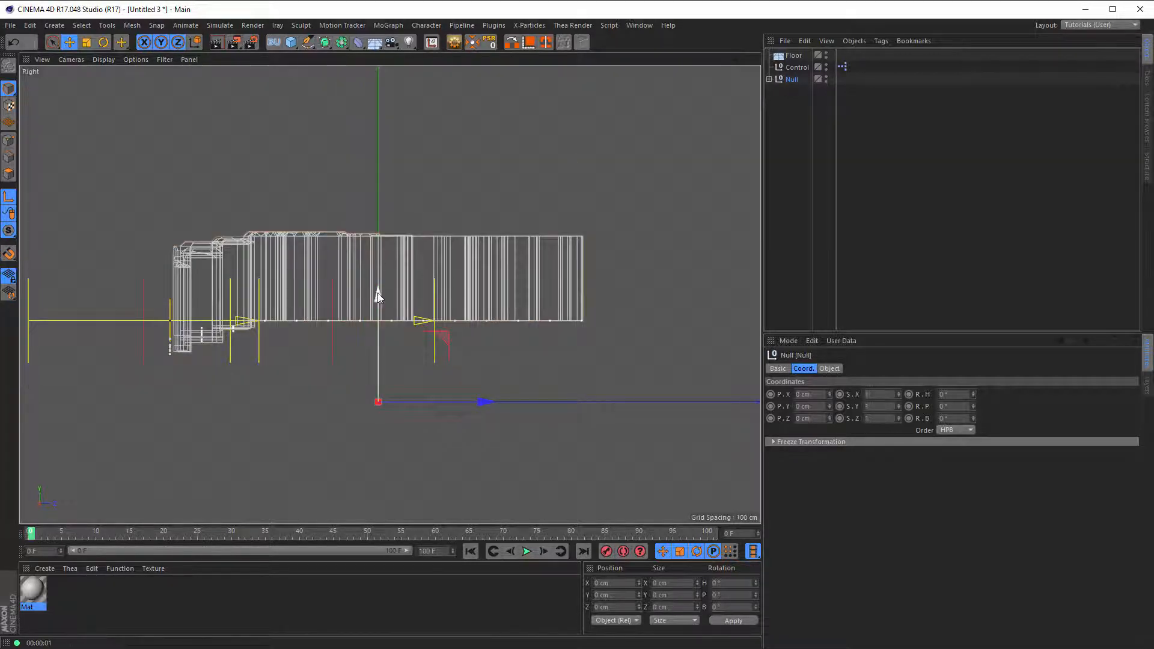
drag(378, 295, 378, 320)
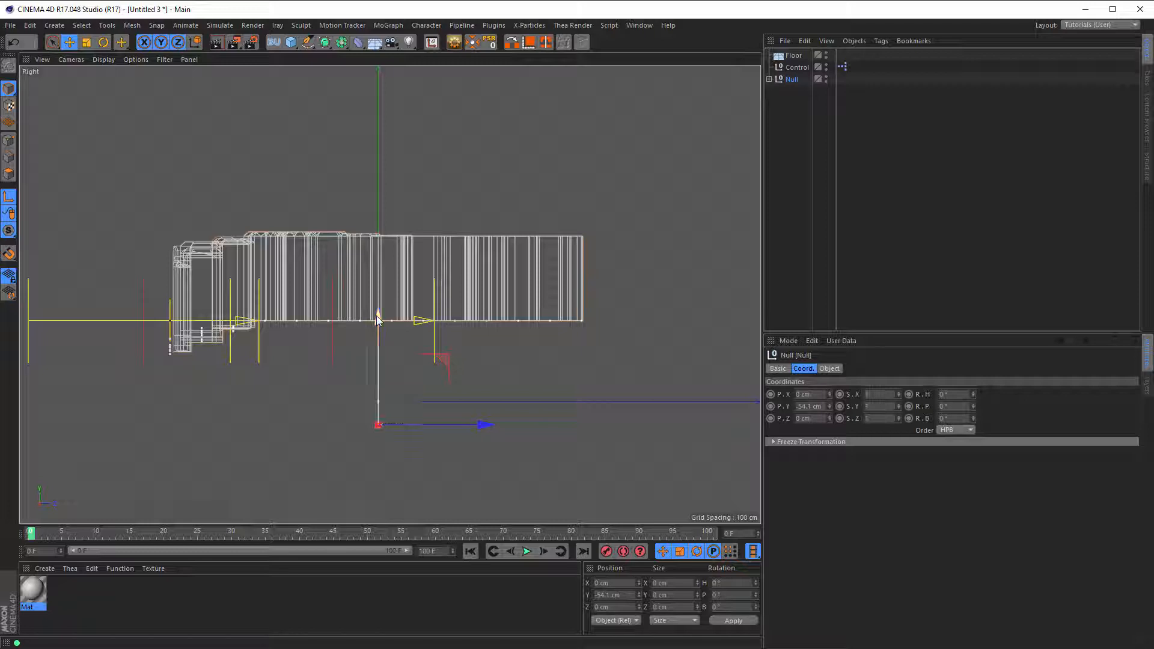
key(ctrl+z)
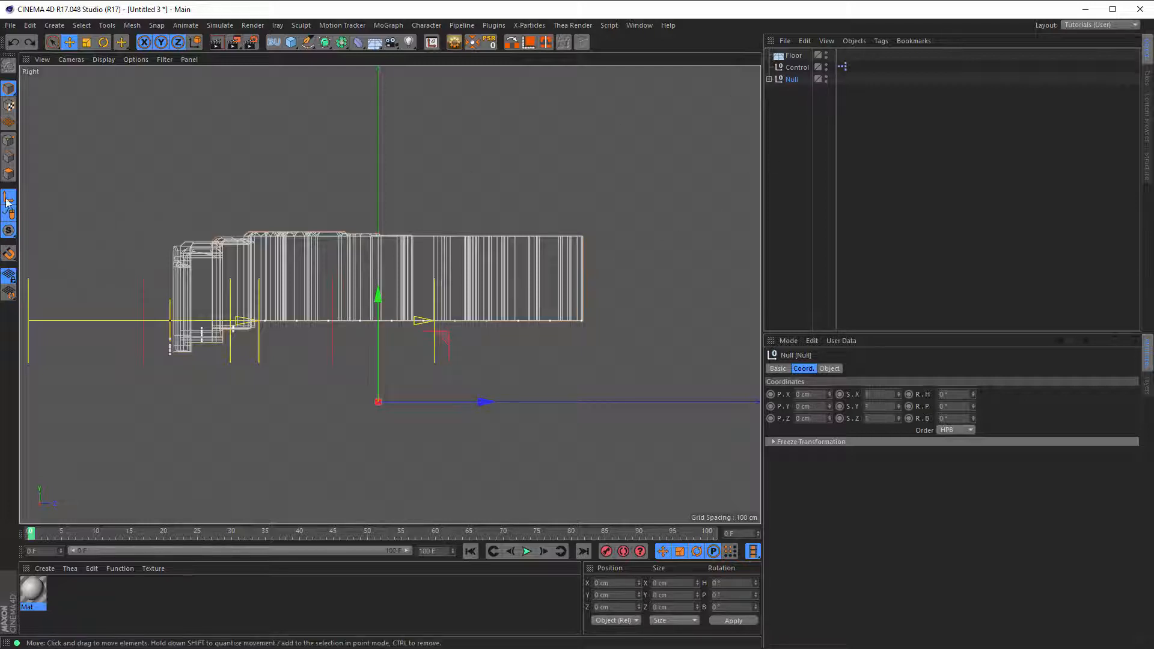
Step: Turn off axis editing and lower the Null with its contents to about -192 cm in Y in the Right view
click(791, 79)
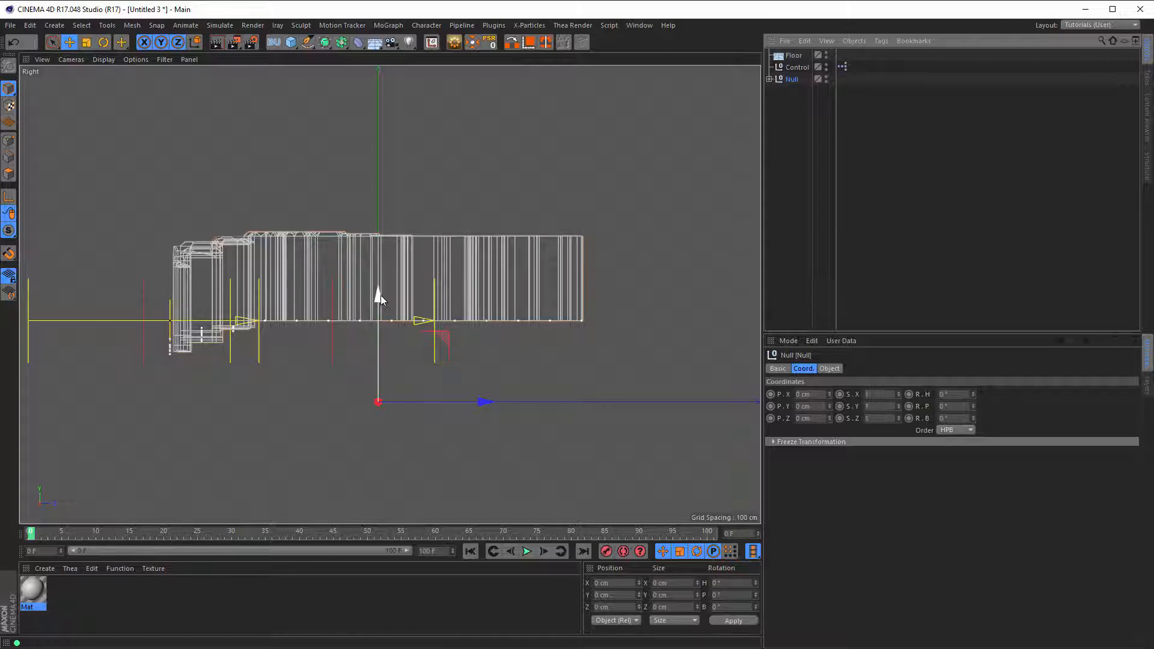
drag(378, 295, 404, 376)
middle_click(517, 472)
middle_click(319, 261)
Step: Examine in perspective how the flower-shaped hexagon grid sits on the floor, viewing it from several angles and closer up
alt+right_drag(423, 369, 452, 281)
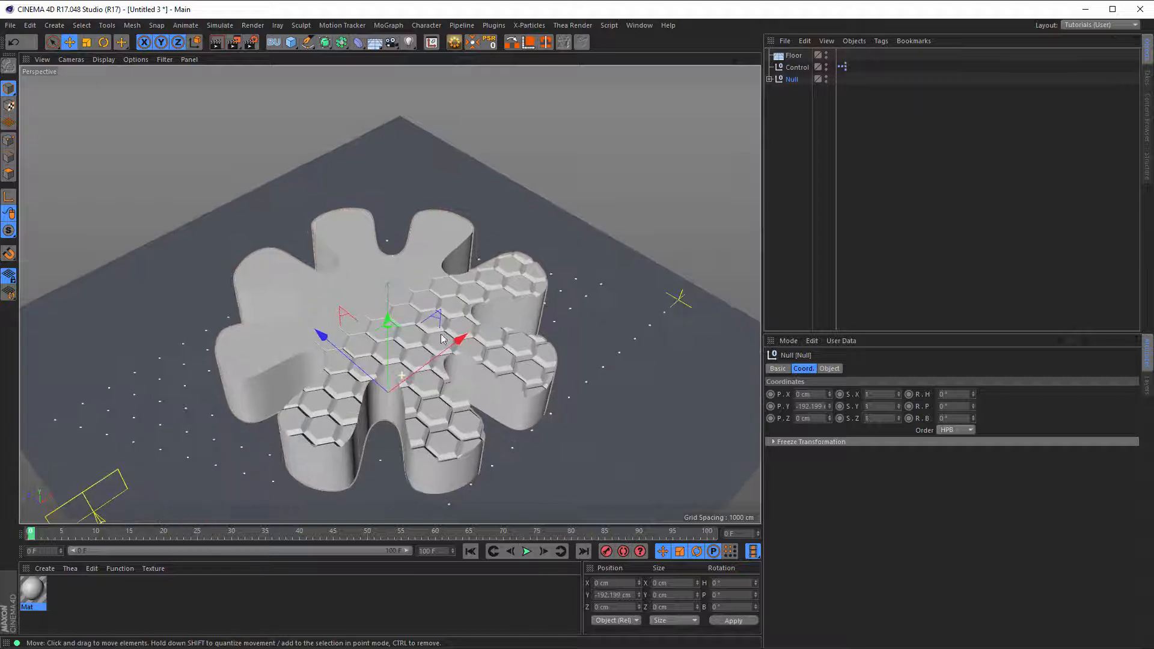
alt+middle_drag(440, 343, 455, 261)
alt+drag(457, 263, 444, 294)
alt+middle_drag(445, 293, 426, 305)
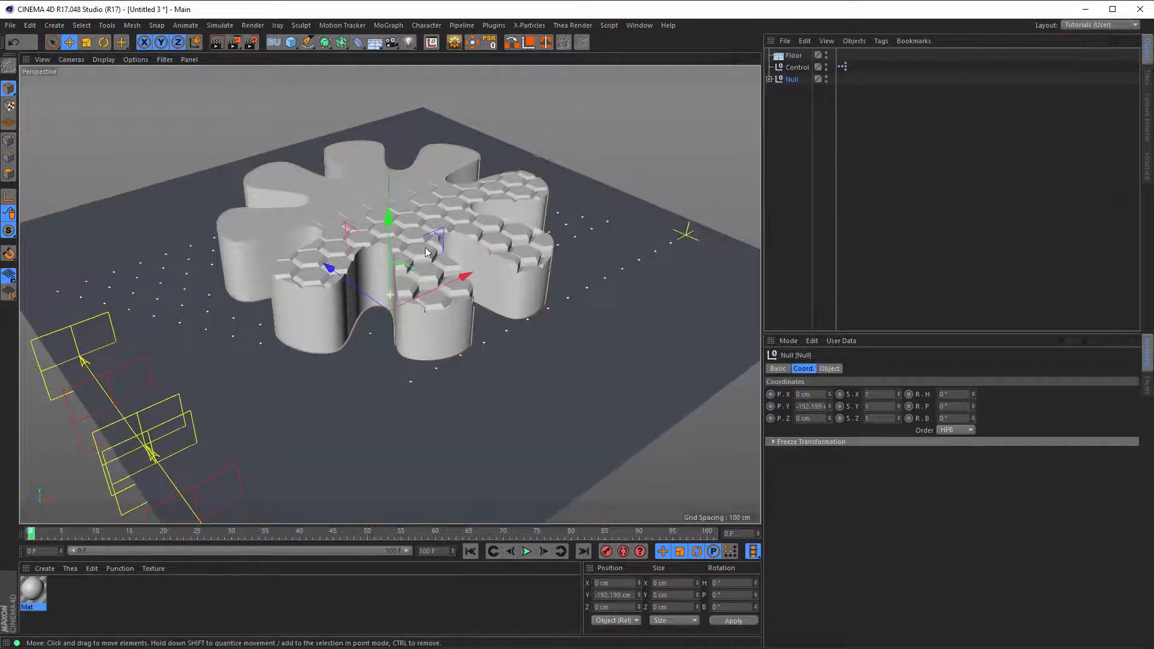
alt+right_drag(425, 238, 457, 239)
alt+middle_drag(456, 239, 470, 282)
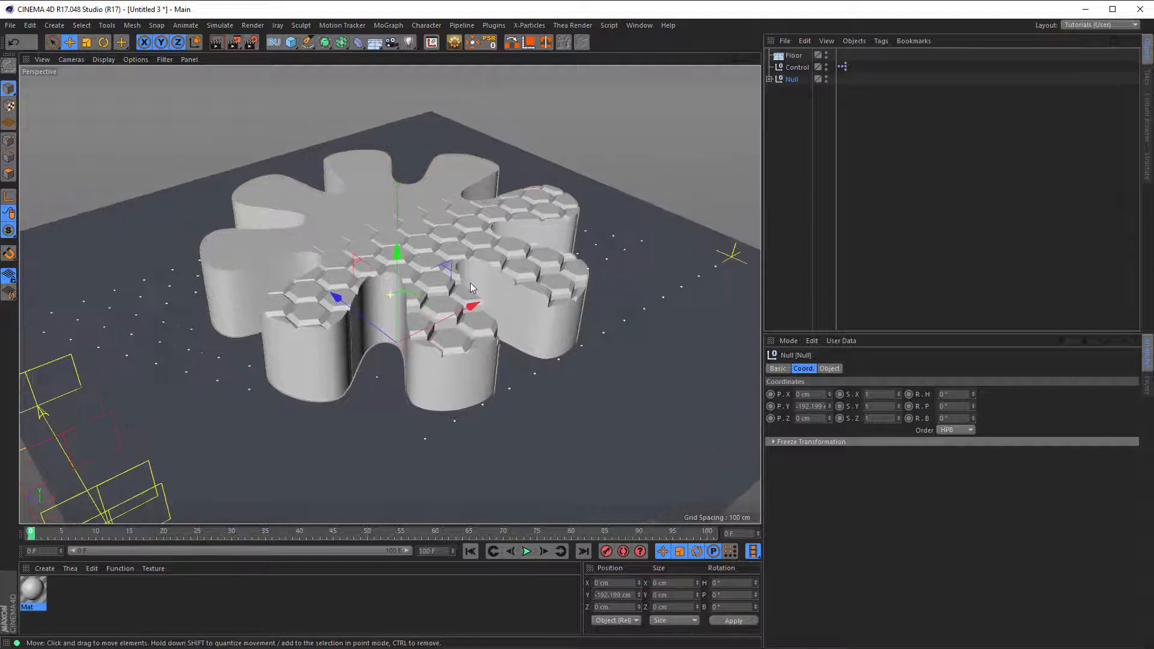
alt+right_drag(473, 283, 498, 283)
alt+middle_drag(497, 284, 518, 277)
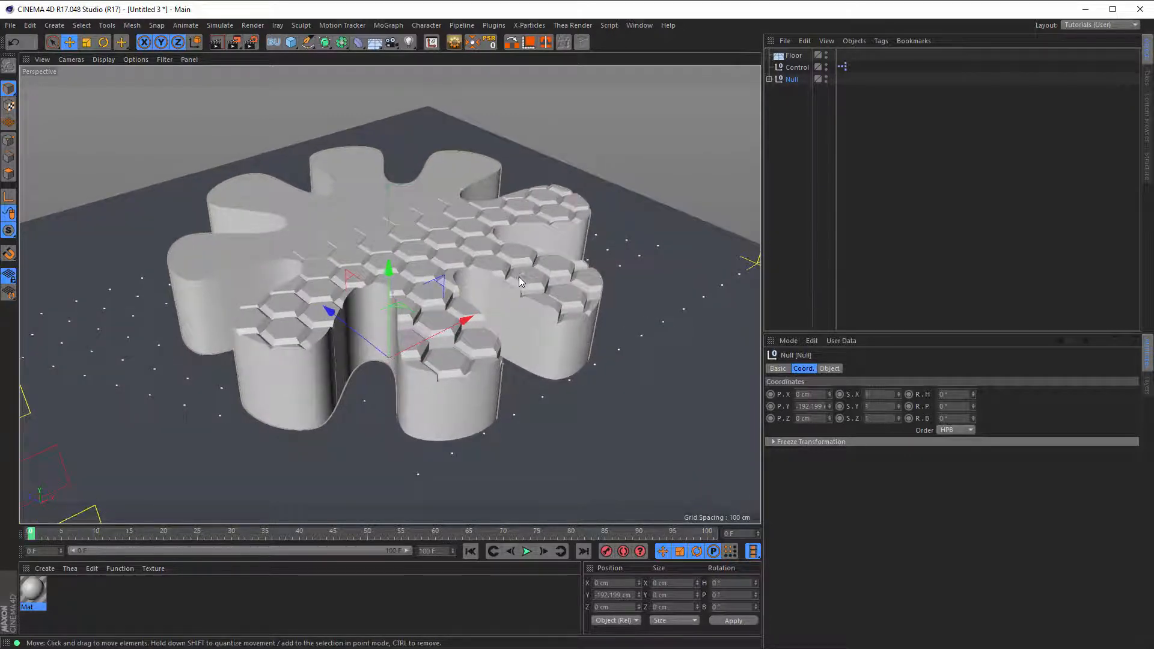
Step: Expand the Null and move the Plain Float effector along X to about -28.5 cm
click(770, 78)
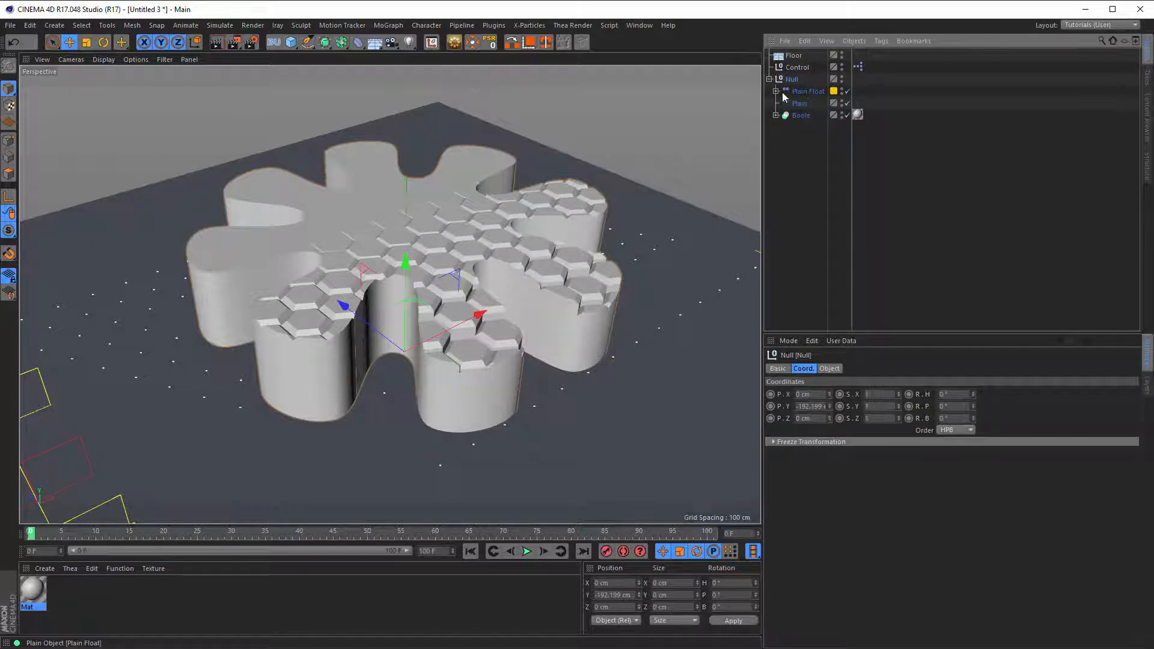
click(809, 92)
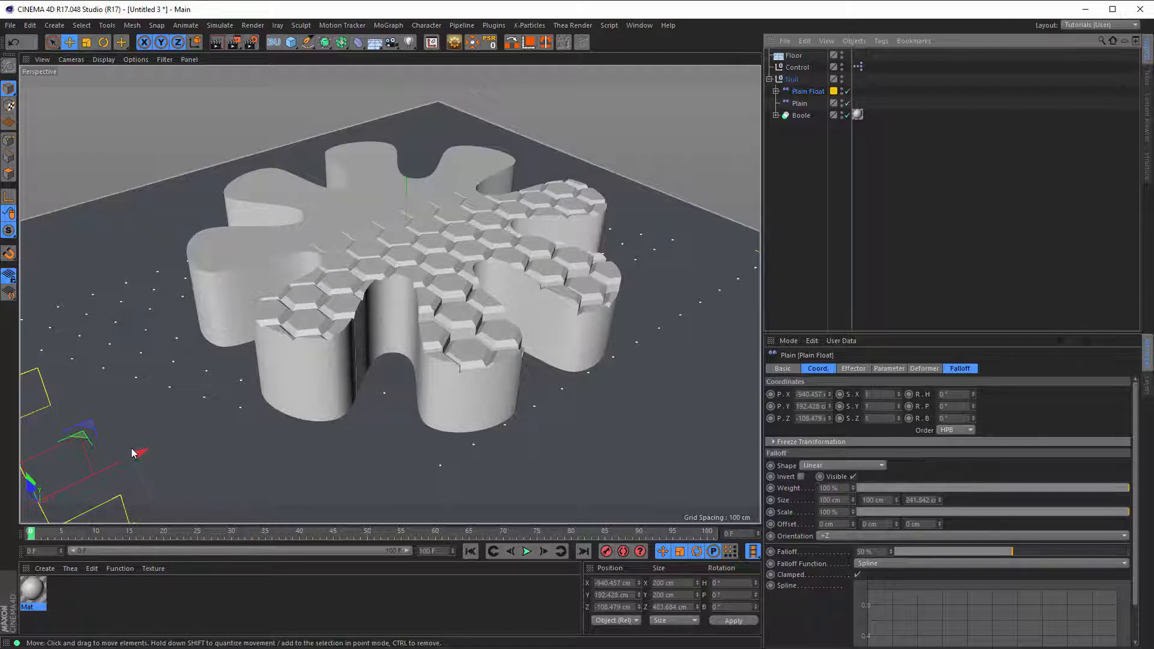
drag(139, 454, 503, 288)
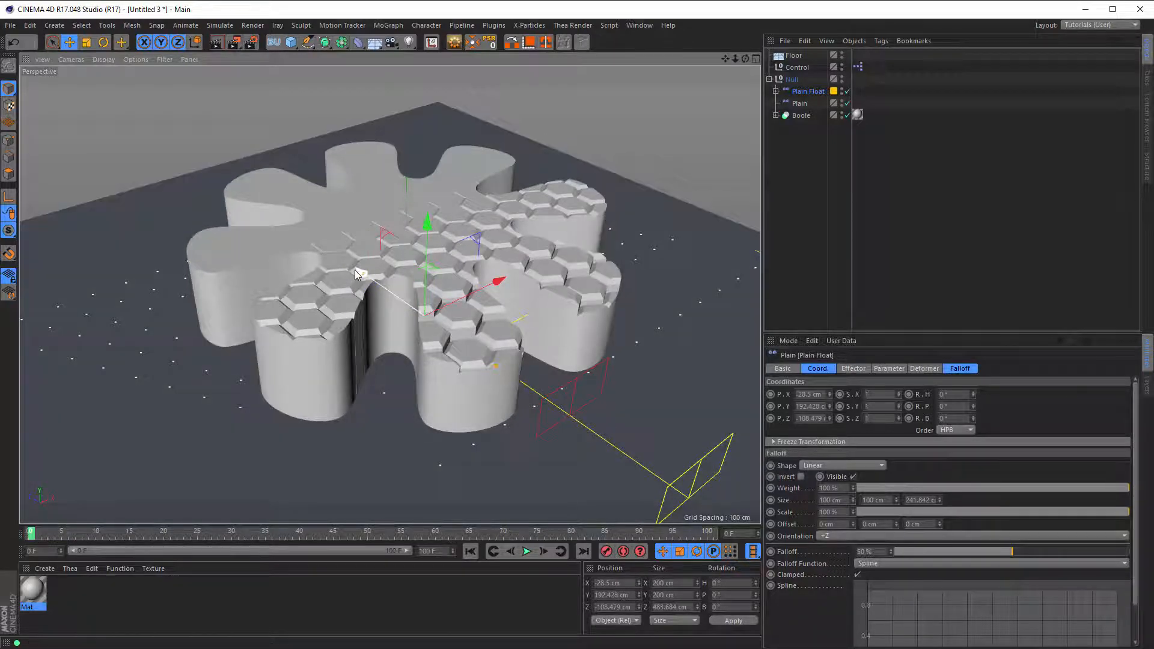
Step: Move the Plain Float effector along Z to about -761 cm
scroll(390, 292, up, 5)
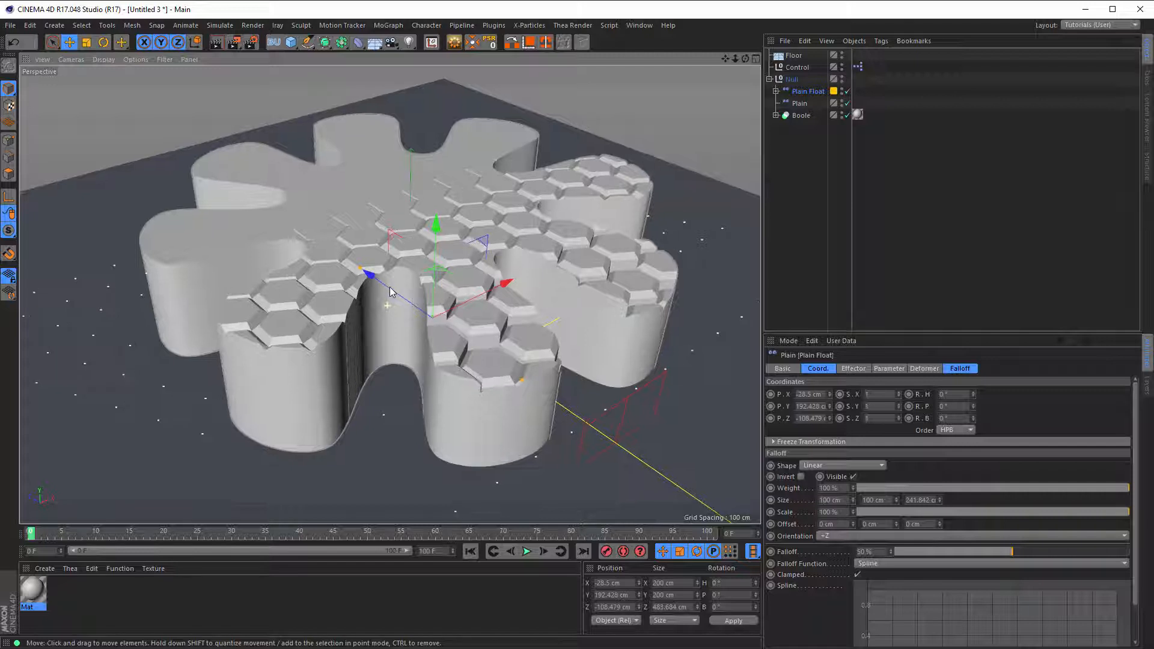
drag(371, 276, 600, 548)
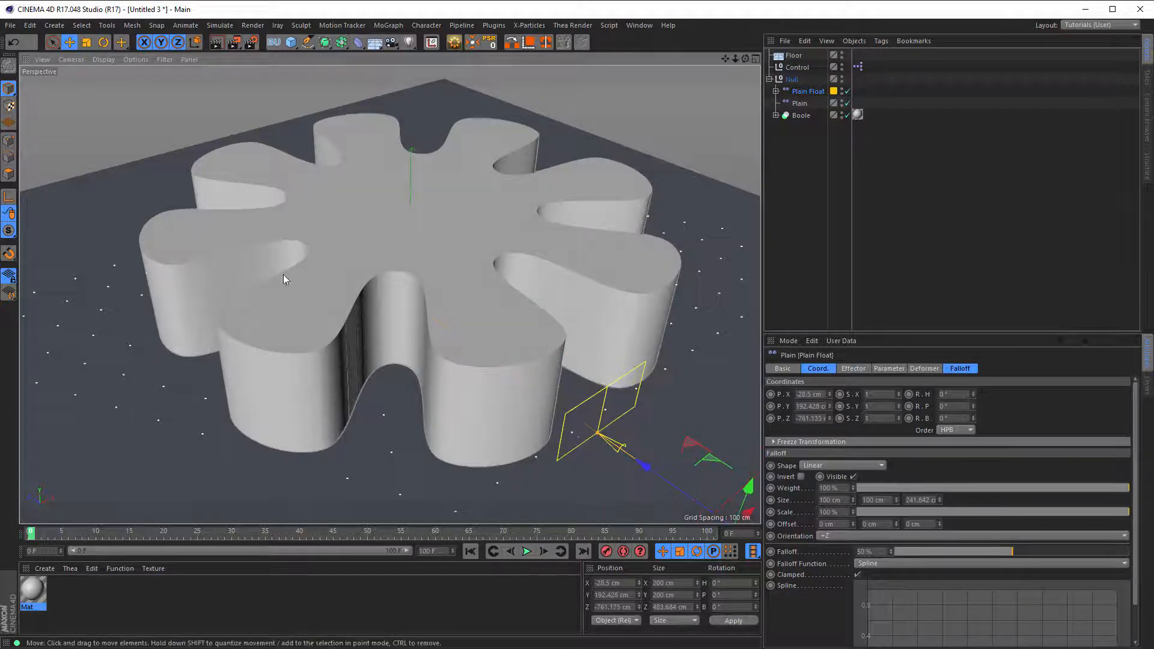
key(F5)
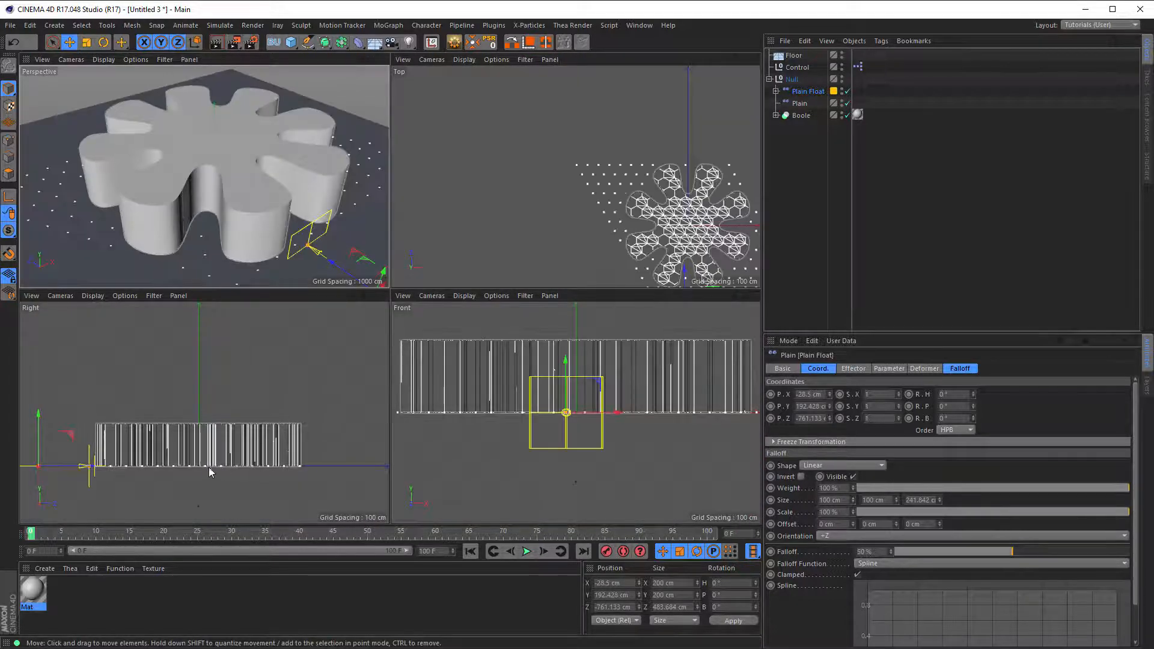
middle_click(288, 202)
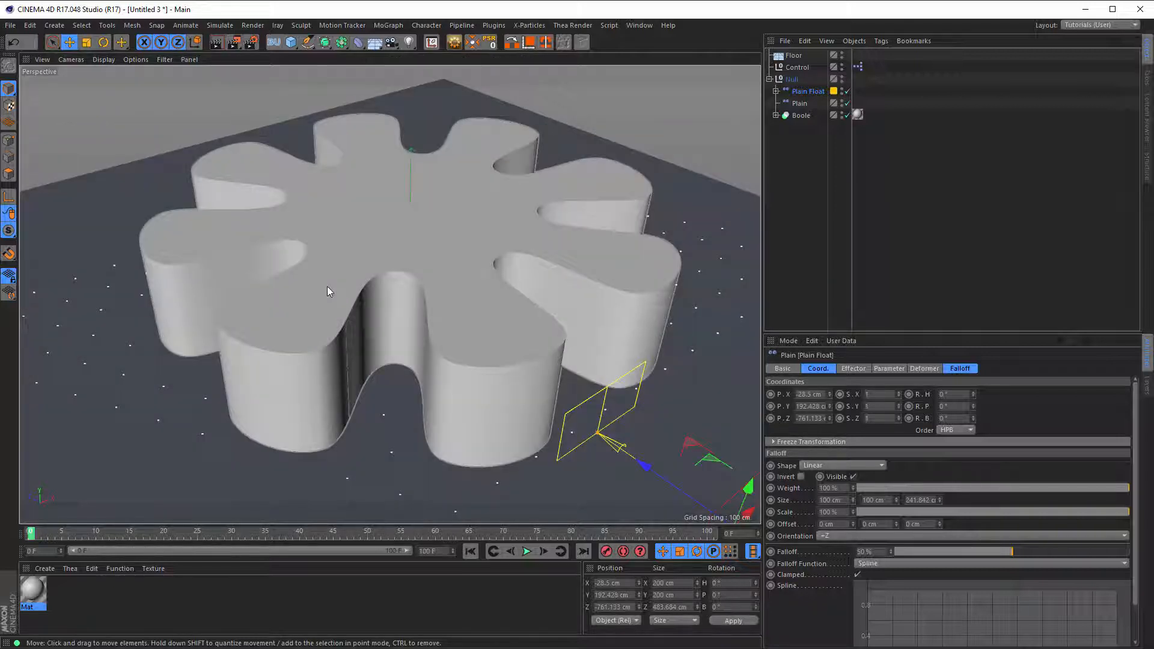
Step: Expand the Boole and move the Plain Float effector along Z to about -151.8 cm
click(775, 115)
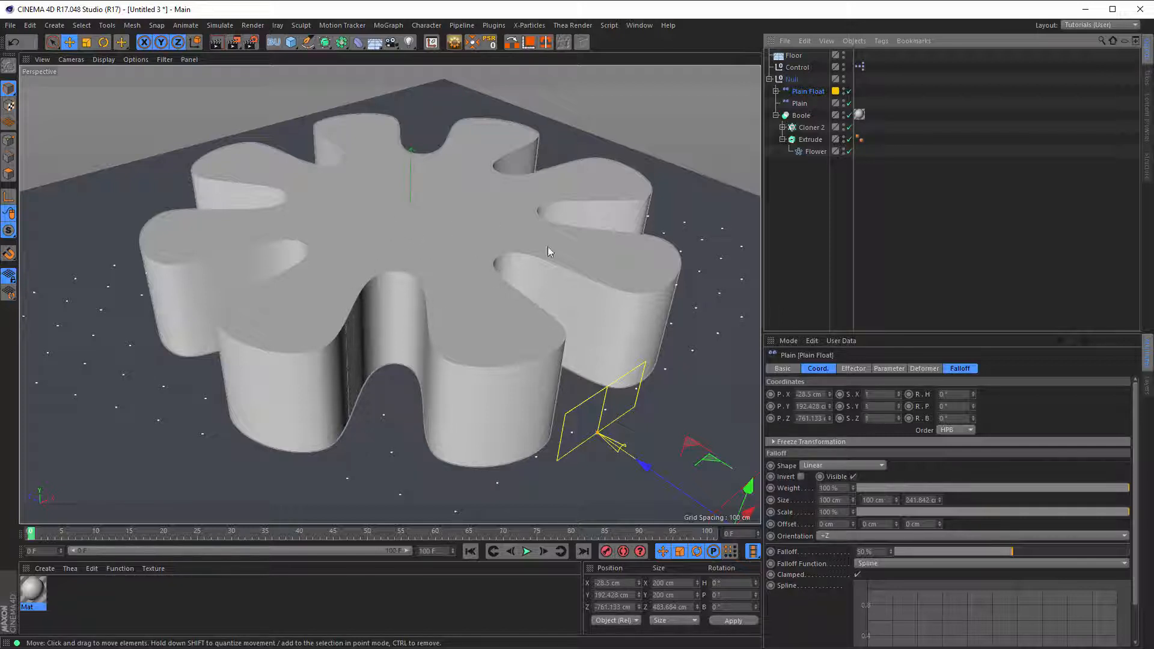
alt+drag(453, 240, 433, 223)
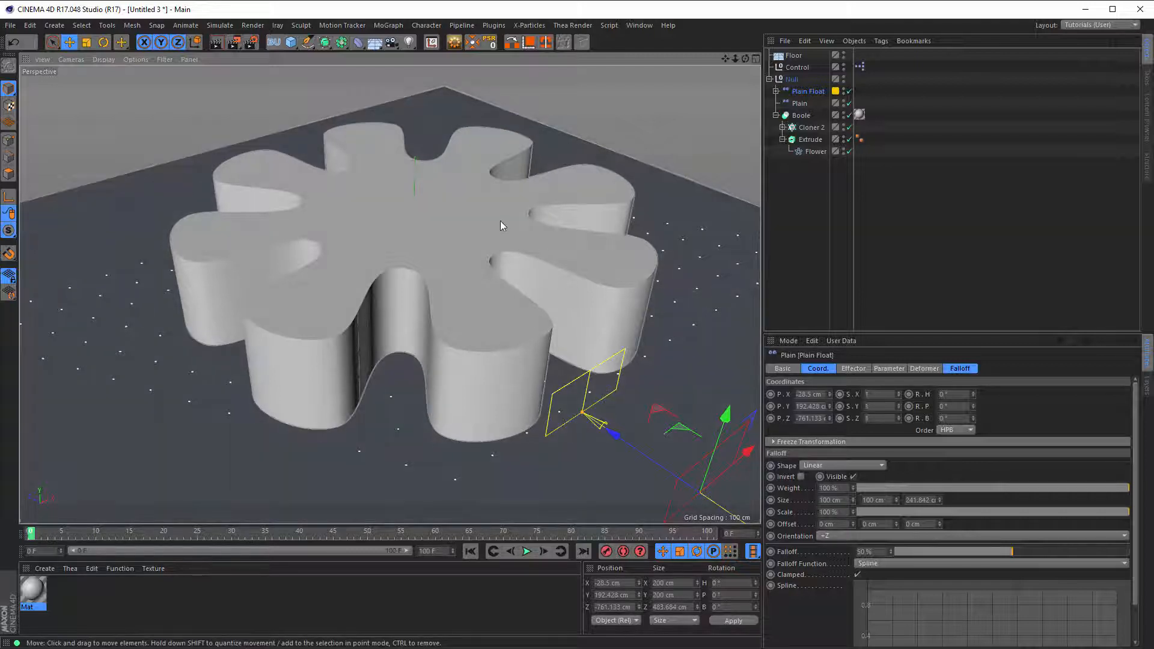
mouse_move(500, 221)
alt+right_down()
mouse_move(460, 236)
mouse_move(517, 214)
alt+right_up()
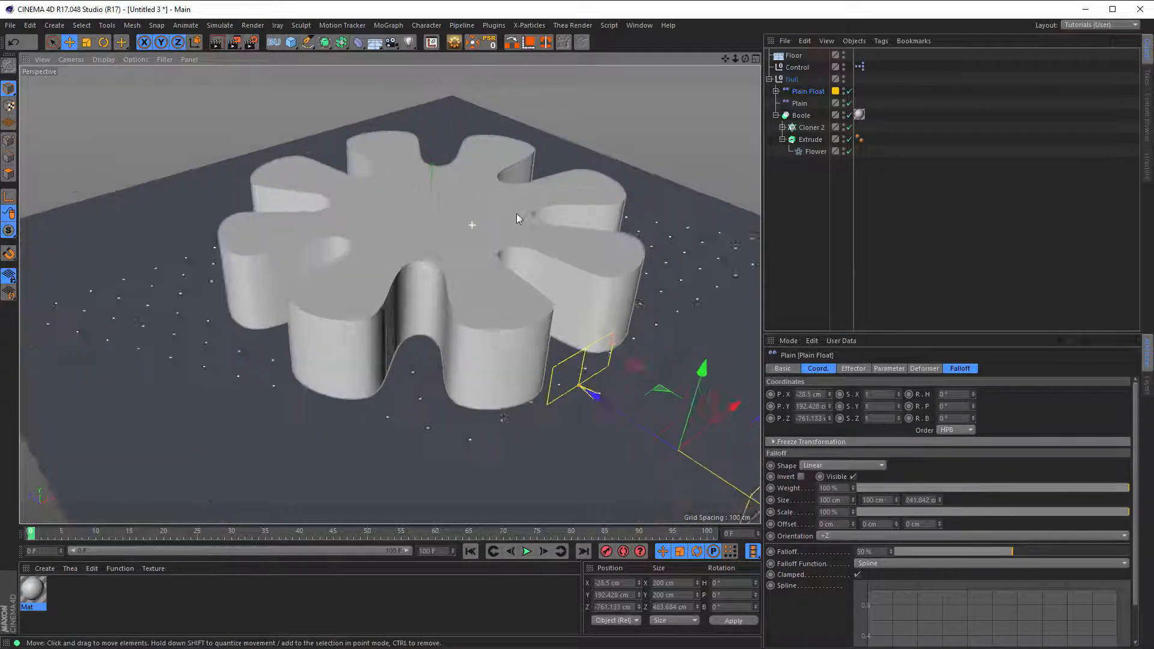
scroll(518, 214, up, 3)
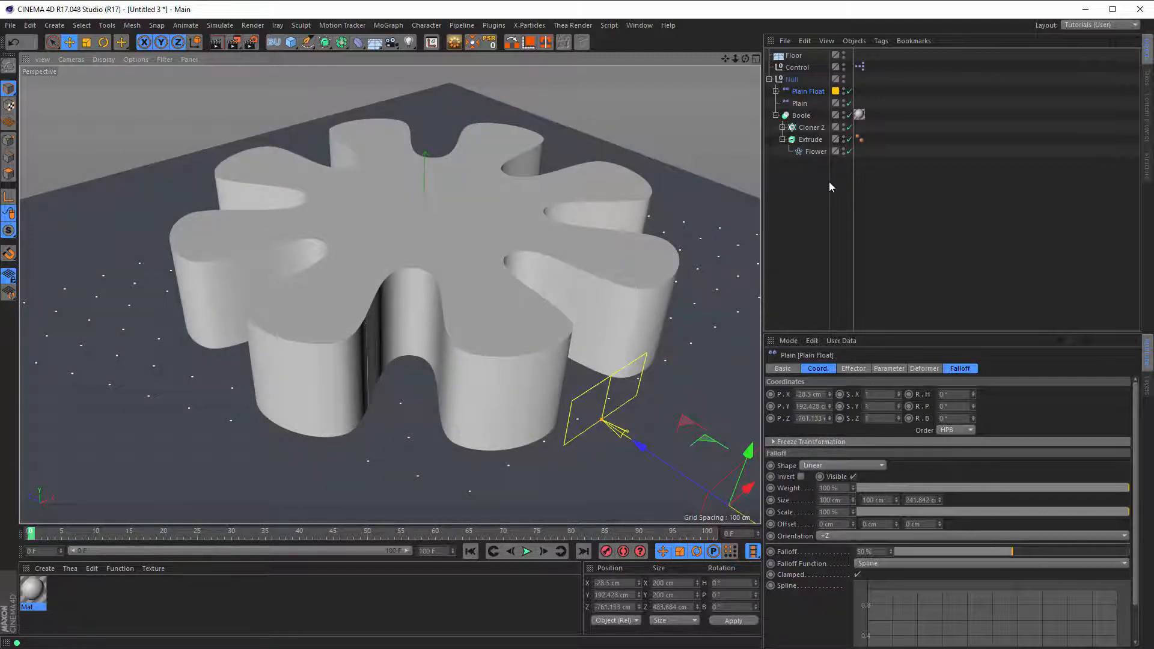
drag(642, 447, 378, 306)
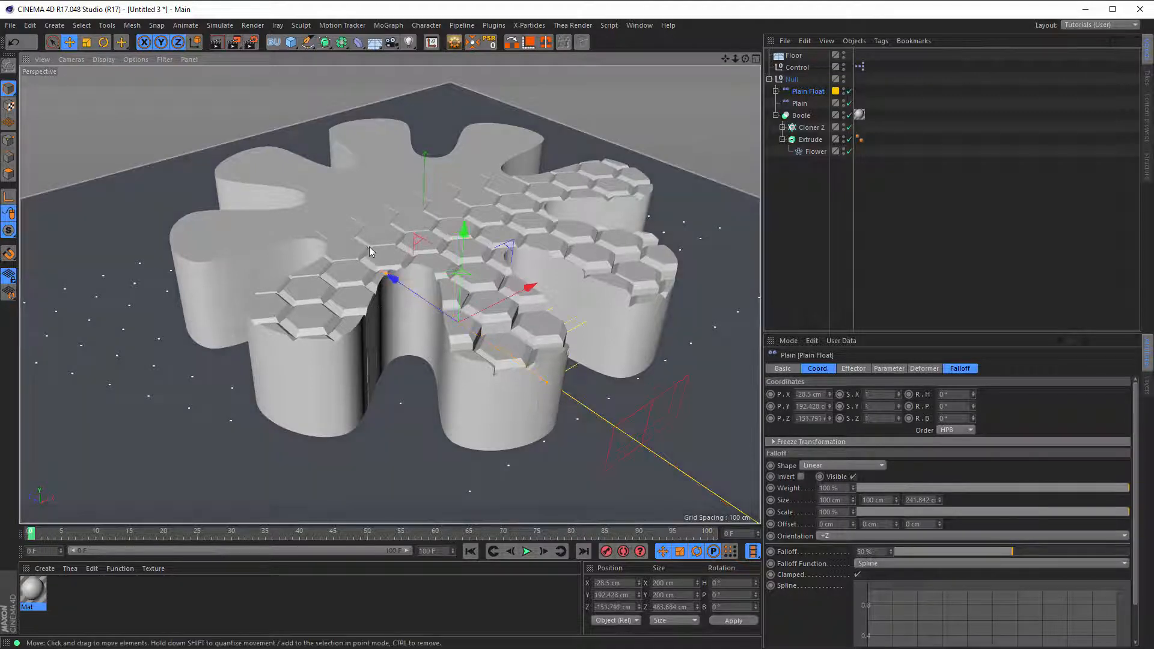
mouse_move(392, 245)
alt+mouse_down()
mouse_move(365, 248)
mouse_move(385, 239)
mouse_move(391, 253)
alt+mouse_up()
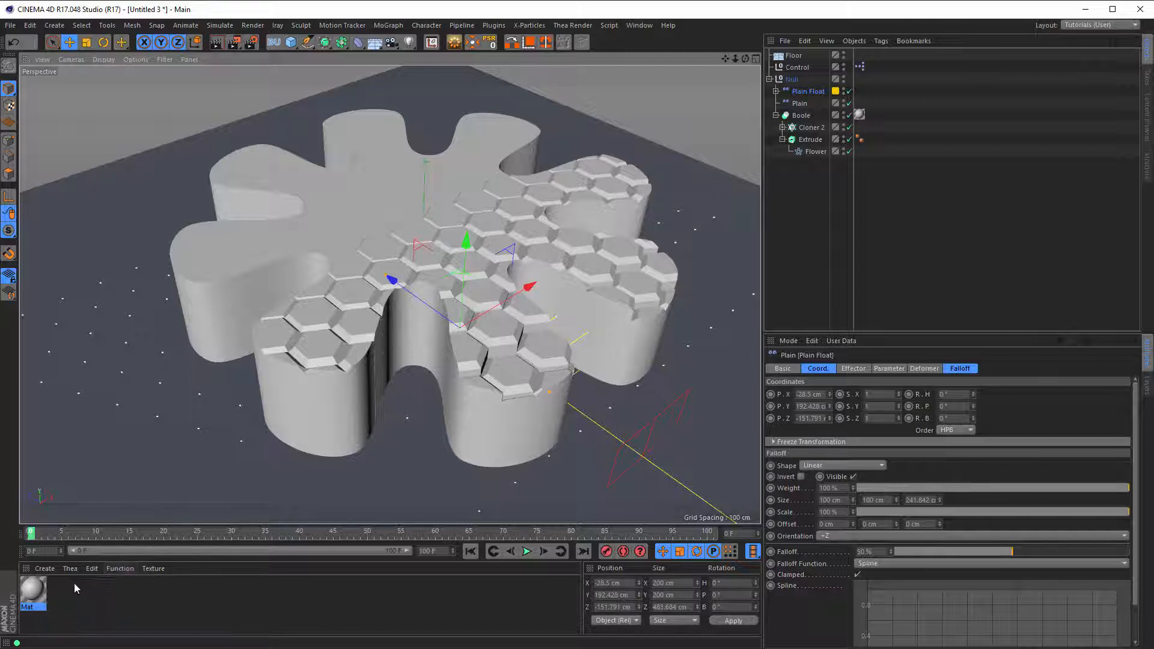
Step: Open the Mat material for editing and turn off its Color channel
click(35, 591)
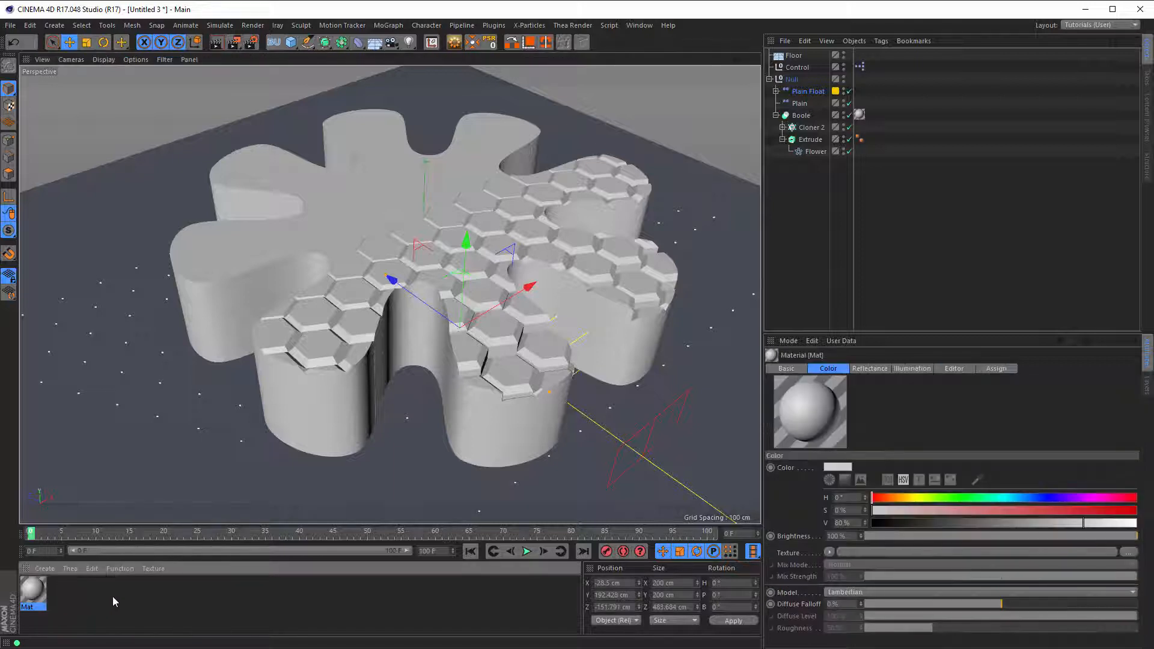
double_click(31, 592)
drag(210, 96, 750, 265)
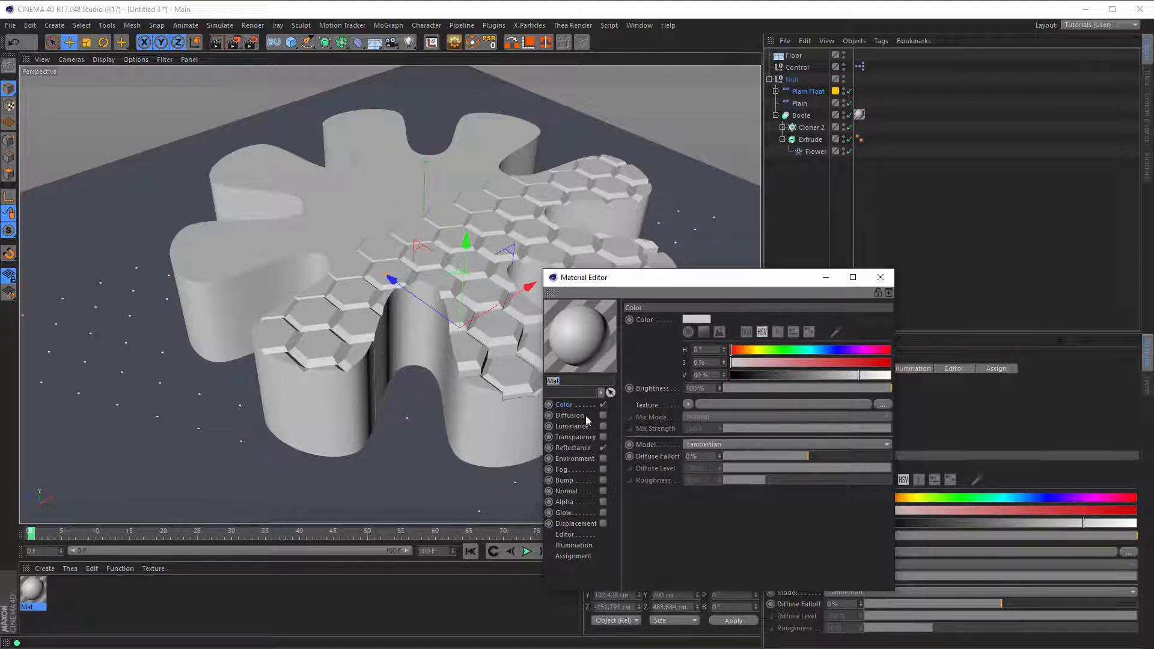
click(603, 405)
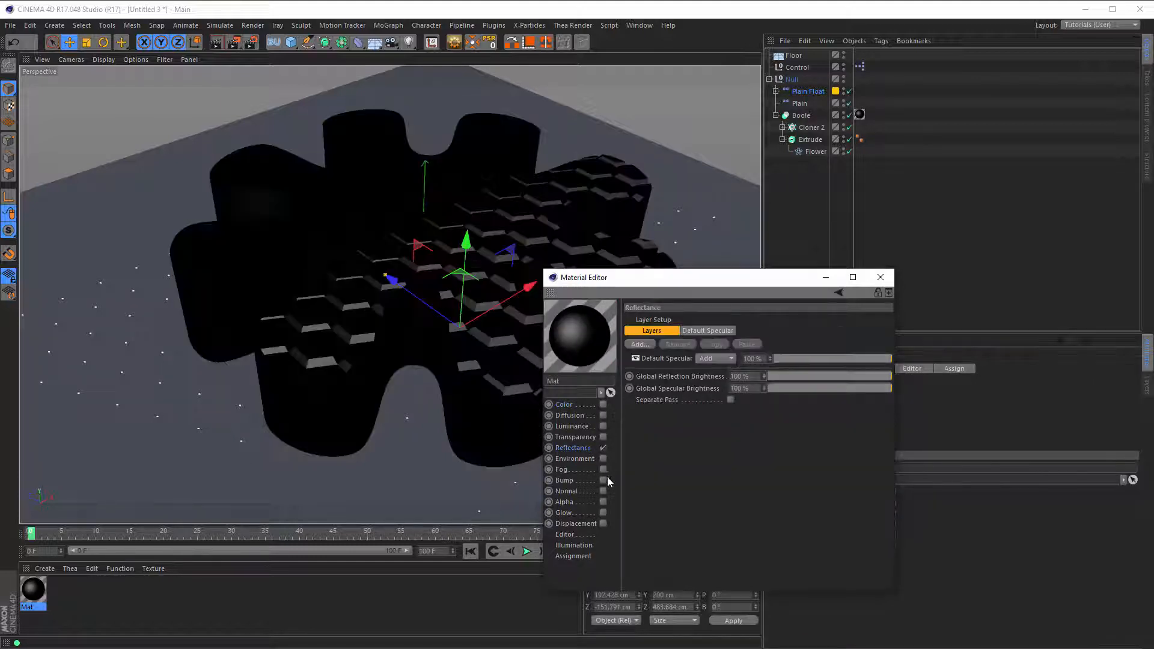
Step: Replace the material's Default Specular reflectance layer with a new GGX layer
click(665, 359)
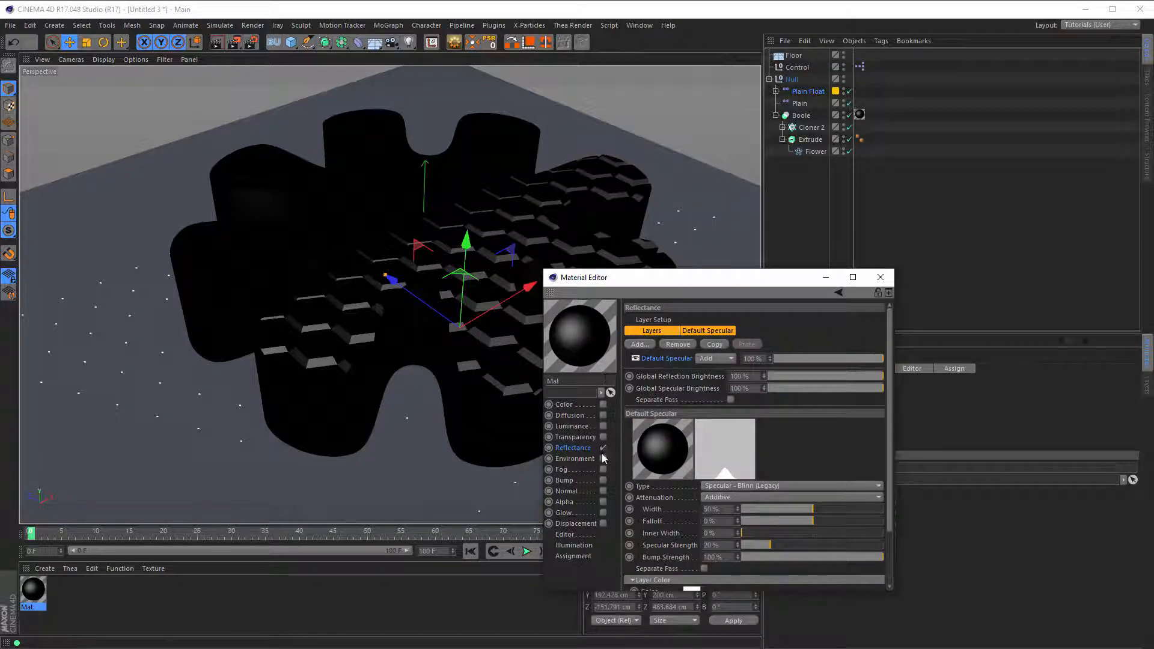
click(667, 347)
click(640, 344)
click(671, 360)
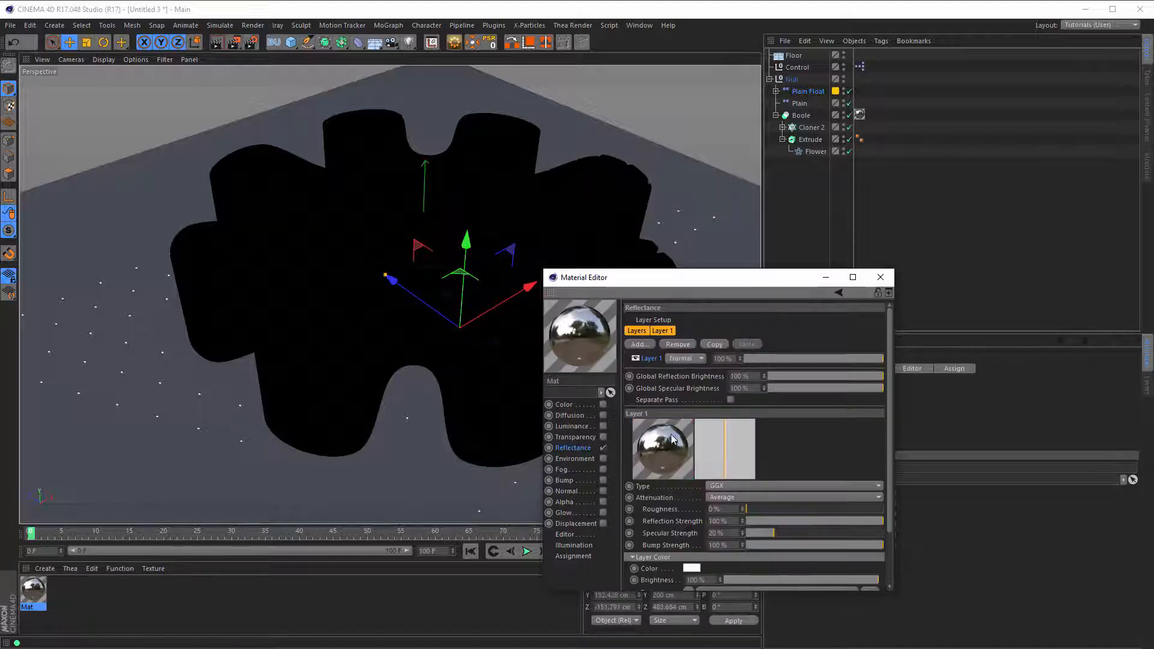
Step: Enlarge the material editing window and set the GGX layer's Fresnel to Conductor with the Gold preset
double_click(708, 270)
drag(738, 9, 676, 96)
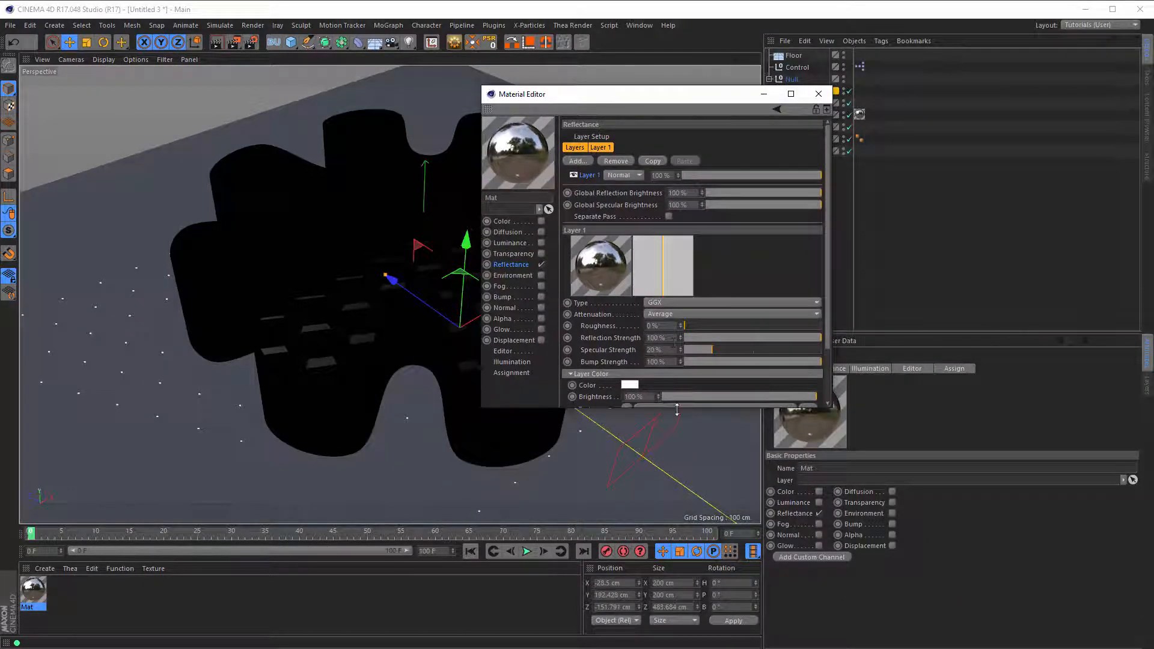
drag(677, 411, 683, 481)
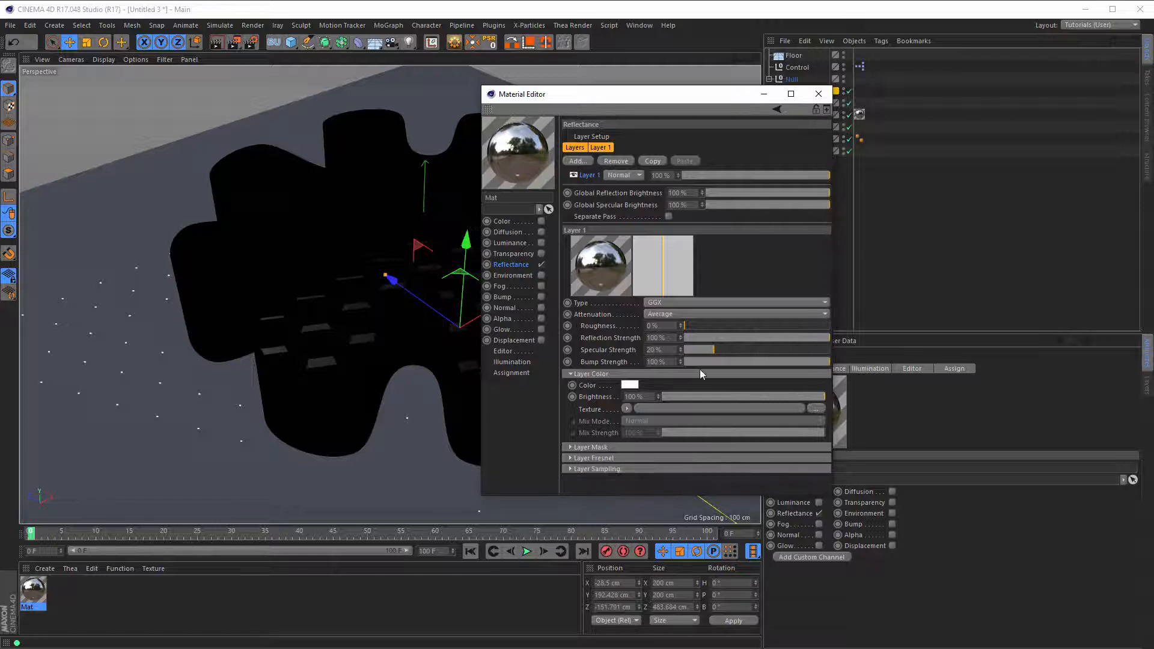
click(607, 459)
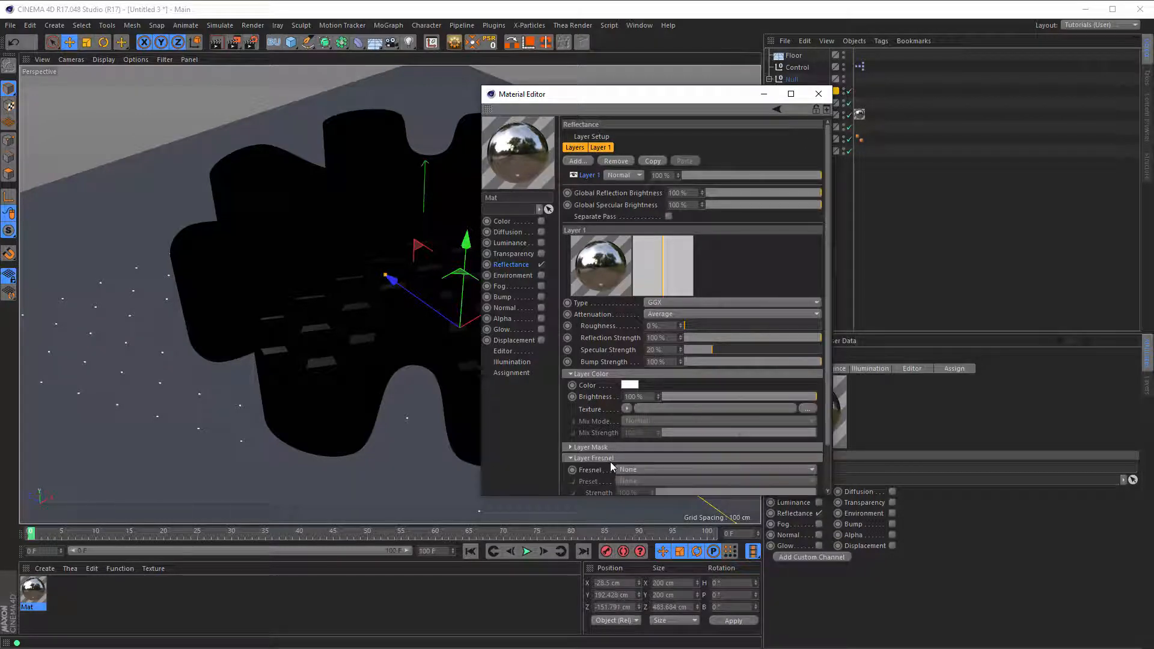
click(647, 470)
click(653, 506)
click(650, 481)
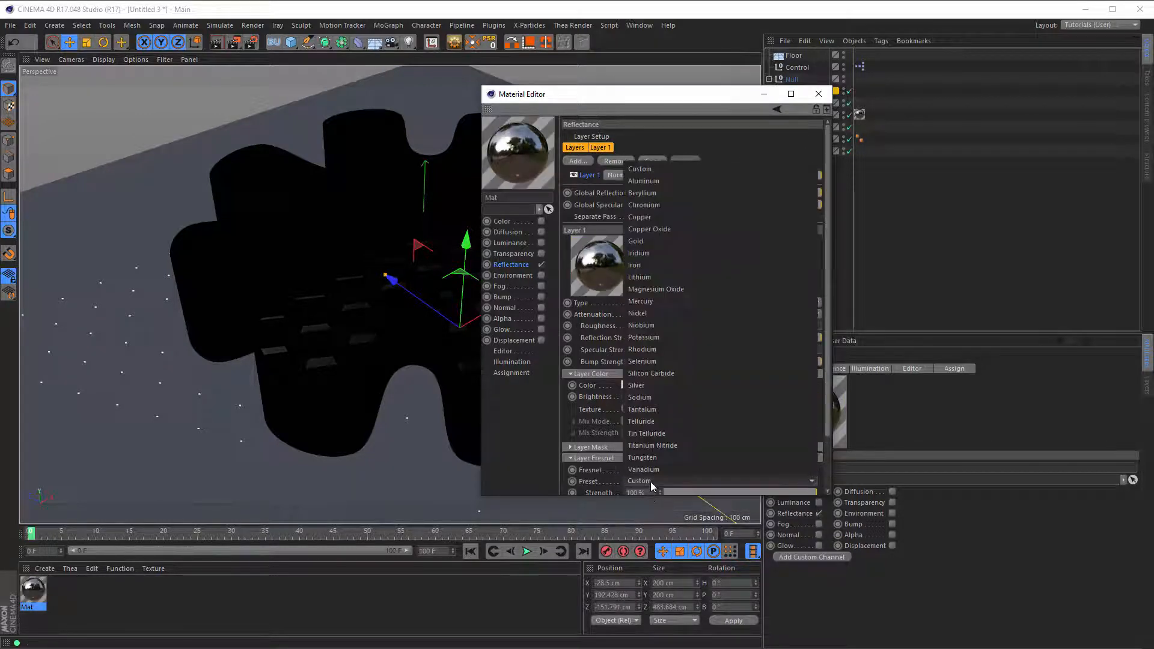
click(674, 242)
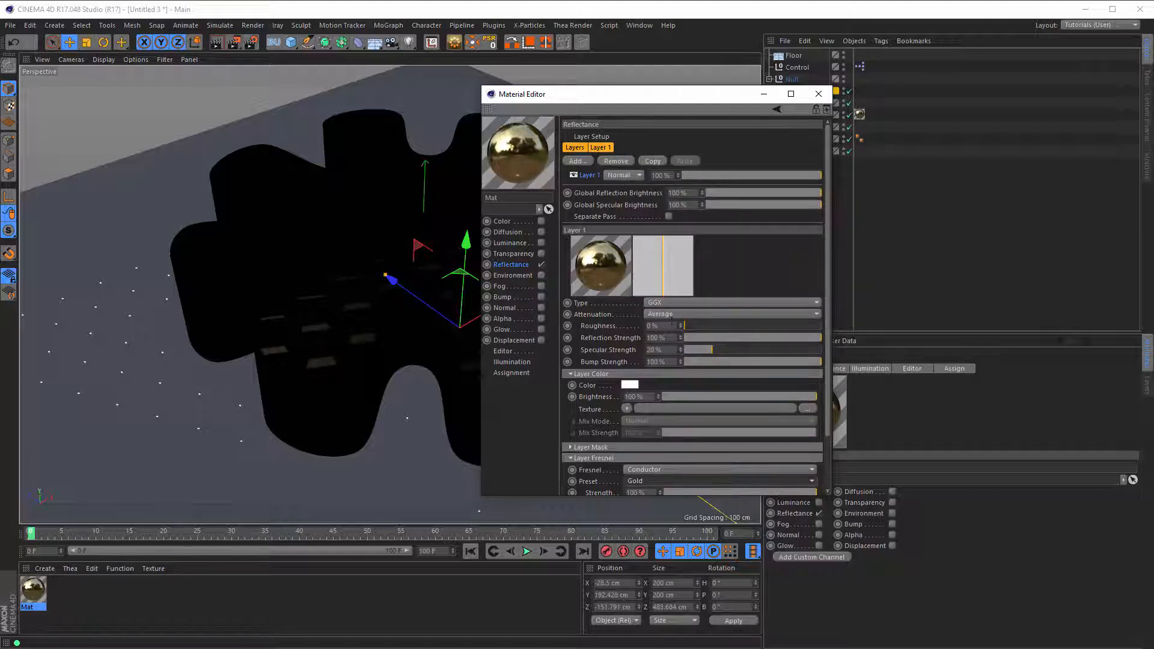
Step: Set the gold layer's roughness to 20% and its specular and bump strengths to 0%, and apply the material to the Boole
click(698, 350)
click(704, 361)
drag(691, 327, 711, 326)
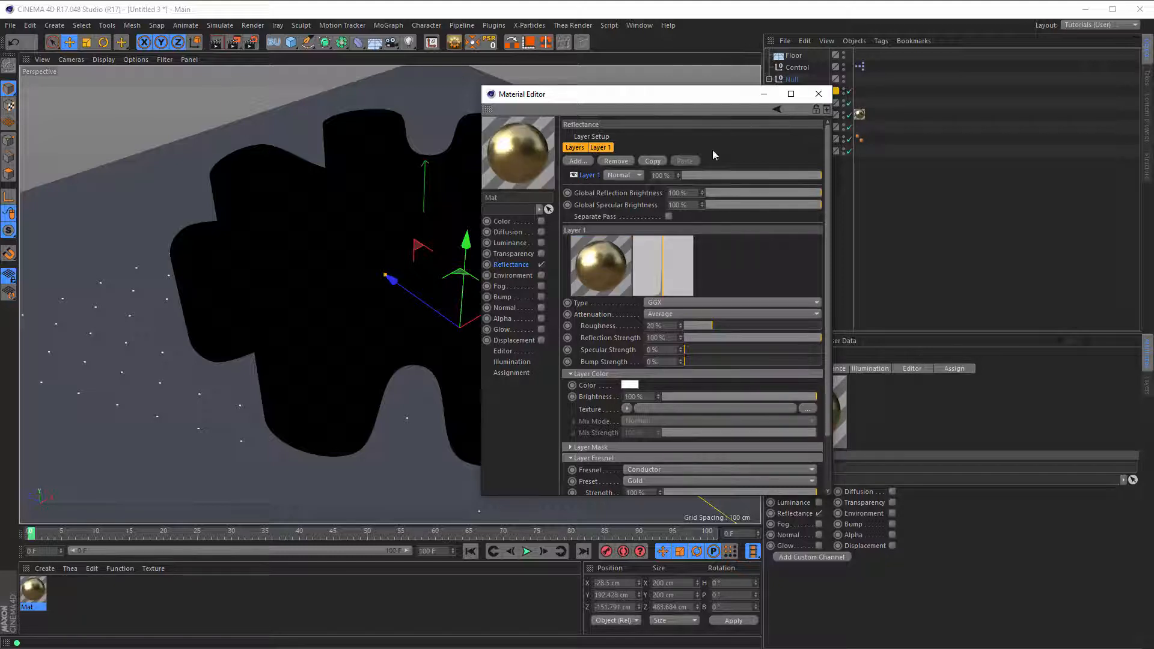
click(818, 95)
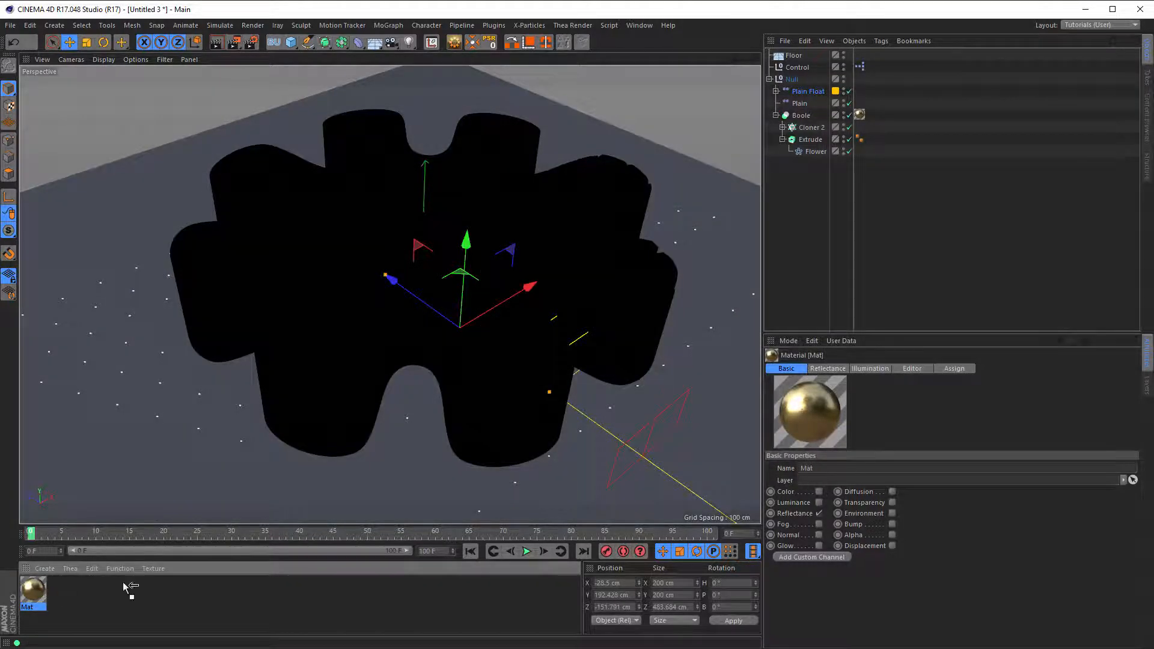
drag(123, 584, 863, 120)
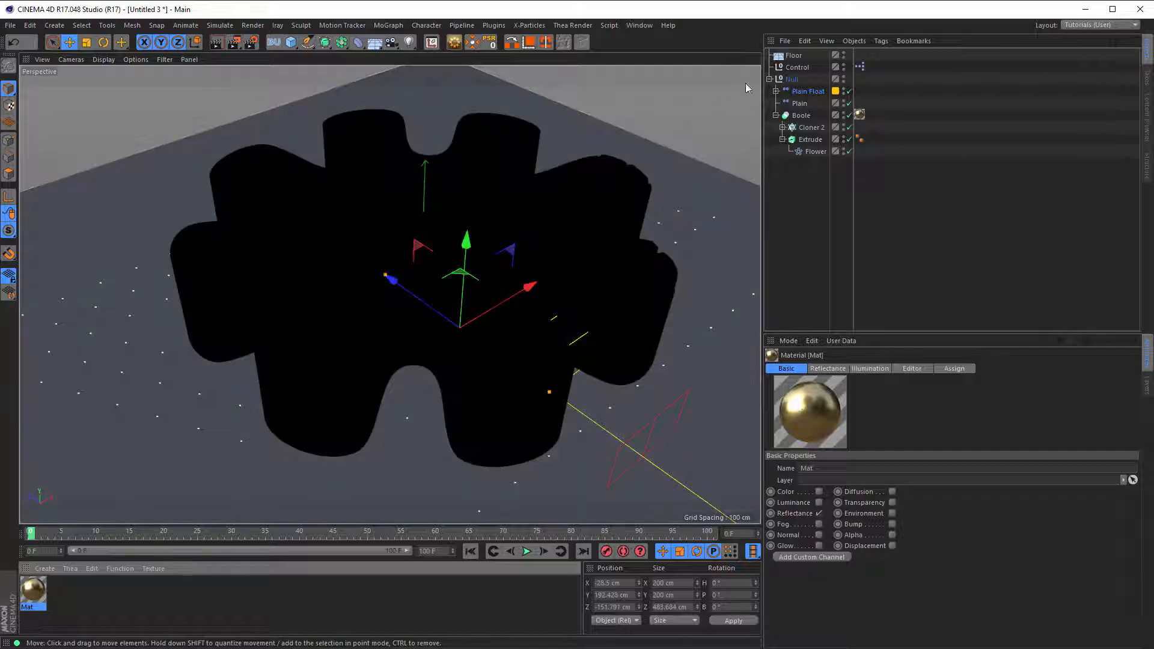
Step: Delete the Floor object and select the Control null
click(793, 56)
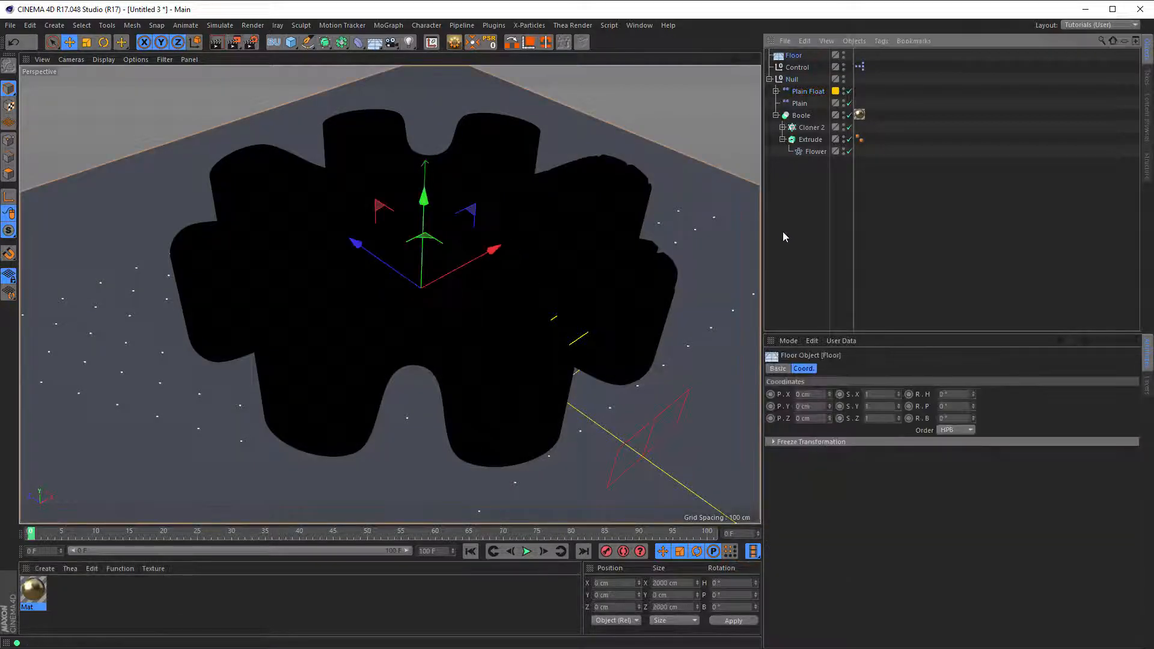
key(Delete)
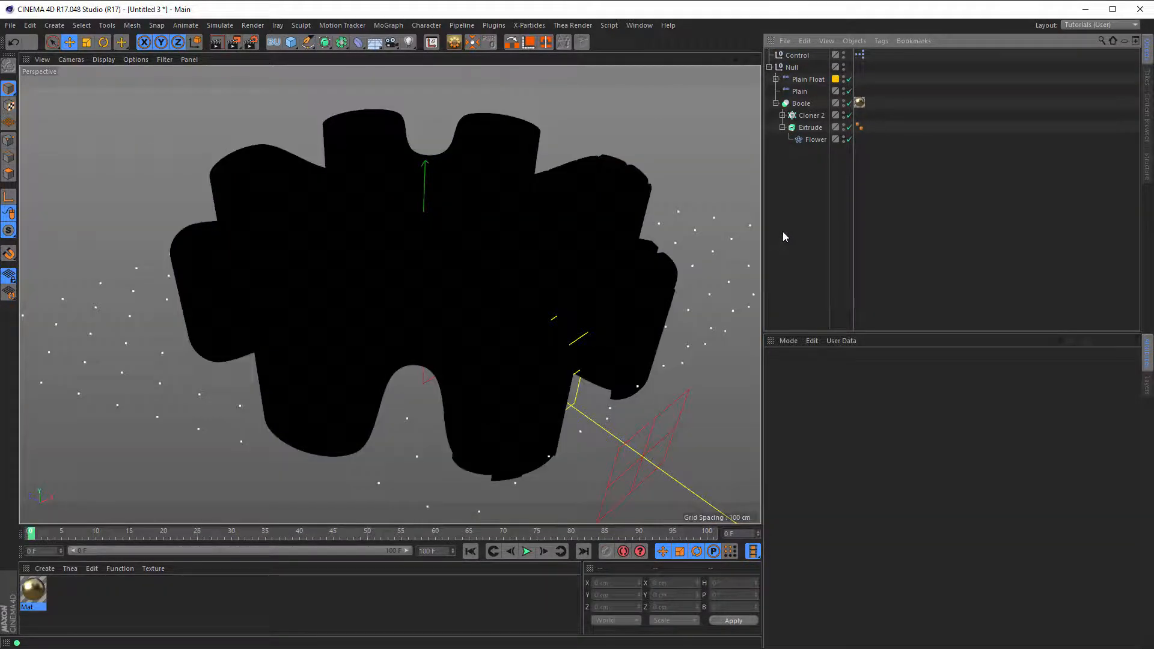
click(801, 55)
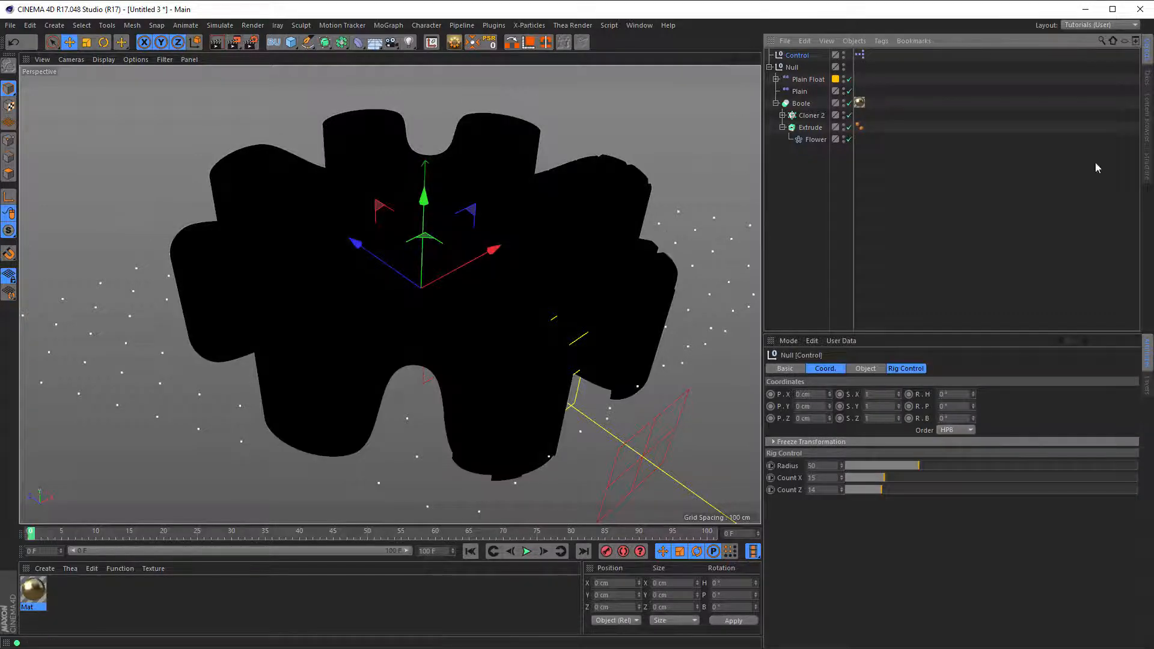
Step: Add nikomedia_scene_rig_pro_v2.01.c4d from the Nikomedias Scene Rig Pro 2.01 presets to the scene's object hierarchy
click(1148, 117)
double_click(822, 100)
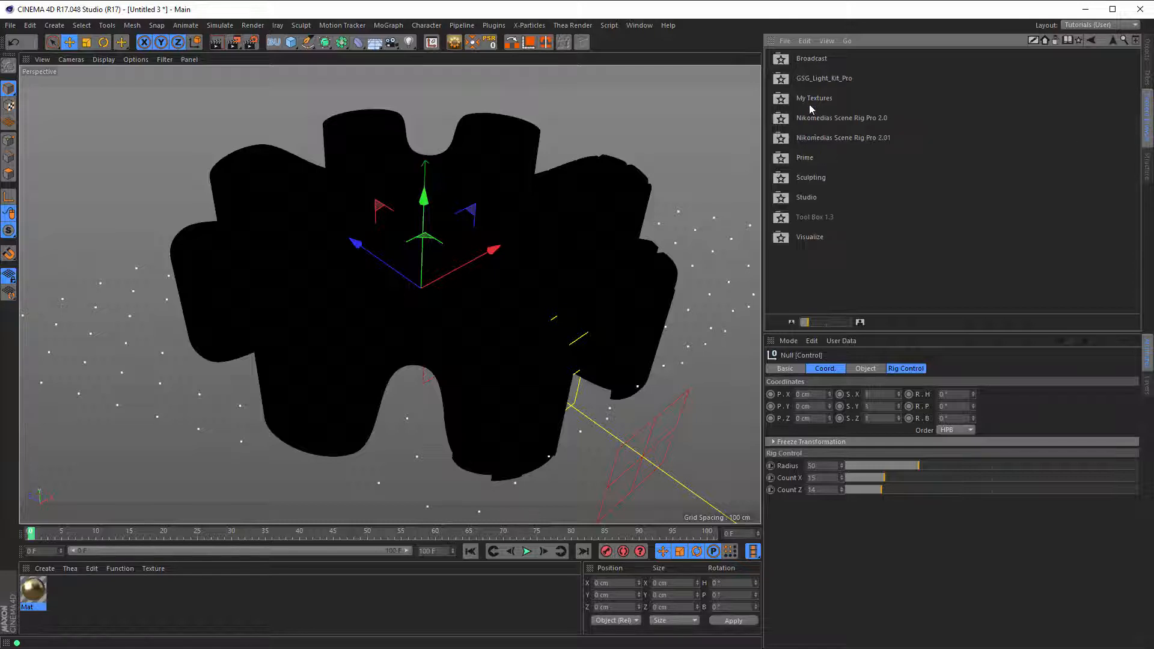
double_click(879, 140)
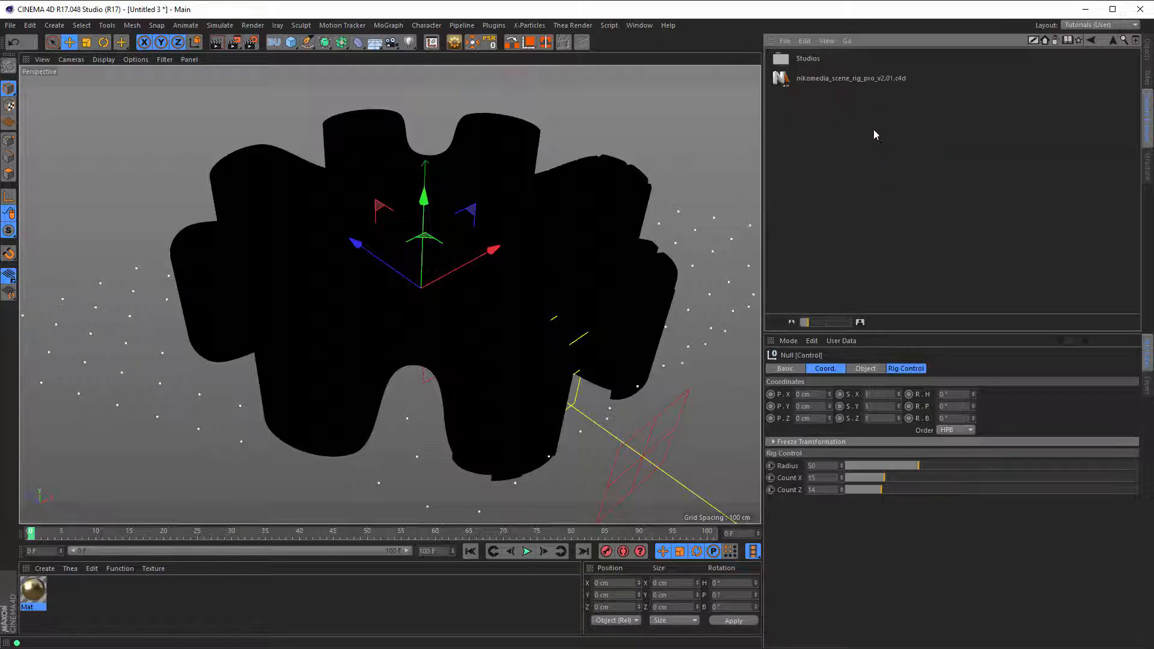
drag(869, 78, 947, 164)
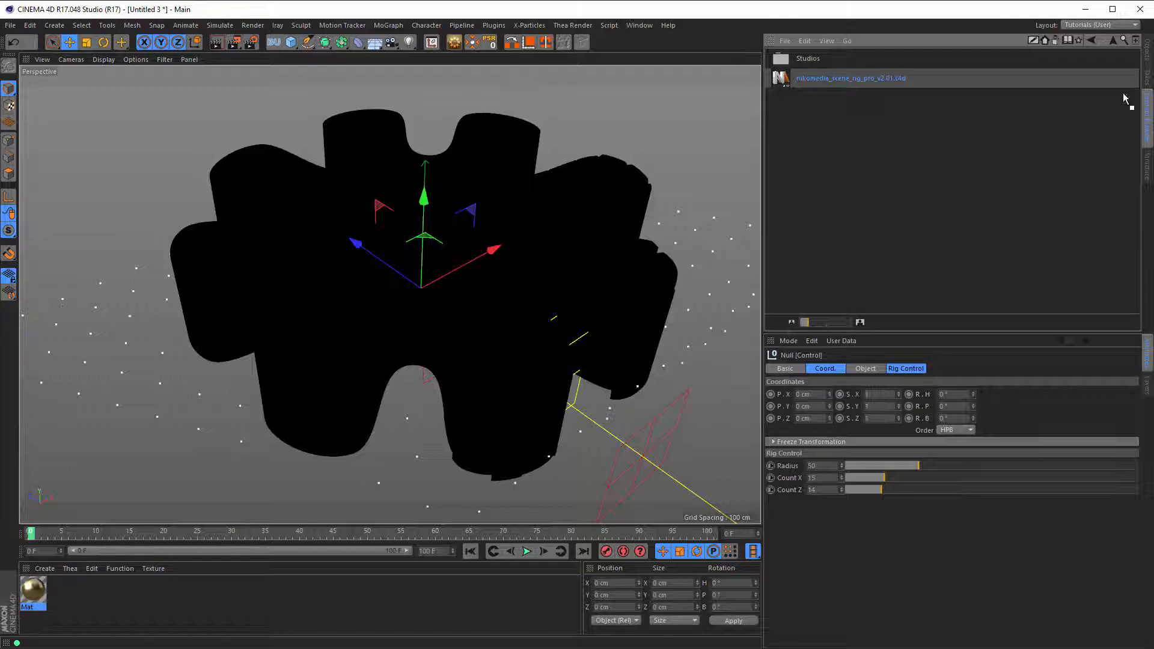
drag(1125, 100, 1149, 51)
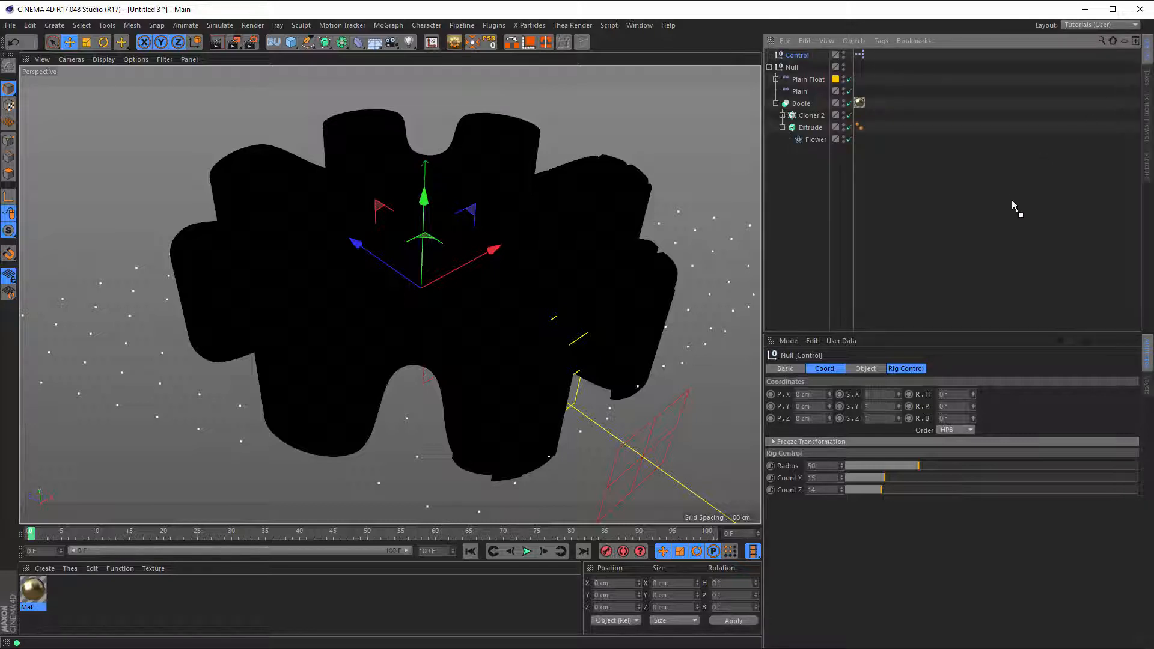
Step: Add the Nikomedias Scene Rig Pro to the scene and set its floor size to 2000 cm
drag(1011, 199, 1001, 251)
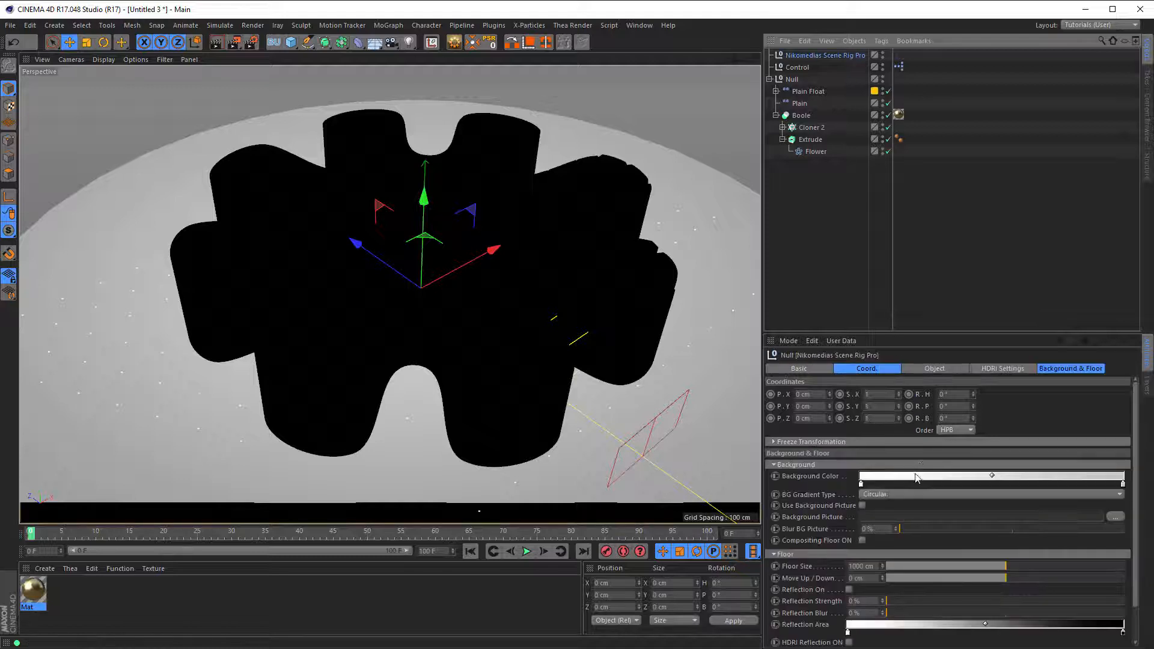
click(1061, 369)
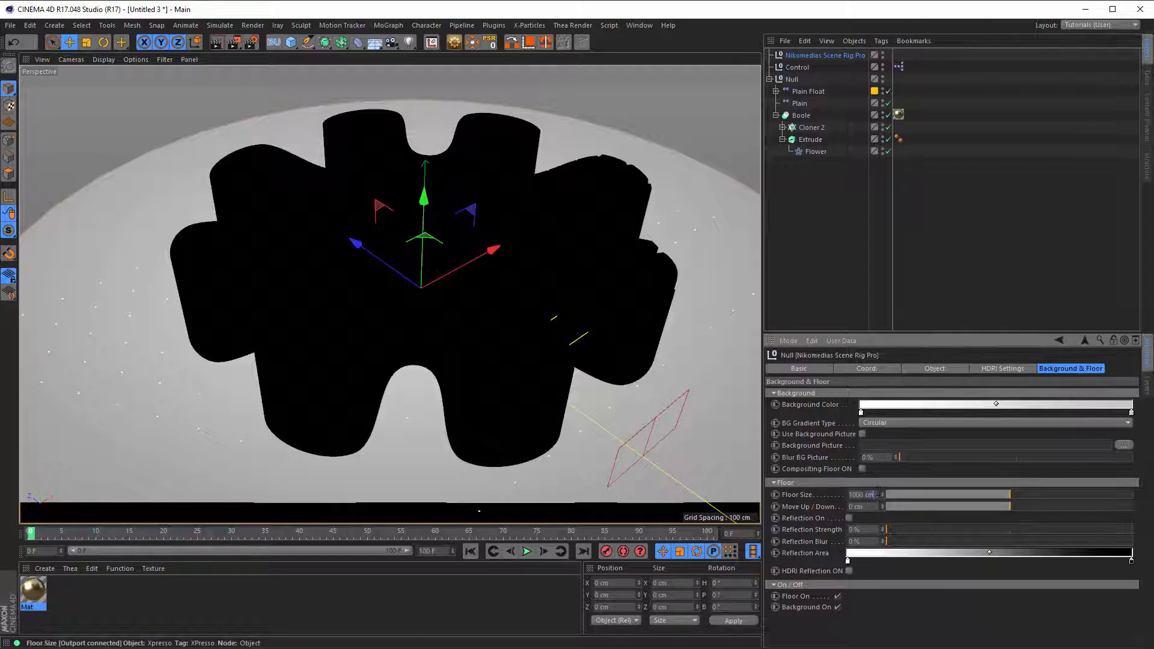
text(2000)
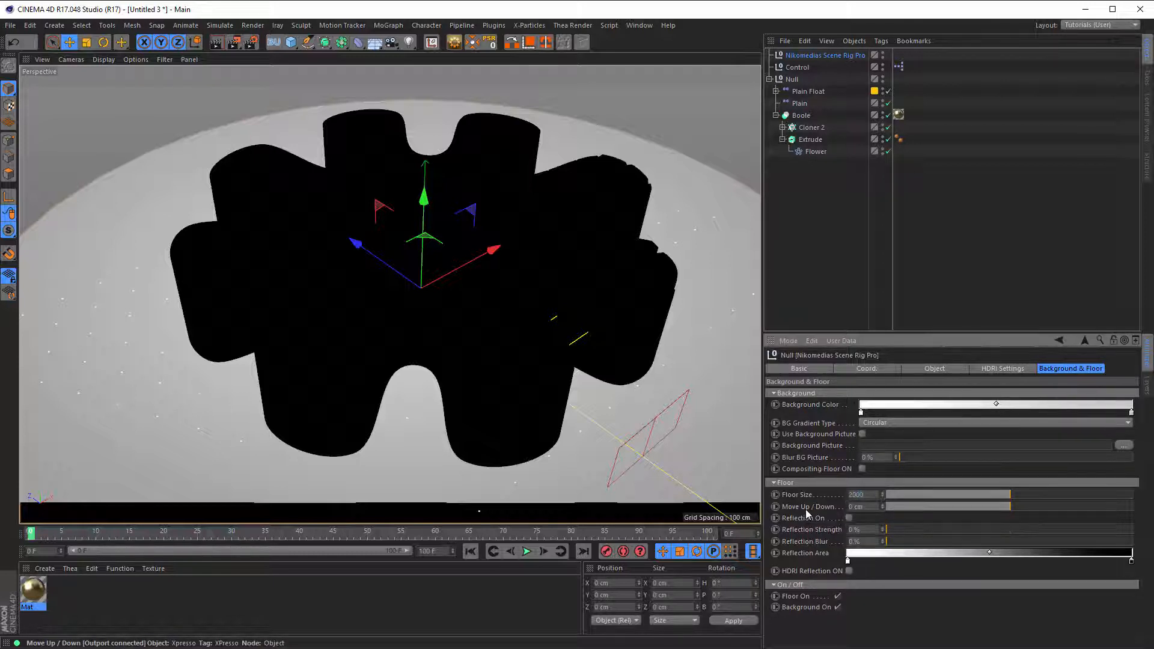
key(Return)
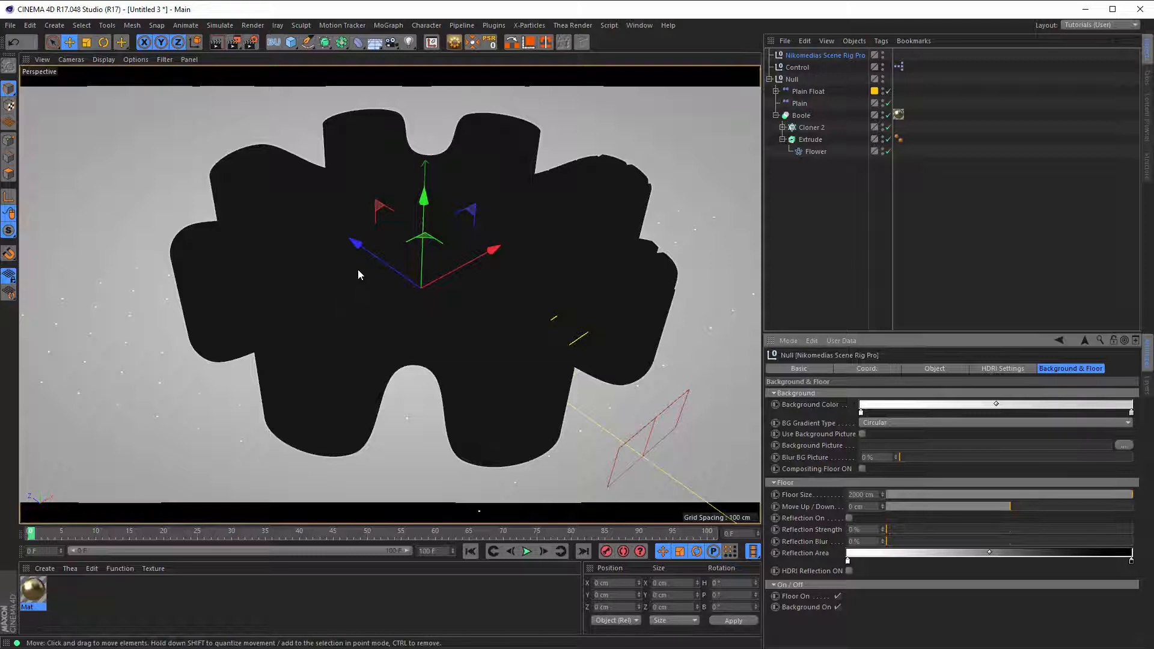
Step: Try the Quick Shading, Constant Shading and Quick Shading (Lines) display modes in the perspective view
click(96, 60)
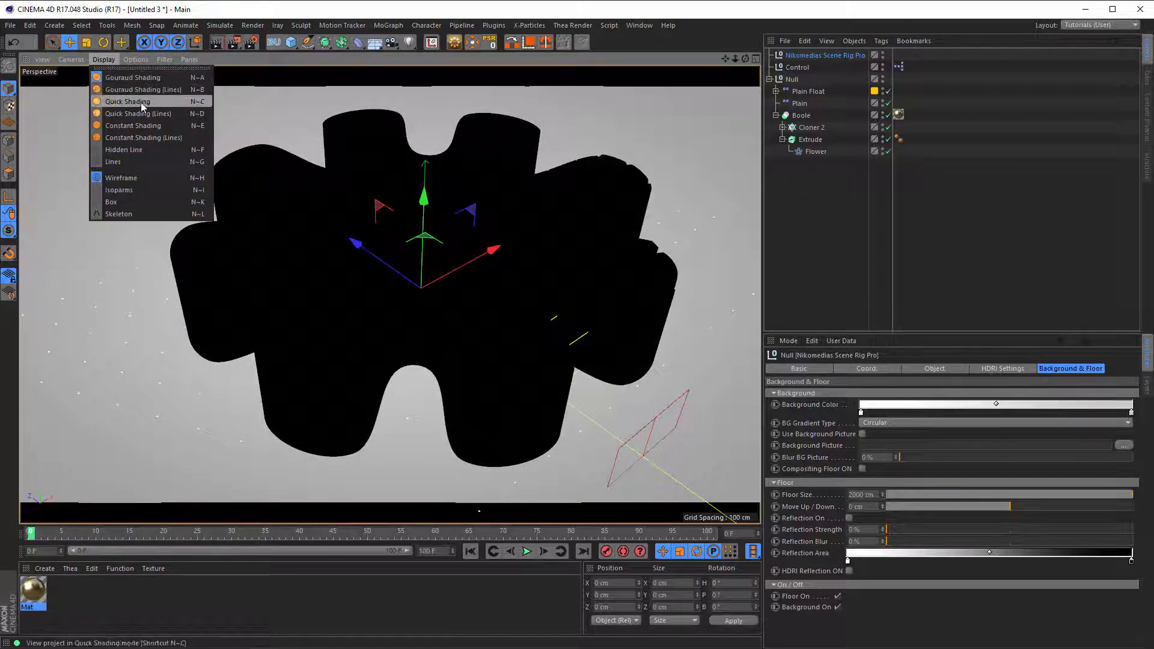
click(140, 102)
click(110, 60)
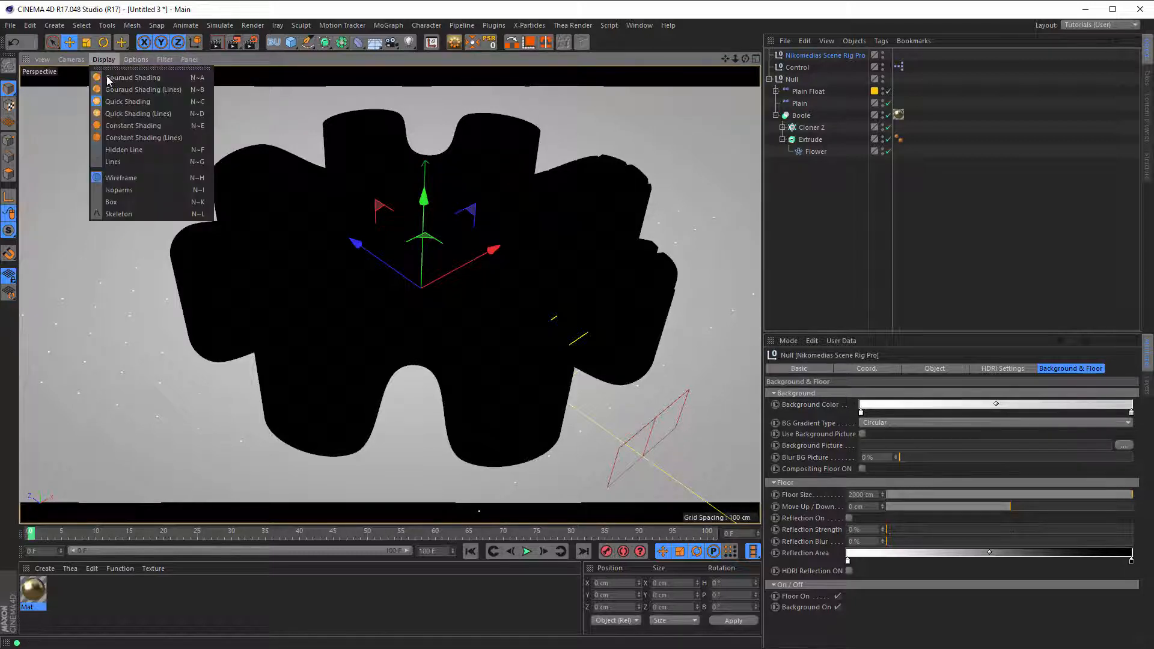
click(117, 124)
click(103, 59)
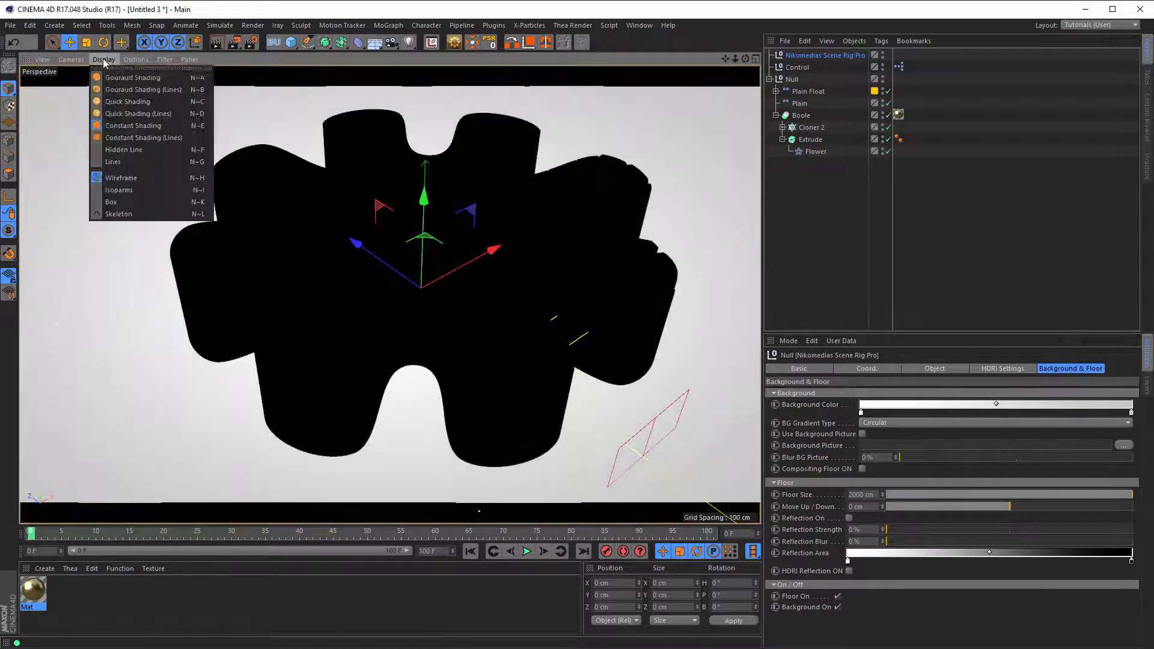
click(122, 113)
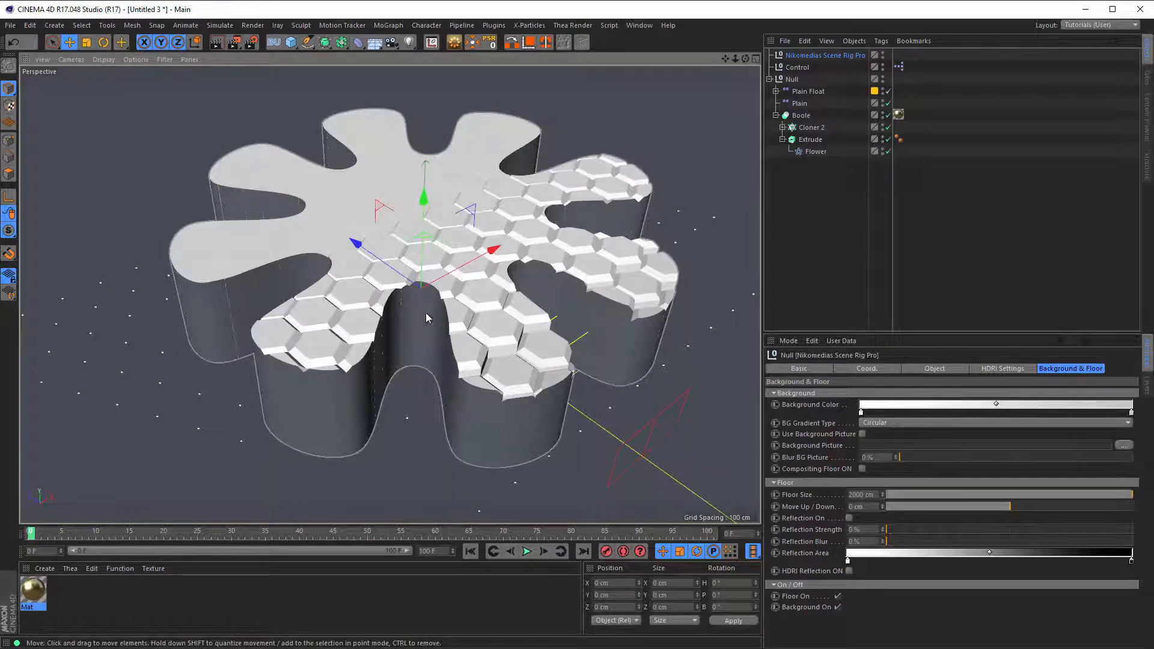
alt+middle_drag(400, 283, 381, 287)
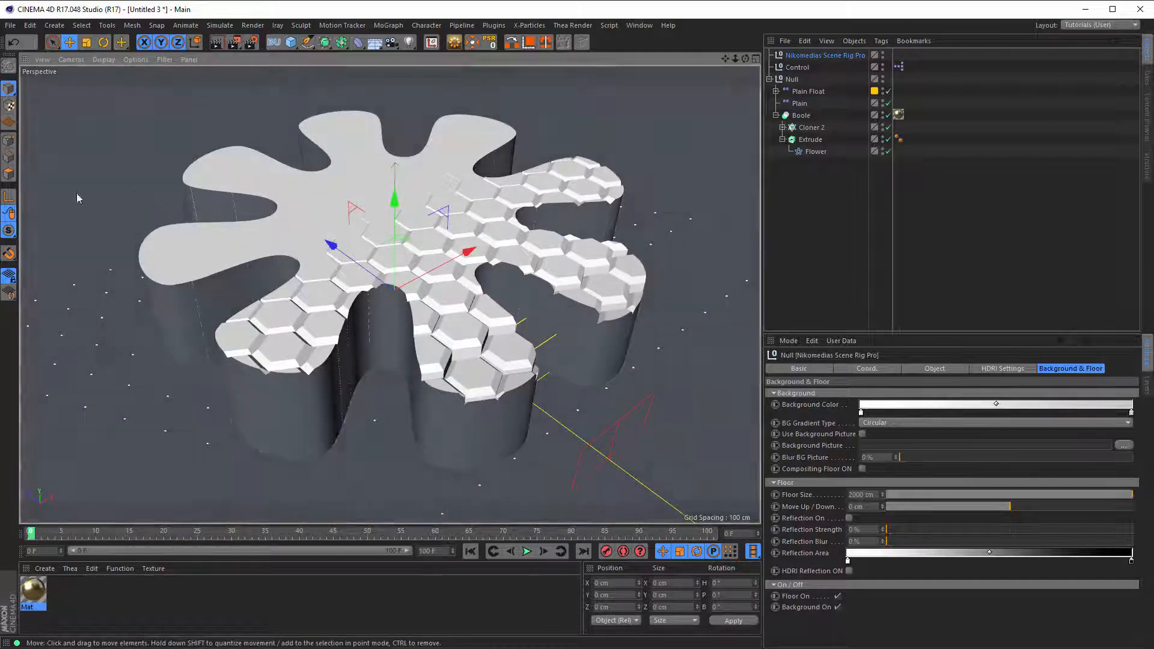
Step: Enable Global Illumination in the render settings
click(252, 42)
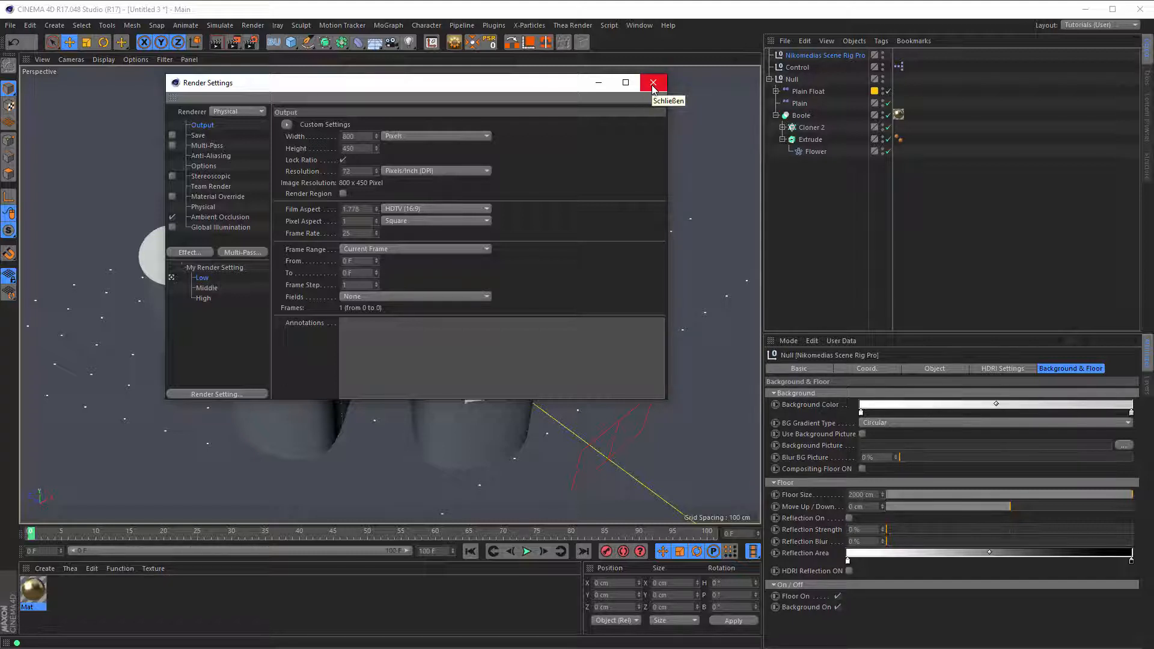
click(173, 227)
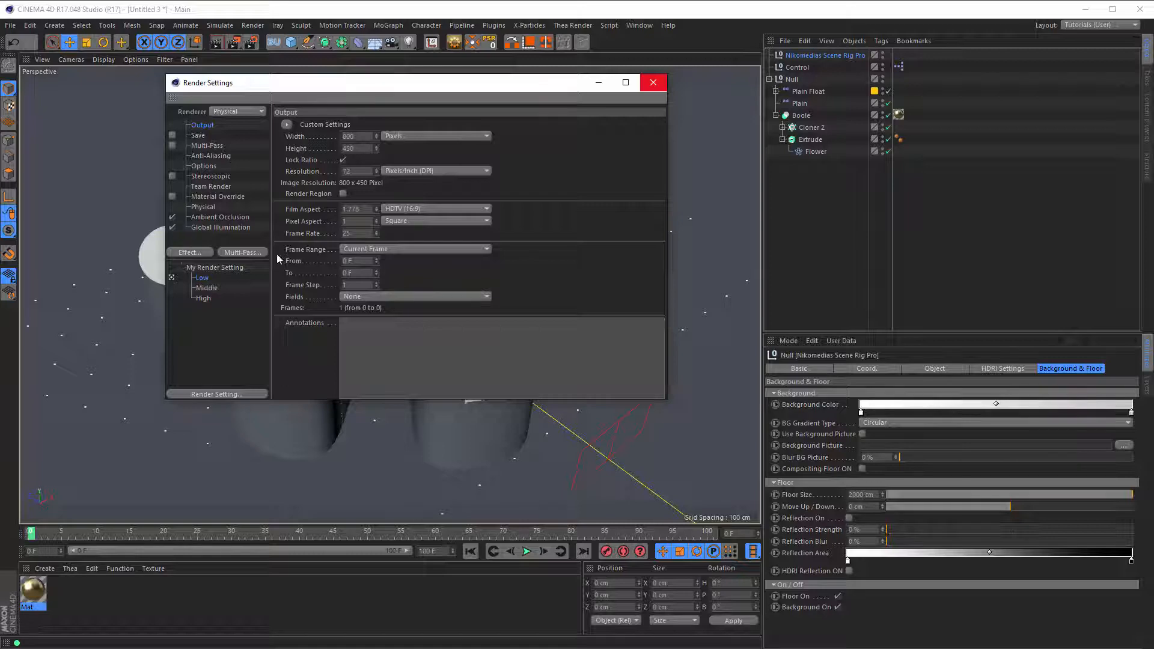
click(653, 83)
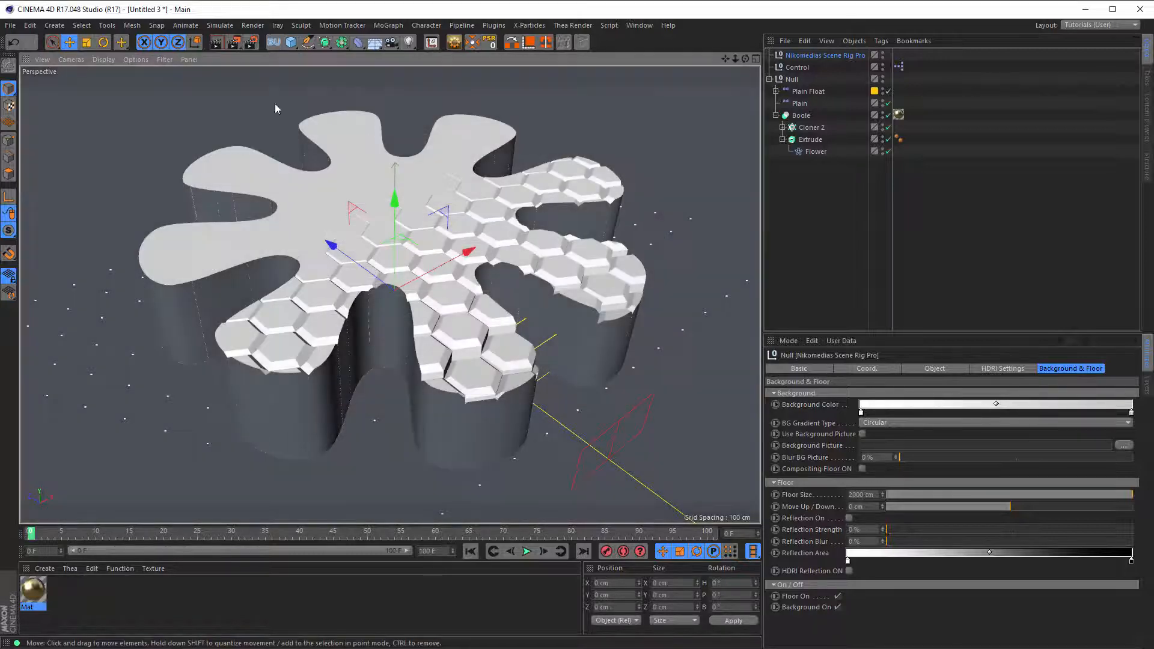
Step: Start an Interactive Render Region in the perspective view and enlarge it to cover the whole flower shape
click(238, 48)
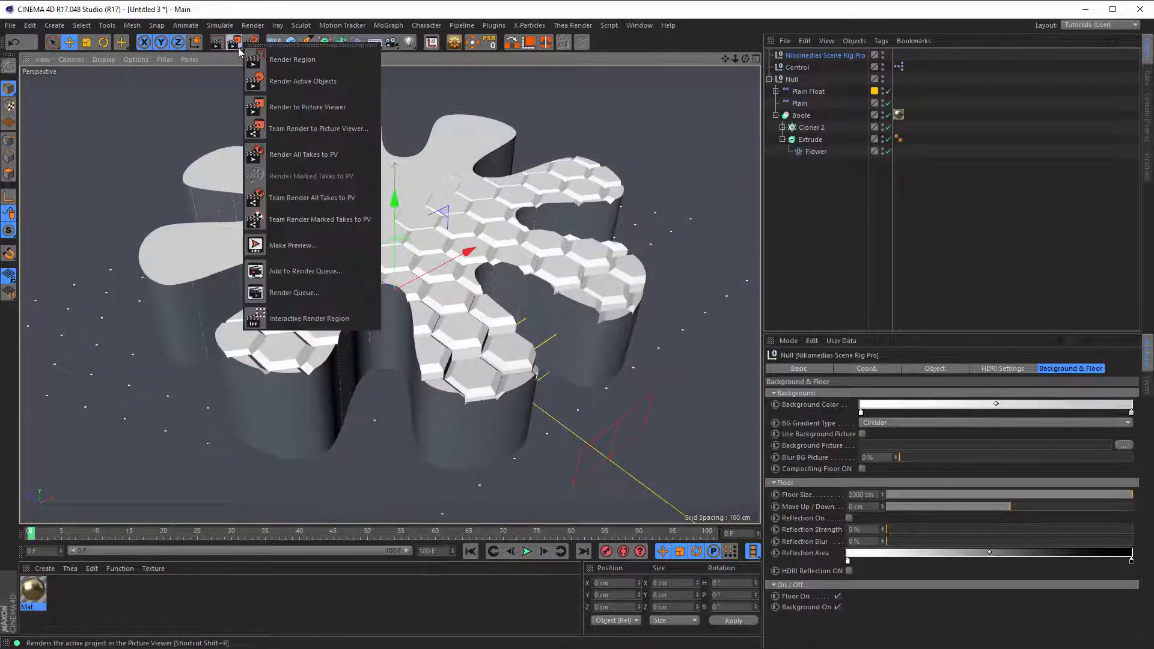
click(274, 324)
drag(202, 178, 120, 74)
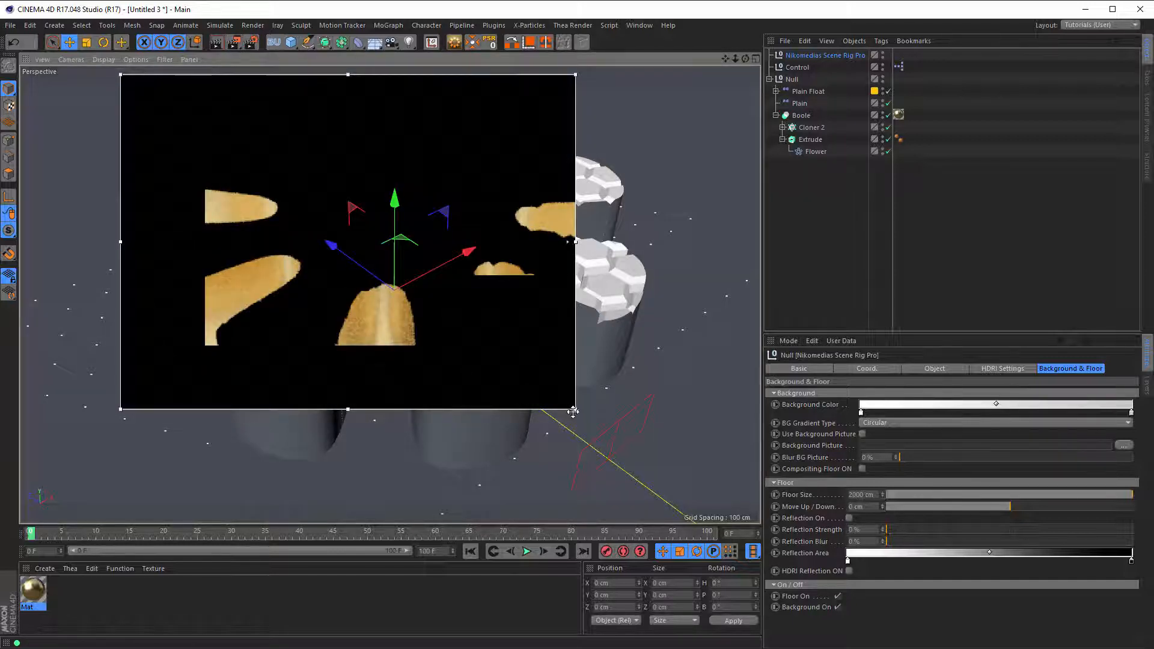
drag(573, 412, 700, 504)
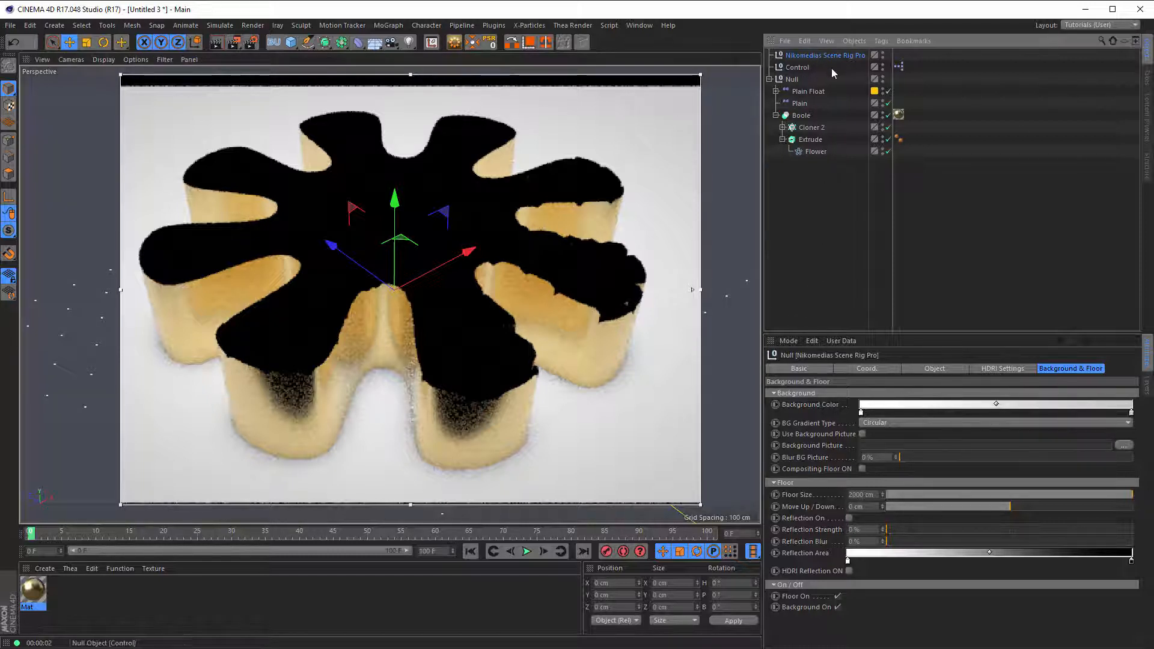
Step: Assign NM_Studio_01.exr from the scene rig preset's Studios folder as the rig's HDRI file
click(992, 369)
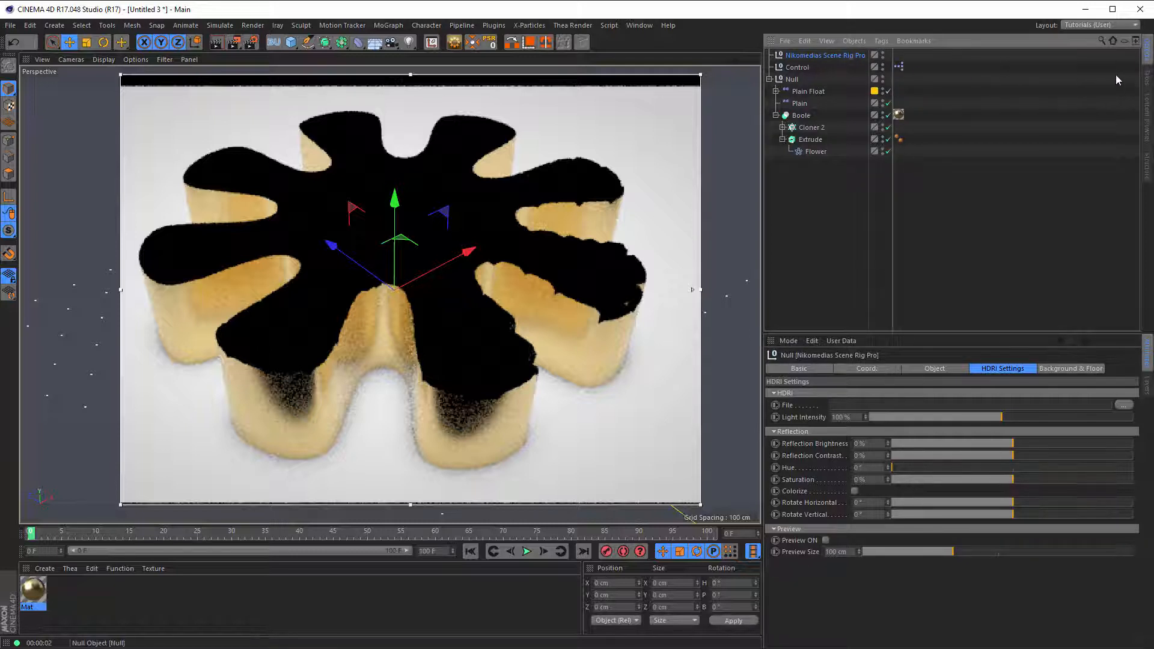
click(1147, 117)
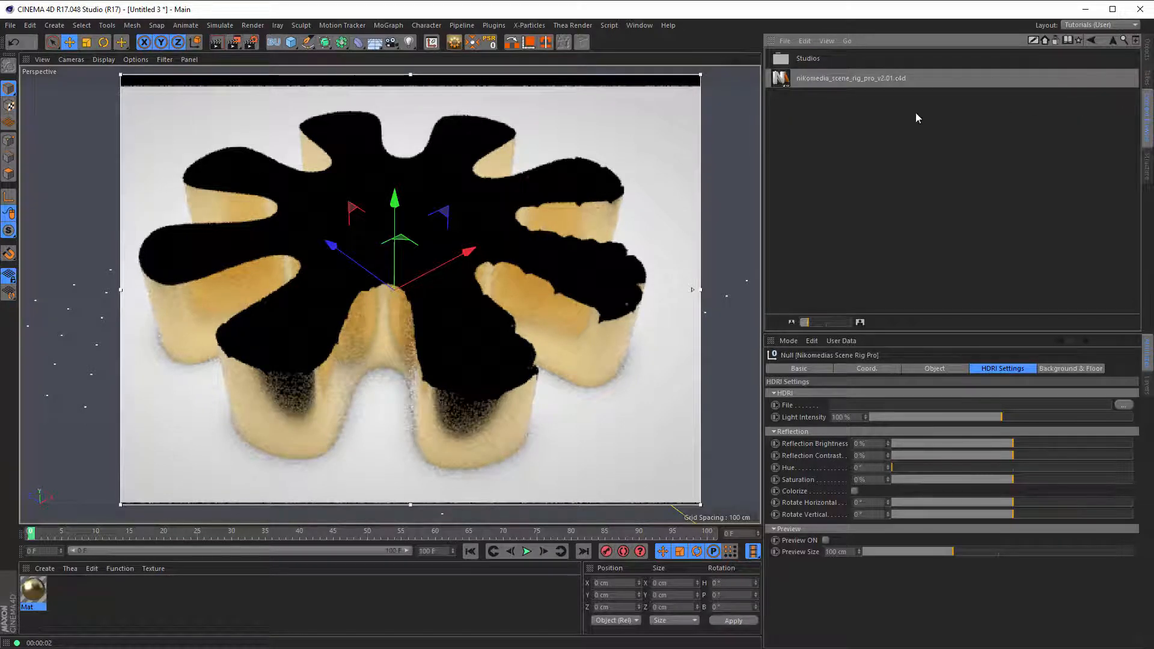
double_click(804, 60)
drag(781, 59, 856, 405)
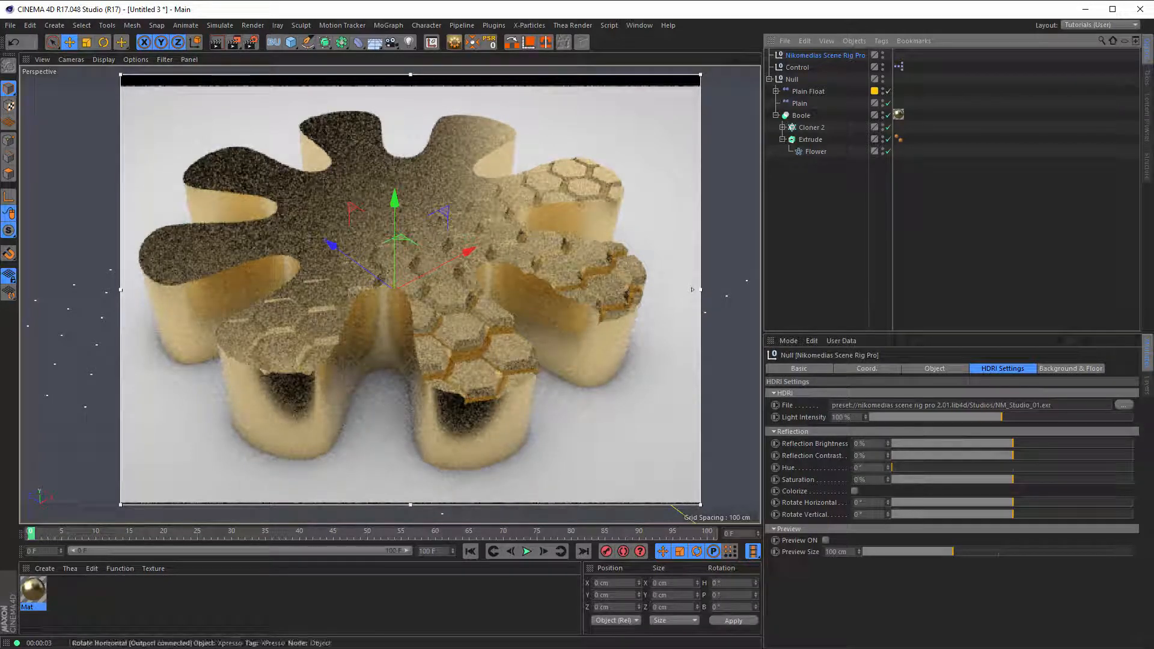
Step: Turn on the rig's HDRI preview and rotate the HDRI horizontally to -29°
click(826, 540)
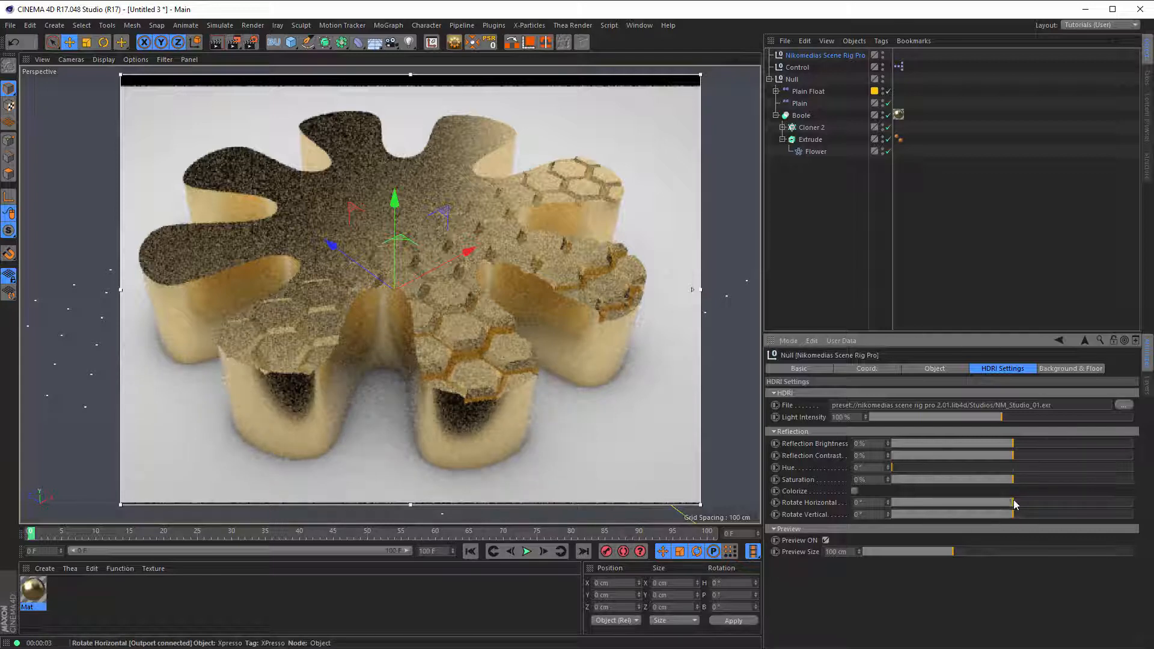
mouse_move(1014, 504)
mouse_down()
mouse_move(1035, 504)
mouse_move(1009, 503)
mouse_up()
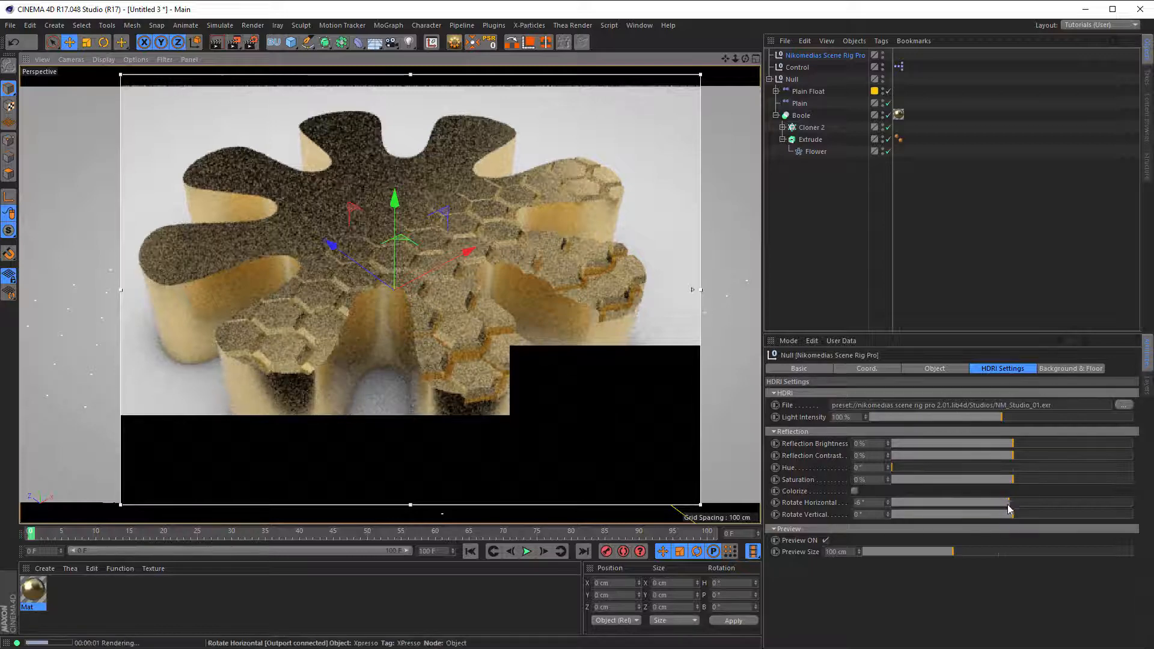
drag(1009, 509, 977, 499)
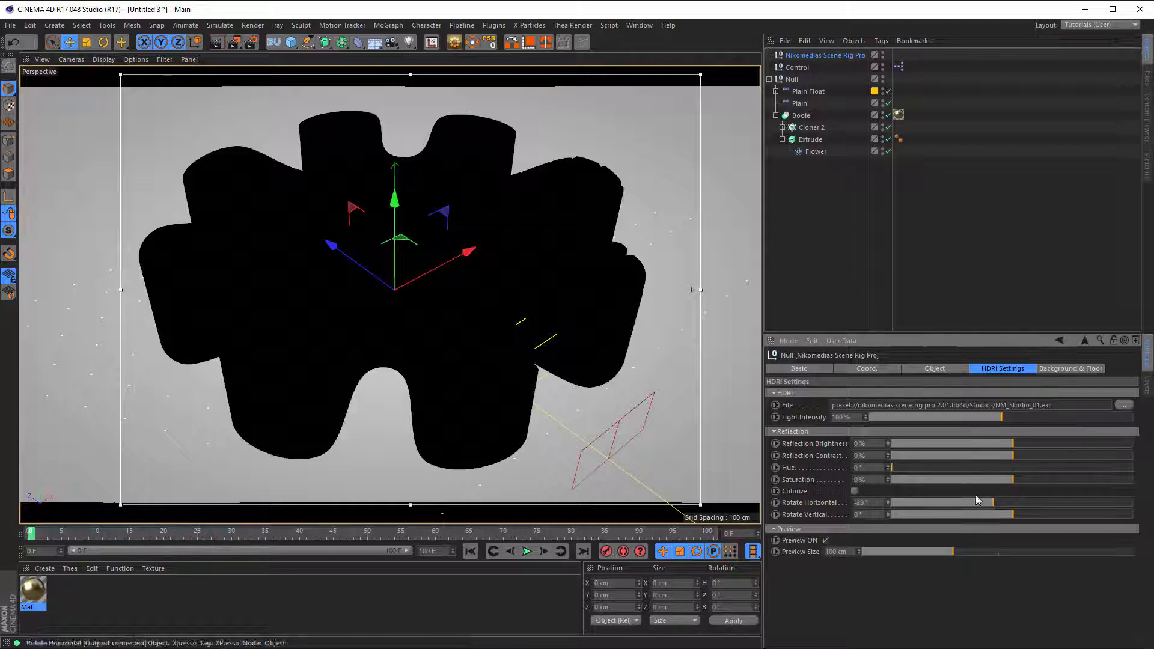
Step: With the Interactive Render Region off, enlarge the HDRI preview to 300 cm and set the horizontal rotation to 49°
click(240, 48)
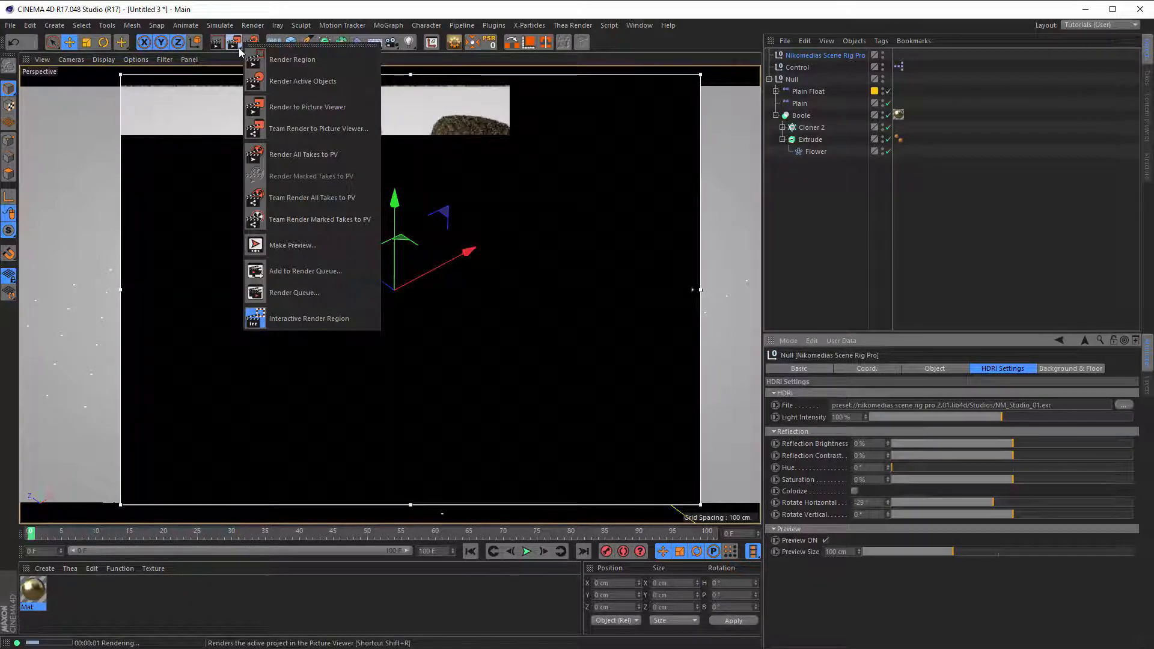
click(293, 321)
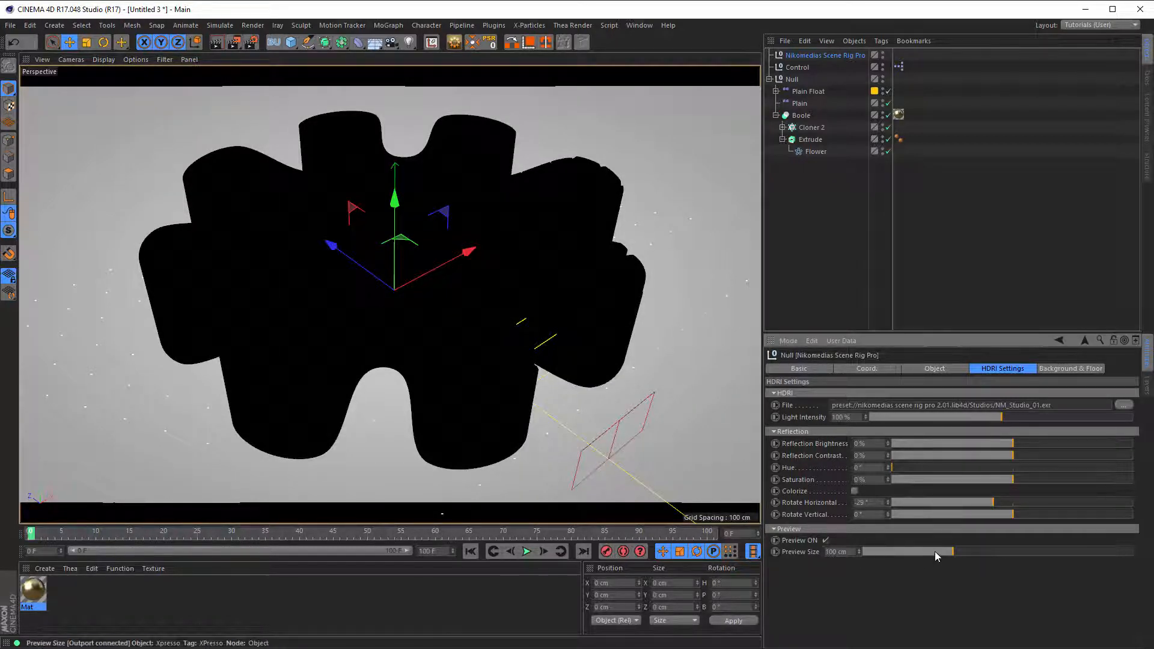
drag(1006, 551, 1132, 551)
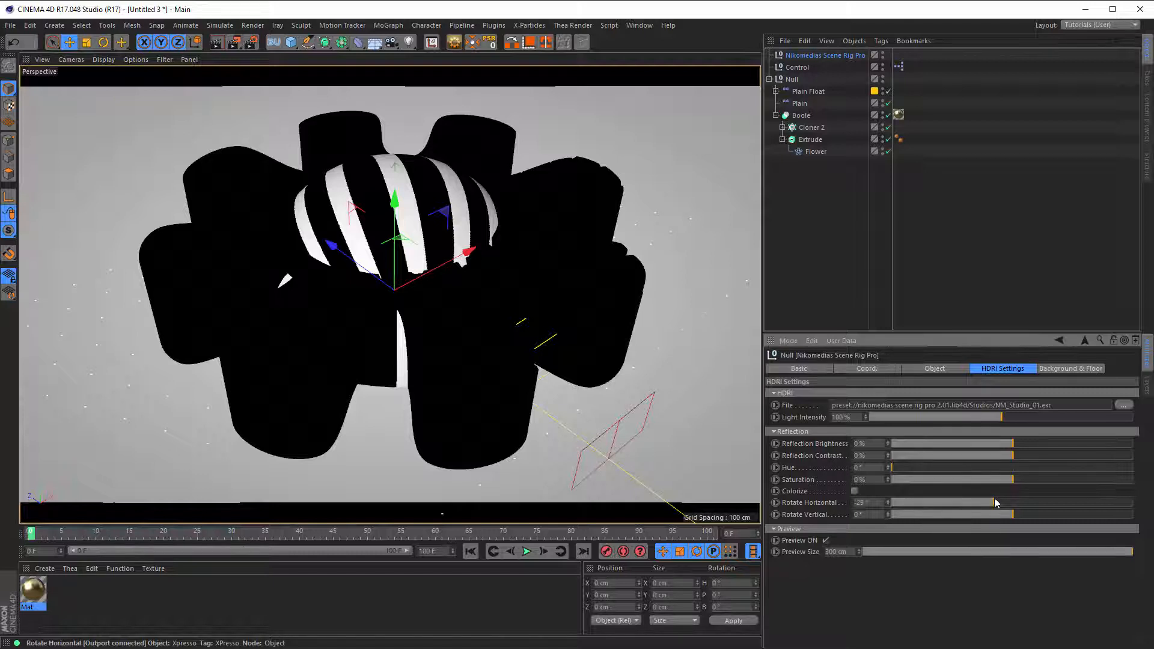
drag(993, 503, 1045, 503)
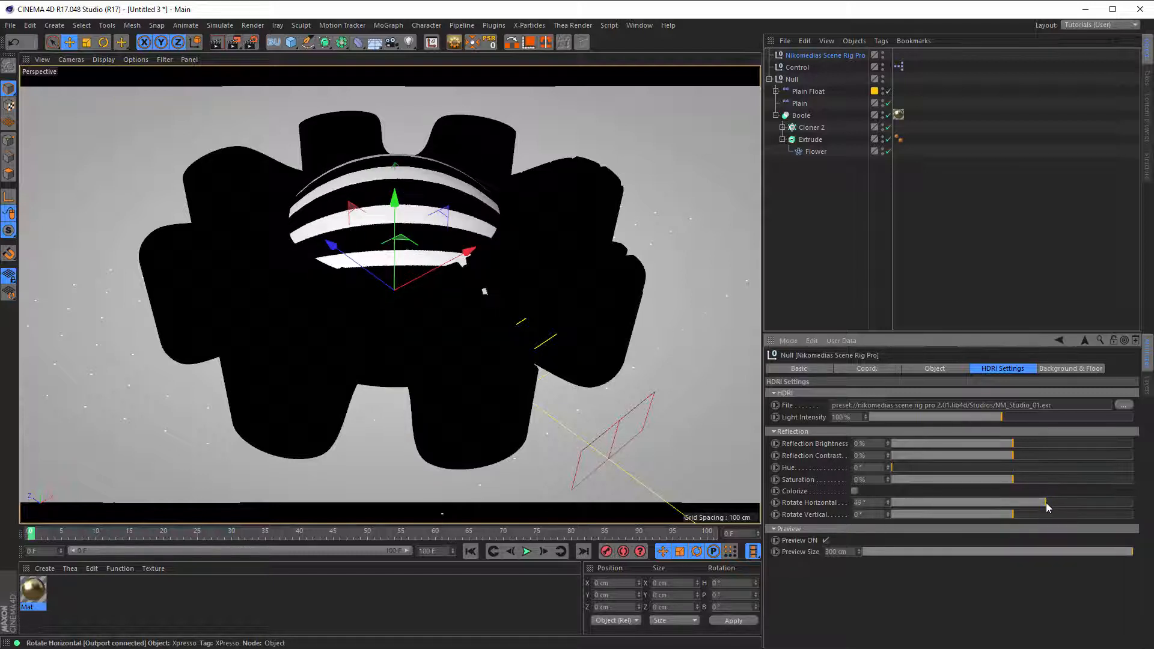
Step: Turn the Interactive Render Region back on and raise the HDRI reflection brightness to 25%
click(237, 45)
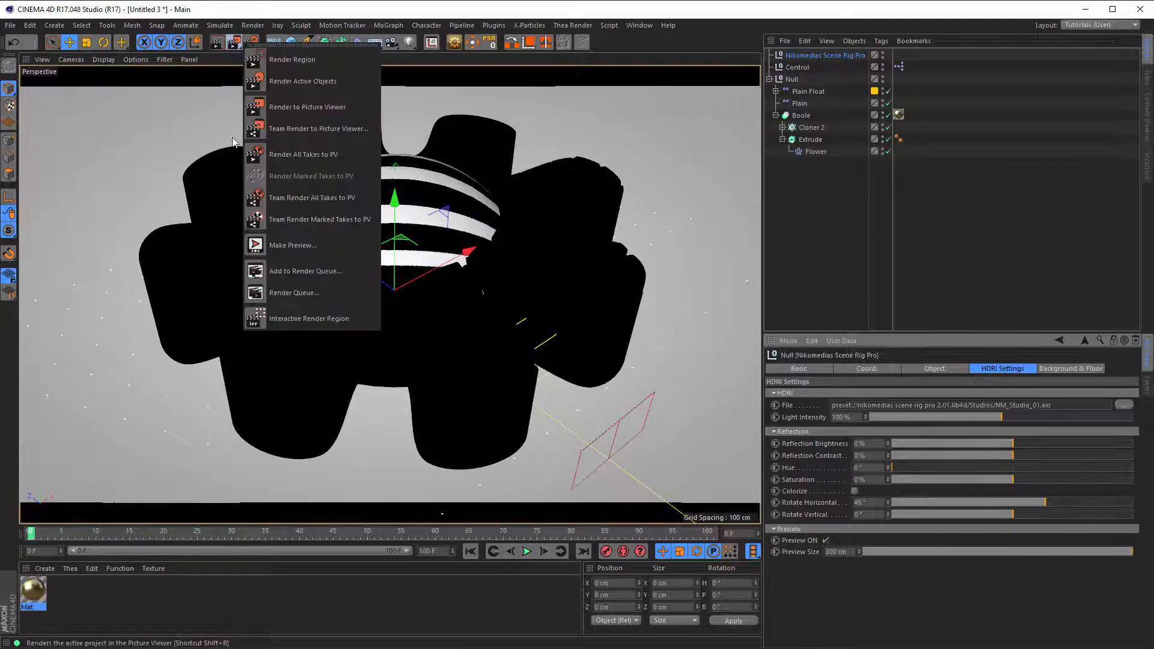
click(304, 317)
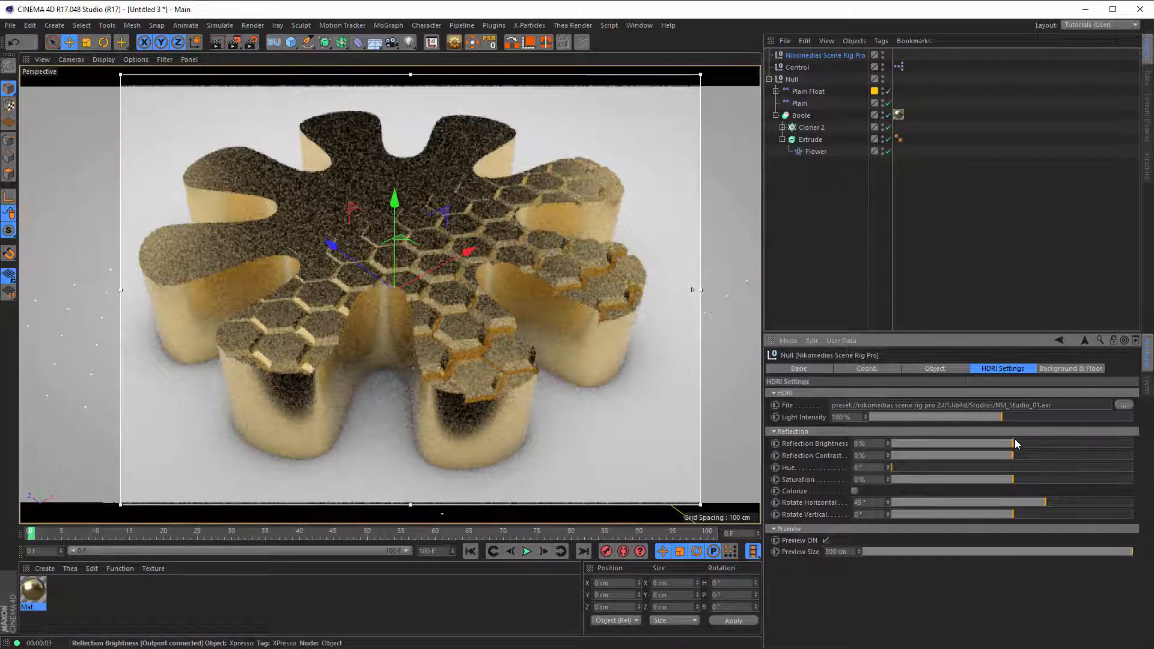
drag(1018, 445, 1043, 446)
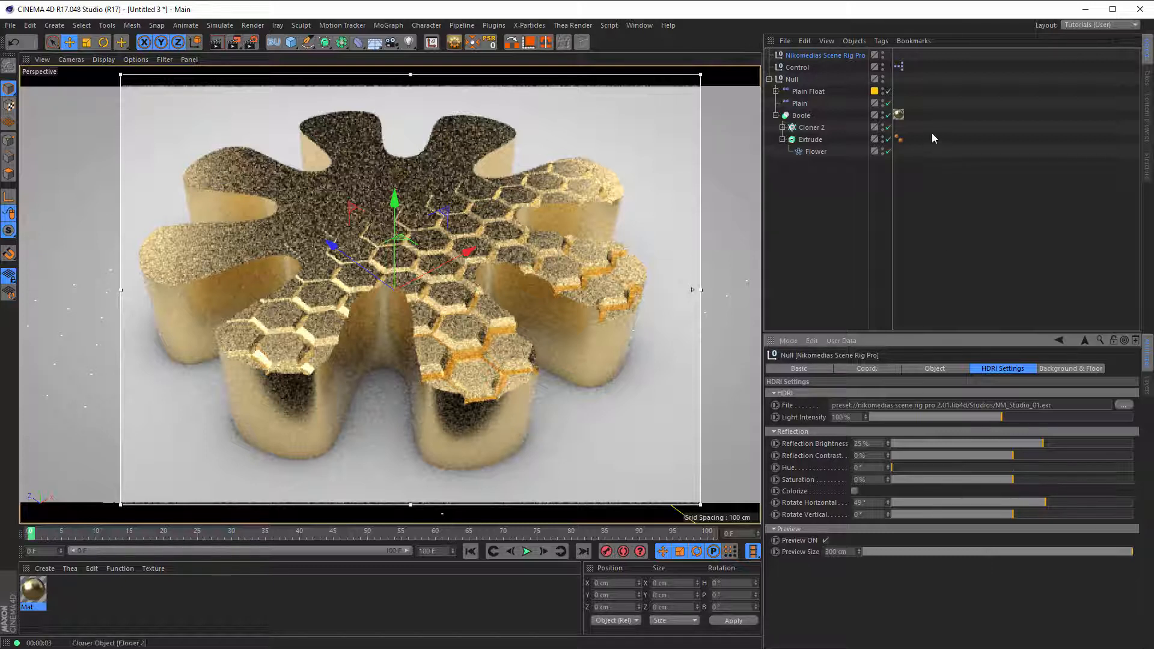
Step: Load the Dark Floor gradient preset as the rig's background color
click(1061, 369)
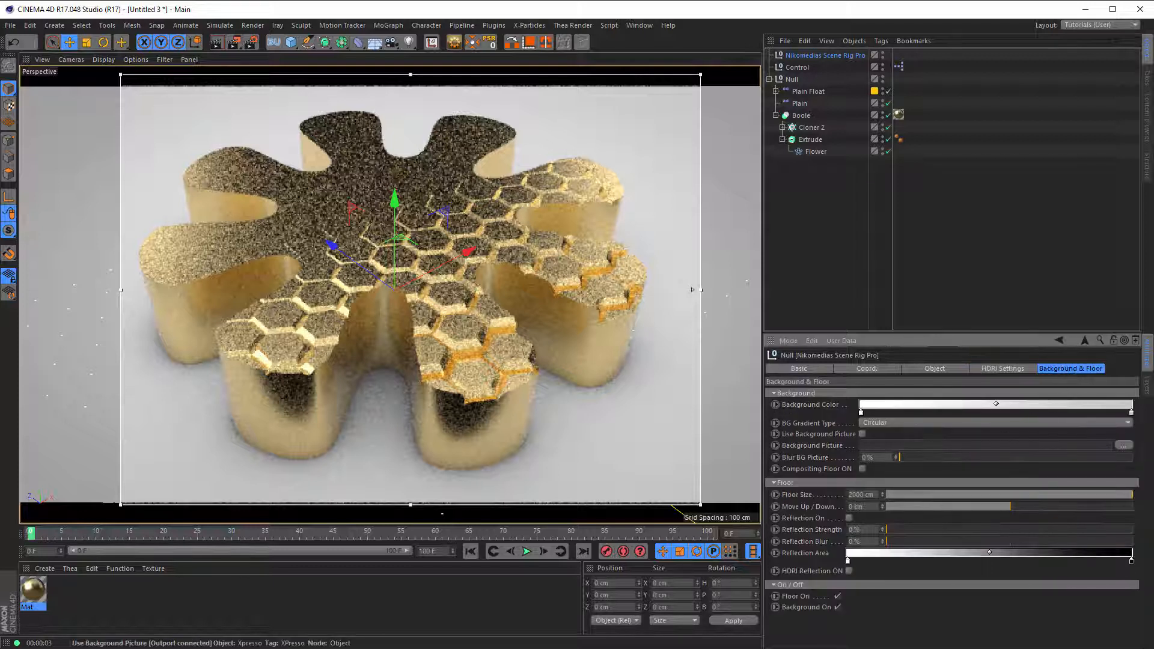
click(855, 405)
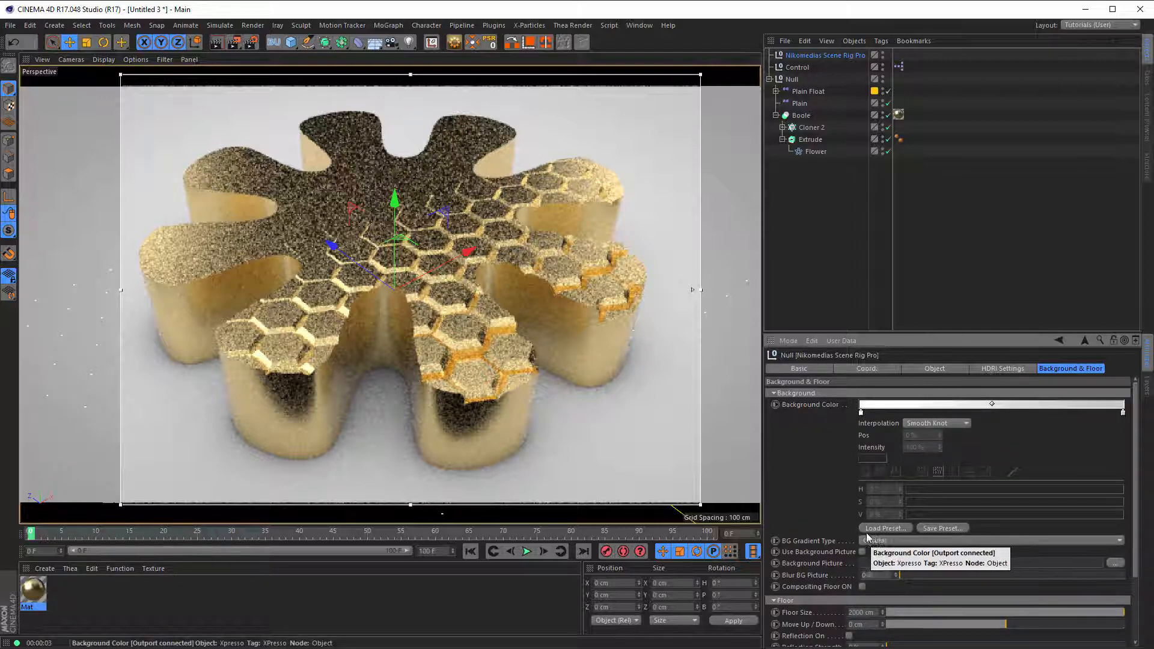
click(882, 528)
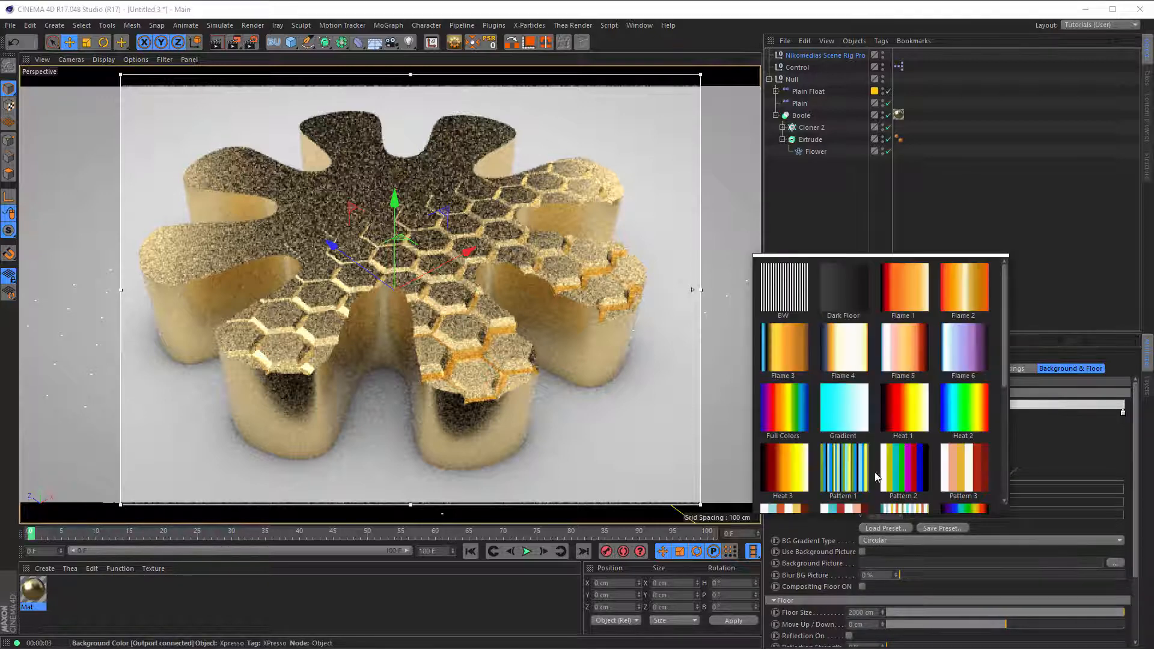
click(835, 301)
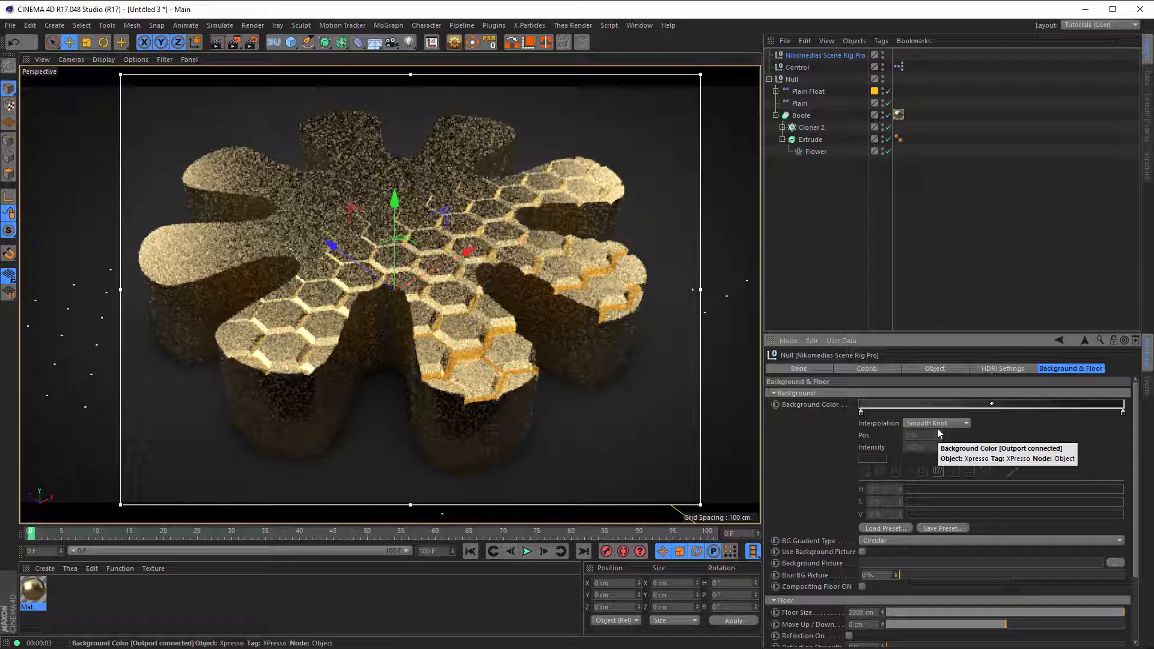
Step: Disable Global Illumination in the render settings, keeping the dialog clear of the render region
click(251, 43)
drag(305, 74, 807, 156)
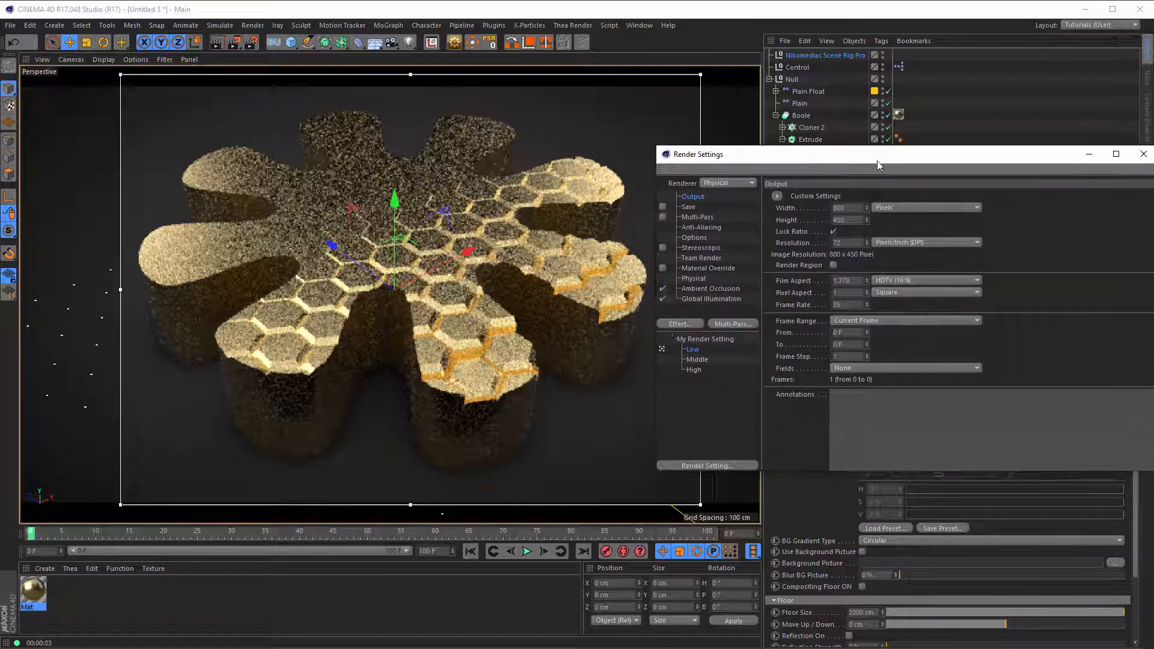
drag(878, 160, 881, 161)
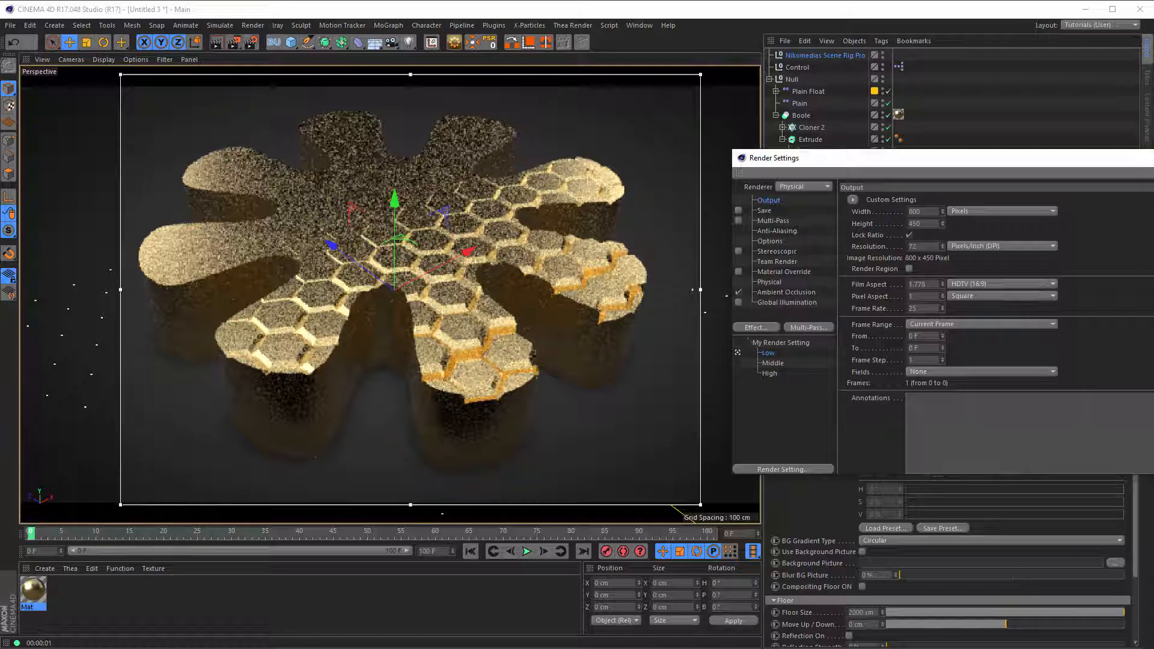
key(ctrl+b)
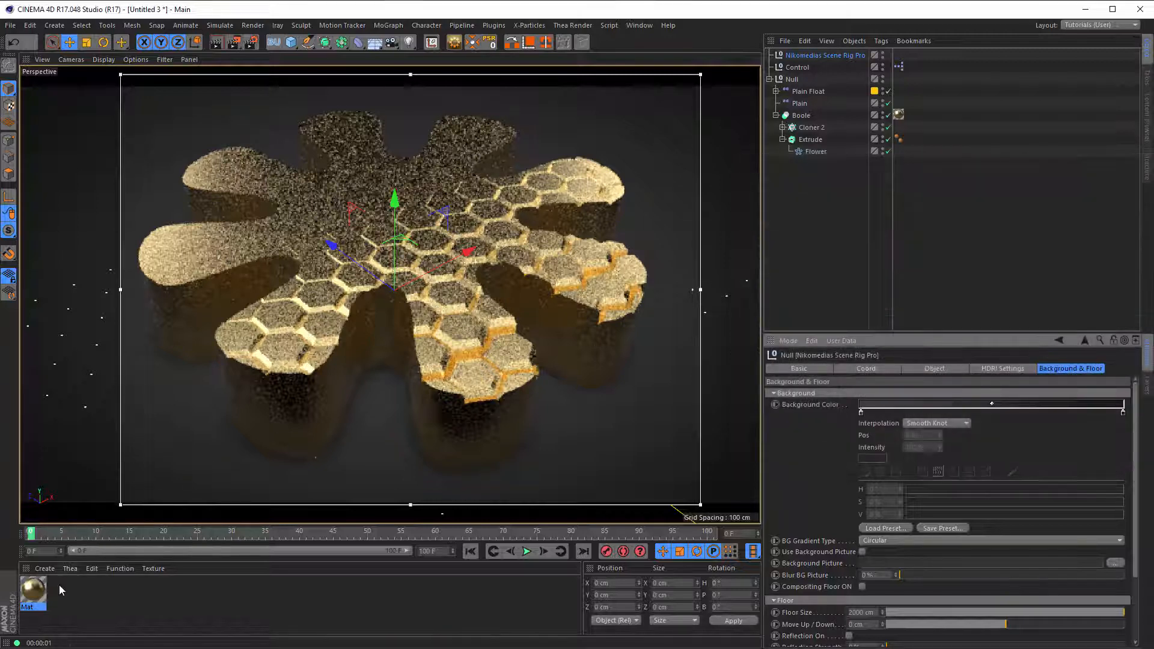
Step: Enable the Diffusion channel of the gold material Mat and load the Ambient Occlusion effect shader as its texture
double_click(34, 588)
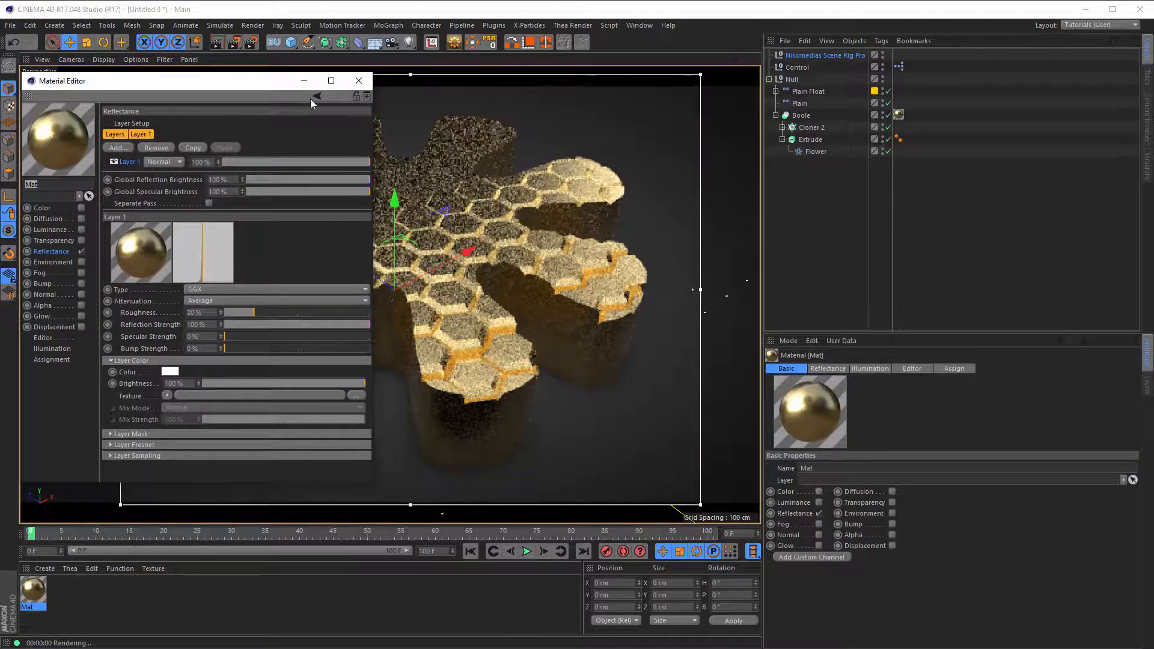
drag(310, 103, 1020, 144)
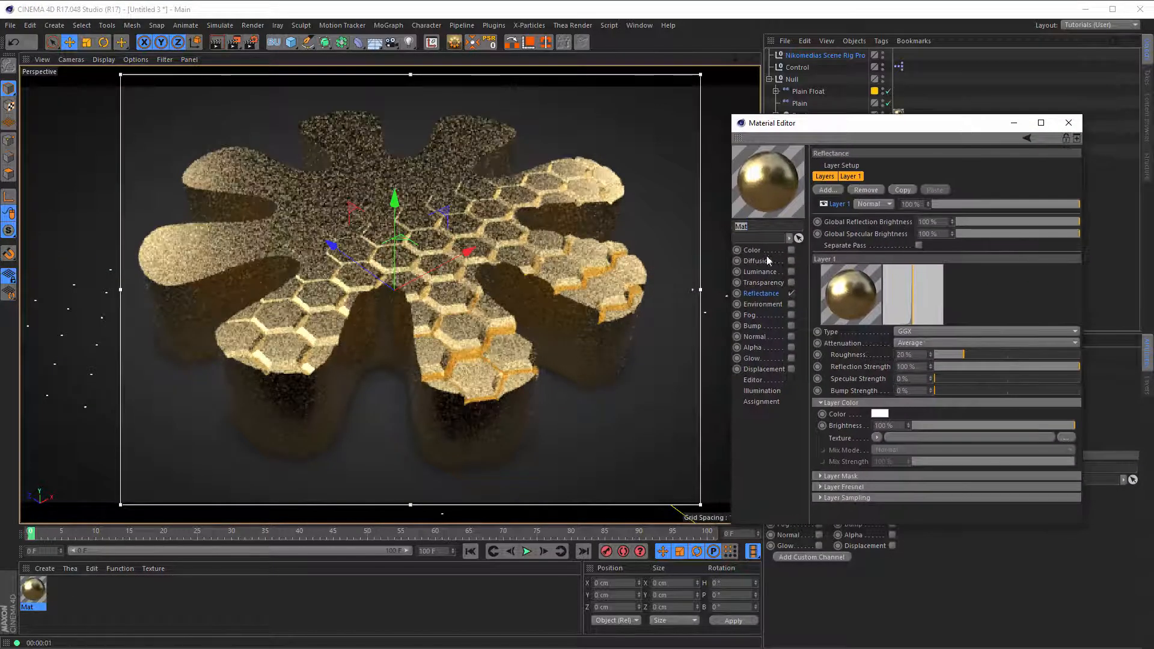
click(791, 260)
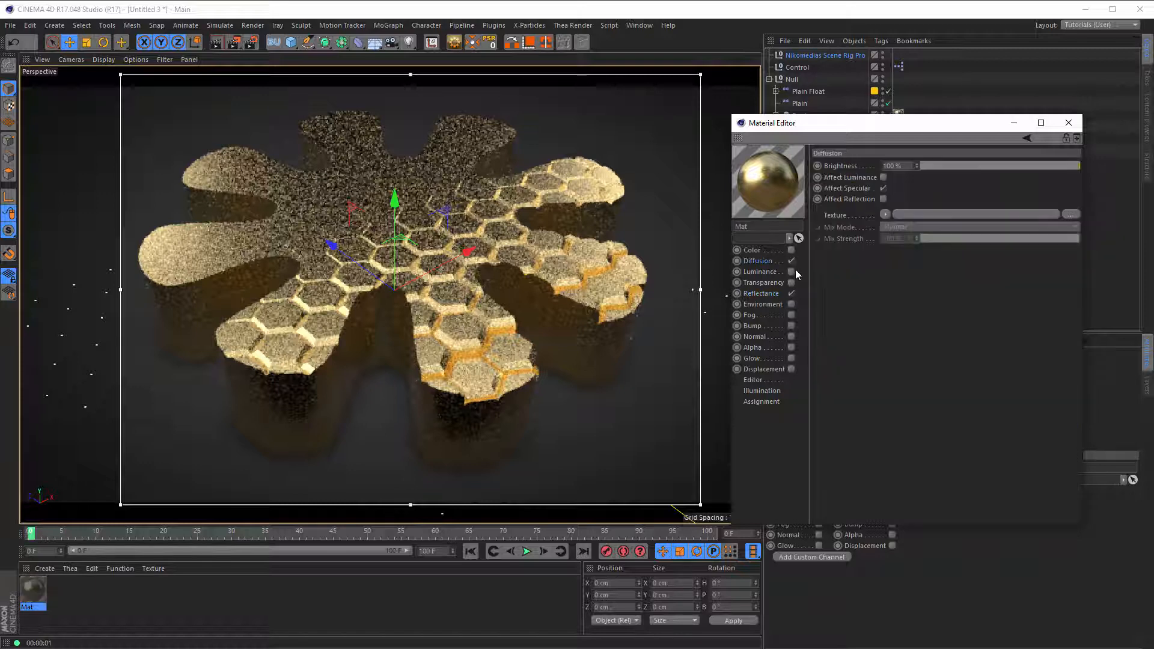
click(885, 215)
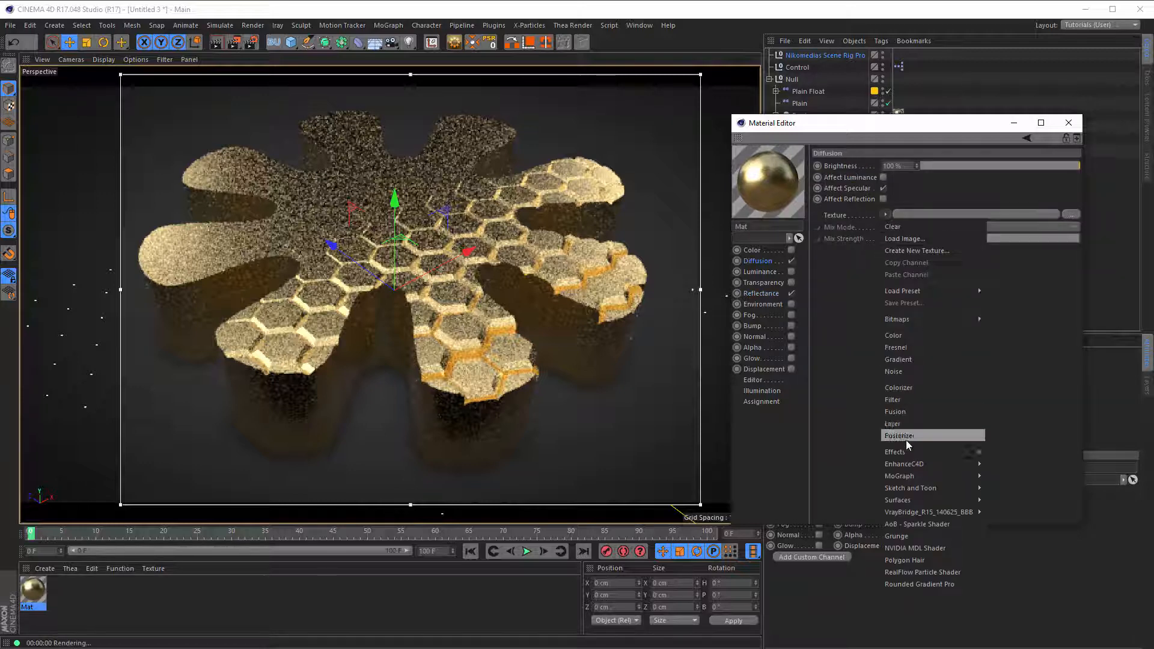
mouse_move(929, 451)
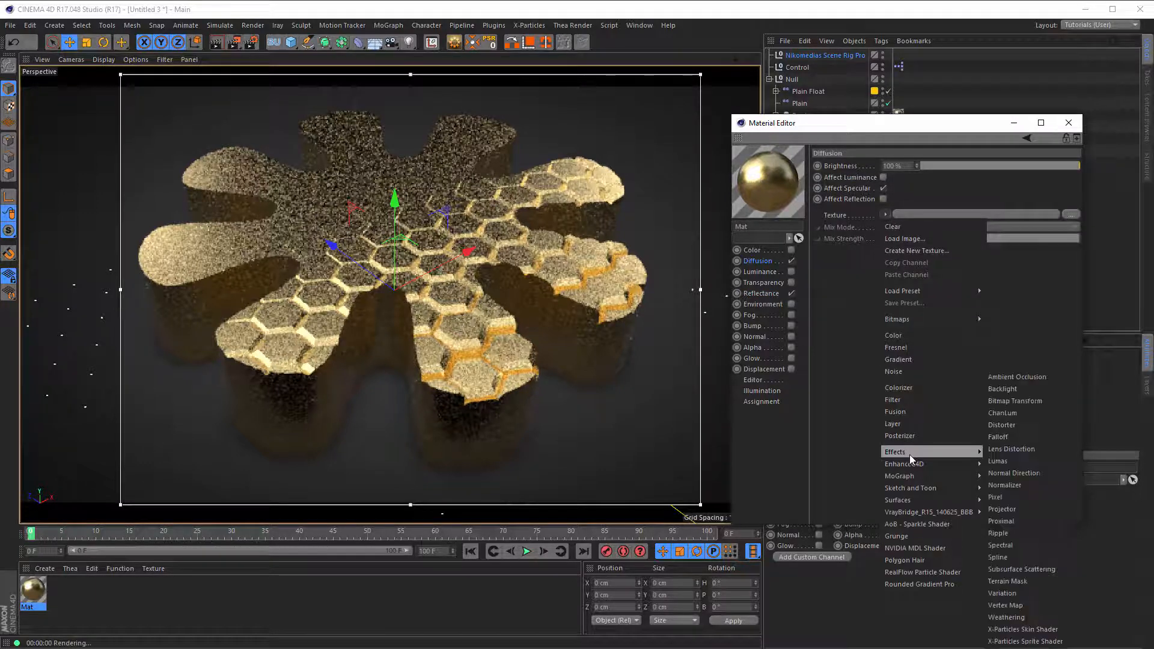
click(1016, 376)
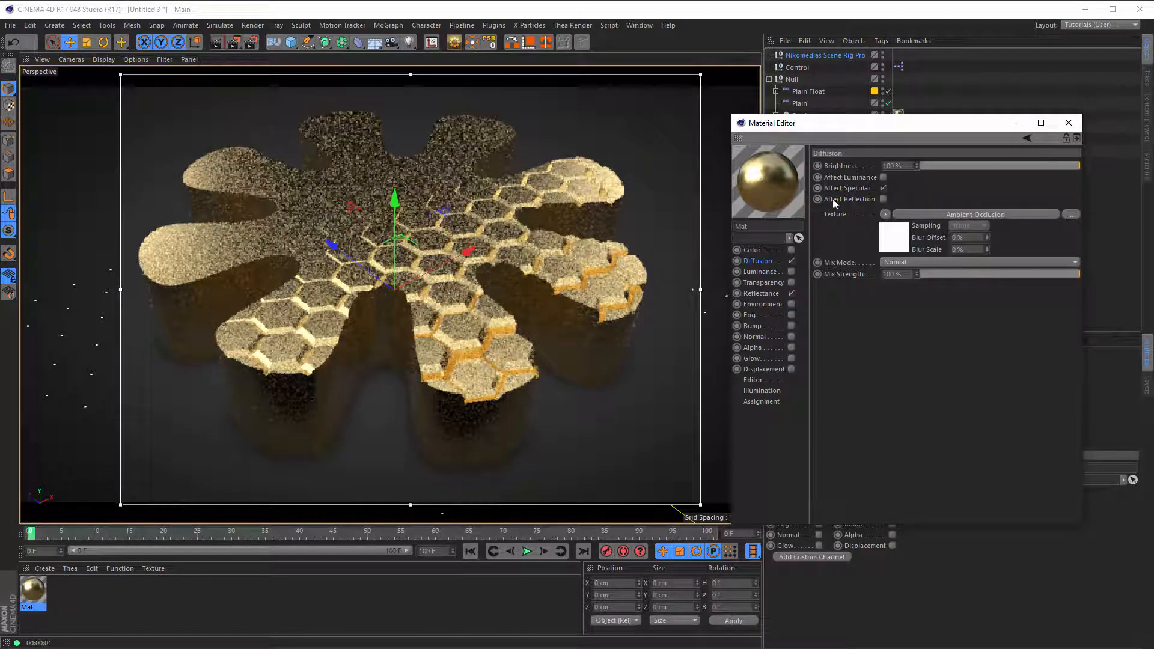
Step: Disable Affect Specular and enable Affect Reflection in the material's Diffusion channel, closing the Material Editor
click(883, 188)
key(ctrl+z)
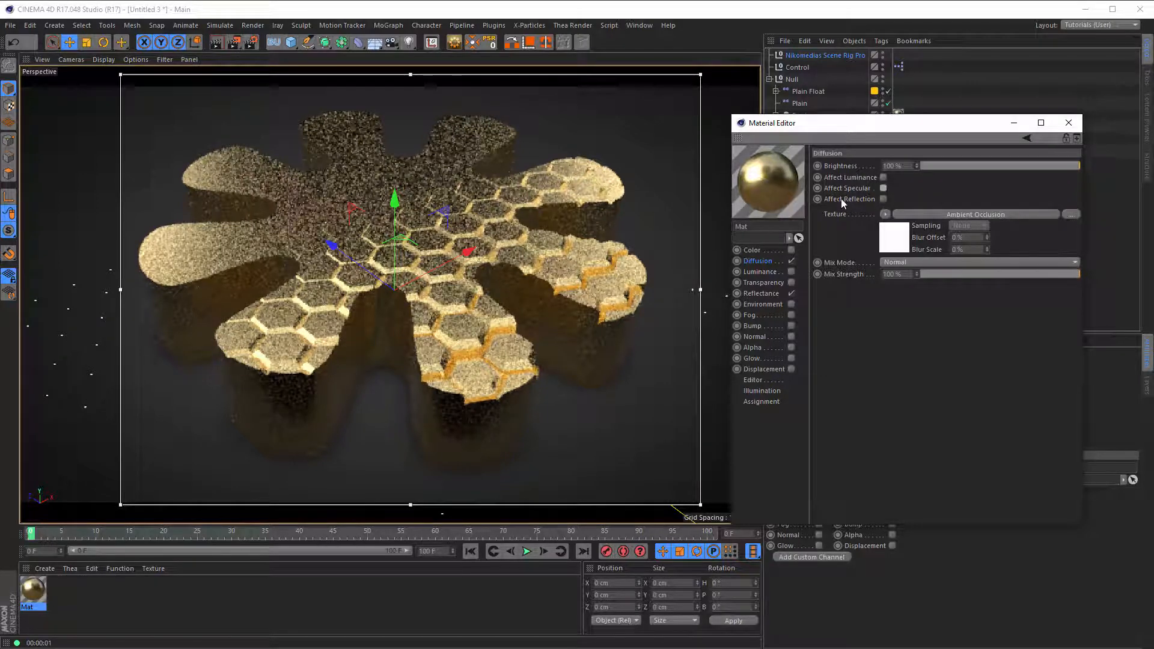
click(883, 199)
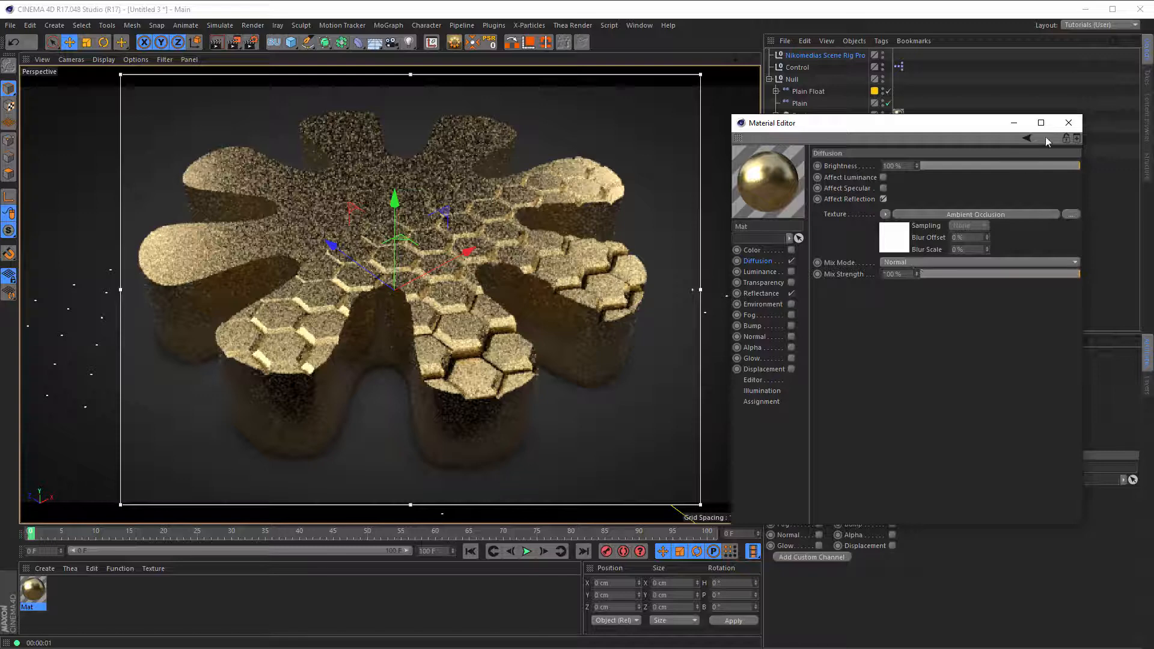
click(1068, 122)
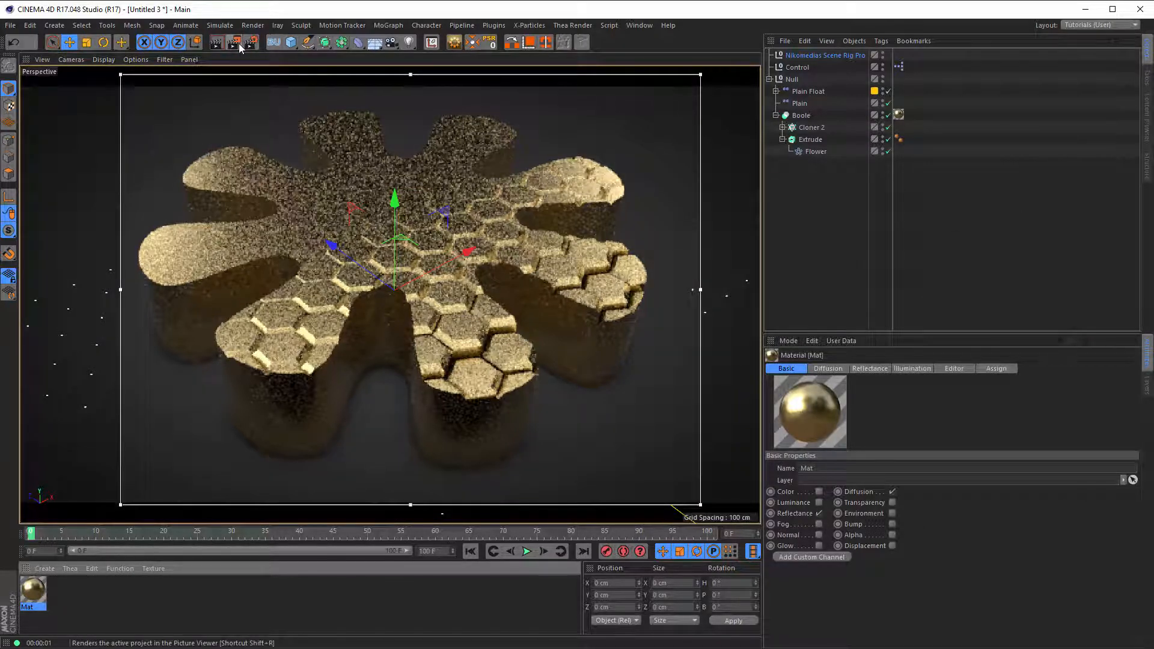
Step: Turn off the Interactive Render Region and disable the HDRI preview of the Nikomedias Scene Rig Pro
key(alt+r)
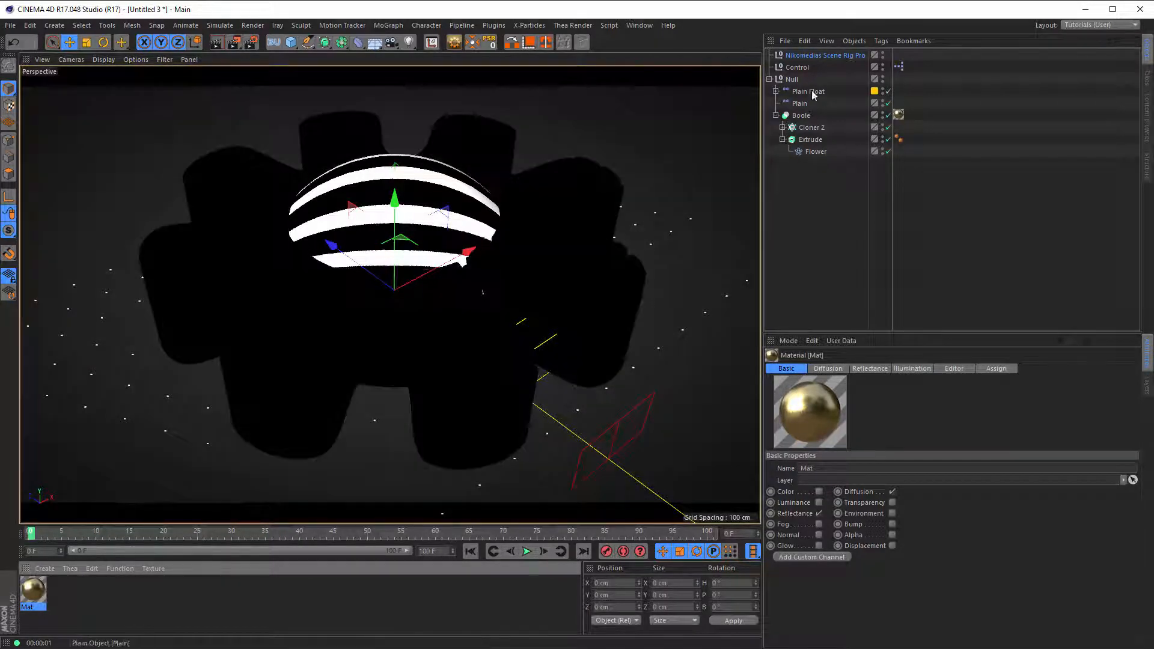
click(825, 54)
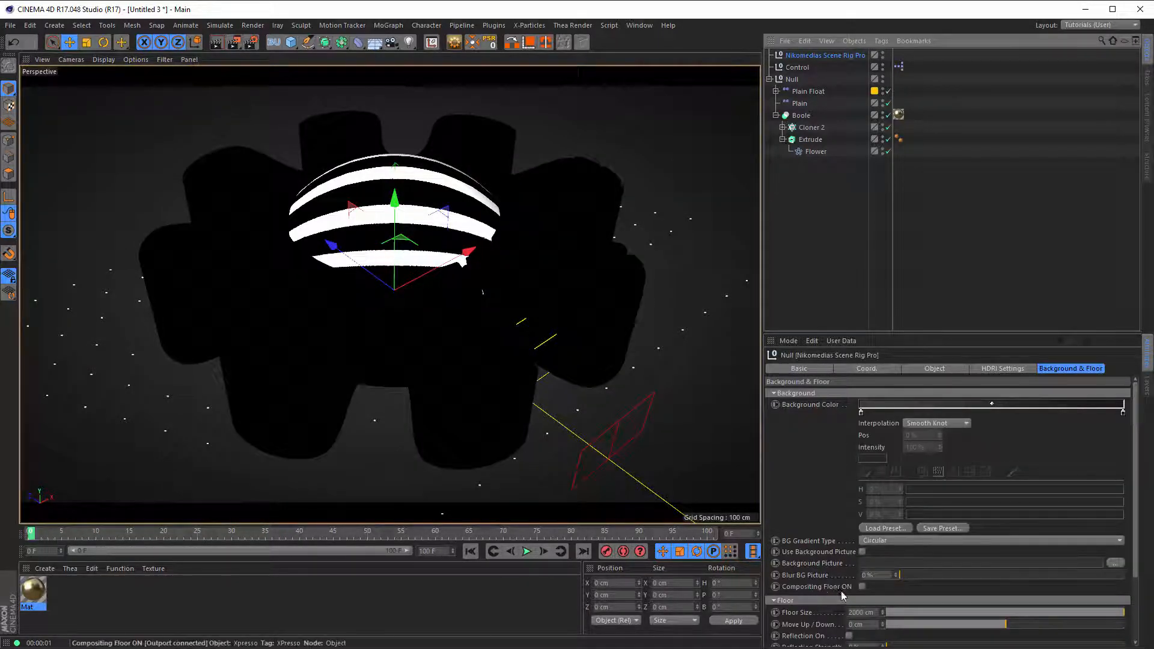
click(1001, 369)
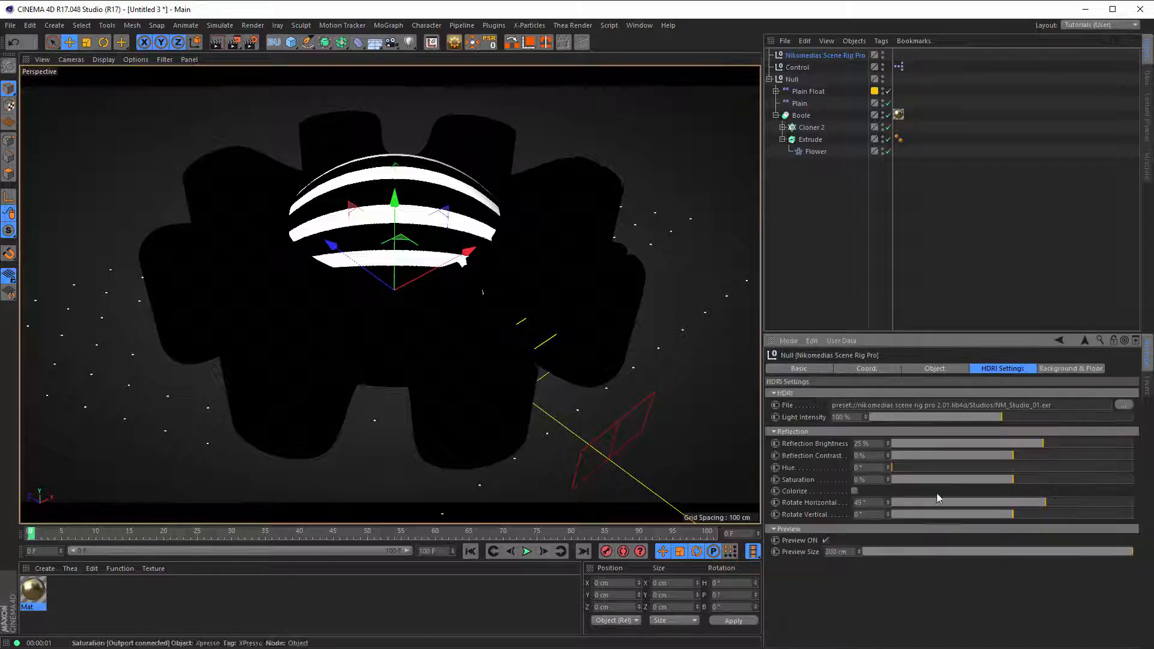
click(827, 540)
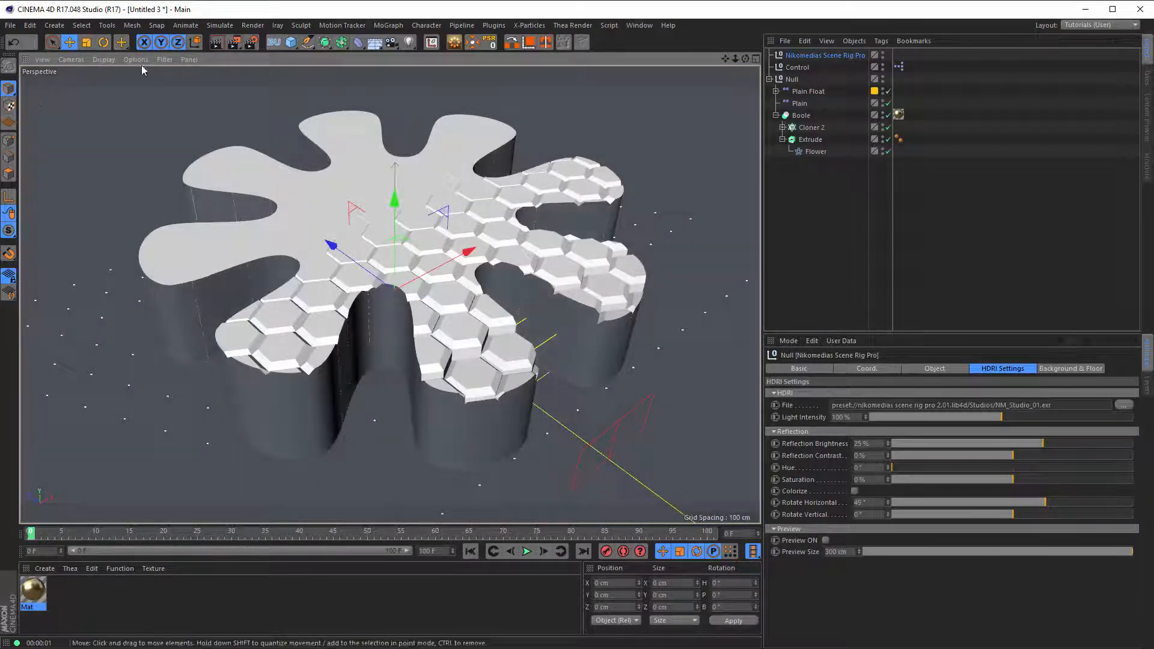
Step: Make the Middle render setting active, keeping Global Illumination on, and set the output width to 1000 pixels
click(251, 43)
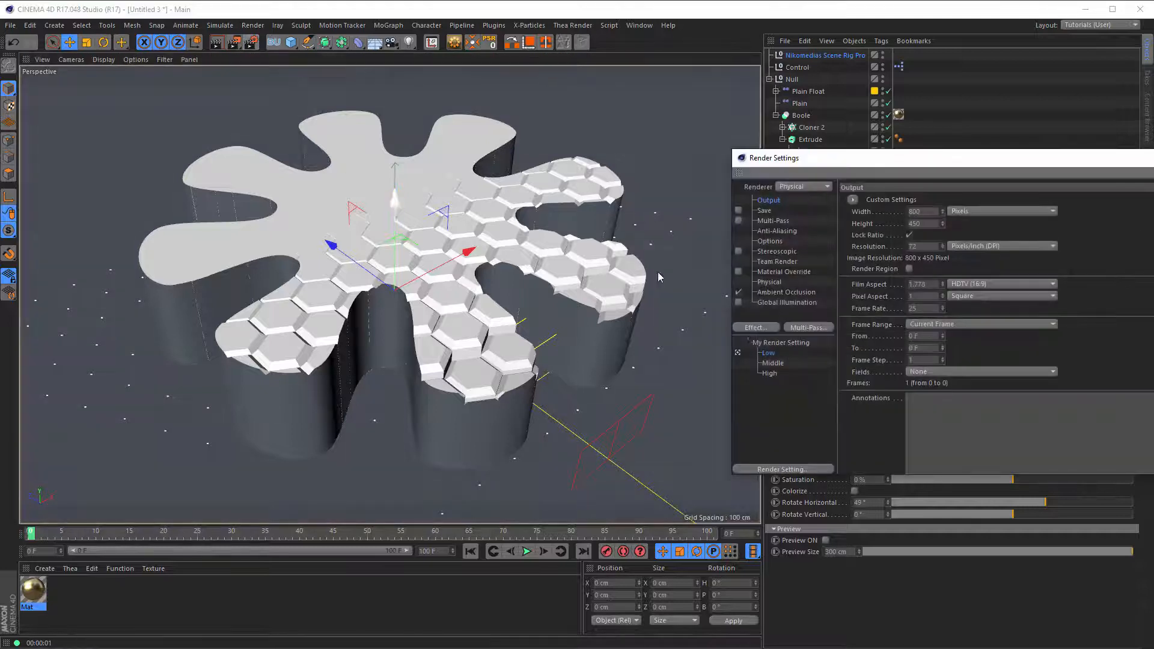
click(738, 363)
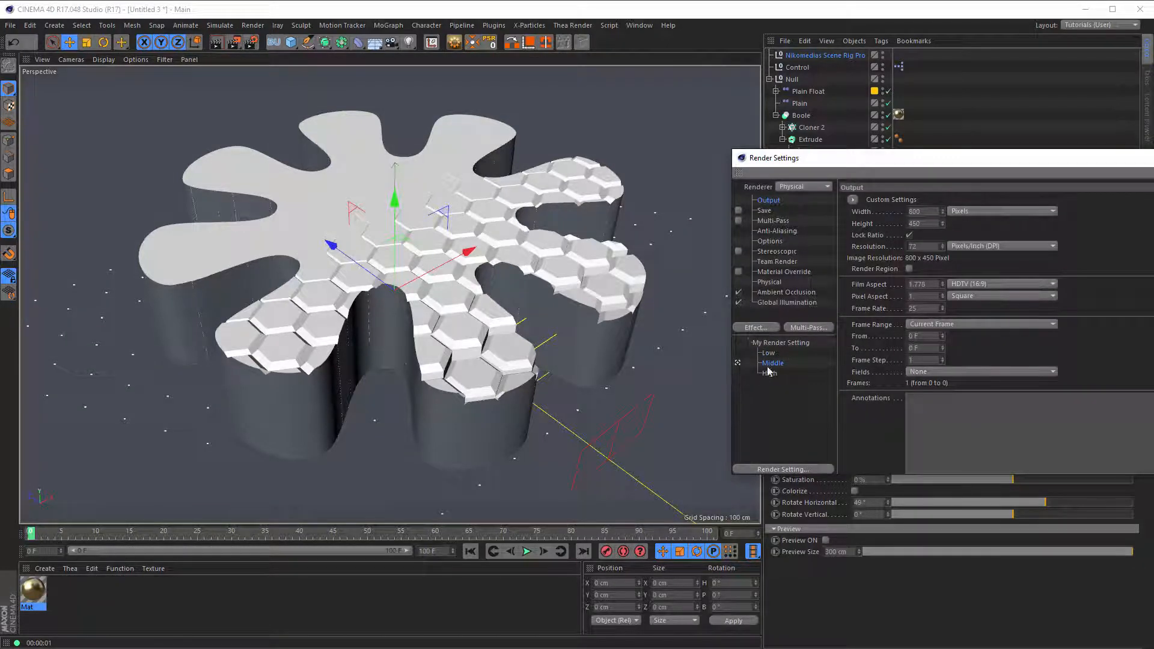
click(738, 302)
drag(874, 162, 763, 101)
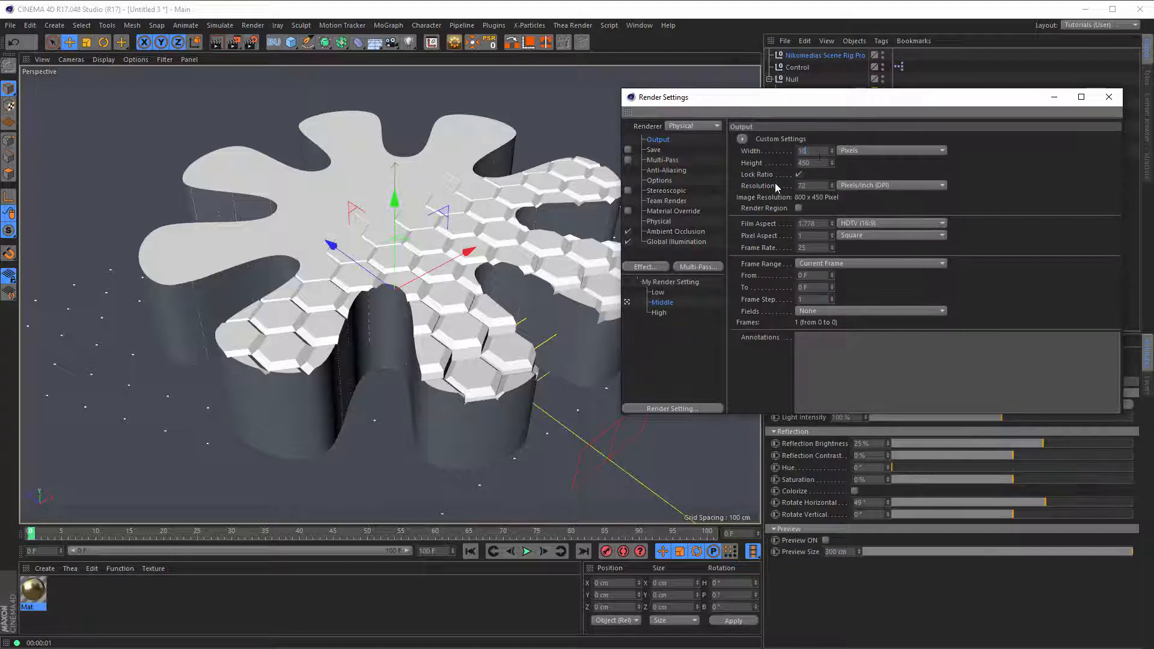
text(00)
key(Return)
Step: Render the flower to the Picture Viewer, closing the viewer and the render settings once the image is done
key(shift+r)
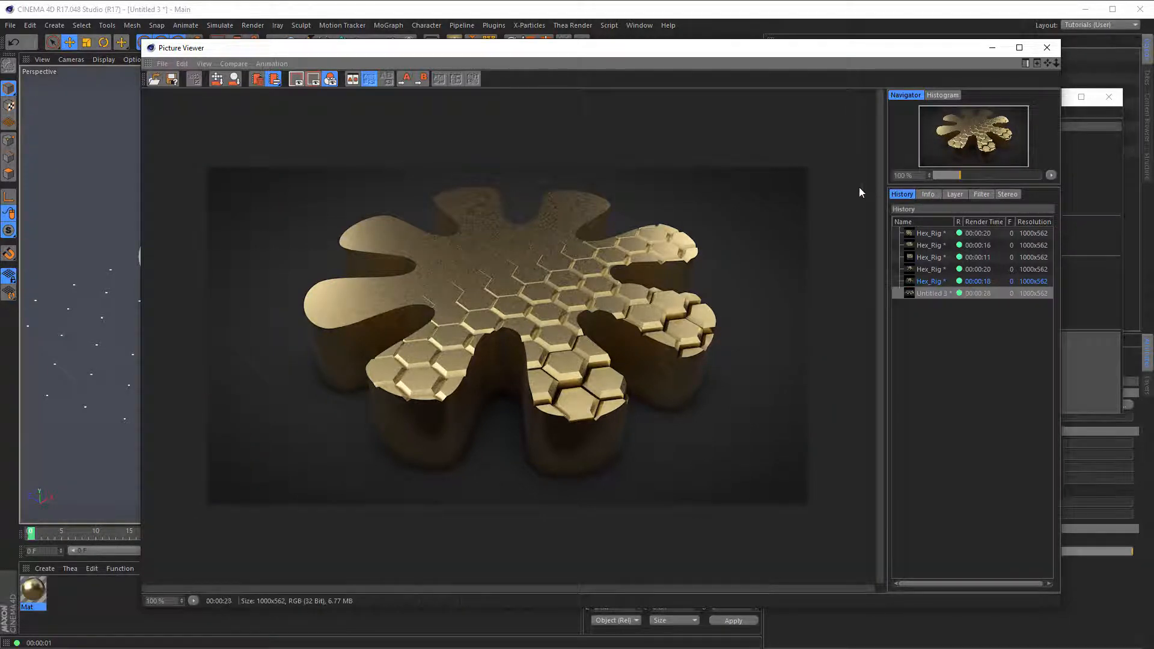
click(1047, 47)
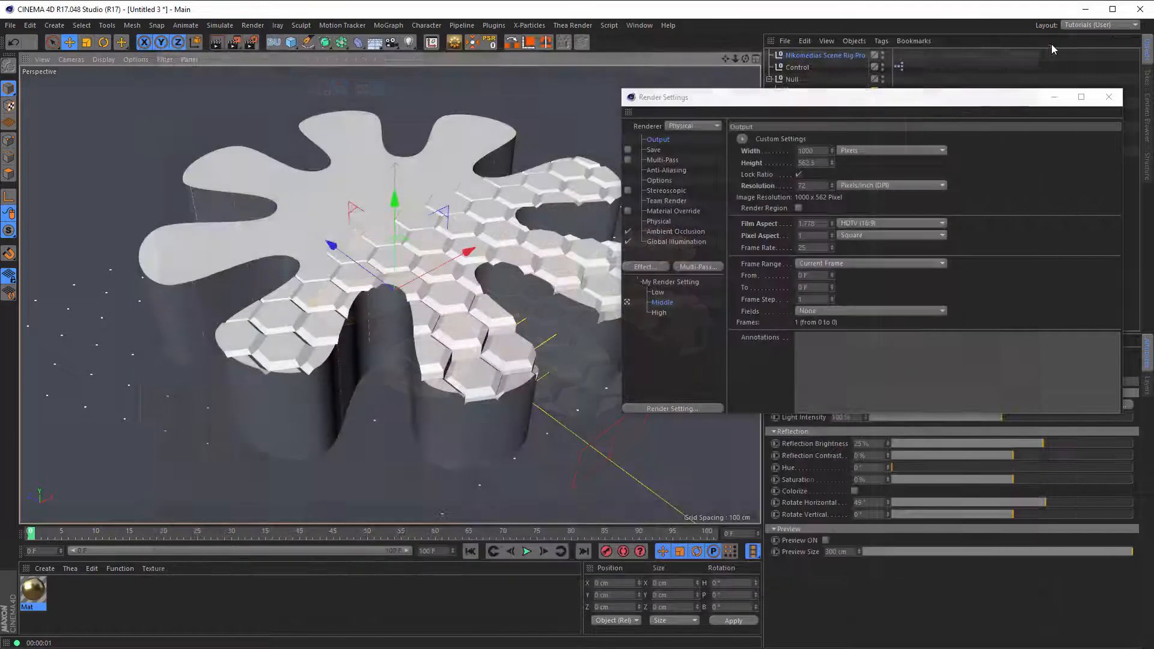
drag(867, 102, 547, 127)
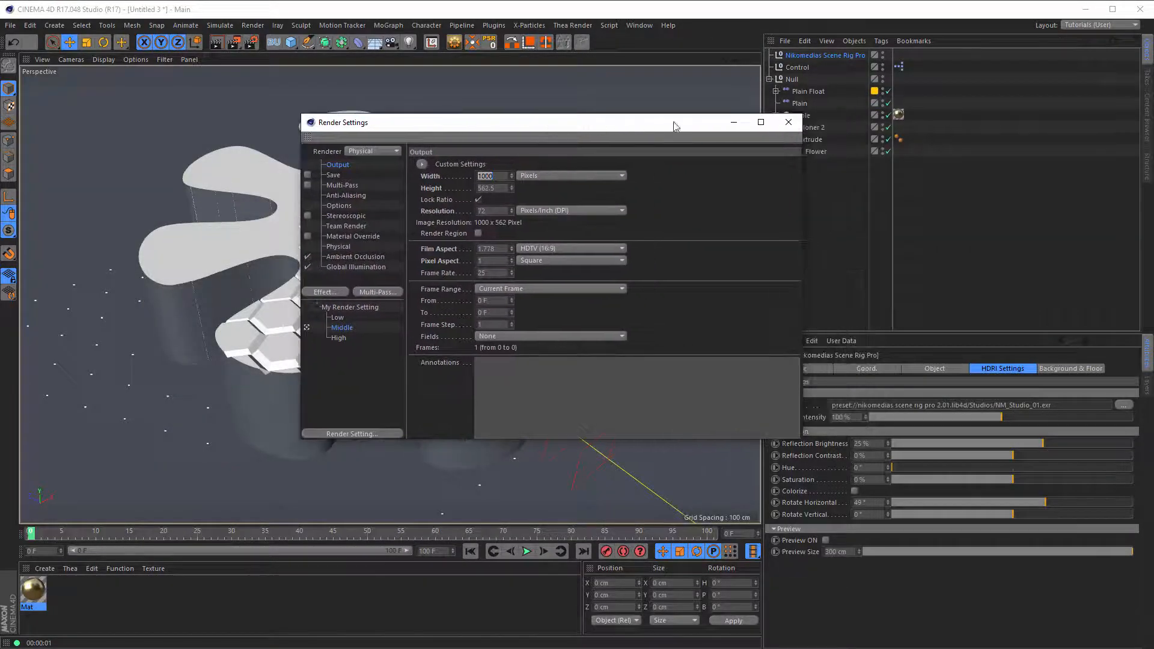
click(788, 123)
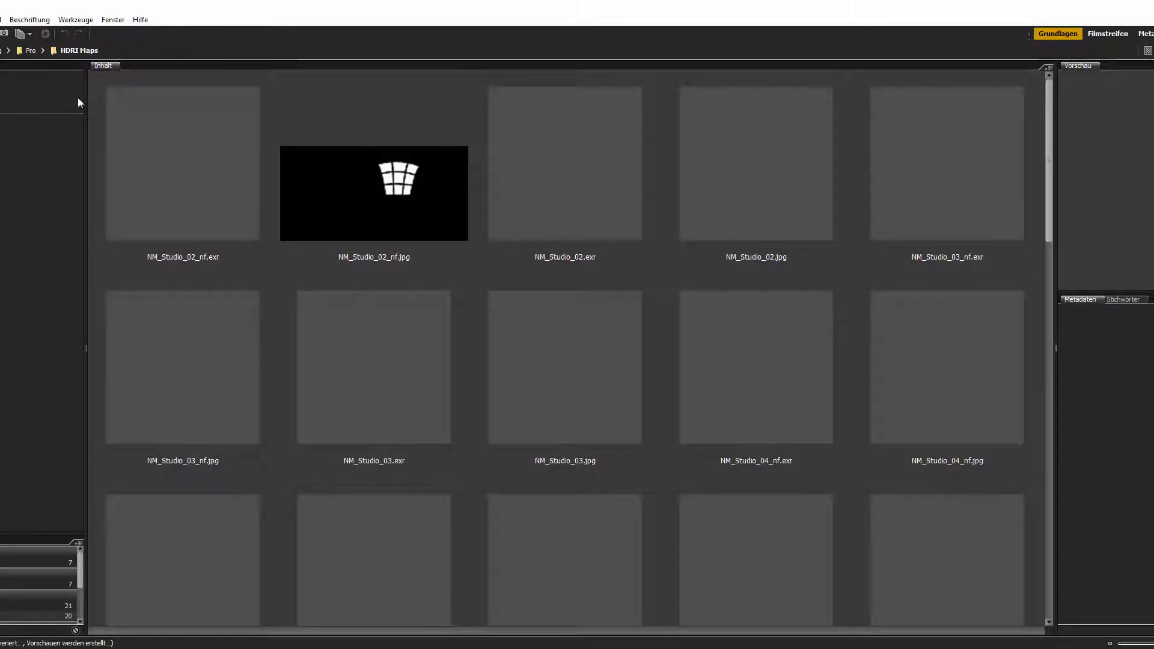
Step: Browse the NM HDRI folder in the image browser and load NM_Studio_21.exr as the rig's HDRI file without copying it to the project
scroll(600, 324, down, 15)
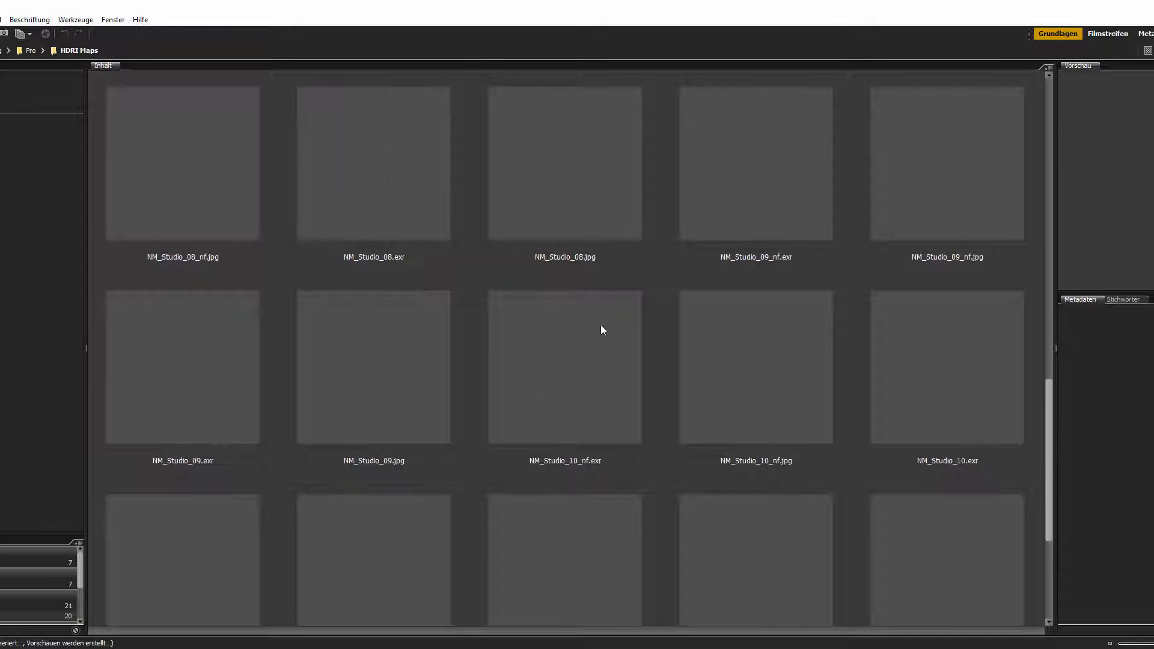
scroll(600, 324, up, 15)
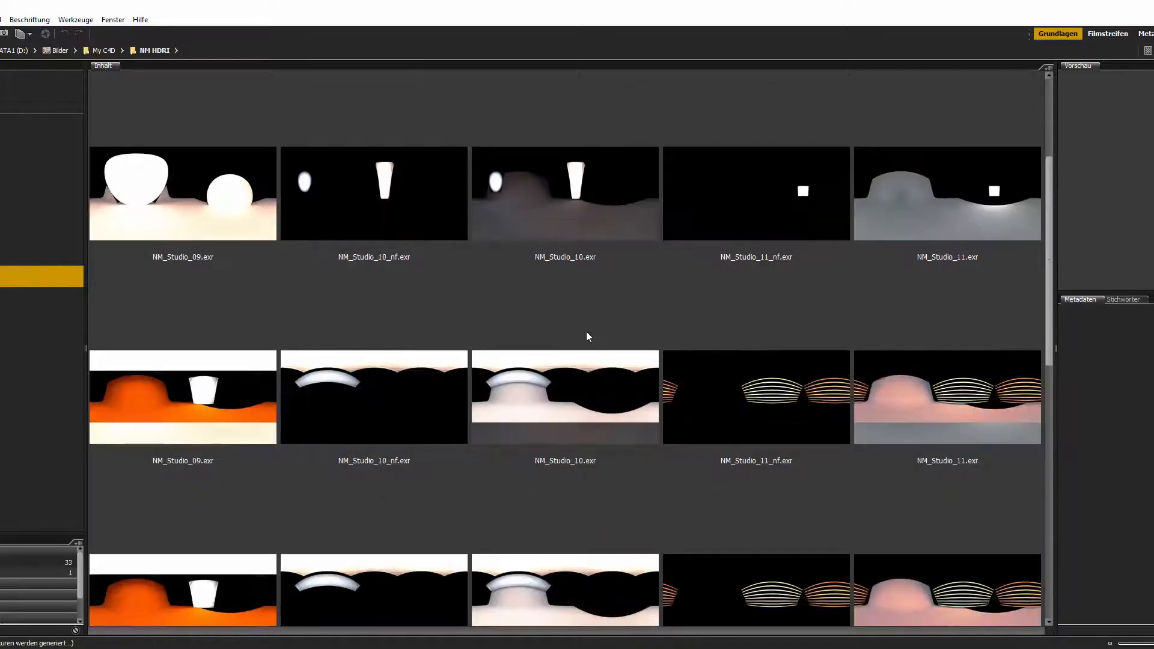
scroll(589, 336, down, 5)
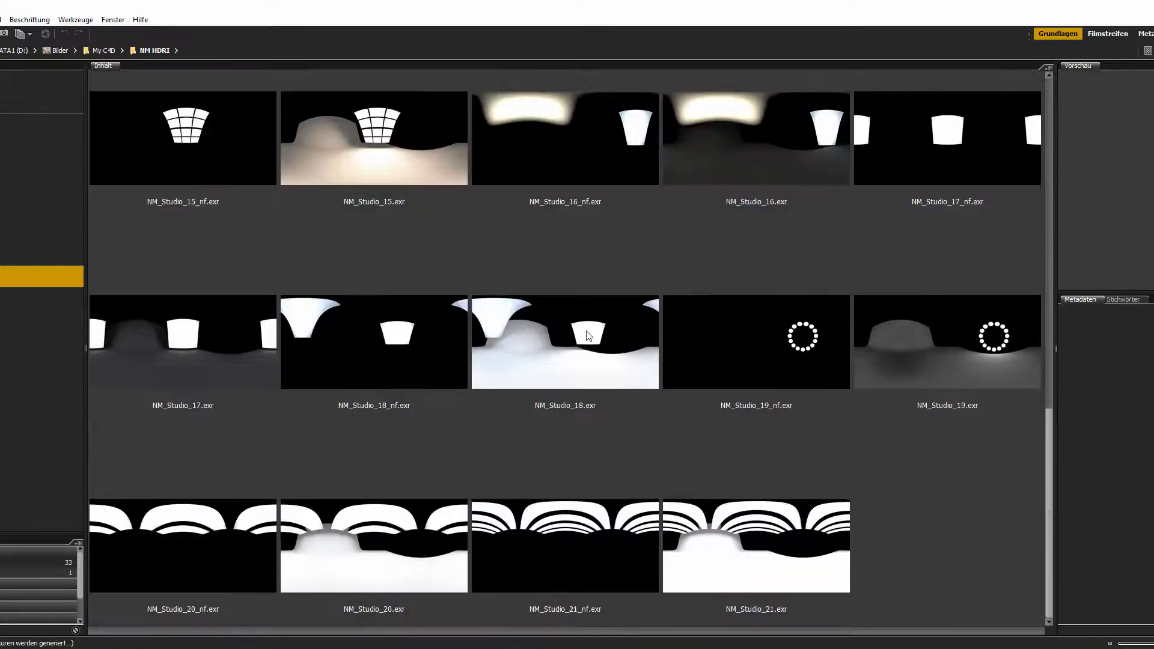
click(757, 592)
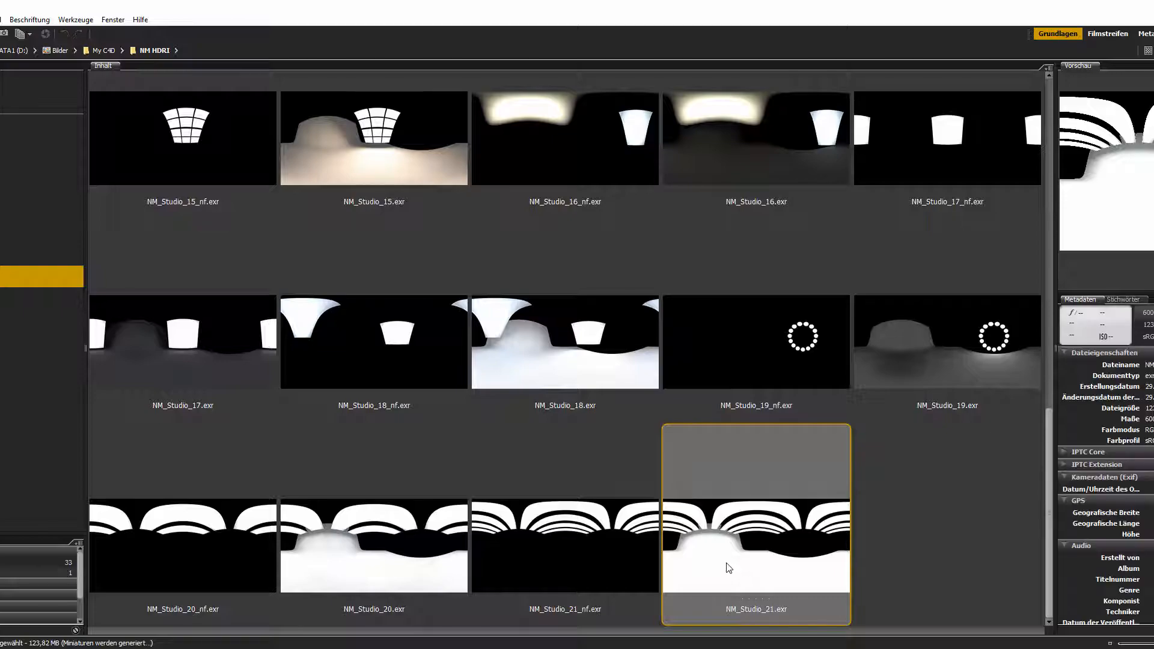
drag(733, 574, 738, 556)
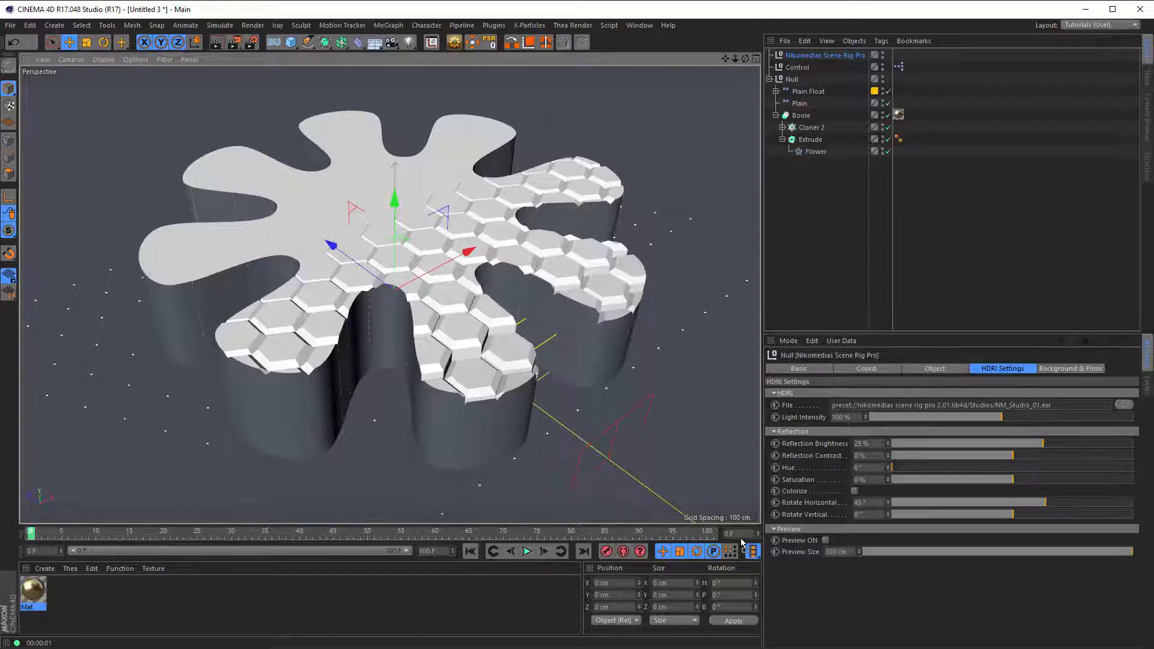
drag(742, 542, 865, 406)
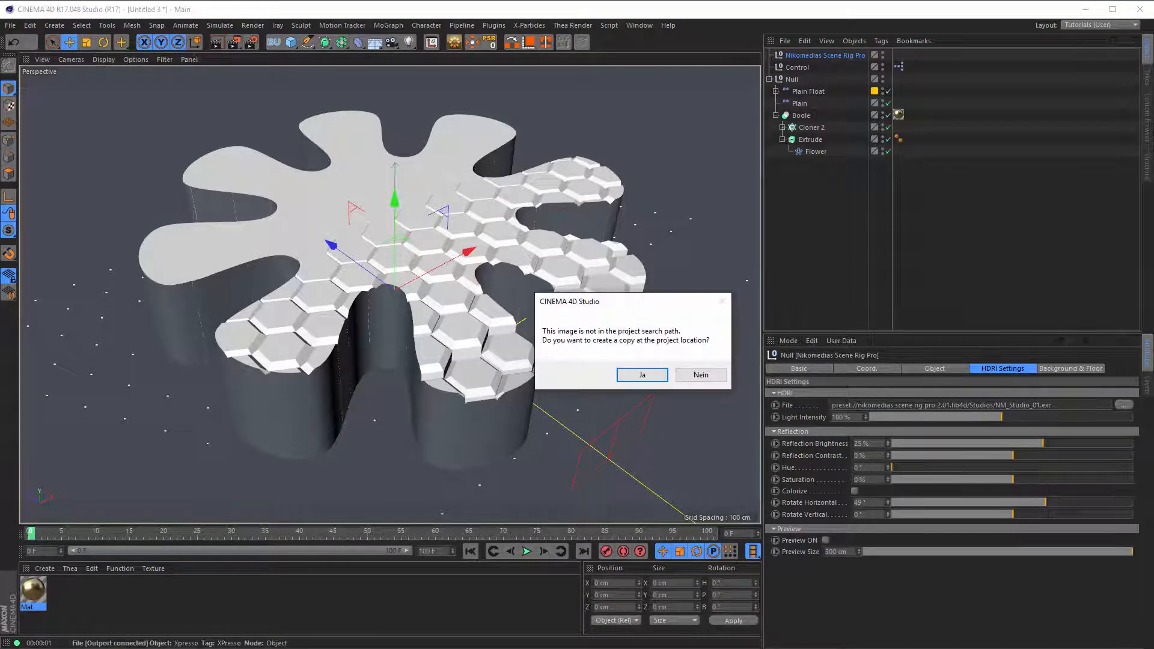
click(708, 377)
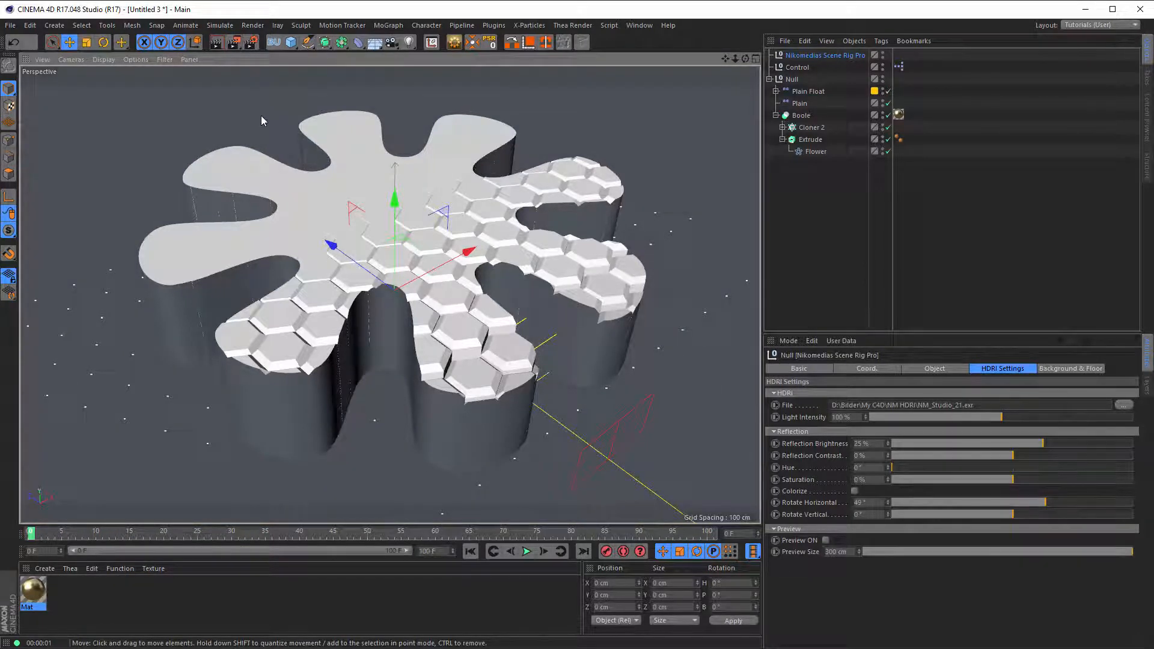
Step: Turn on the Interactive Render Region and set the HDRI reflection brightness to 0%
key(alt+r)
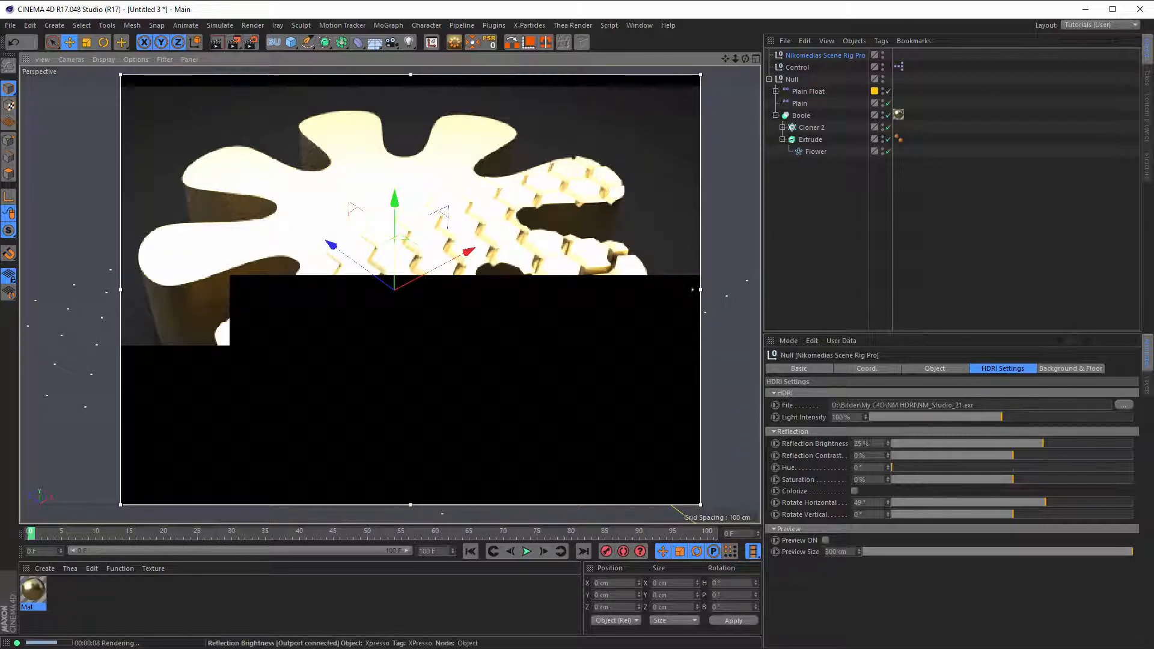
click(865, 444)
text(0)
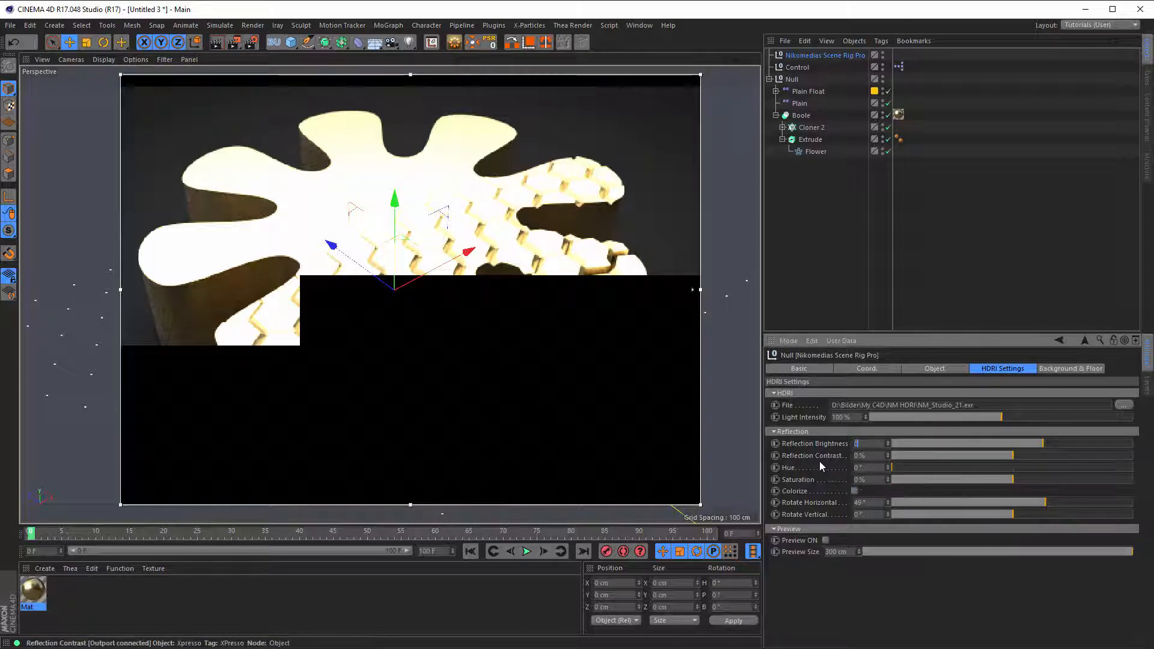
key(Return)
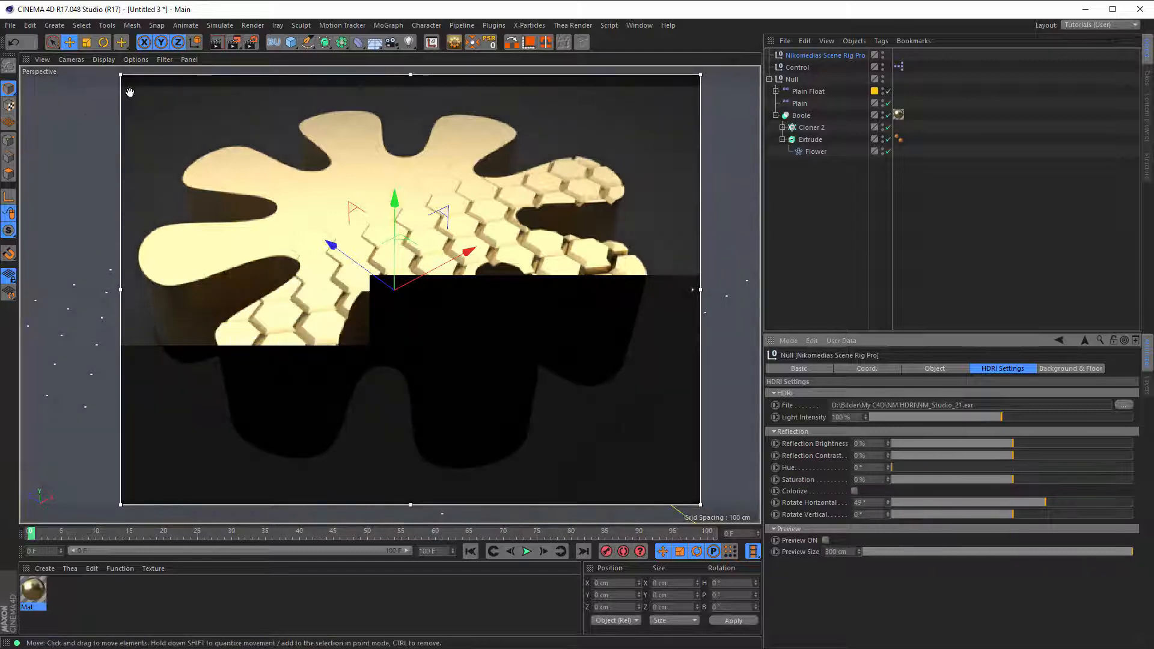
Step: Review the render setting presets and turn the Interactive Render Region off
click(254, 46)
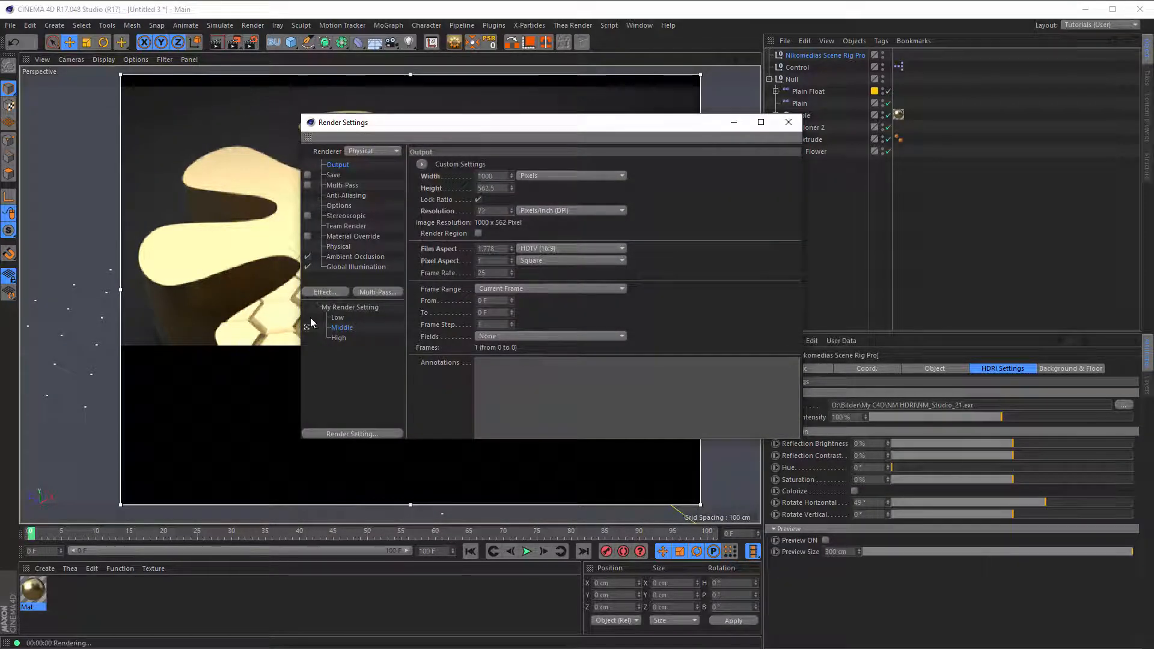
click(787, 122)
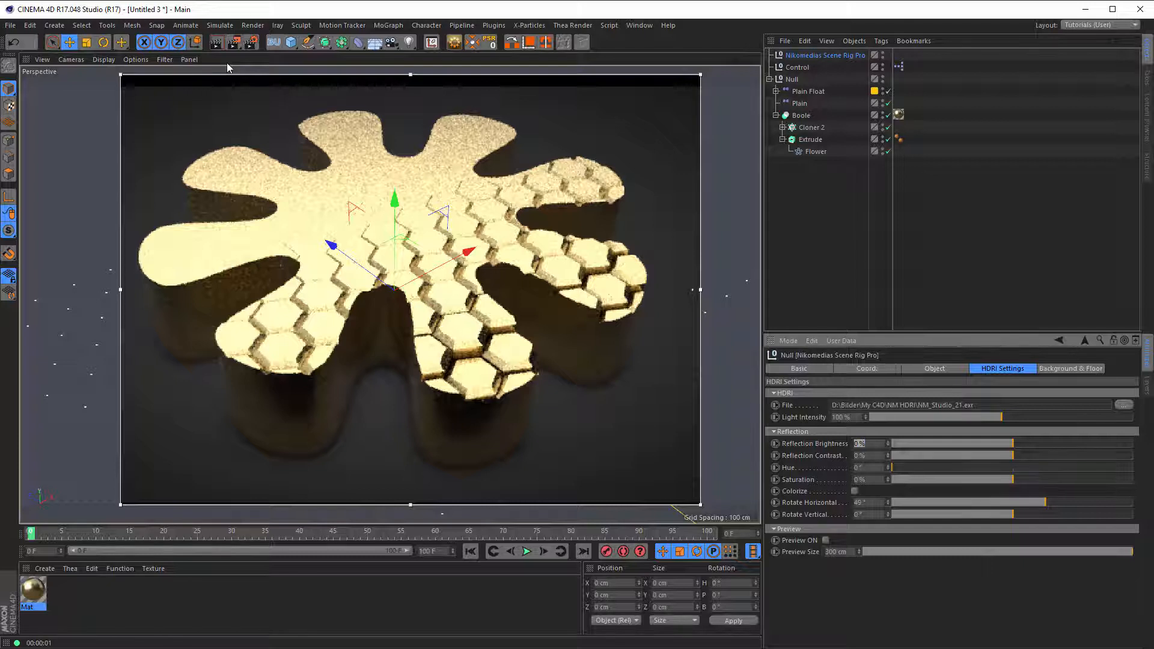
key(BackSpace)
click(679, 42)
key(alt+r)
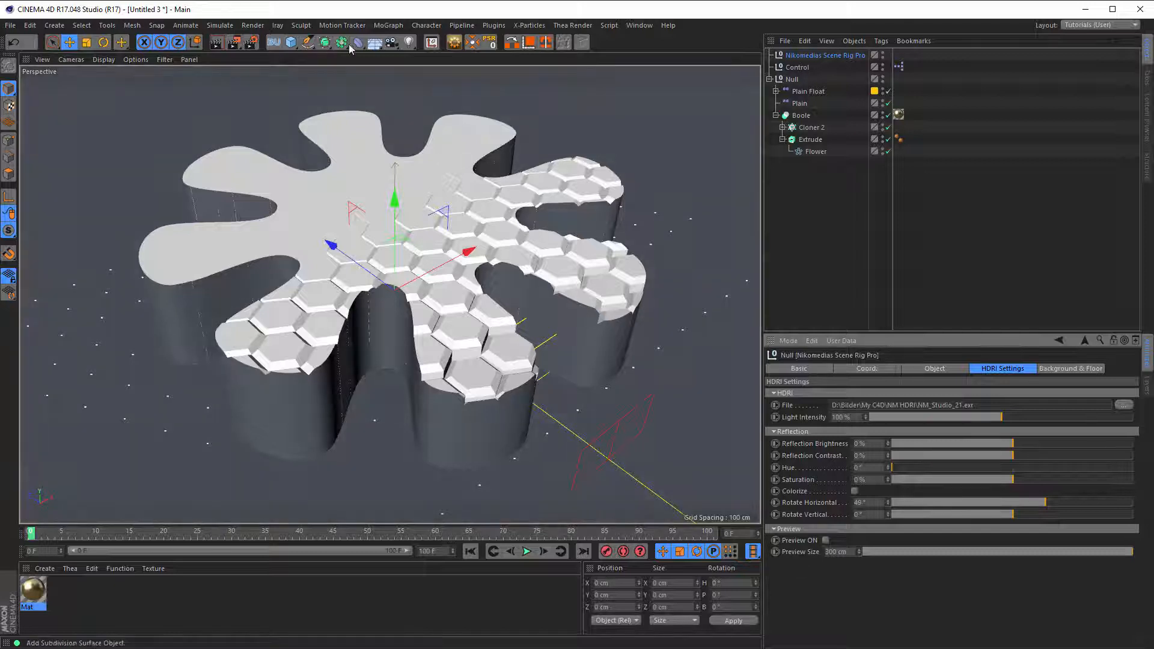
Step: Add a camera from the current view and apply a Protection tag to it
click(391, 42)
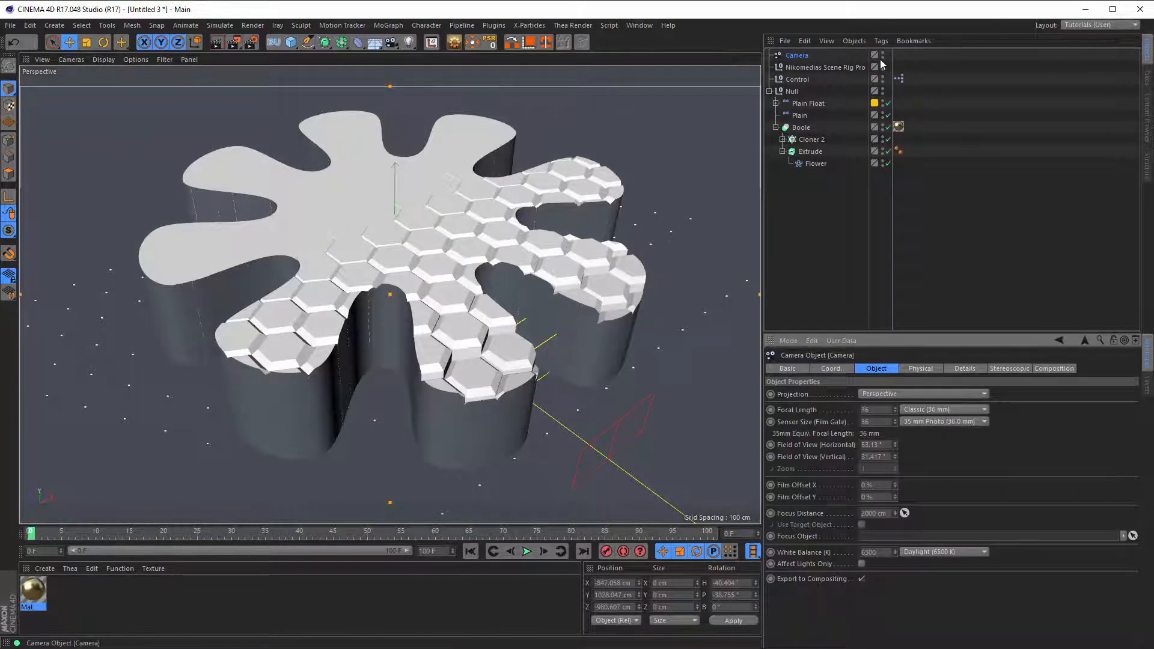
right_click(801, 59)
mouse_move(958, 64)
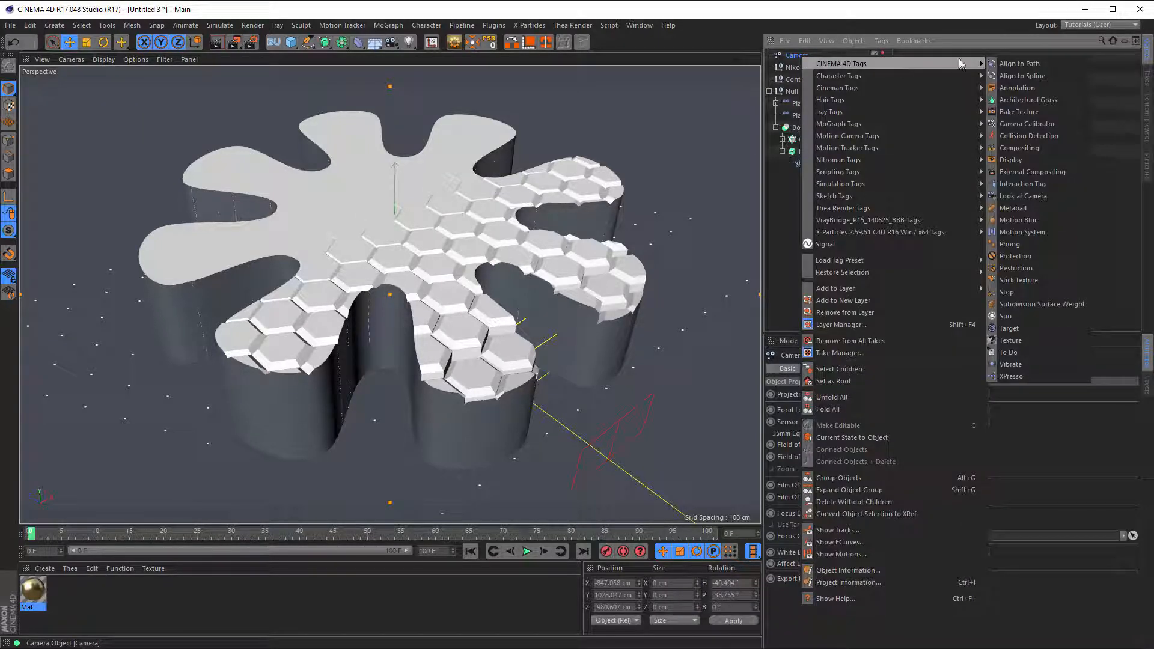
click(1010, 245)
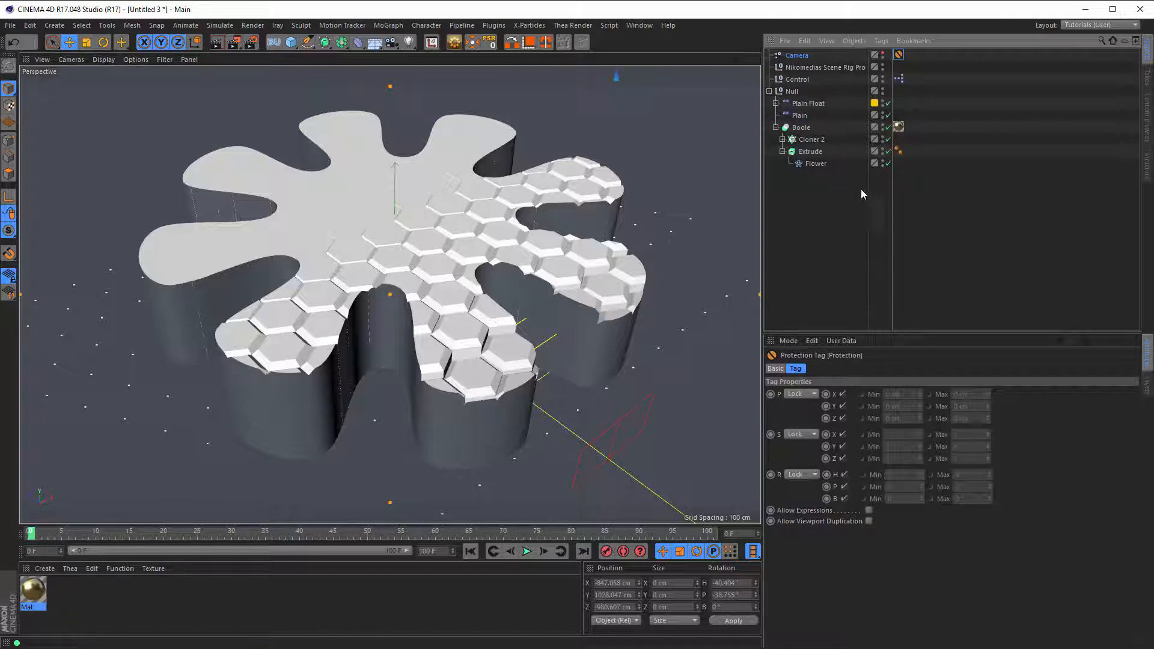
Step: Review the Control null's XPresso graph in an enlarged editor, shift all its nodes slightly upward, and close the editor
click(805, 80)
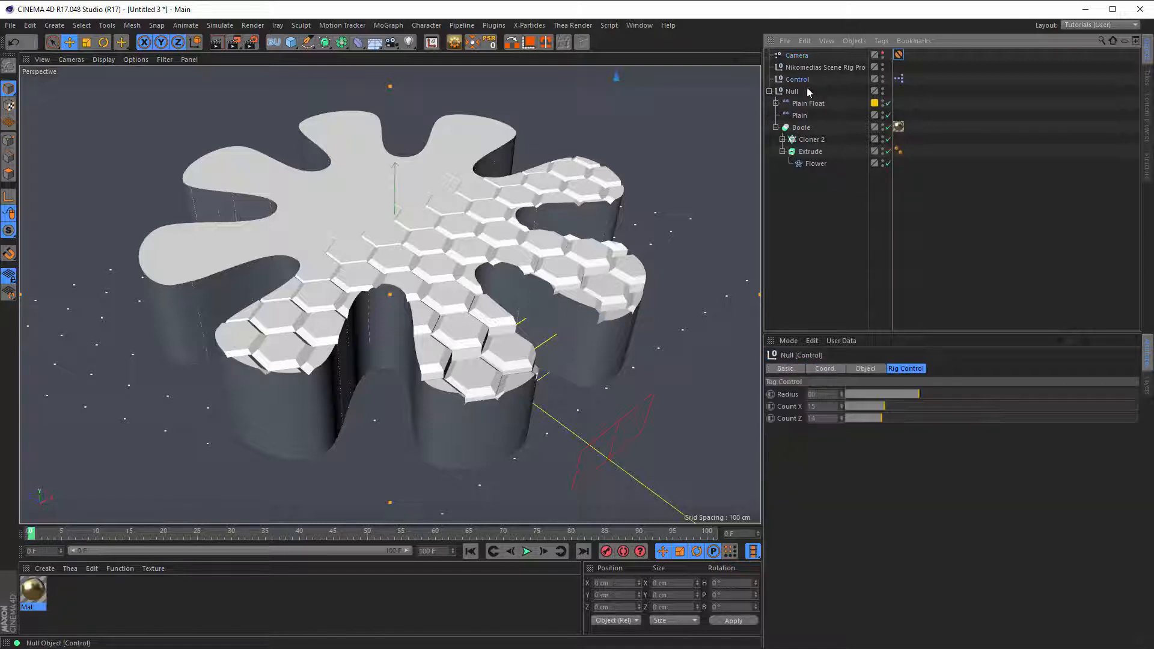
click(899, 79)
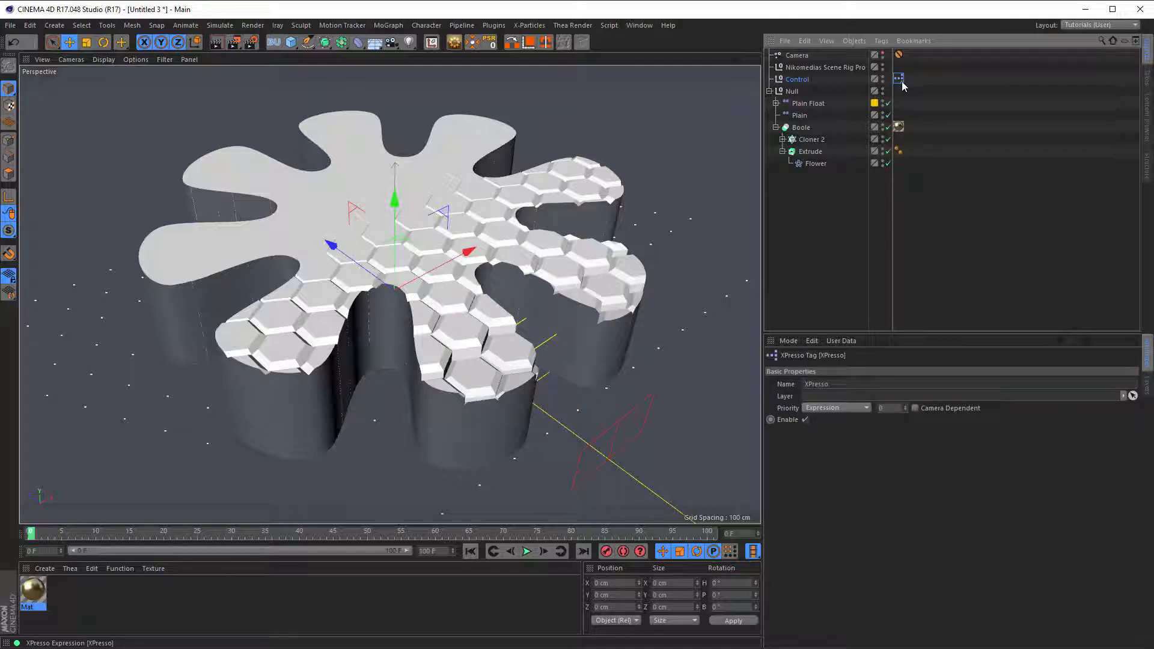
double_click(901, 80)
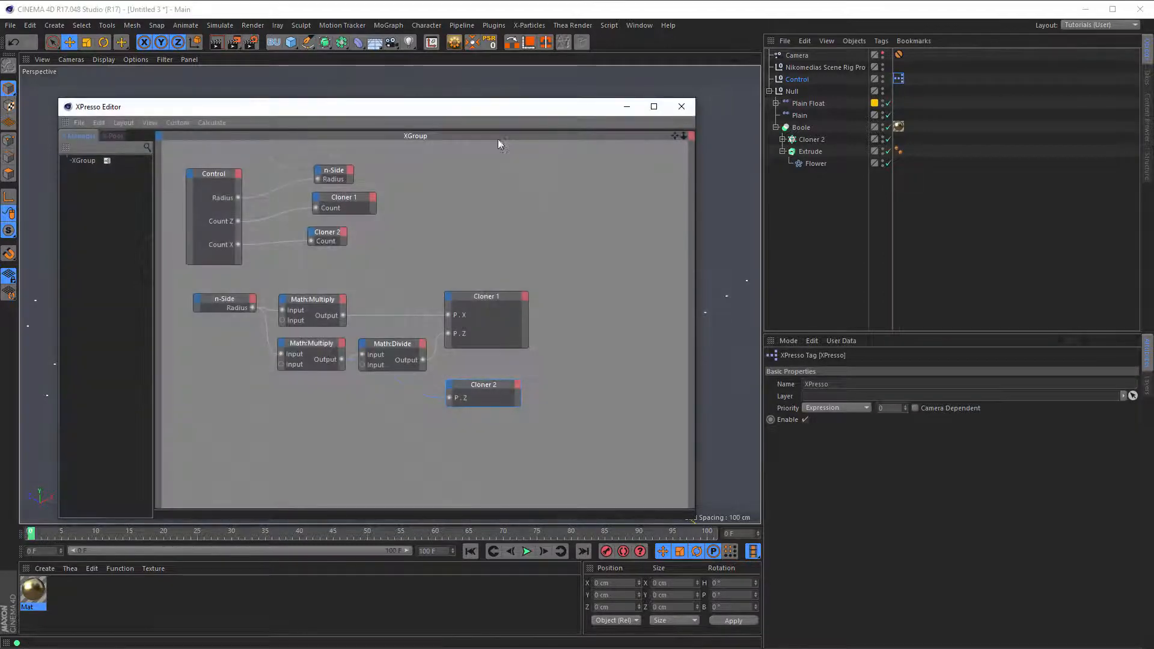
drag(458, 108, 448, 79)
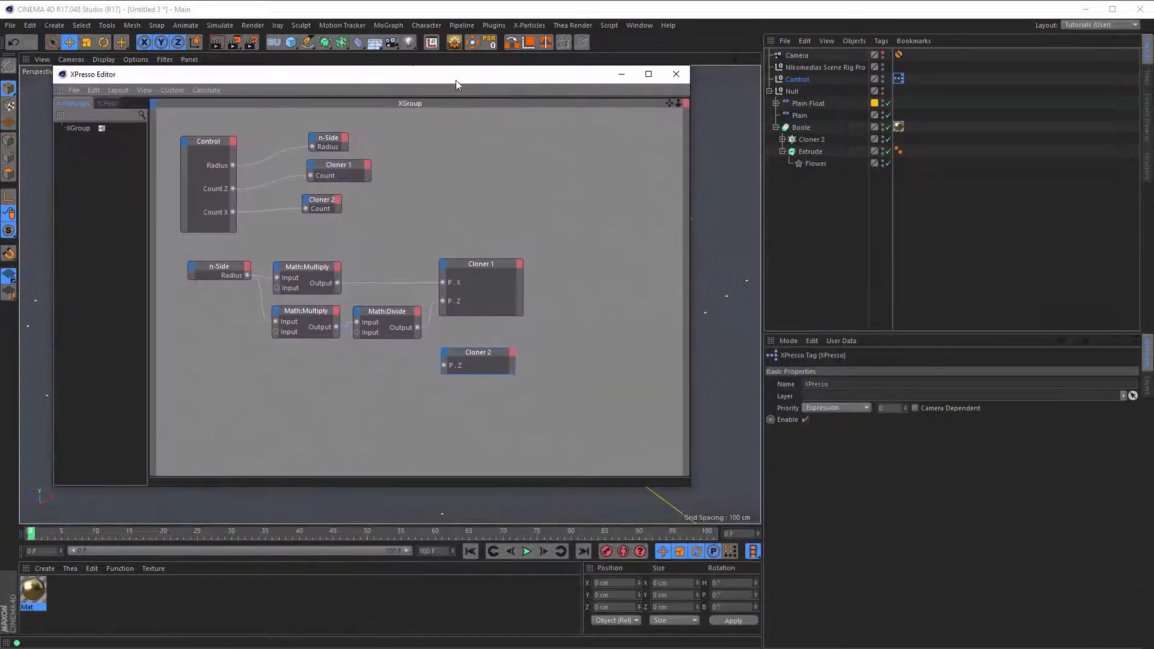
drag(685, 484, 685, 557)
drag(175, 155, 558, 443)
drag(208, 181, 207, 125)
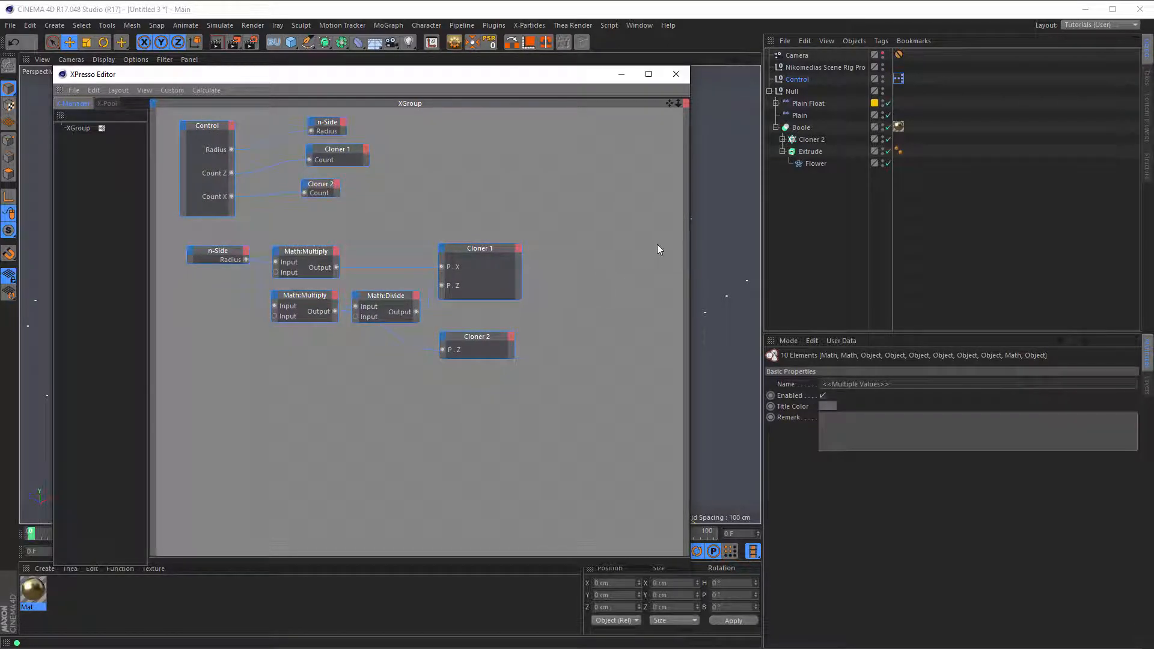
drag(548, 79, 594, 342)
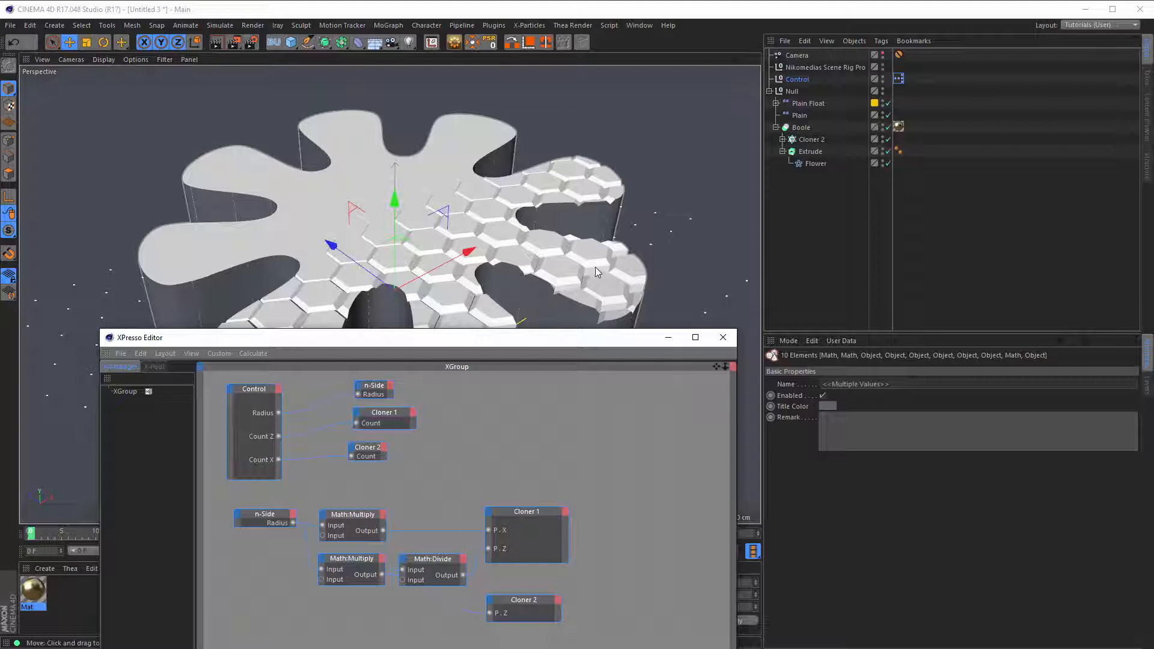
drag(590, 338, 528, 90)
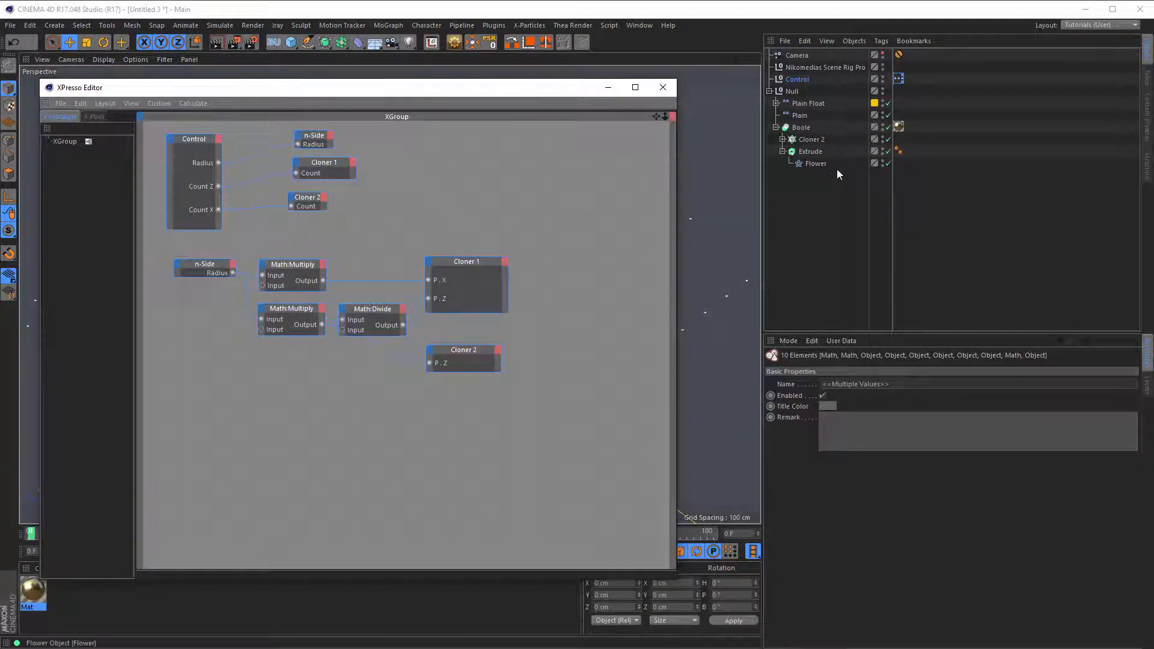
click(782, 151)
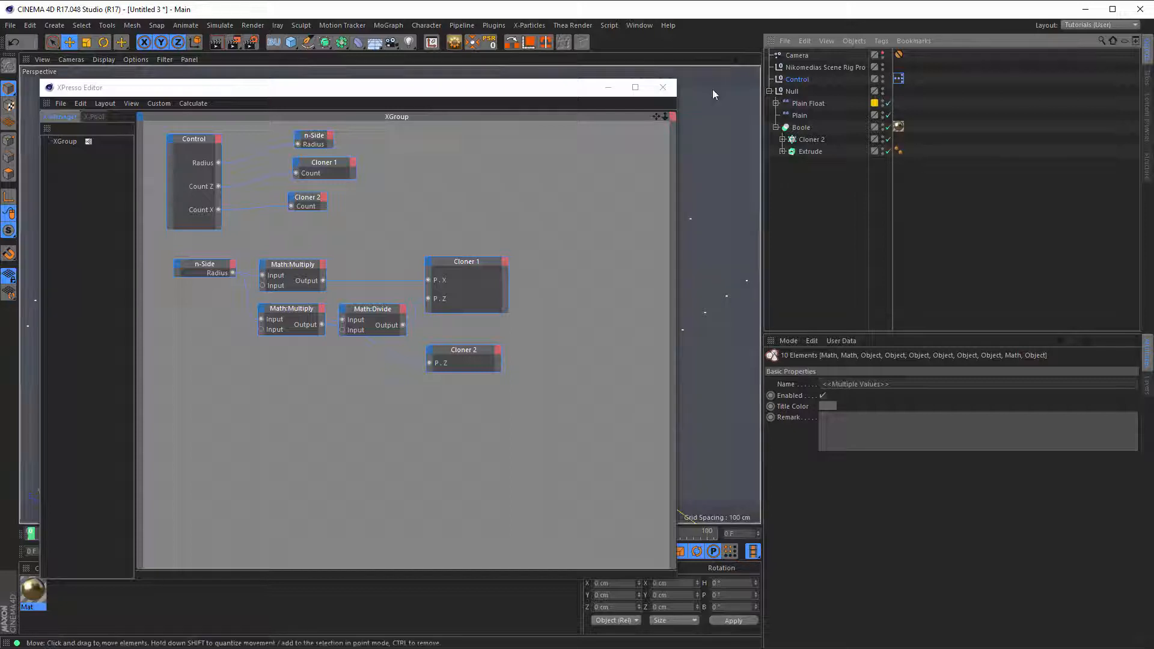
click(662, 88)
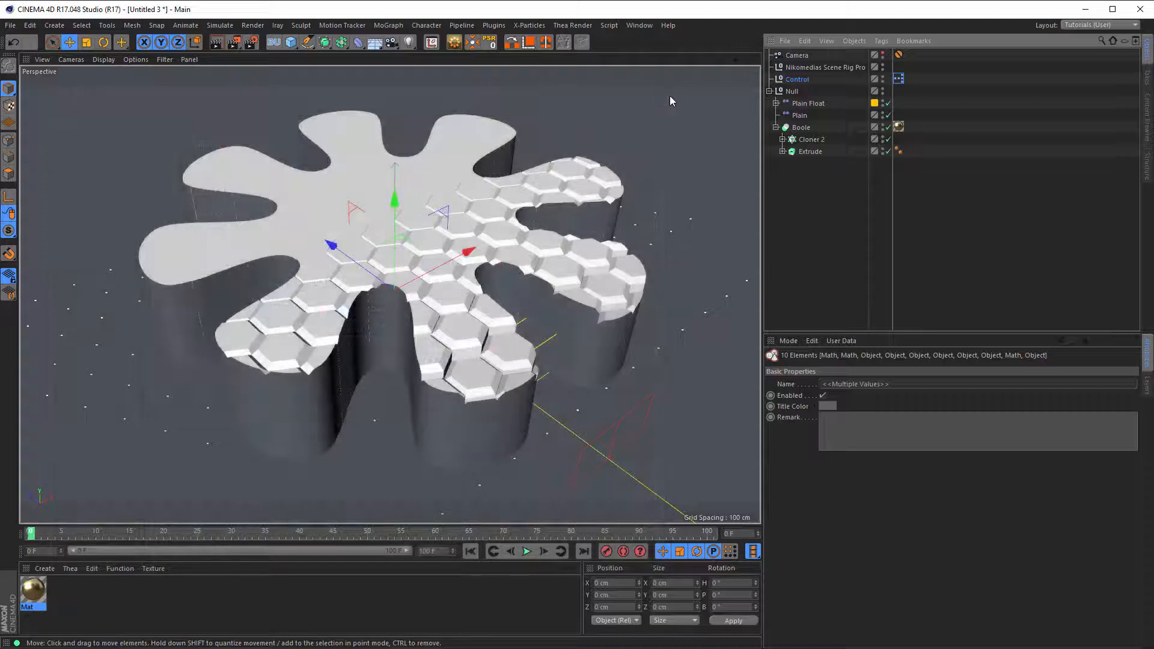
Step: Turn off the floor in the Background & Floor settings of Nikomedias Scene Rig Pro
click(856, 68)
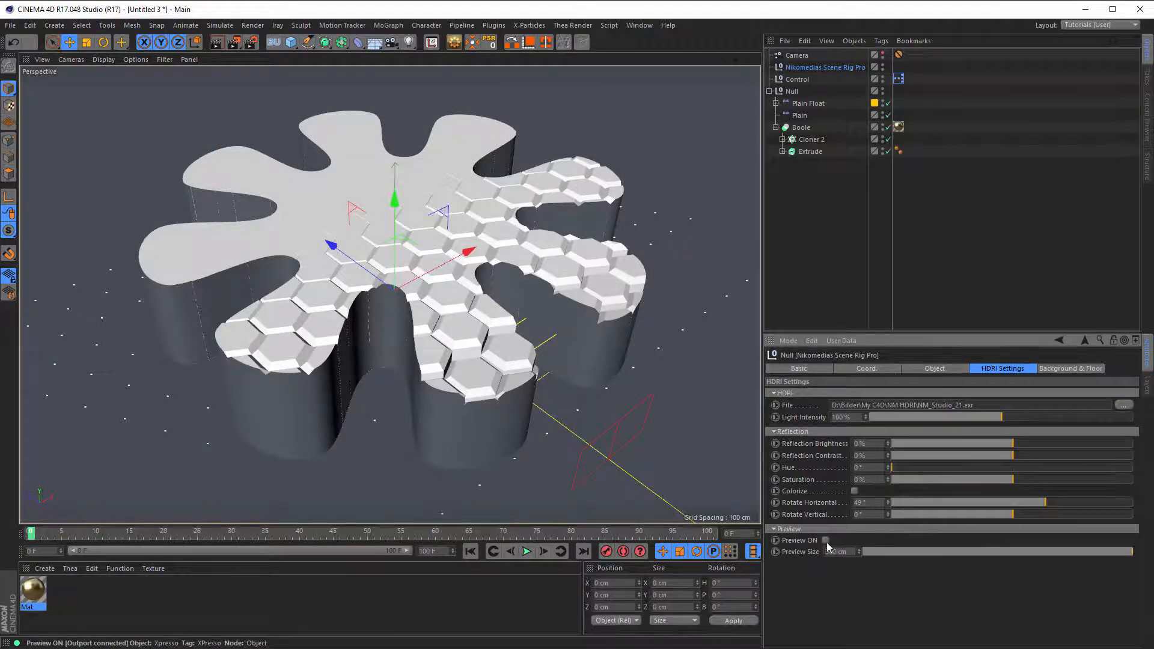
click(1076, 368)
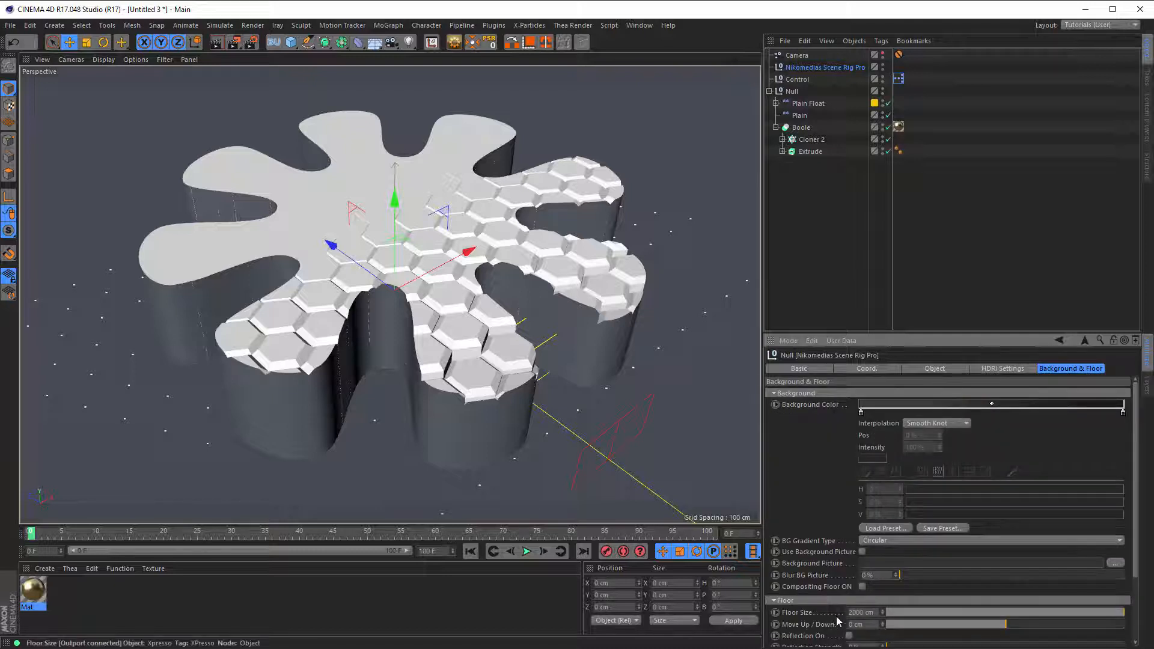
click(830, 392)
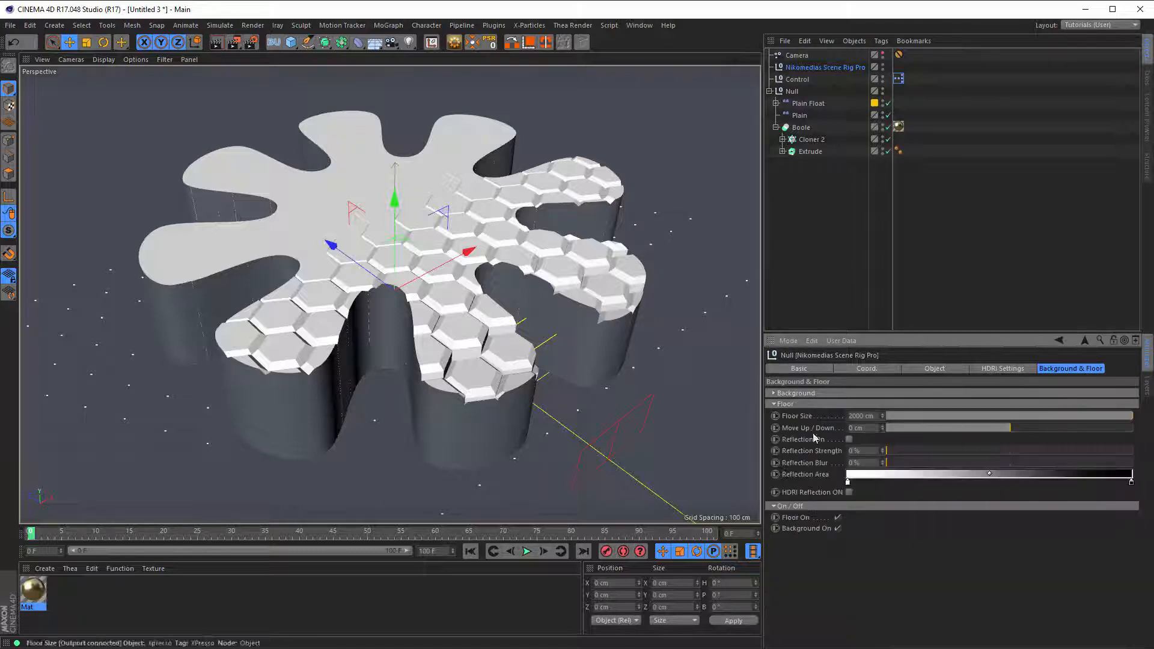
click(837, 517)
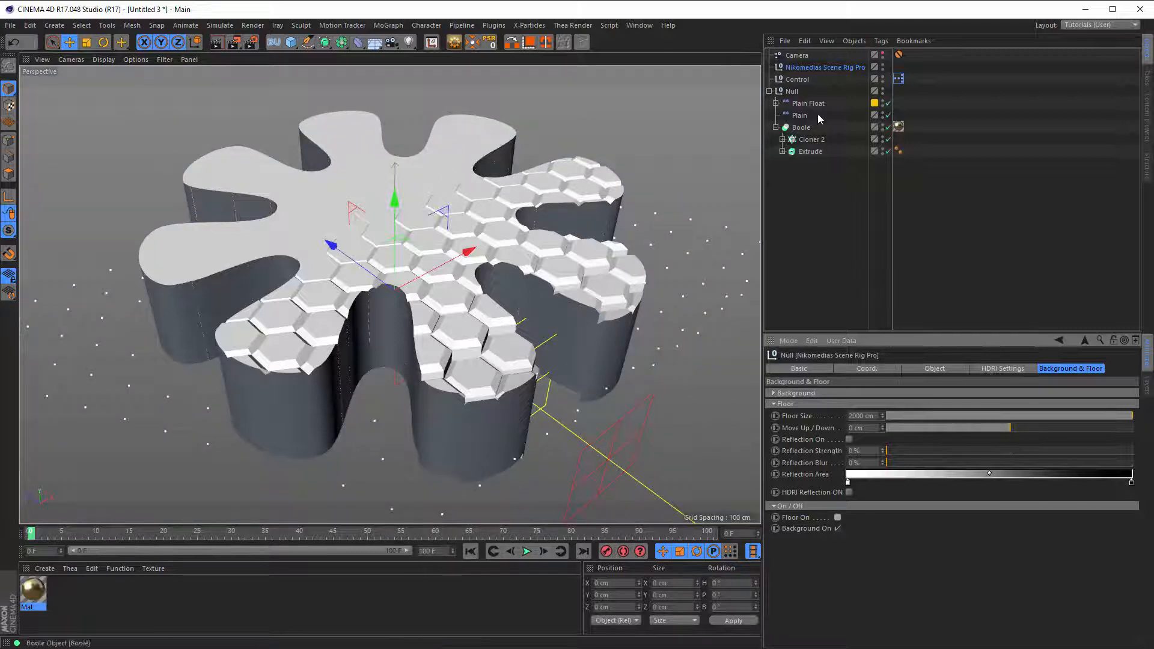
Step: Raise the Control null's Radius to about 104.3
click(803, 79)
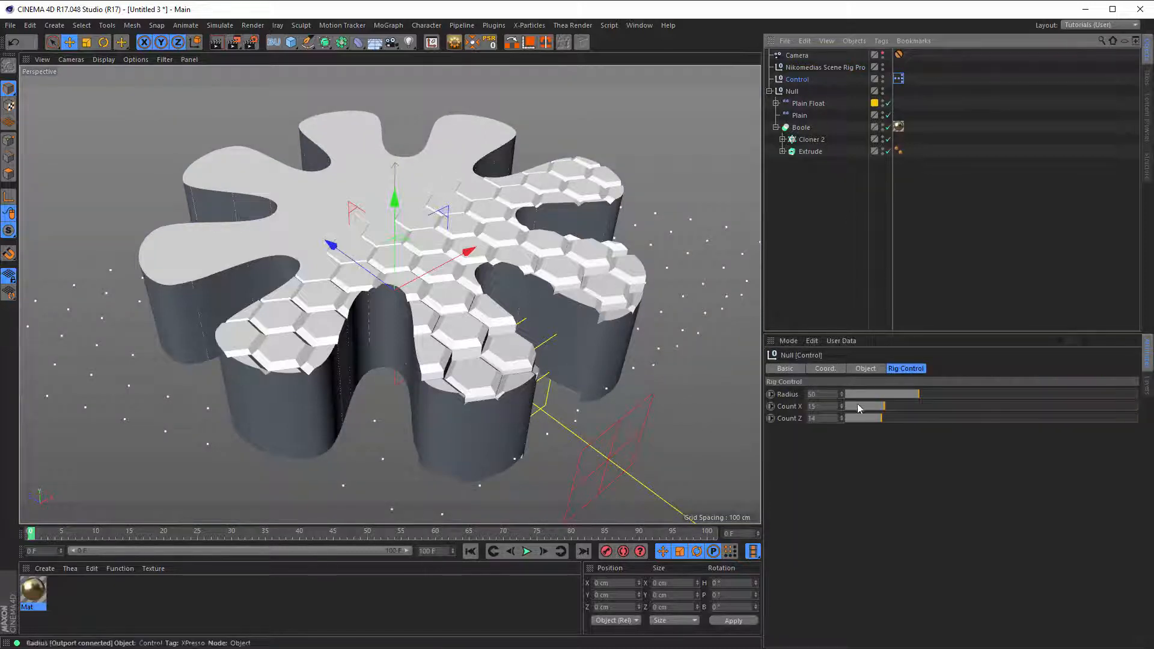
drag(920, 394, 1000, 404)
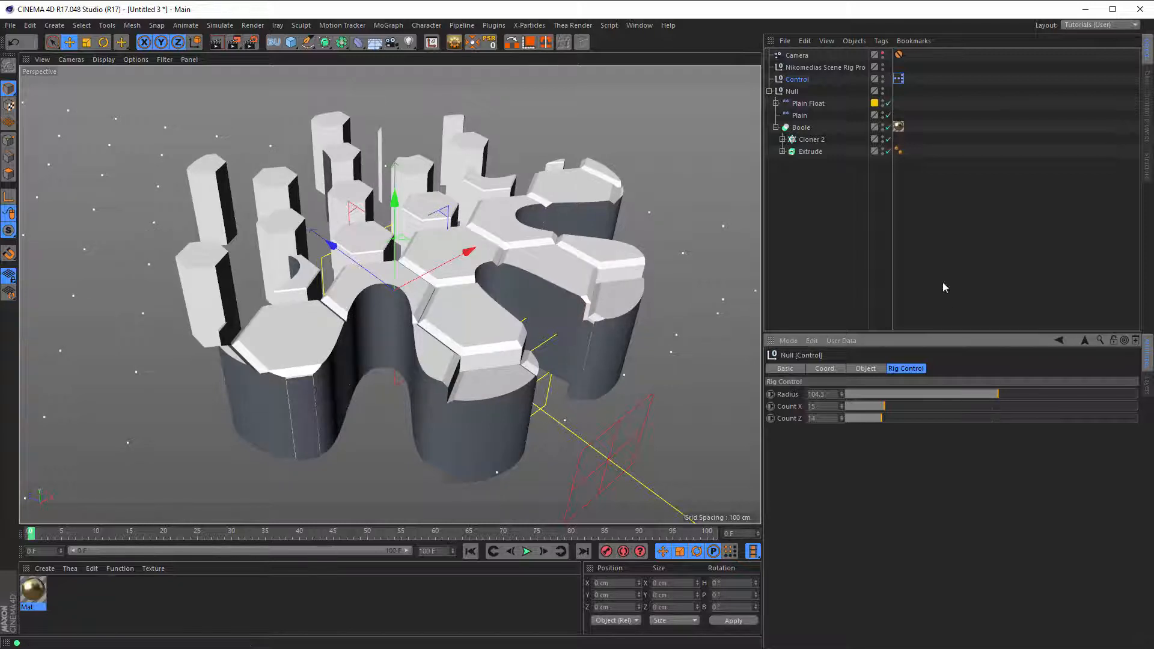
Step: Disable the Boole and hide the flower Extrude to isolate the full hexagon grid
click(887, 128)
alt+click(883, 151)
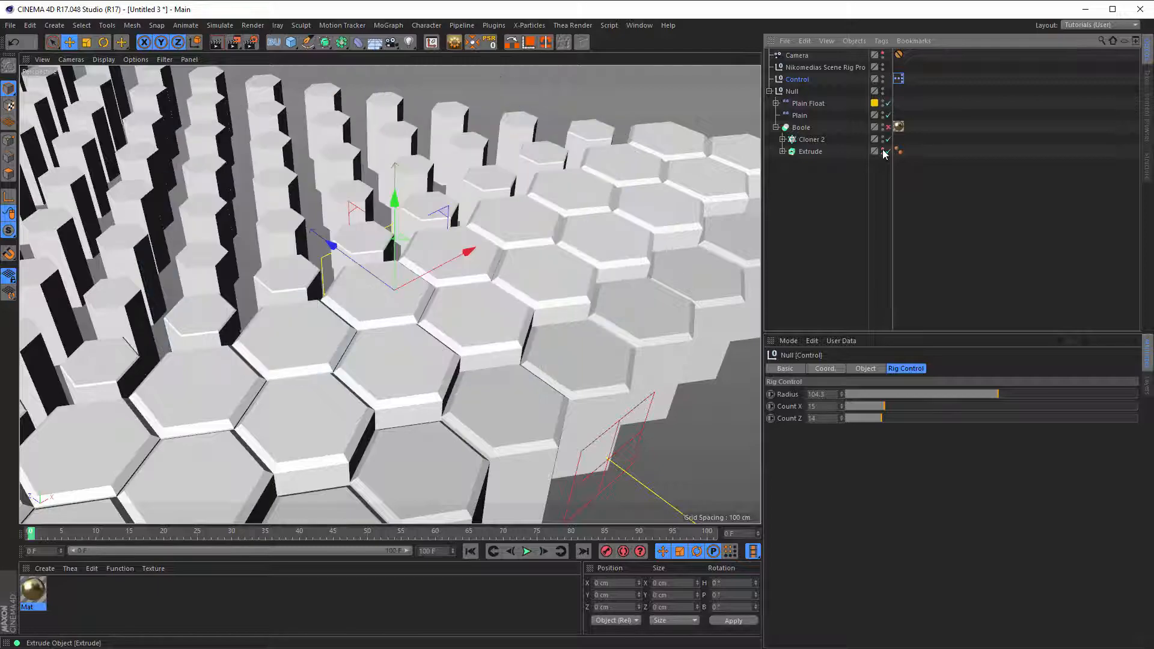
alt+right_drag(507, 270, 336, 304)
mouse_move(308, 326)
alt+mouse_down()
mouse_move(288, 464)
mouse_move(324, 338)
alt+mouse_up()
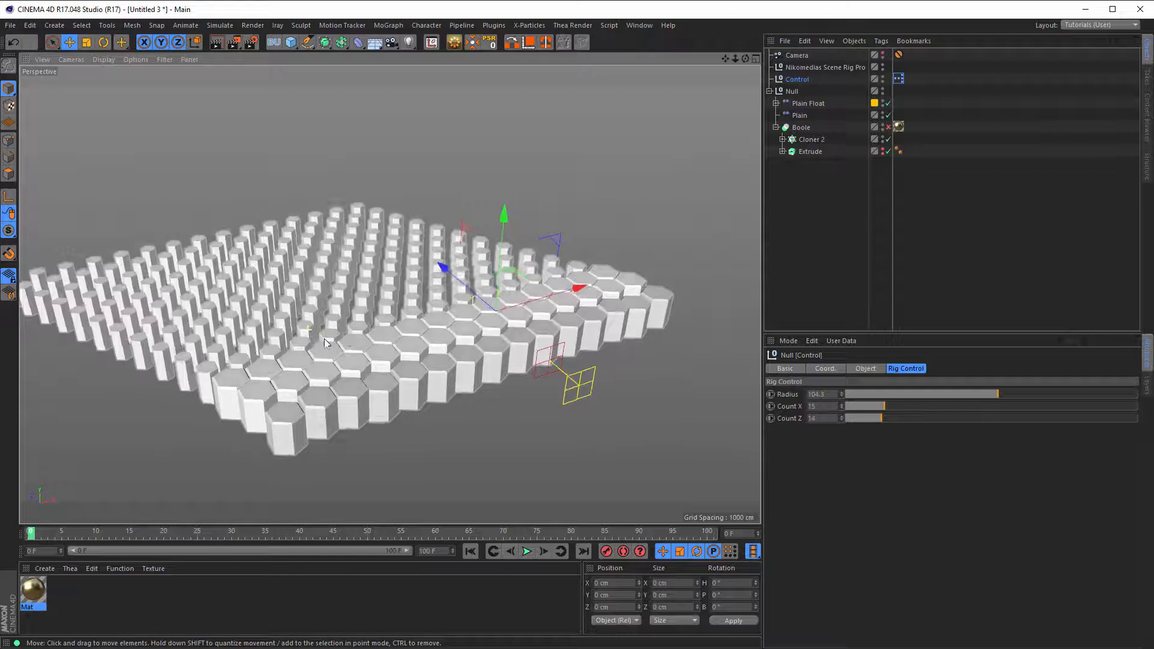
Step: Expand Cloner 2 down to Extrude Bevel and inspect the properties of its n-Side spline
click(782, 150)
click(782, 150)
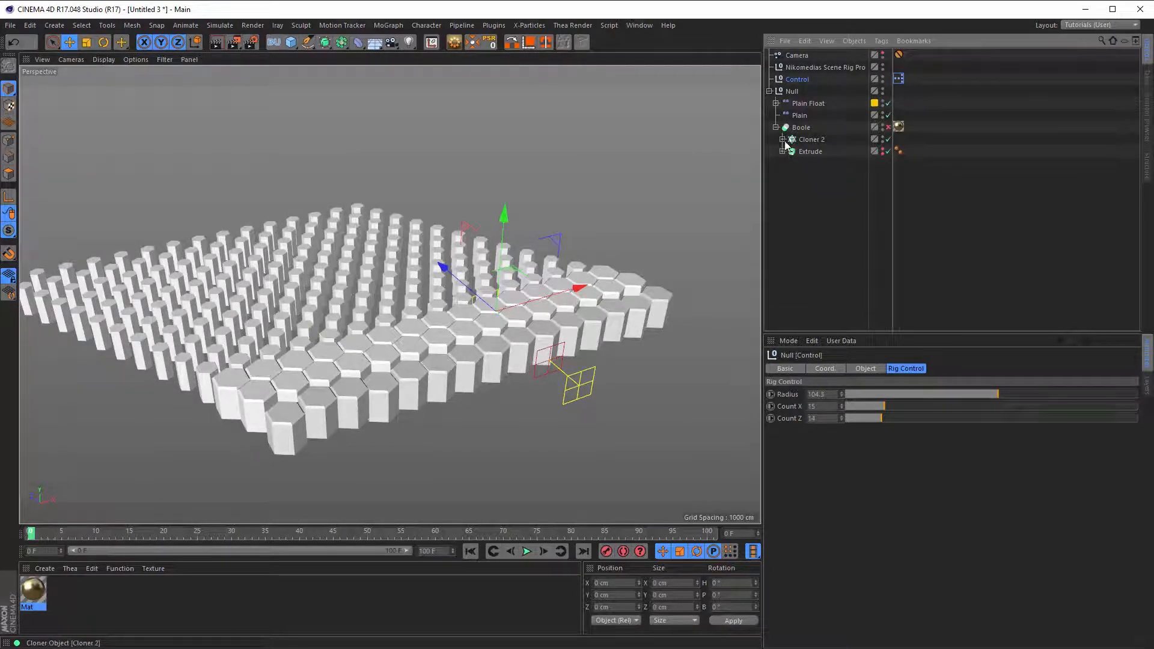
click(782, 139)
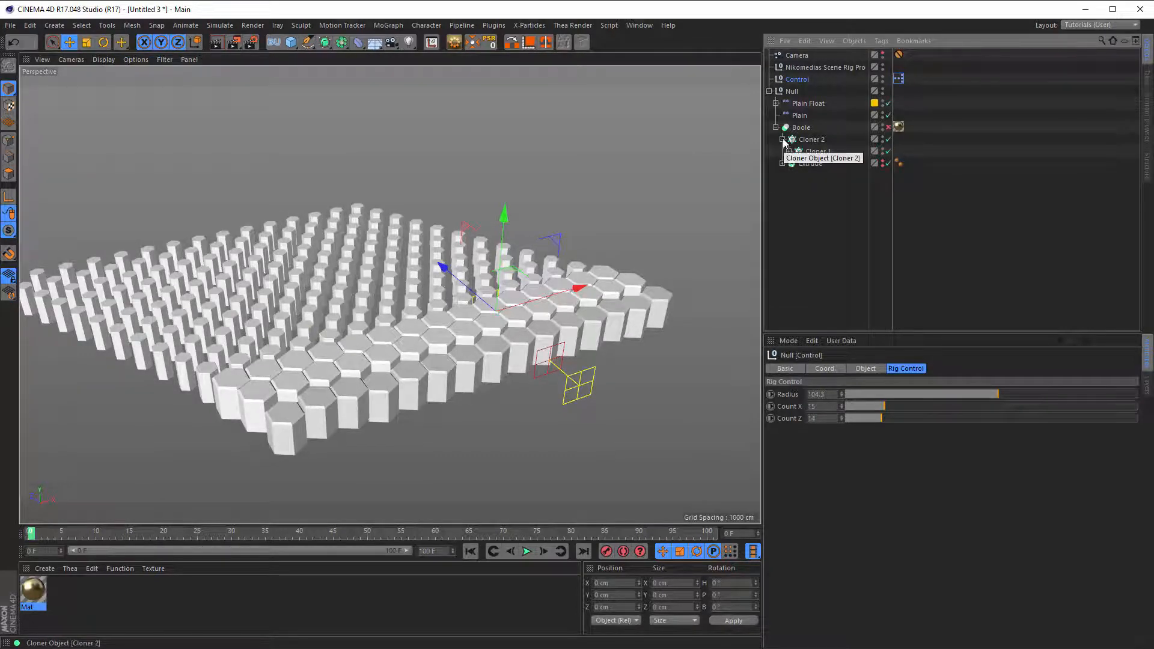
click(788, 152)
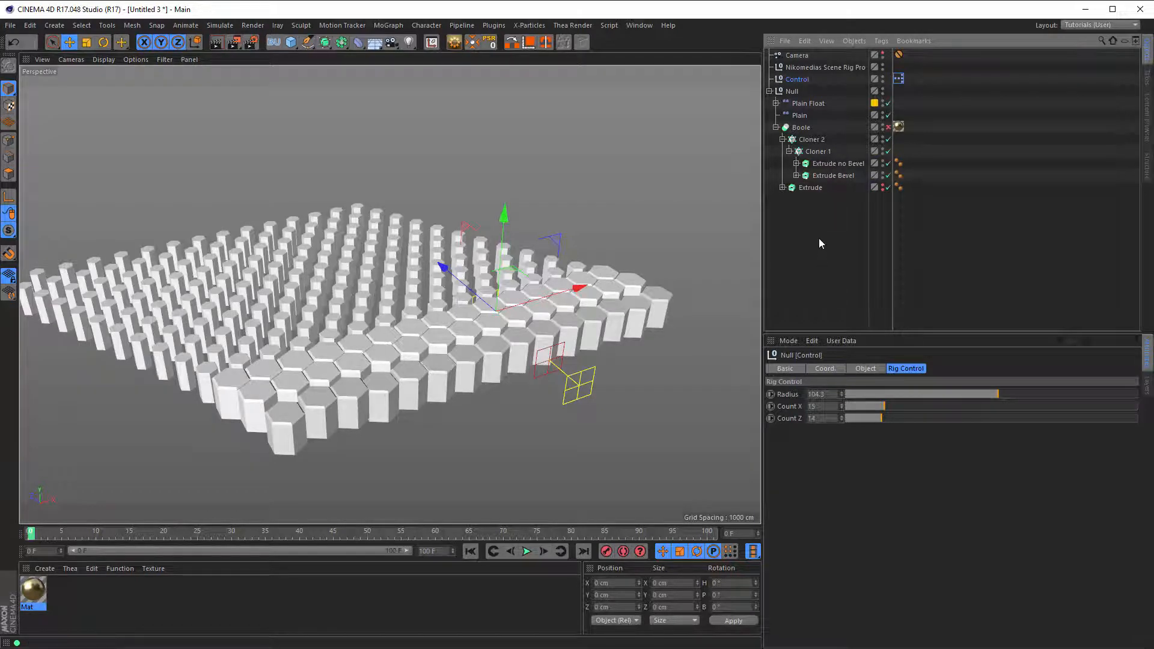
click(796, 176)
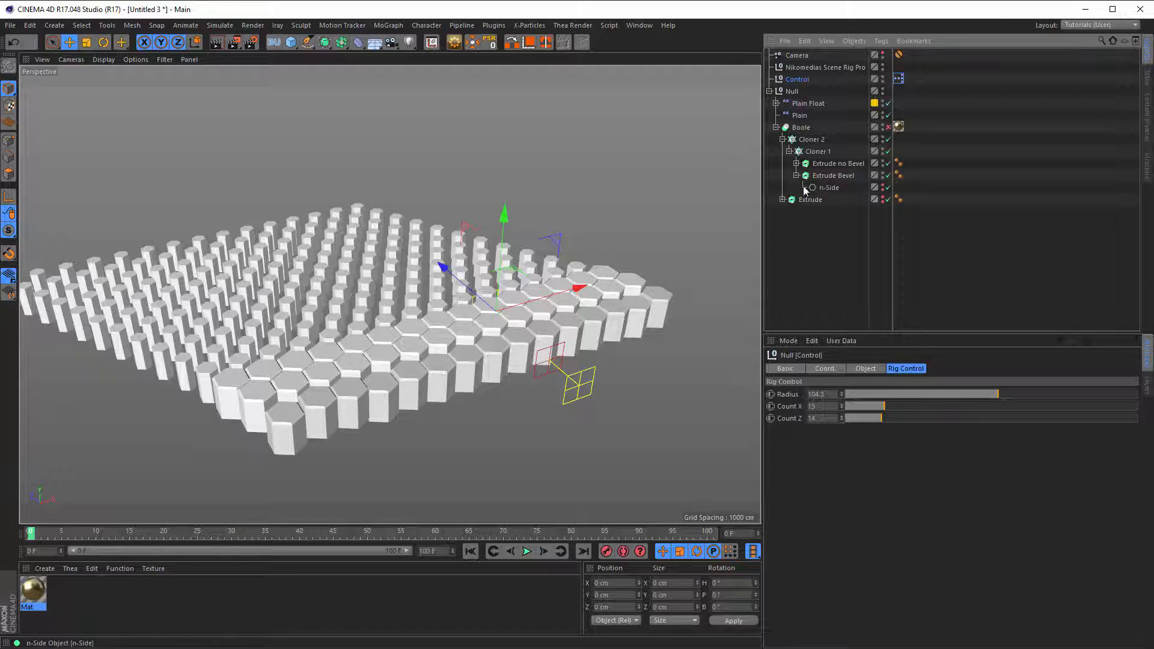
click(827, 188)
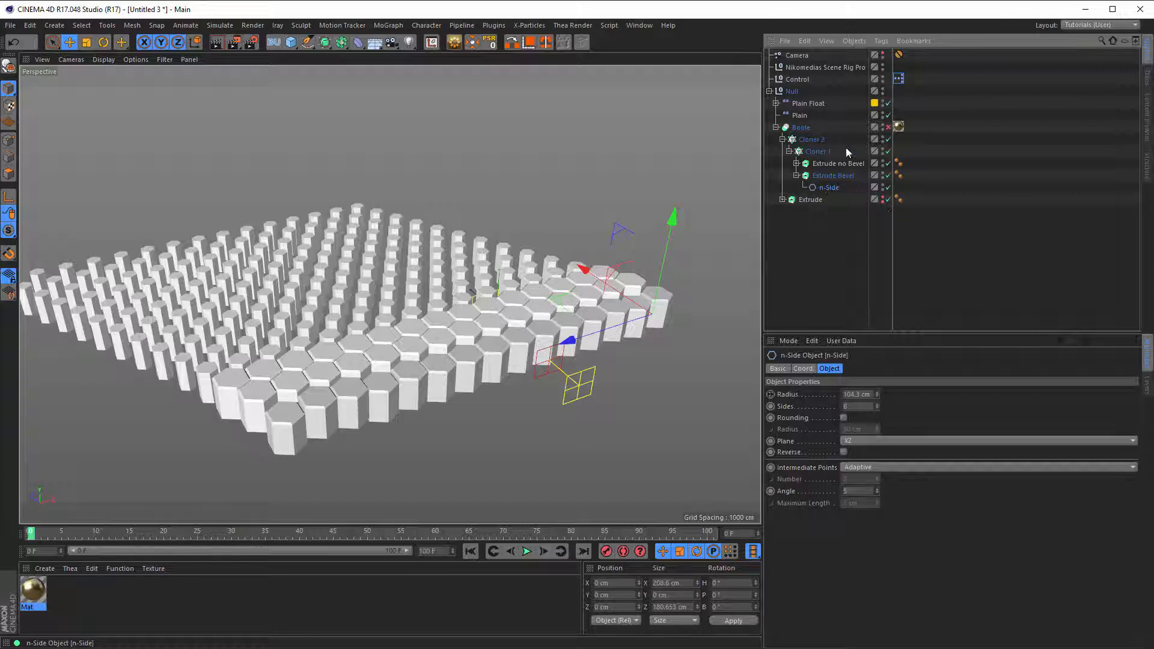
Step: Add Extrude no Bevel's n-Side to the Control XPresso graph with a Radius input, and connect the existing n-Side's Radius output to it
double_click(898, 79)
click(796, 164)
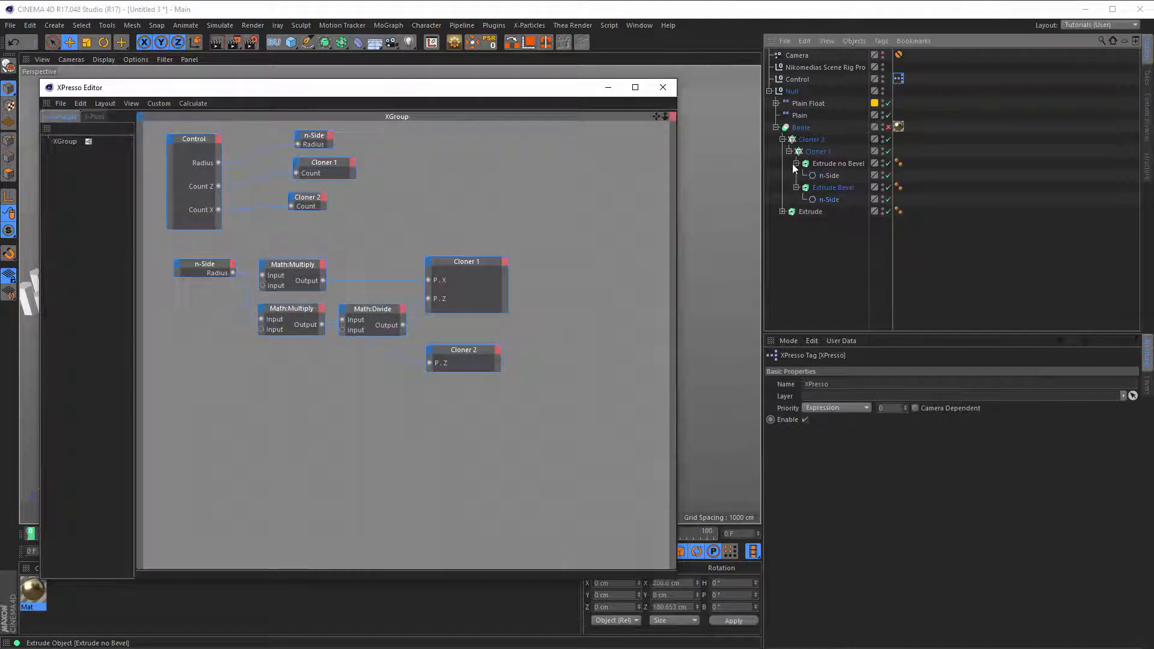
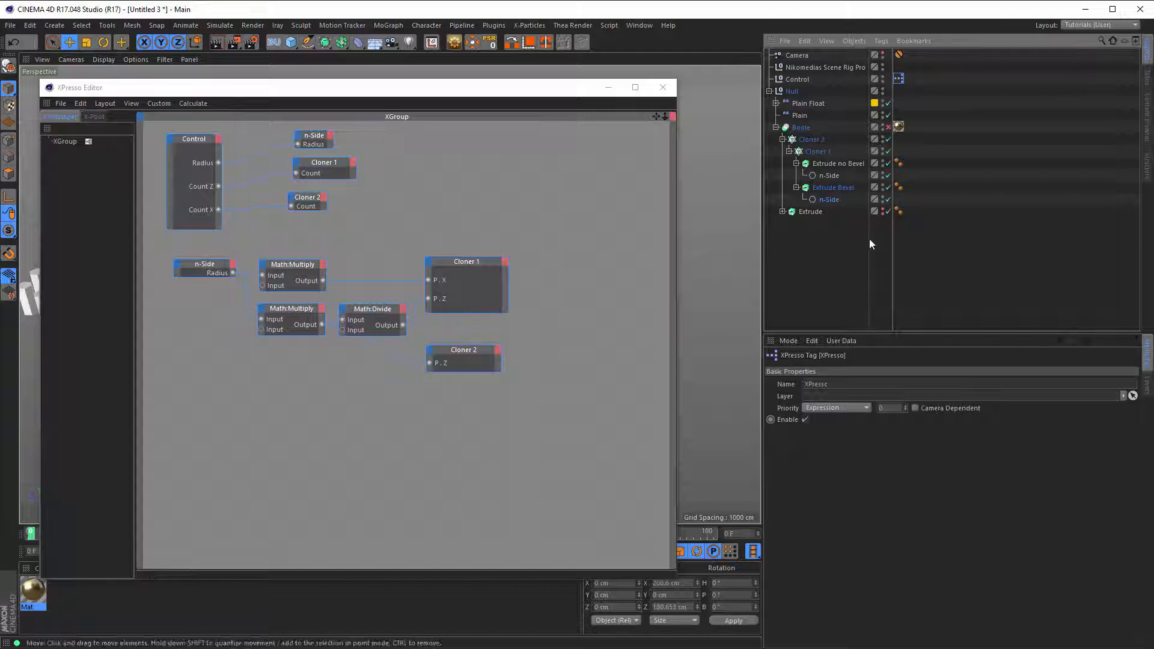
click(827, 176)
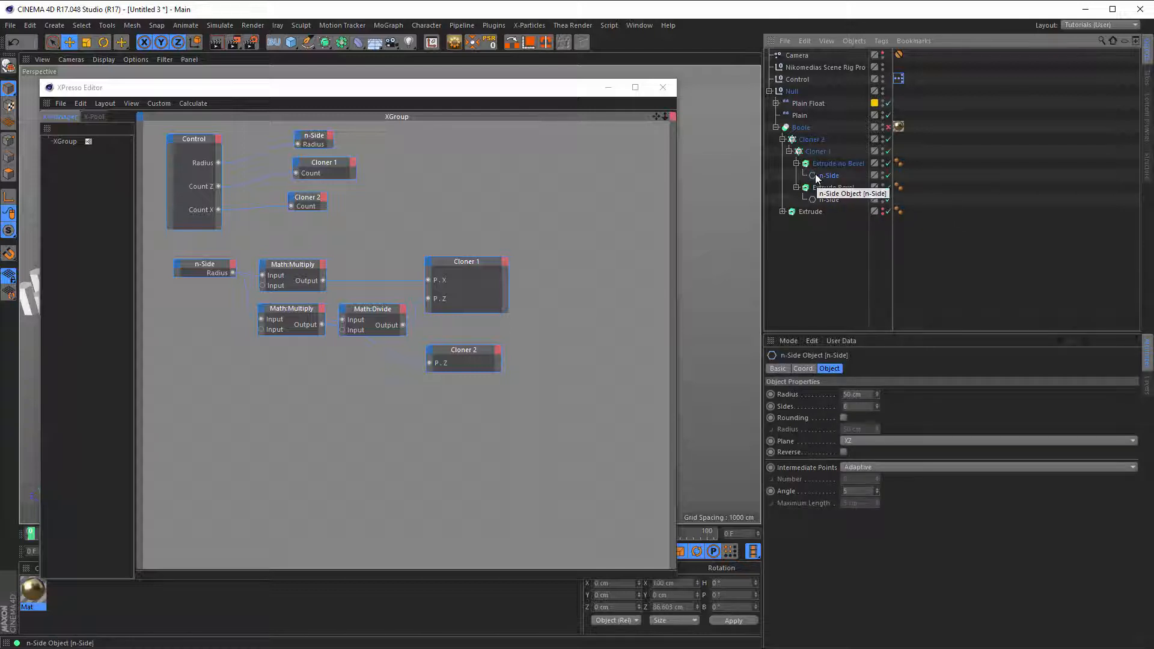
drag(816, 175, 214, 309)
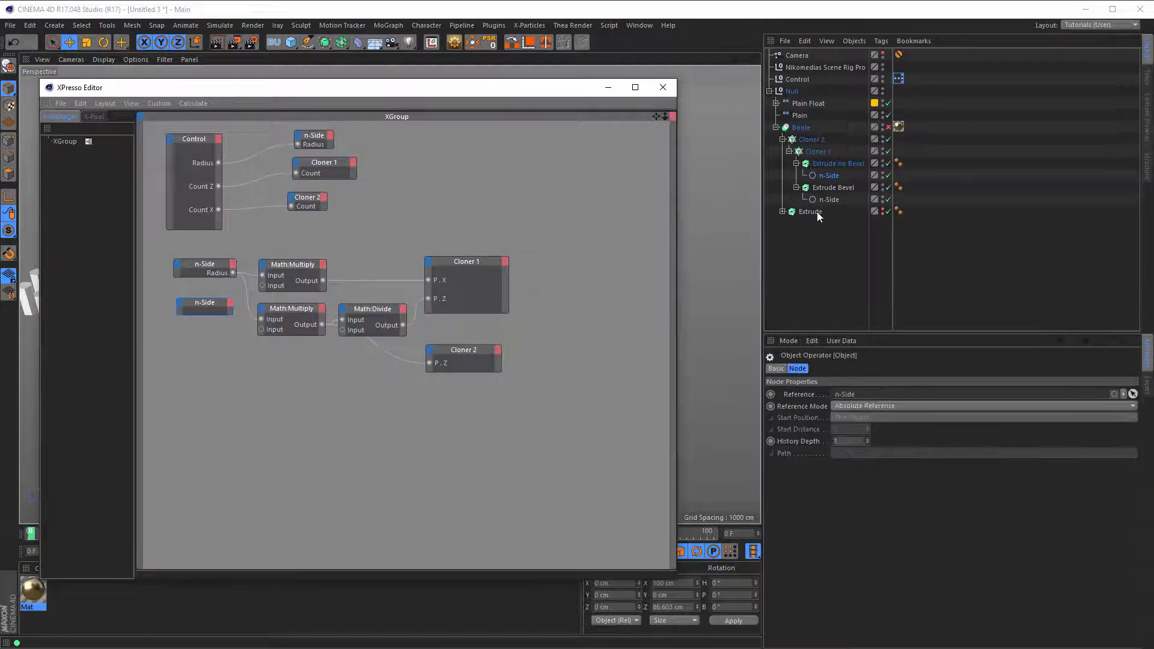
click(830, 177)
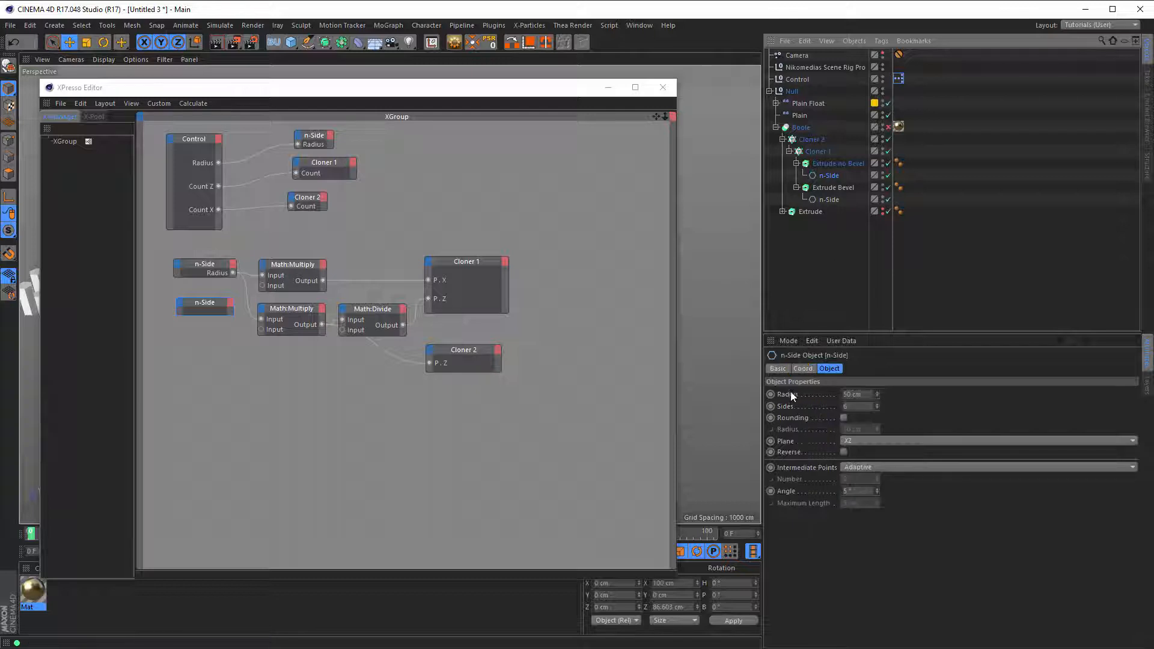
drag(552, 441, 176, 313)
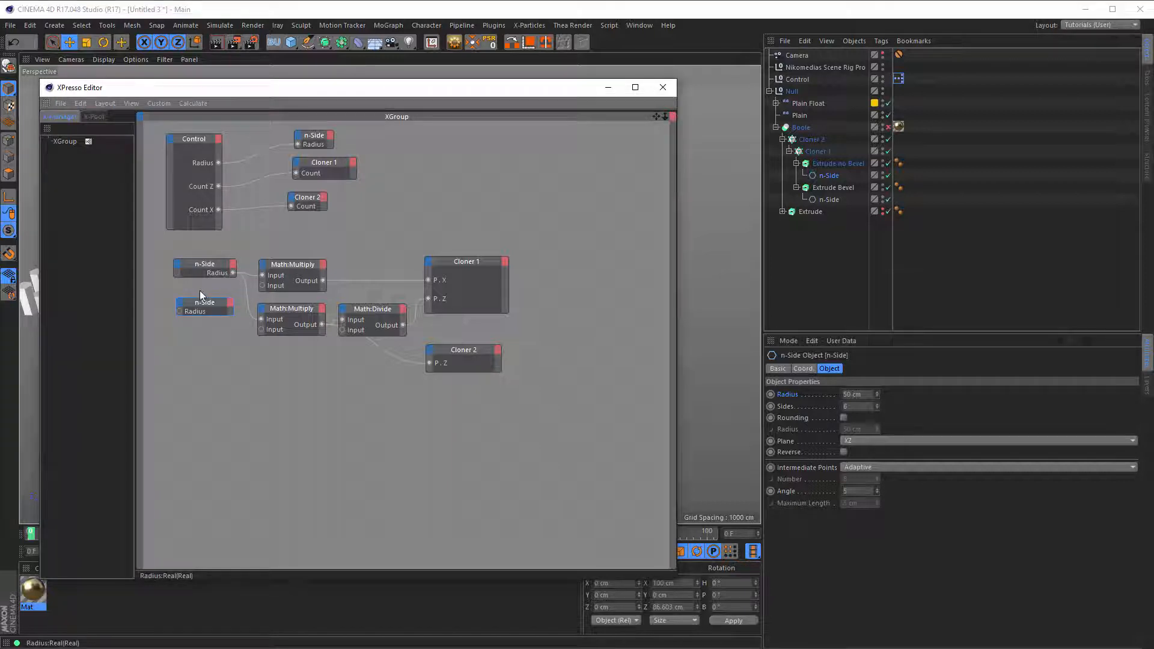
drag(179, 310, 178, 311)
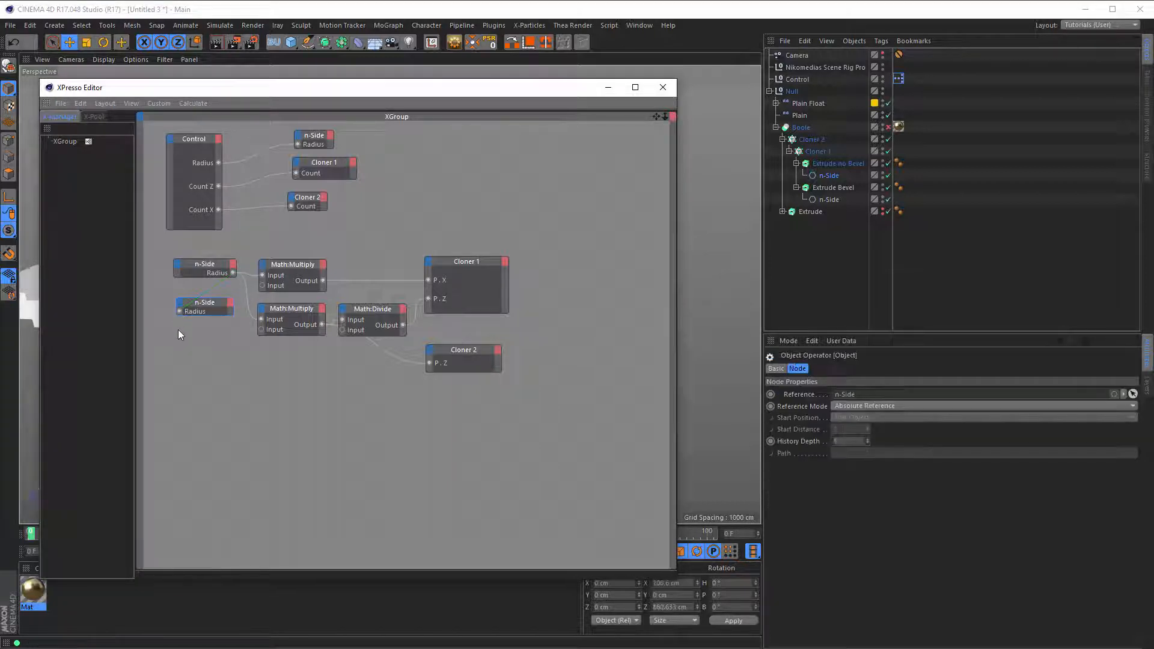
Step: Move the XPresso Editor aside to check the hexagon grid, and test the Control null with a larger Radius
drag(415, 90, 1034, 114)
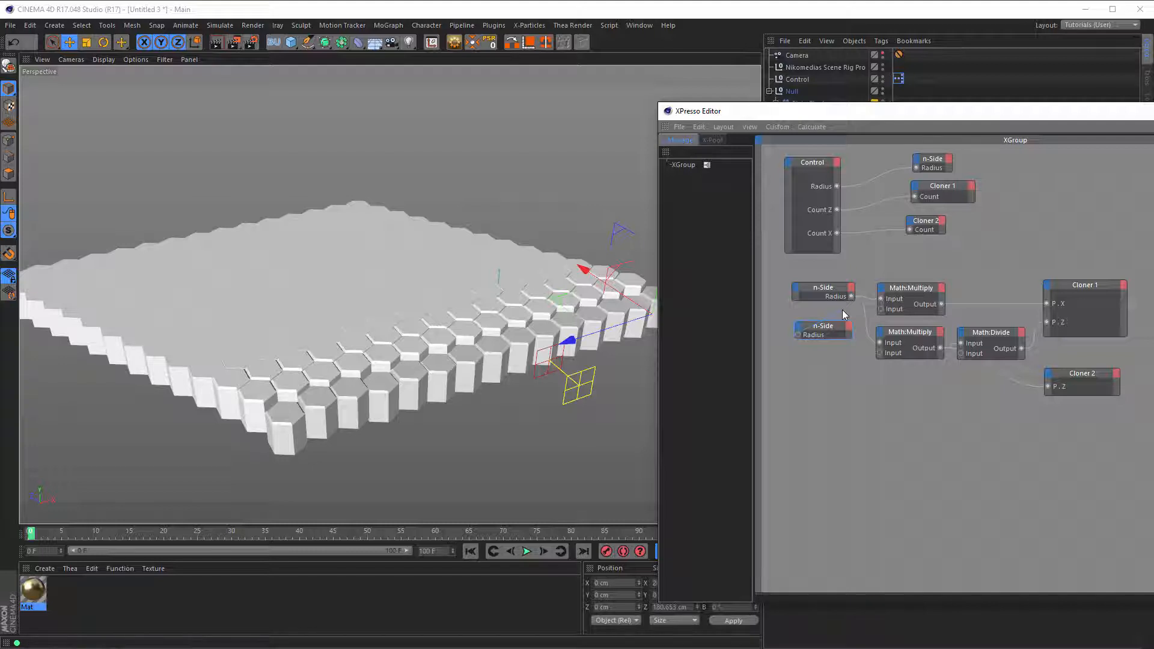
click(802, 78)
drag(766, 110, 487, 86)
drag(654, 89, 484, 155)
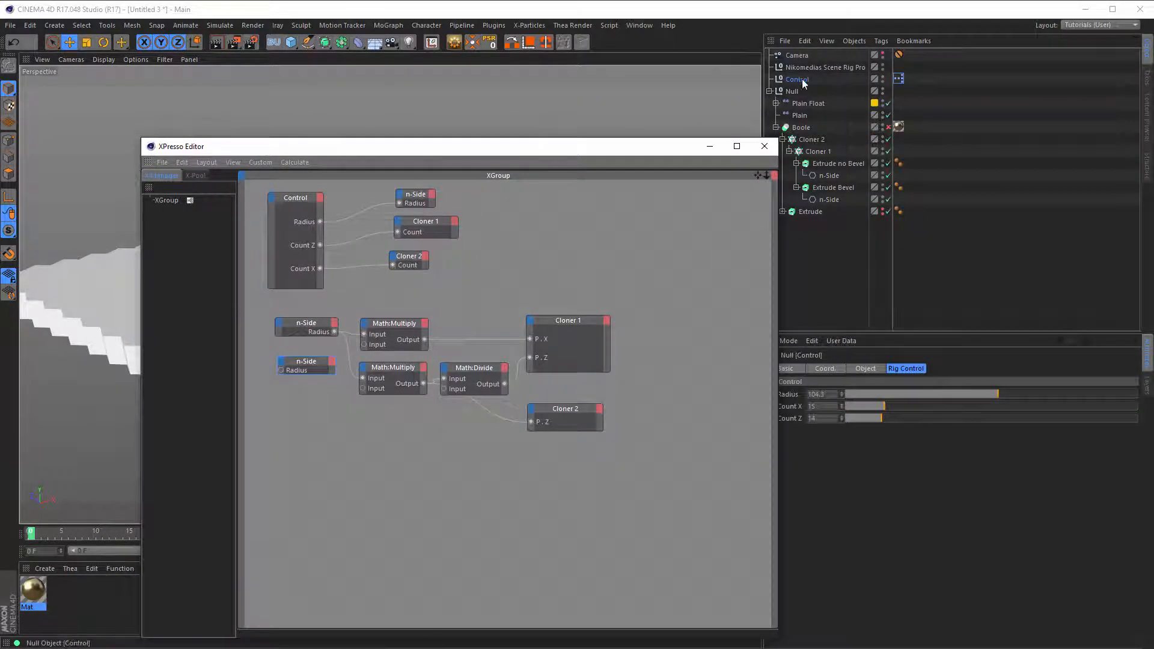
click(799, 79)
drag(979, 396, 1017, 390)
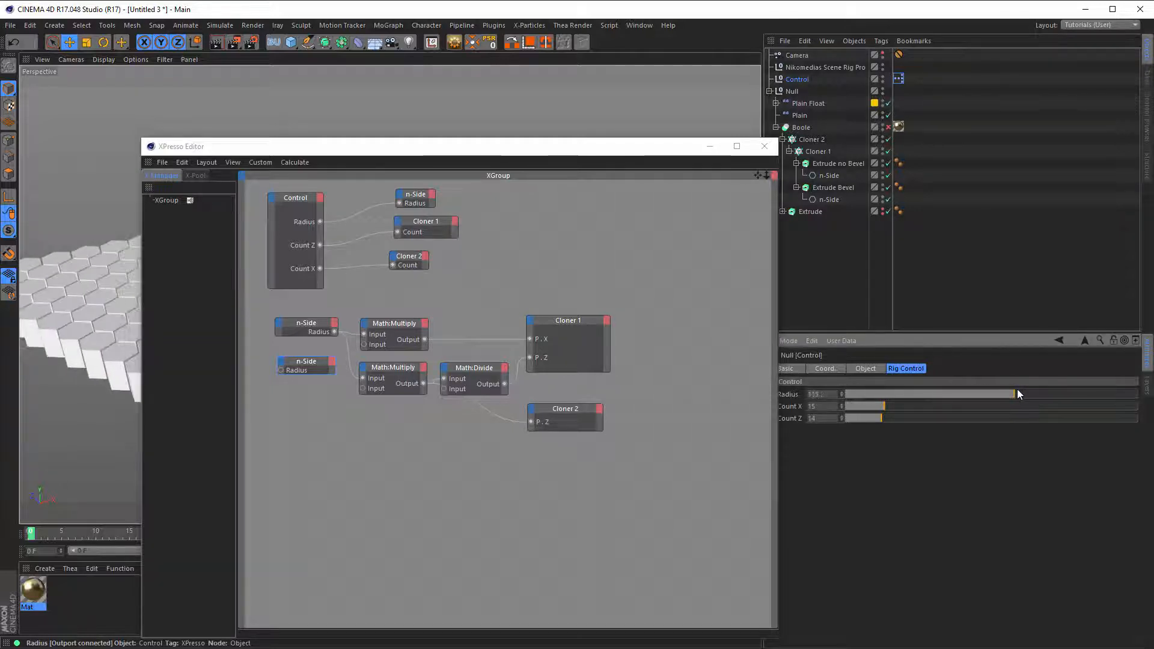
Step: Connect the driving n-Side's Radius output to the second n-Side's Radius input and check the whole hexagon grid in the viewport
click(643, 152)
drag(643, 152, 1054, 132)
scroll(251, 273, up, 8)
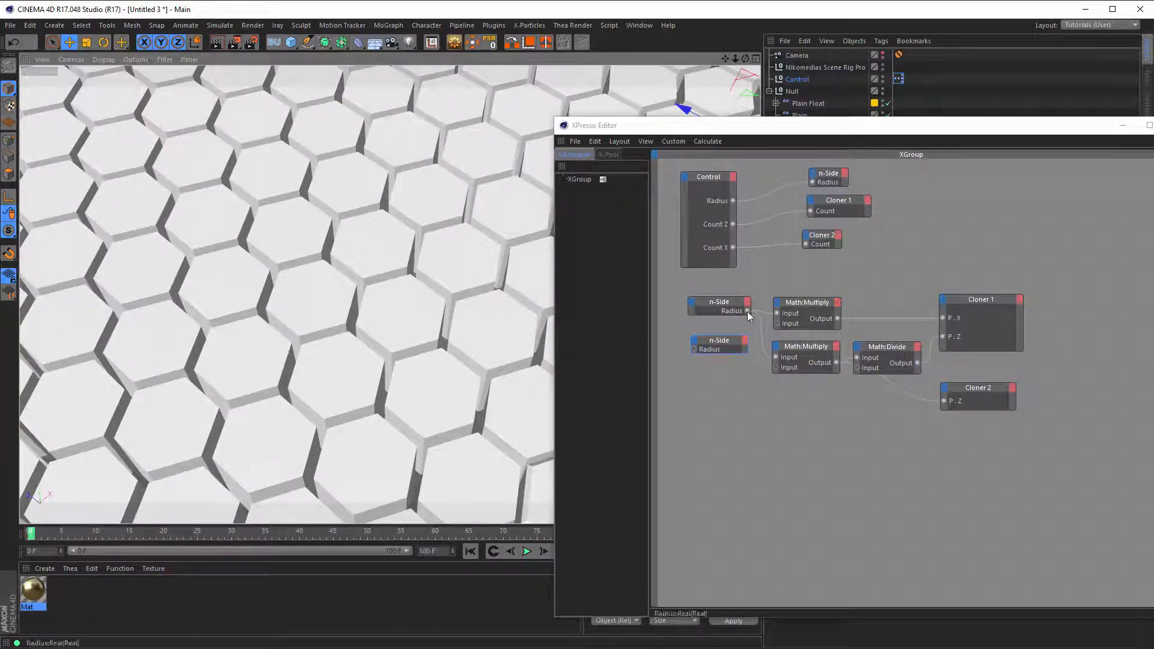
drag(748, 311, 694, 349)
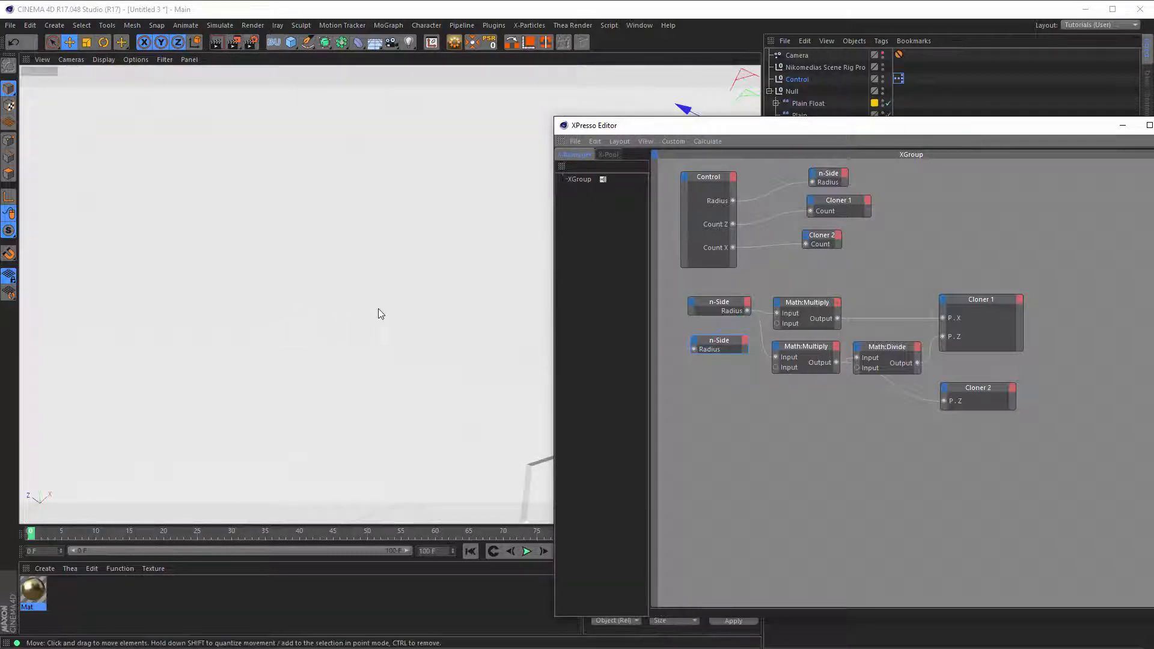
alt+right_drag(378, 308, 149, 359)
mouse_move(331, 351)
alt+mouse_down()
mouse_move(353, 407)
mouse_move(315, 421)
mouse_move(365, 318)
alt+mouse_up()
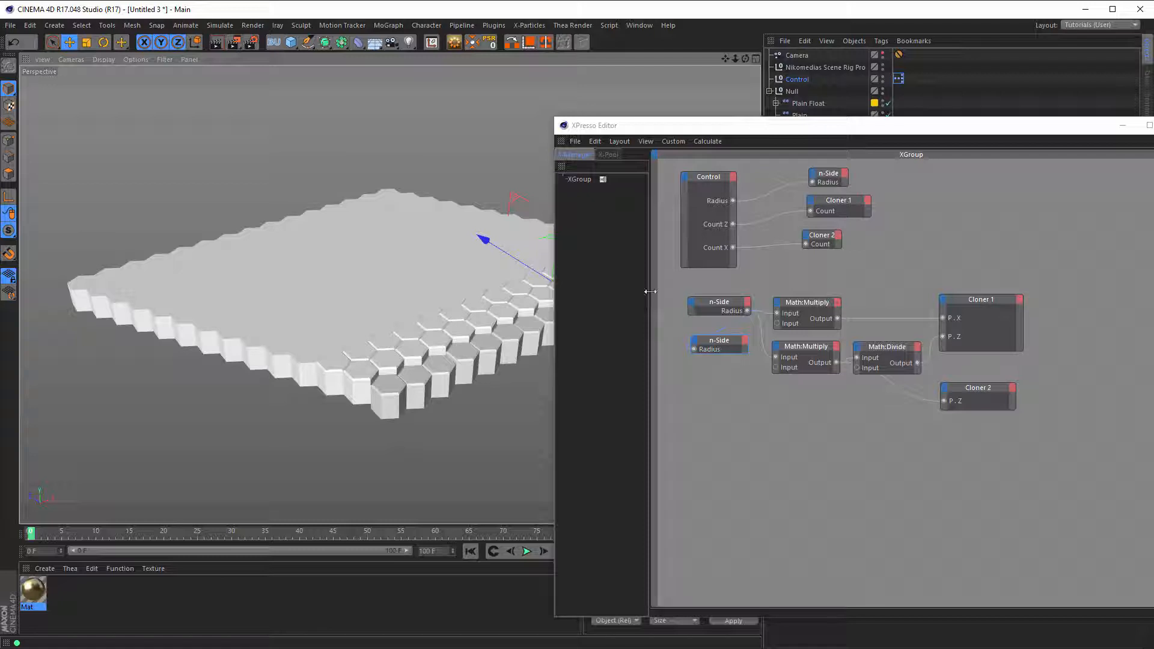
Step: Move the XPresso Editor clear of the object list and collapse Extrude no Bevel and Extrude Bevel
drag(836, 132, 343, 79)
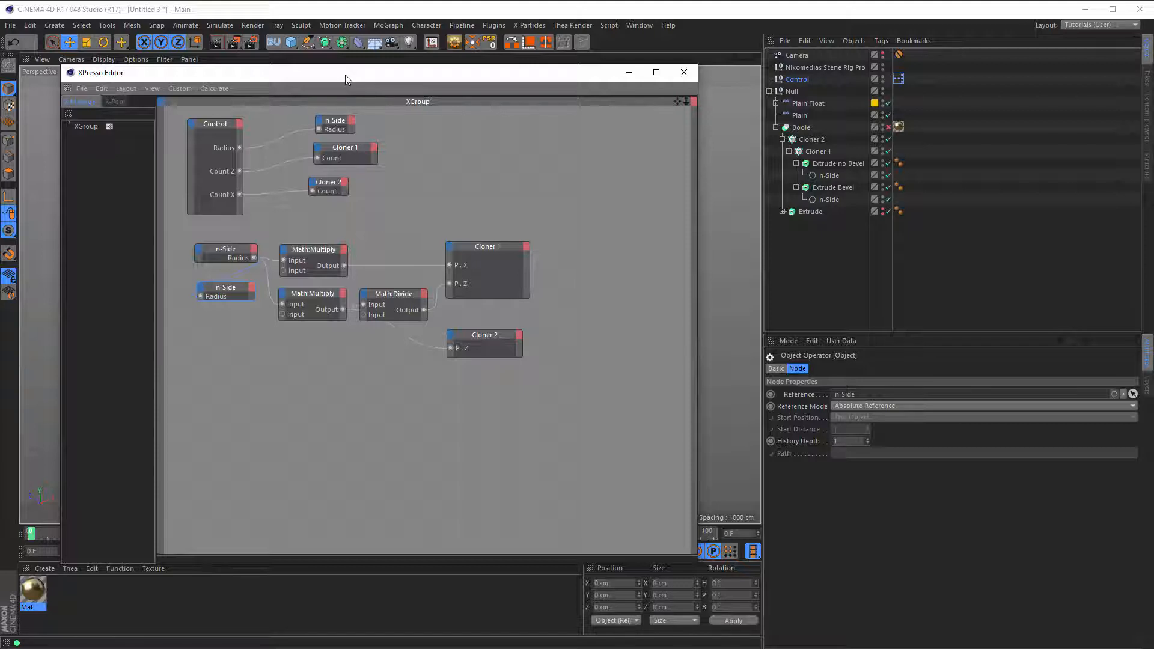
drag(346, 79, 371, 98)
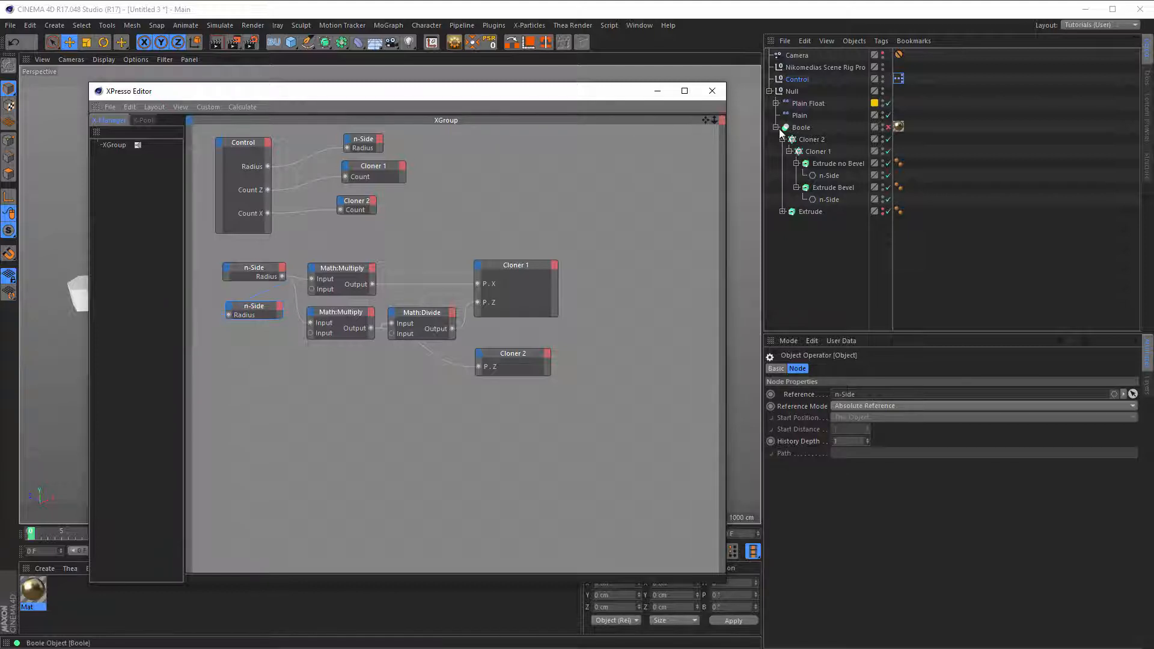
click(796, 163)
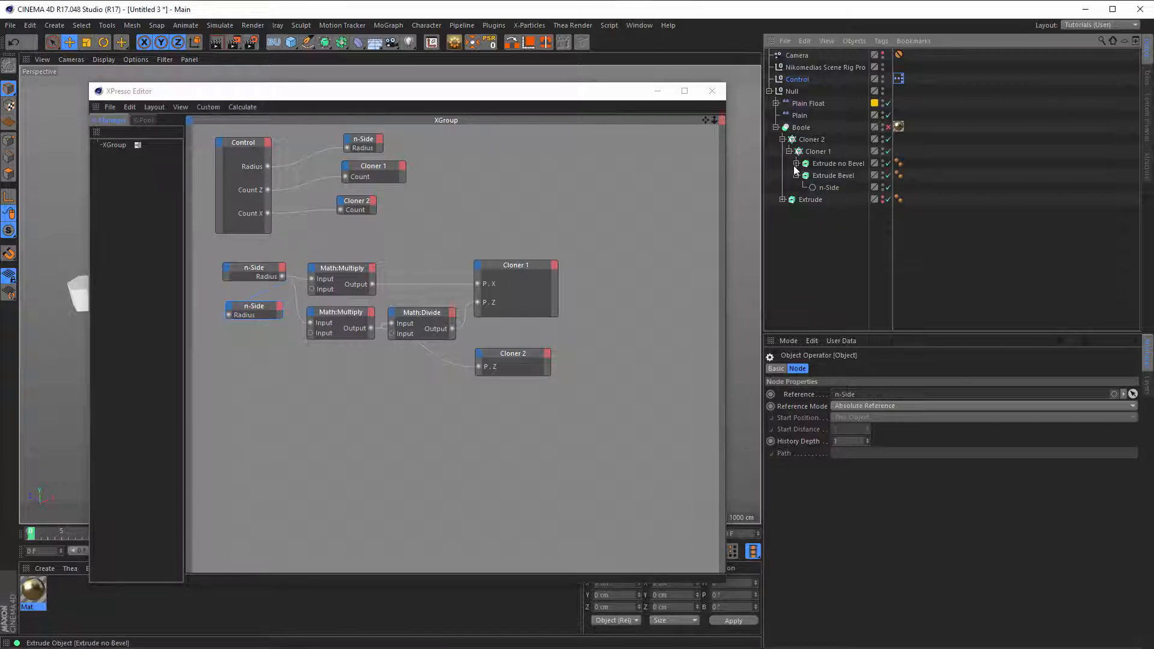
click(796, 175)
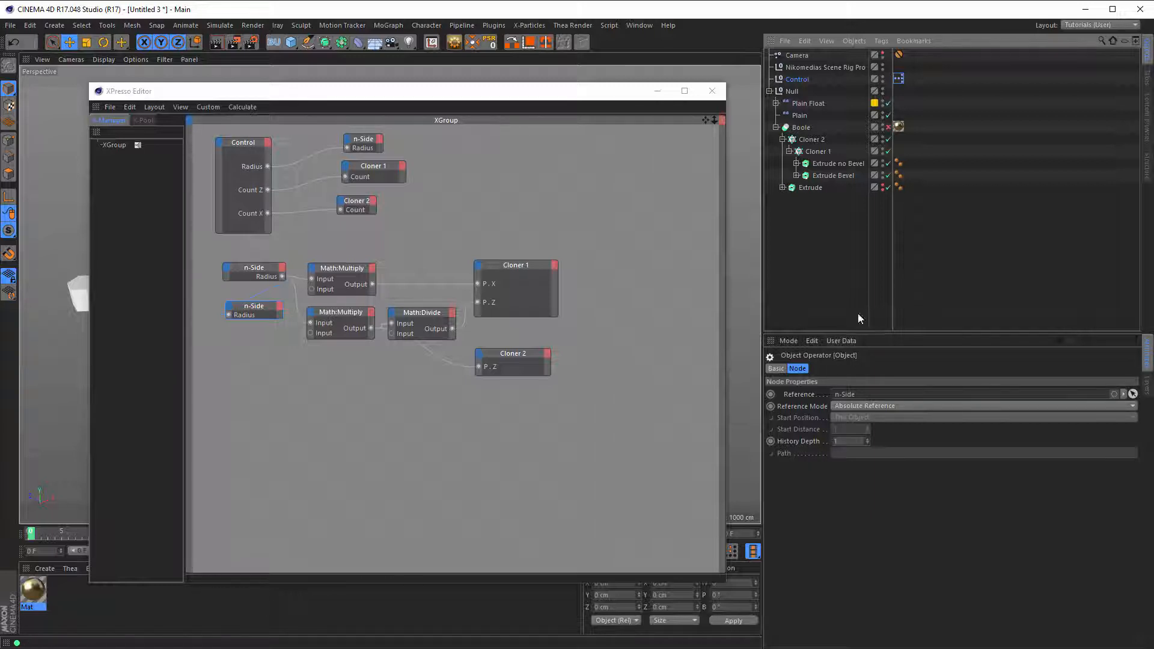
Step: Duplicate the Radius entry in the Control null's user data and rename the copy Extrution
click(800, 80)
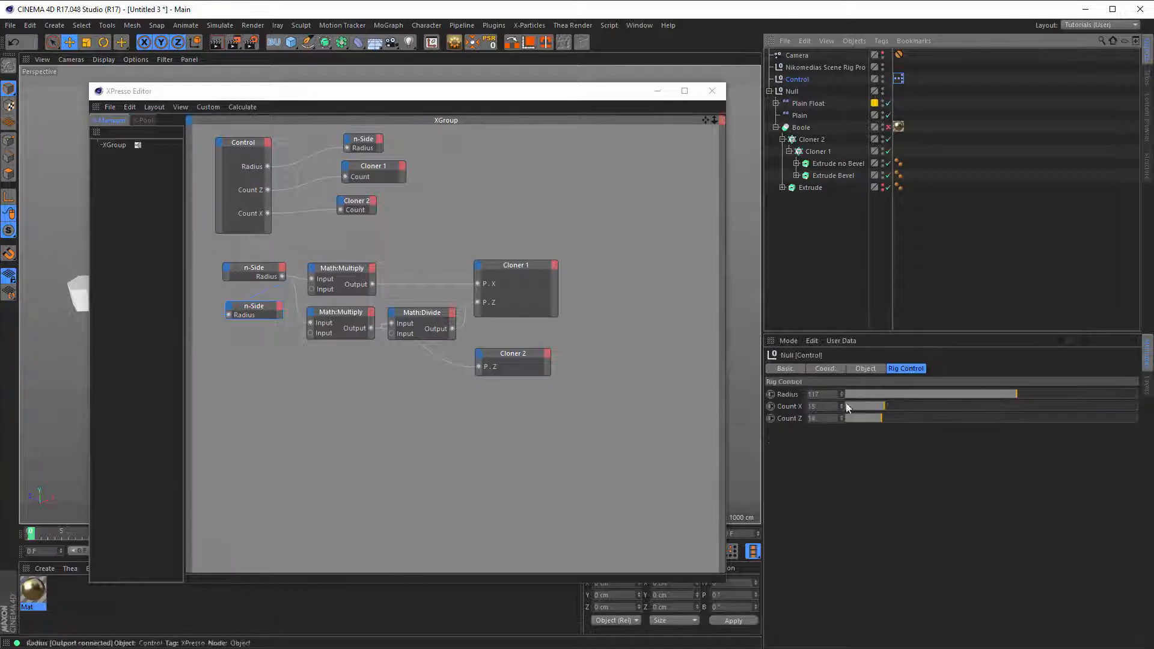
click(852, 342)
click(862, 363)
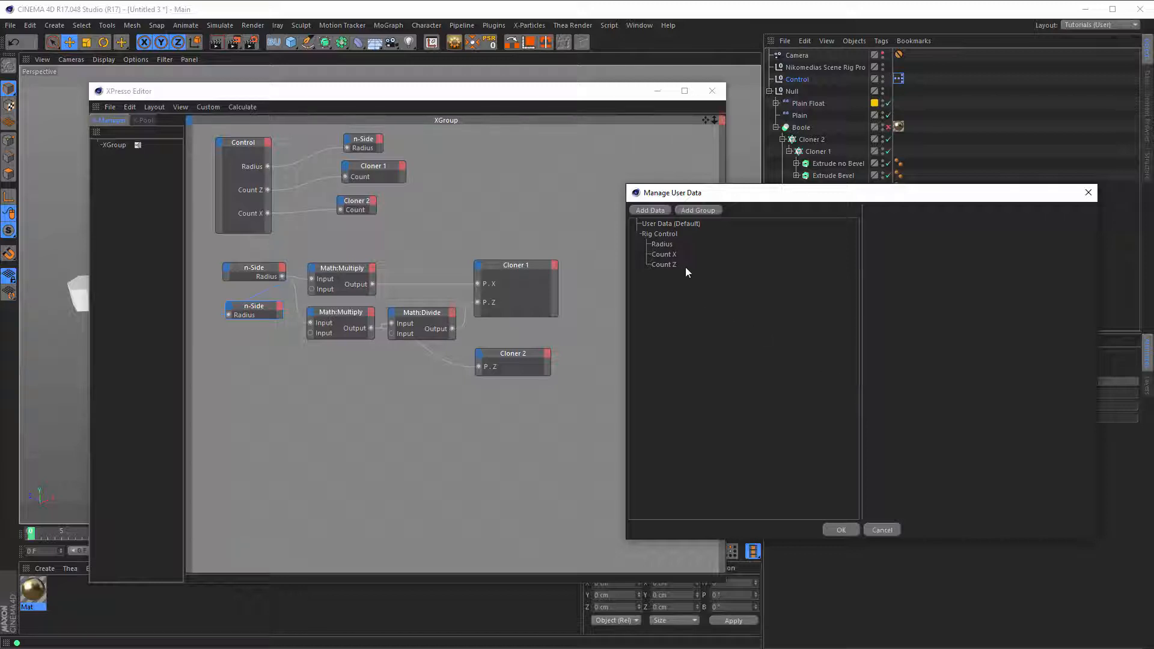
click(662, 246)
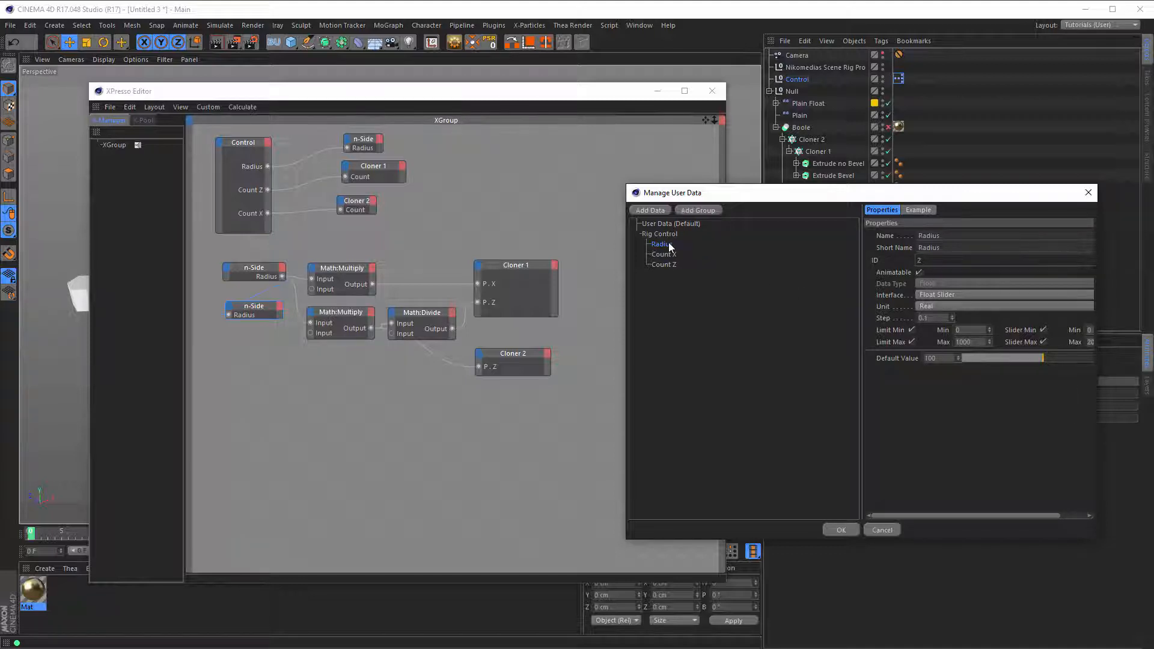
ctrl+drag(663, 247, 672, 275)
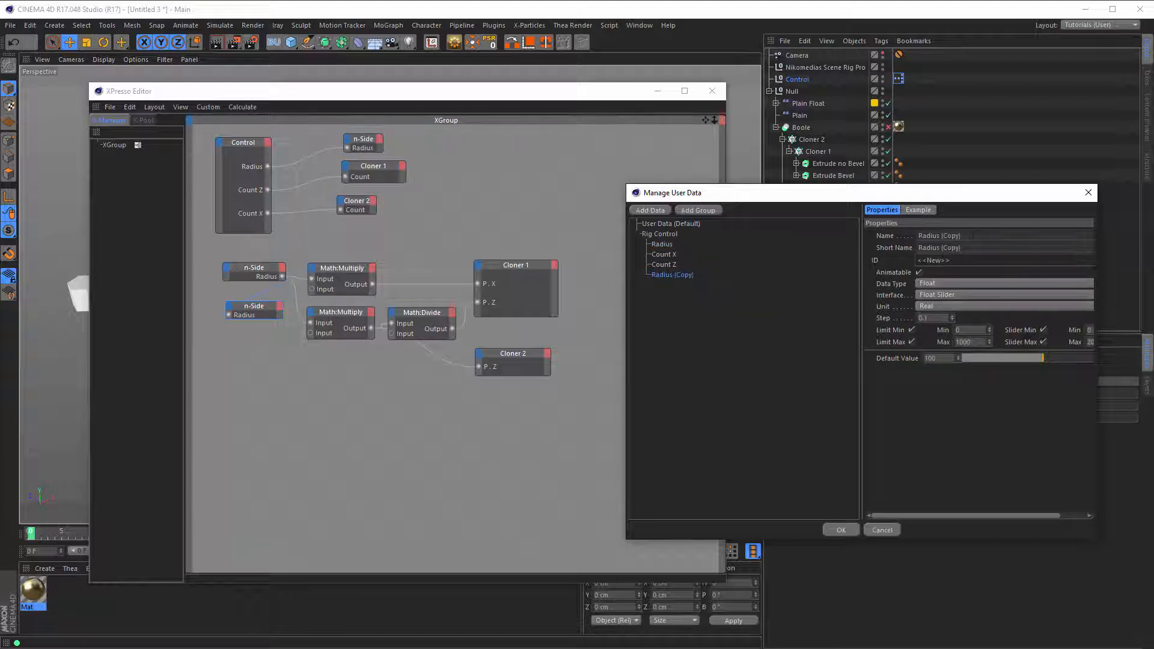
drag(975, 235, 852, 298)
text(Extrution)
click(904, 399)
Step: Duplicate the Extrution user data entry and rename the copy Bevel
drag(665, 274, 668, 282)
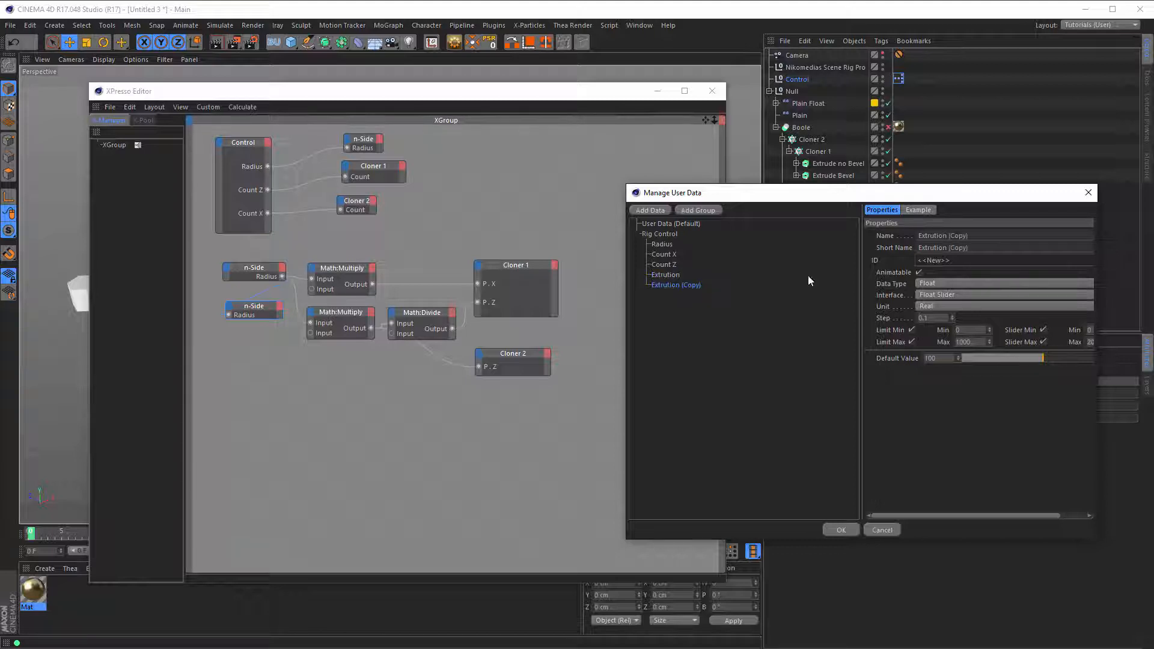
double_click(978, 236)
text(Be)
text(cel)
key(BackSpace)
key(BackSpace)
key(BackSpace)
text(vel)
key(Return)
Step: Set Bevel's slider maximum to 20, its limit maximum to 50 and its default value to 5
drag(862, 360, 809, 361)
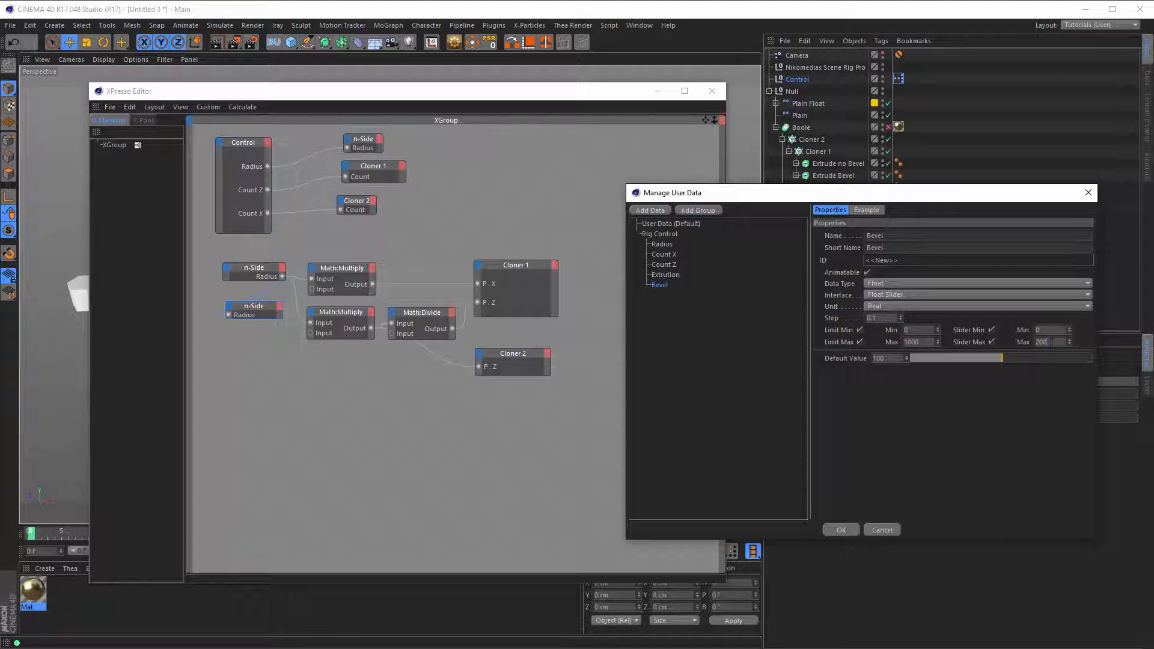
double_click(1044, 341)
text(20)
key(Return)
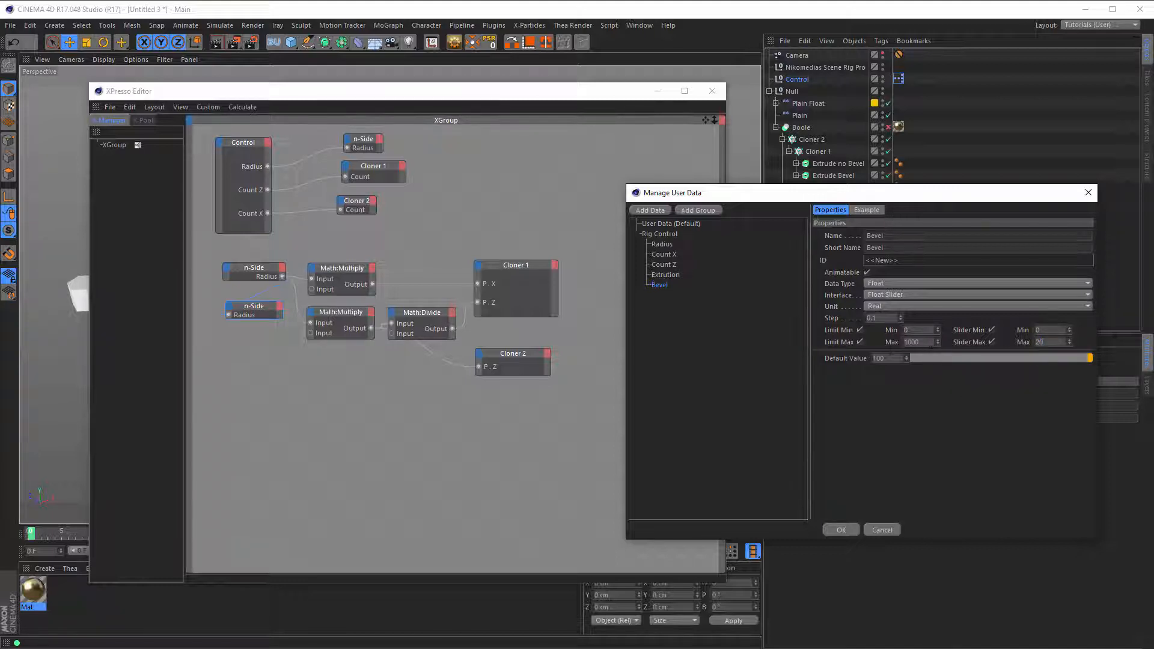
drag(924, 343, 895, 347)
text(50)
key(Return)
double_click(889, 358)
text(10)
key(Return)
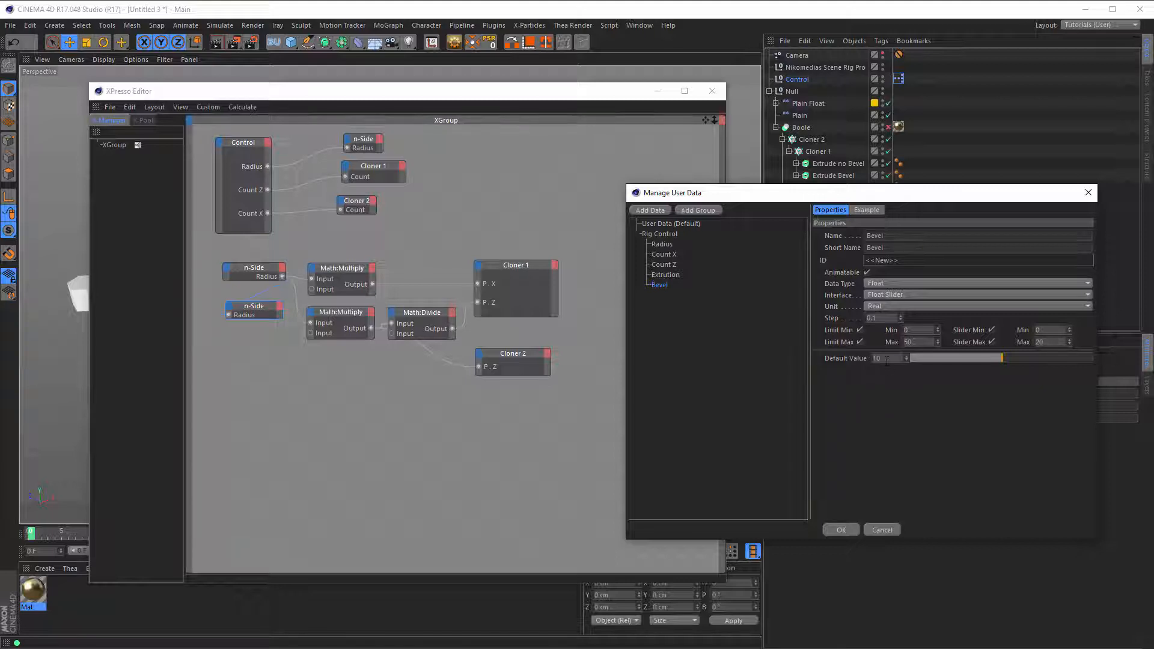
text(5)
key(Return)
Step: Duplicate the Count Z user data entry and rename the copy Bevel Rounding
click(659, 264)
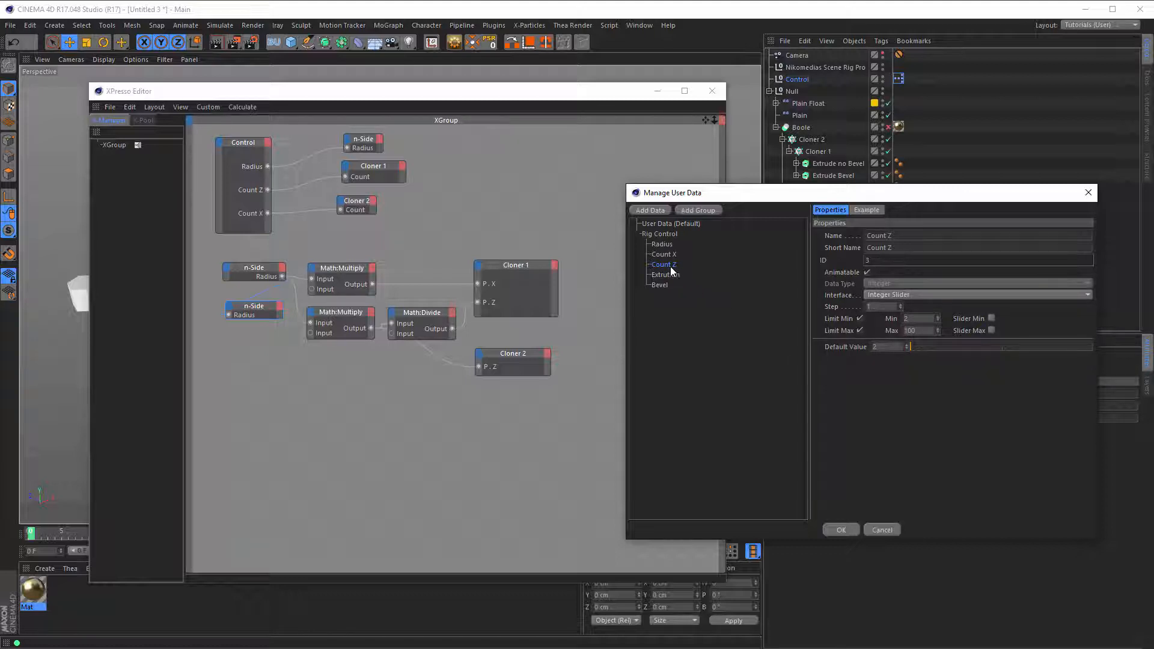
ctrl+drag(669, 265, 668, 299)
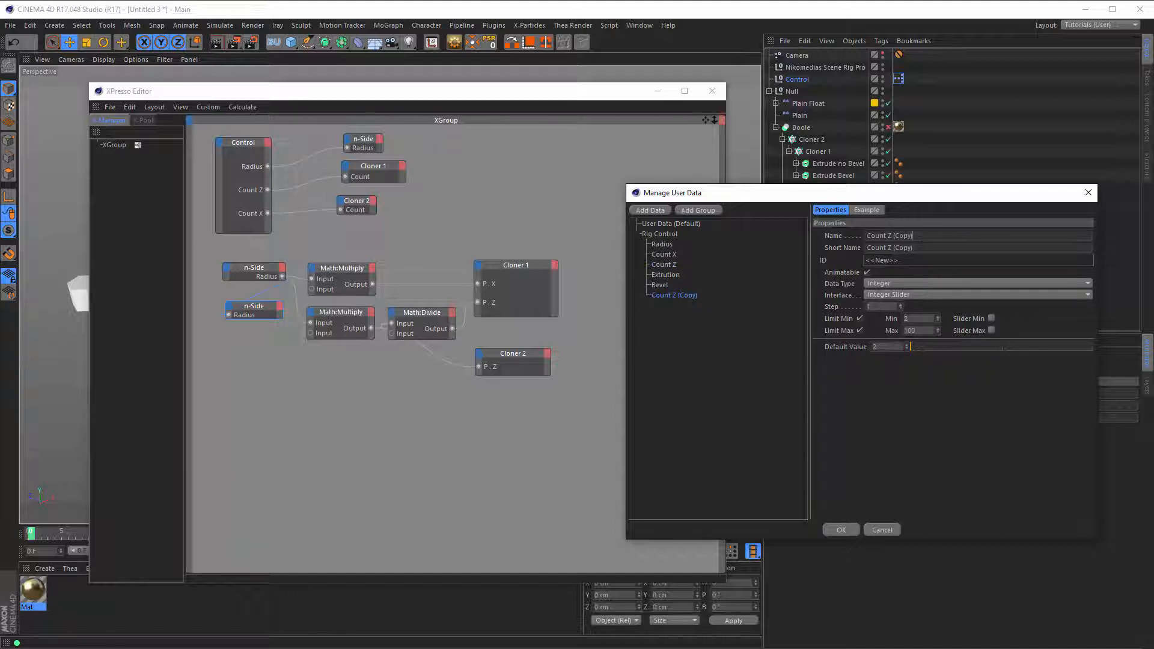
drag(916, 236, 847, 248)
text(Bevel Rounding)
key(Return)
Step: Limit Bevel Rounding to a minimum of 1 and a maximum of 20, and enable its slider minimum and maximum
drag(914, 320, 899, 322)
text(1)
key(Return)
double_click(917, 331)
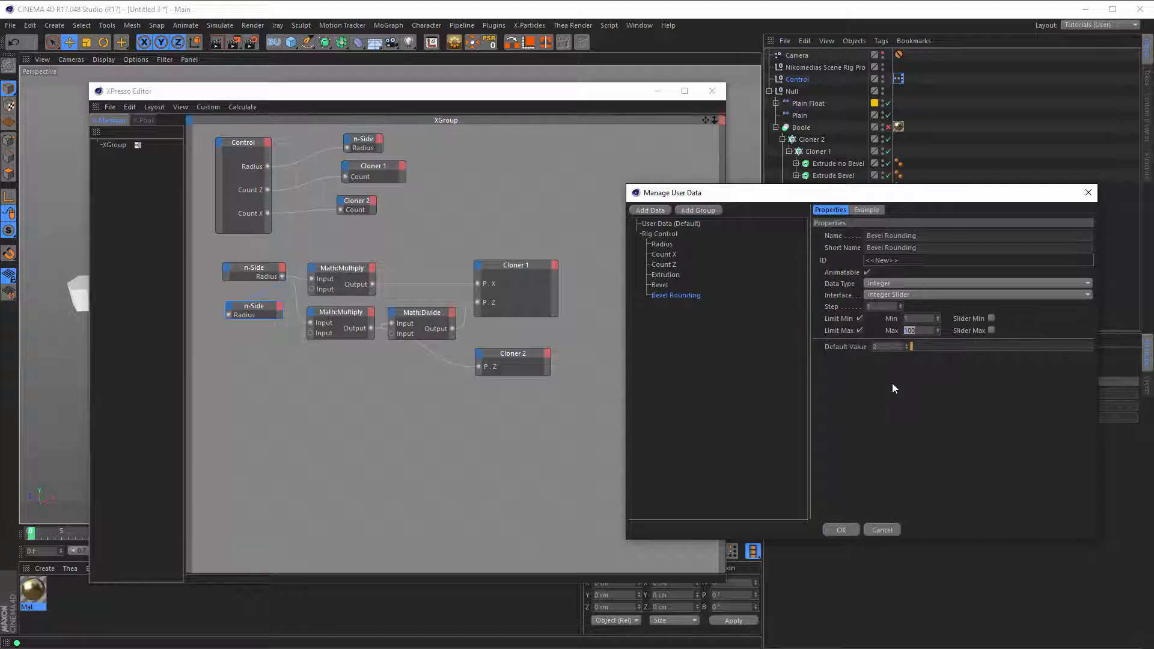
text(20)
key(Return)
click(991, 318)
click(991, 331)
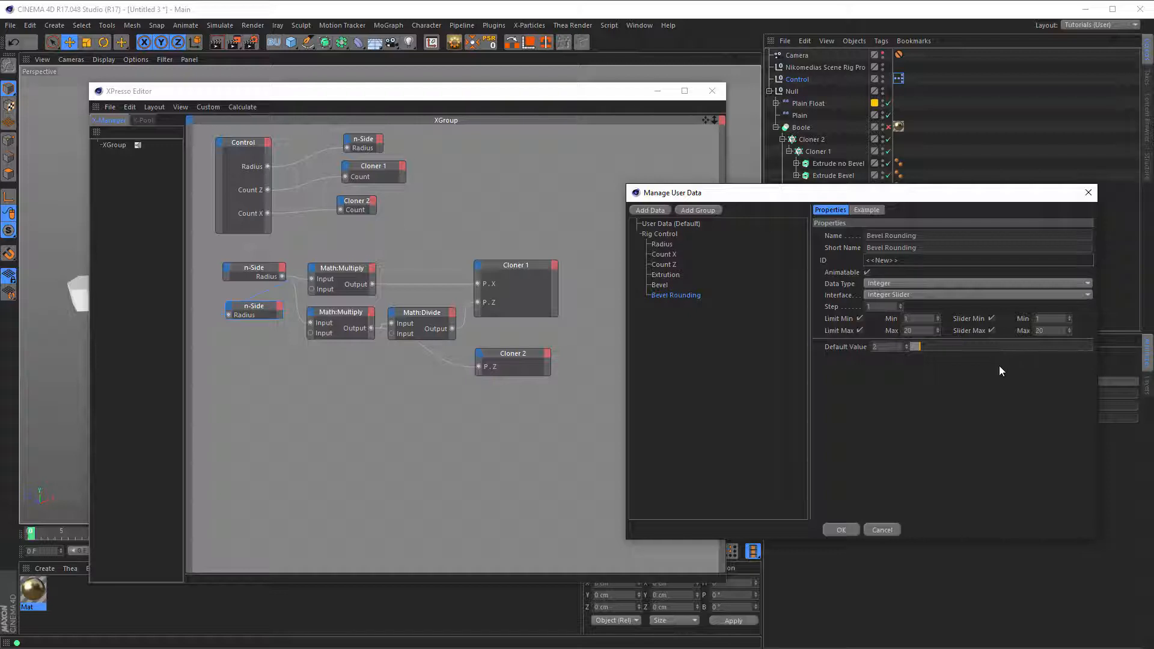
Step: Set Bevel Rounding's slider maximum to 10 and default value to 3, and apply the user data changes
double_click(1042, 332)
text(10)
key(Return)
key(Tab)
text(3)
key(Return)
click(844, 530)
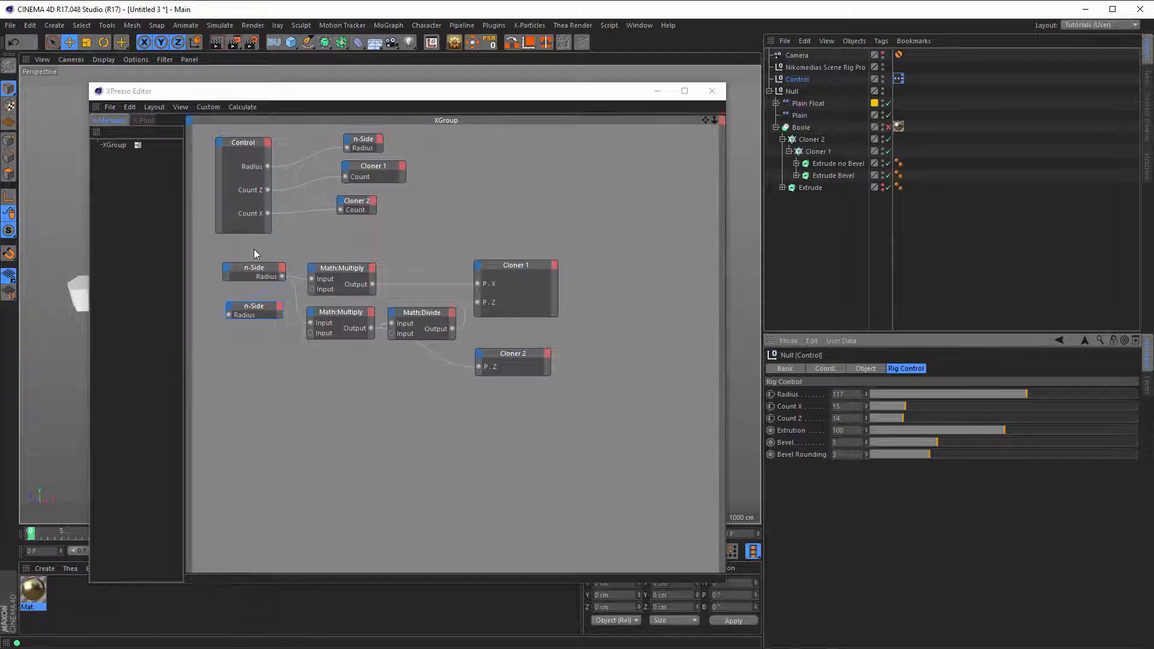
Step: Move the n-Side, Math and Cloner spacing nodes up beside the upper nodes, widen the XPresso Editor and lengthen the Control node
drag(210, 252, 572, 382)
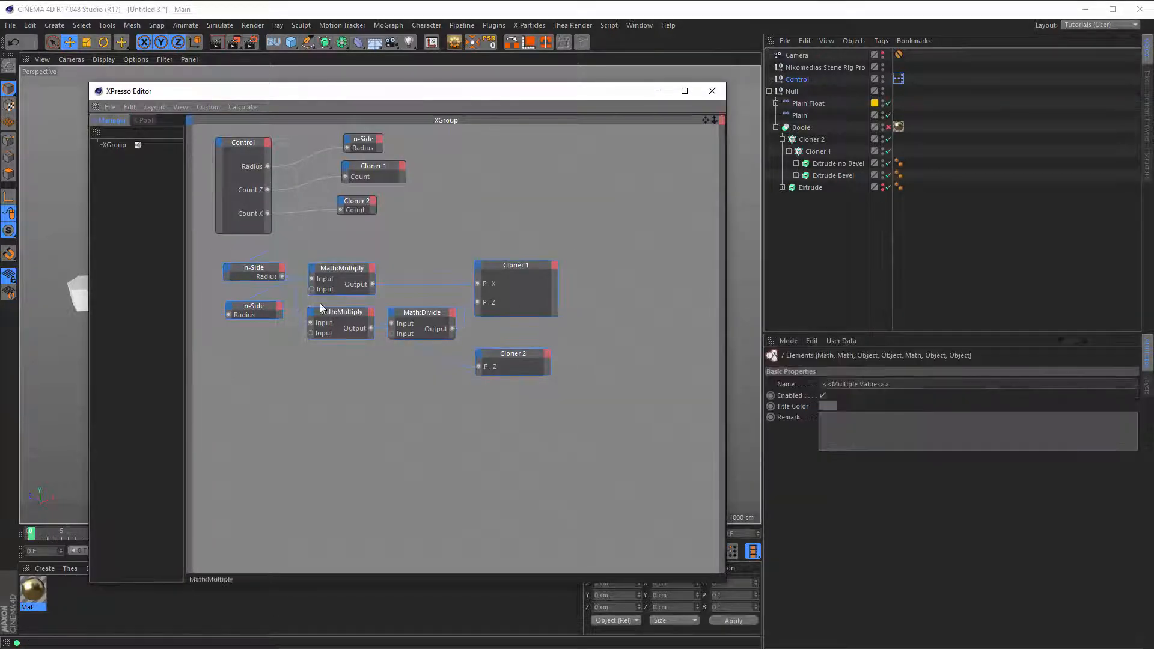
drag(248, 265, 470, 141)
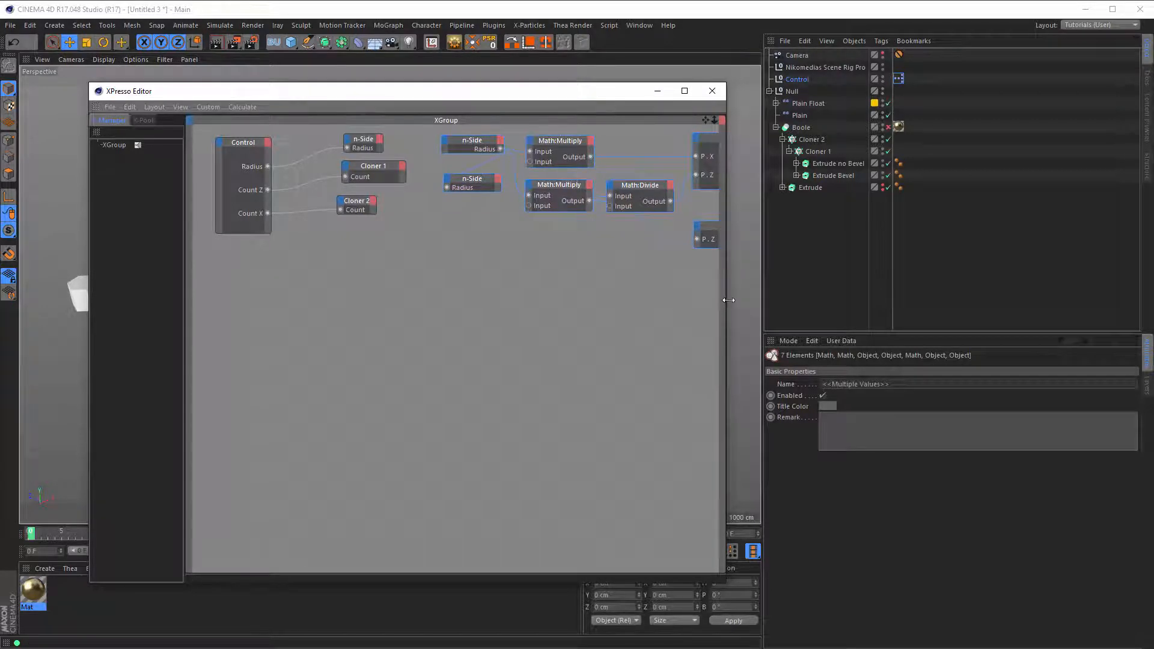
drag(727, 304, 744, 303)
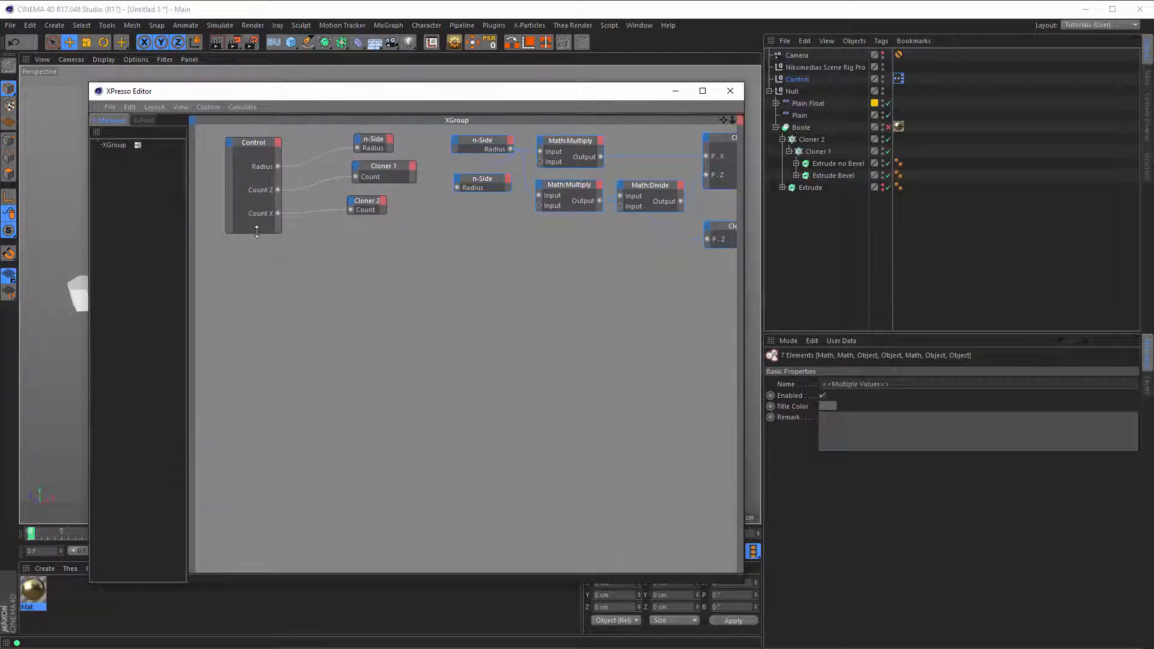
drag(253, 233, 262, 362)
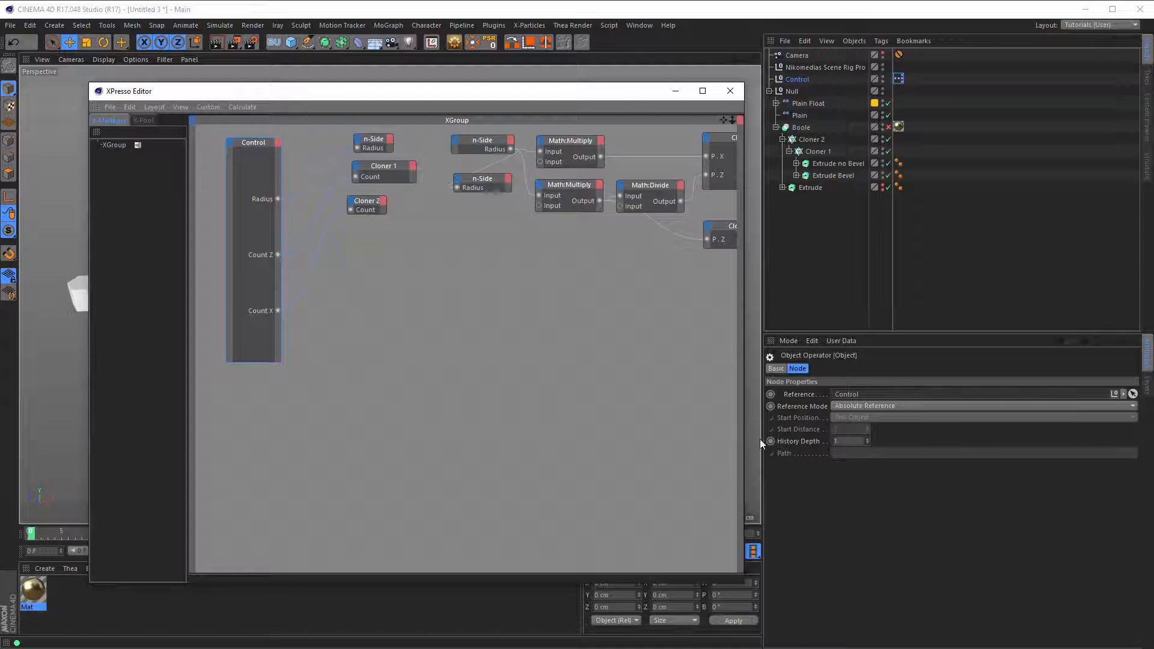
Step: Add the Control null's Extrution parameter as an output port on the Control node
click(802, 79)
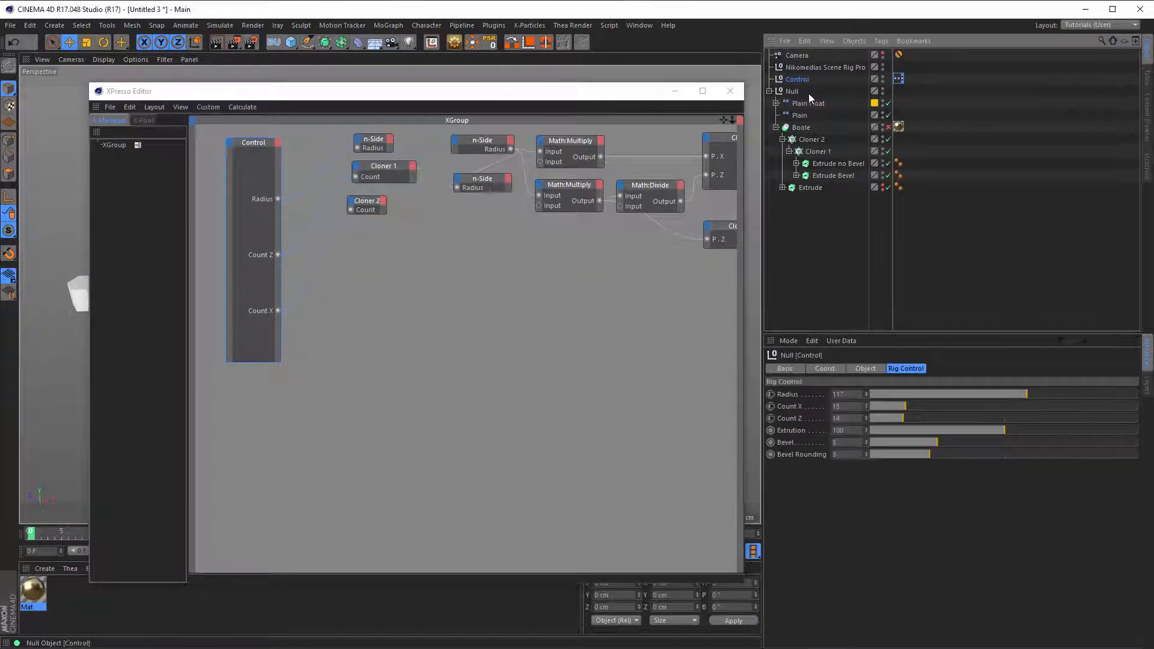
click(794, 430)
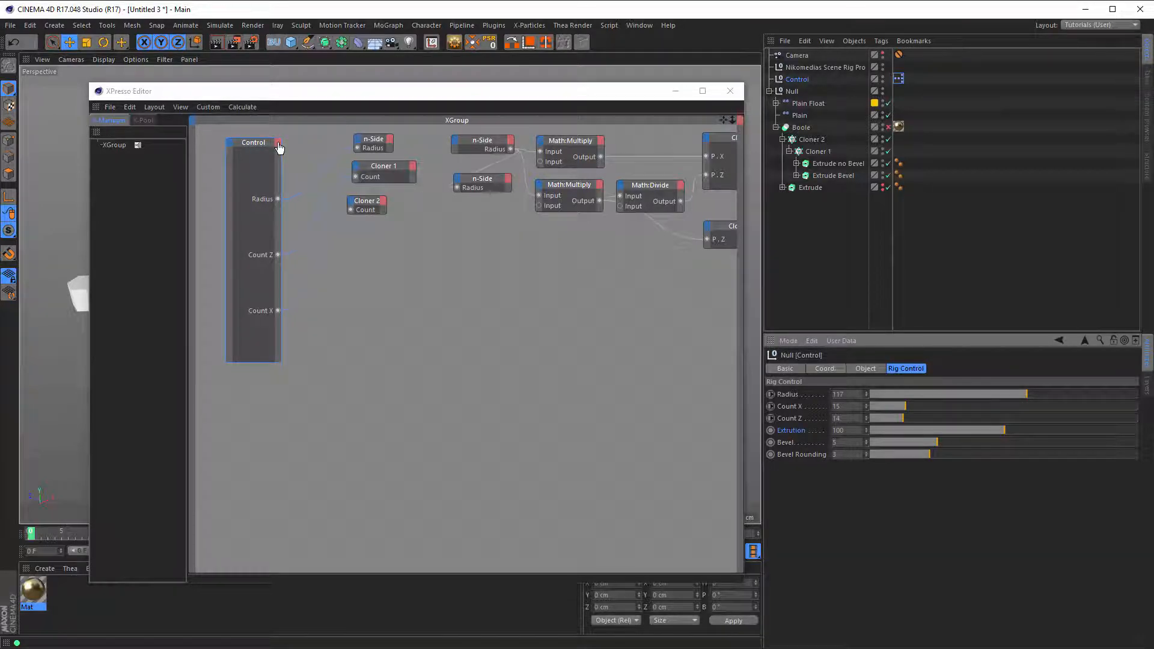
drag(278, 147, 278, 147)
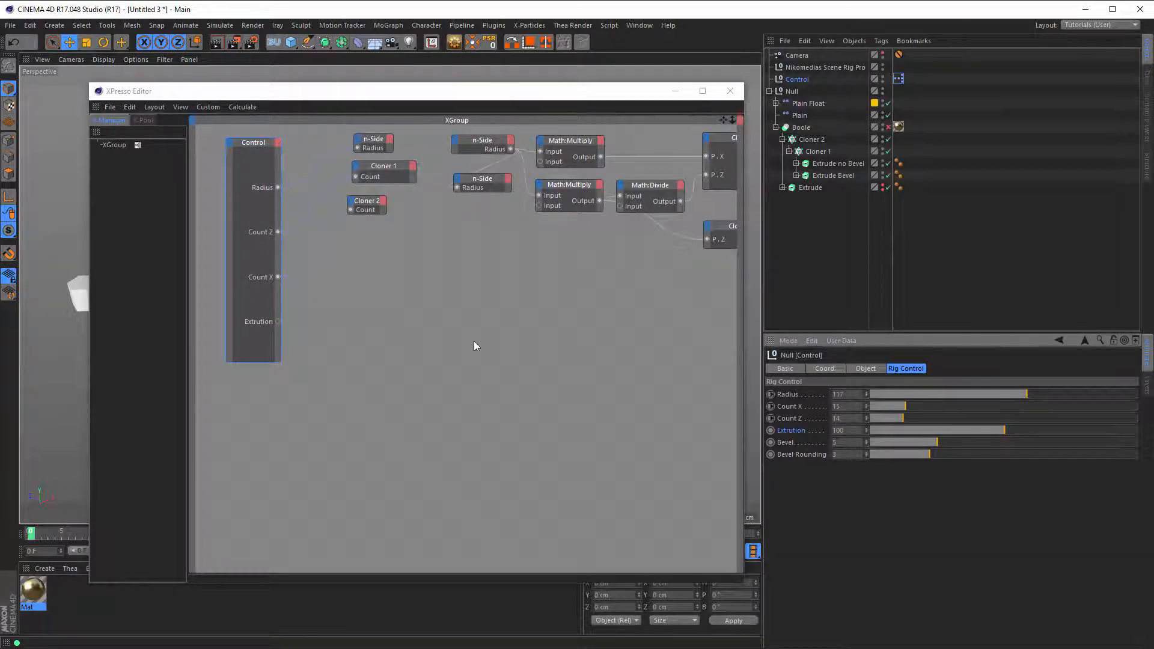
Step: Add Extrude no Bevel to the XPresso graph as a node below Cloner 2
click(823, 165)
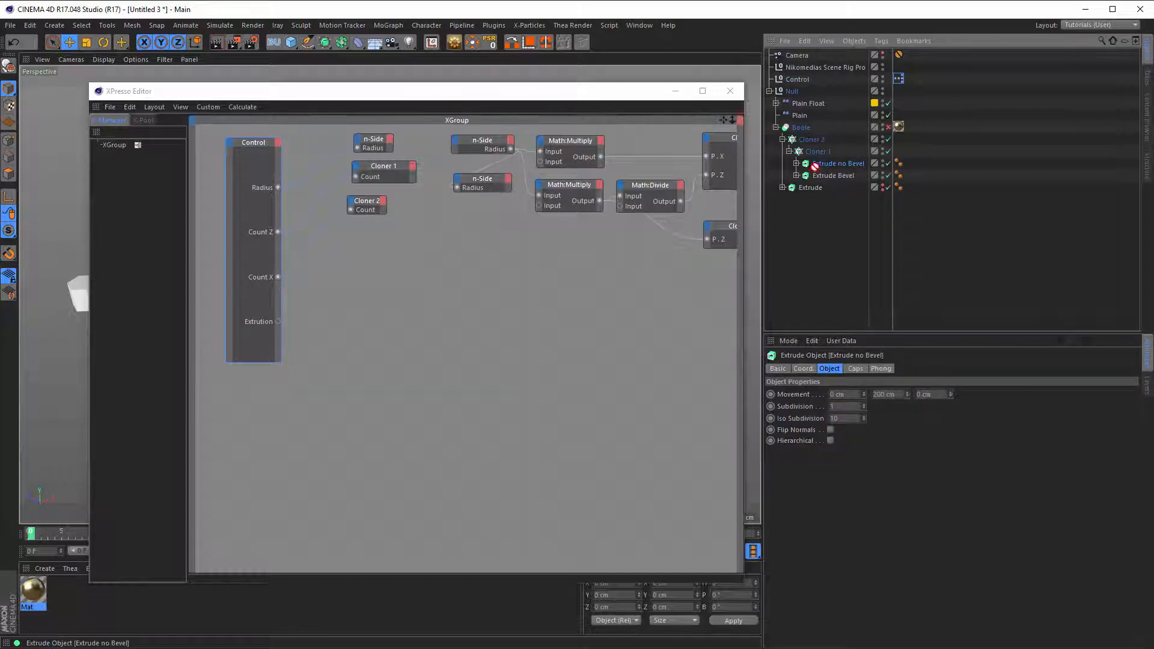
drag(382, 292, 427, 268)
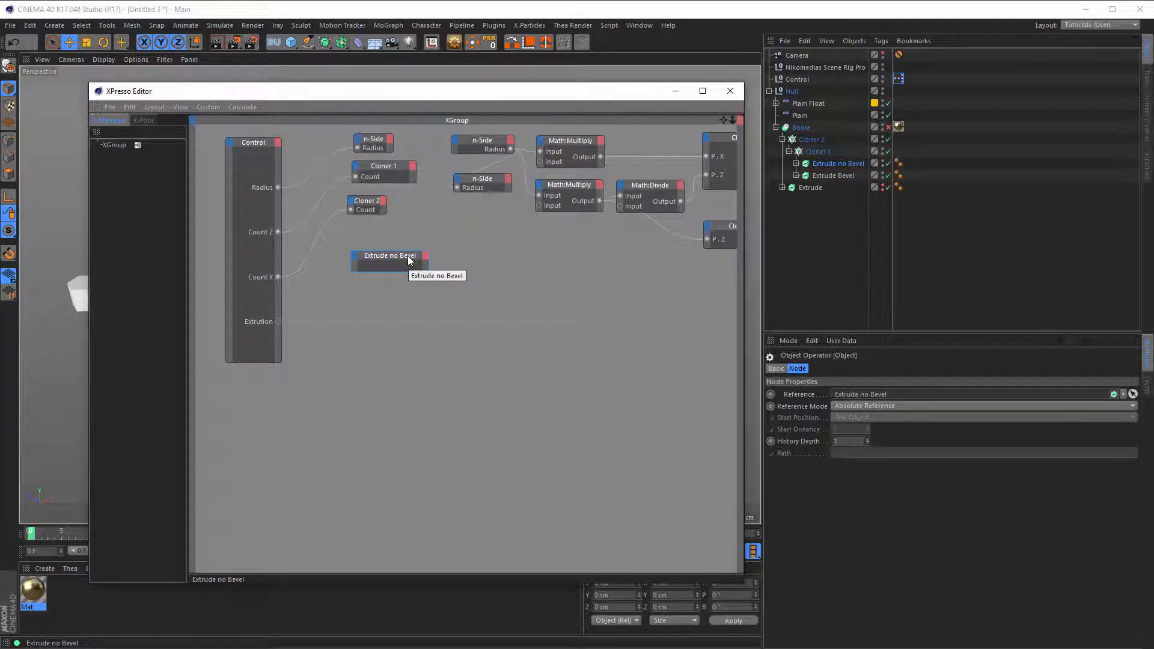
drag(408, 256, 404, 252)
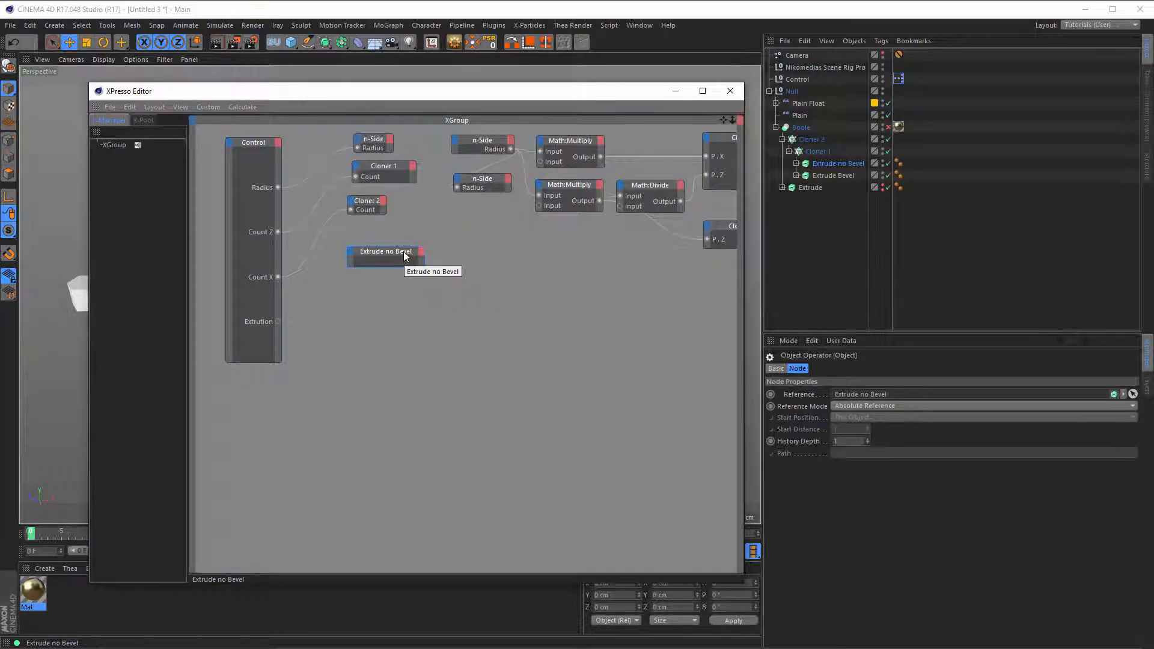
Step: Add a Movement . Y input port to the Extrude no Bevel node
click(825, 163)
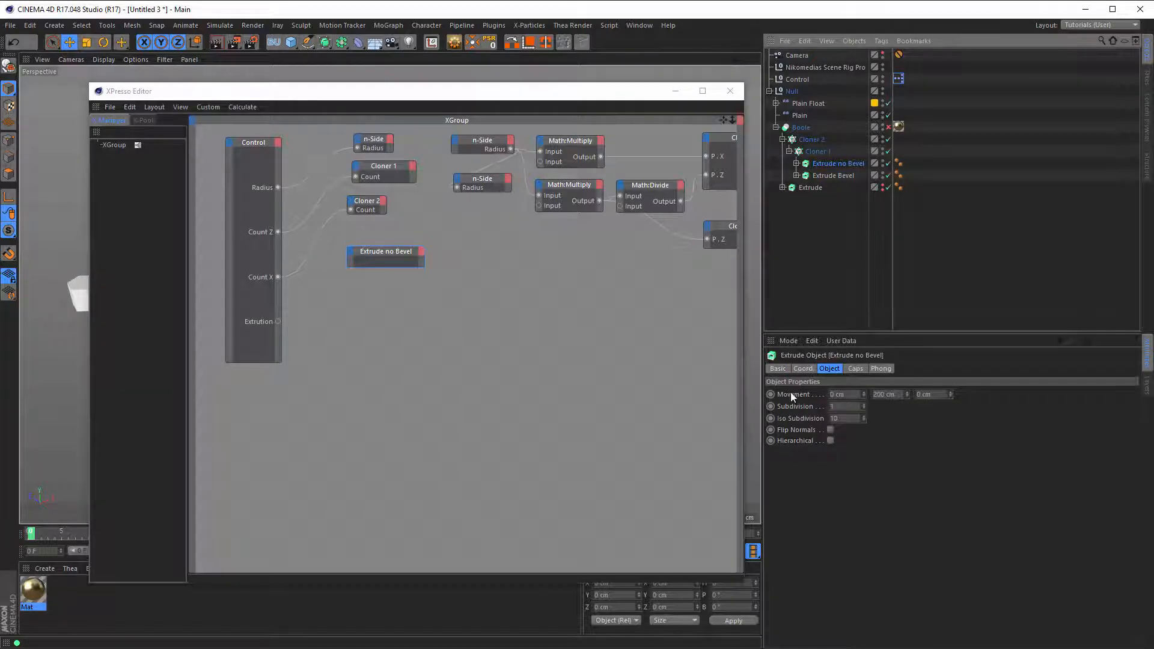
click(350, 252)
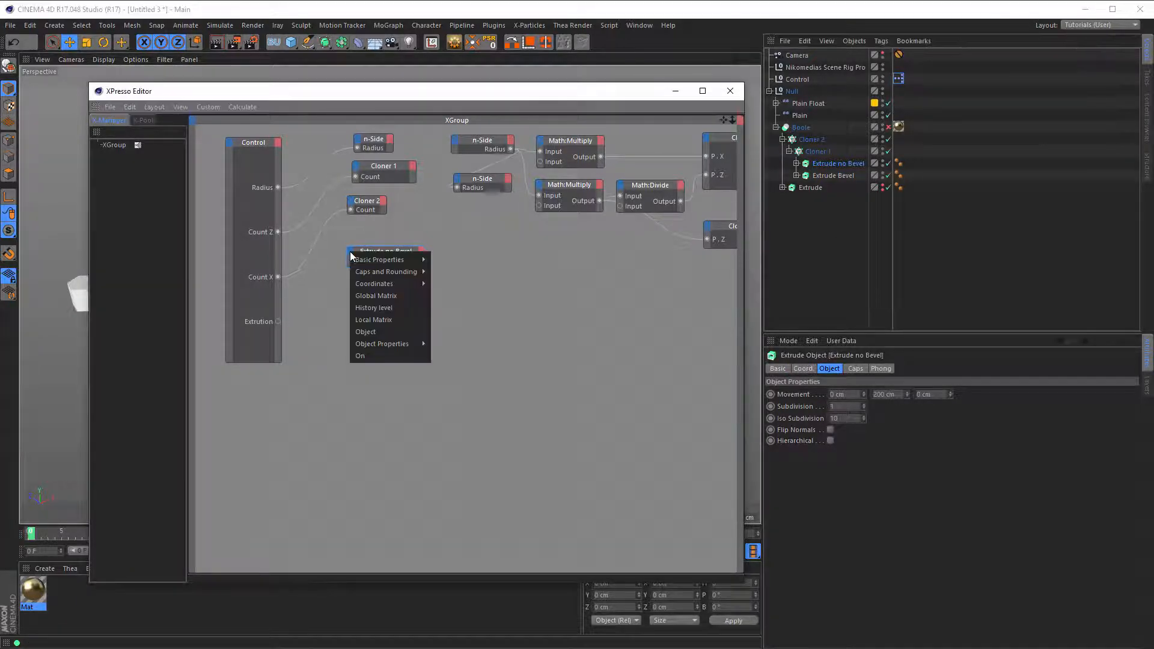
mouse_move(409, 345)
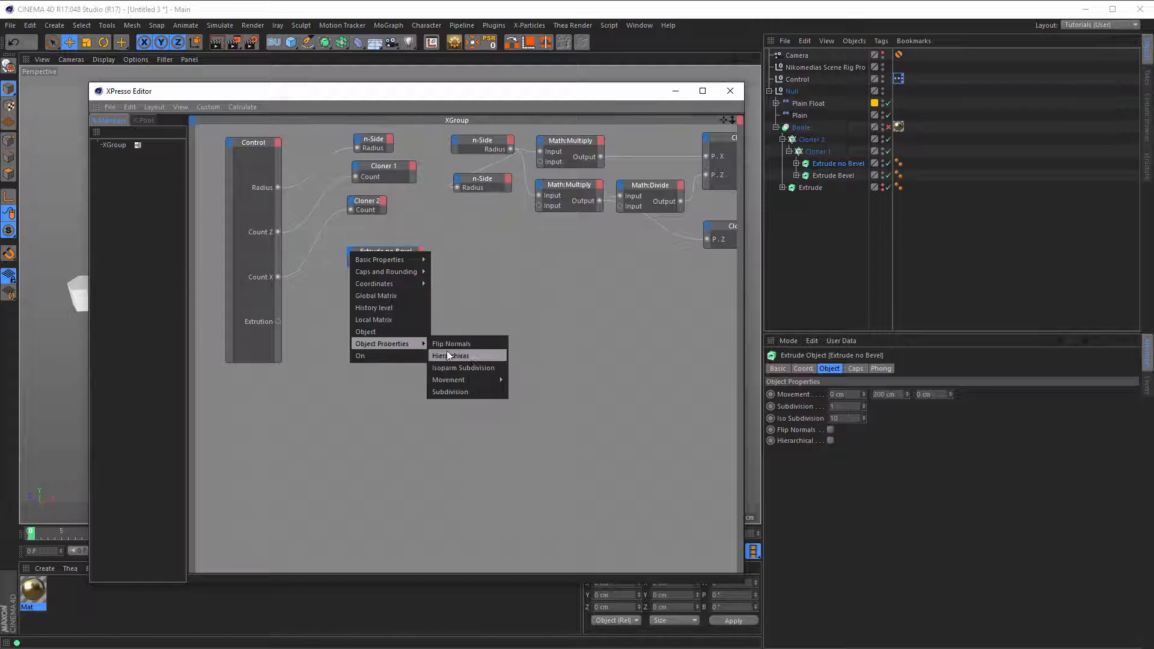
mouse_move(474, 384)
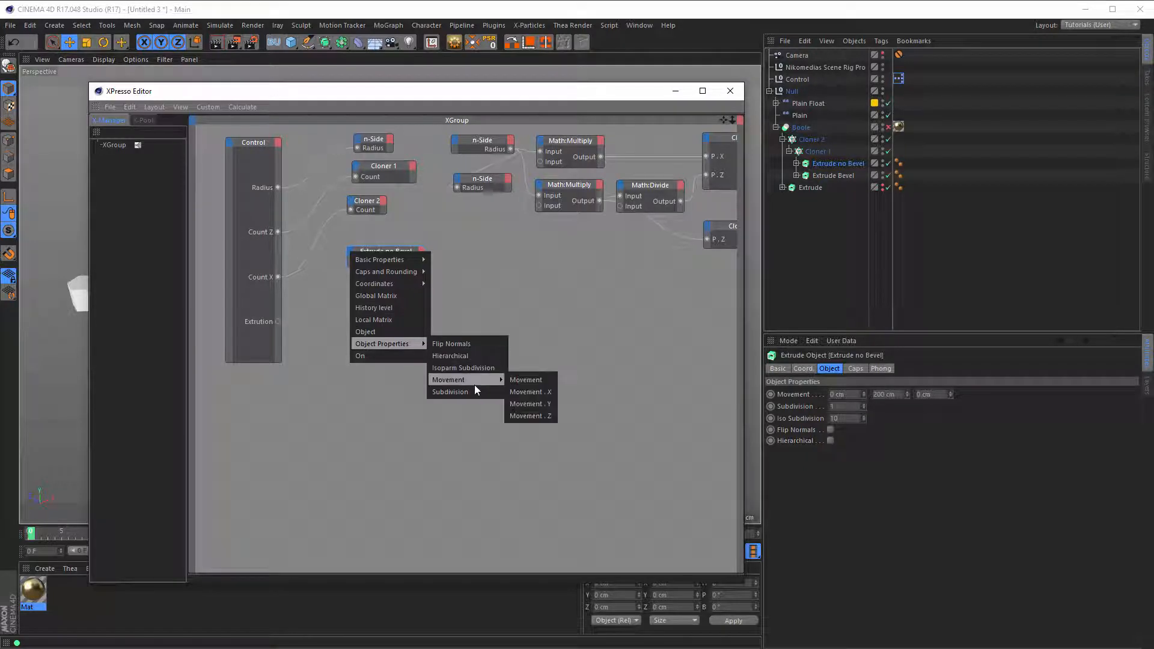
click(540, 404)
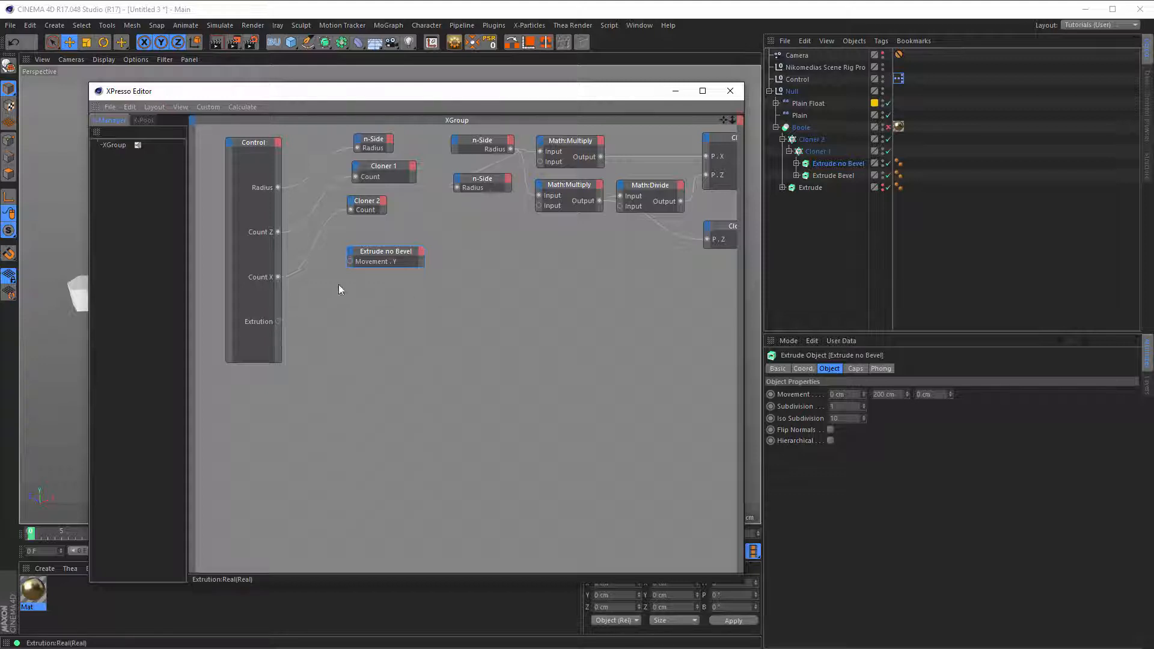
Step: Connect Control's Extrution output to Extrude no Bevel's Movement . Y and add a widened Extrude Bevel node below it
drag(351, 268, 351, 269)
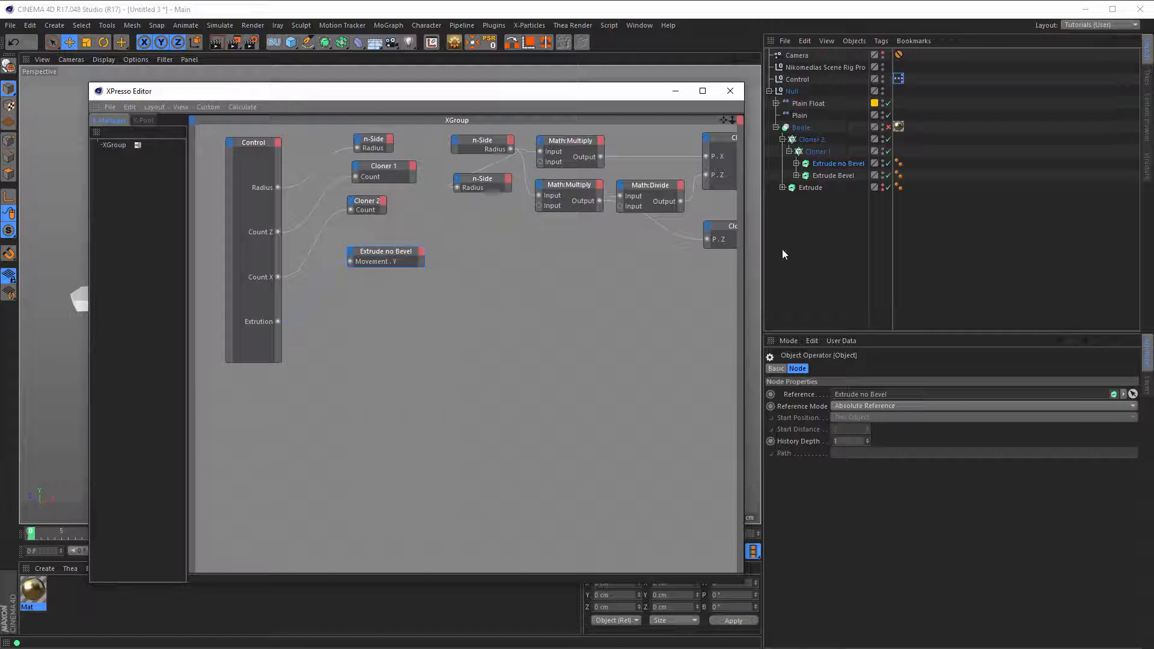
click(832, 175)
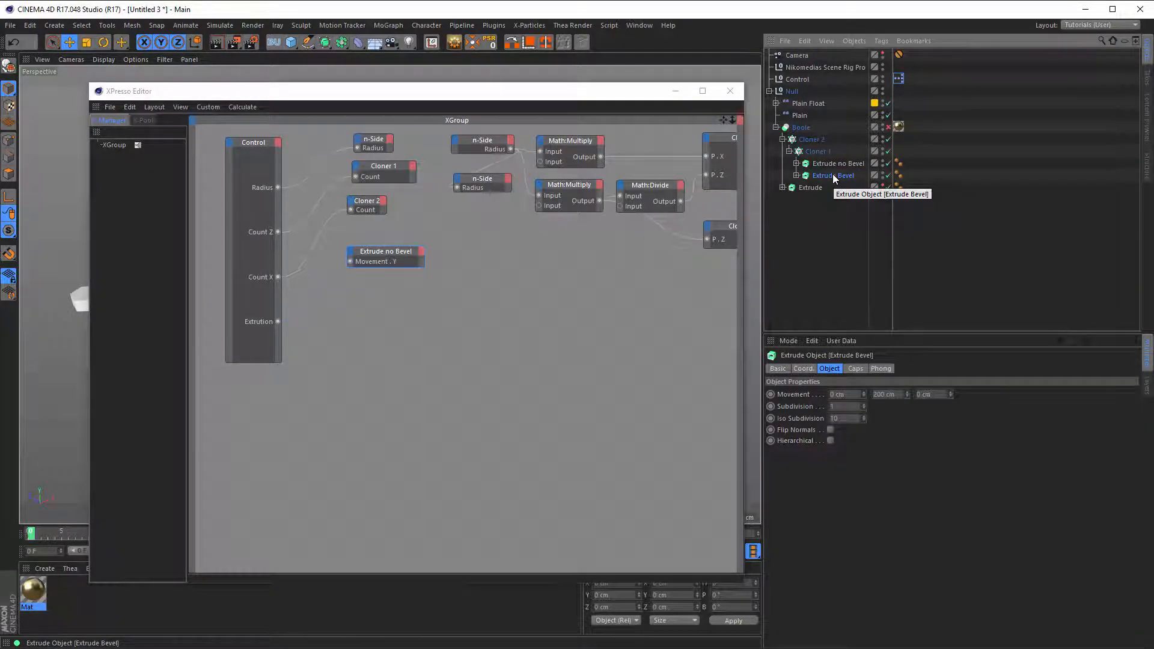
drag(831, 175, 356, 290)
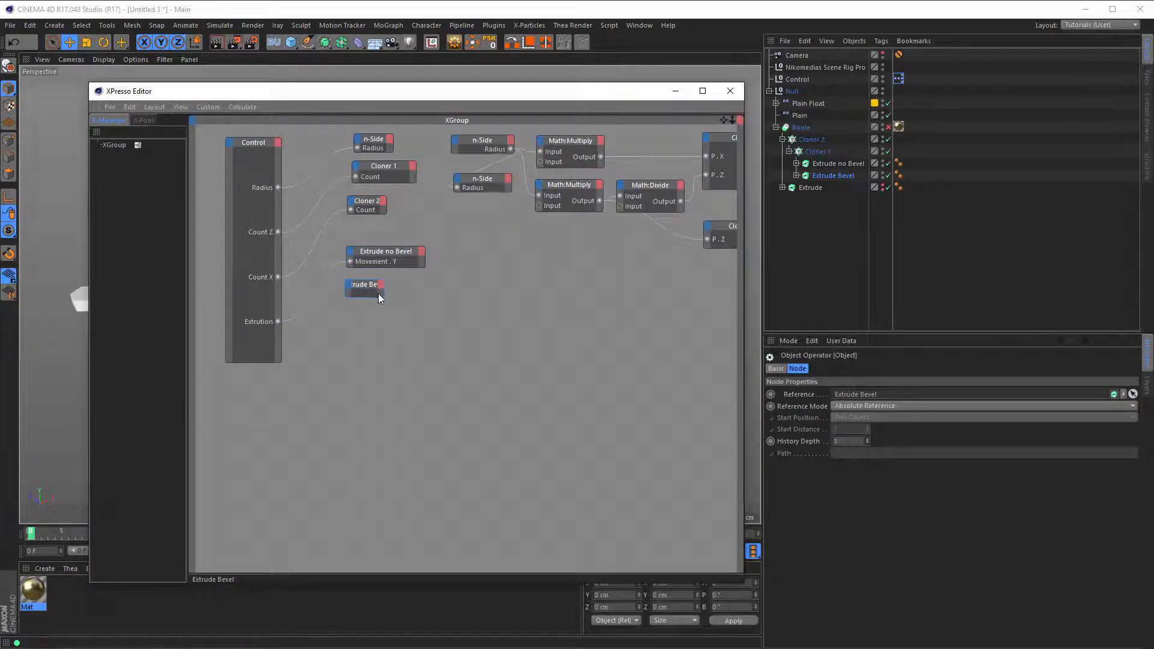
drag(382, 297, 427, 303)
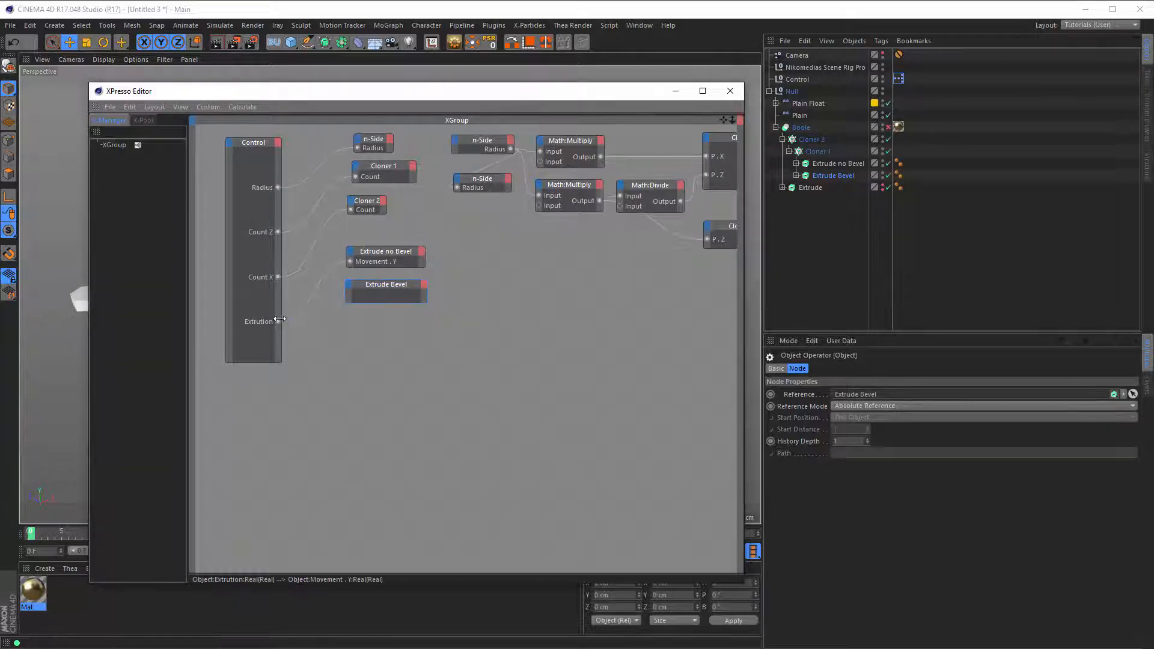
Step: Add a Movement . Y input port to the Extrude Bevel node, connect Control's Extrution to it and nudge the node down
click(348, 284)
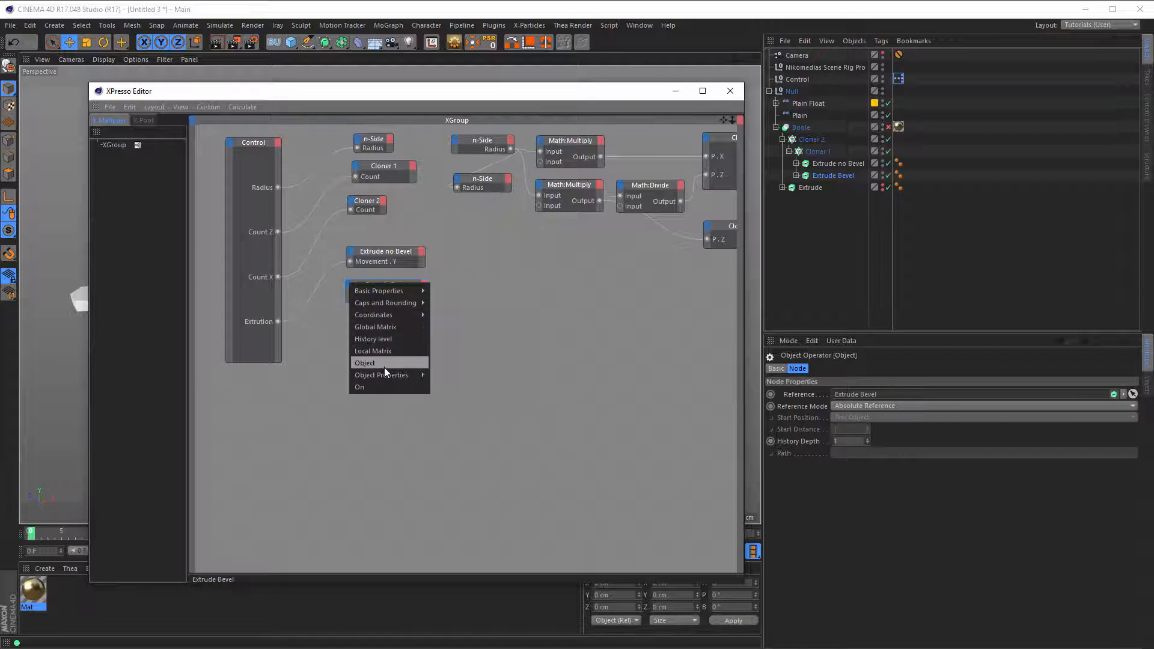
mouse_move(384, 374)
mouse_move(463, 412)
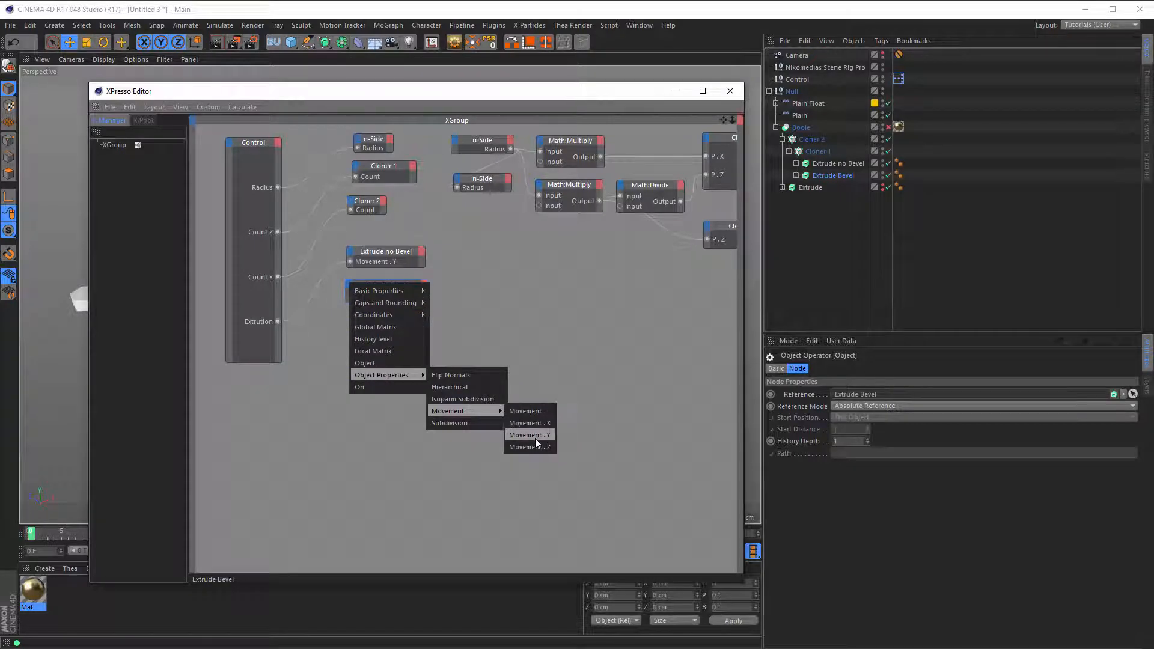
click(530, 435)
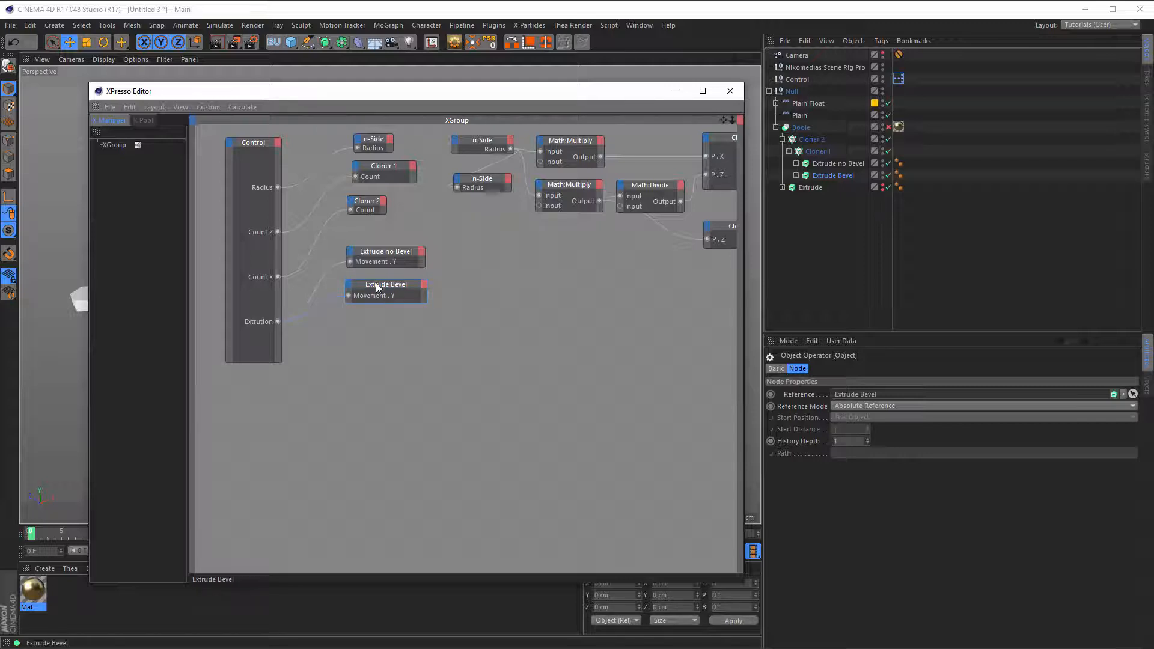
drag(376, 286, 376, 291)
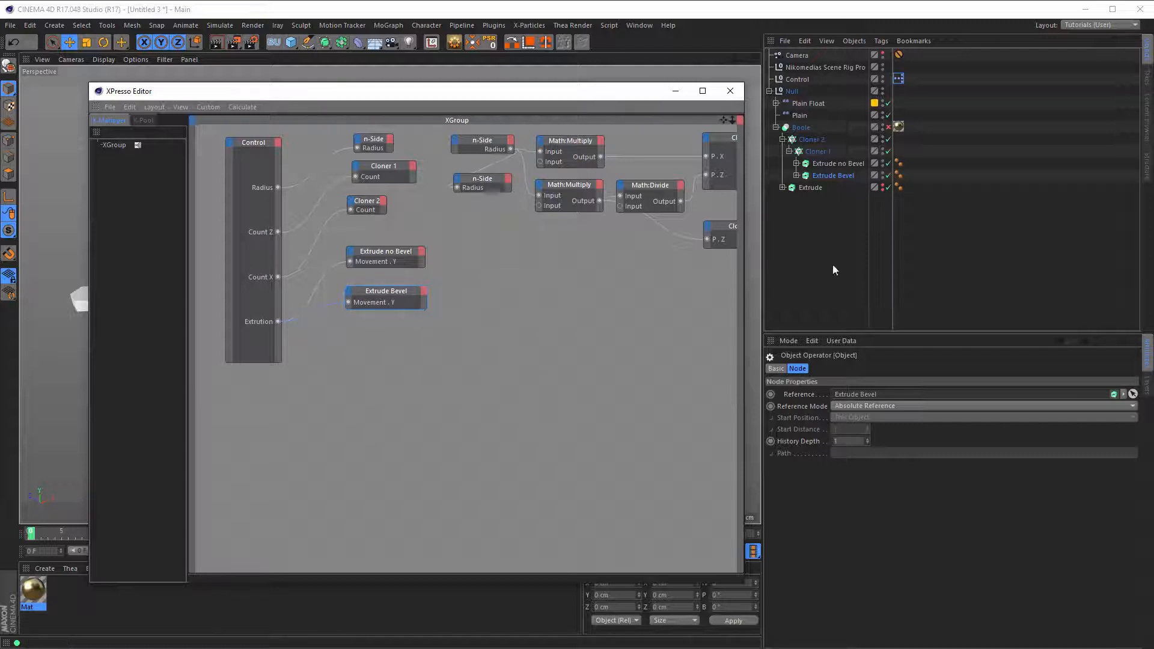
Step: Add the end cap Radius and Steps parameters of Extrude Bevel as input ports on an enlarged Extrude Bevel node
click(830, 174)
click(855, 369)
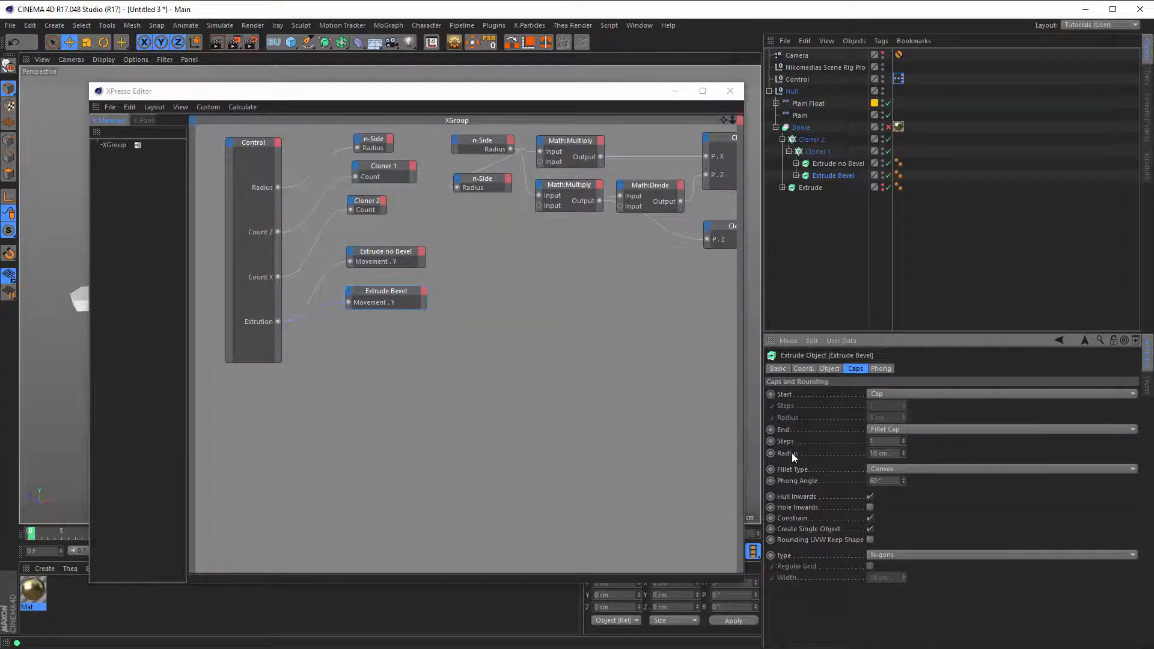
drag(791, 453, 379, 342)
click(377, 346)
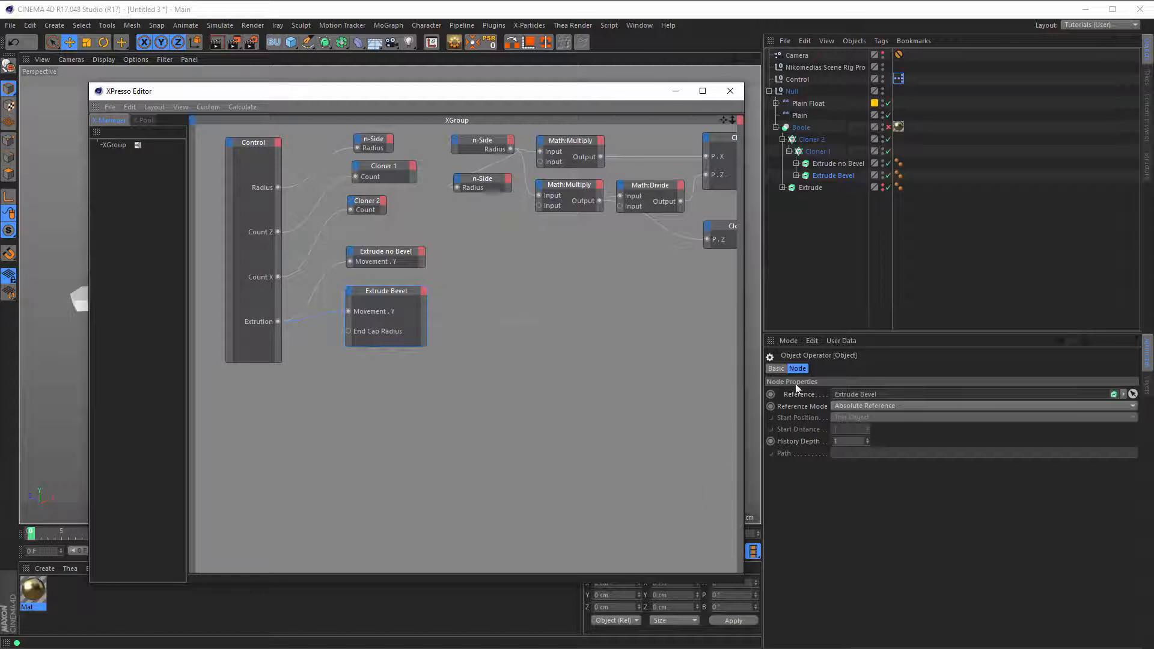
click(825, 175)
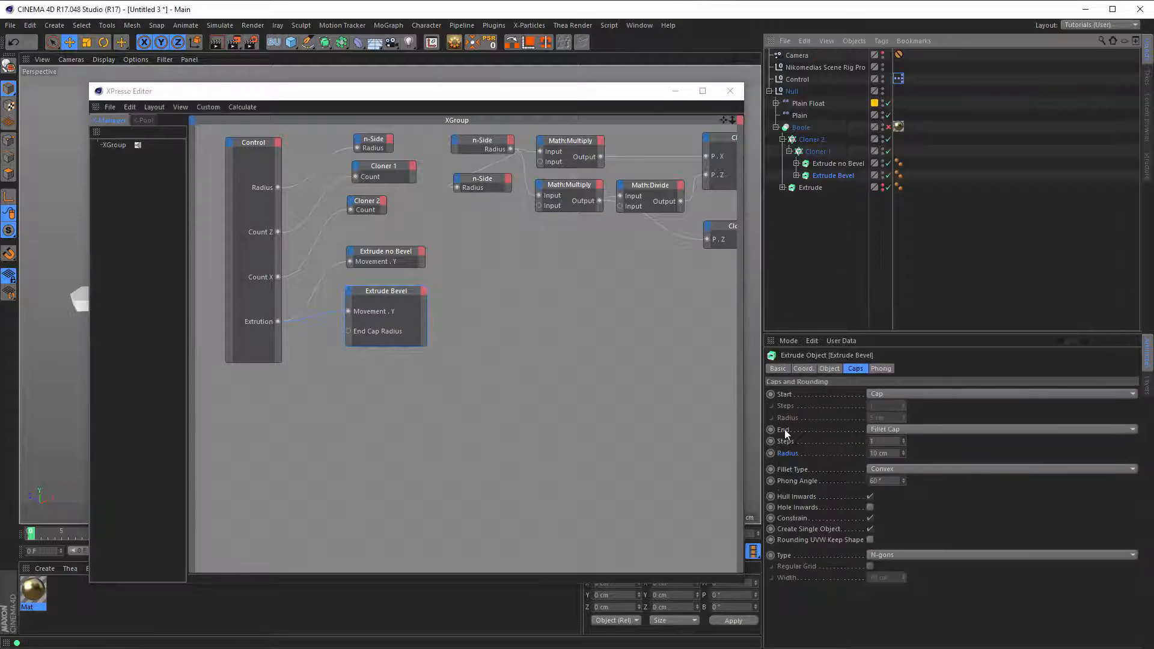
drag(784, 442, 348, 295)
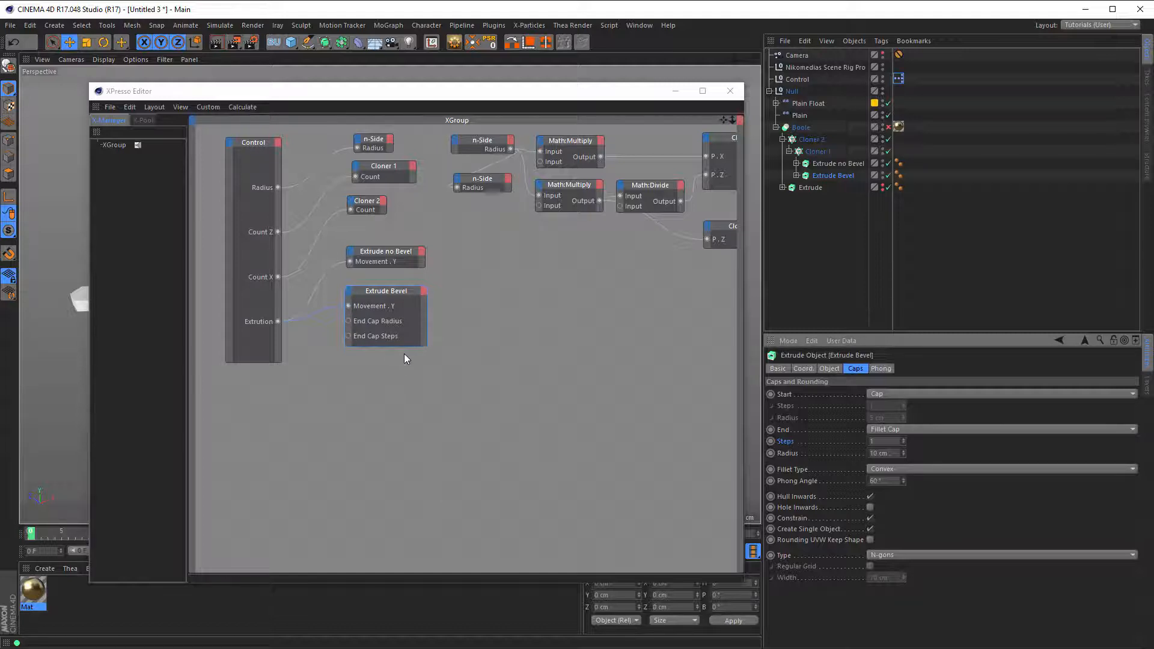
Step: Add the Control null's Bevel parameter as an output port and connect it to Extrude Bevel's End Cap Radius
click(796, 79)
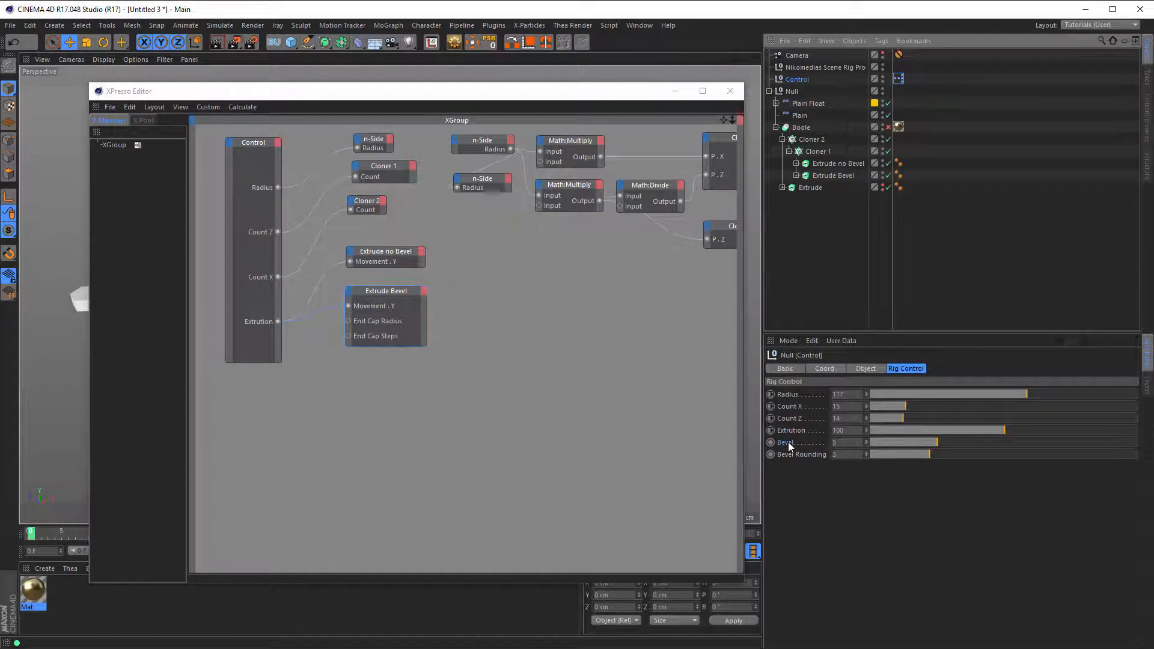
drag(788, 445, 277, 149)
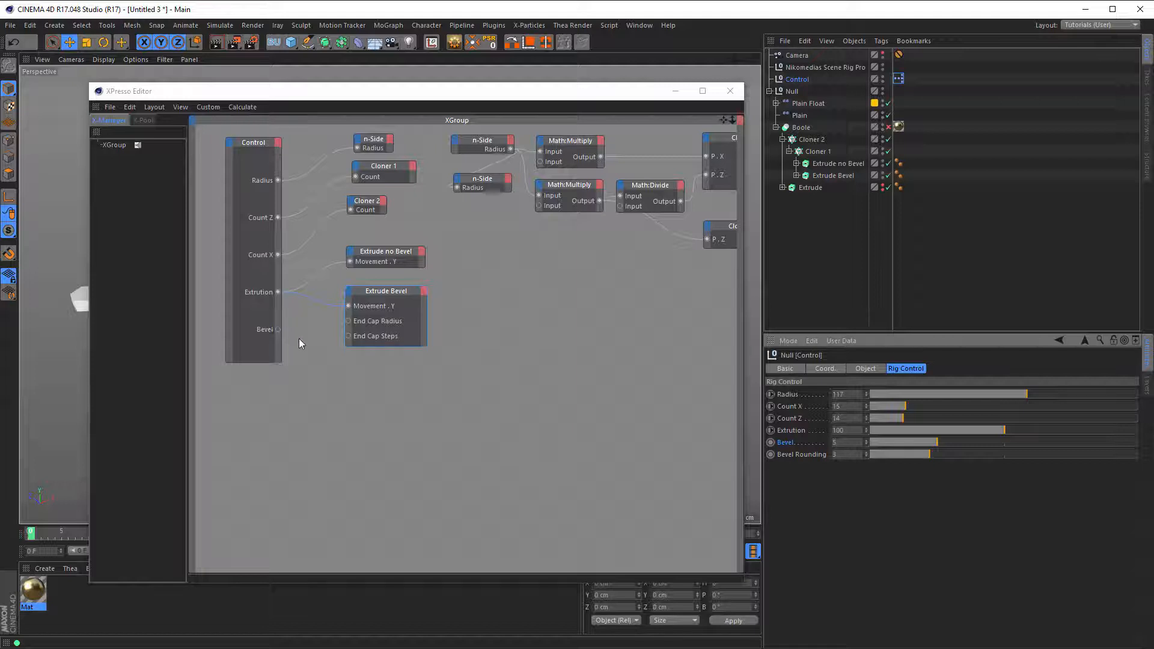
drag(278, 329, 348, 321)
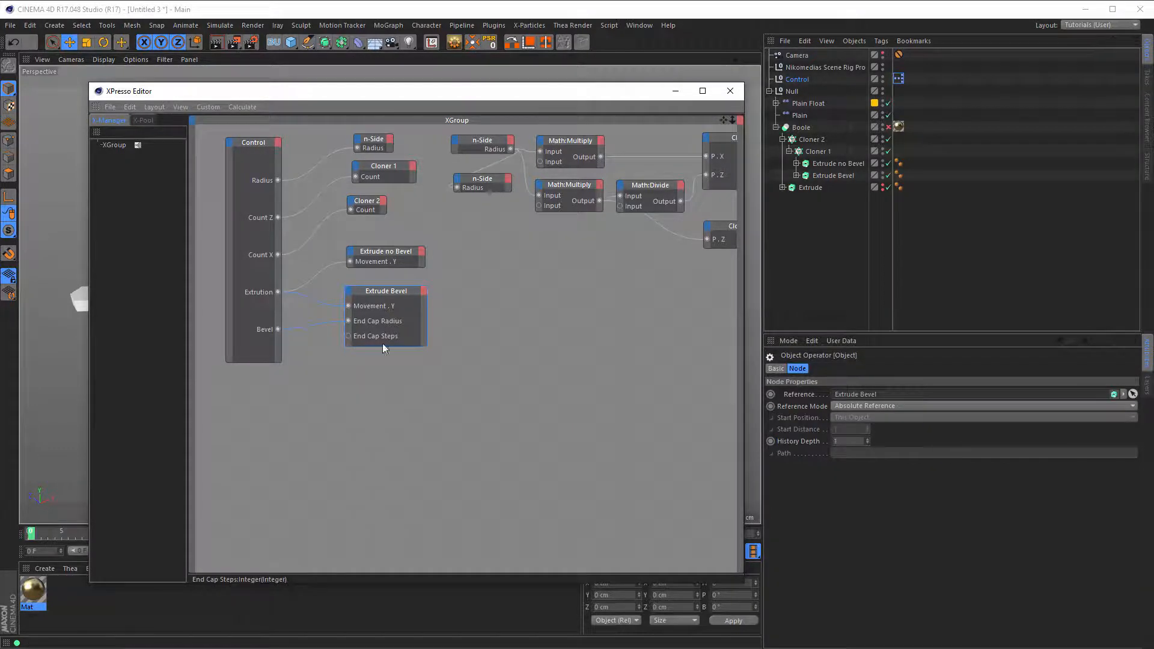
Step: Add Bevel Rounding as a Control output port, widen the Control node and connect the port to End Cap Steps
click(800, 80)
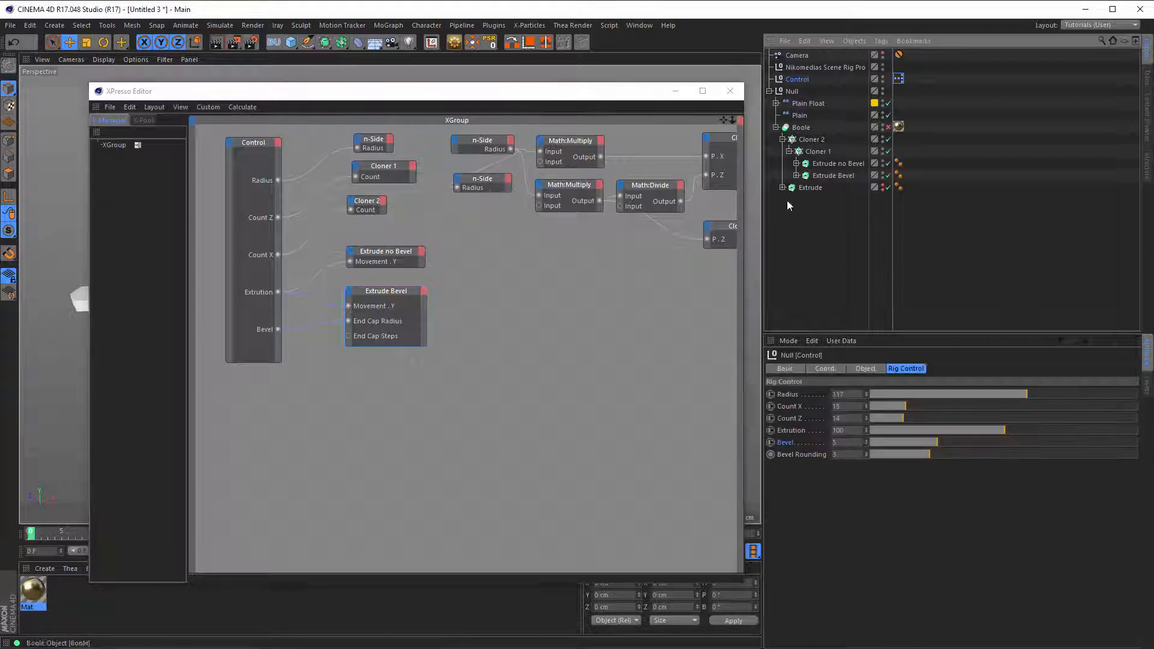
click(796, 454)
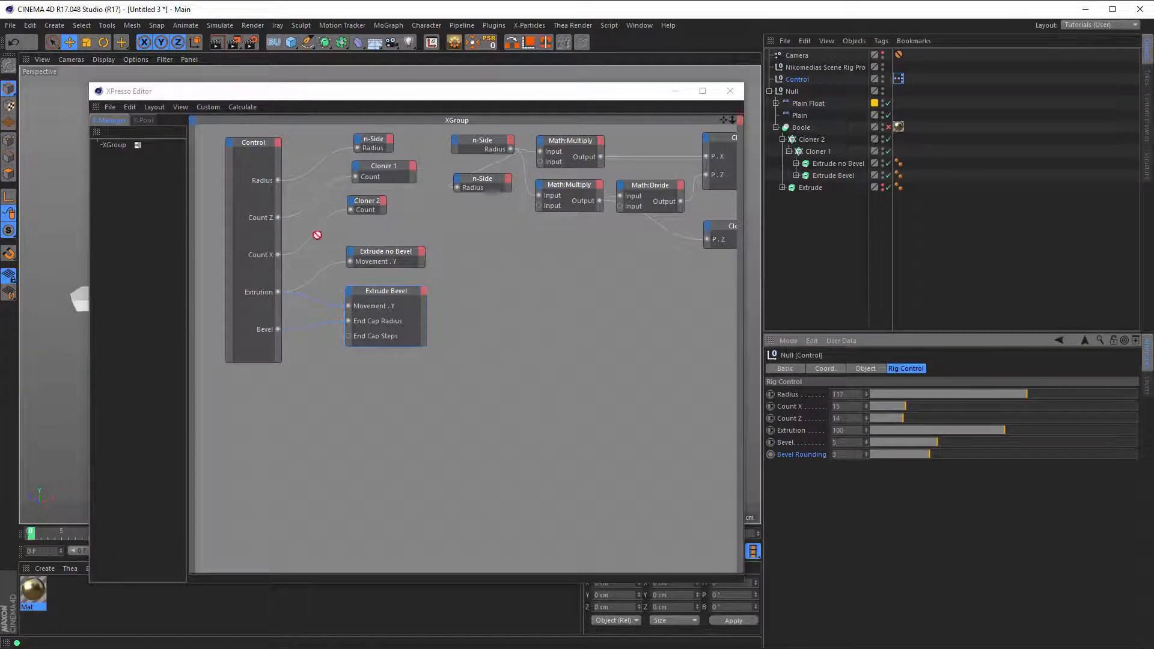
drag(278, 148, 279, 146)
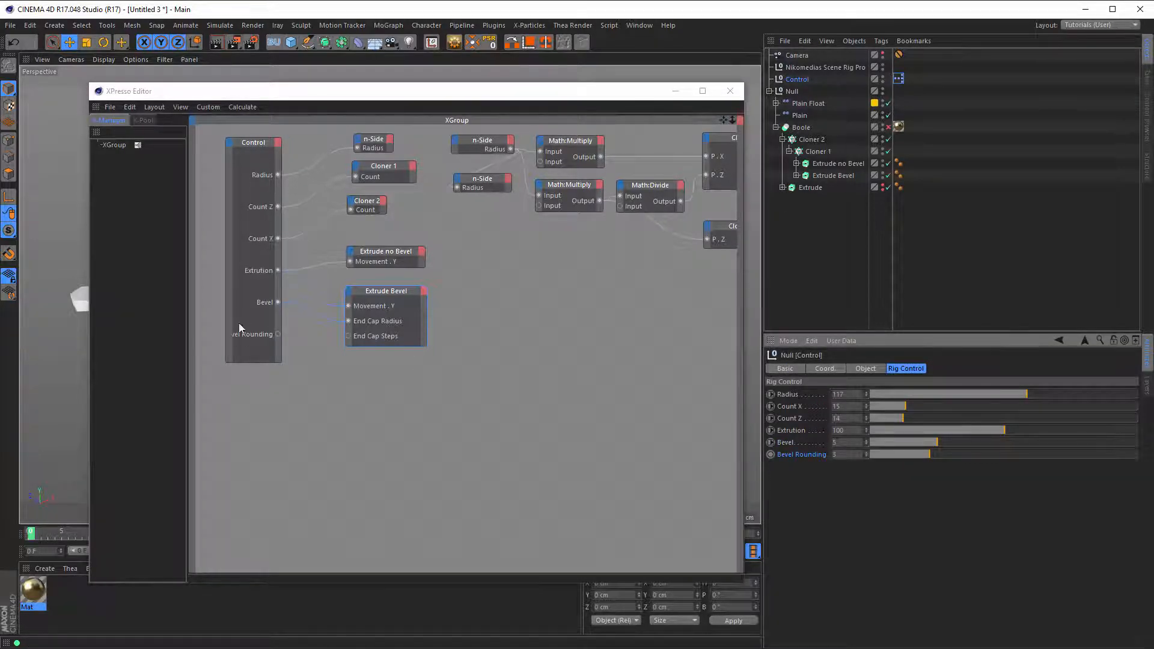
drag(226, 312, 202, 311)
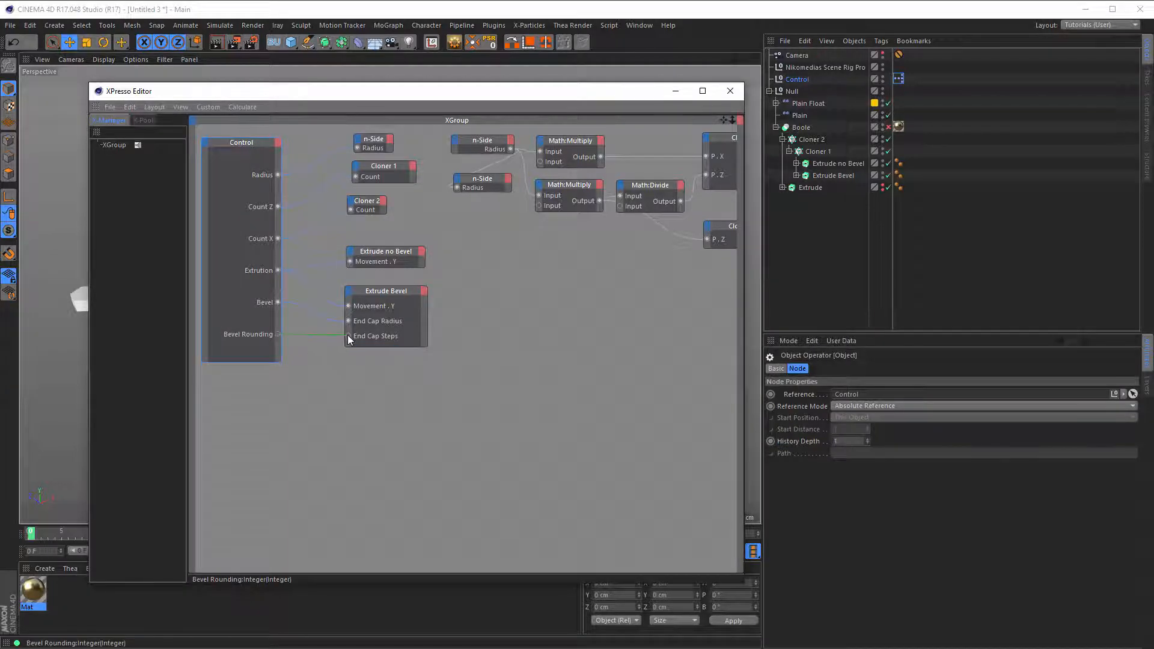
drag(347, 335, 349, 336)
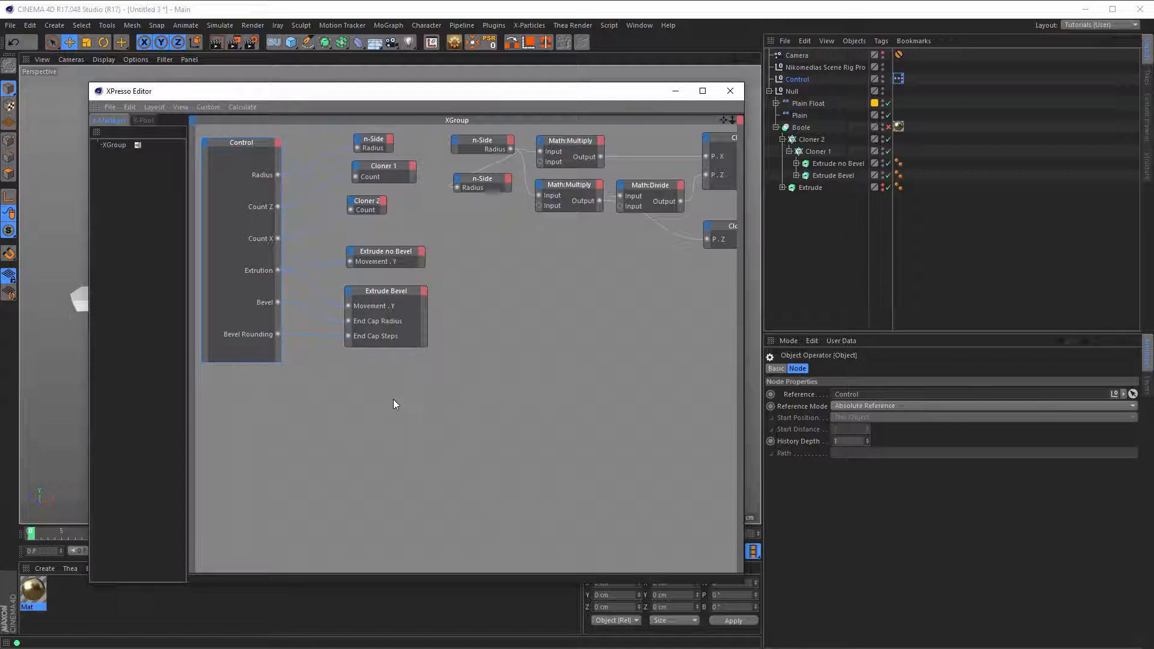
Step: Close the XPresso Editor and raise the Control null's Extrution to 200
click(730, 91)
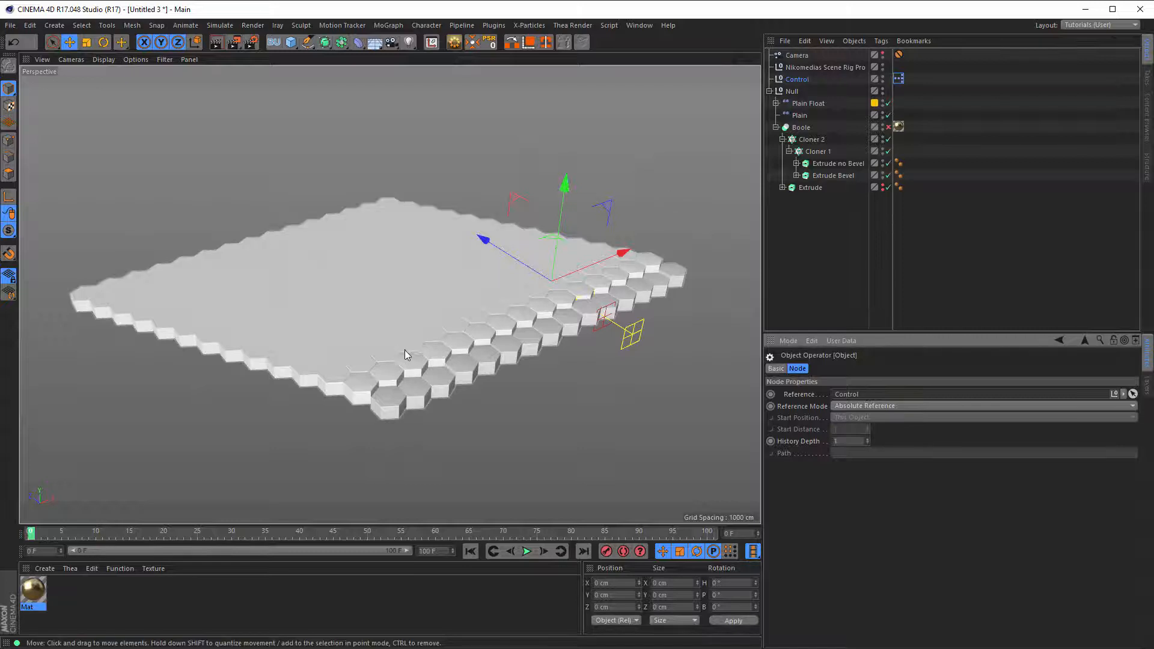
scroll(432, 352, up, 2)
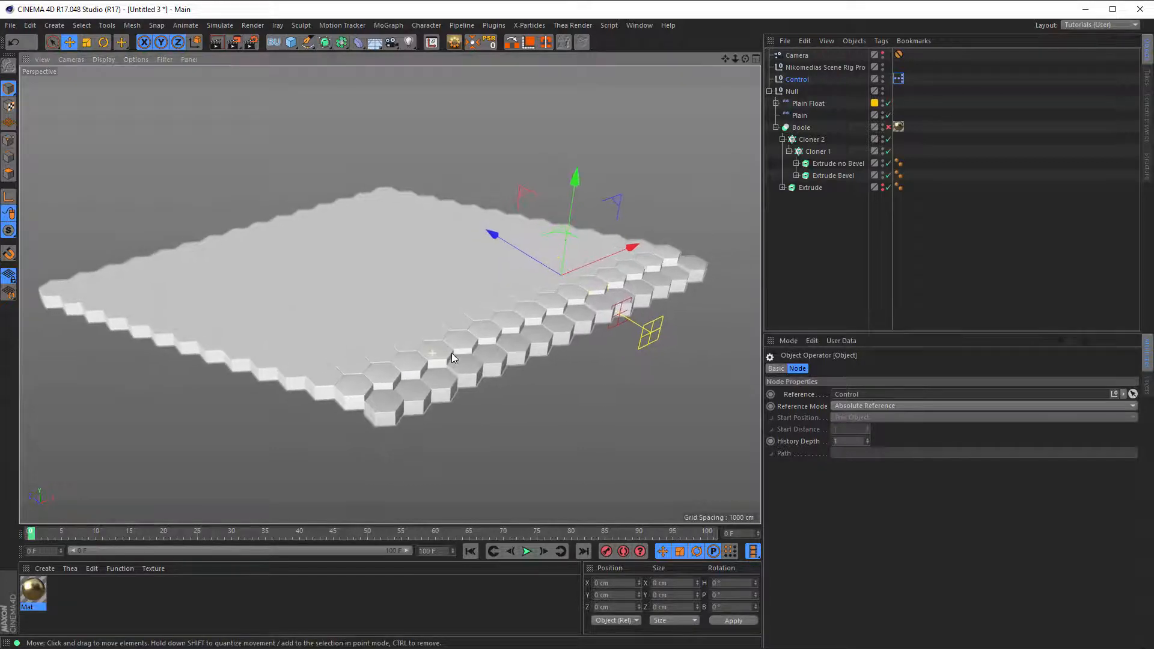
click(795, 80)
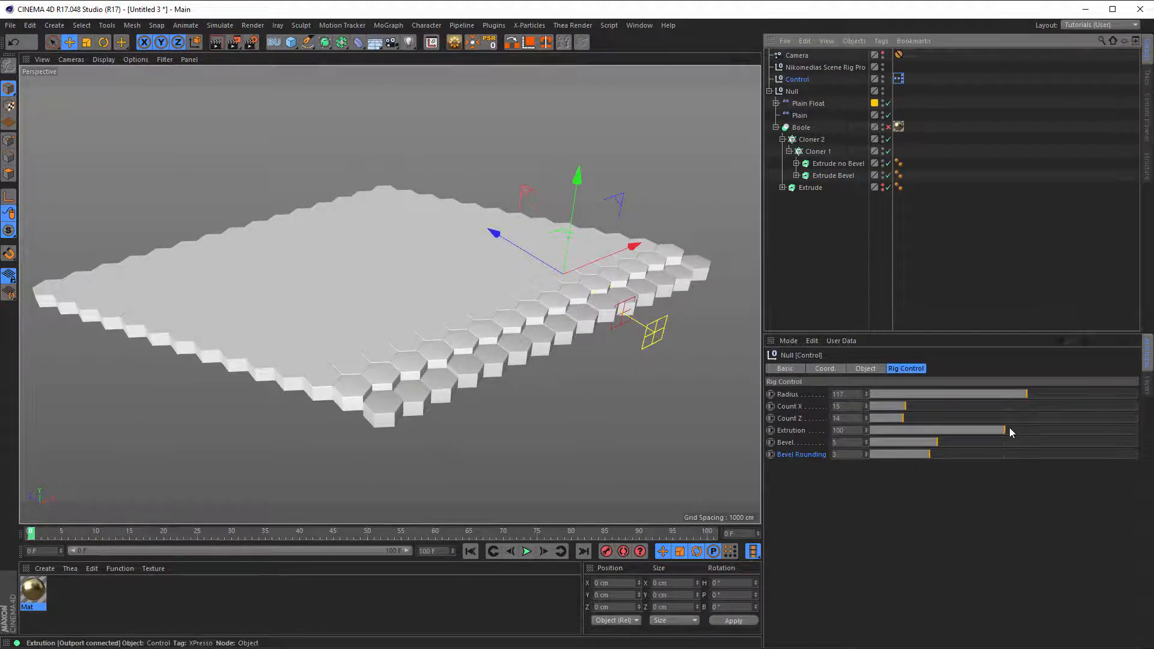
drag(1007, 428, 1135, 429)
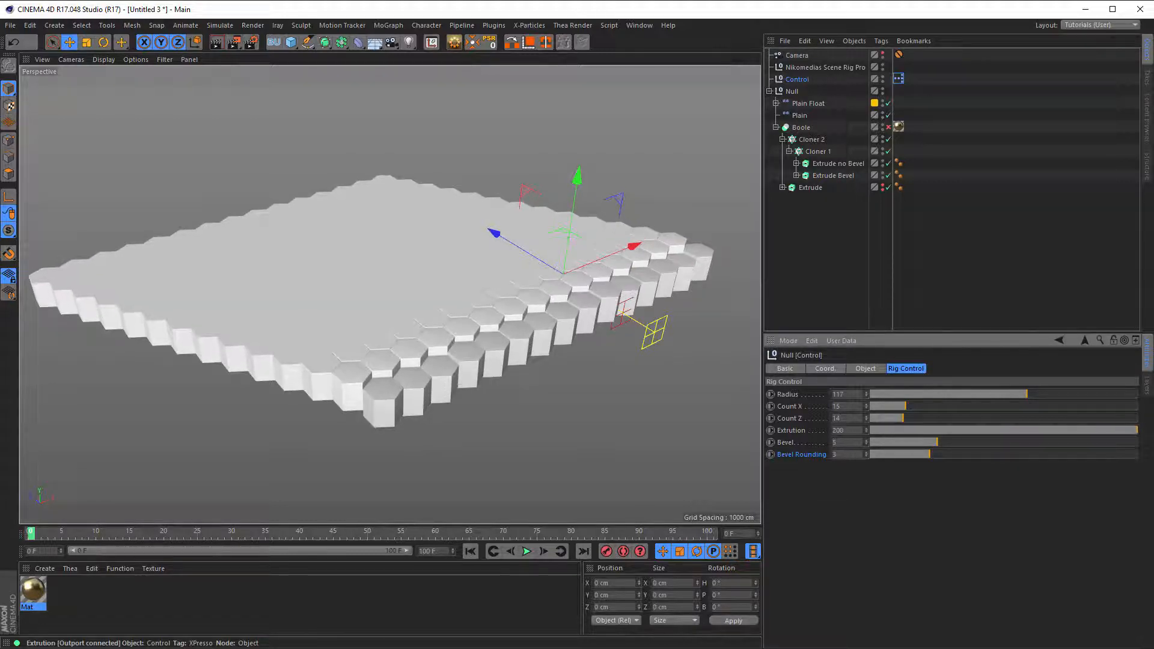
Step: Try an Extrution of 500 on the Control null and undo it
middle_click(438, 402)
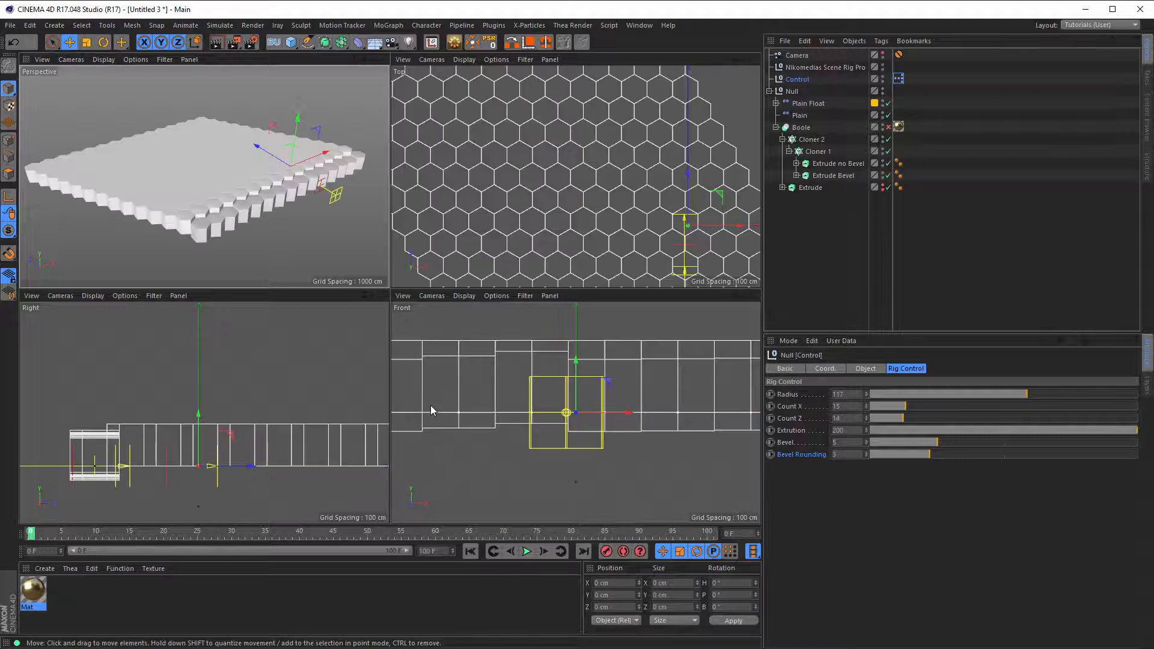
middle_click(288, 254)
alt+drag(335, 325, 419, 295)
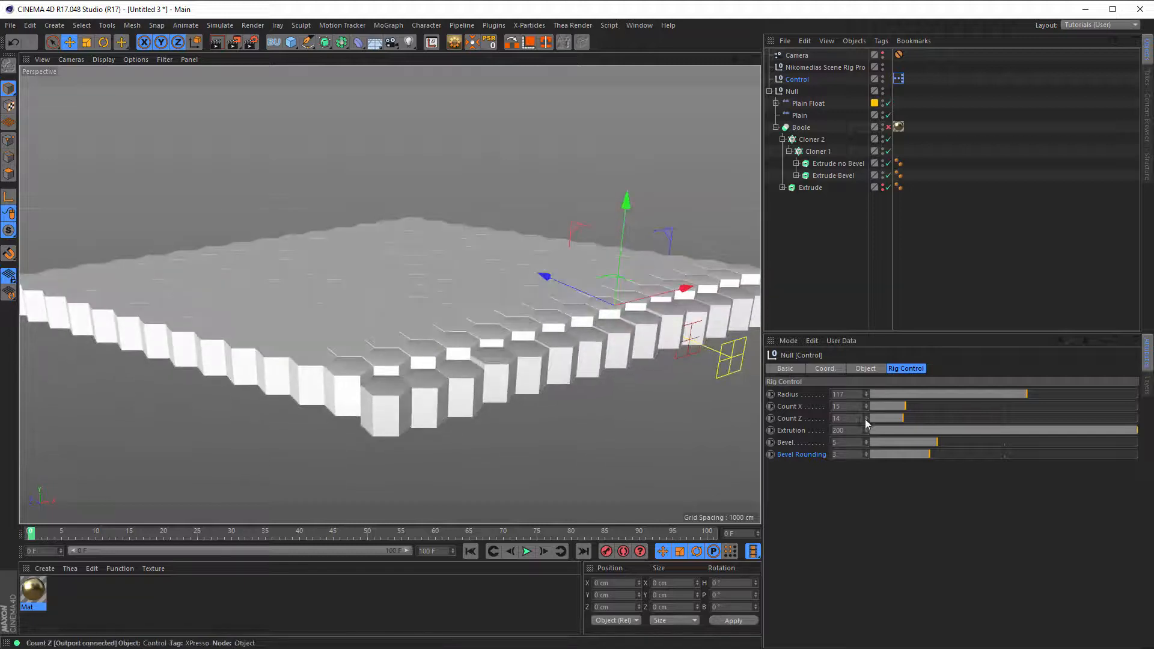
click(845, 429)
text(5)
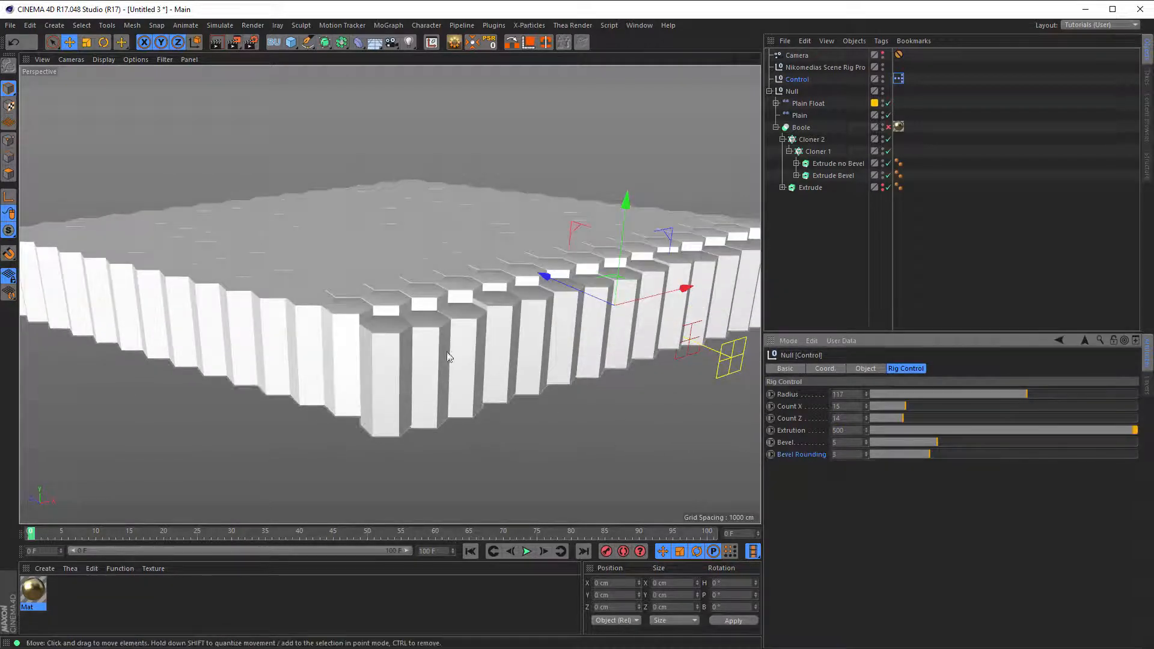
scroll(395, 315, up, 5)
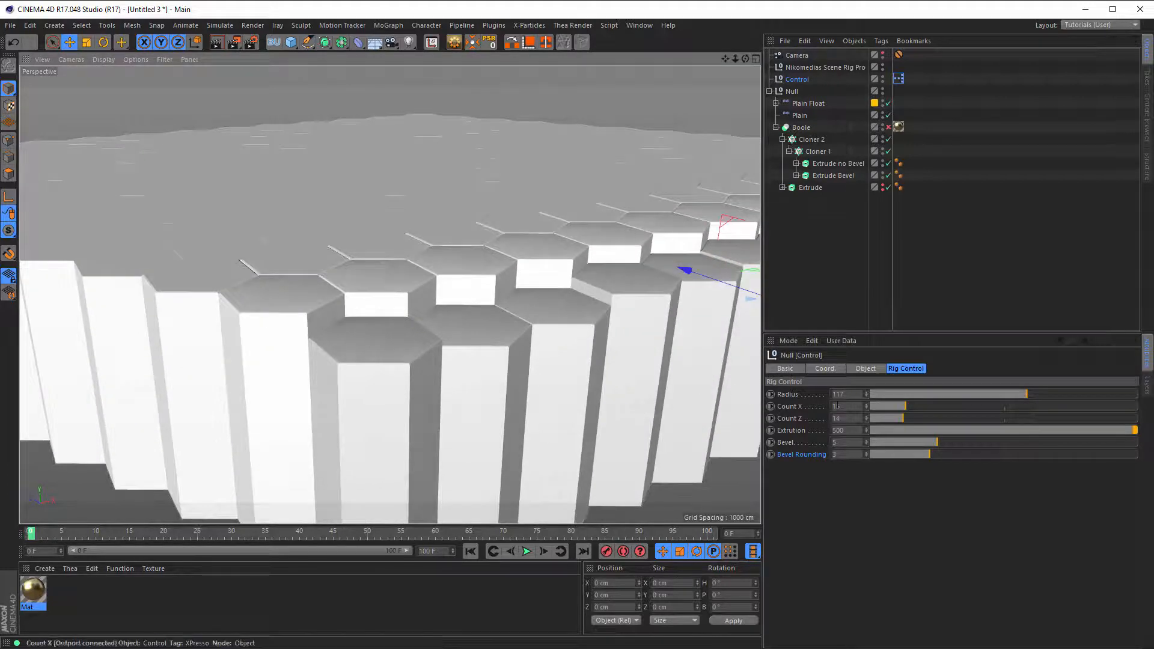
key(ctrl+z)
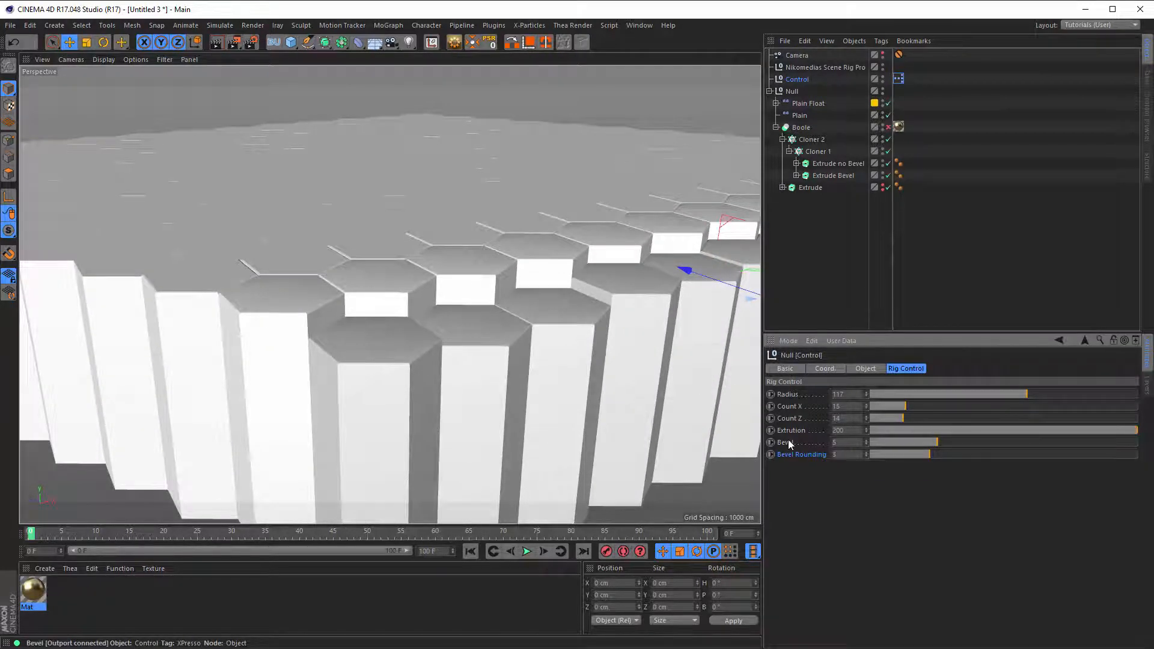
Step: Raise the Control null's Bevel beyond its slider range to 34.8, viewing the hexagon edges up close
scroll(548, 349, down, 3)
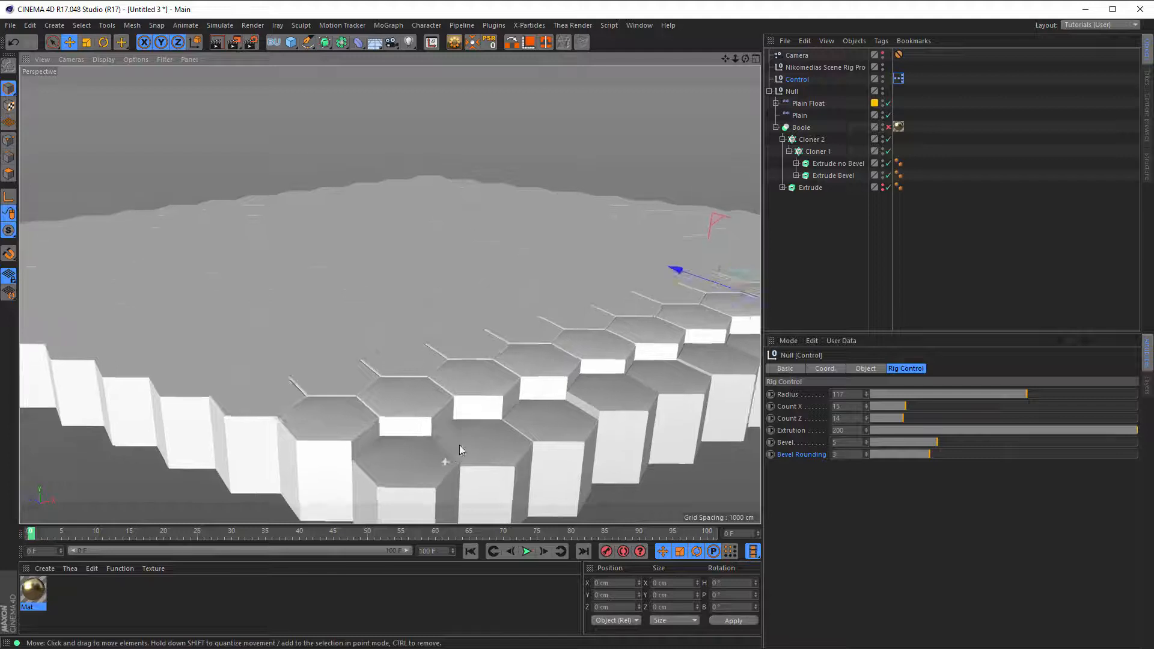
scroll(461, 450, up, 8)
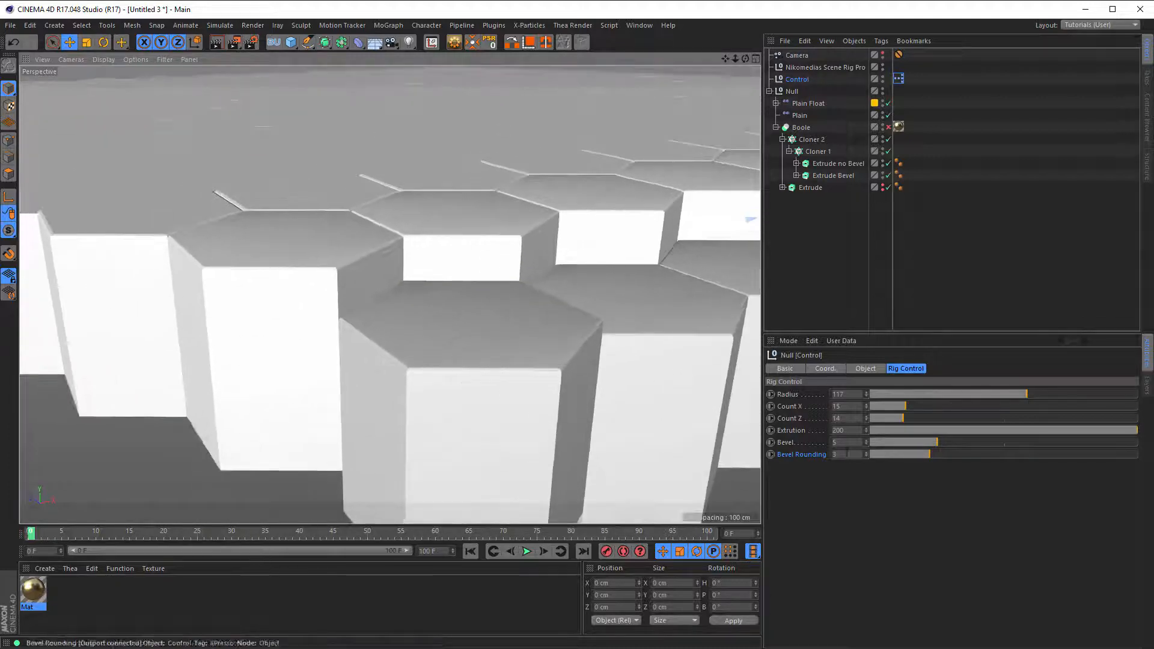
drag(943, 442, 1138, 441)
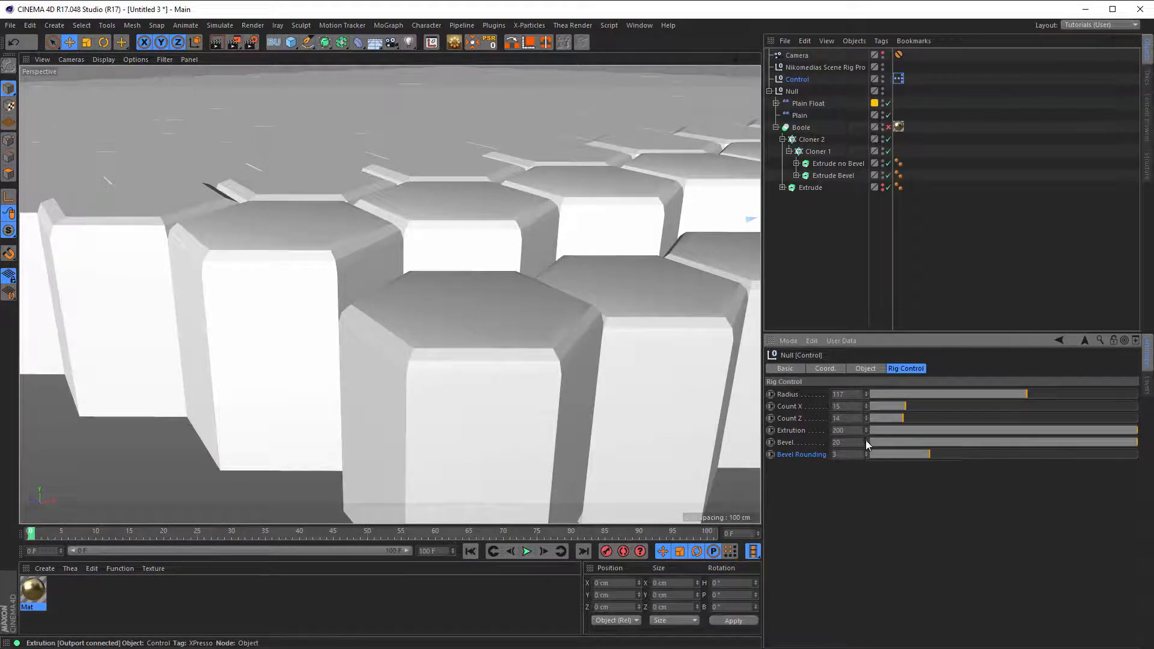
drag(865, 442, 866, 425)
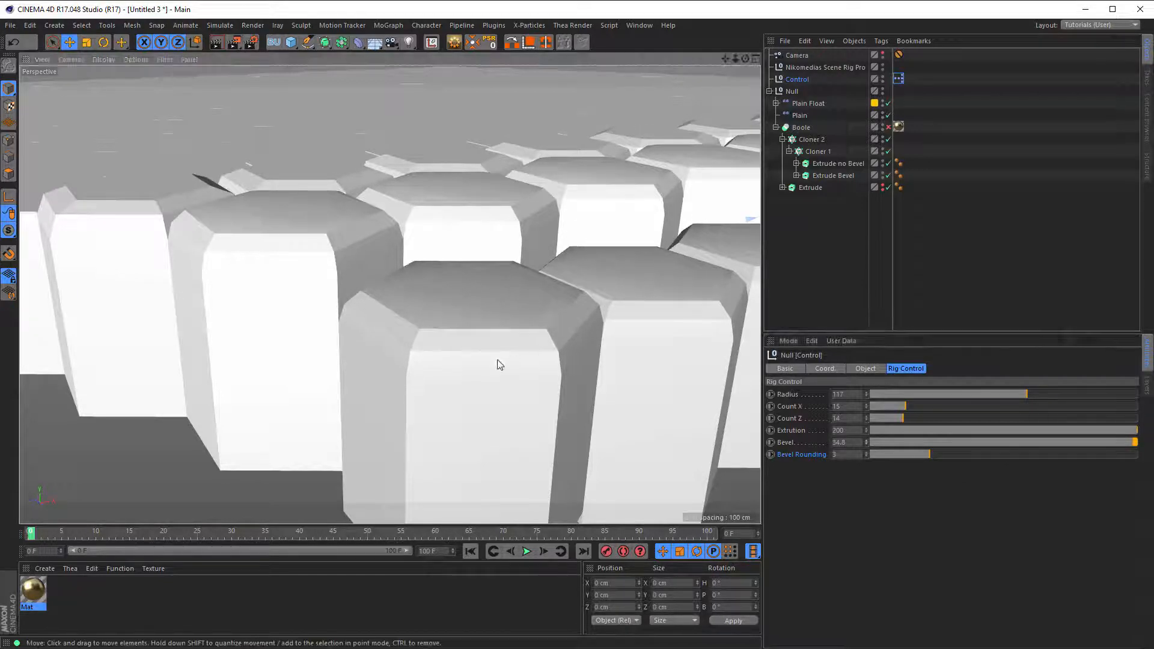
Step: Switch the perspective view to Gouraud Shading (Lines) to inspect the bevel segments on the hexagons
scroll(498, 368, down, 5)
alt+drag(497, 368, 455, 333)
click(103, 59)
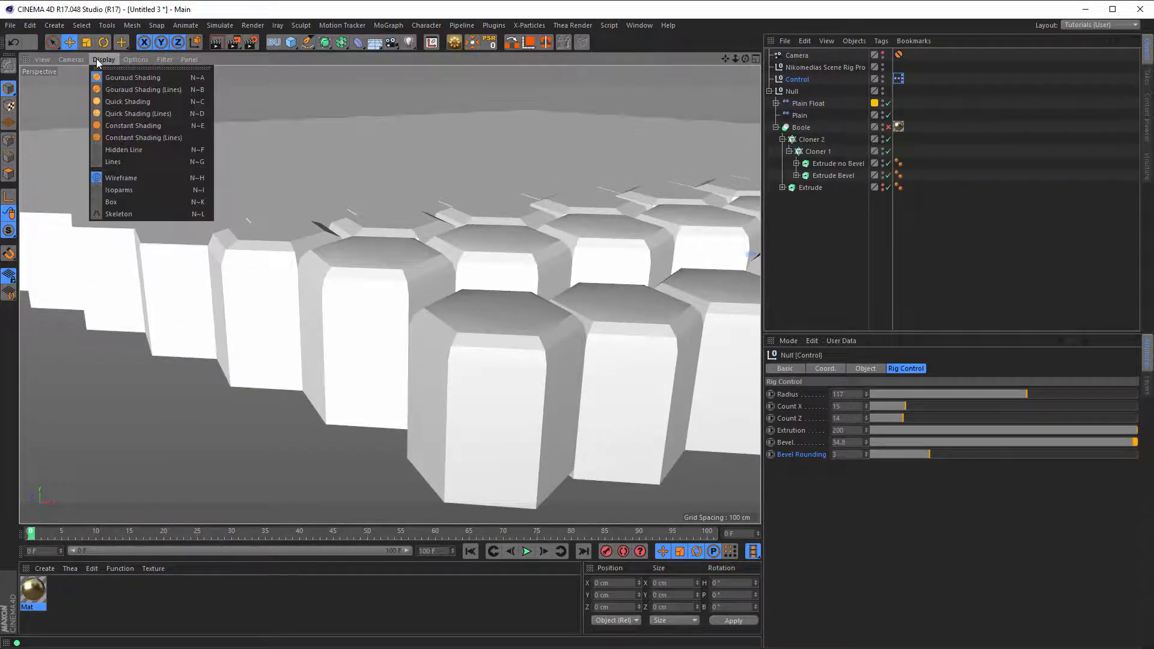
click(123, 82)
alt+drag(520, 341, 610, 413)
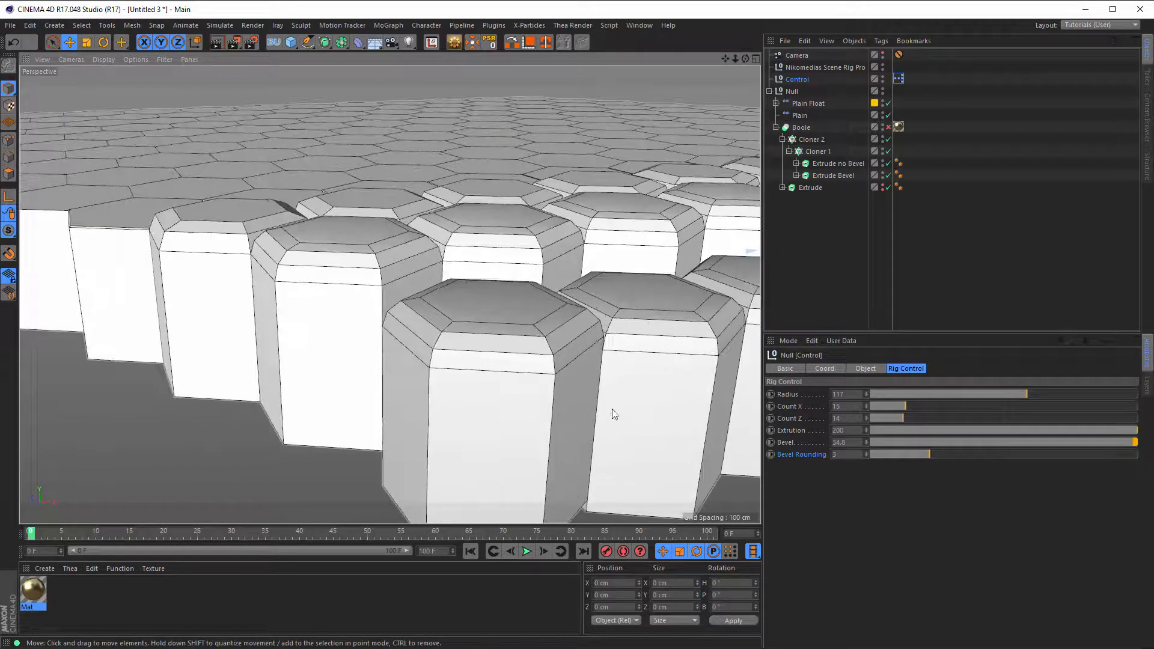
Step: Reduce the Control null's Bevel Rounding to 1 and view the whole hexagon field from several angles
click(866, 456)
click(867, 456)
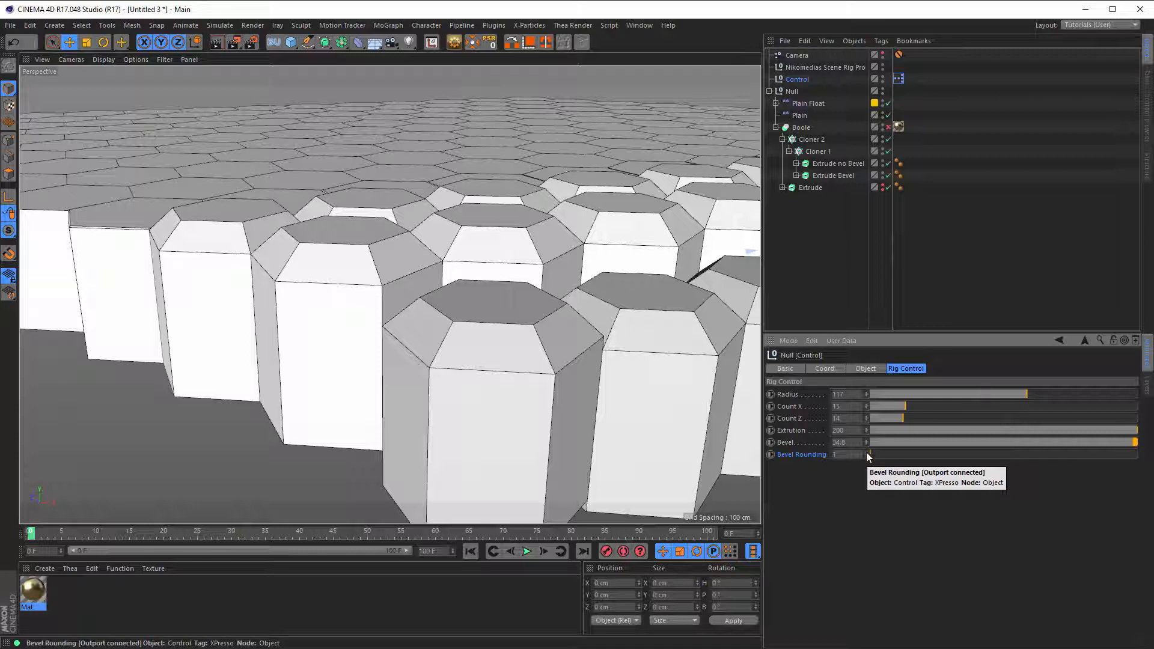
drag(866, 455, 867, 466)
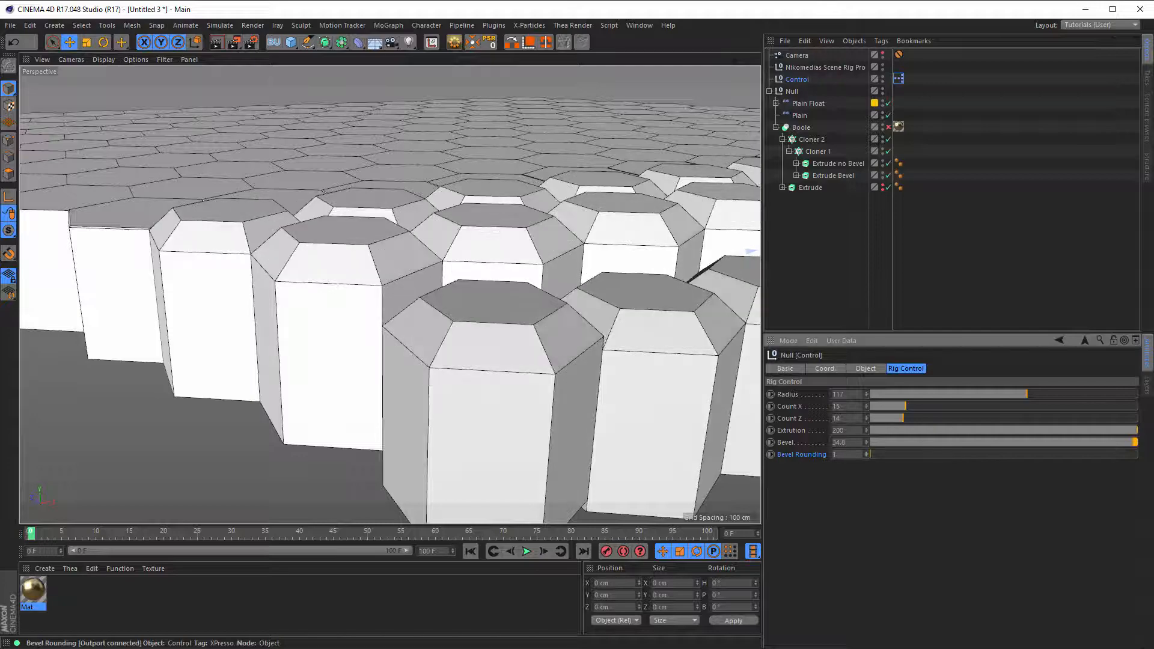
scroll(553, 322, down, 10)
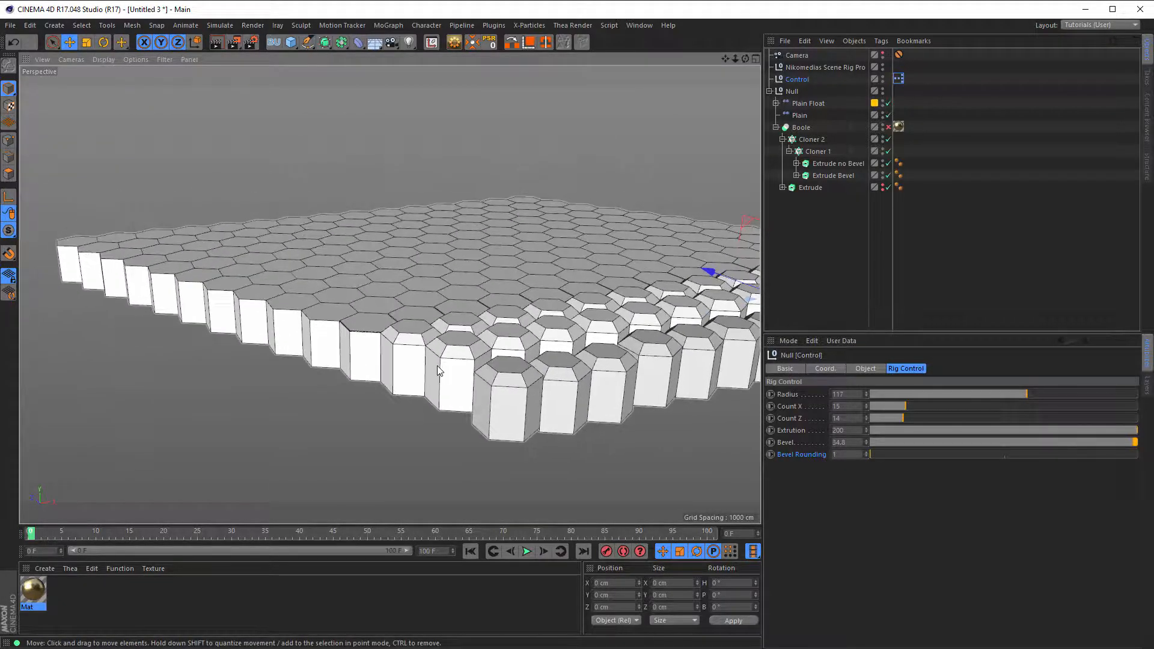
alt+drag(437, 365, 471, 356)
scroll(428, 340, down, 5)
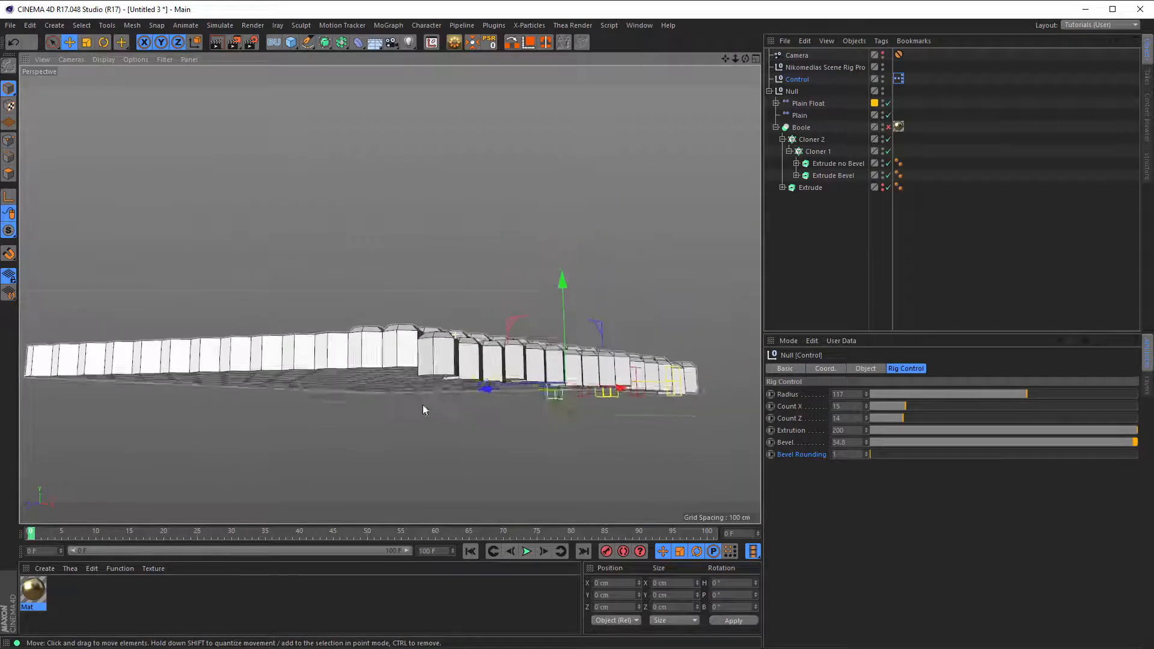
scroll(423, 405, up, 3)
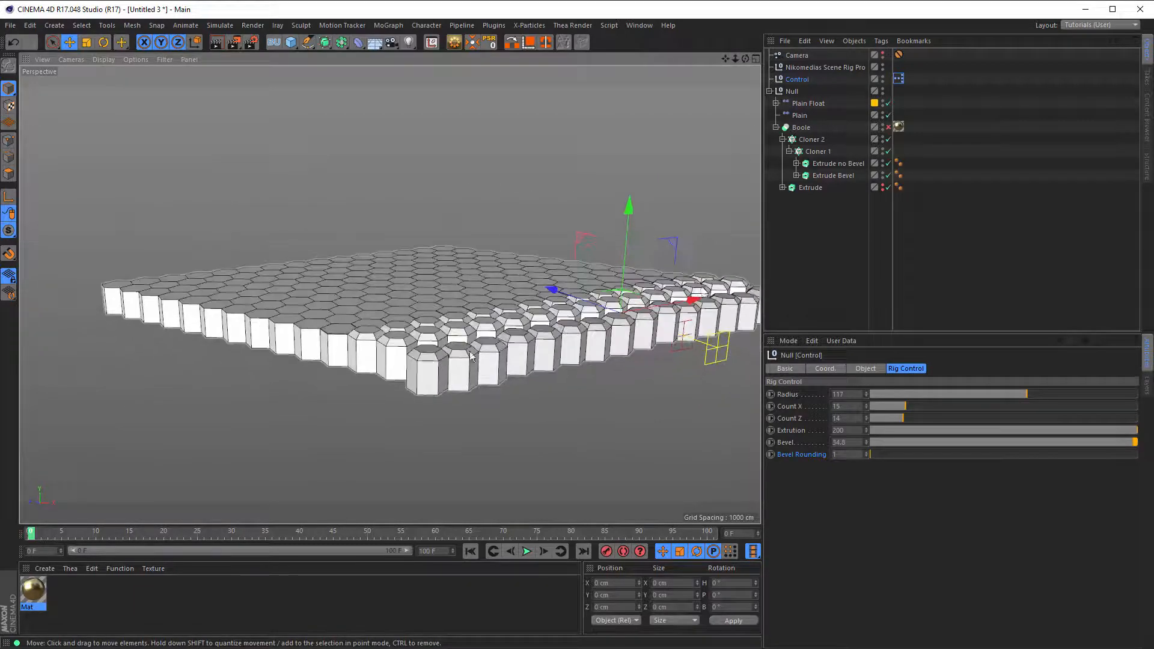
Step: Turn on the floor in the Nikomedias Scene Rig Pro settings and view it beneath the hexagon field
click(809, 68)
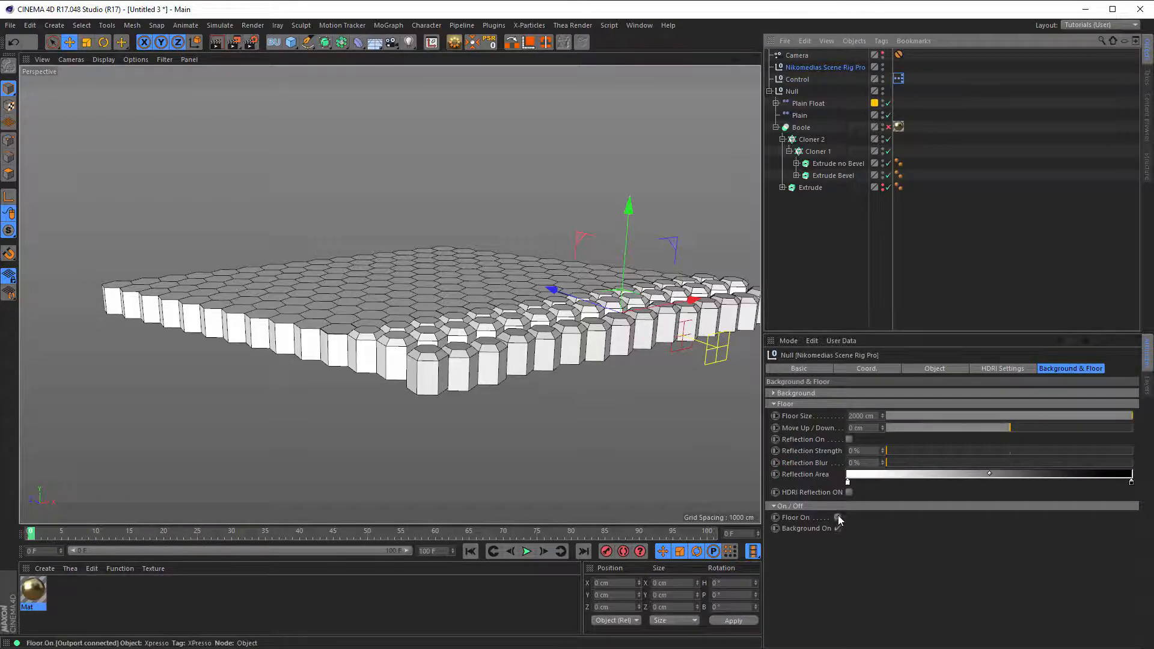
click(837, 517)
alt+drag(643, 415, 514, 245)
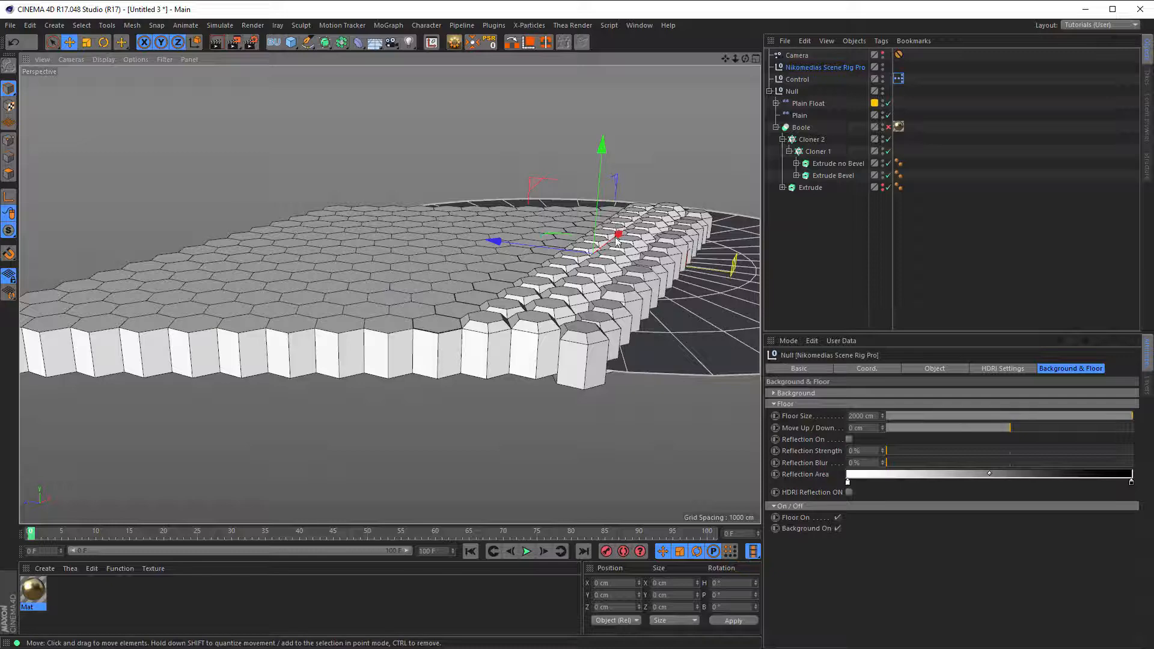
Step: Move the Plain Float effector along the Z axis to about 836.9 cm, raising more of the hexagons
click(505, 243)
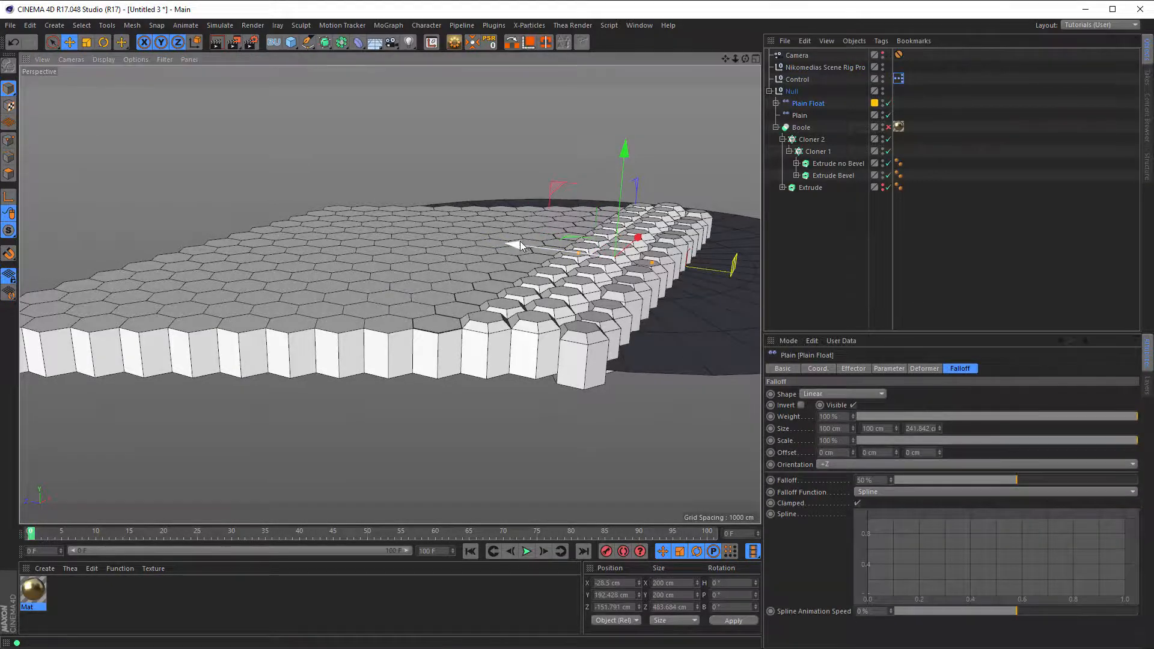
drag(521, 246, 504, 302)
alt+right_drag(505, 302, 541, 336)
alt+drag(541, 337, 439, 309)
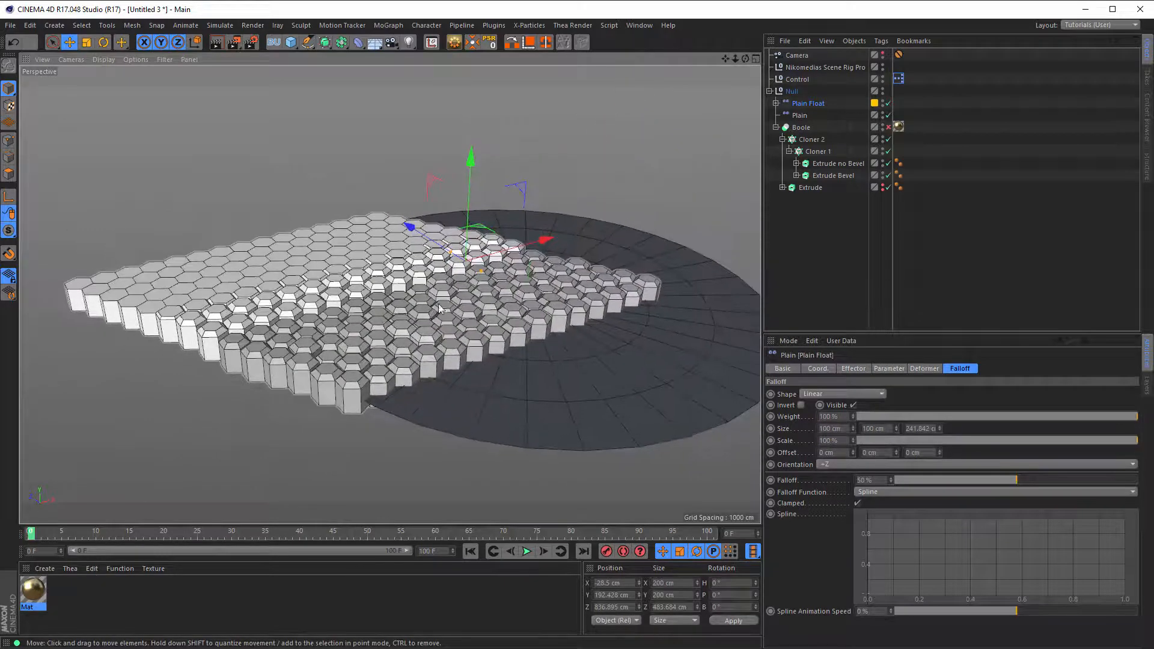
alt+middle_drag(448, 295, 518, 296)
scroll(490, 298, up, 2)
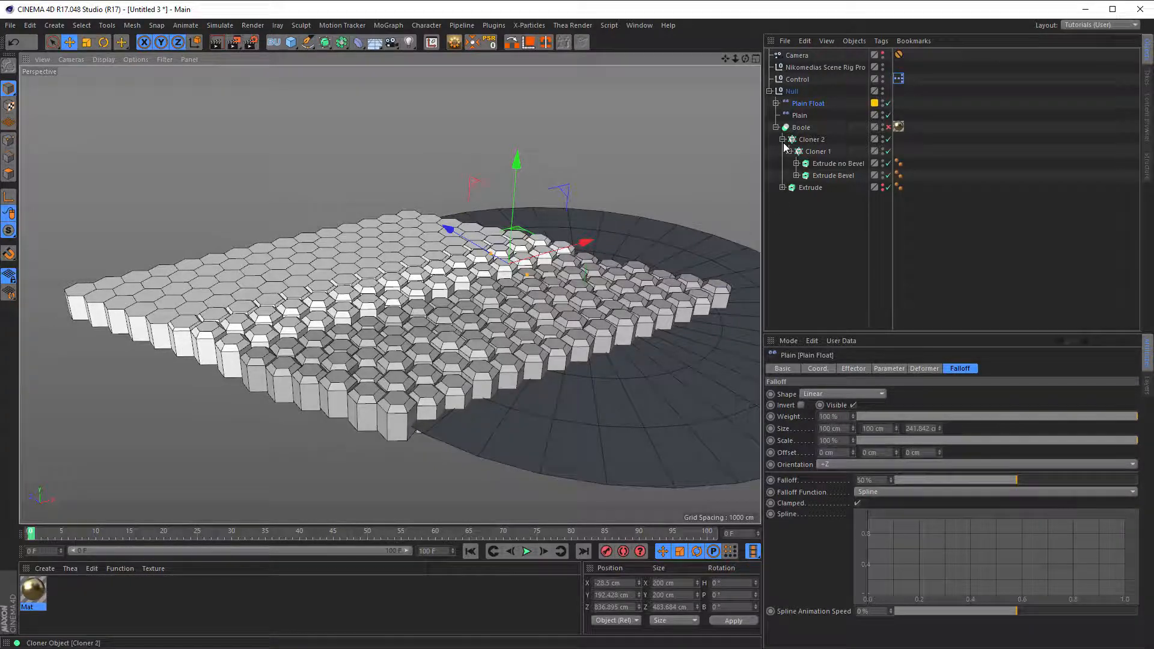
alt+middle_drag(542, 261, 427, 288)
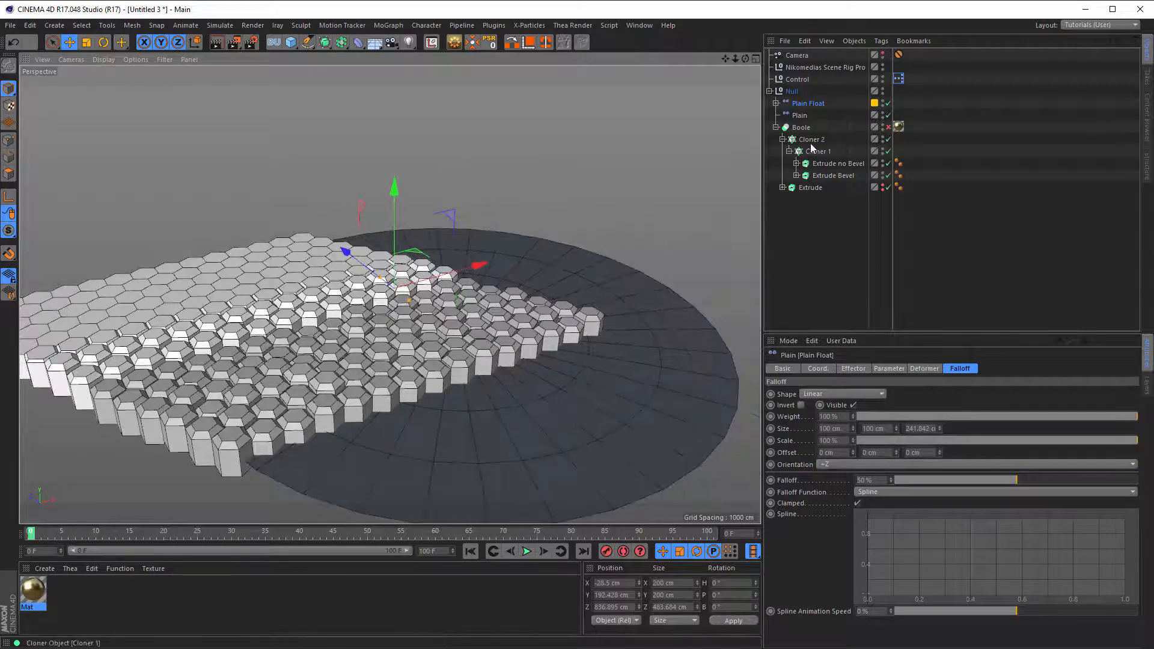
Step: Lower the Control null's Radius to 100 and further to 50, viewing the smaller hexagons up close
click(791, 92)
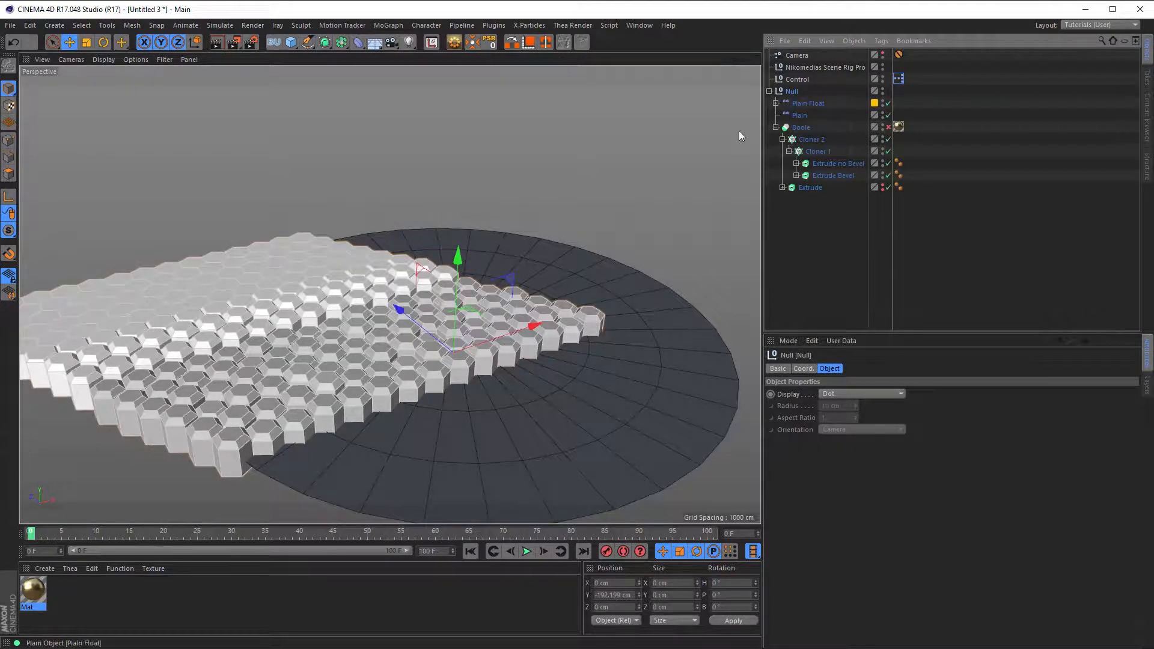
alt+drag(553, 336, 499, 301)
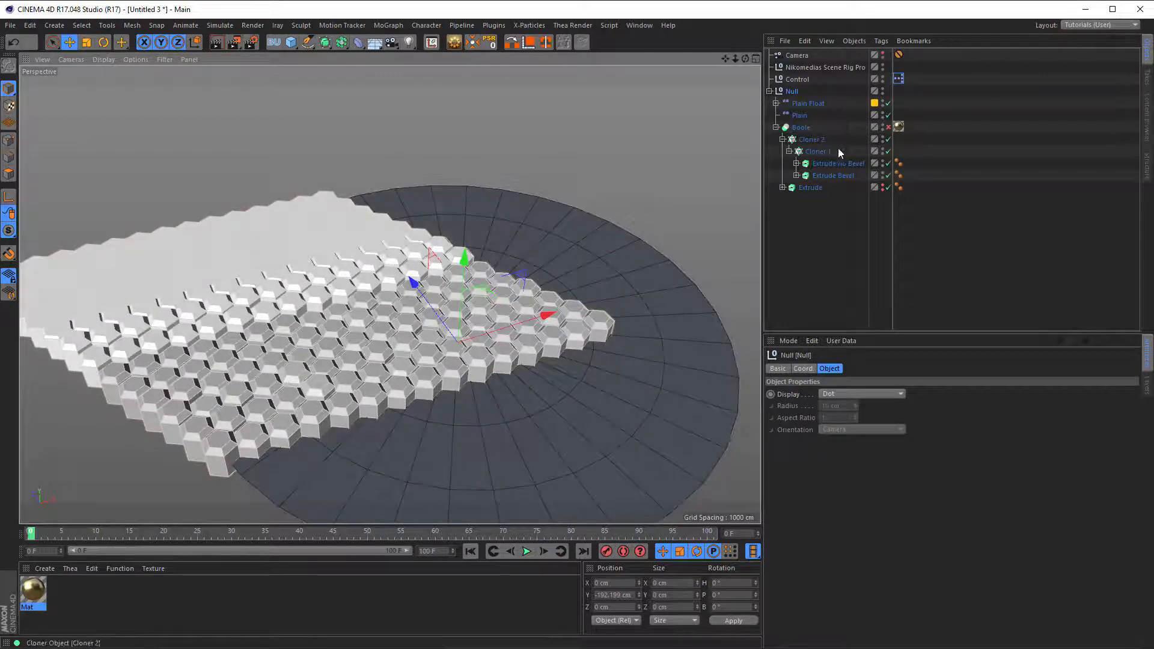
click(805, 83)
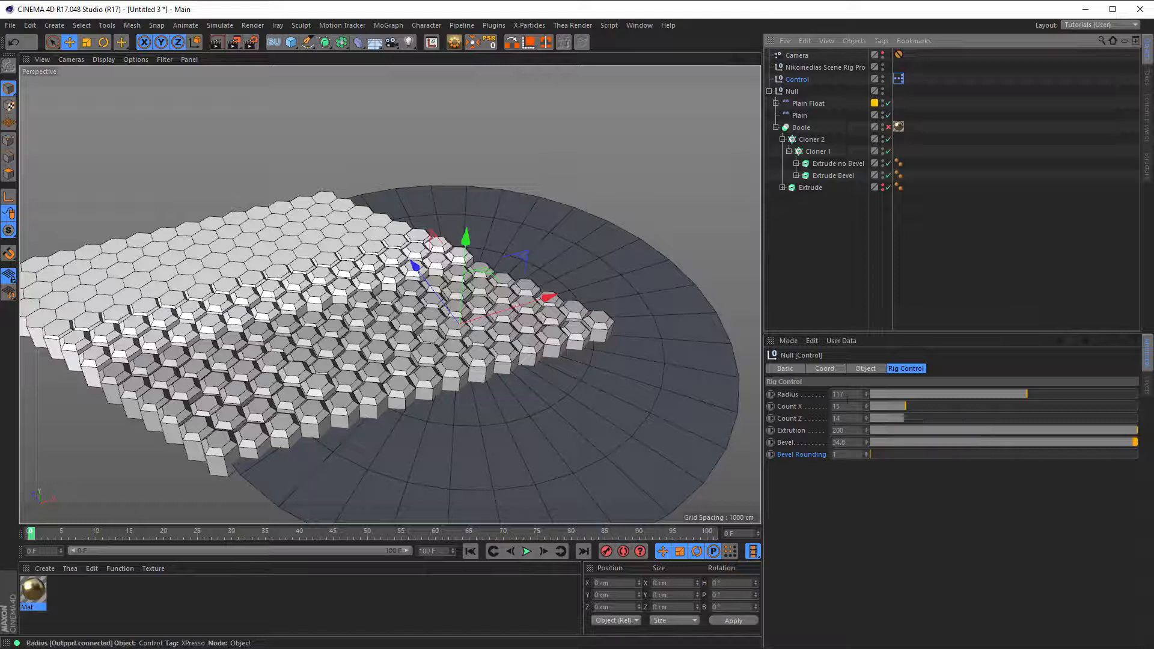
click(847, 395)
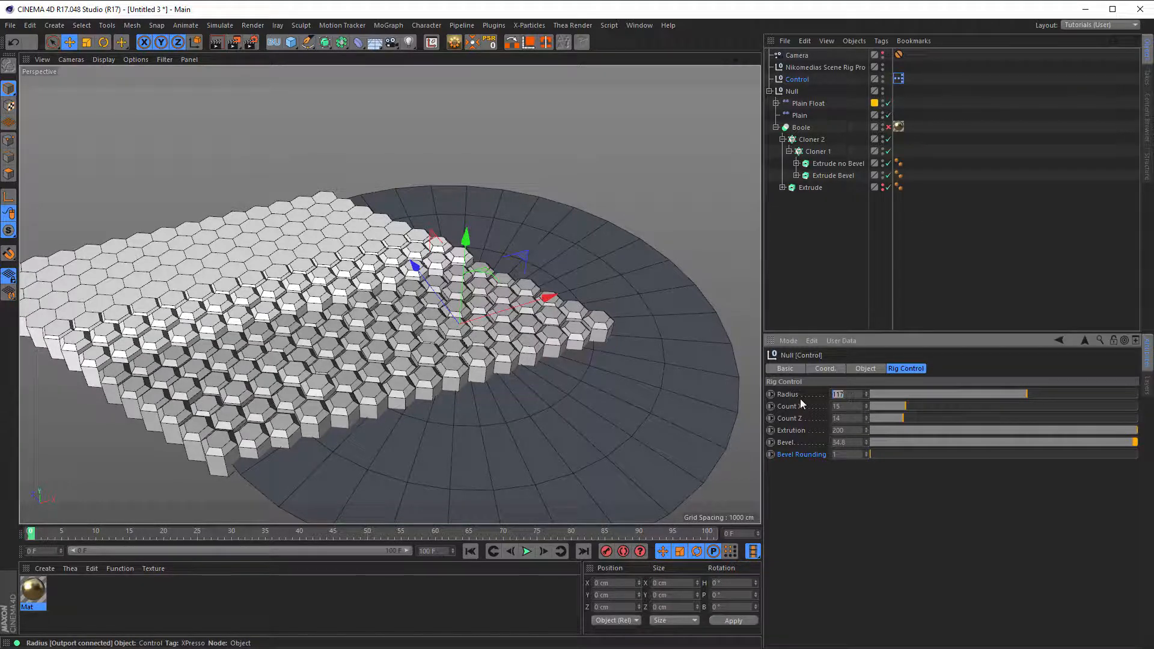
text(100)
key(Return)
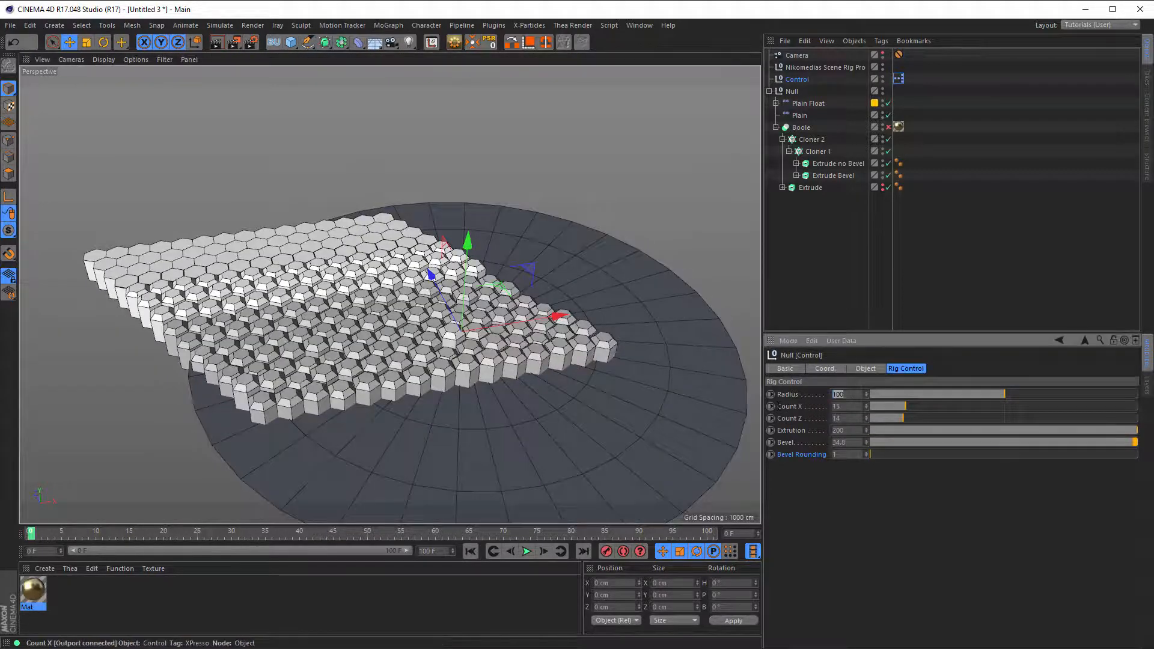
text(50)
key(Return)
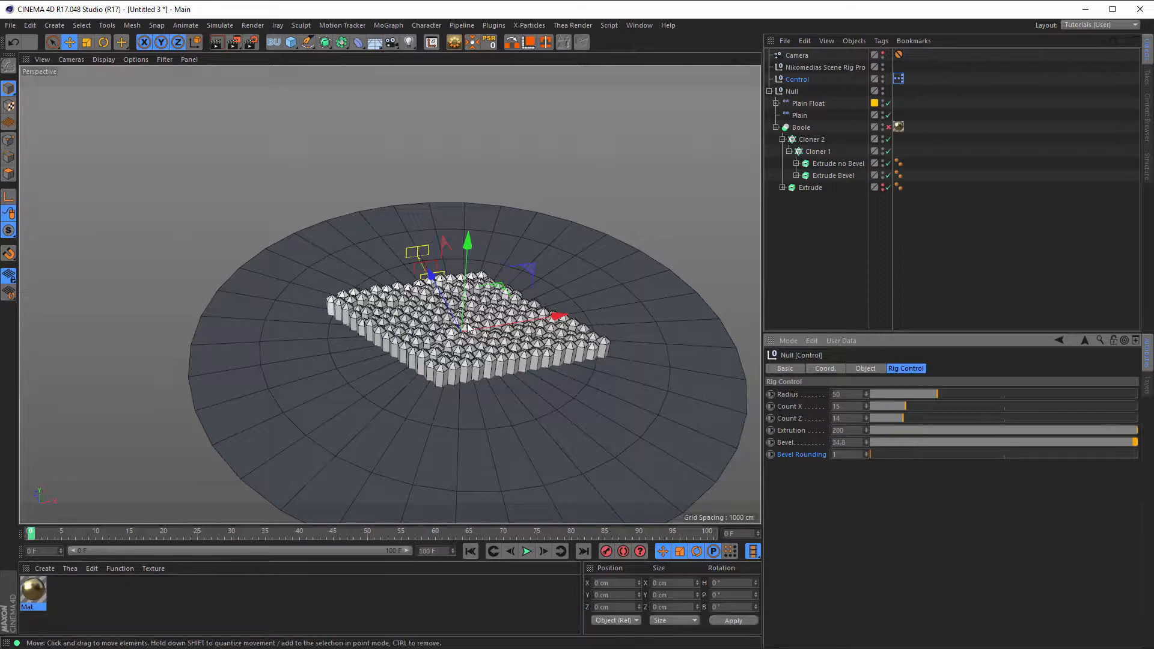
scroll(499, 341, up, 8)
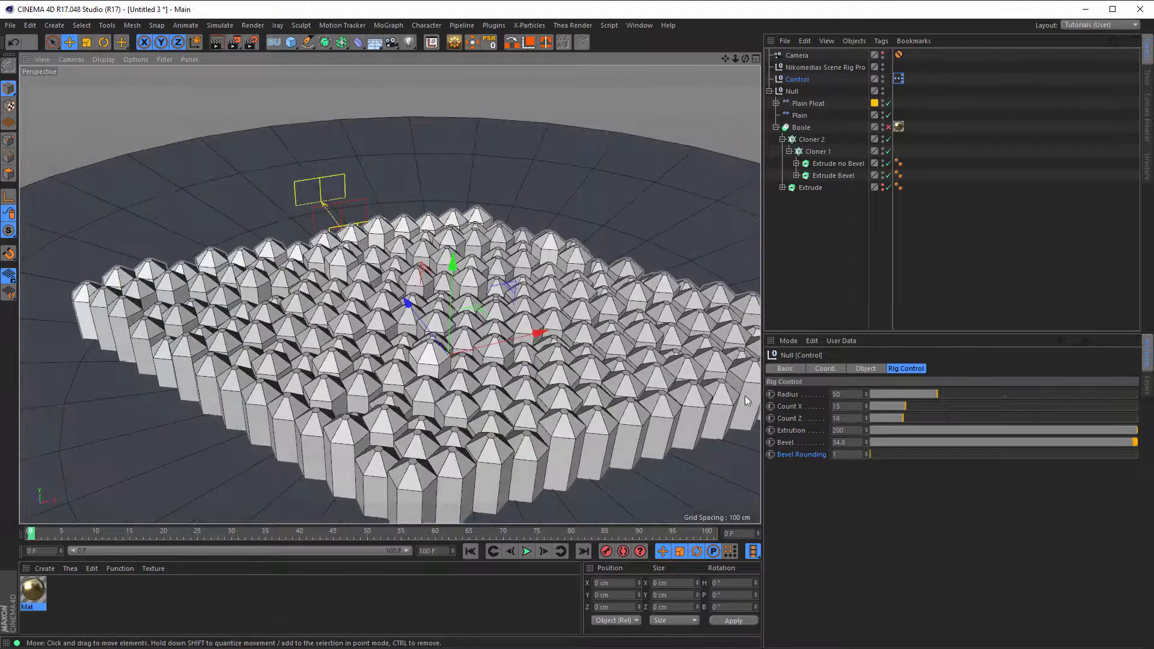
Step: Reduce the Control null's Bevel to 10 and view the flattened hexagon tops
click(1091, 442)
mouse_move(1090, 441)
mouse_down()
mouse_move(976, 455)
mouse_move(993, 454)
mouse_up()
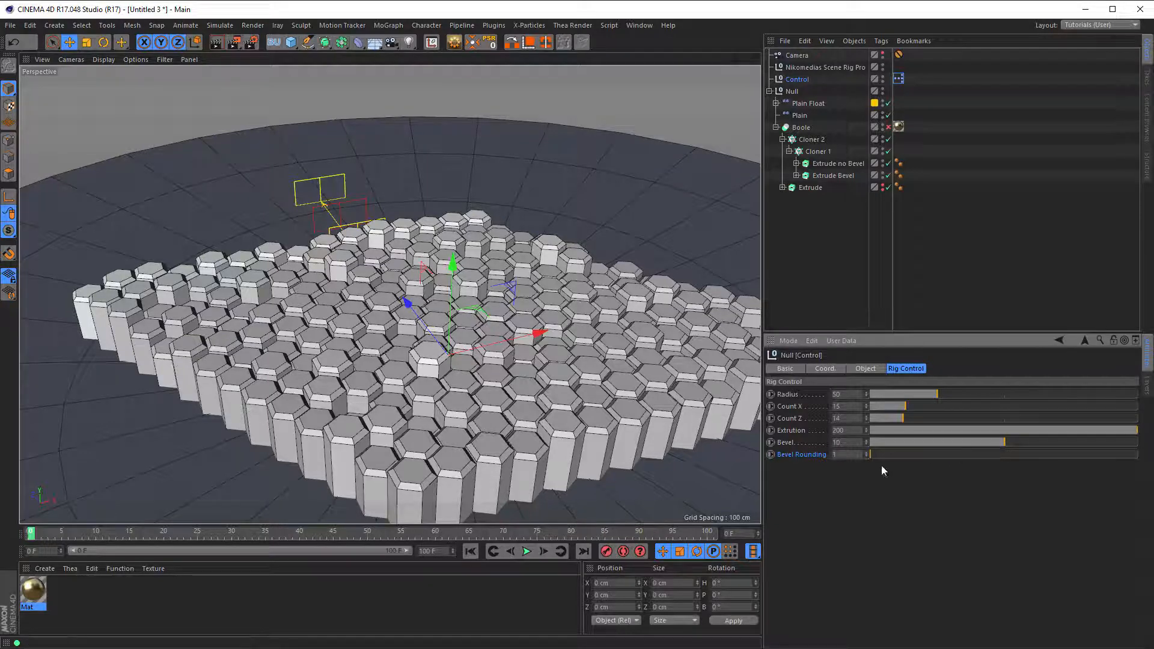
alt+drag(447, 347, 430, 280)
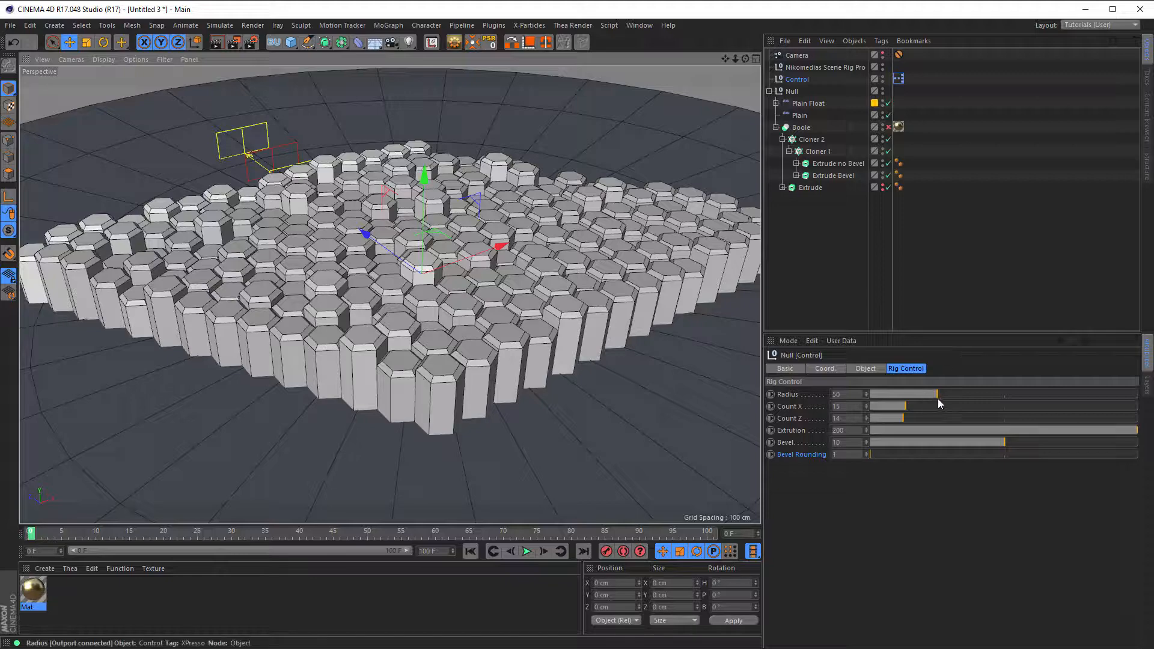
Step: Try other Radius values on the Control null and set it back to 50
mouse_move(937, 394)
mouse_down()
mouse_move(1043, 386)
mouse_move(921, 391)
mouse_move(992, 388)
mouse_move(938, 395)
mouse_up()
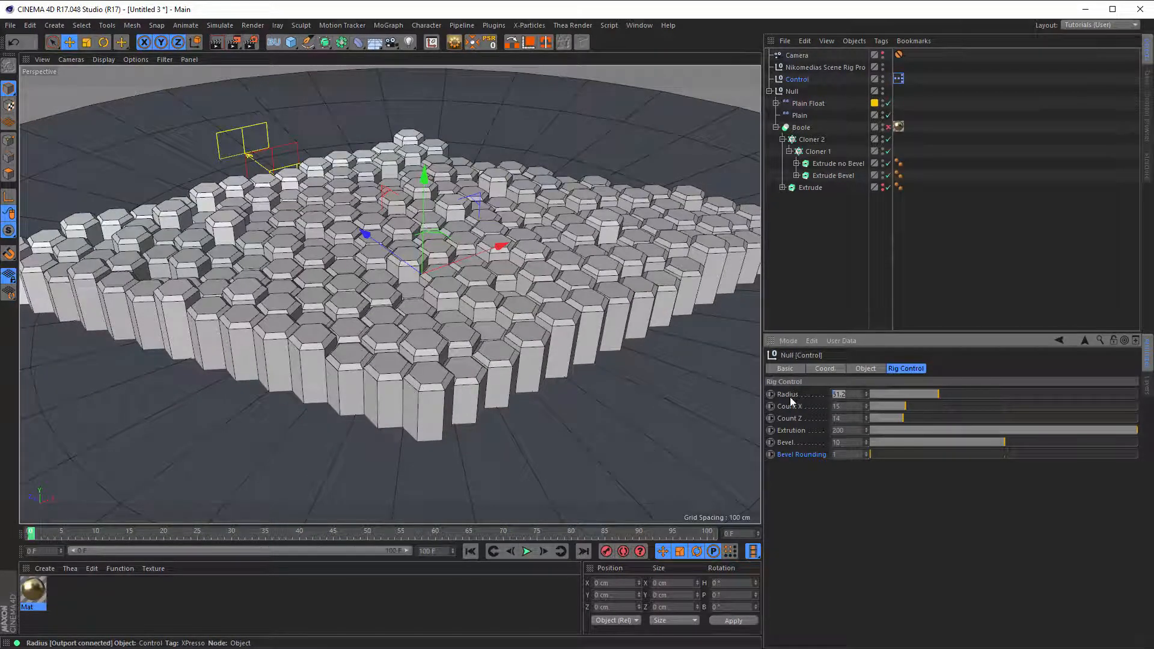
text(50)
key(Return)
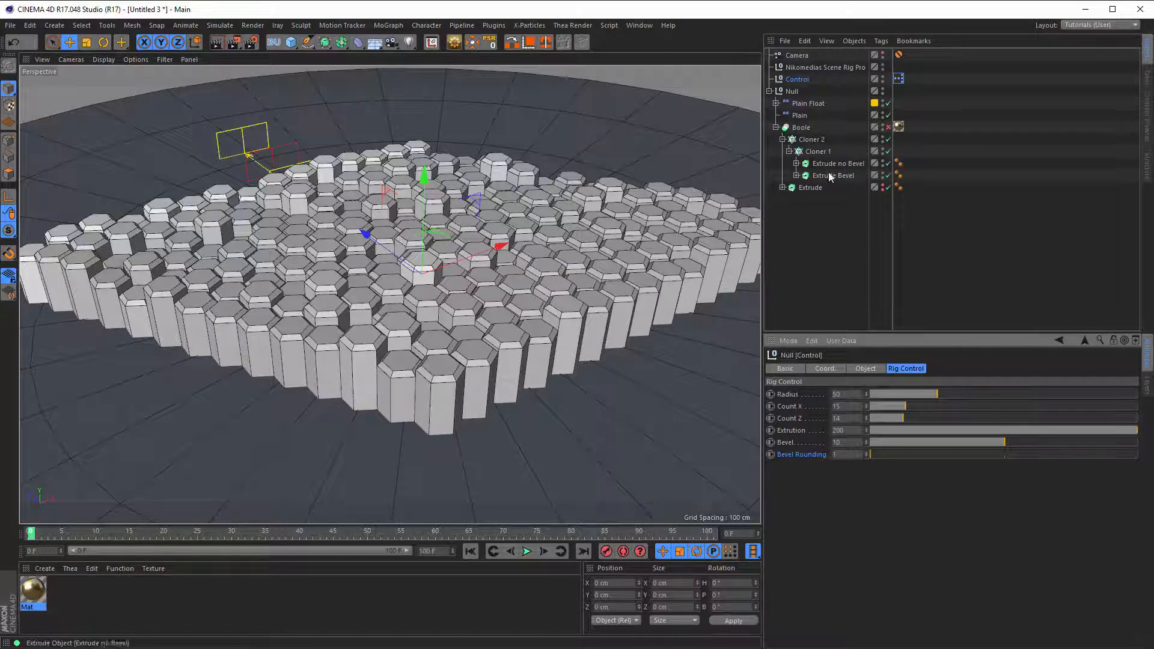
Step: Collapse the cloner hierarchy, enable the Boole object and look through the scene camera
click(789, 152)
click(782, 140)
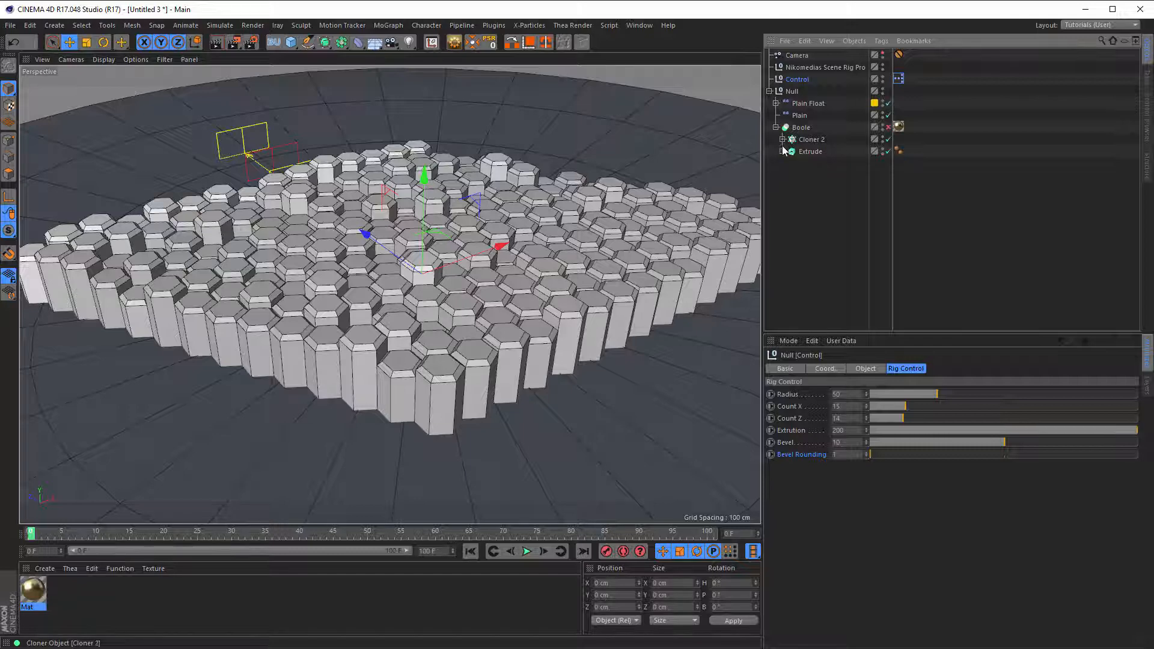
click(888, 127)
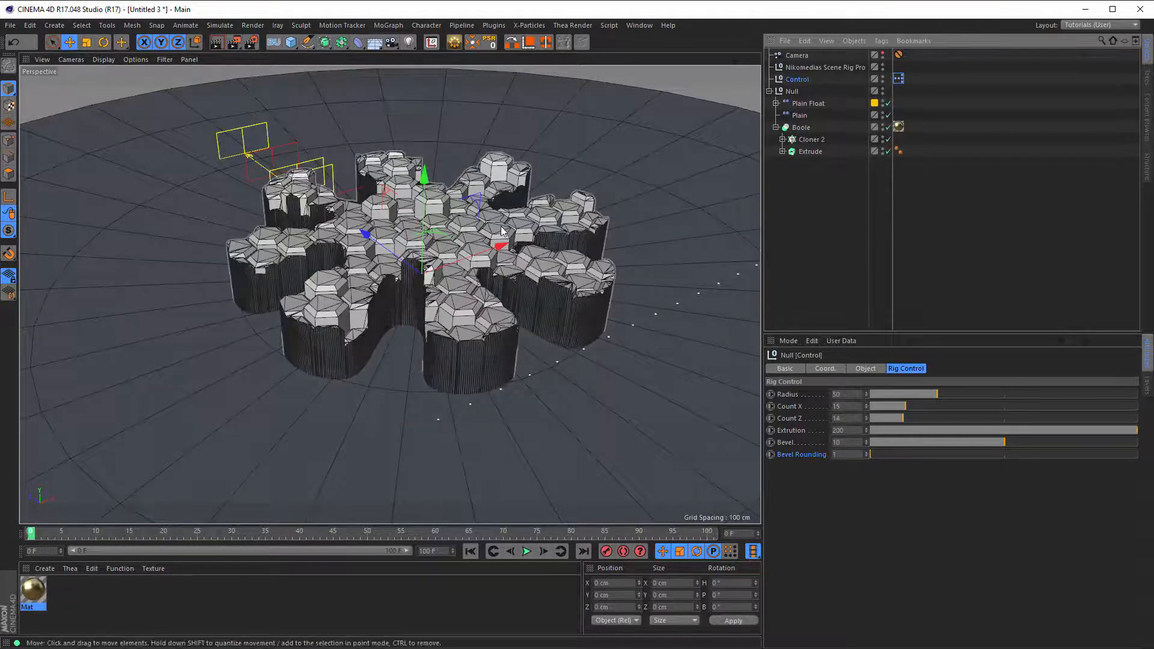
click(889, 55)
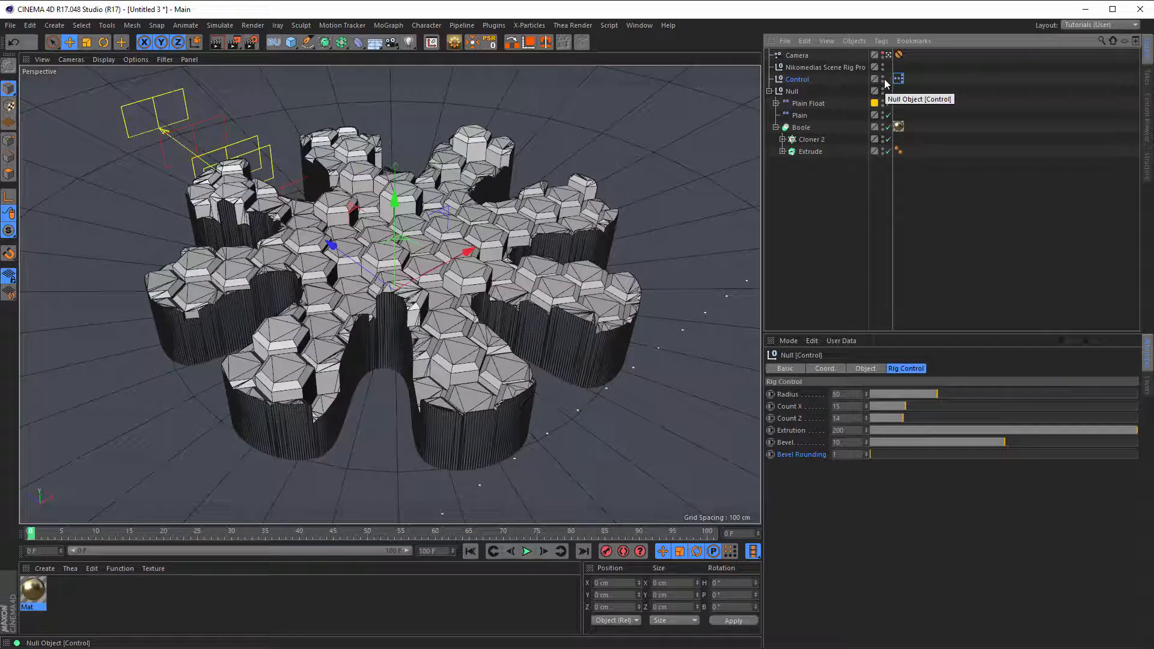
Step: Render the flower to the Picture Viewer, check the result and close the viewer
key(shift+r)
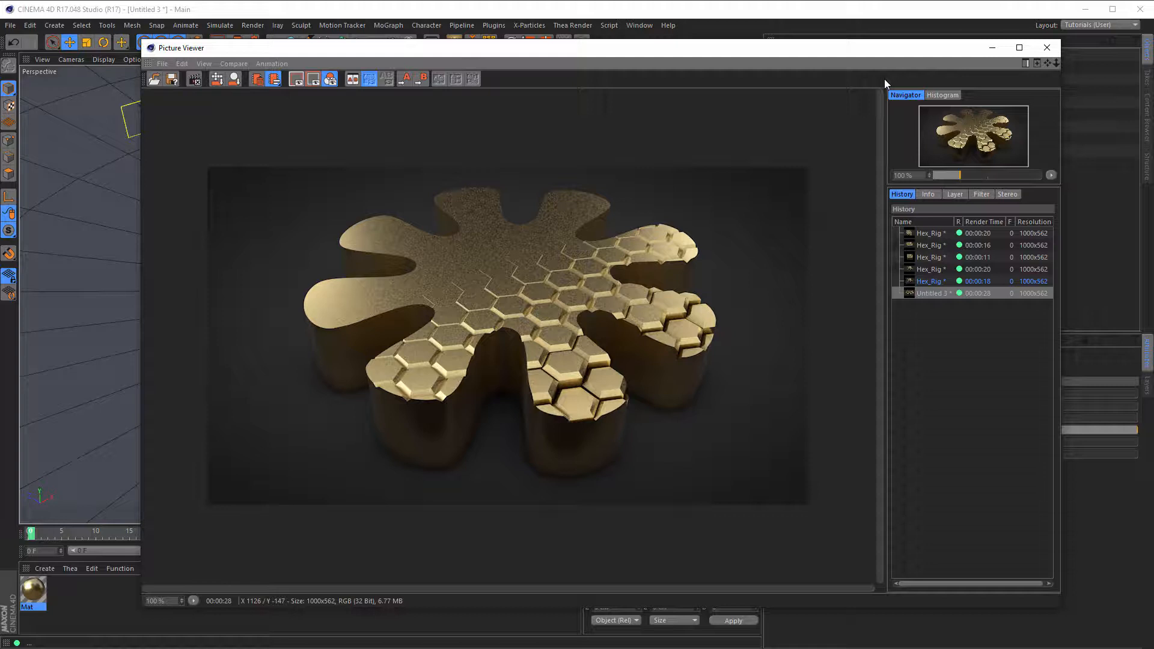
key(shift+r)
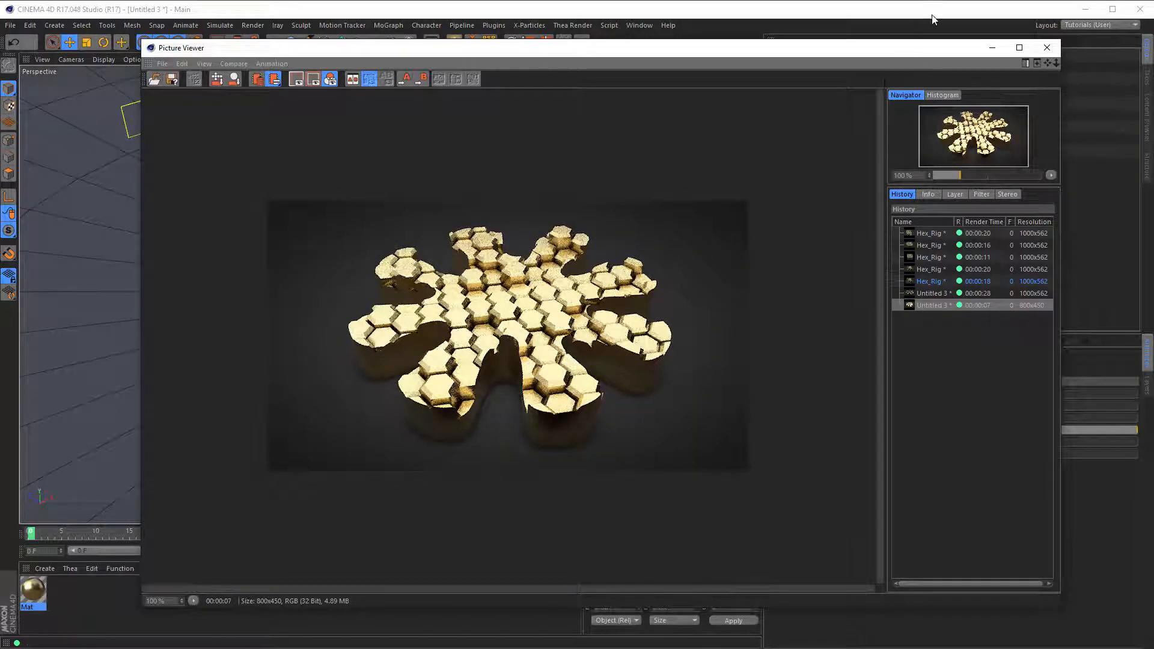
click(1047, 49)
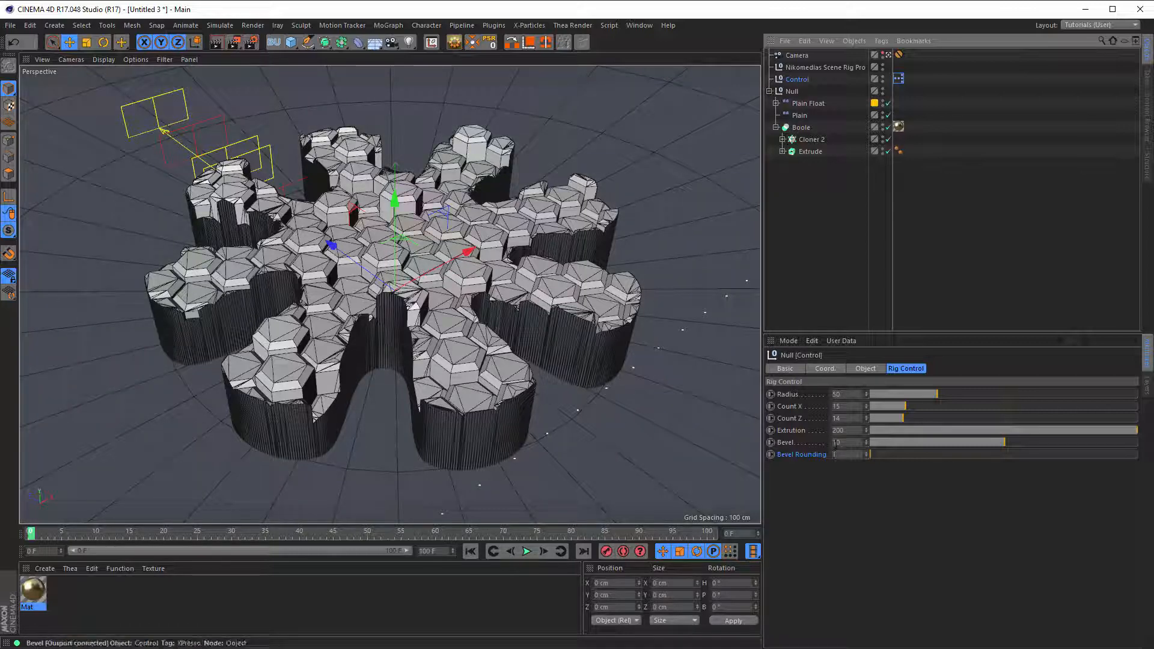
Step: Raise the Control null's Bevel Rounding to 3 and render the flower to the Picture Viewer again
click(867, 453)
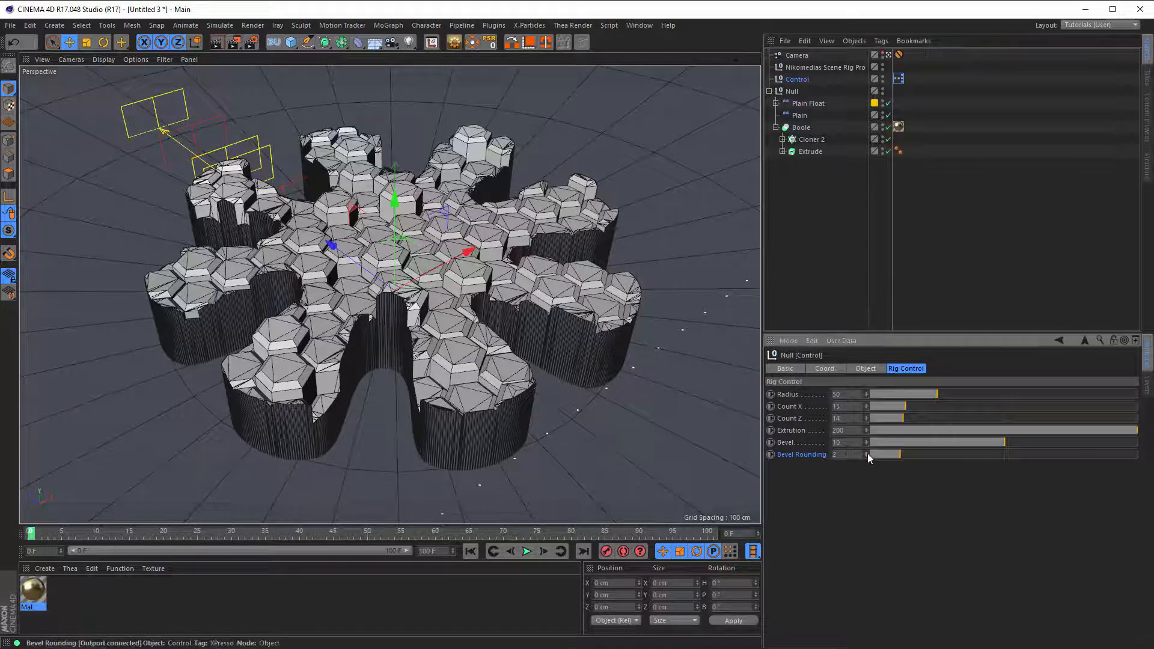
click(867, 453)
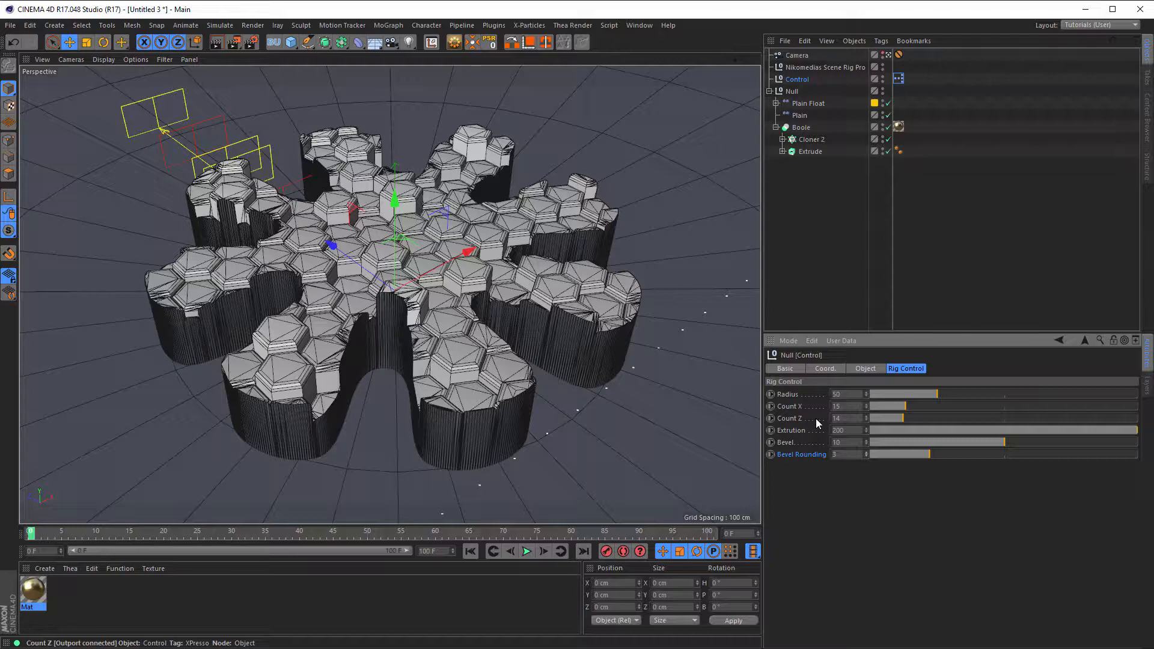
key(shift+r)
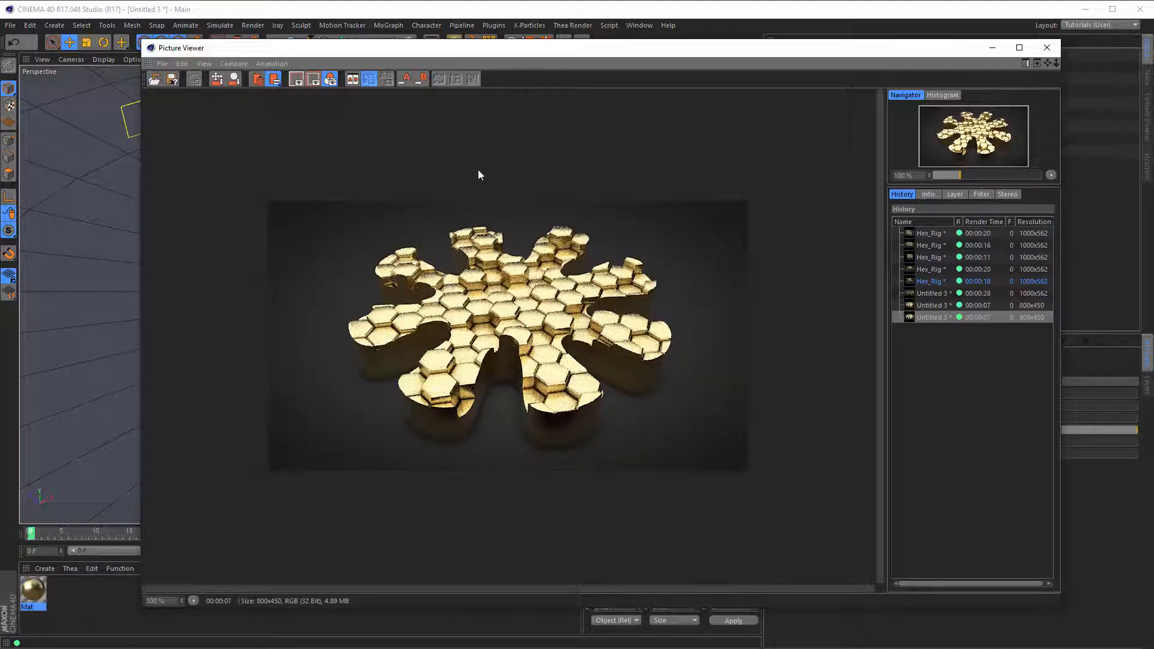
Step: Move the Picture Viewer aside and shift the Plain Float effector along its Z axis towards the middle of the flower
drag(531, 52, 767, 48)
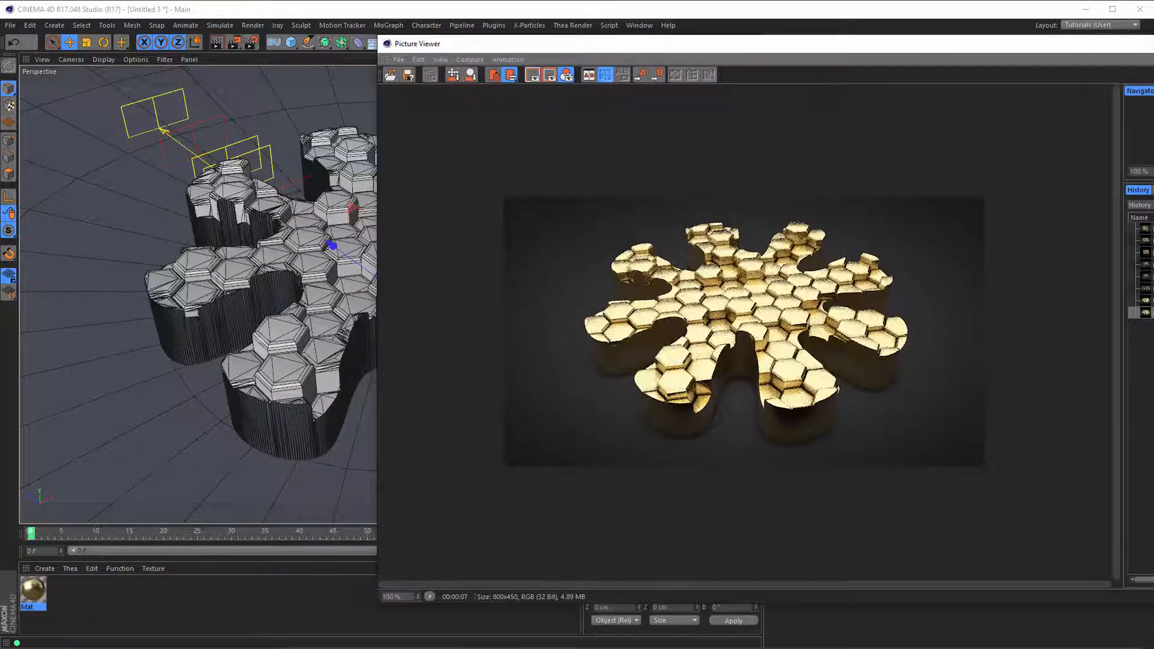
drag(720, 43, 658, 246)
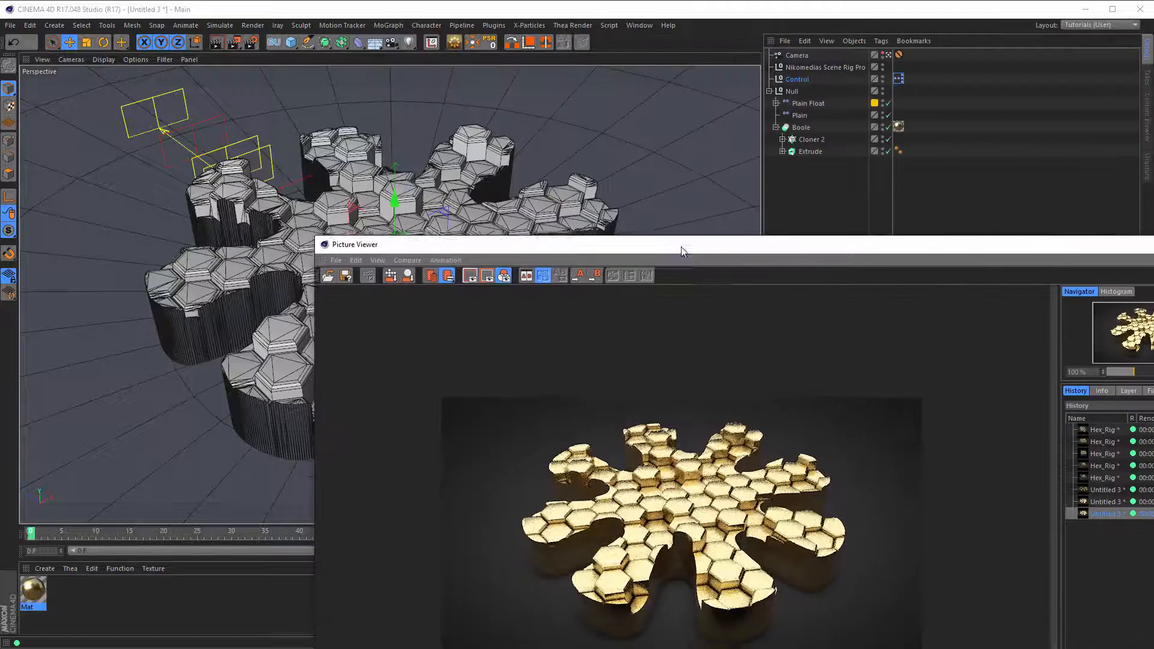
click(805, 105)
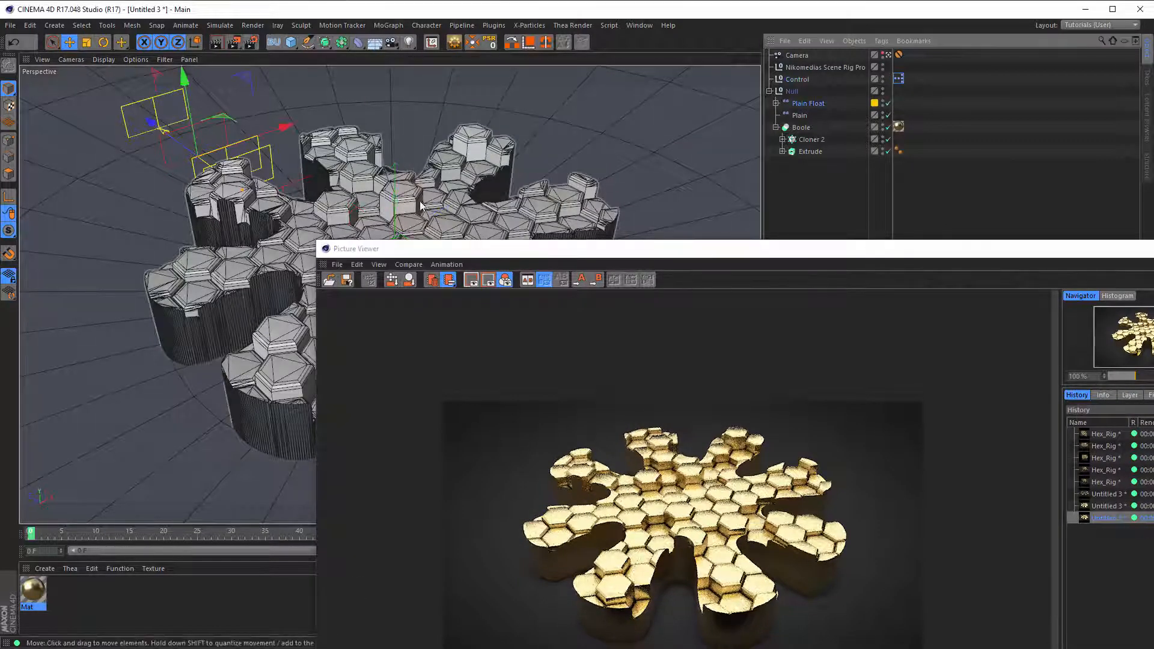
drag(171, 139, 321, 277)
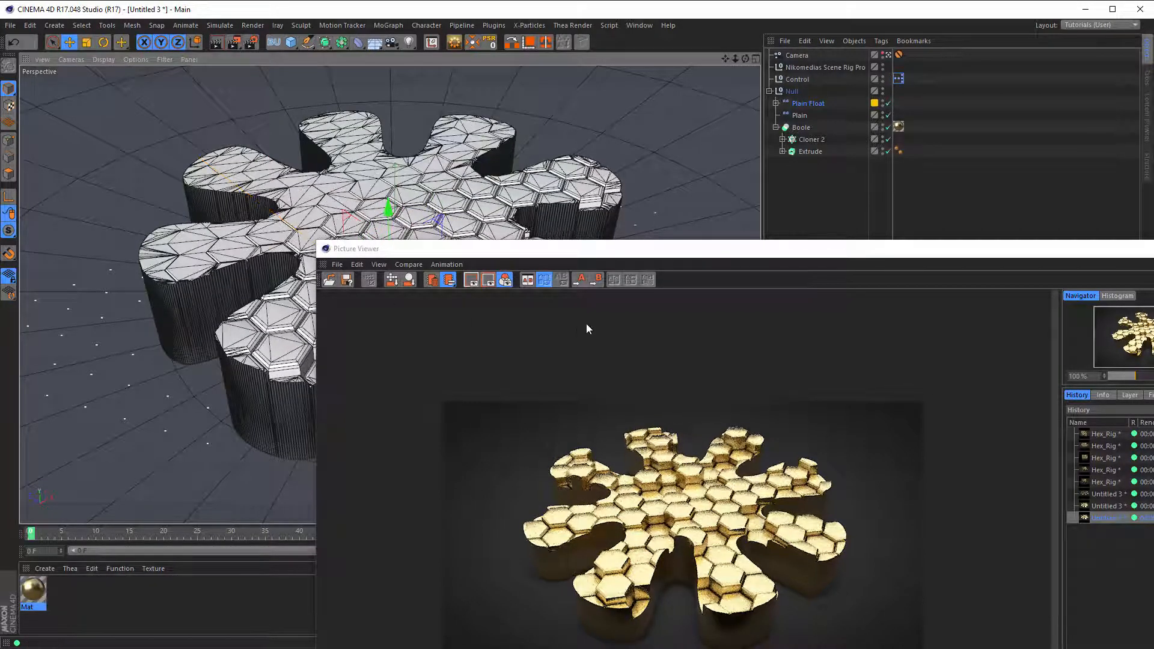
Step: Move the Picture Viewer back to the centre, render the flower with the shifted Plain Float falloff and close the viewer
drag(619, 255, 463, 54)
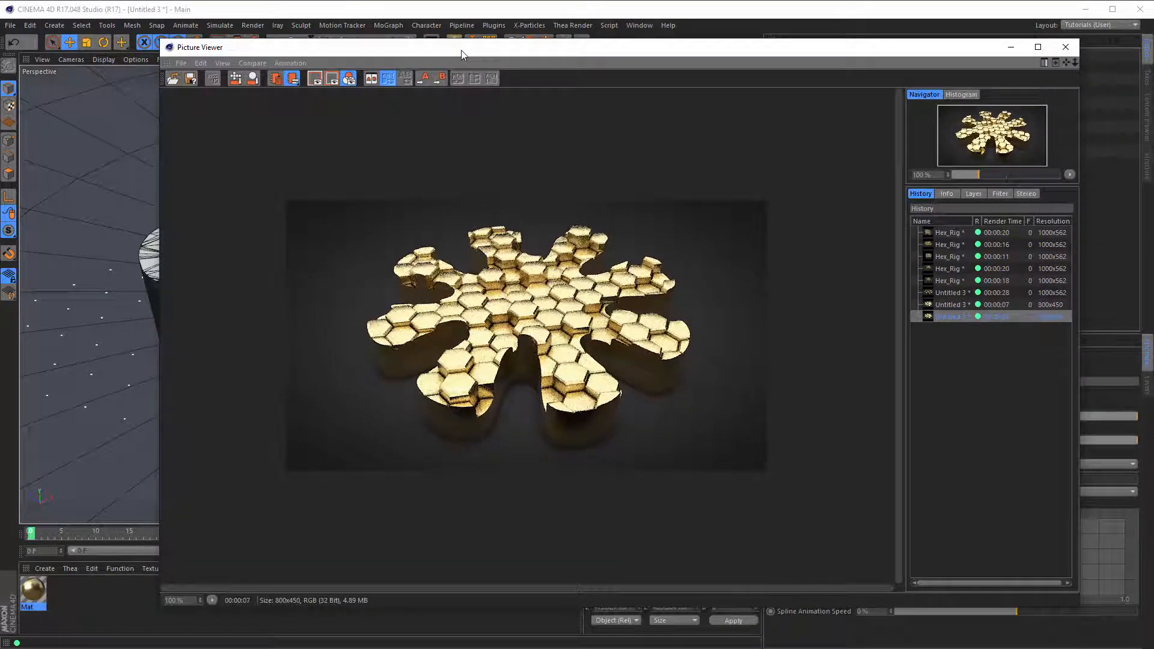
key(shift+r)
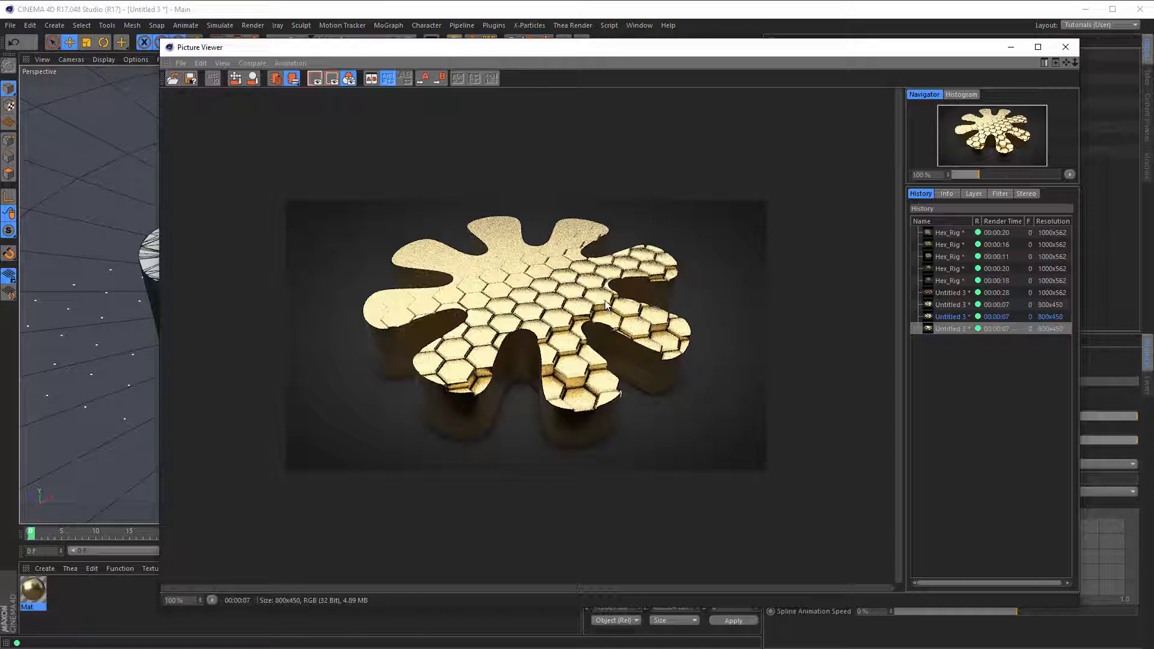
click(1065, 47)
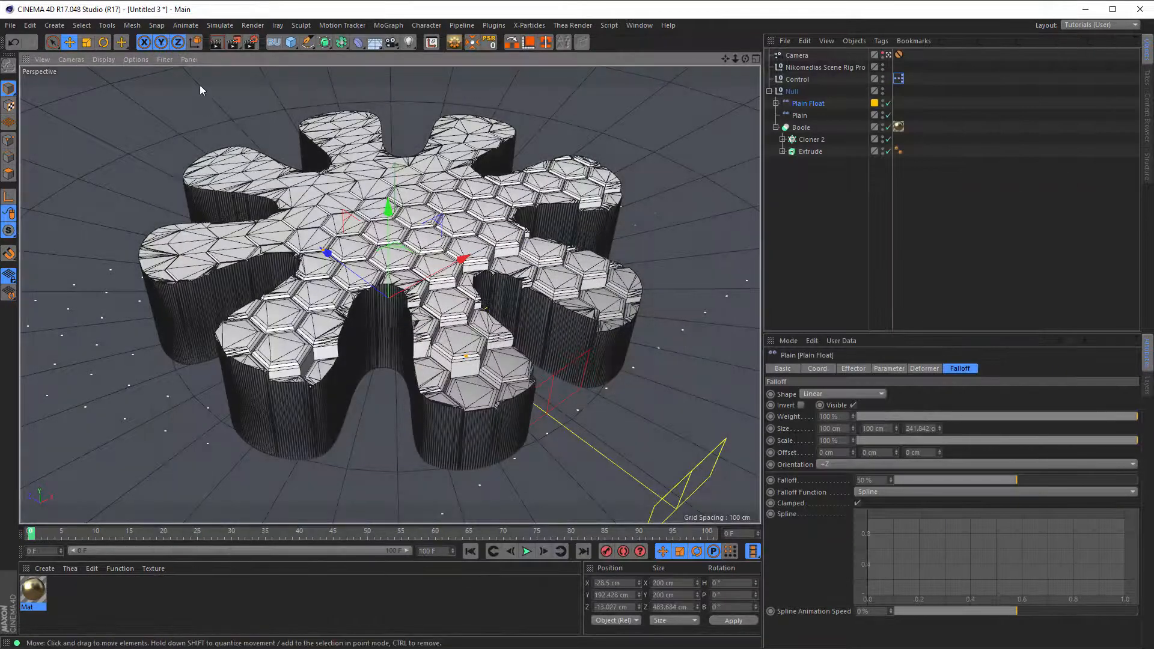
Step: Activate the Middle render setting and apply the HDV/HDTV 720 25 output preset at 1280 x 720 pixels
click(251, 44)
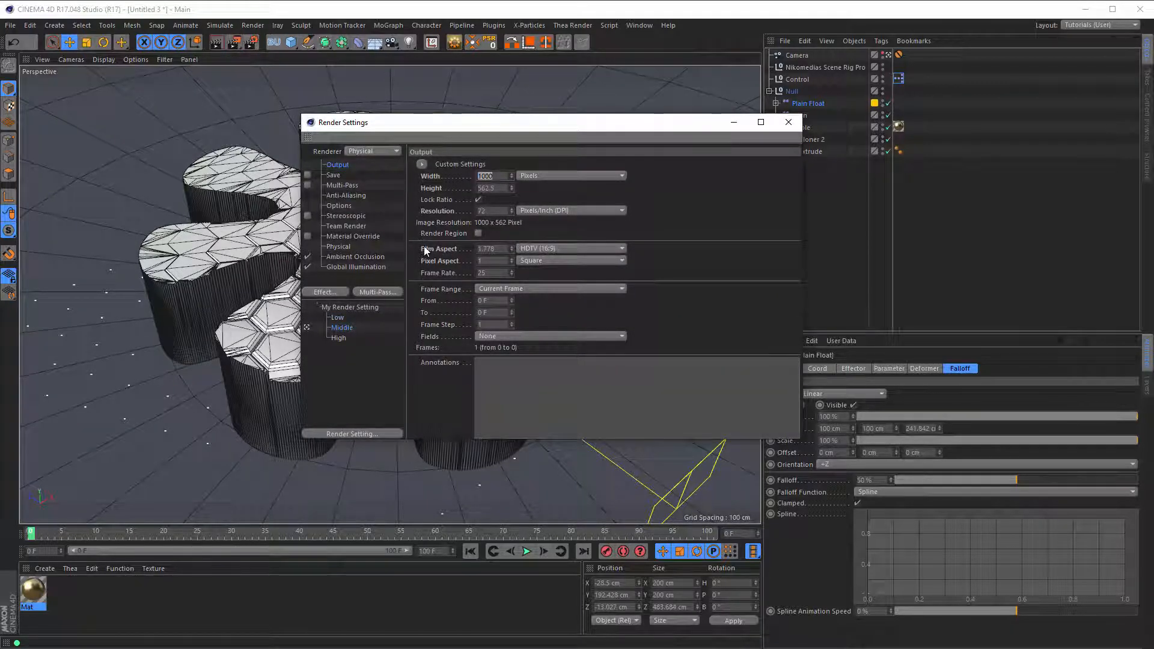
key(Return)
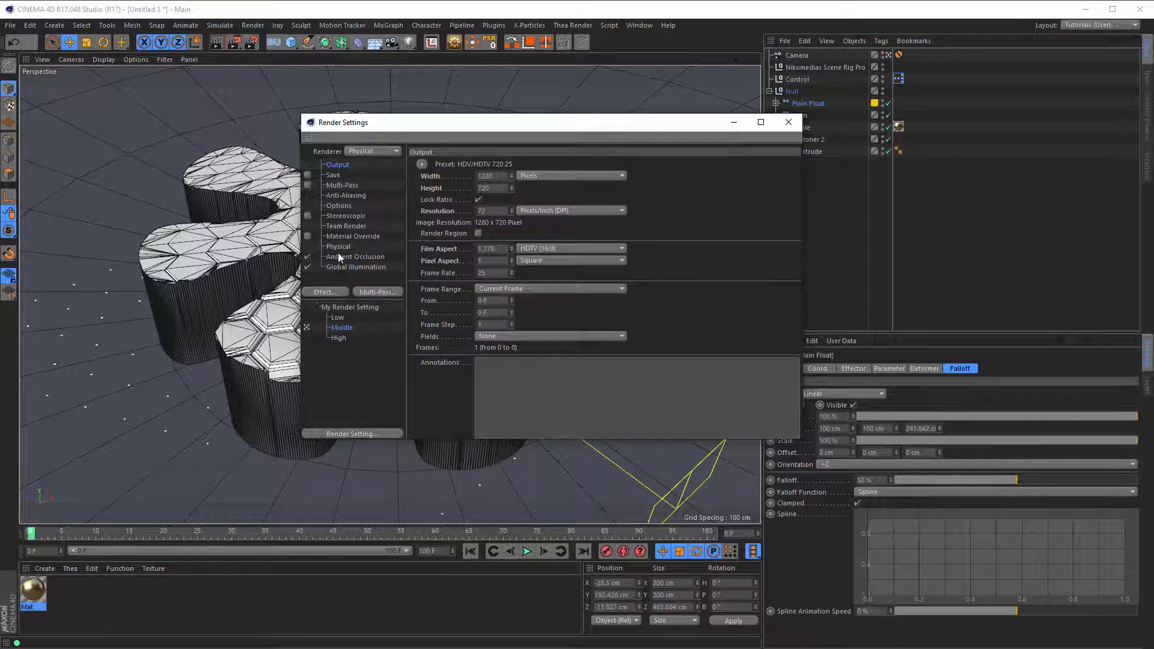
click(788, 122)
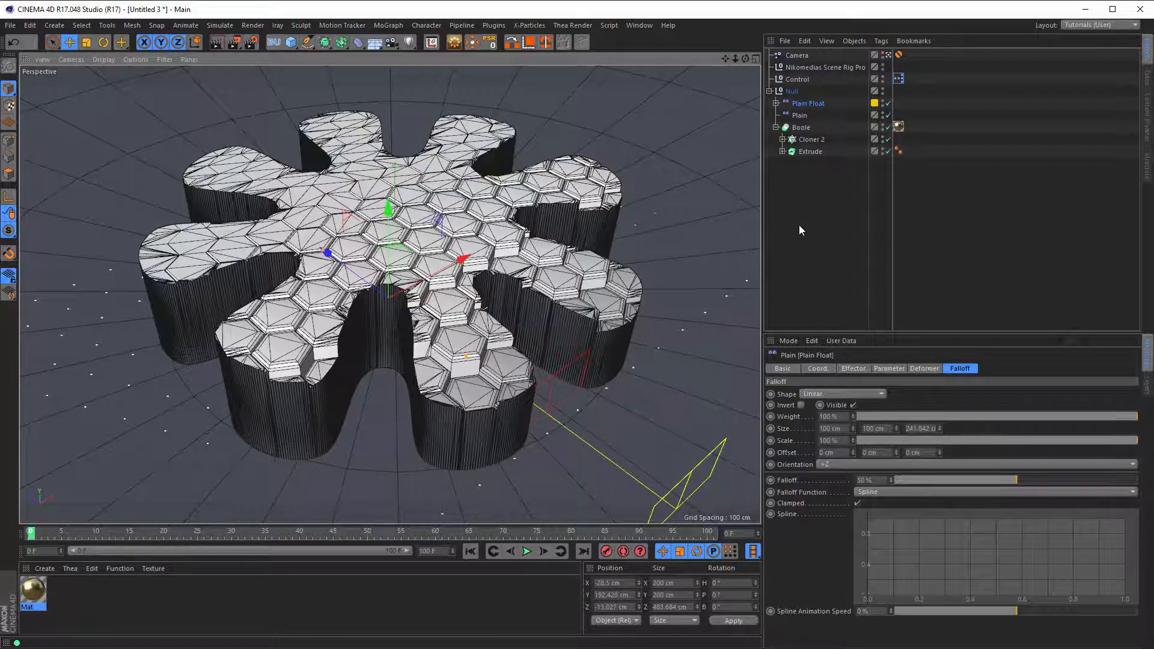
Step: Render the flower to a widened Picture Viewer, check the partial image, then stop the render and close the viewer
key(shift+r)
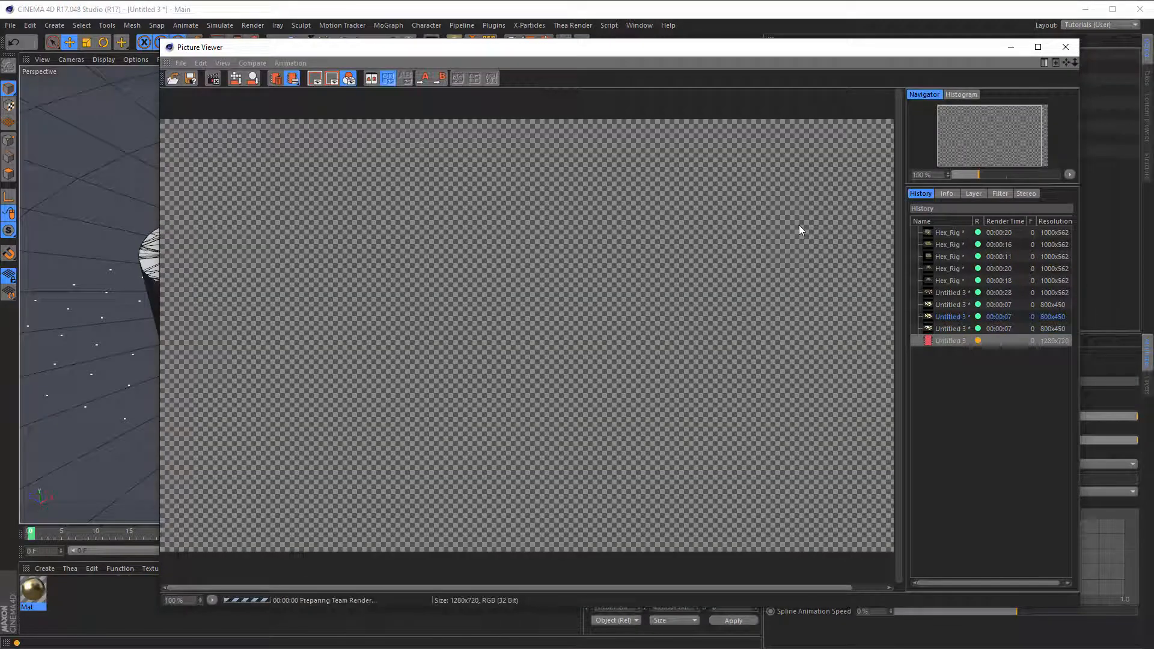
drag(159, 238, 41, 240)
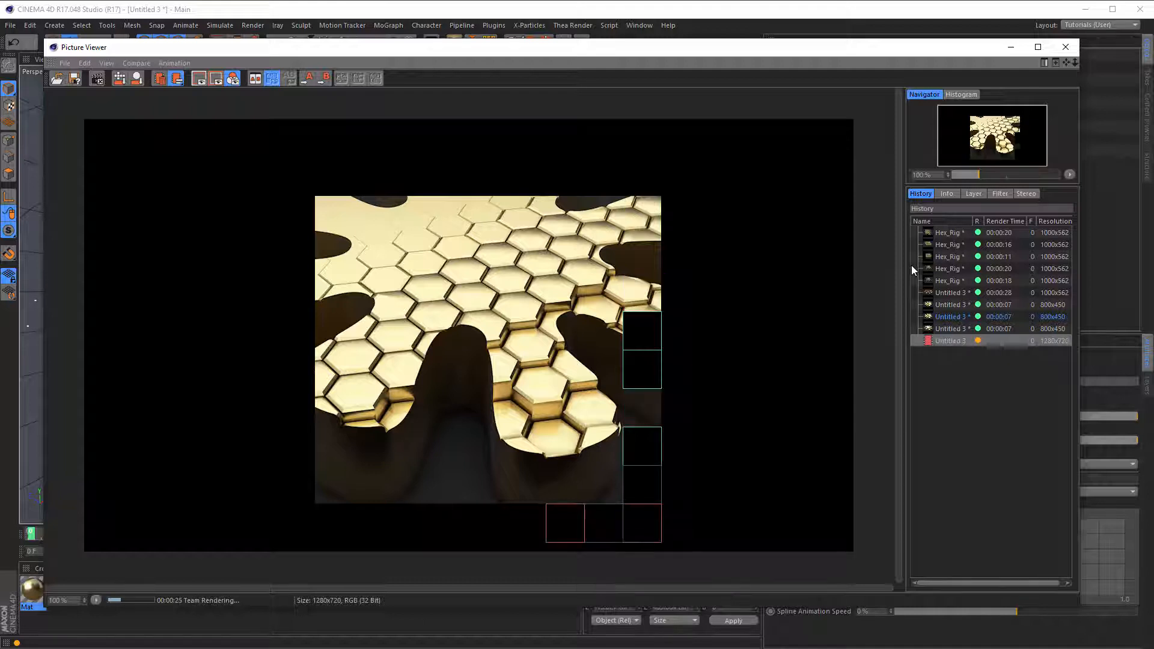
click(1065, 47)
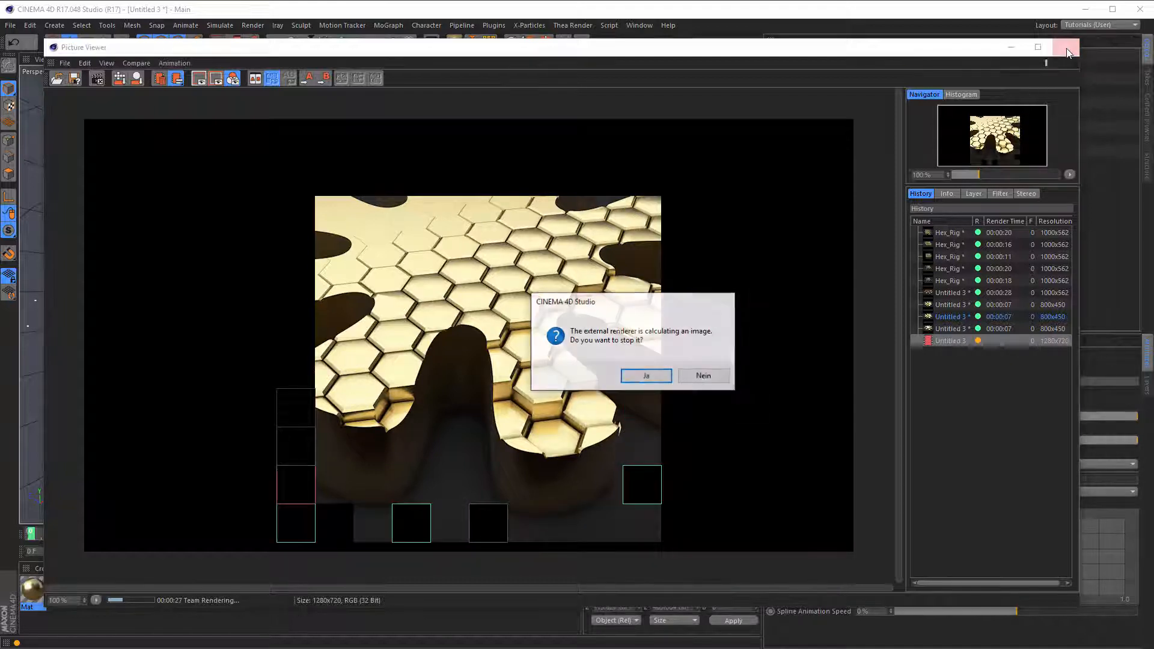
click(629, 378)
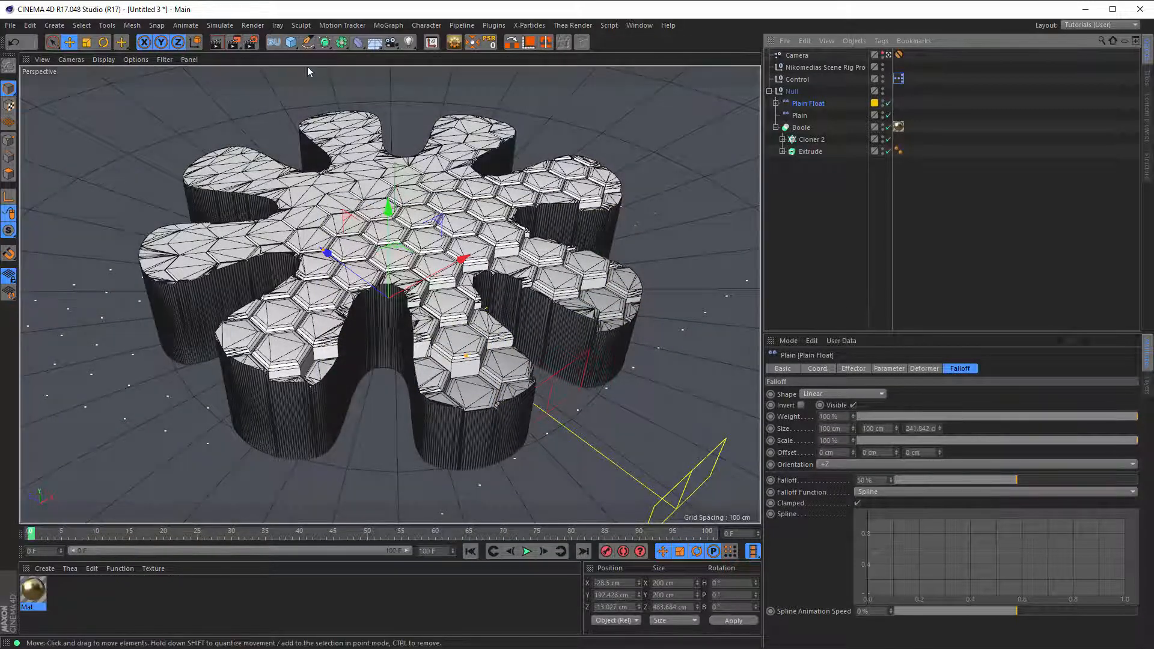
Step: Make Low the active render setting and start the interactive render region in the viewport
click(251, 42)
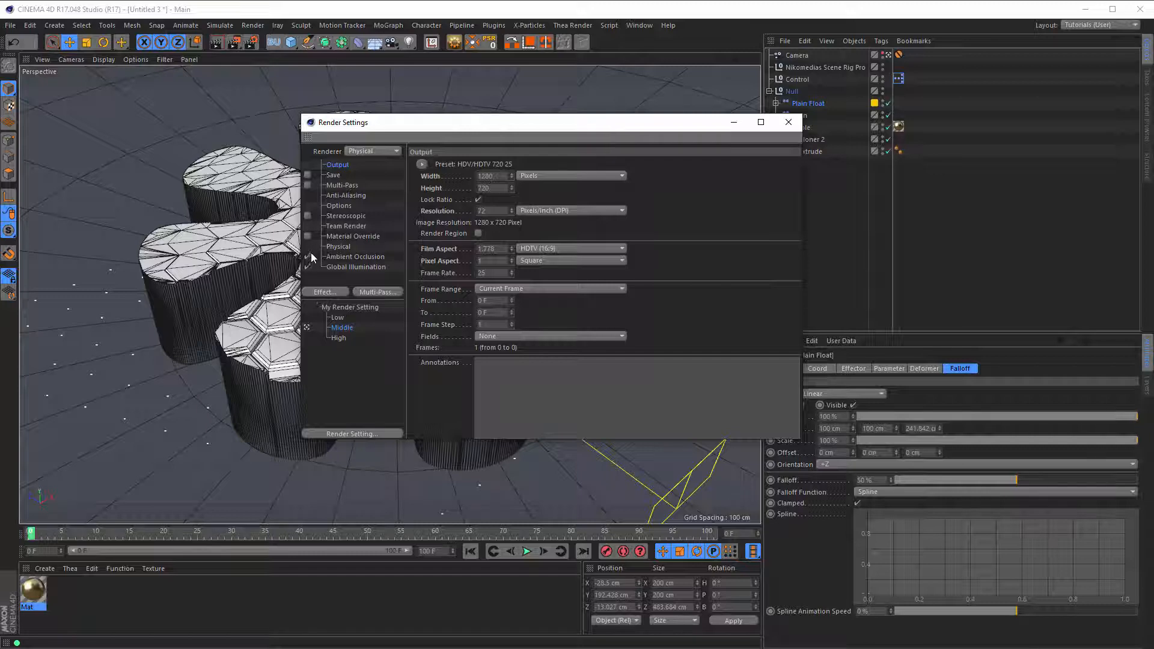
click(306, 317)
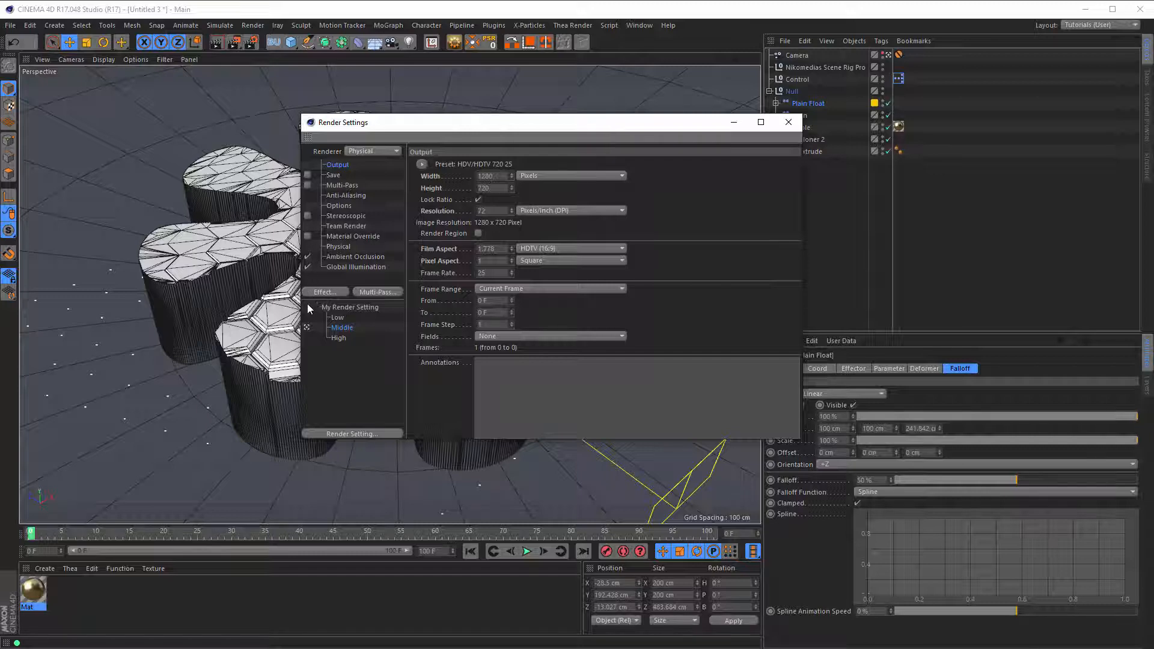
click(788, 122)
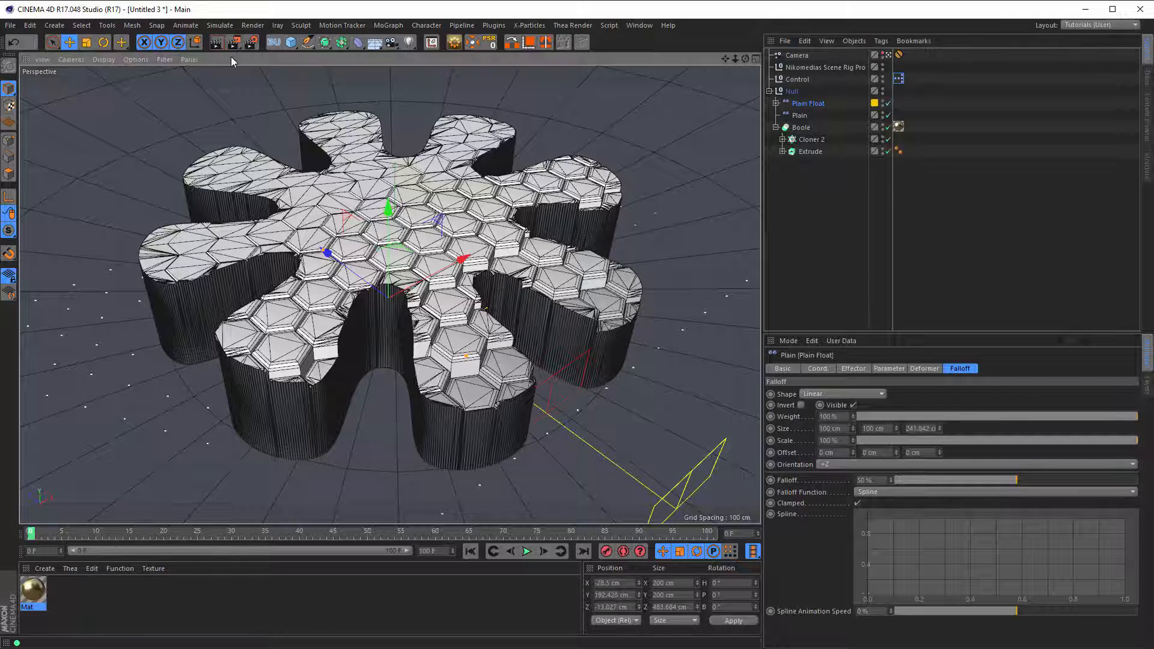
key(alt+r)
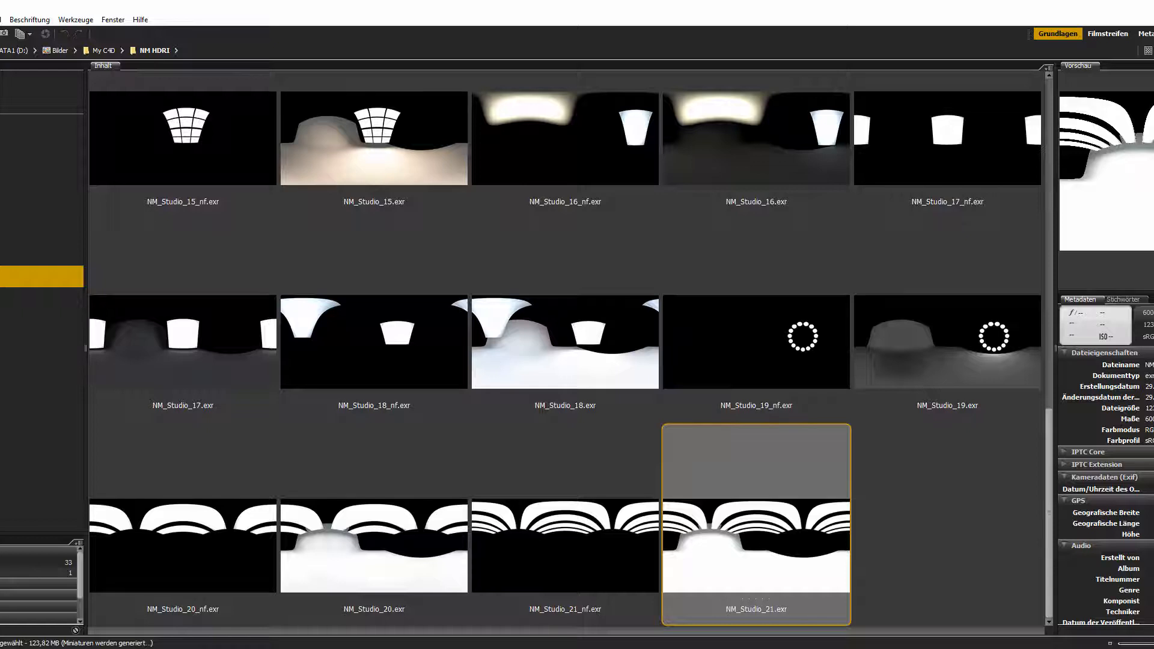
Step: Look through the HDRI Maps folder in Adobe Bridge, reading the EXR files' alpha channel as transparency, and preview NM_Studio_03_nf.exr
click(7, 252)
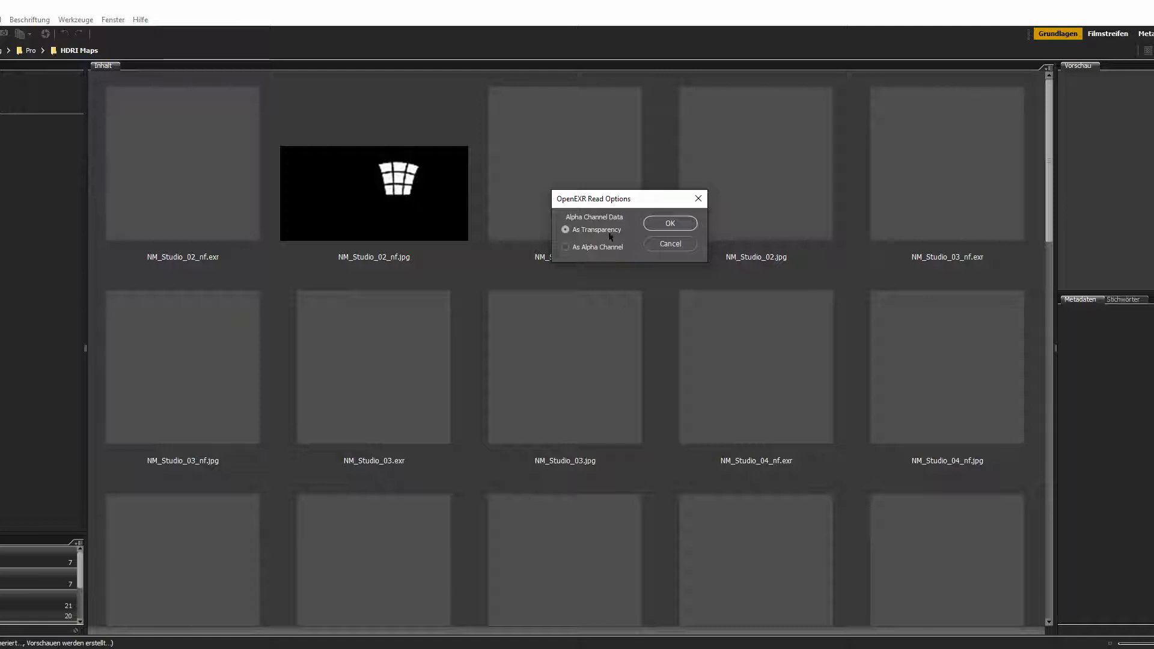
click(670, 224)
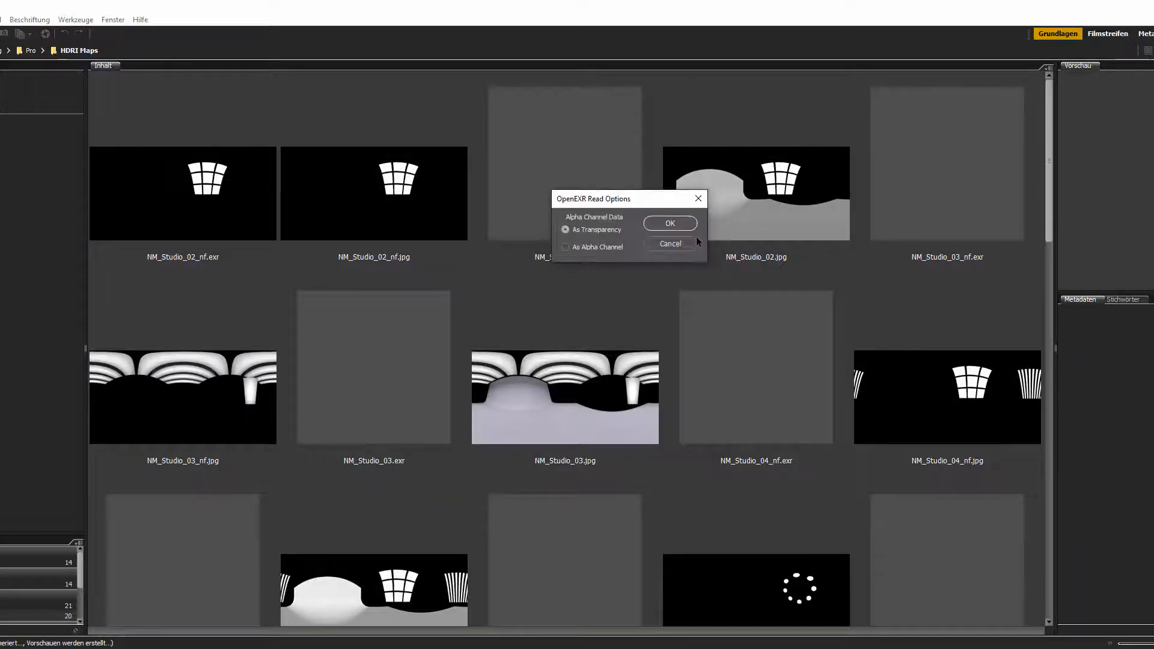
click(661, 226)
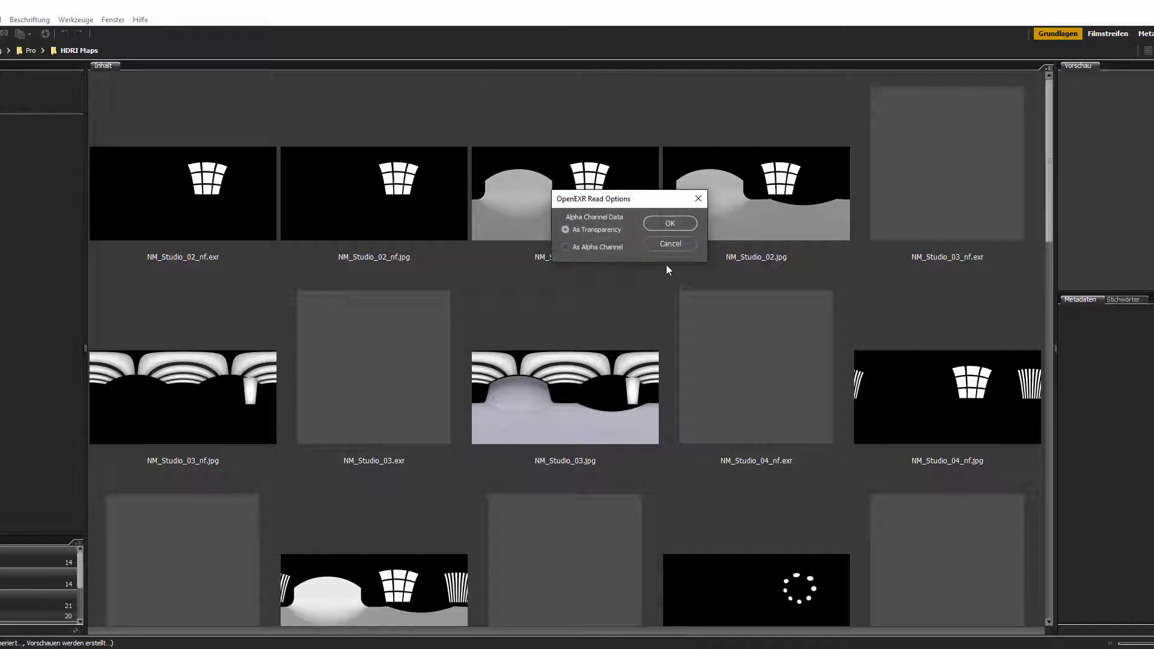
click(661, 226)
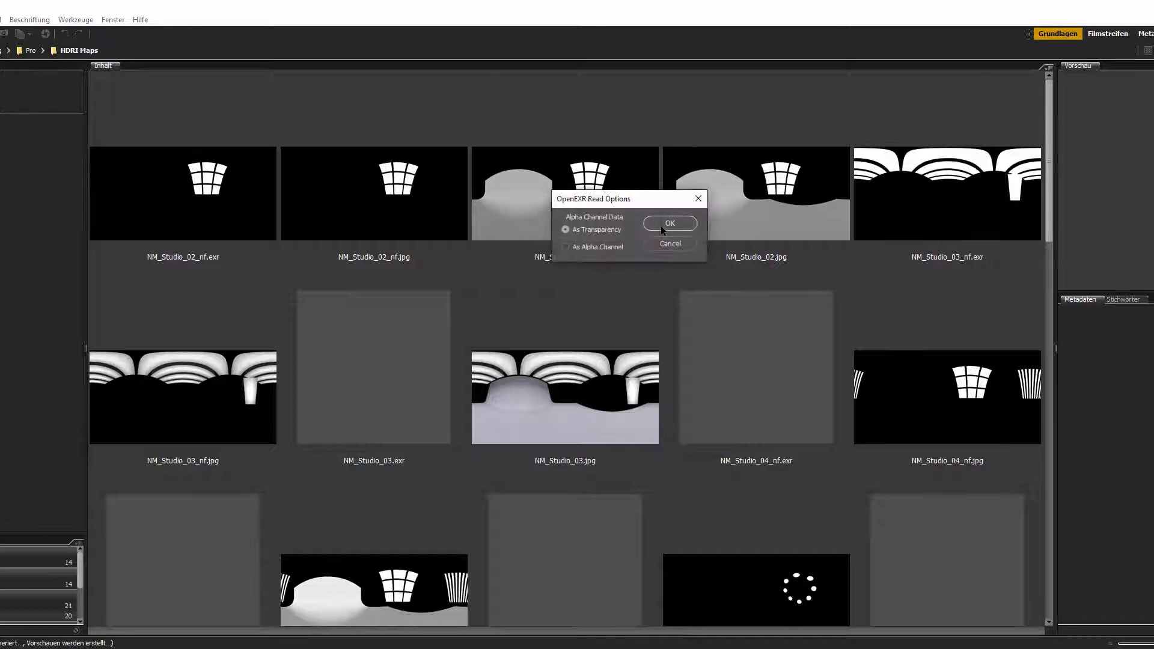
click(661, 226)
click(661, 225)
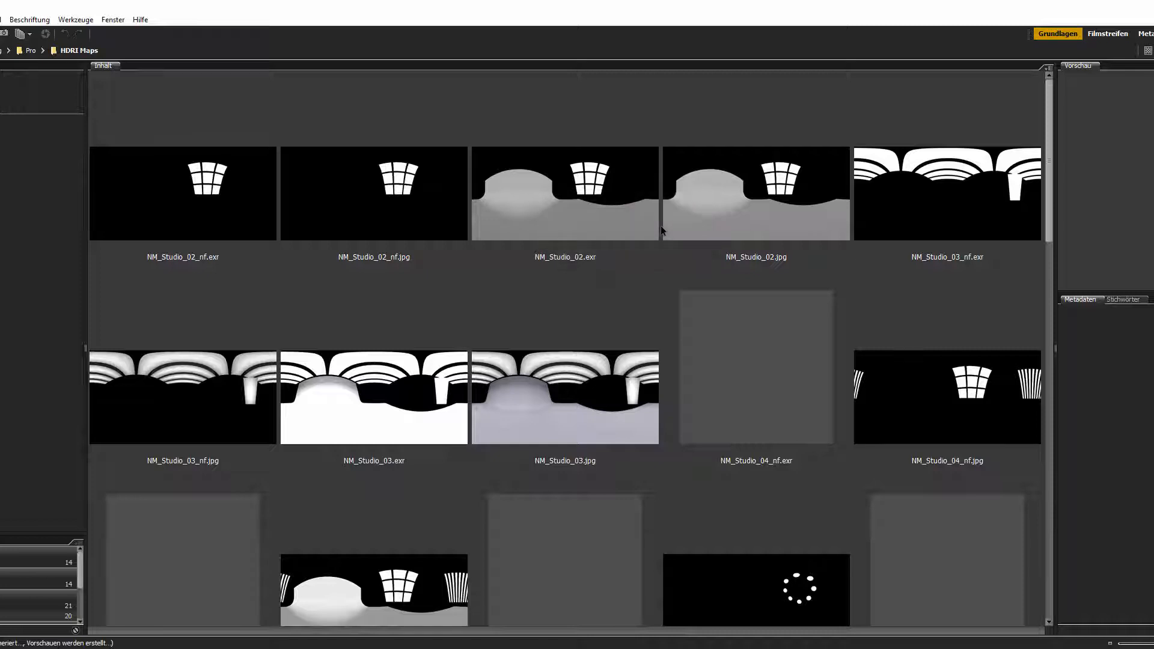
click(661, 225)
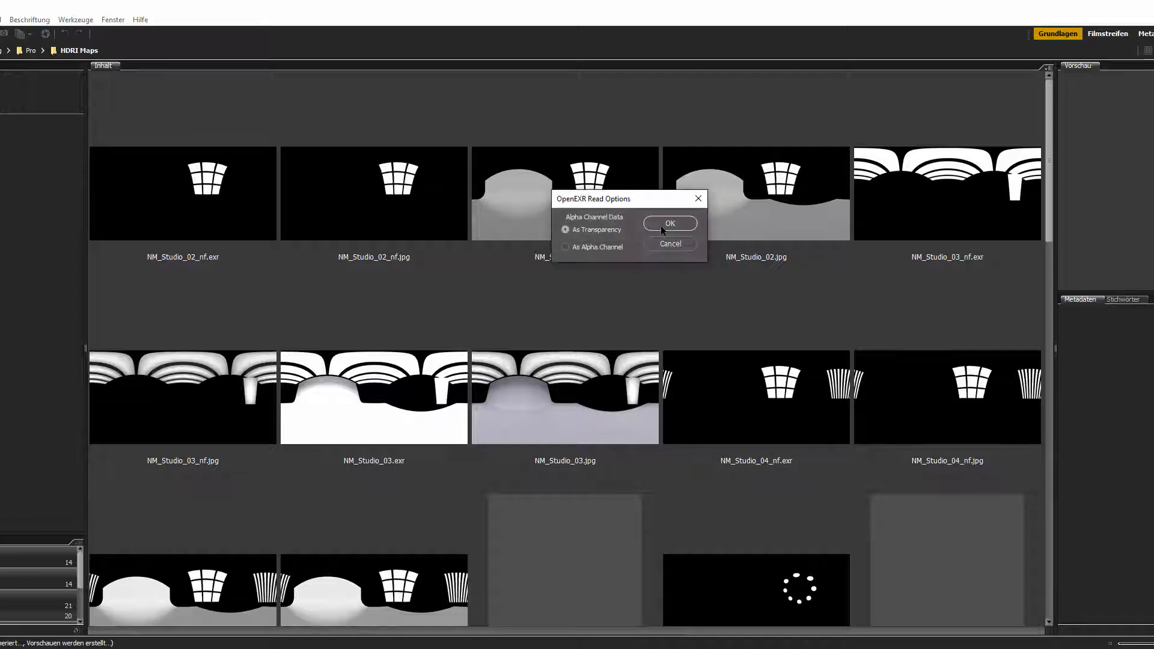
click(661, 225)
click(661, 226)
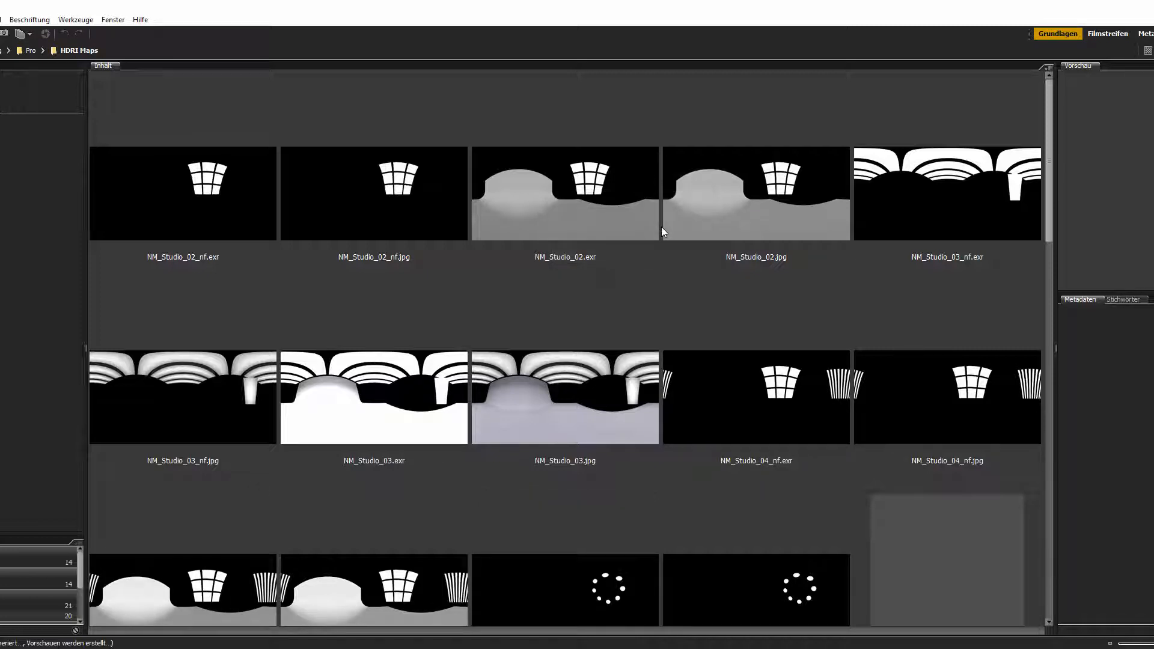
click(661, 226)
click(661, 226)
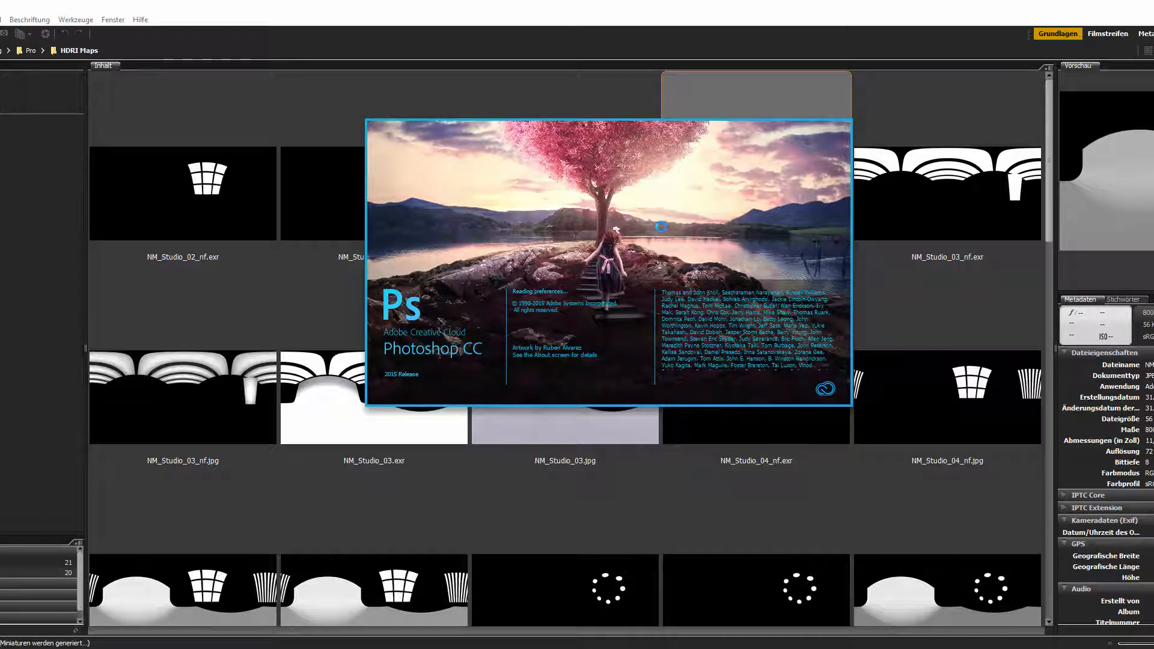
click(955, 119)
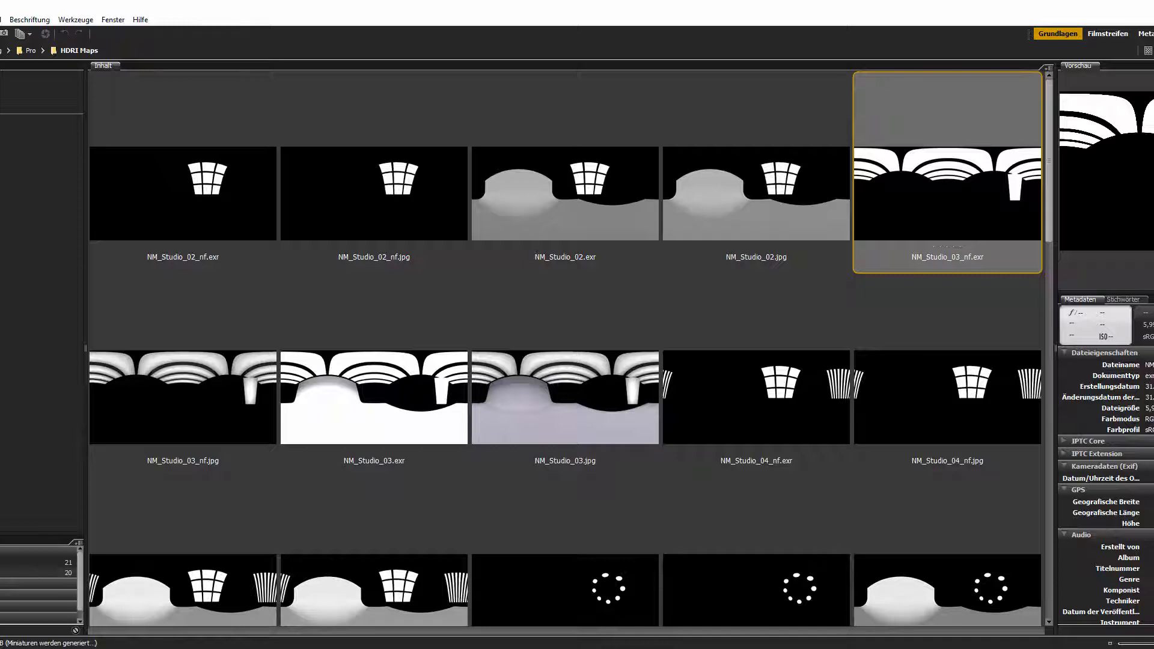
Step: Browse the sIBLLoader folder, looking into sIBL_Collection HDRI Studio and the 3DTotal_free_sample_1 preset folder
click(42, 298)
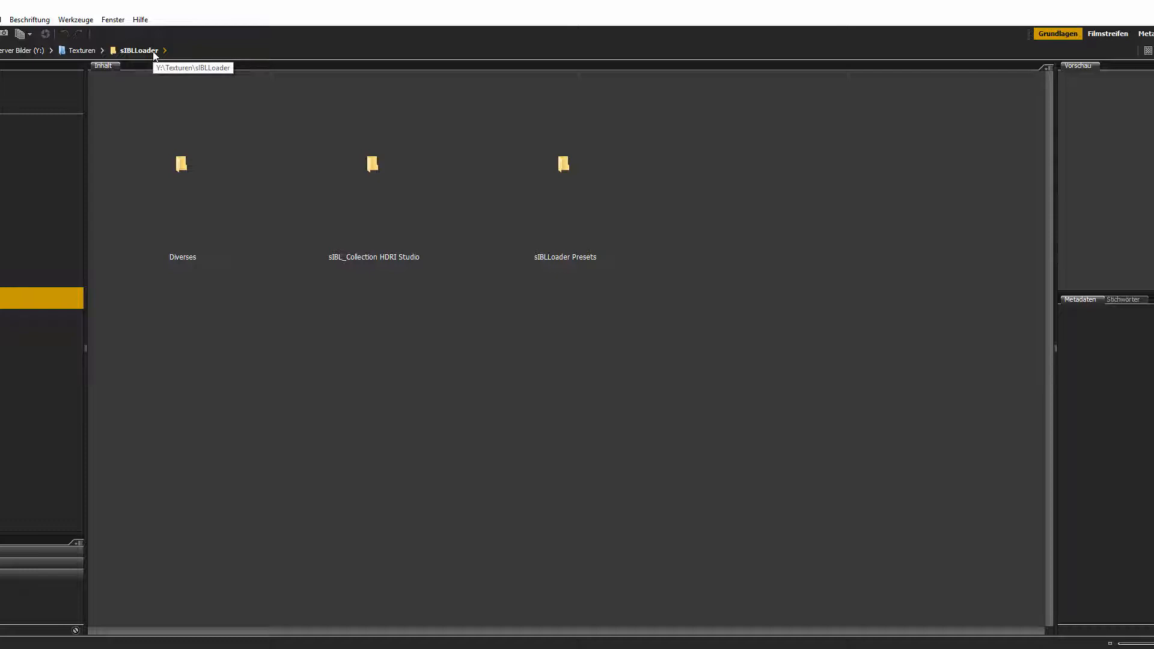
key(alt+Tab)
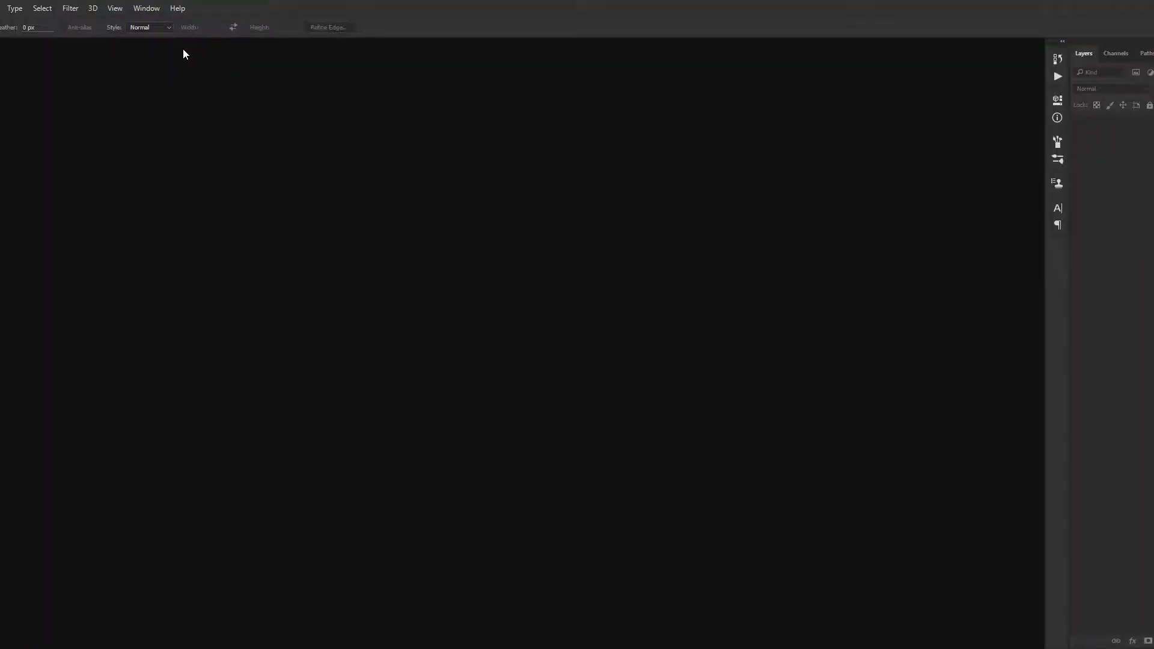
key(alt+Tab)
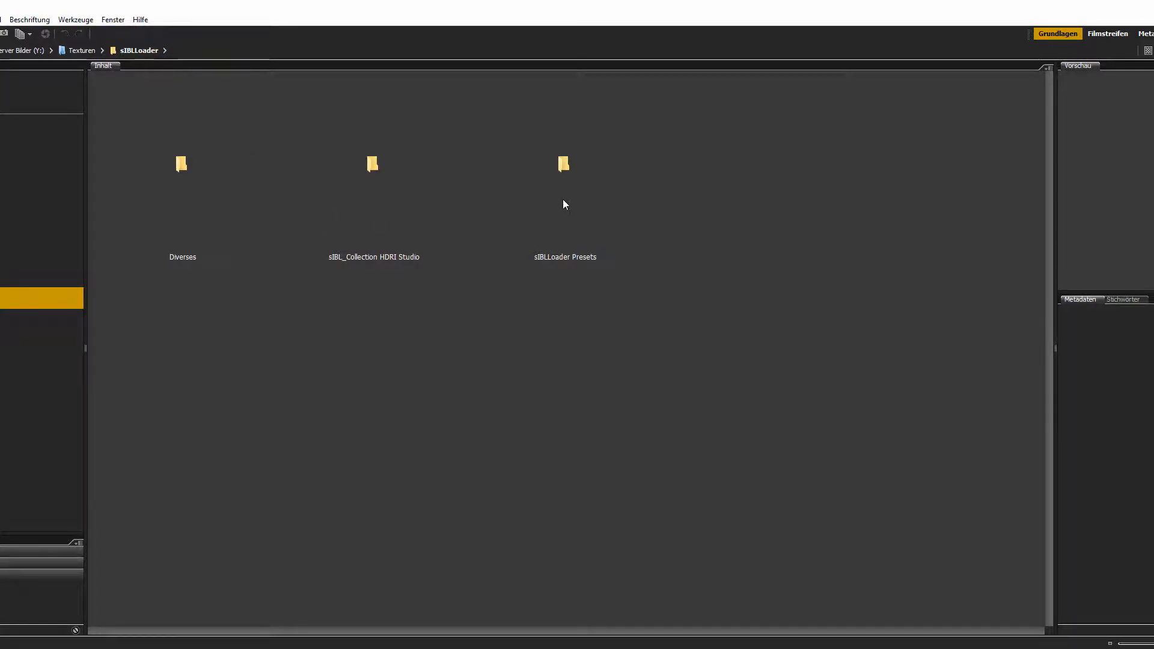
double_click(388, 186)
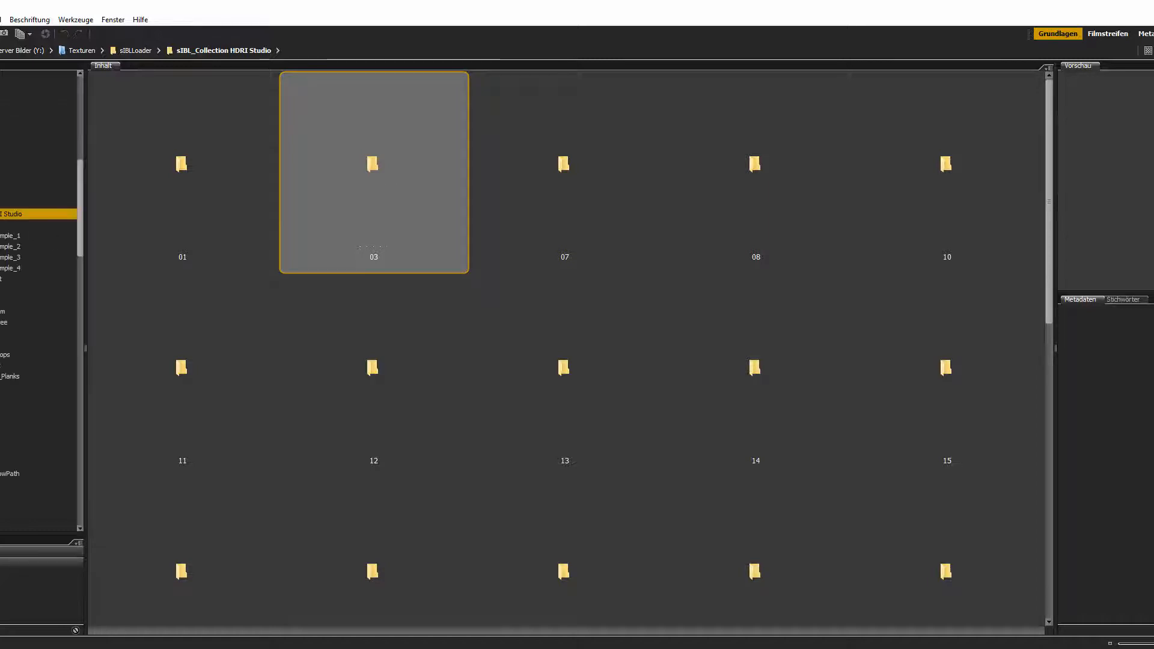
click(11, 235)
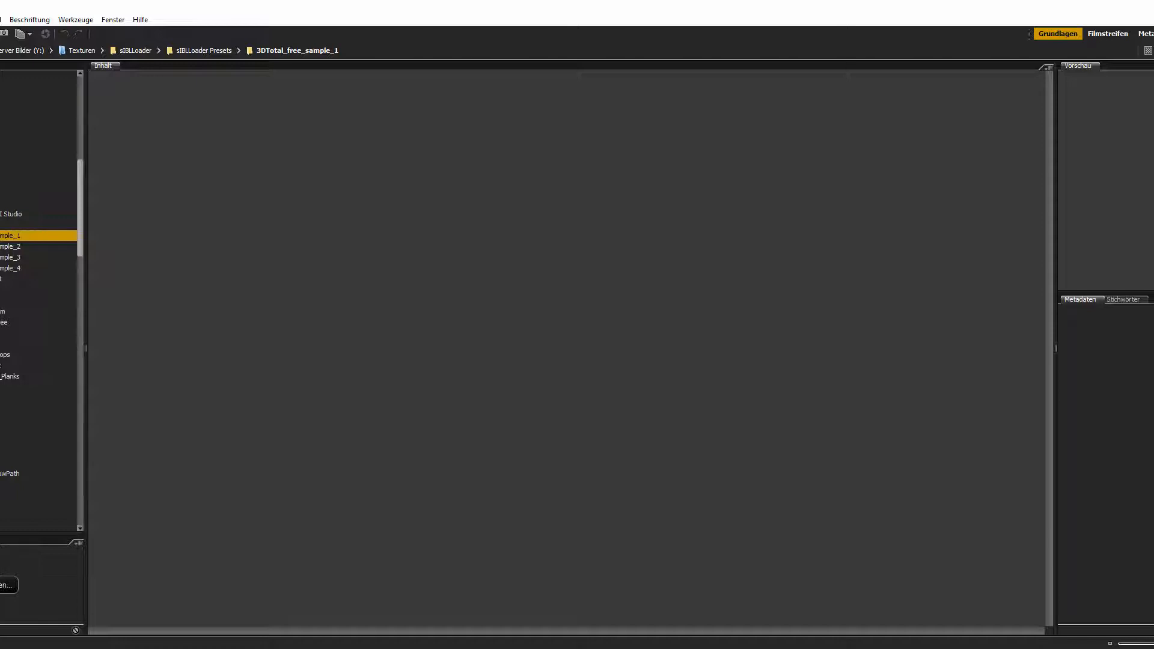
key(Down)
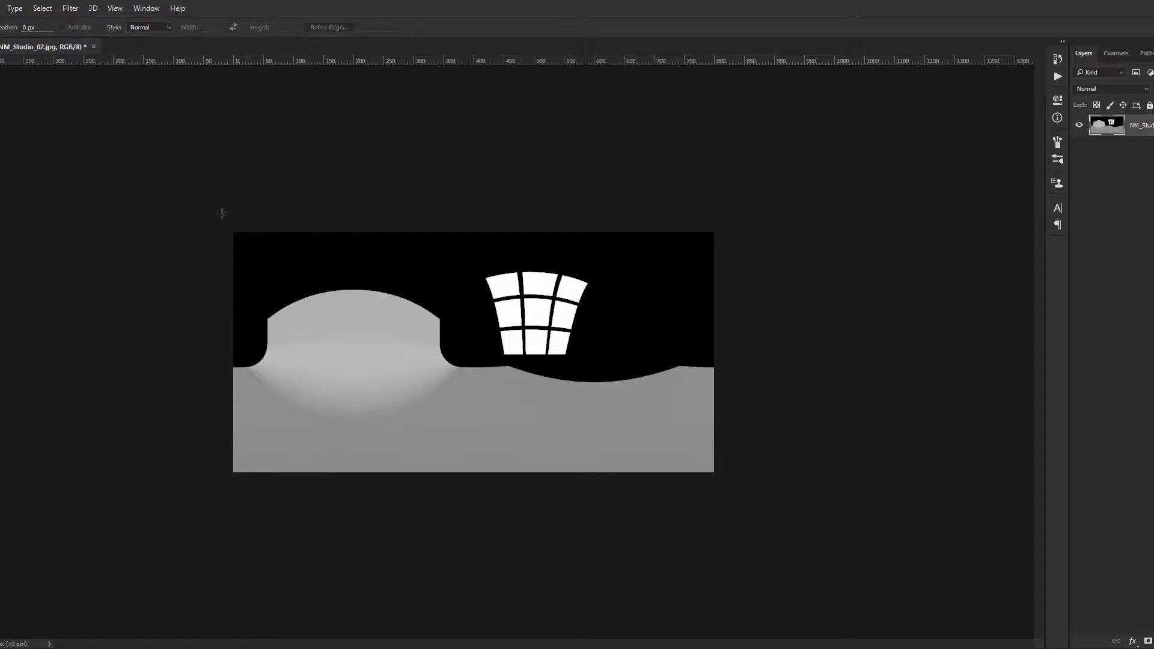
Step: Close the NM_Studio_02.jpg document in Photoshop without saving it
click(93, 46)
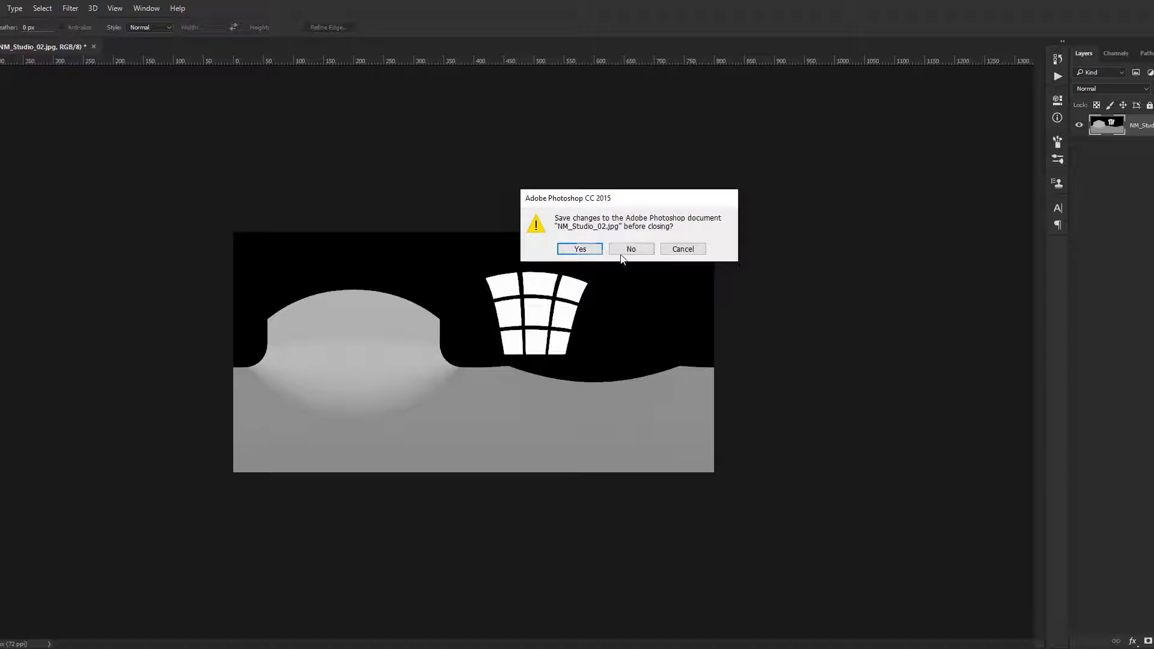
click(629, 249)
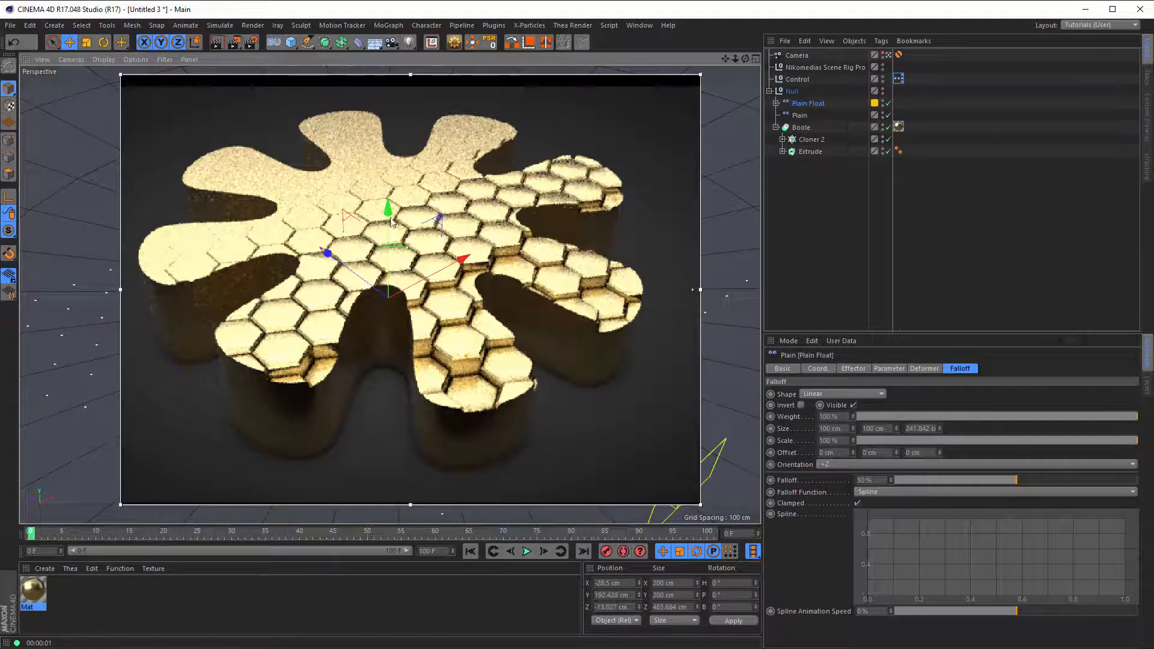
Step: Back in Cinema 4D, enlarge the interactive render region at its lower-left corner and show the Nikomedias Scene Rig Pro's Background & Floor settings
click(840, 68)
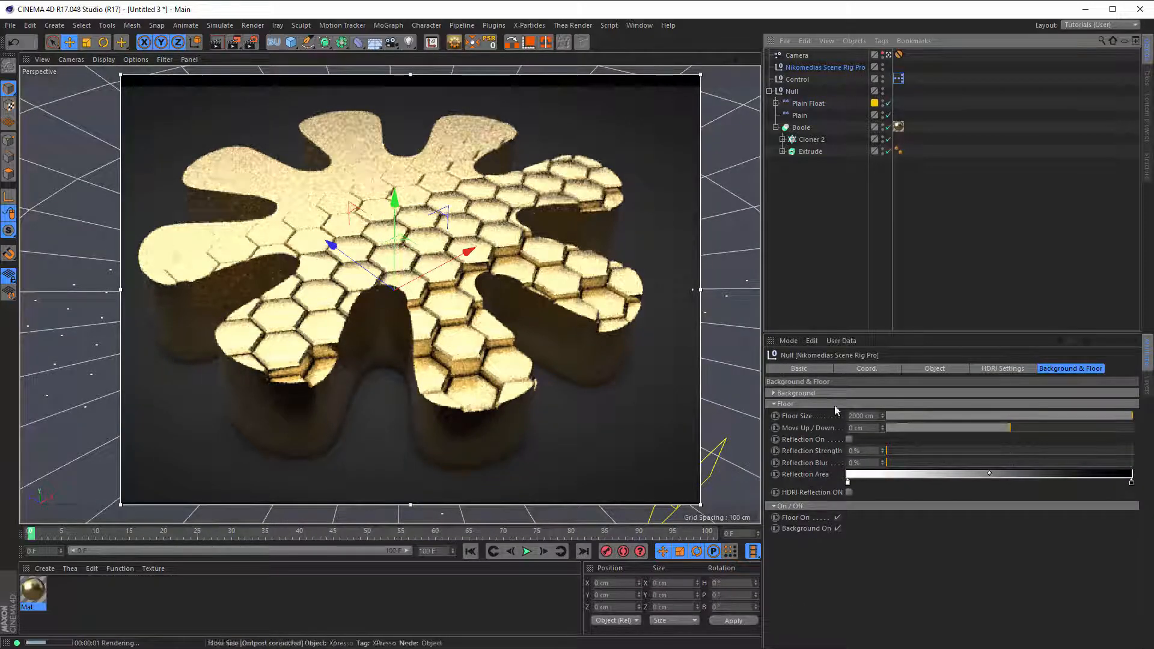
click(1001, 368)
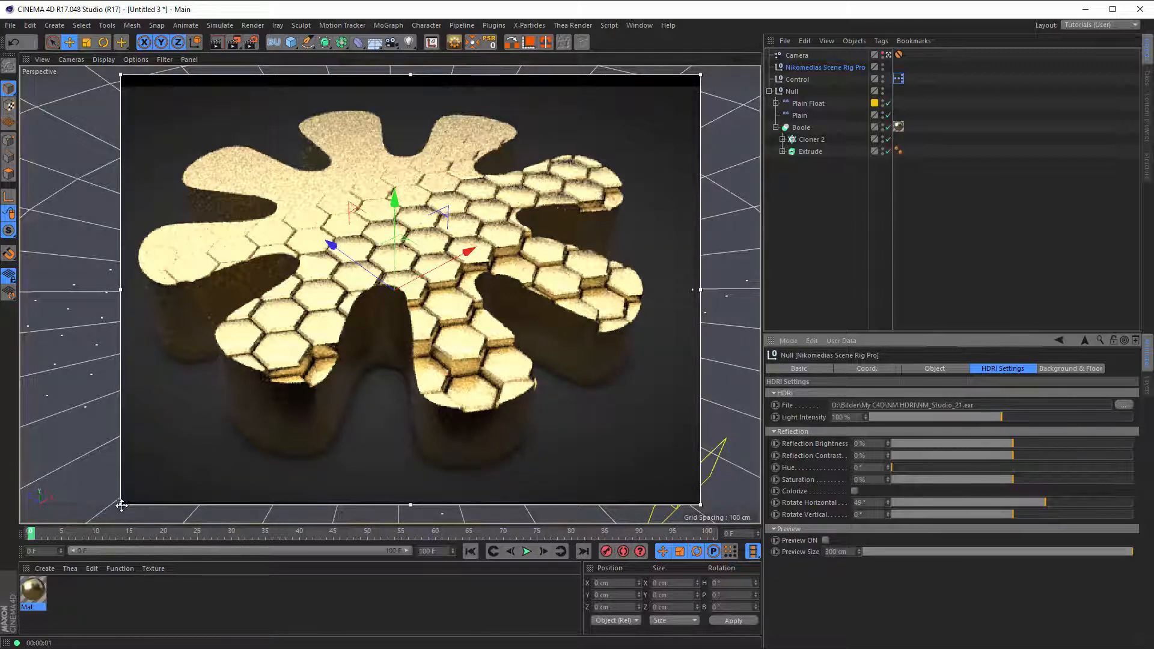
drag(121, 504, 96, 522)
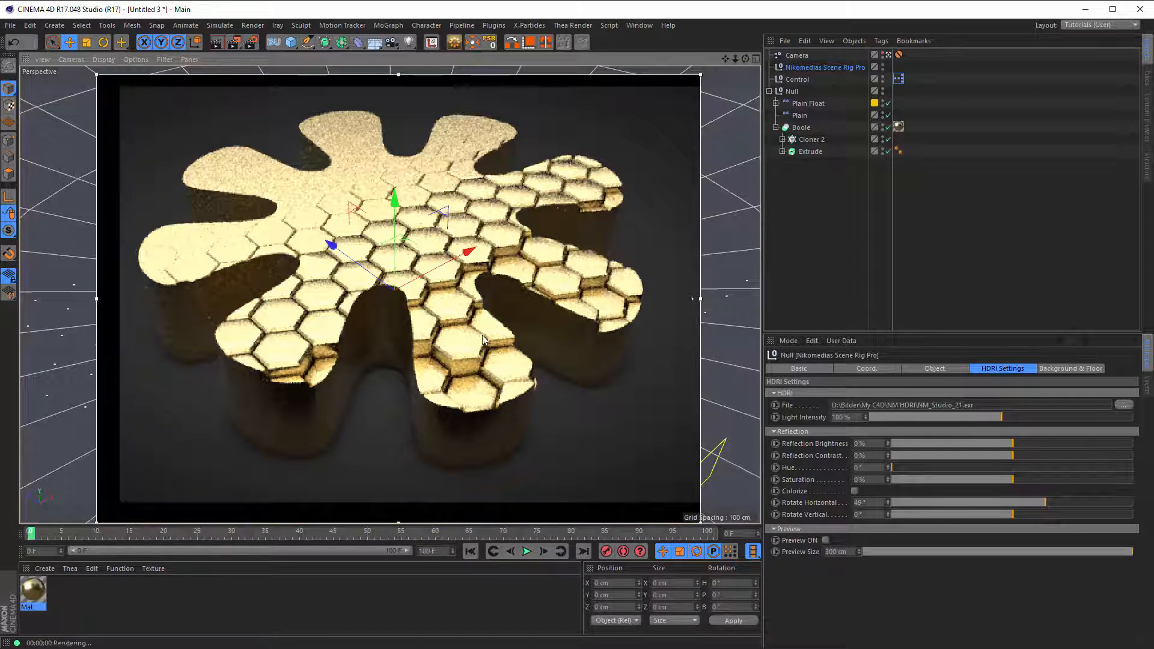
click(1065, 369)
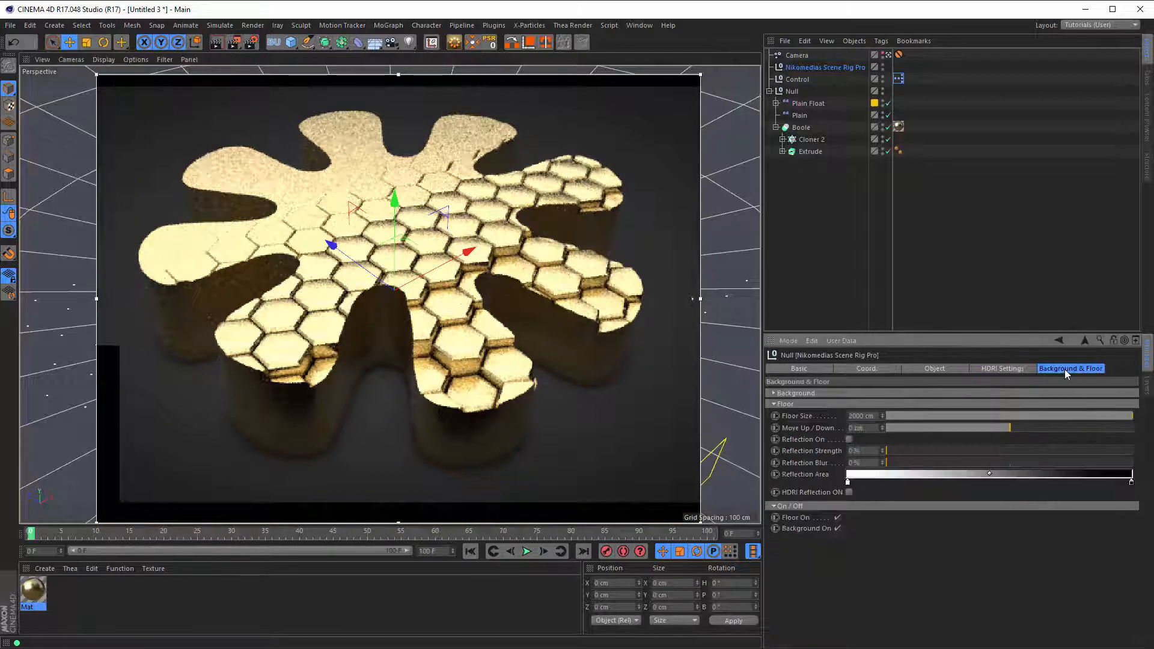
Step: Turn on the scene rig's floor reflection with a Reflection Strength of 4% and a Reflection Blur of 47%
click(848, 439)
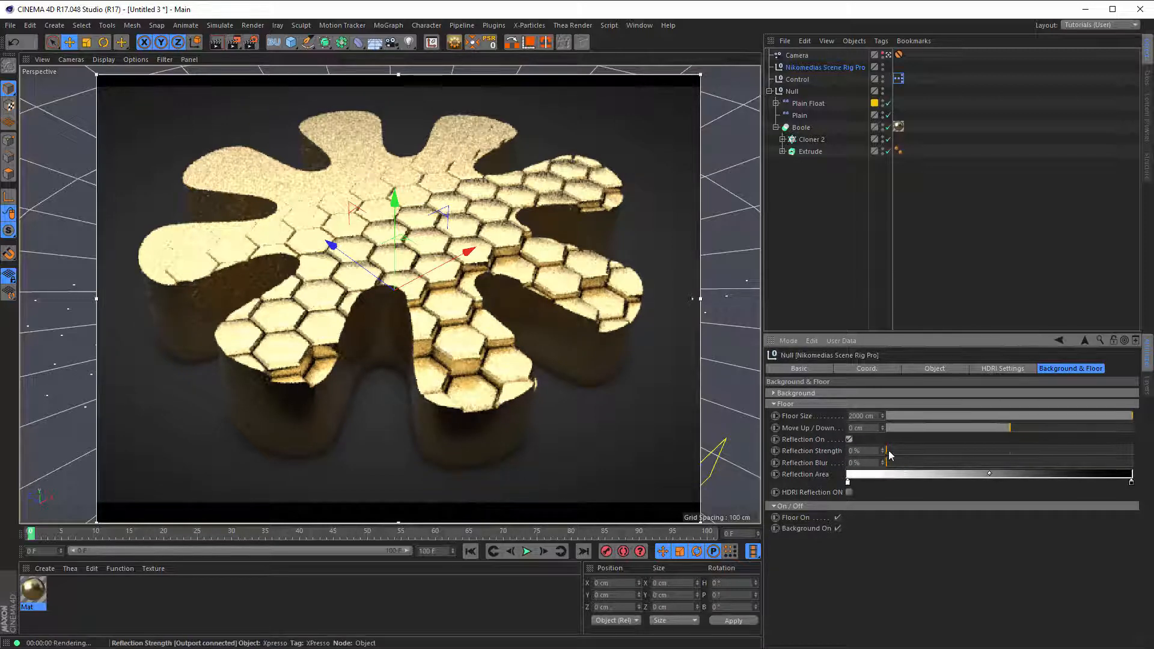
drag(912, 451, 929, 448)
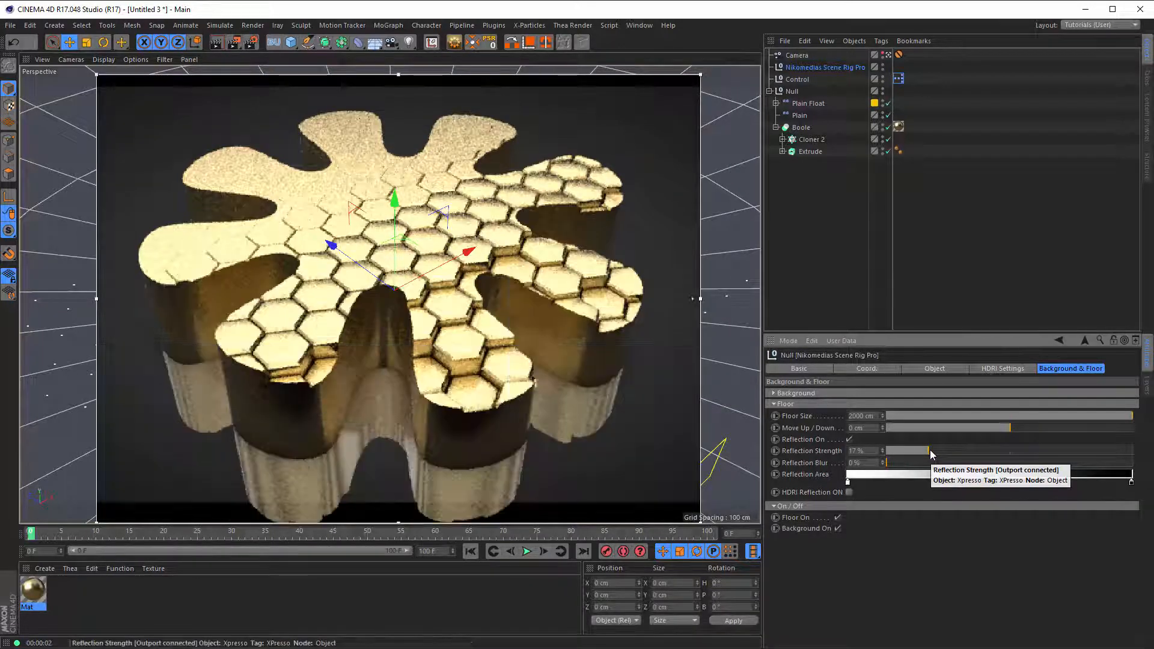
drag(889, 462, 938, 464)
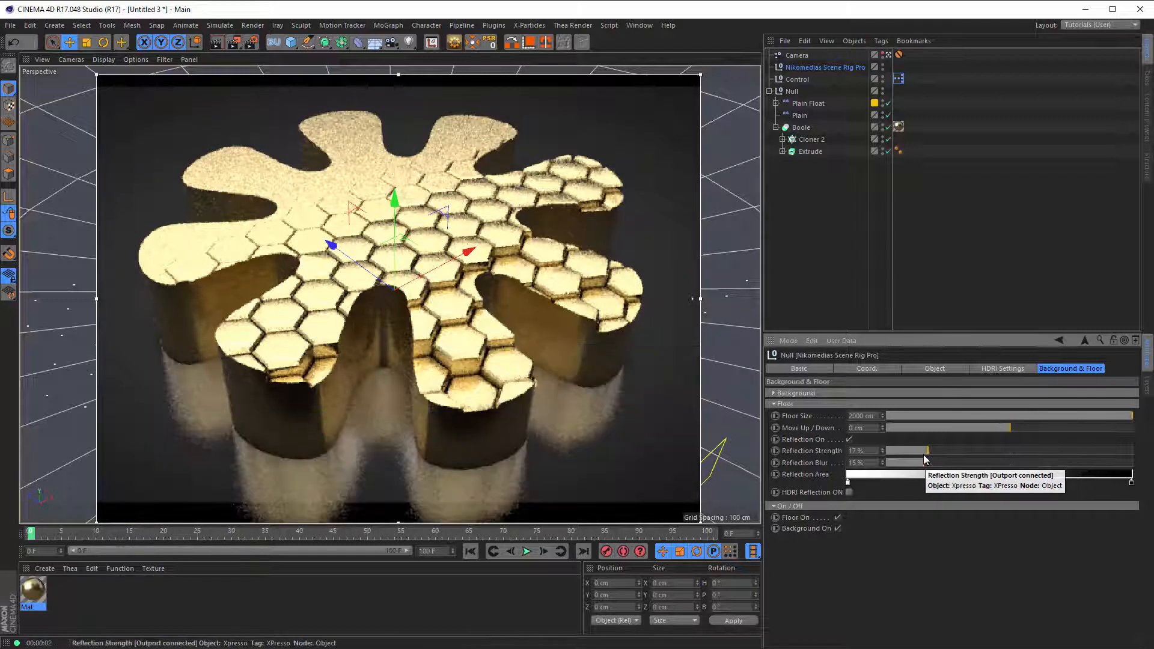
drag(923, 454, 897, 455)
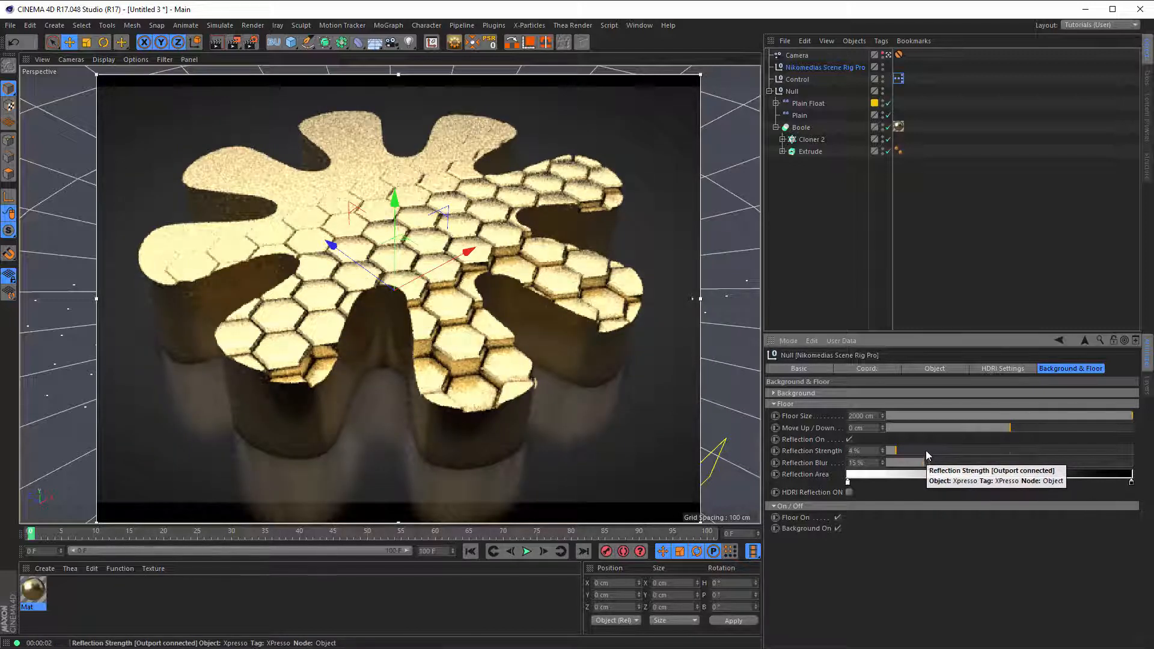
mouse_move(923, 463)
mouse_down()
mouse_move(896, 470)
mouse_move(1002, 470)
mouse_up()
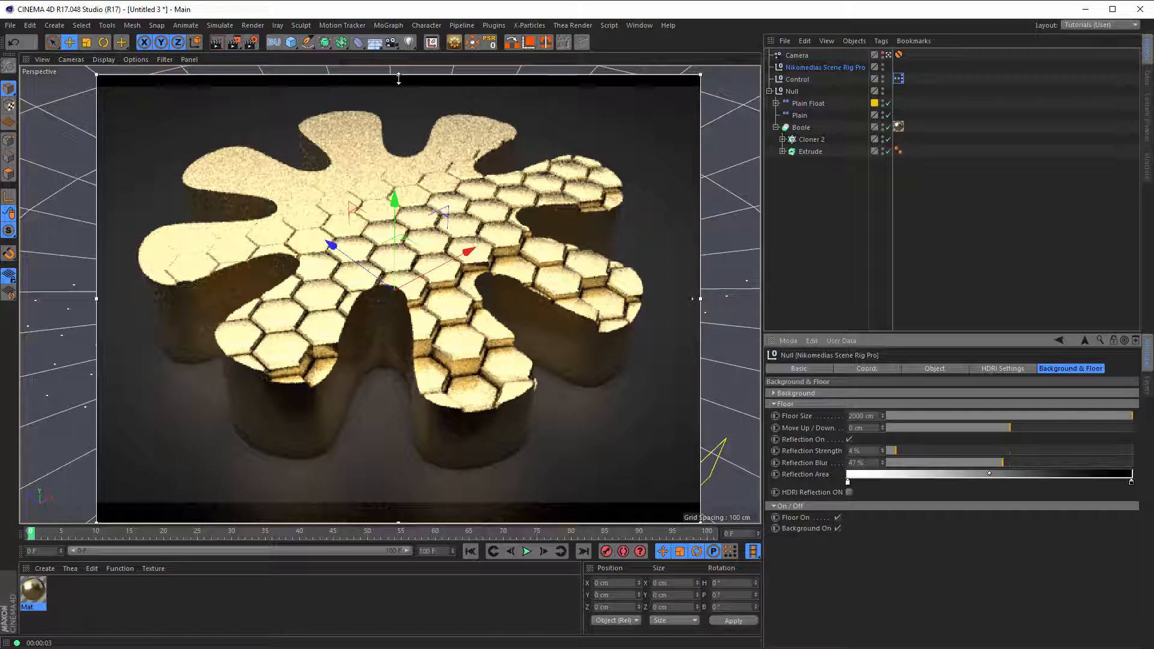
Step: Adjust the top, bottom and side edges of the interactive render region to fit the rendered frame, and turn the region off
drag(399, 78, 396, 90)
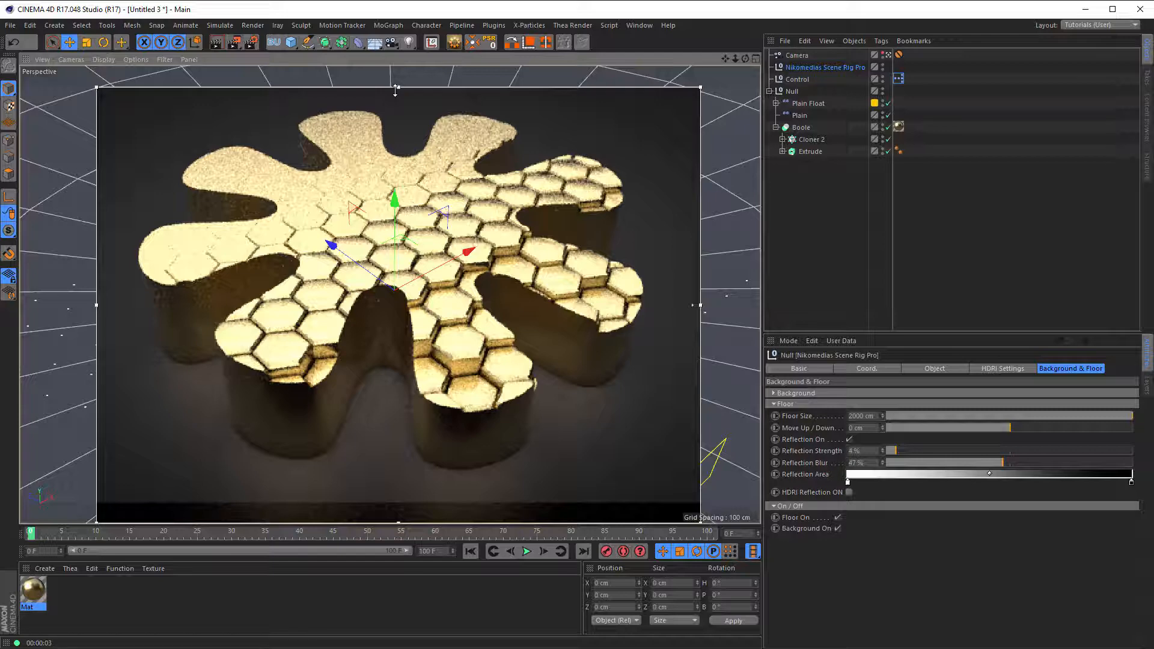
drag(399, 522, 408, 499)
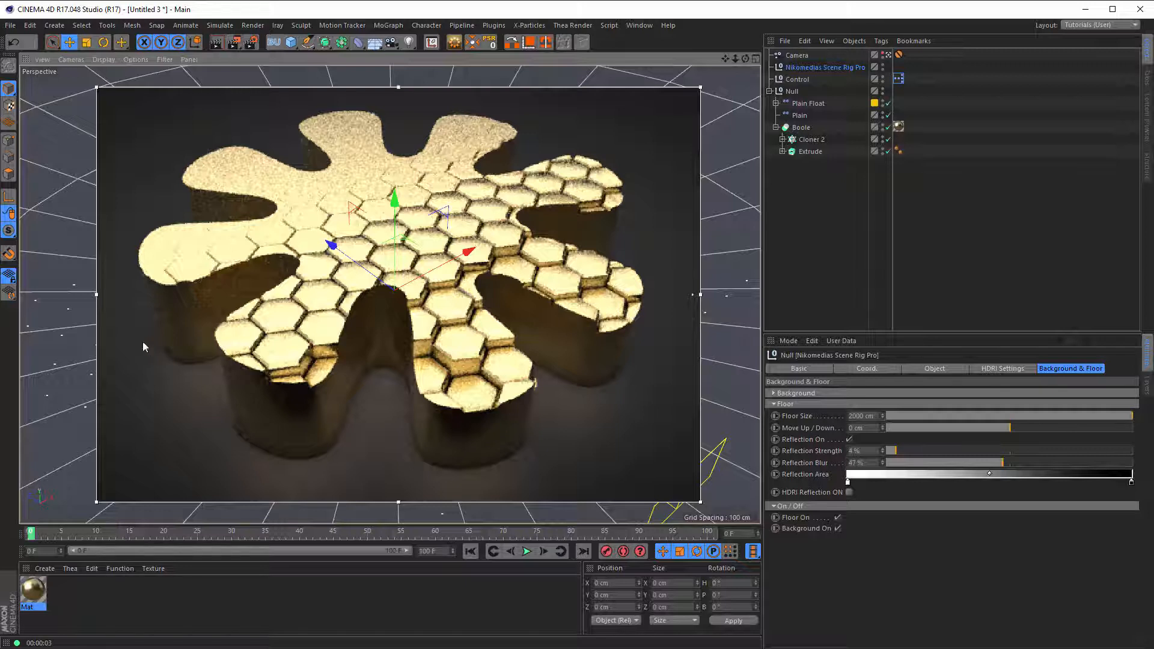
drag(99, 295, 89, 295)
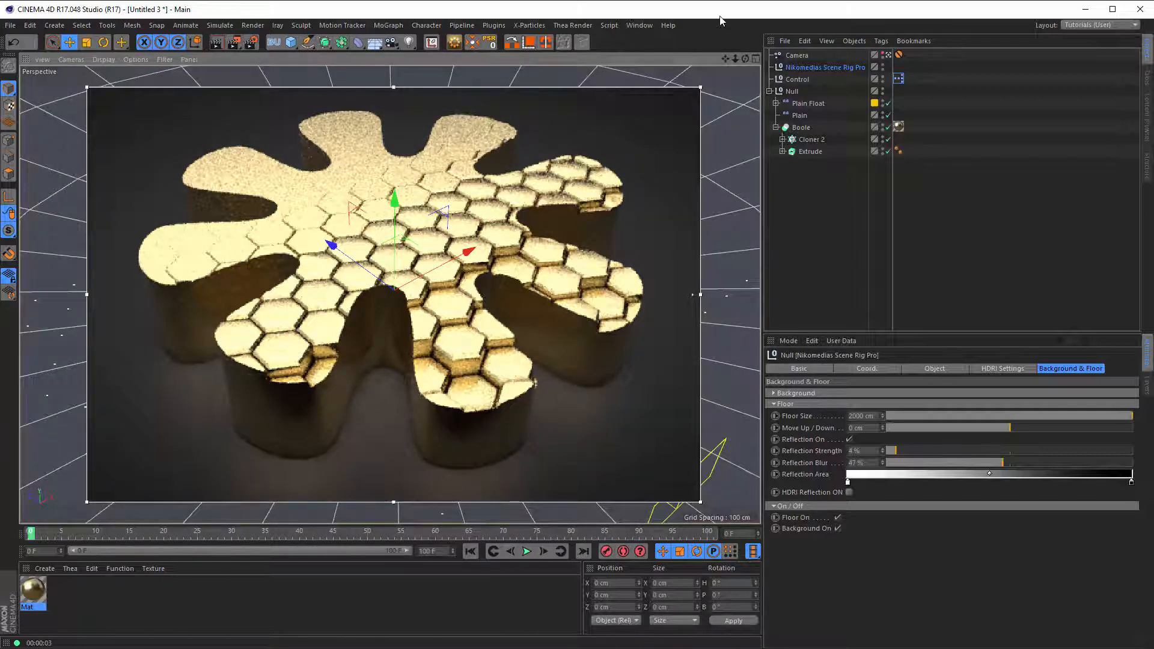
key(alt+r)
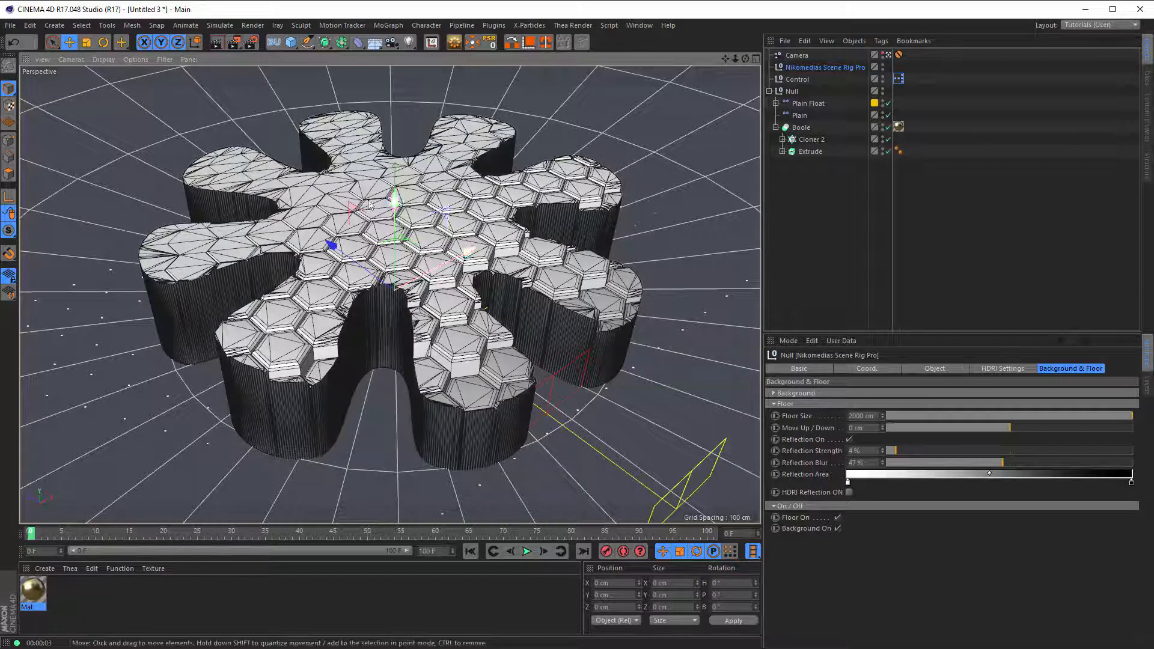
Step: Expand the Extrude to reveal its Flower spline and disable the Boole
click(801, 154)
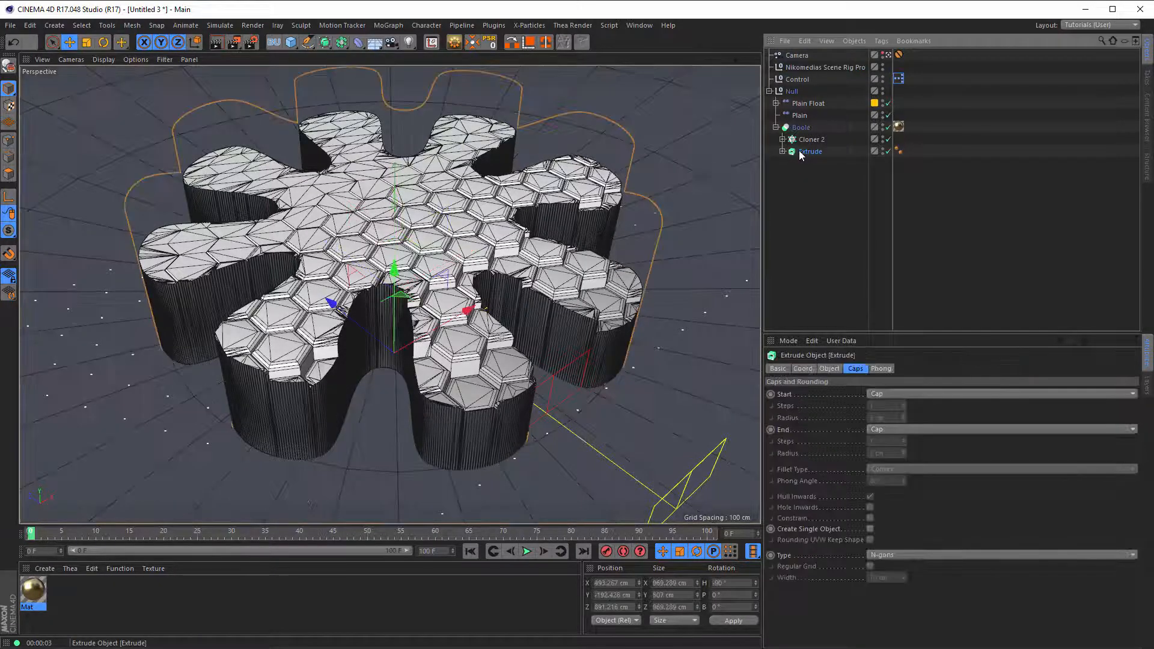
click(782, 152)
click(888, 127)
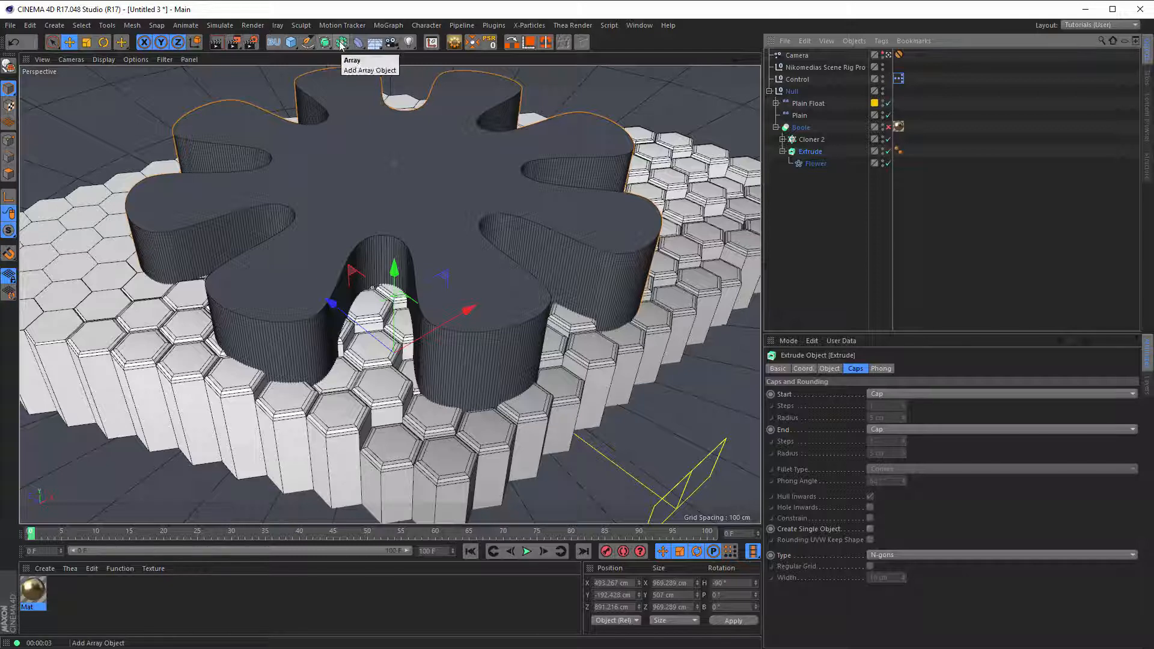
click(307, 42)
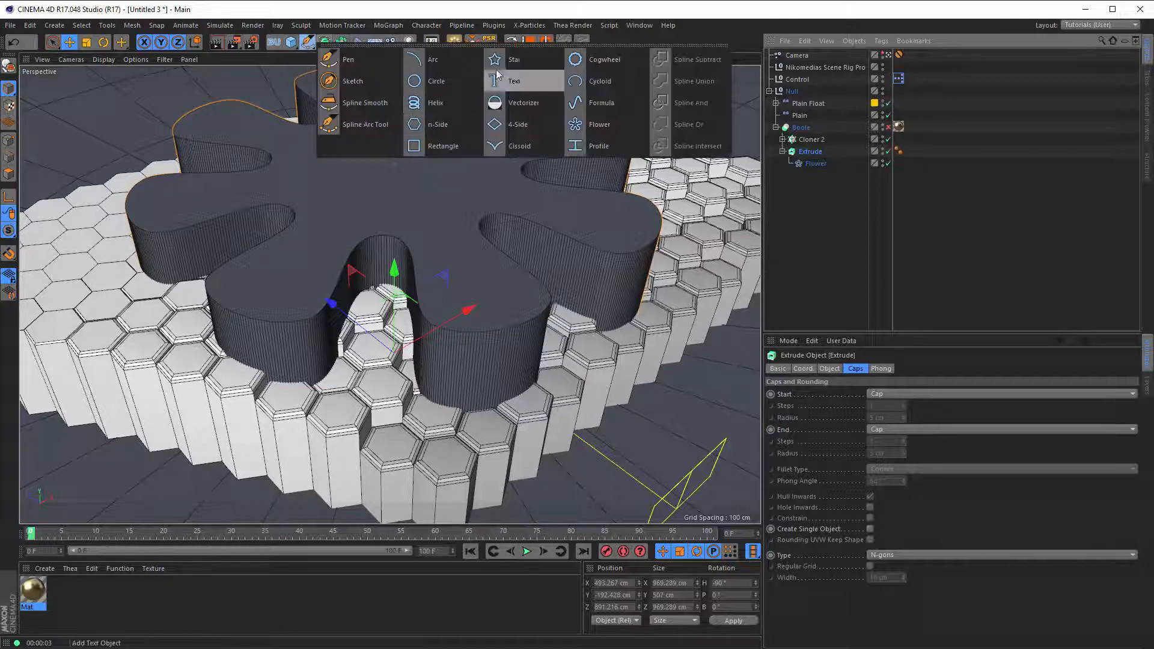
click(812, 168)
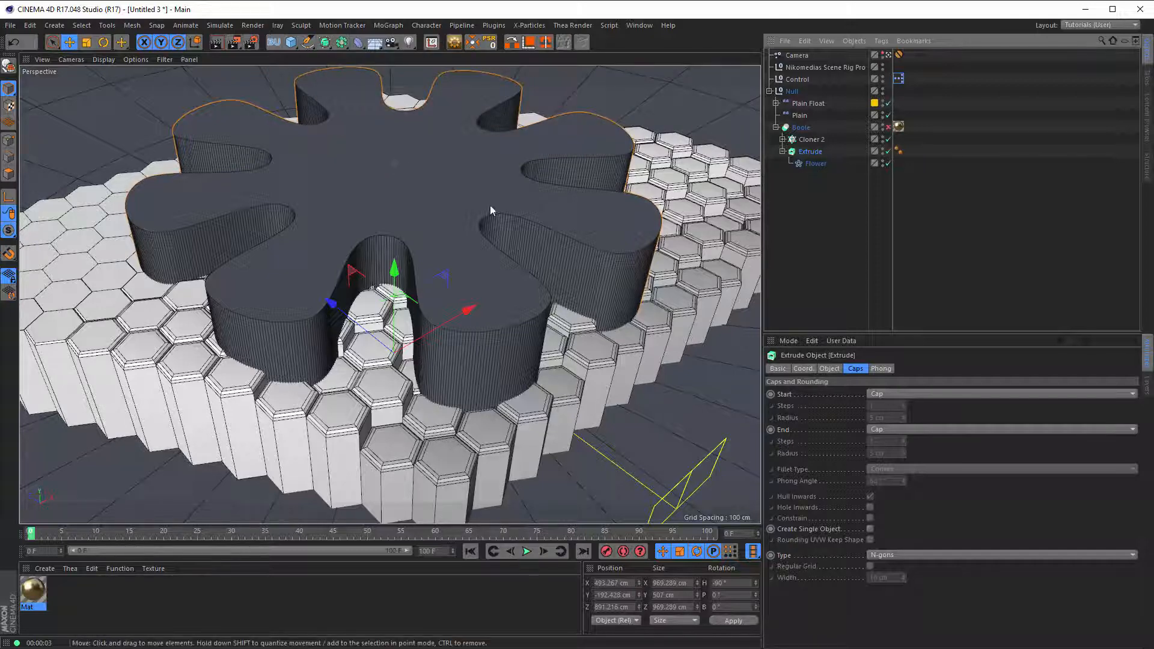
Step: Add a Star spline outside the Null hierarchy, keeping Flower inside the Extrude, and set the star's plane to XZ
click(806, 166)
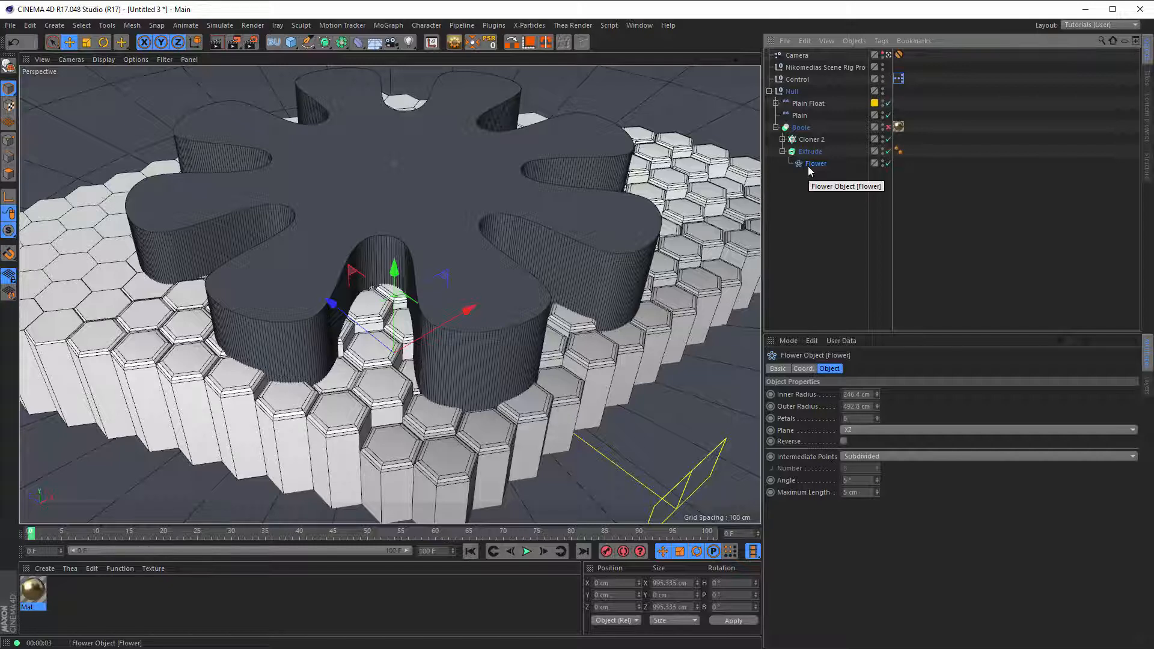
click(311, 45)
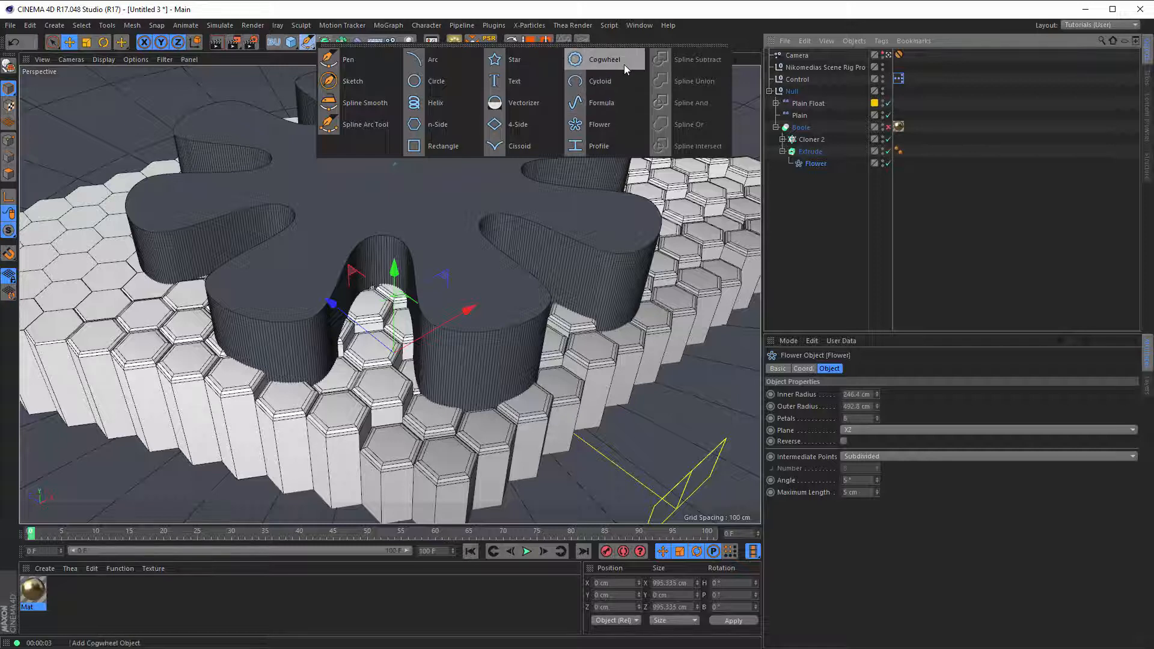
alt+click(514, 60)
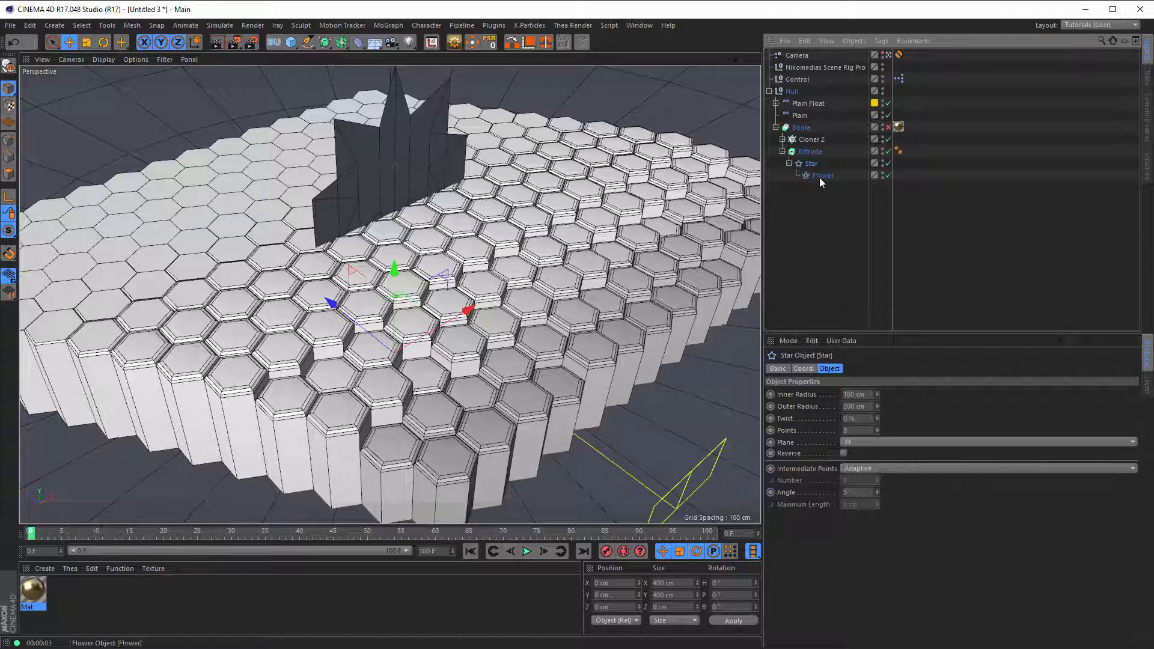
drag(822, 175, 803, 219)
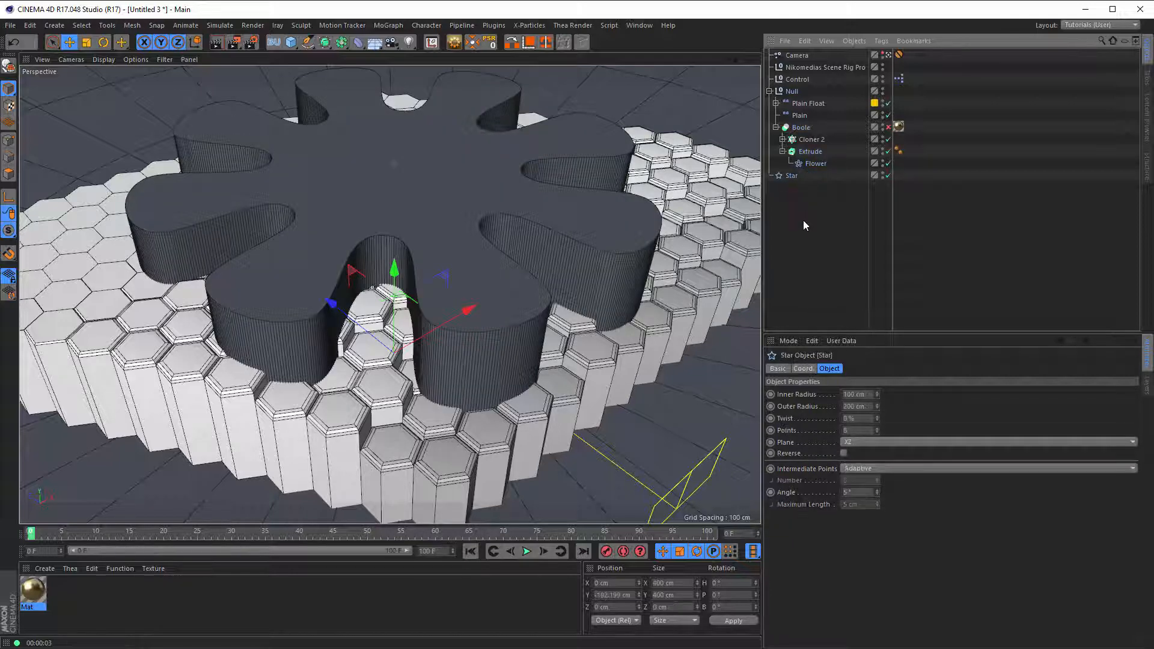
click(874, 442)
click(875, 480)
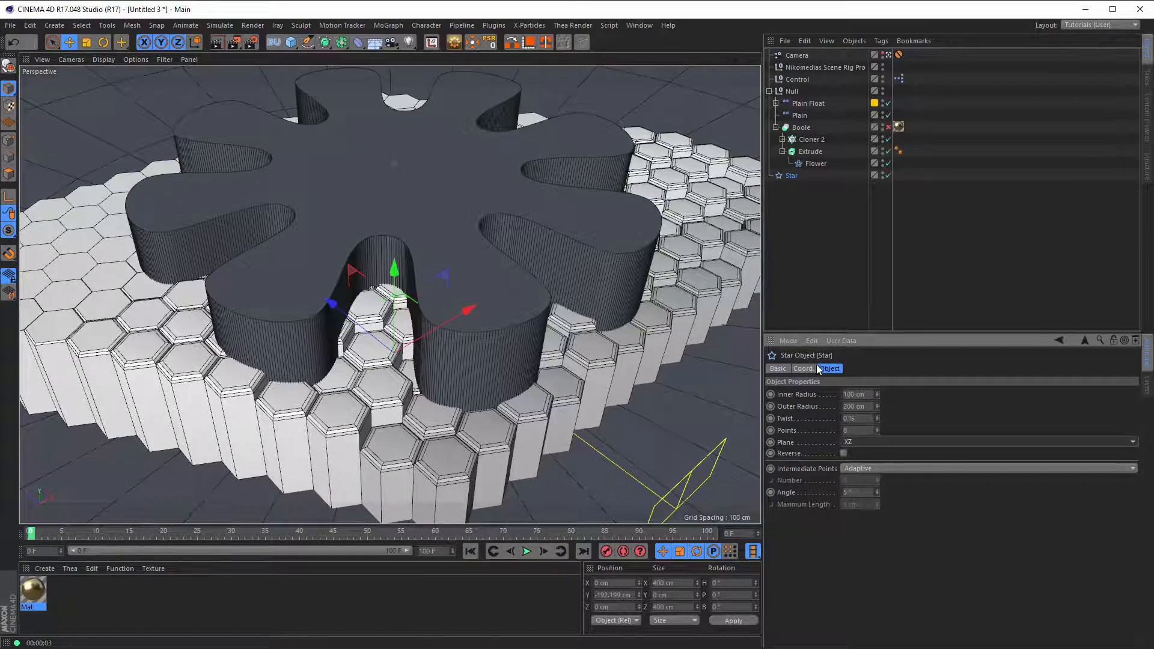
Step: Raise the Star to a Y position of about -173 cm and swap it for the Flower spline inside the Extrude
mouse_move(395, 270)
mouse_down()
mouse_move(431, 67)
mouse_move(399, 85)
mouse_move(409, 270)
mouse_up()
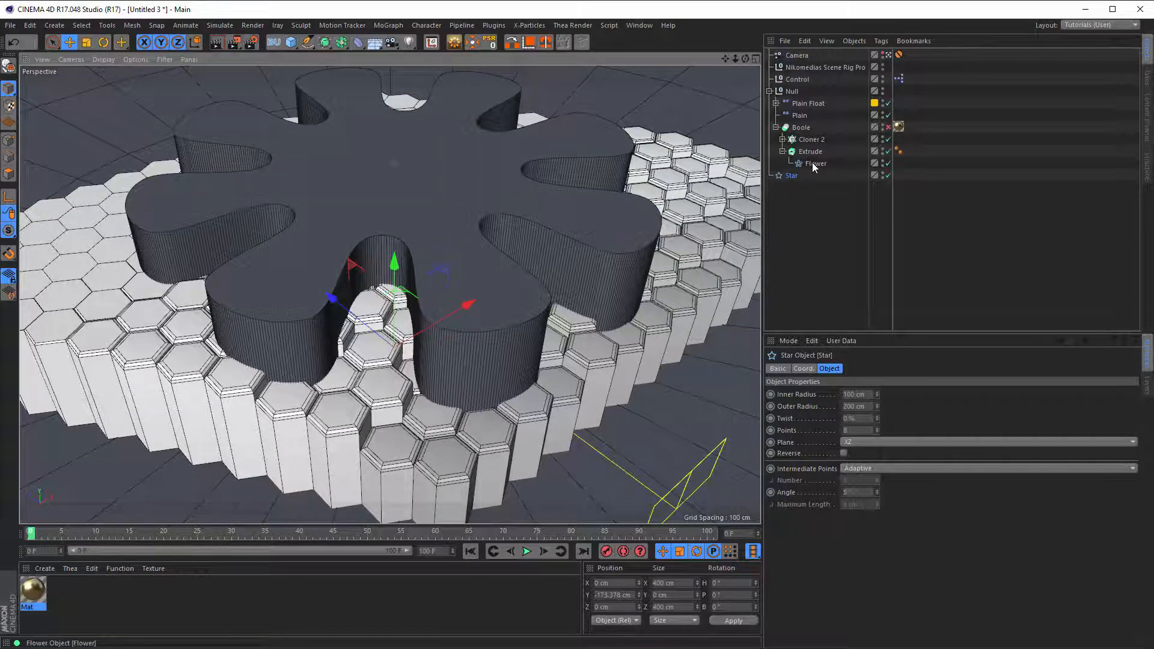
drag(815, 164, 799, 226)
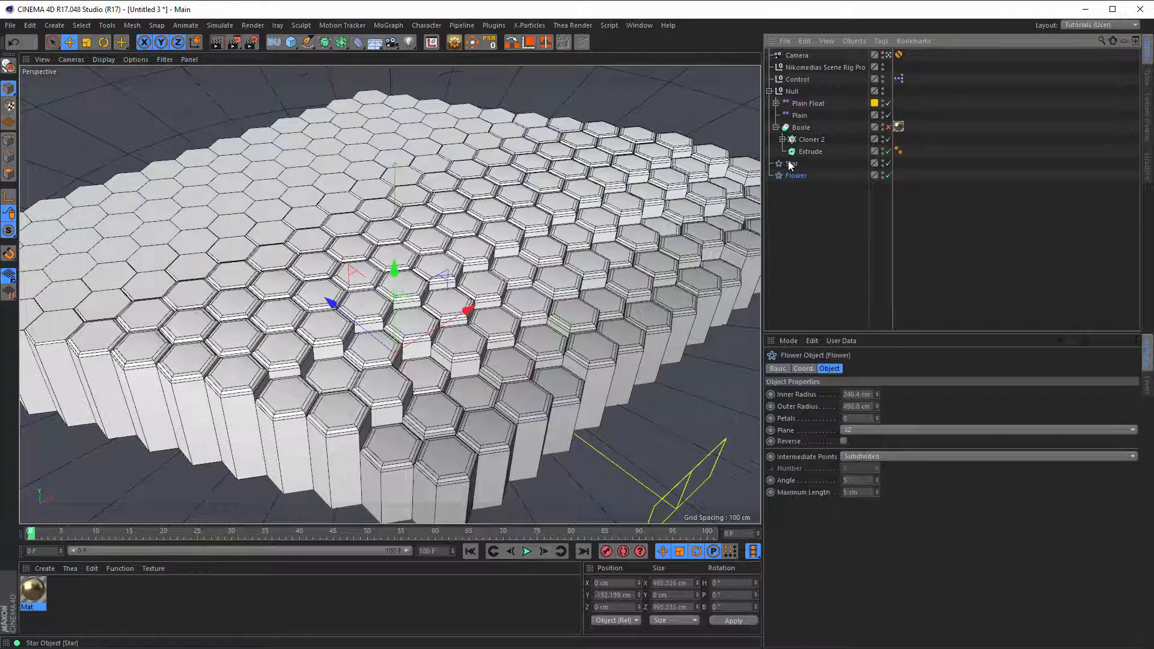
drag(811, 161, 811, 151)
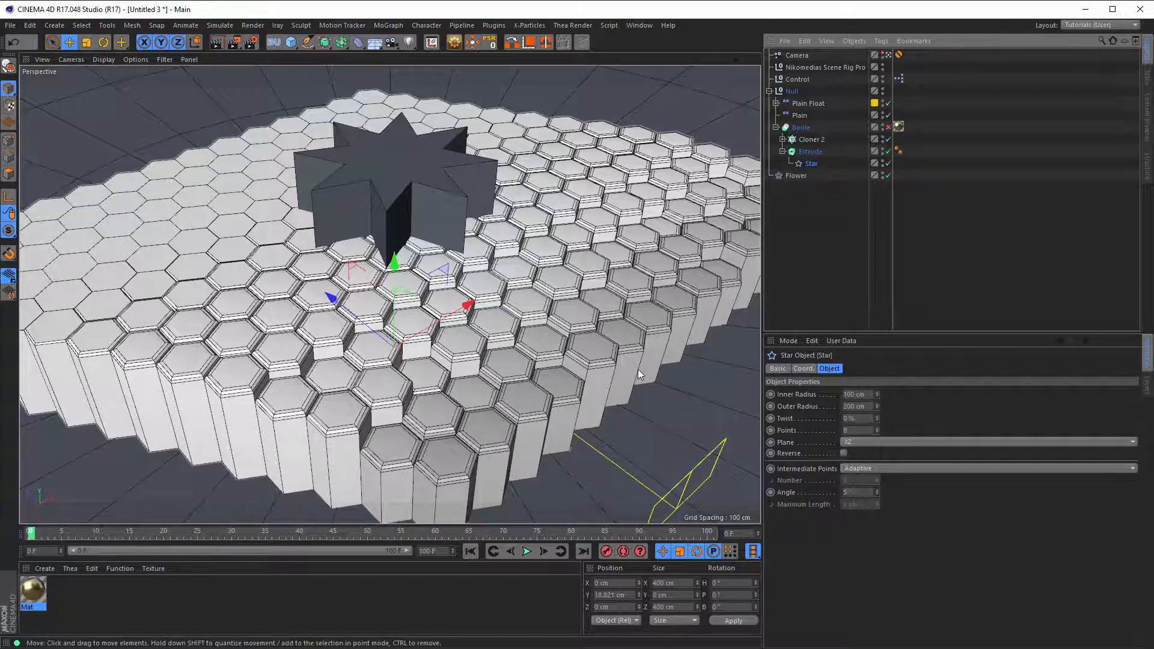
Step: Scale the Star spline up to about 973 cm across, checking its fit over the hexagon grid in the Top view
key(t)
drag(625, 362, 721, 362)
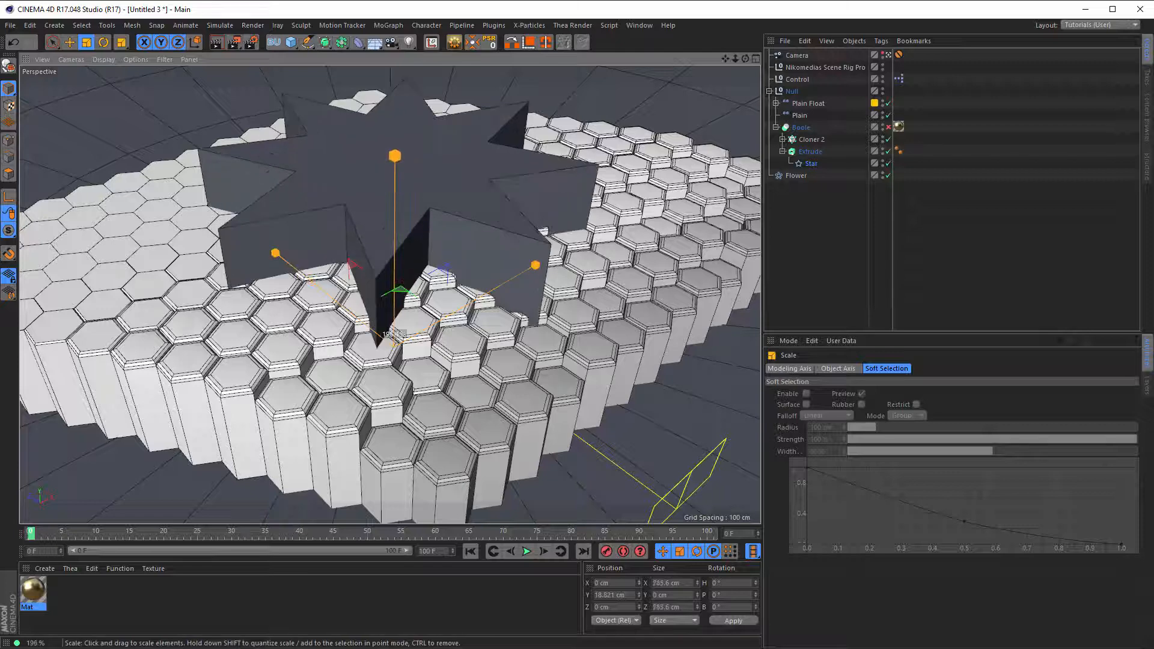
middle_click(536, 258)
middle_click(542, 206)
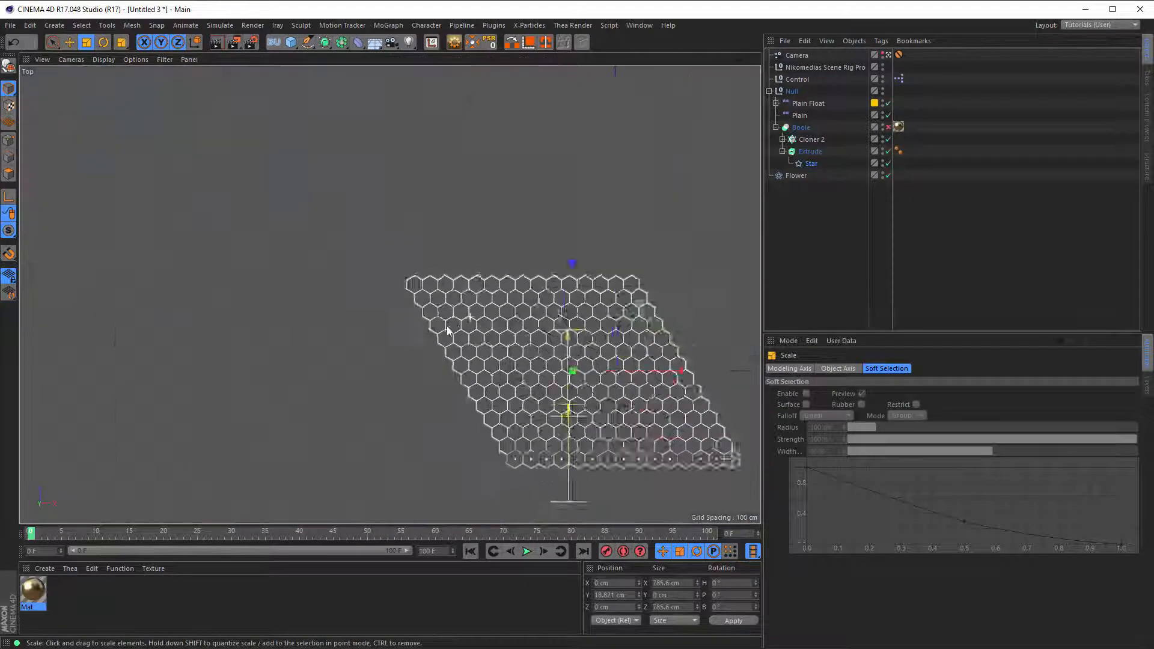
scroll(601, 259, up, 5)
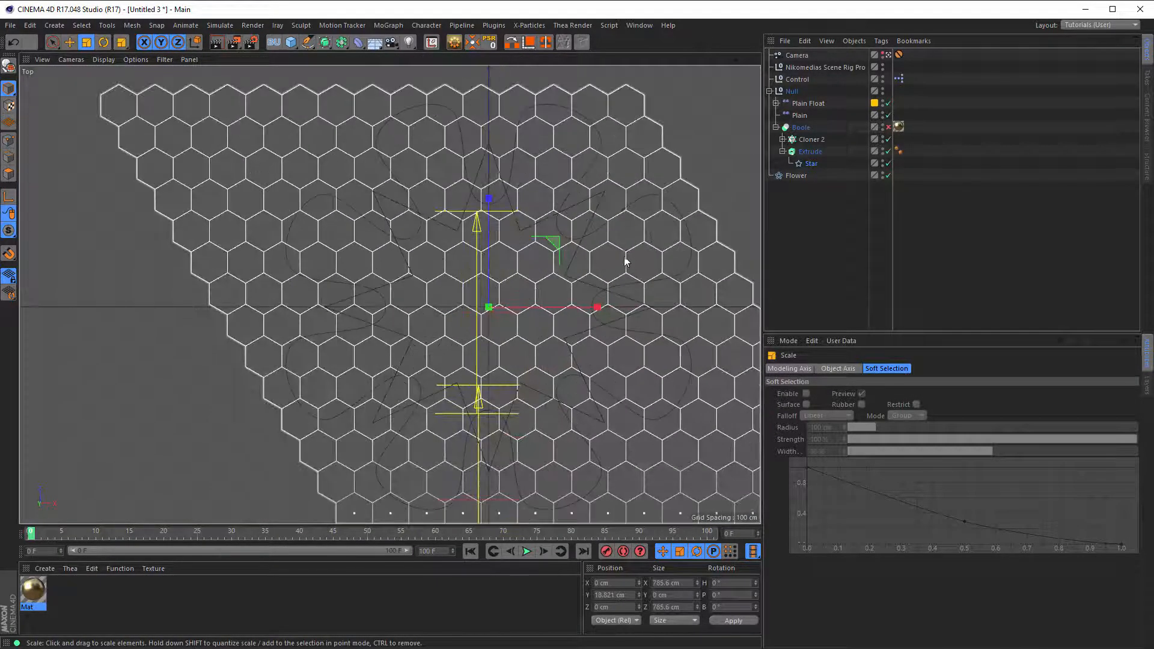
drag(625, 262, 674, 247)
scroll(546, 206, down, 5)
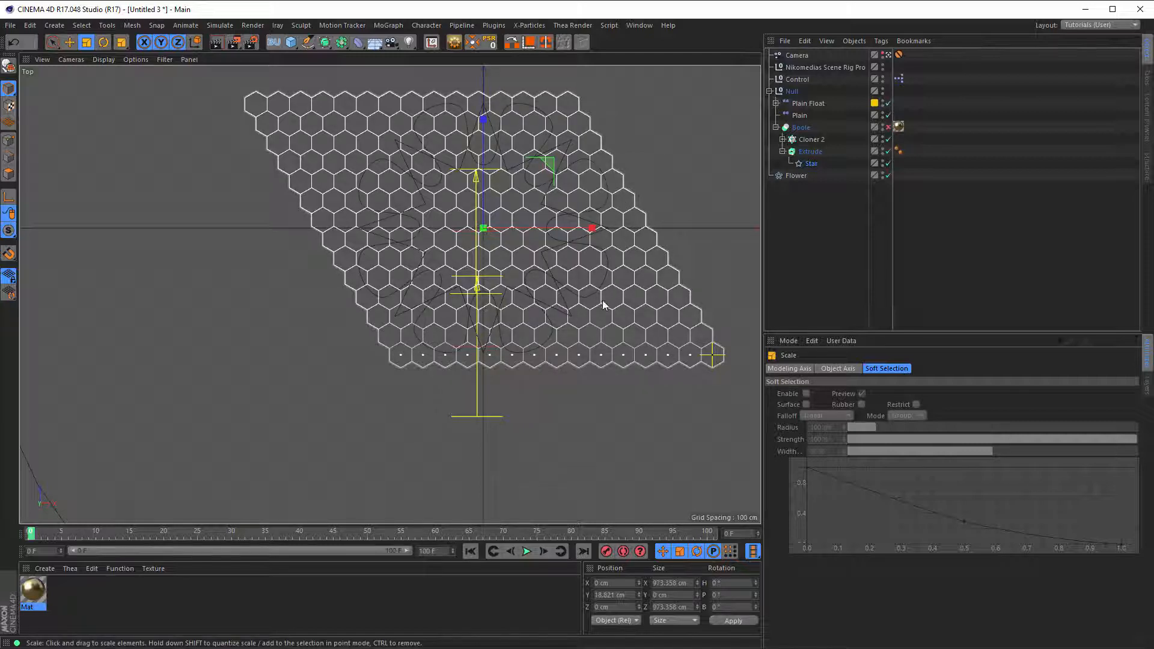
key(F5)
key(F1)
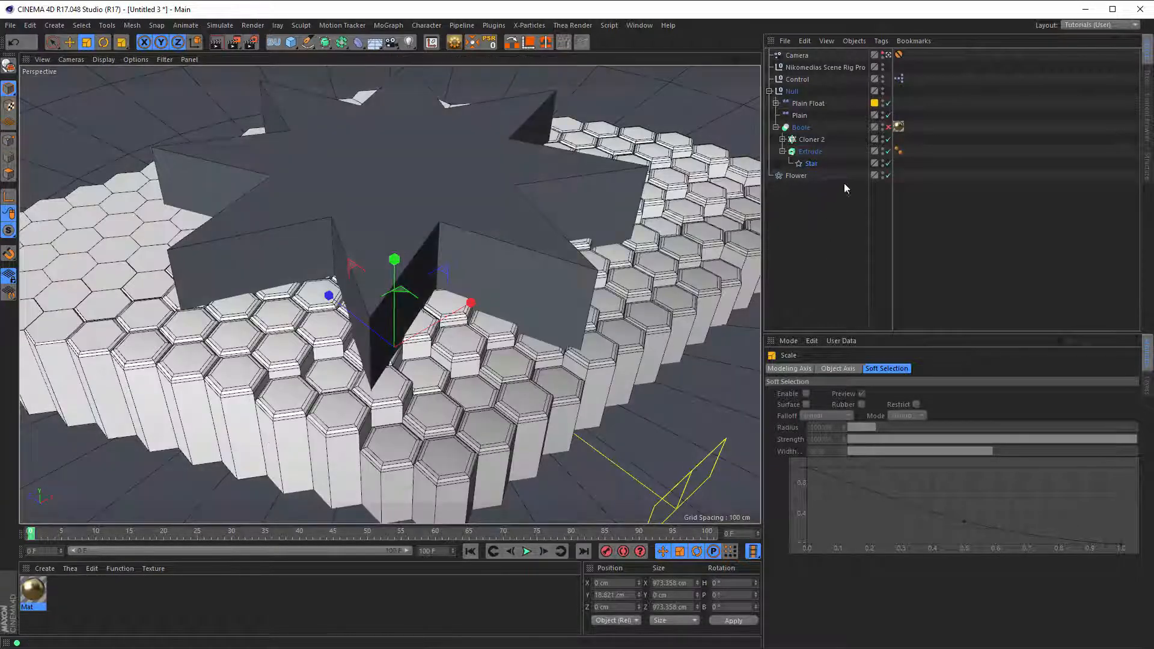
Step: Disable the unused Flower spline and re-enable the Boole so the star cuts the hexagon pattern
click(888, 175)
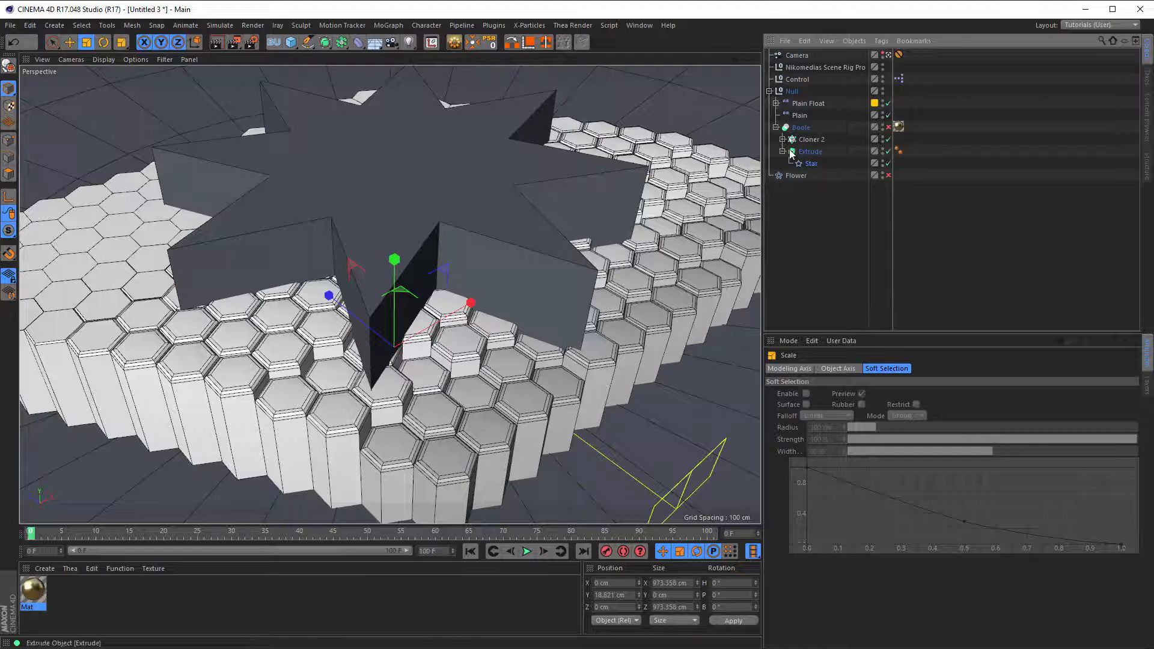
click(887, 126)
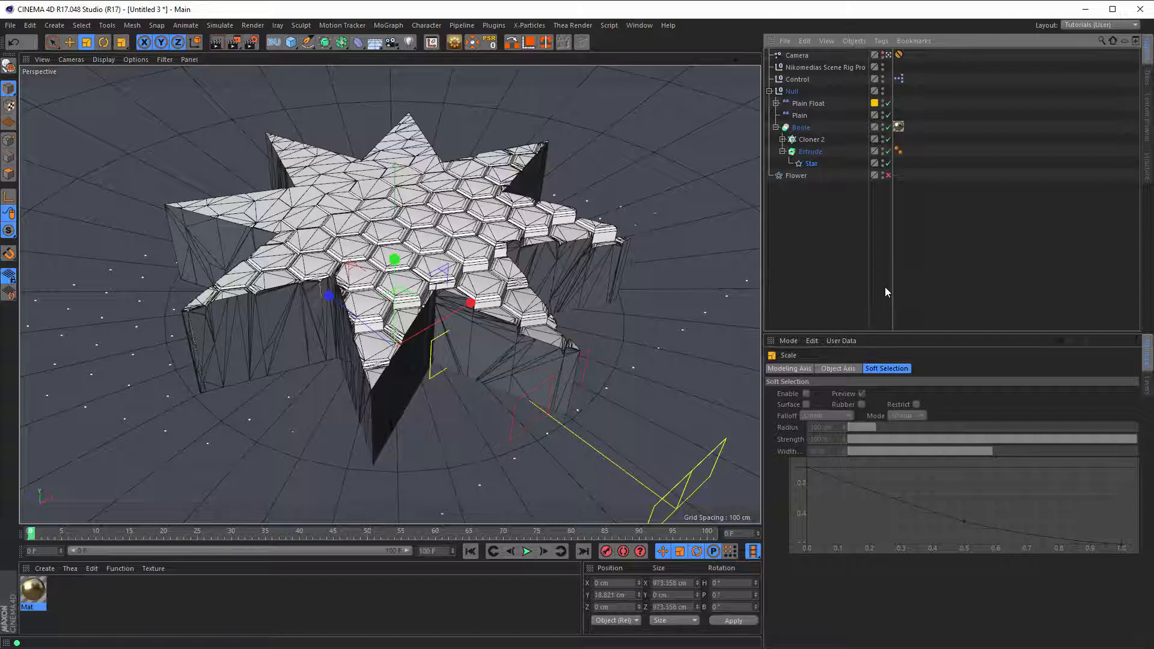
Step: Render the star scene to the Picture Viewer, compare it with the previous 1280x720 flower render, and close the viewer
key(shift+r)
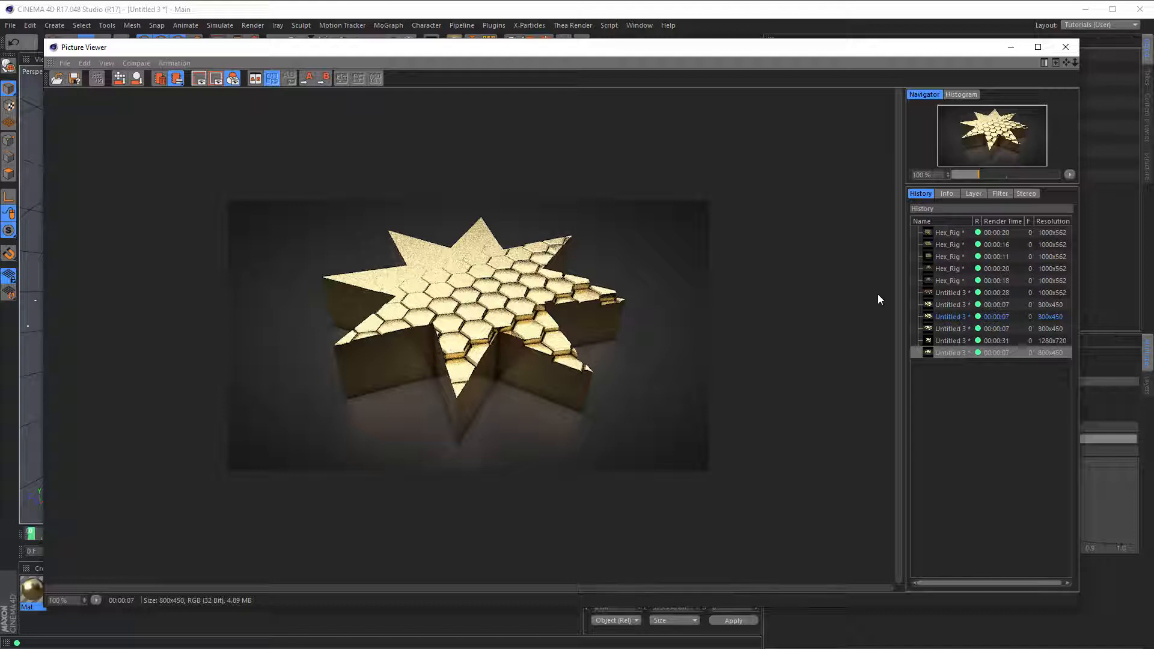
click(938, 341)
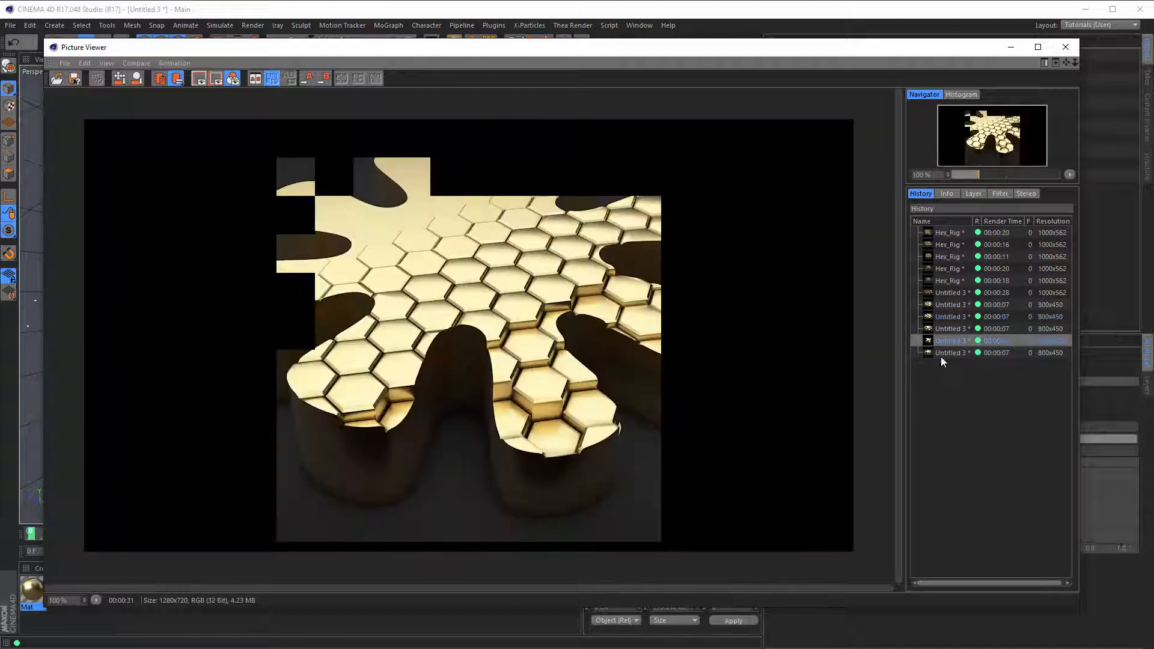
click(940, 355)
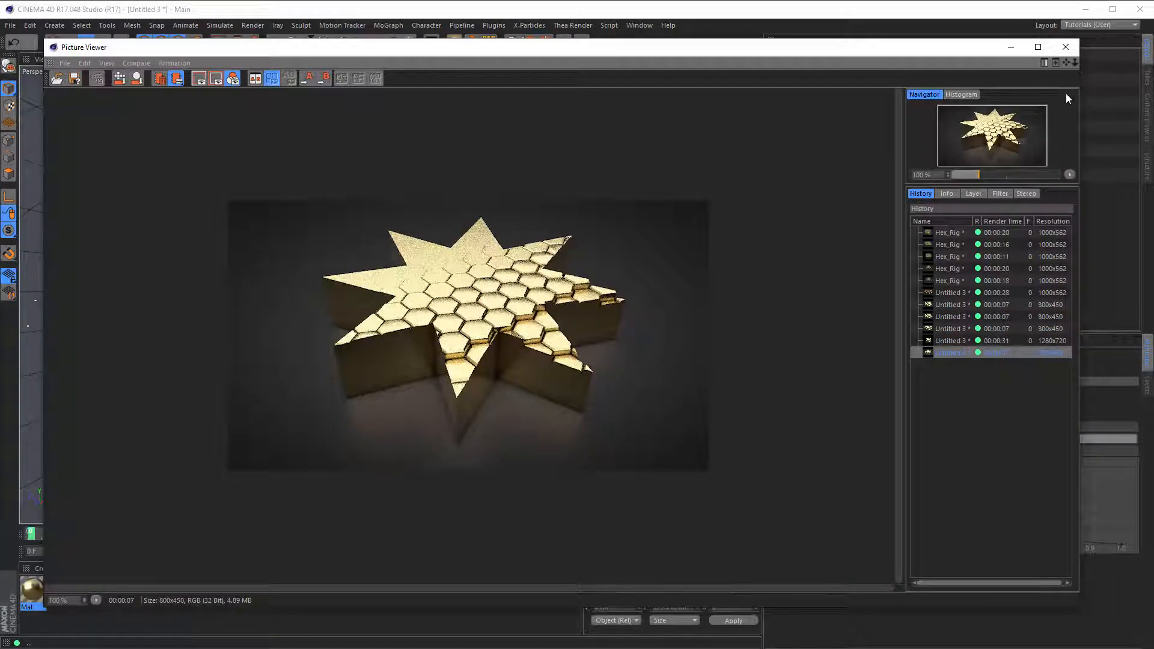
click(1066, 47)
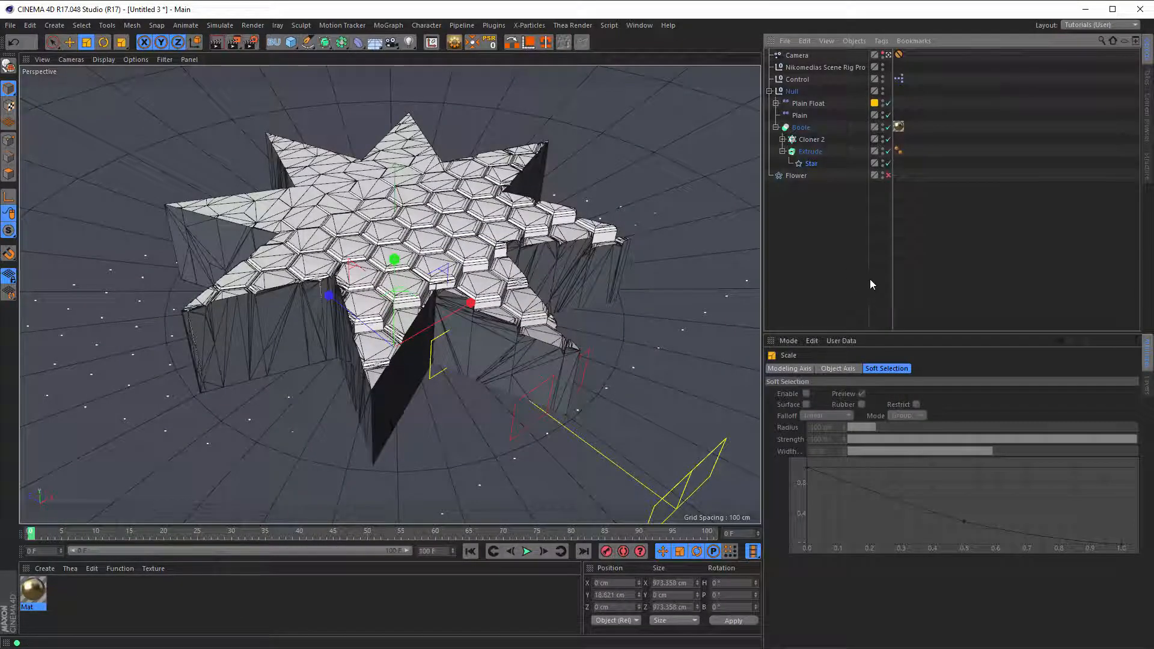